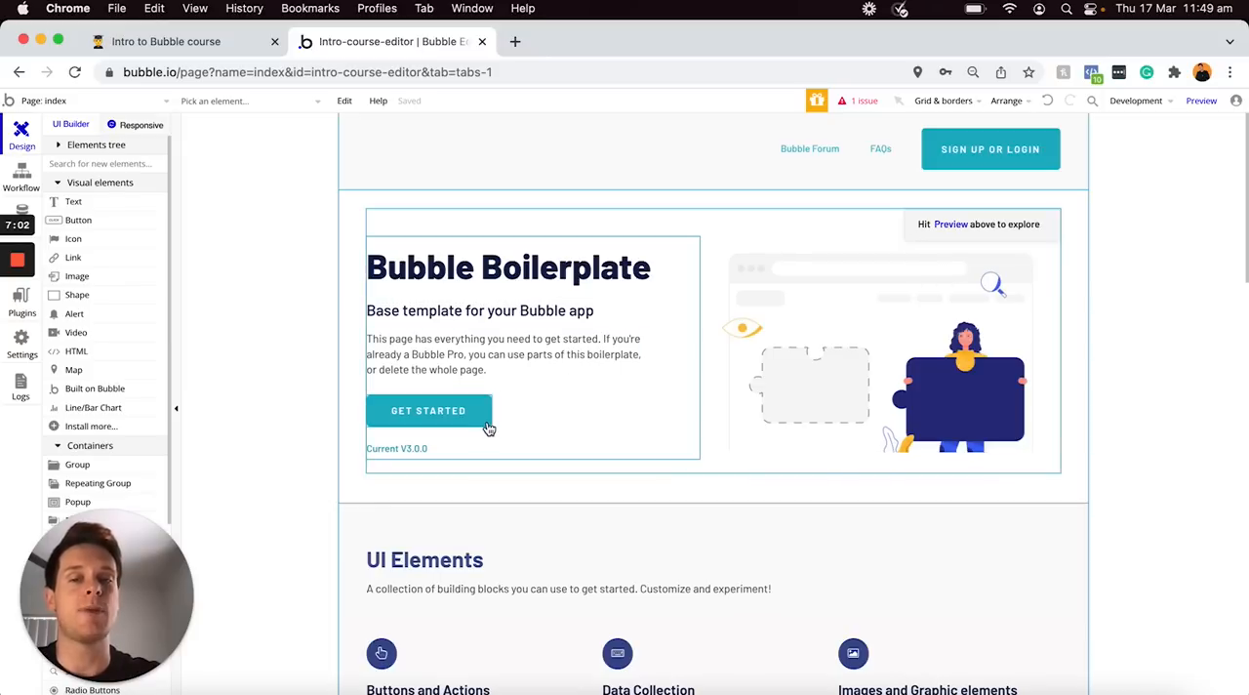
# Open the index page's workflow view and look at its existing event for the GET STARTED button
pyautogui.scroll(-1, 616, 488)
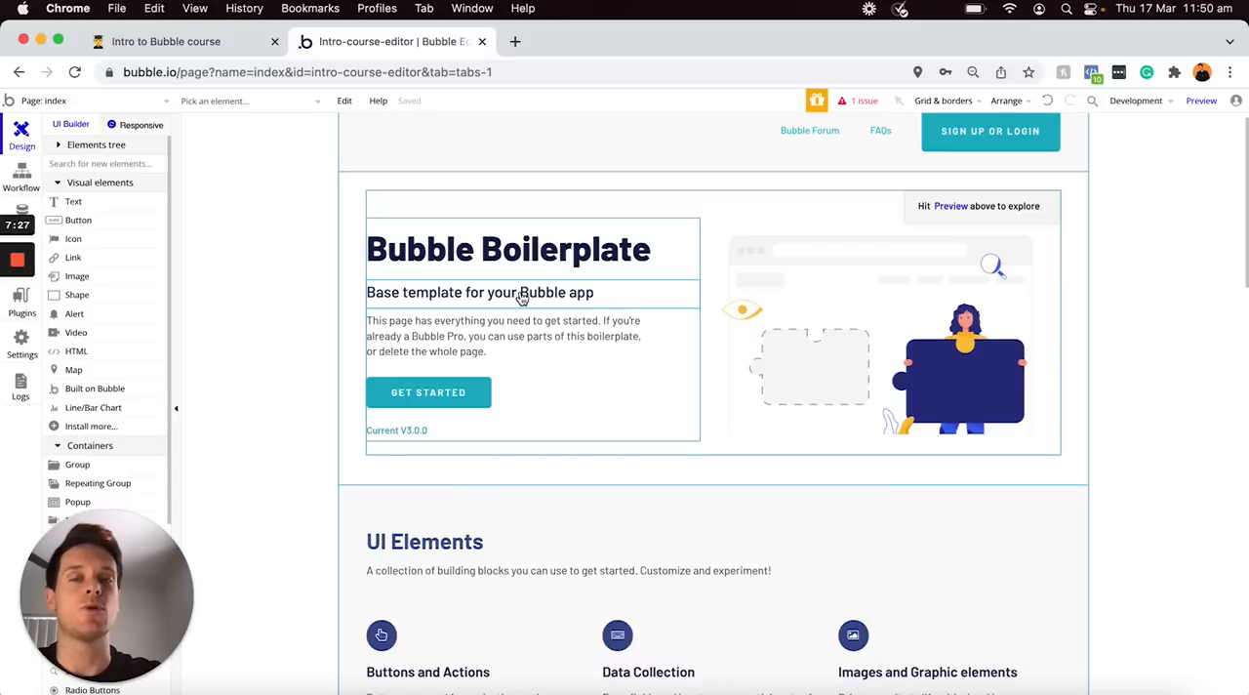
pyautogui.click(23, 189)
pyautogui.moveTo(154, 200)
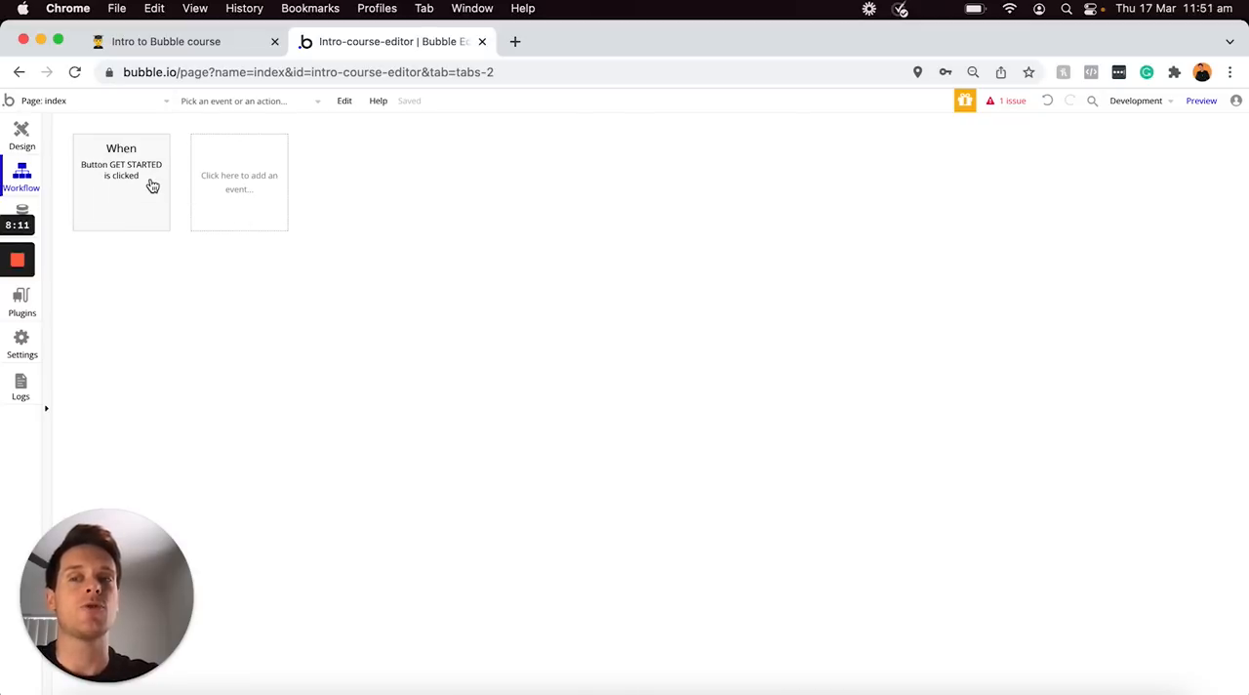
pyautogui.moveTo(152, 185)
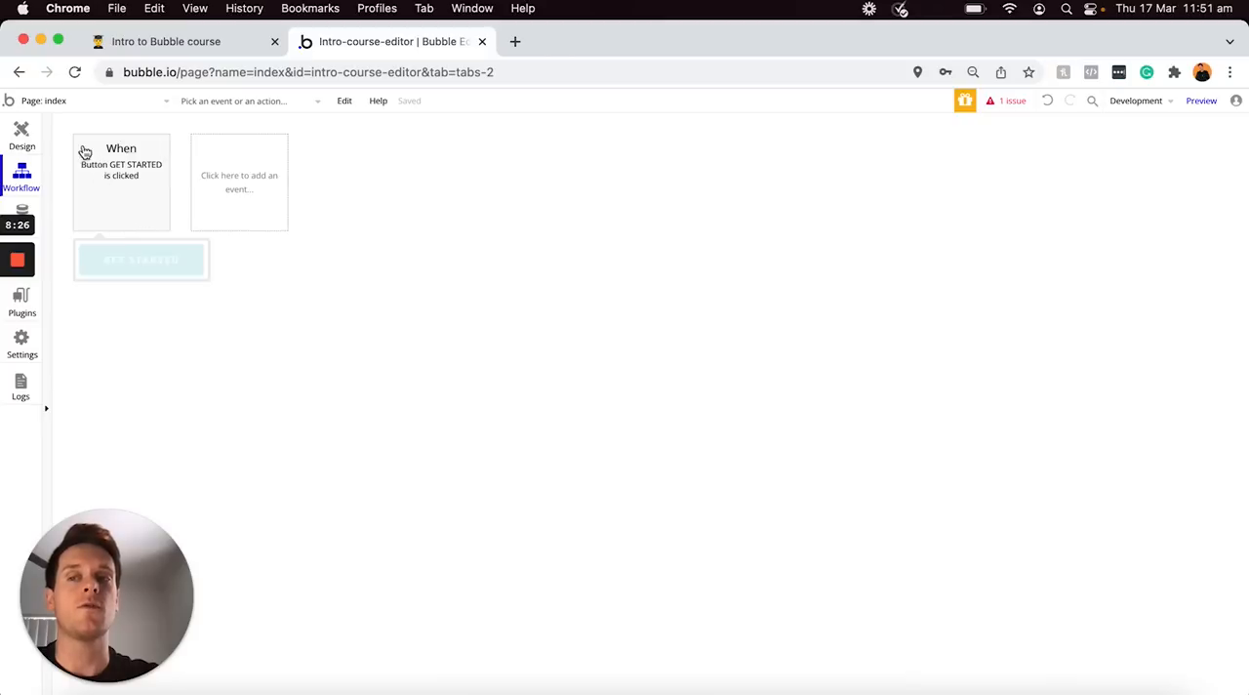
# Return to the page design, open the GET STARTED button's workflow from its properties, and view the actions of its click event
pyautogui.click(25, 141)
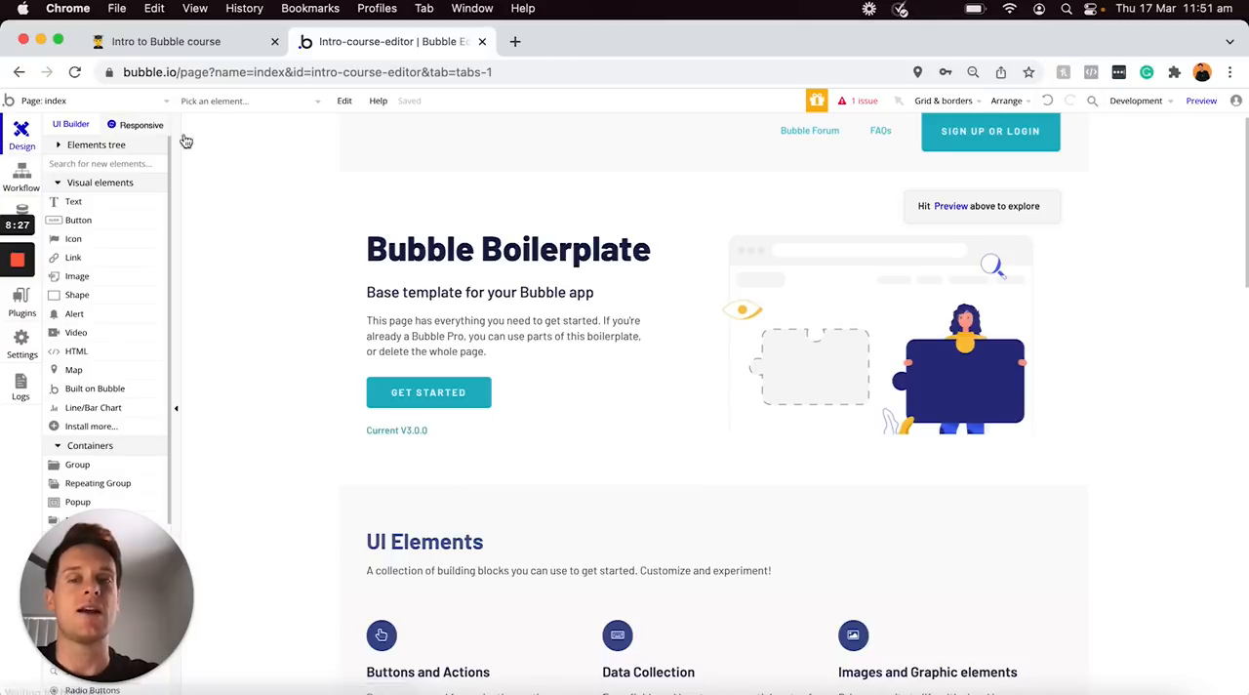
pyautogui.doubleClick(449, 401)
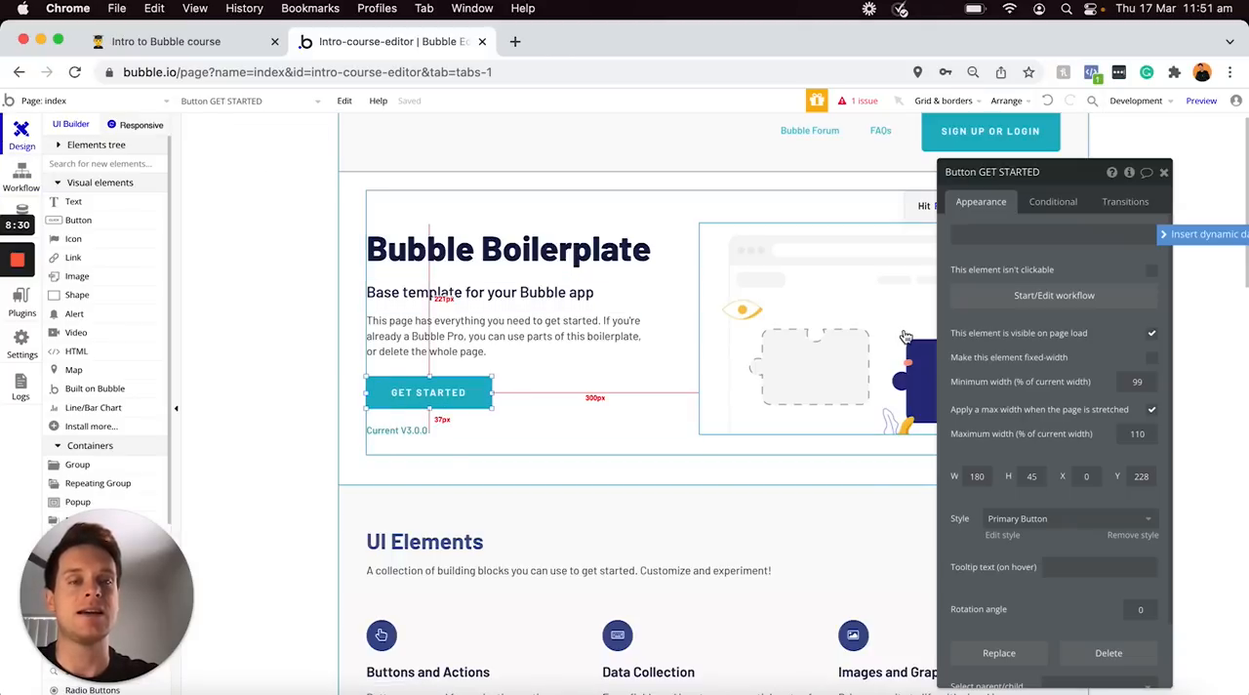
pyautogui.click(1040, 298)
pyautogui.click(97, 155)
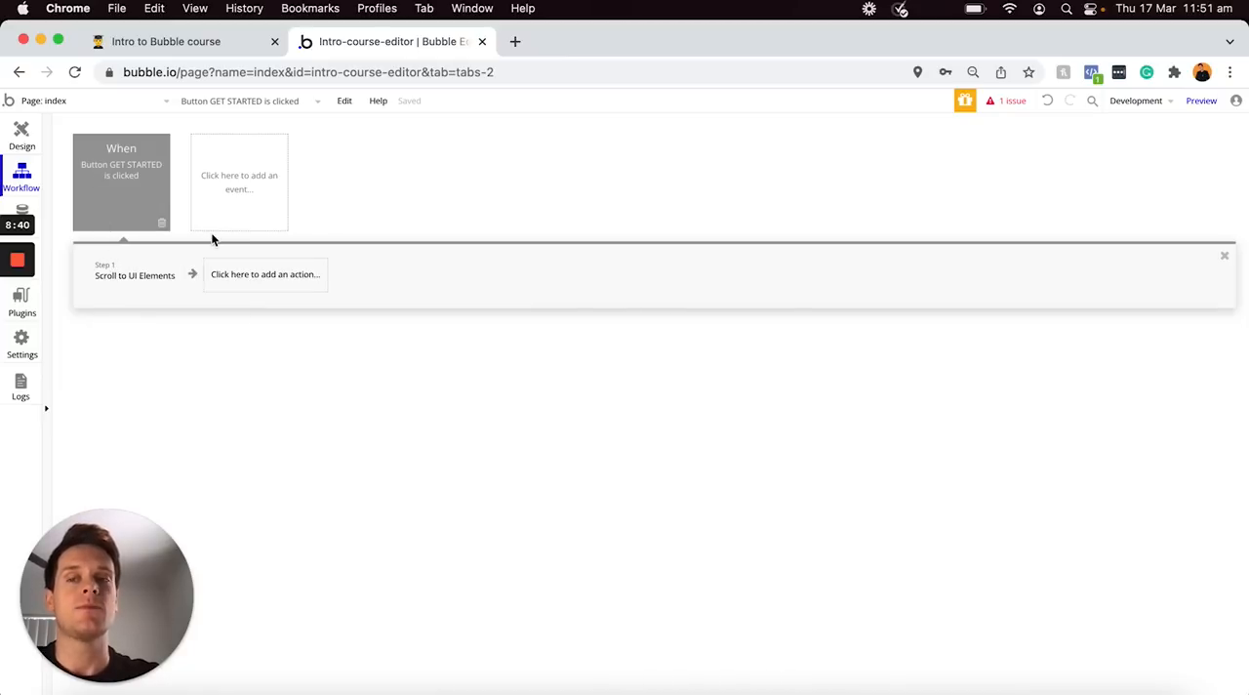
pyautogui.moveTo(143, 154)
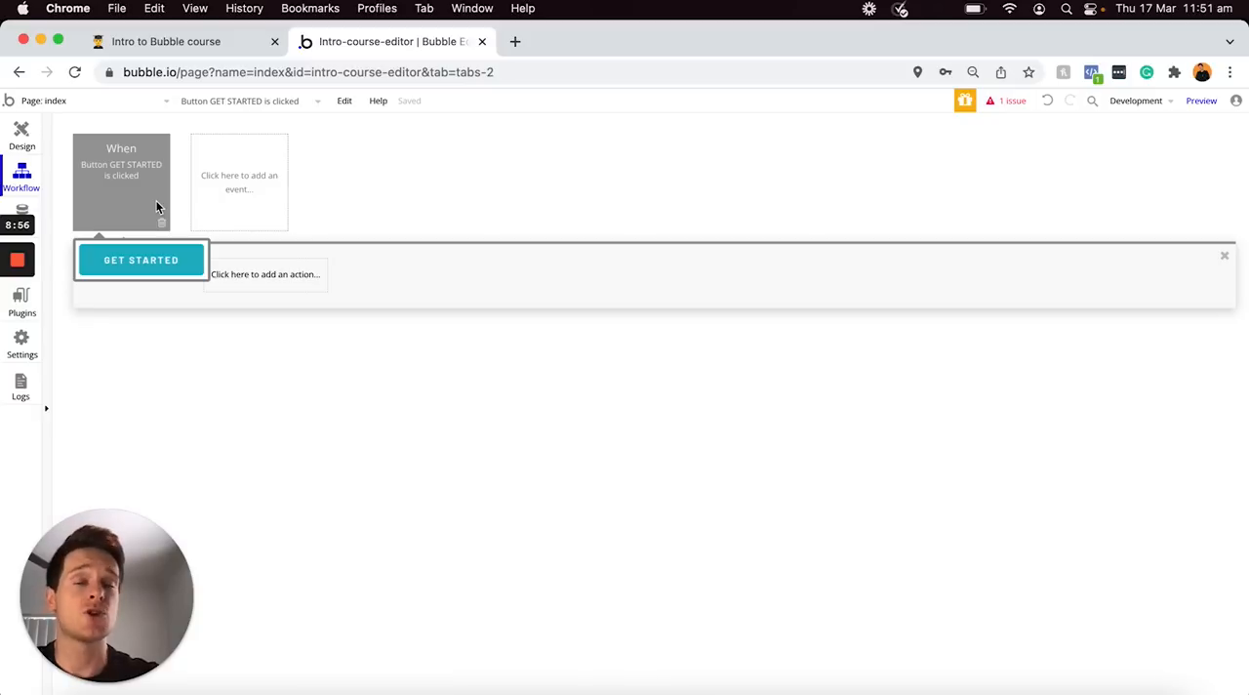
# Open the app's database and view the All Users table in the application data
pyautogui.click(31, 209)
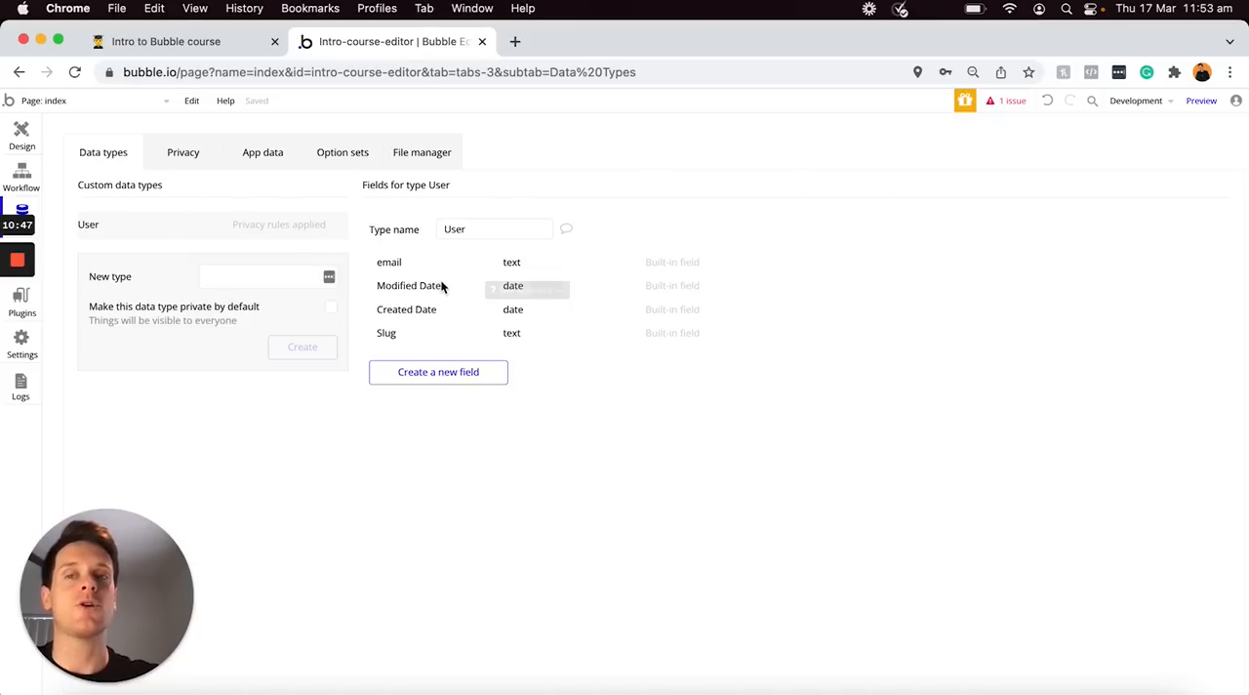
pyautogui.click(272, 158)
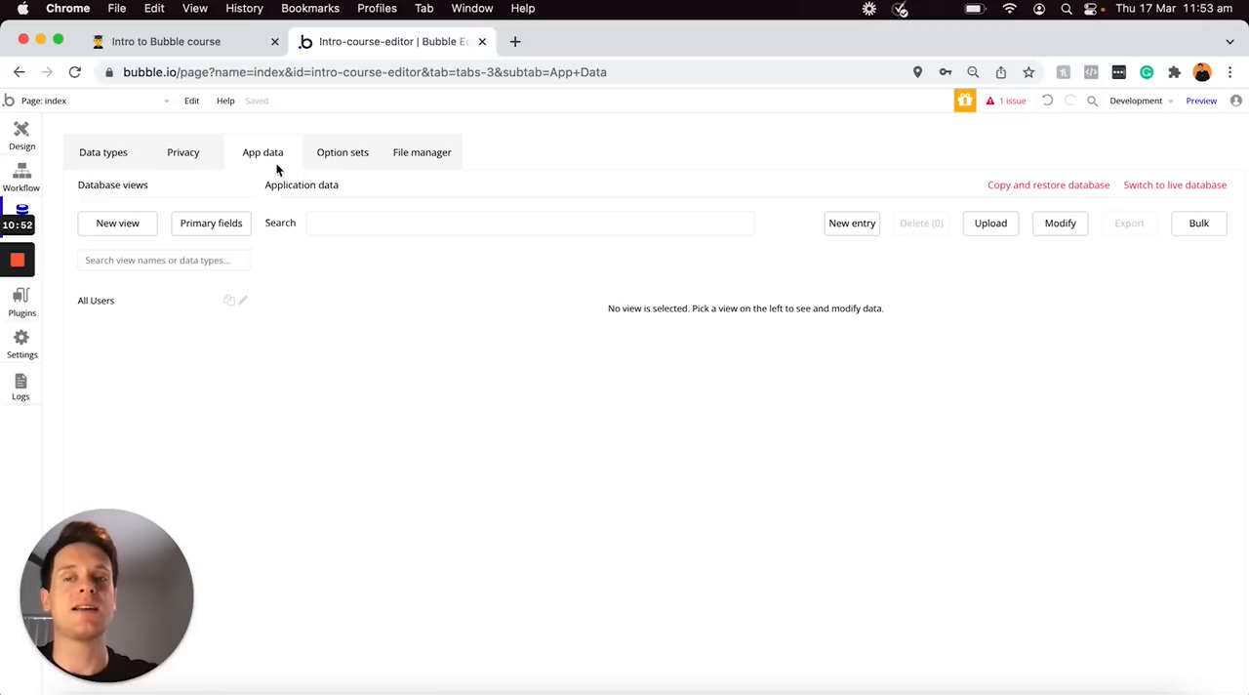
pyautogui.click(148, 308)
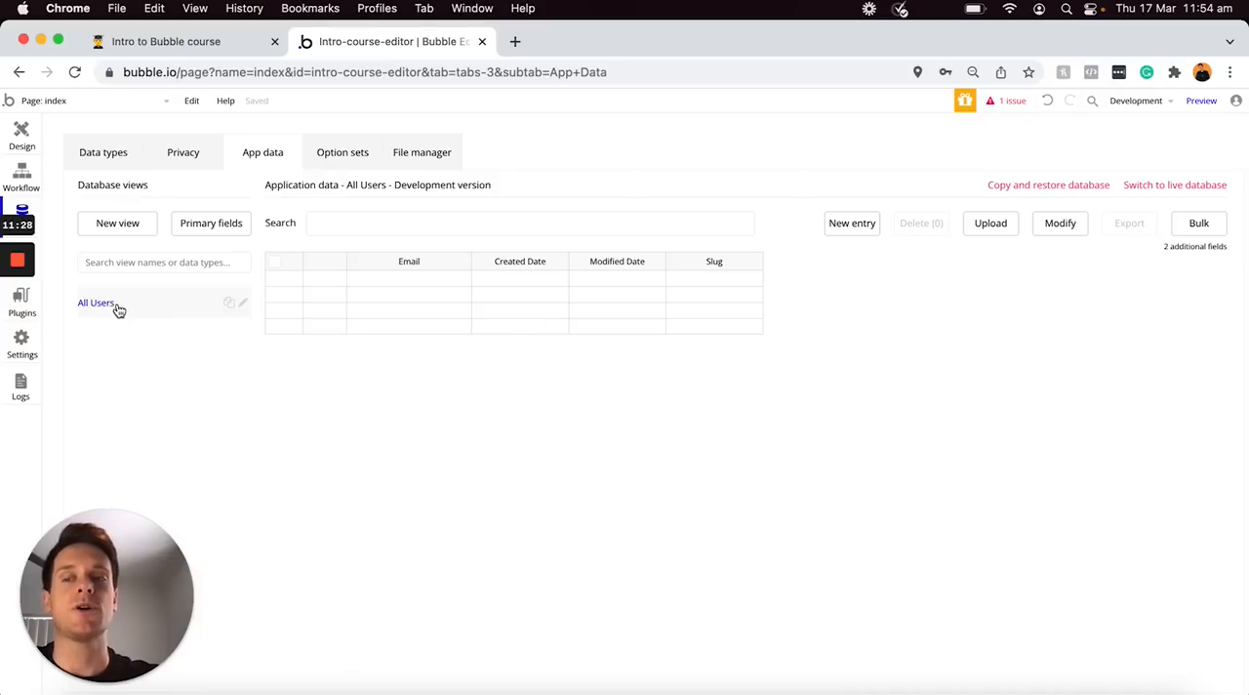
# Open the installed plugins and view the Stripe plugin's configuration fields
pyautogui.click(22, 302)
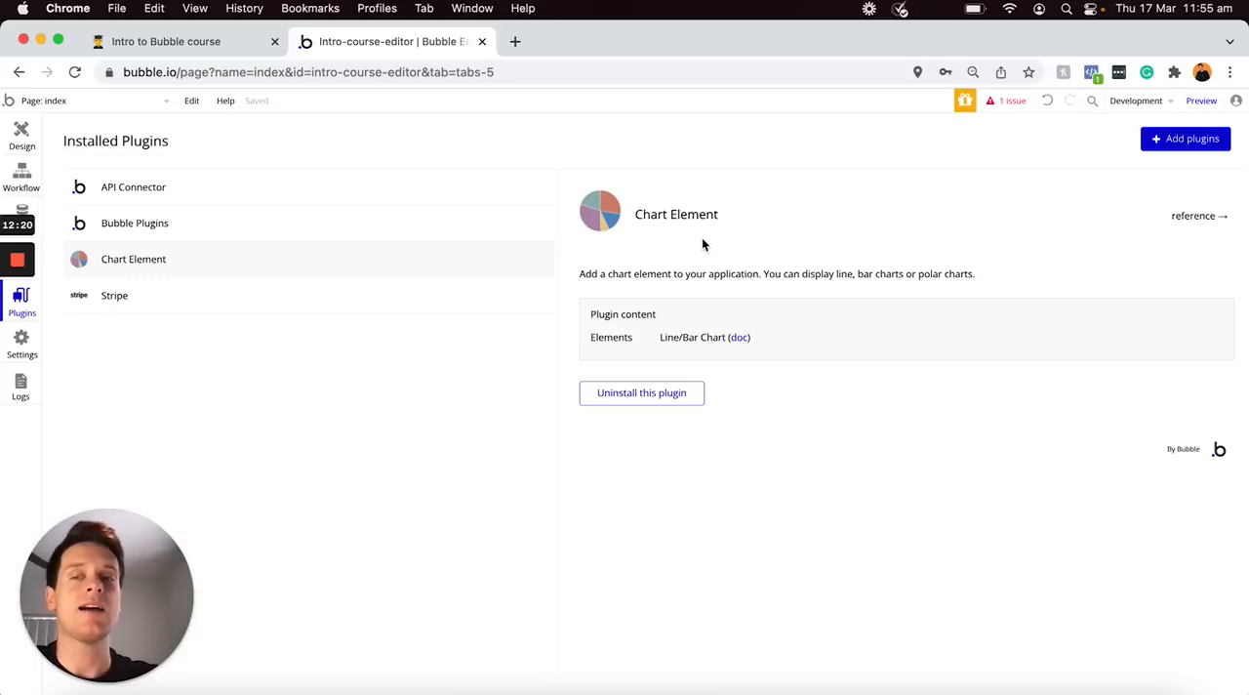
pyautogui.click(397, 310)
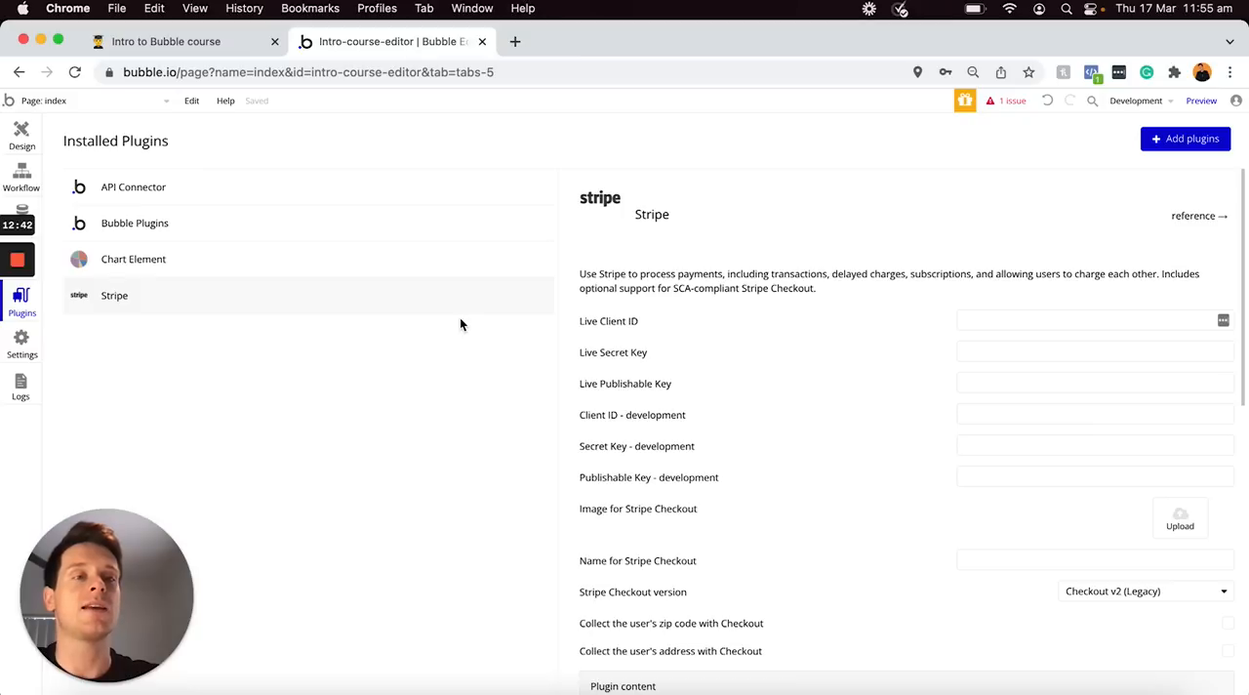
# Browse the catalogue of new plugins without installing any, close it, and view the installed API Connector plugin
pyautogui.click(1158, 141)
pyautogui.scroll(-4, 654, 220)
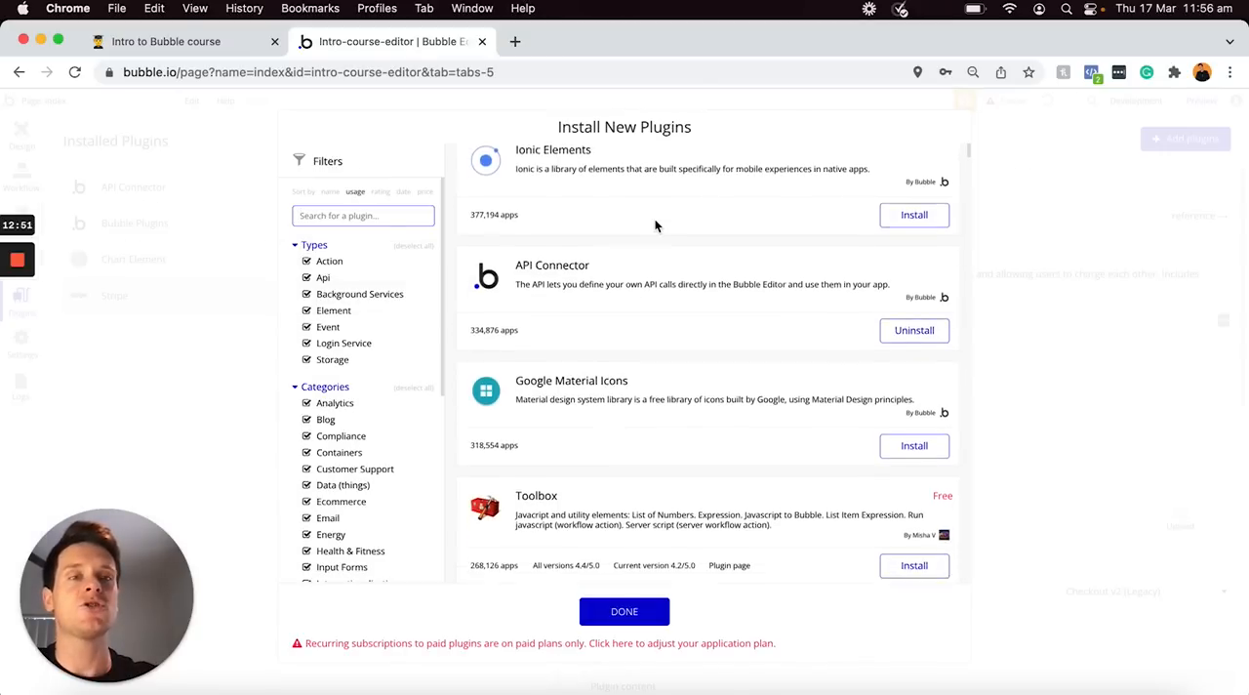
pyautogui.scroll(-10, 655, 225)
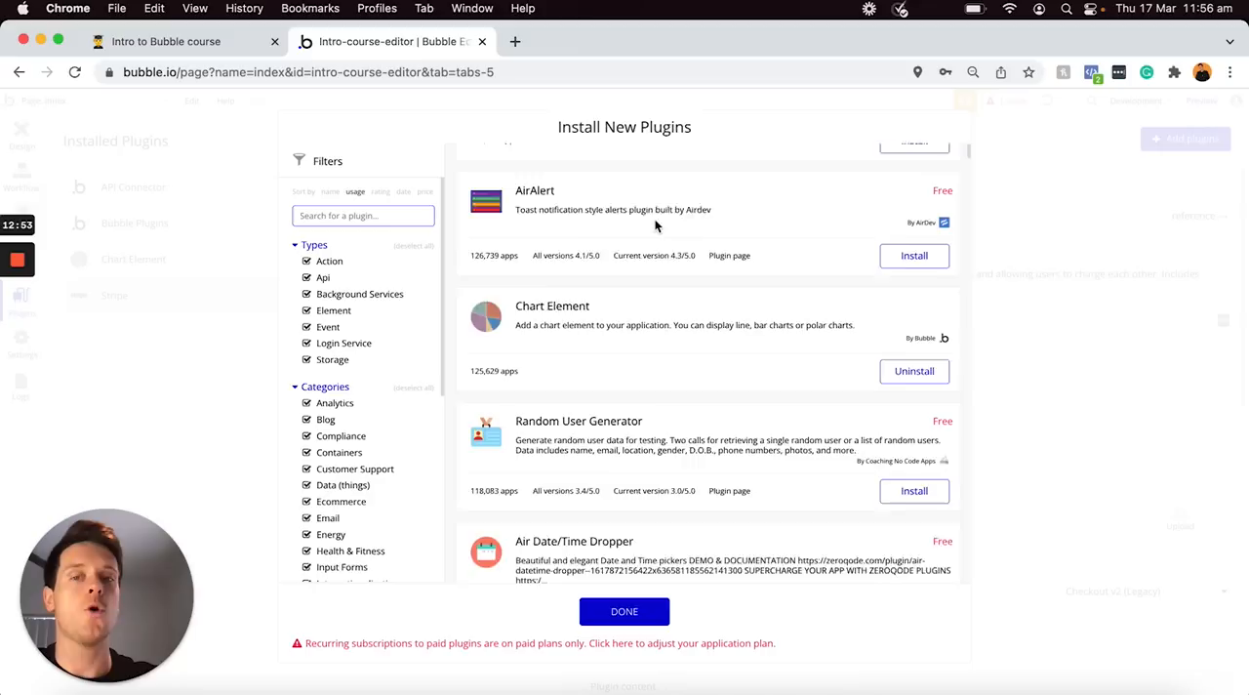
pyautogui.scroll(-10, 655, 226)
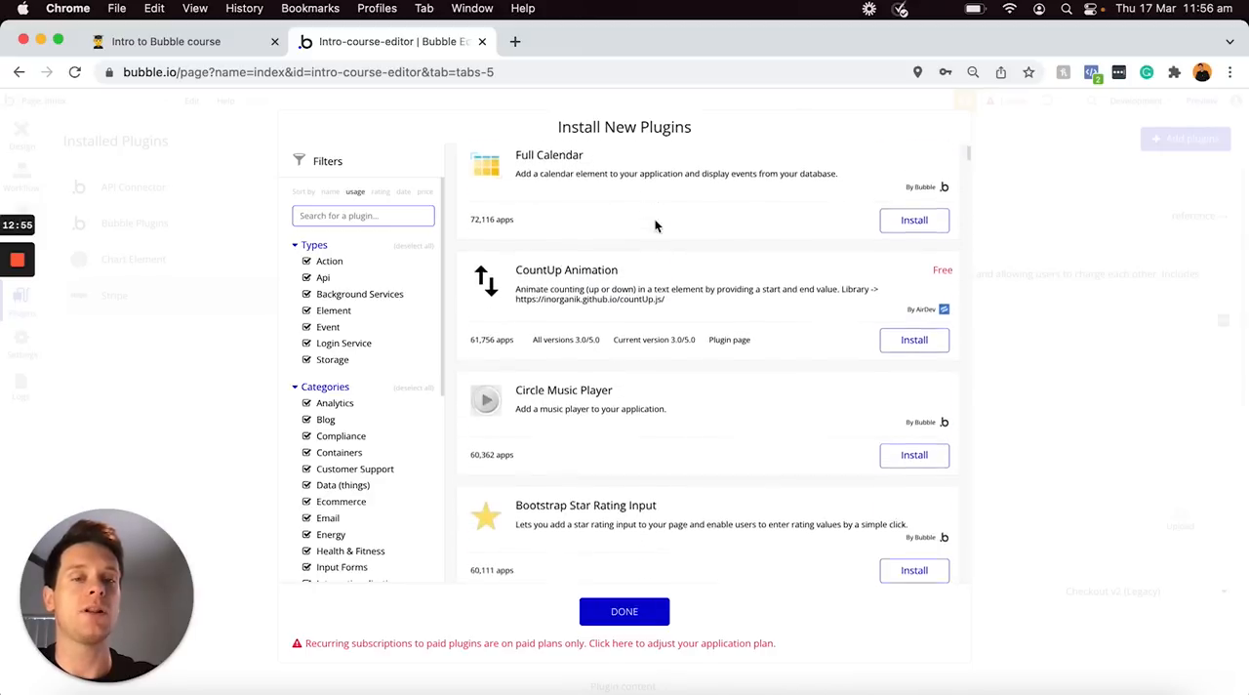
pyautogui.scroll(-5, 655, 226)
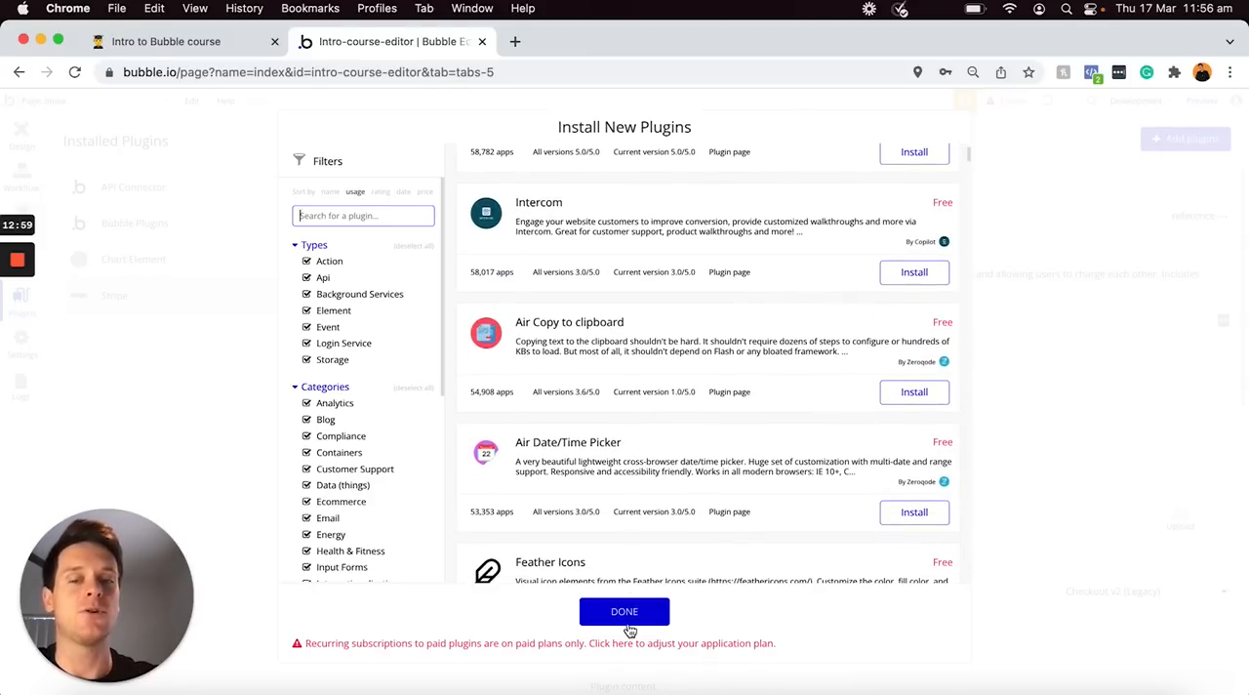
pyautogui.click(626, 614)
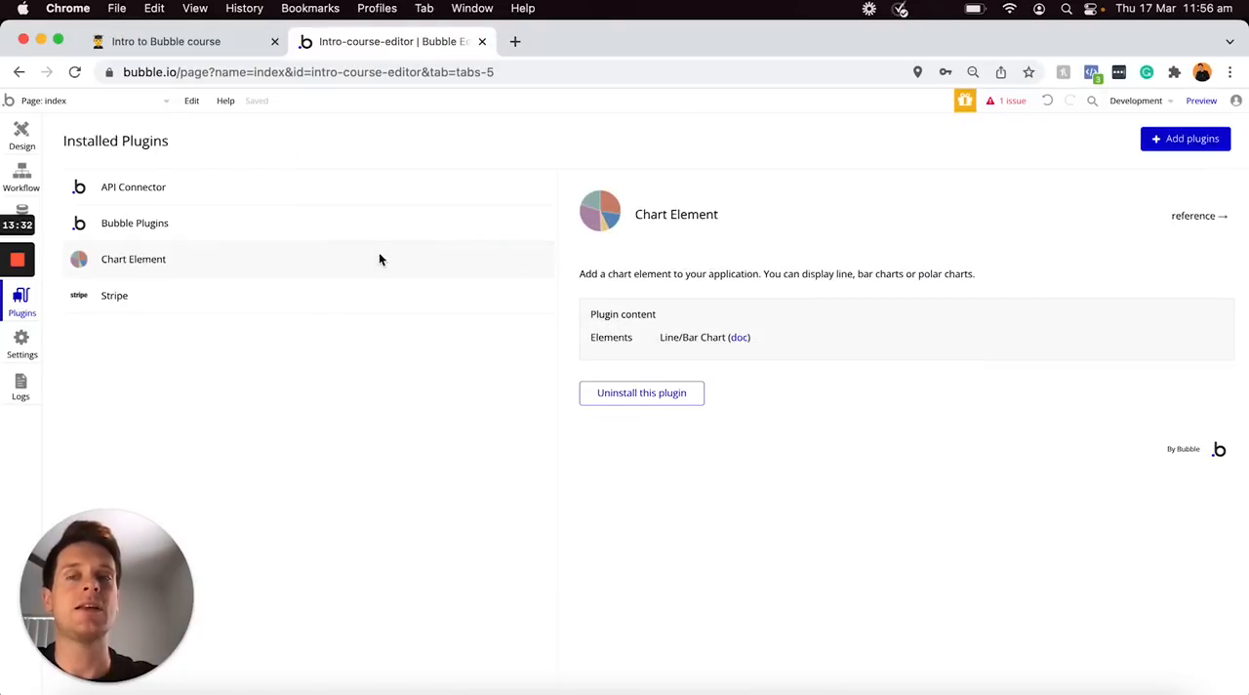
pyautogui.click(386, 193)
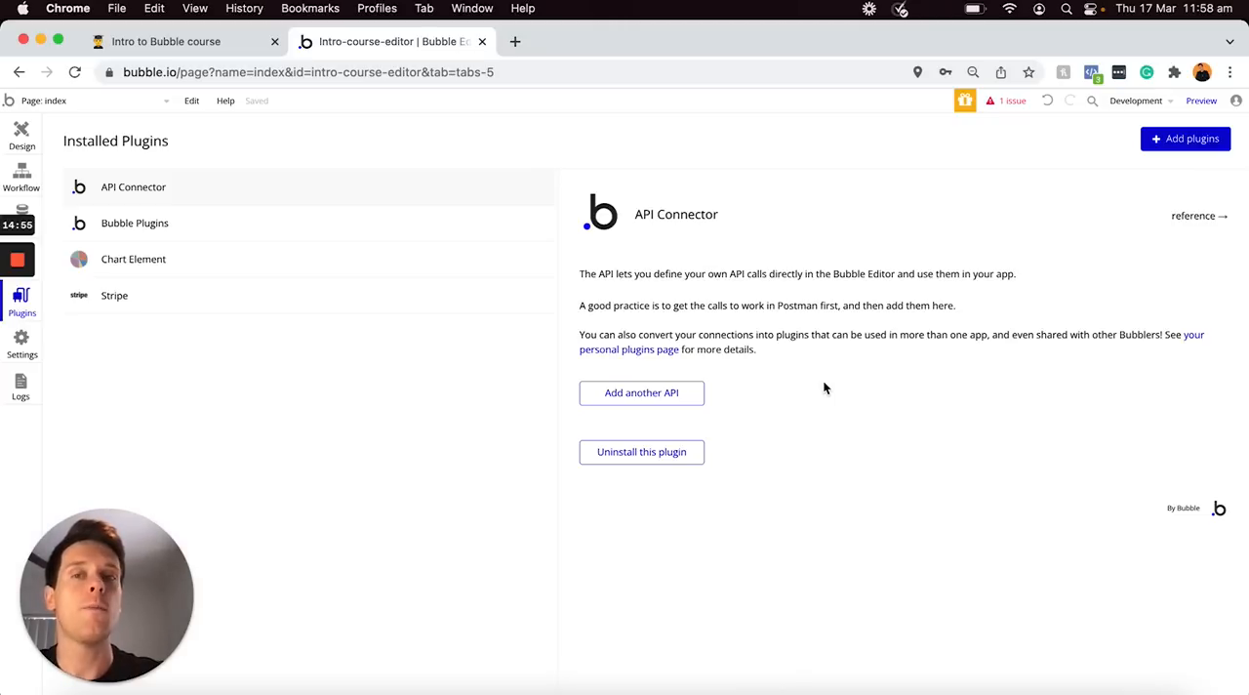
# Switch to the Intro to Bubble course page in Notion and check off Database, Design, Workflows, and Plugins & integrations
pyautogui.click(207, 42)
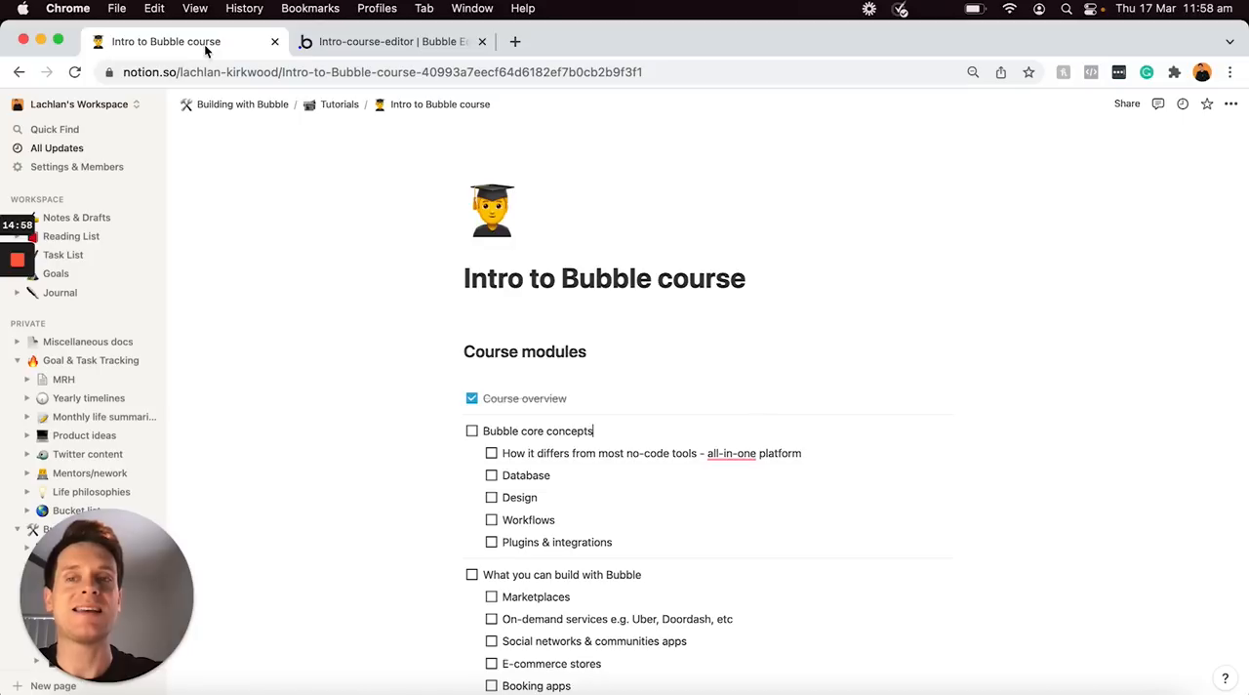
pyautogui.click(492, 478)
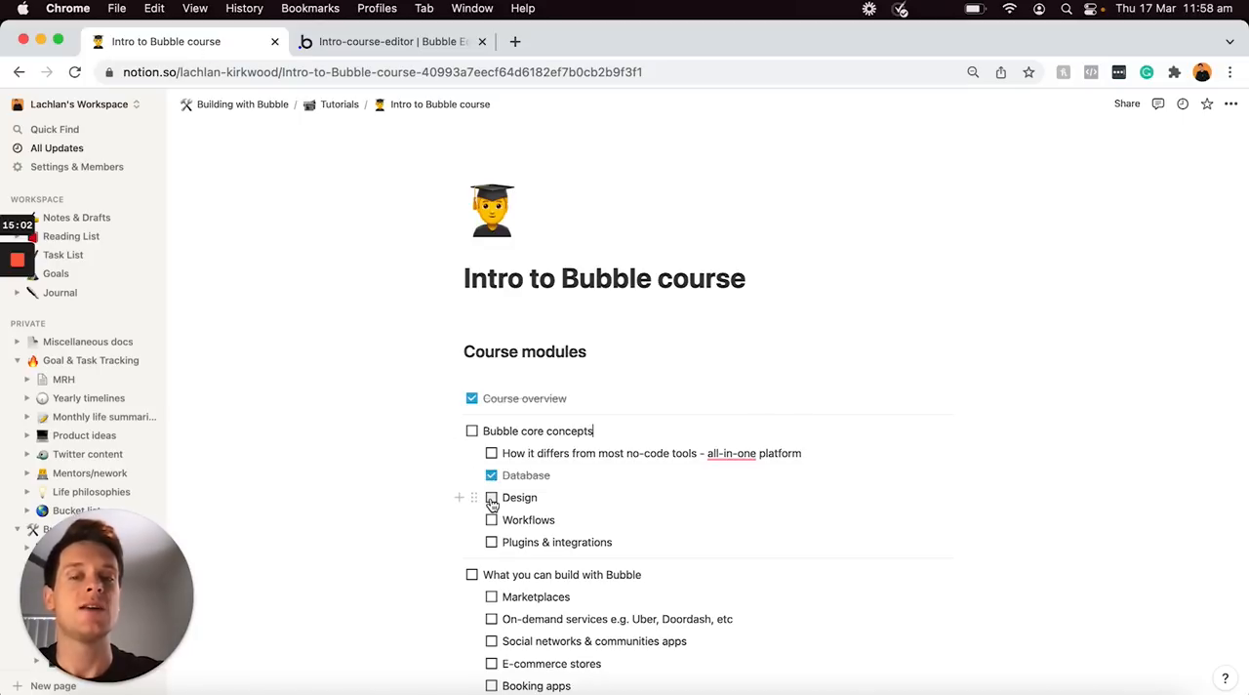
pyautogui.click(491, 498)
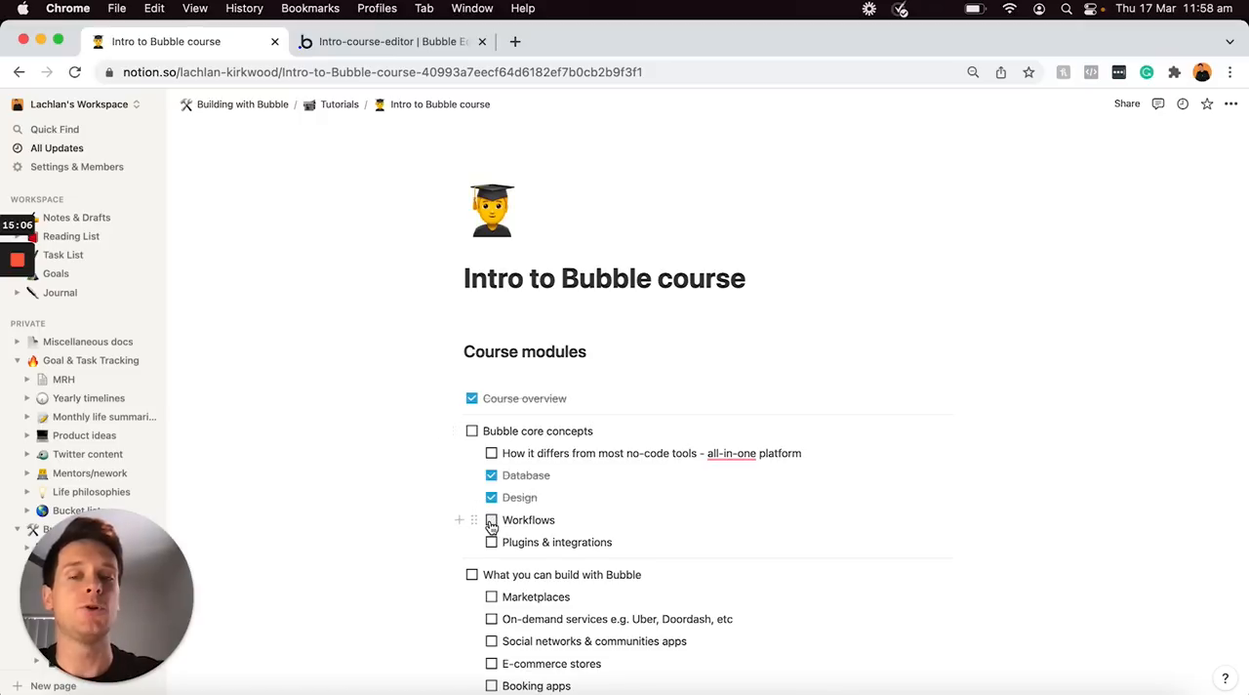
pyautogui.click(492, 521)
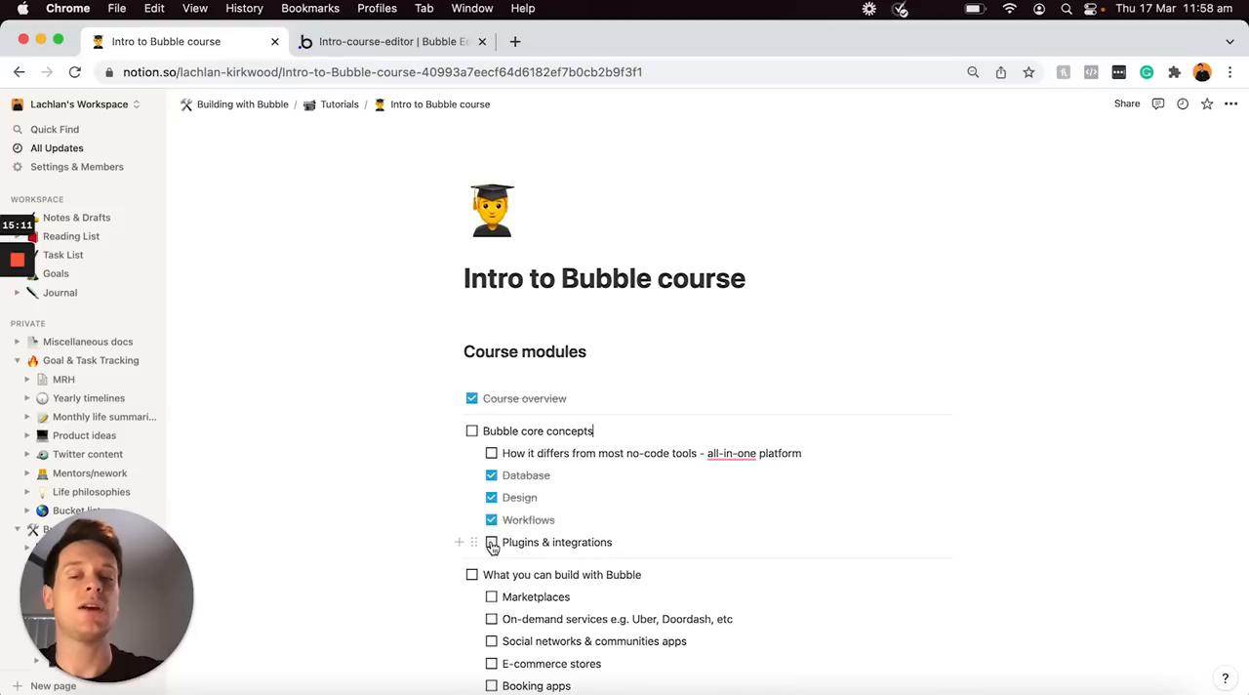
pyautogui.click(492, 544)
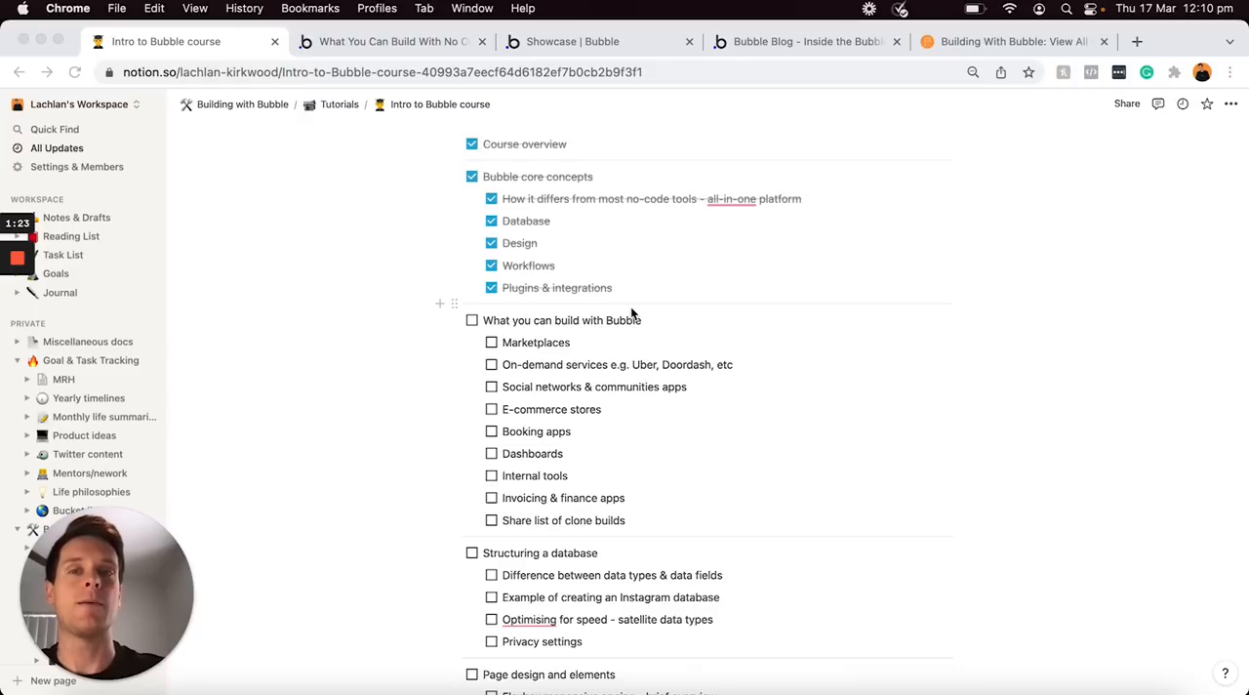
# Highlight the app types under "What you can build with Bubble" in turn, from On-demand services through Invoicing & finance apps
pyautogui.click(613, 339)
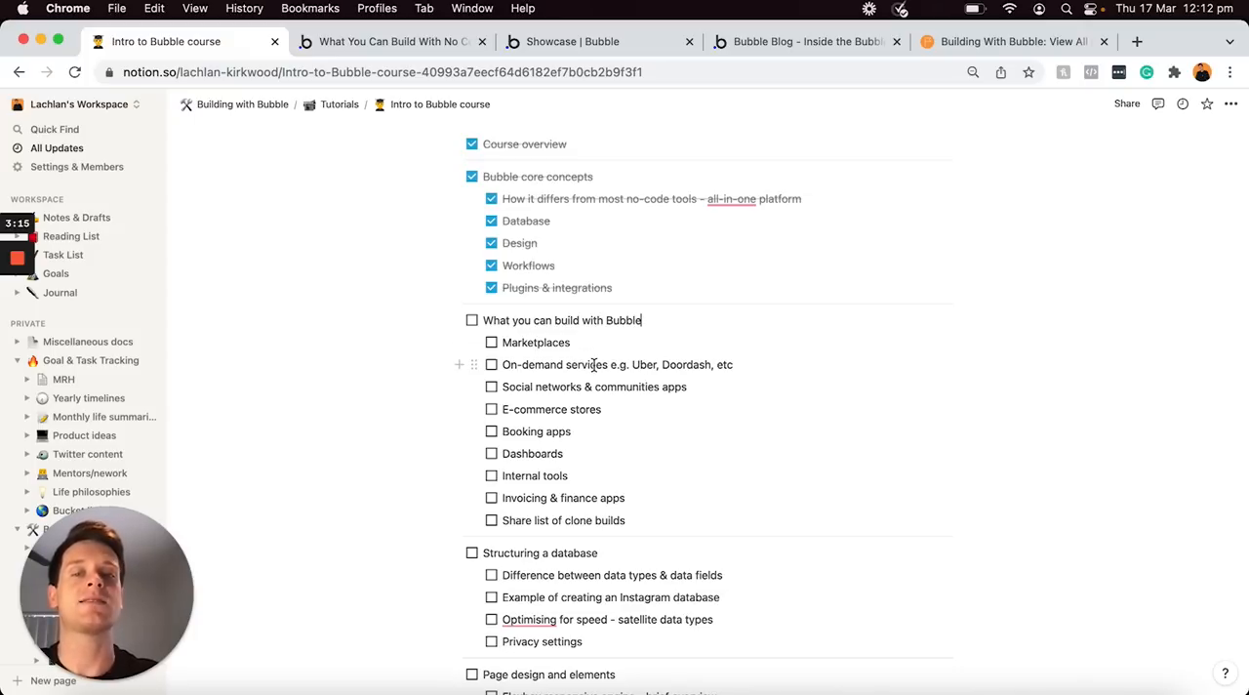
pyautogui.tripleClick(594, 364)
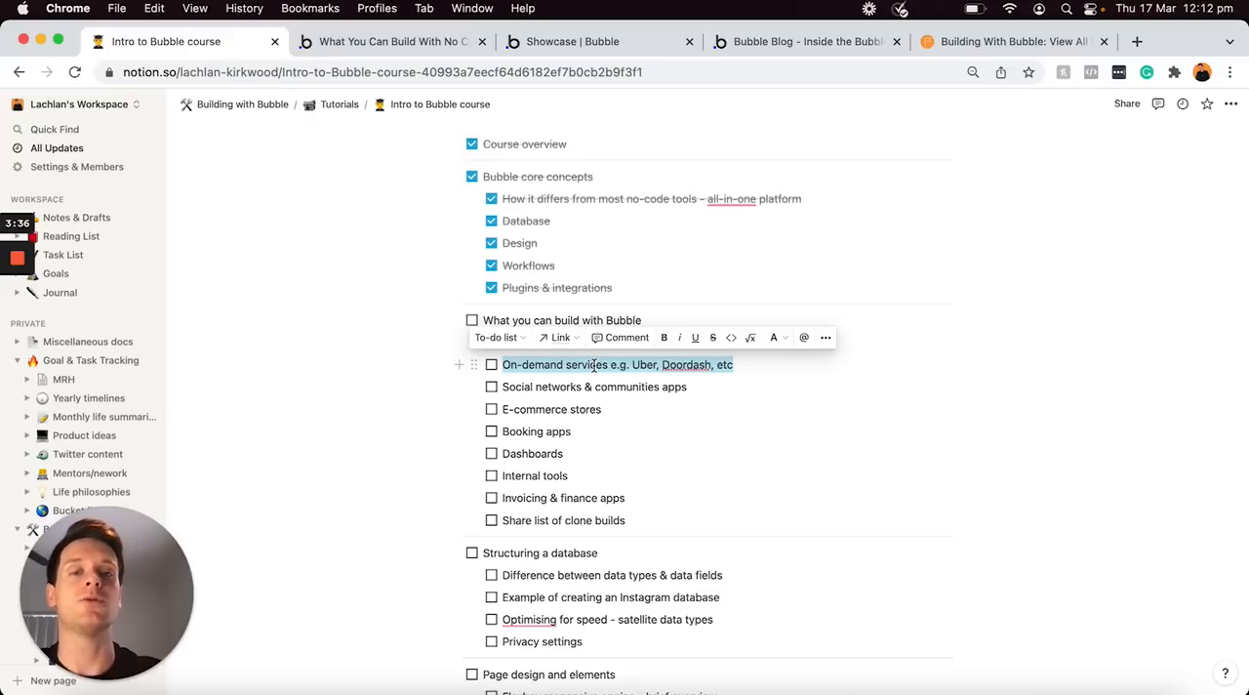
pyautogui.click(694, 385)
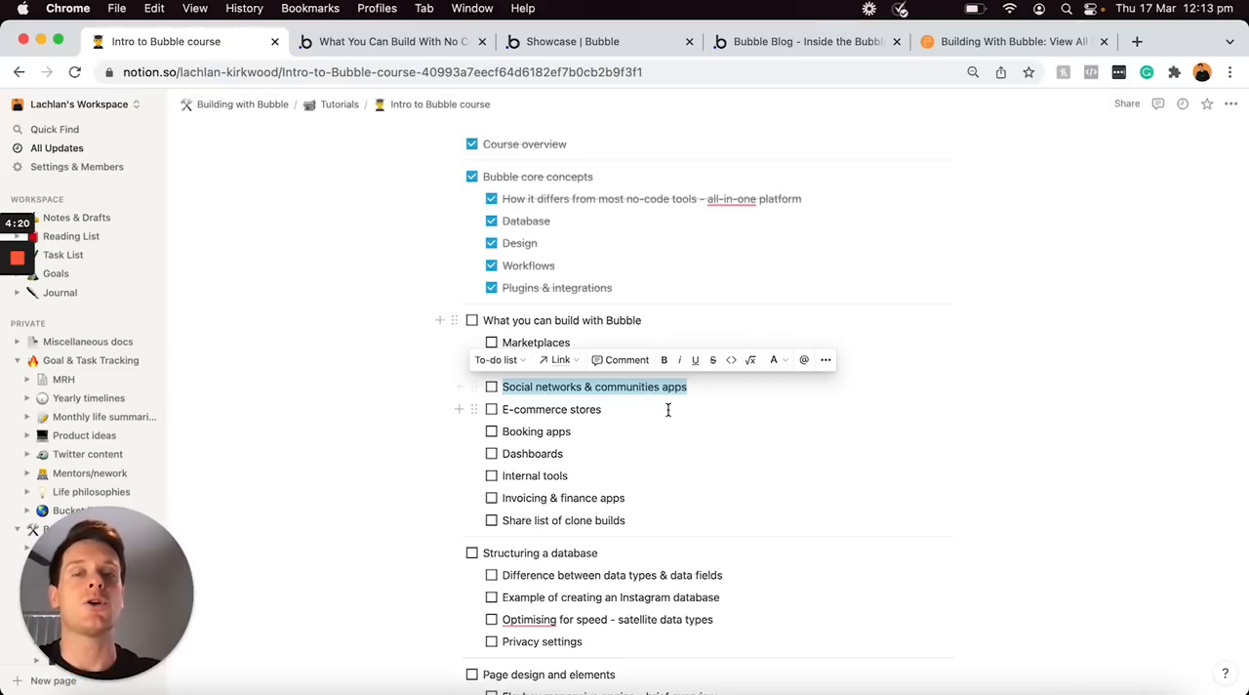
pyautogui.tripleClick(669, 410)
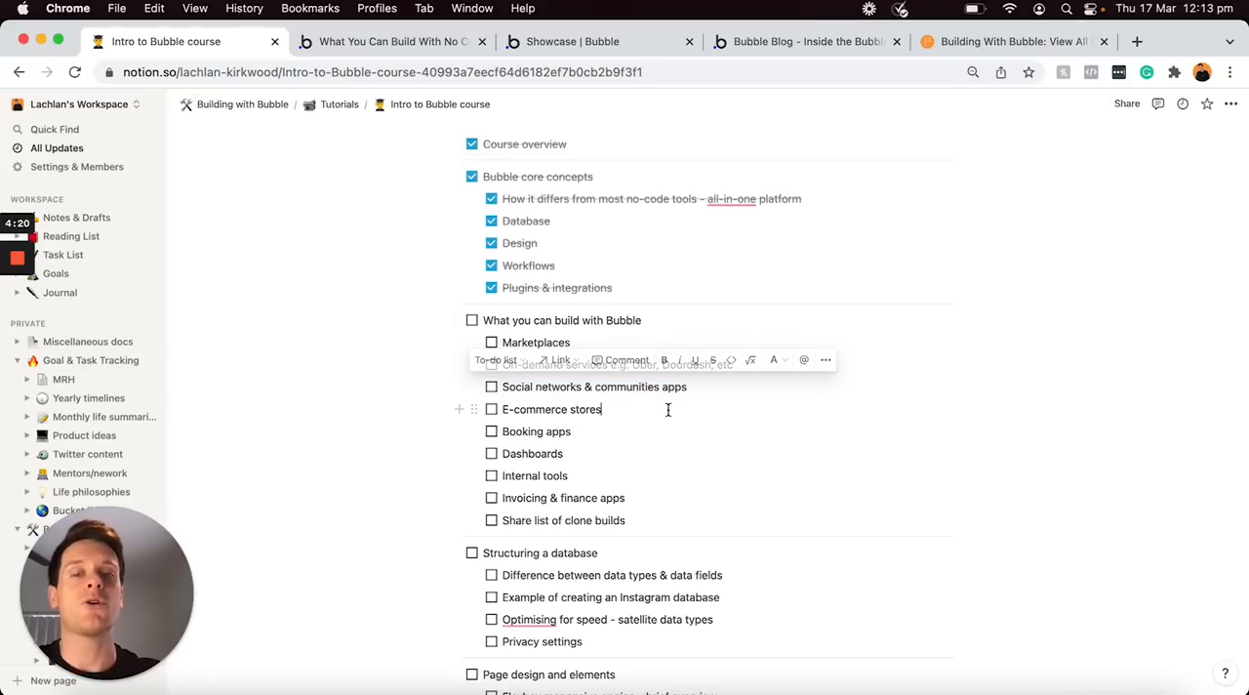
pyautogui.tripleClick(589, 431)
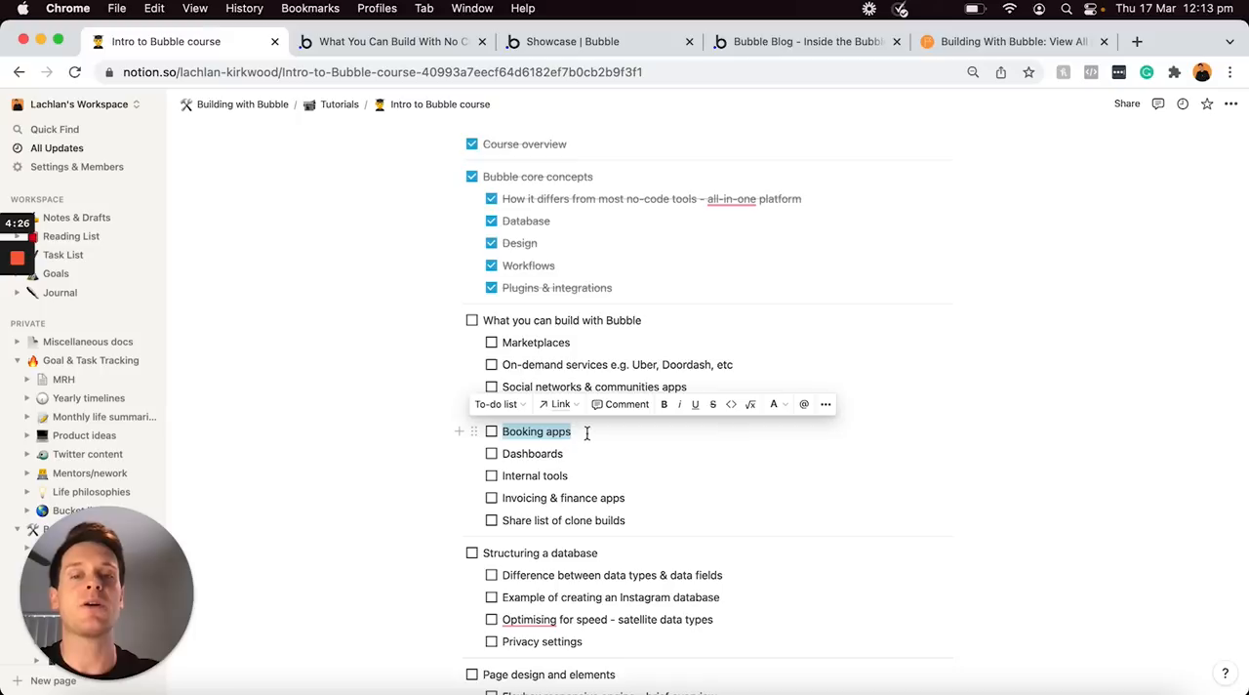
pyautogui.click(583, 475)
pyautogui.moveTo(549, 467); pyautogui.dragTo(502, 453)
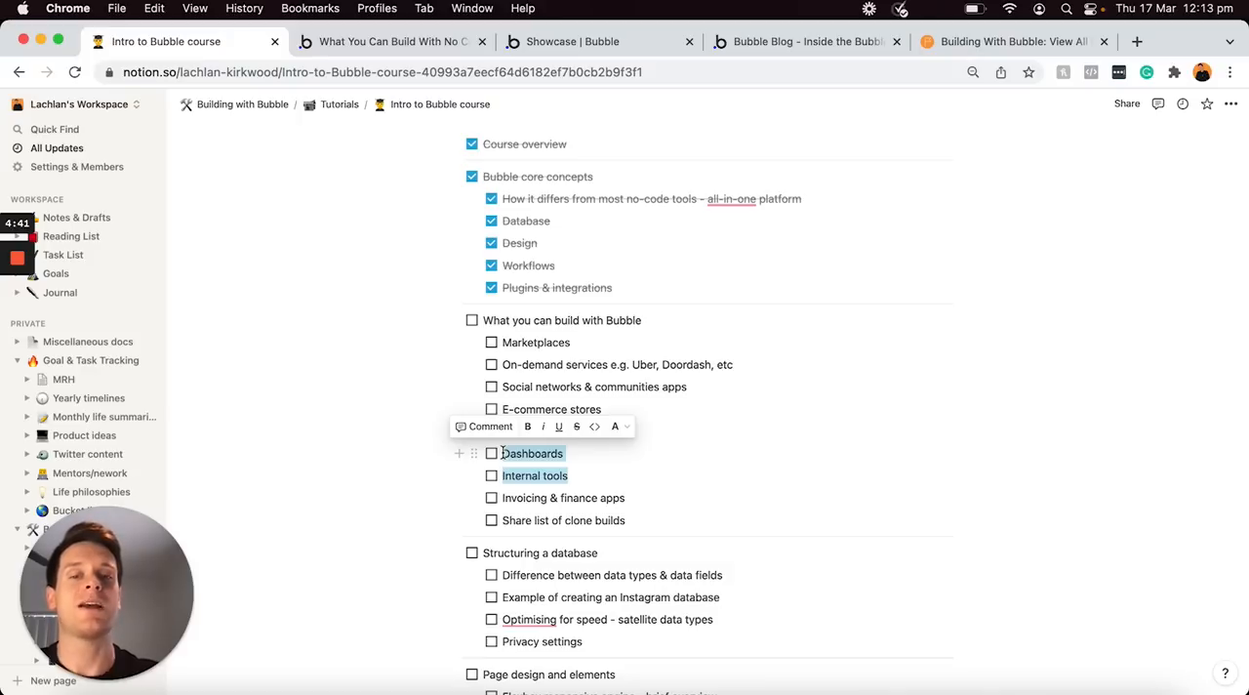
pyautogui.click(656, 500)
pyautogui.tripleClick(656, 499)
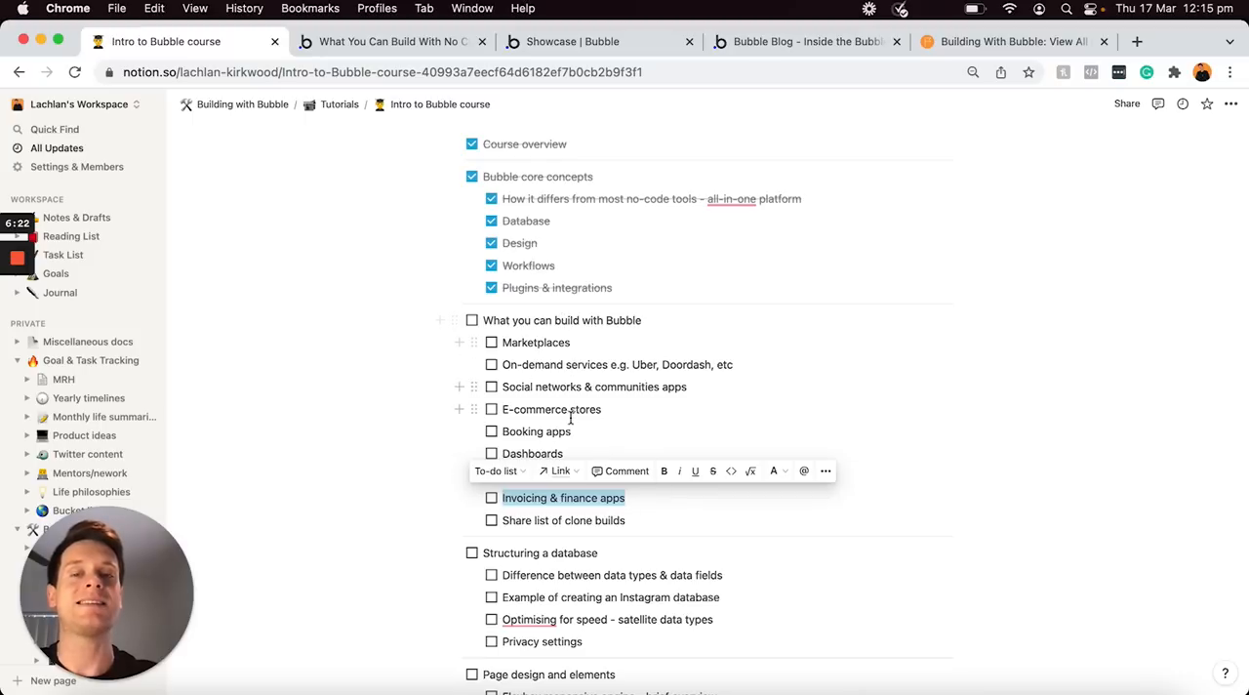
# Switch to the Bubble blog article on no-code app examples and examine its Custom Marketplace and Social Network sections
pyautogui.click(436, 47)
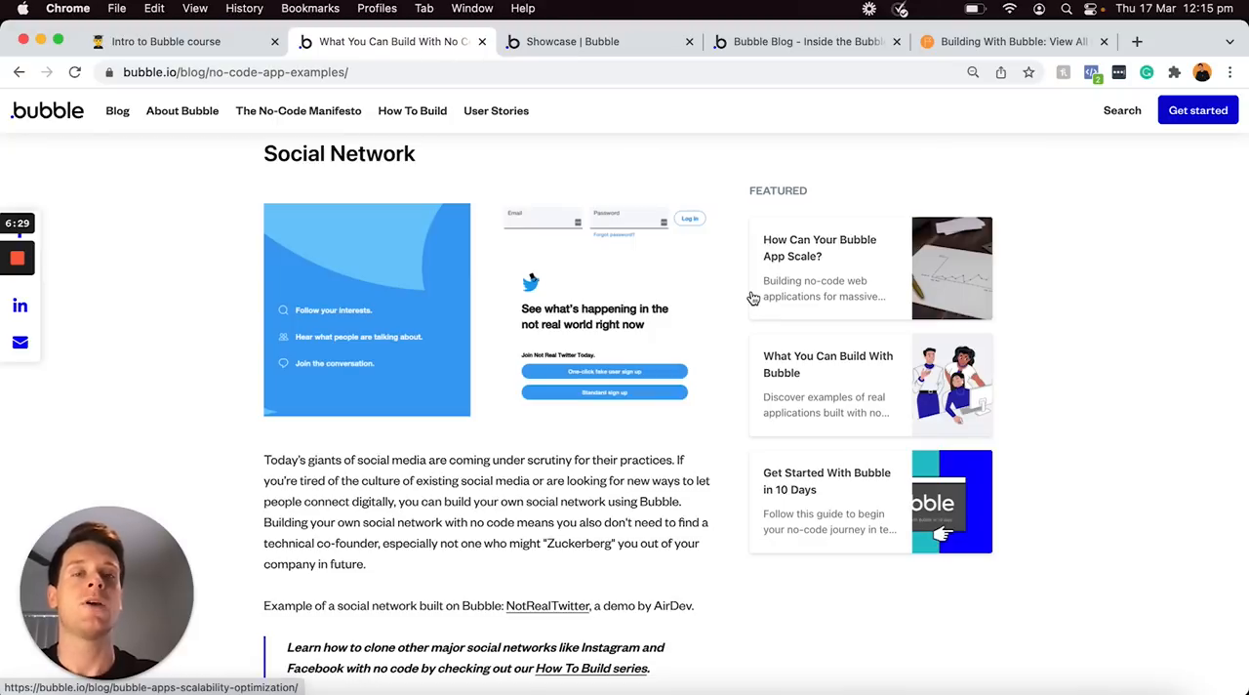
pyautogui.scroll(5, 753, 297)
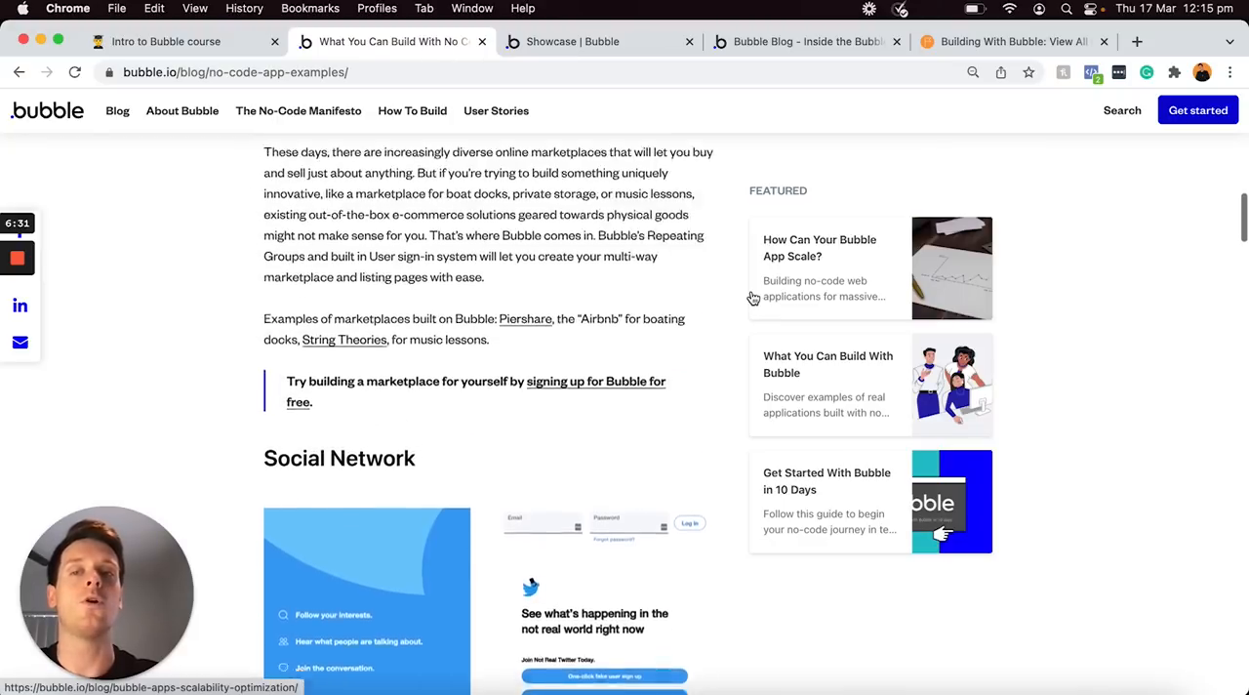
pyautogui.scroll(6, 752, 298)
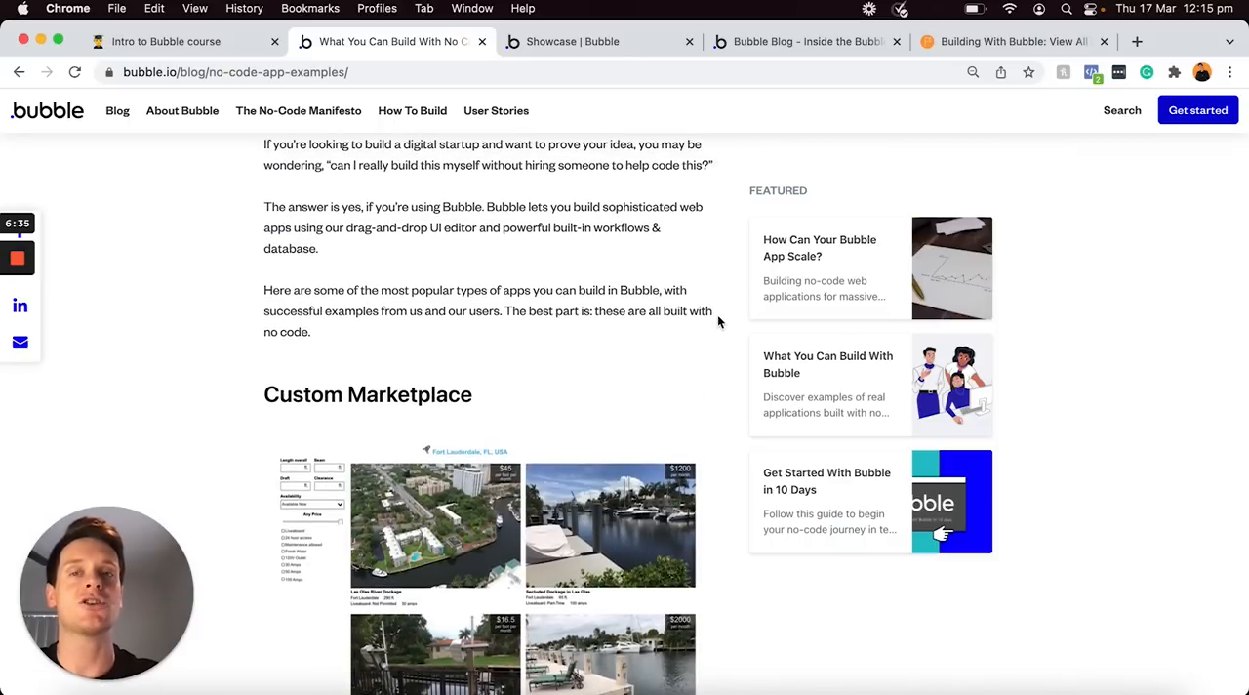
pyautogui.scroll(-3, 487, 391)
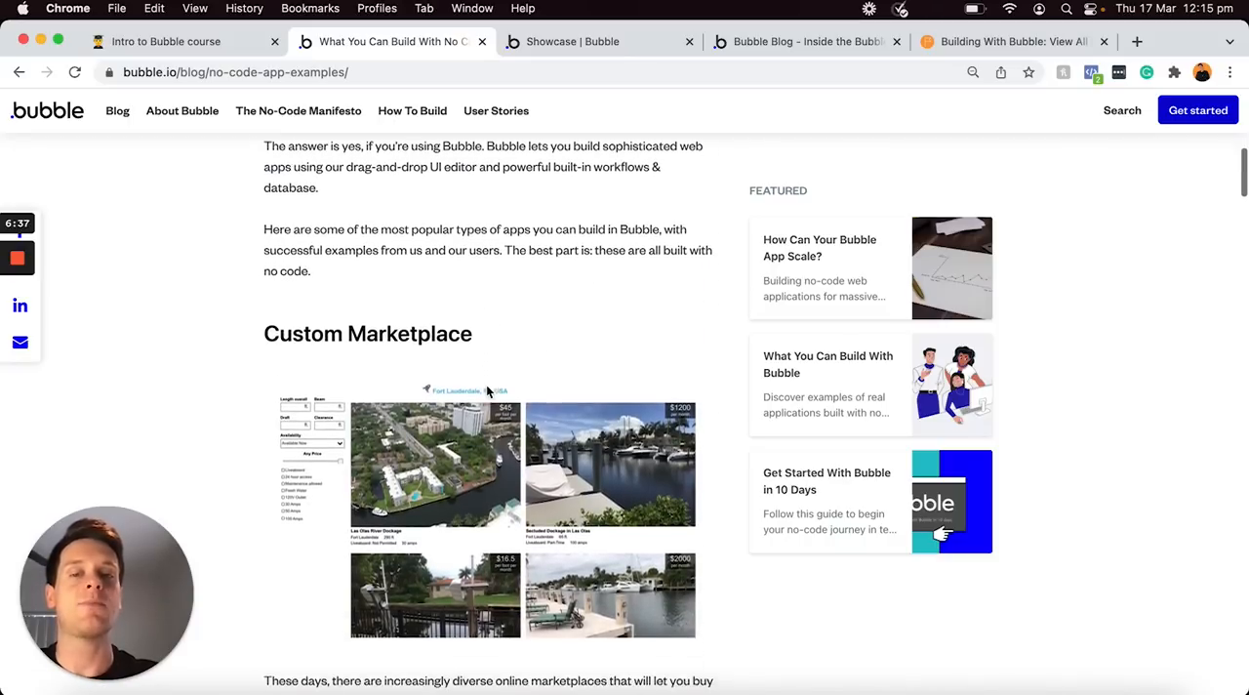
pyautogui.scroll(-10, 513, 297)
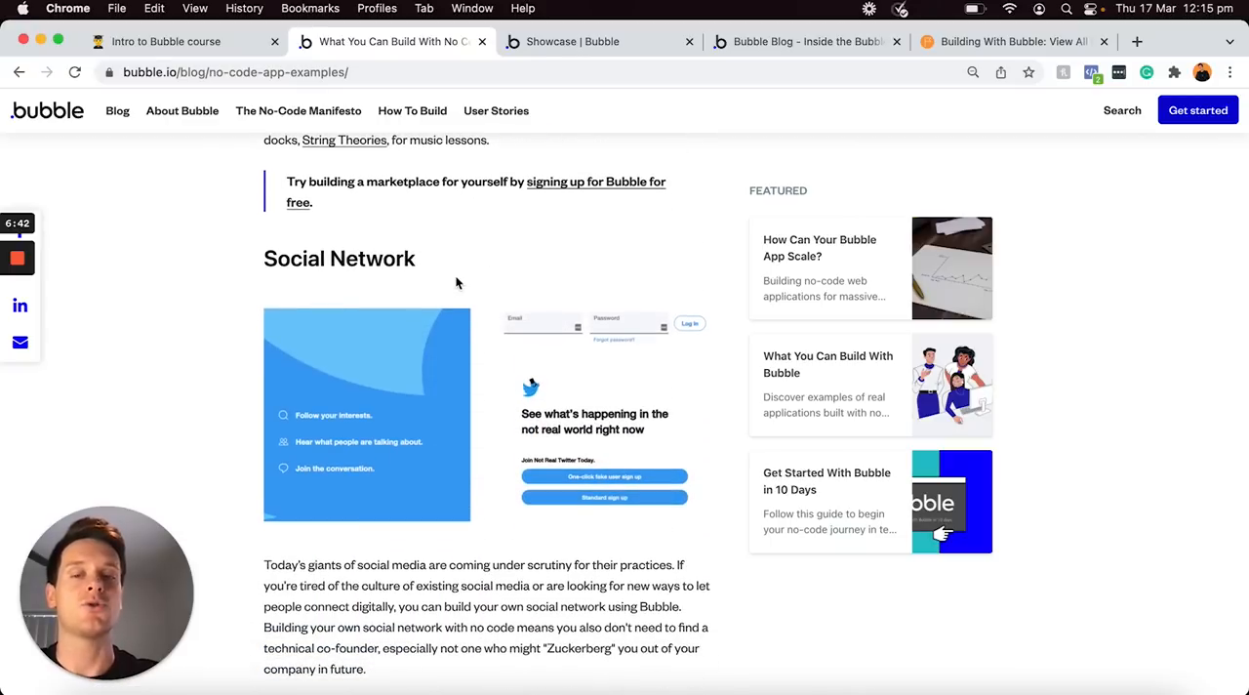
# Read on through the article's Booking App and Personal Finance Tools sections
pyautogui.scroll(-10, 454, 278)
pyautogui.scroll(-10, 542, 299)
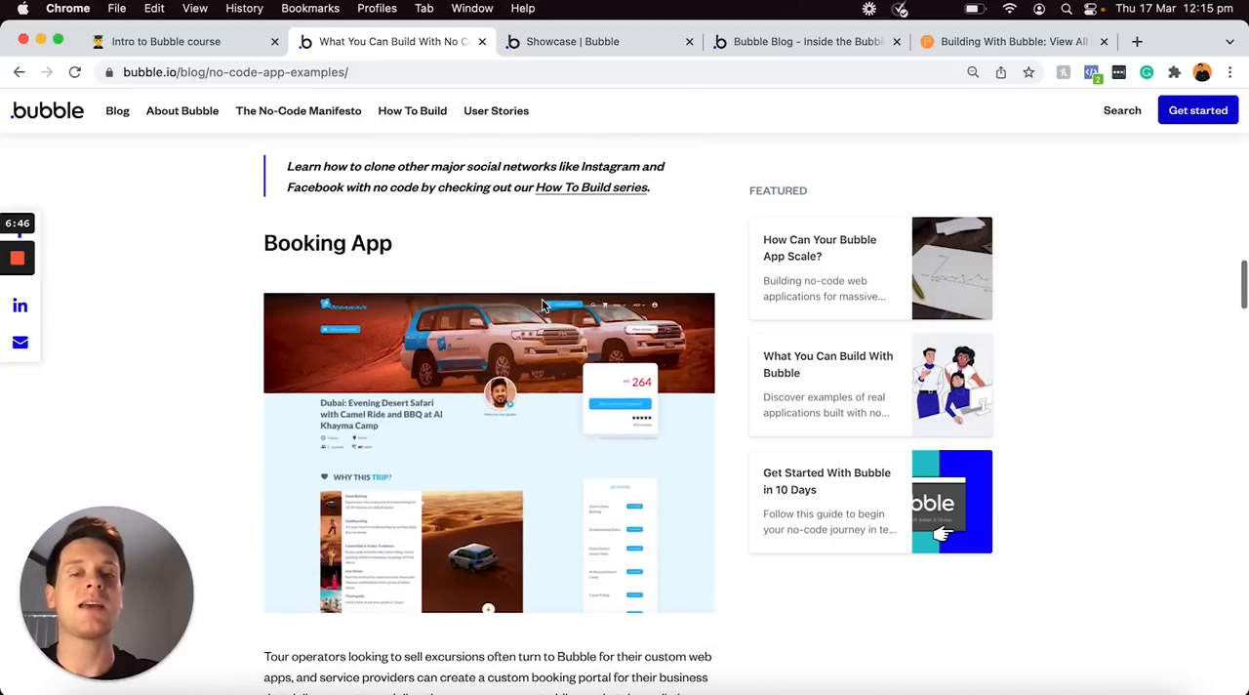
pyautogui.scroll(-4, 541, 299)
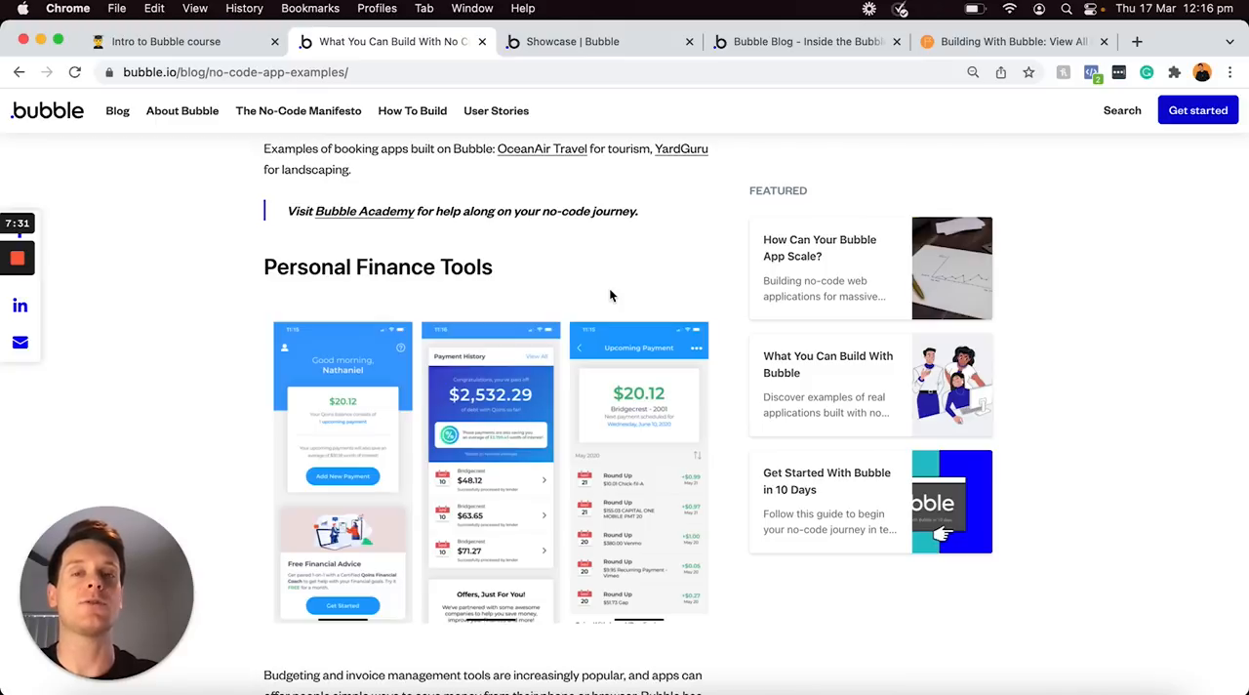
# Switch to the Bubble Showcase page, browse its no-code apps, and view the Reachr example site before closing it
pyautogui.click(616, 44)
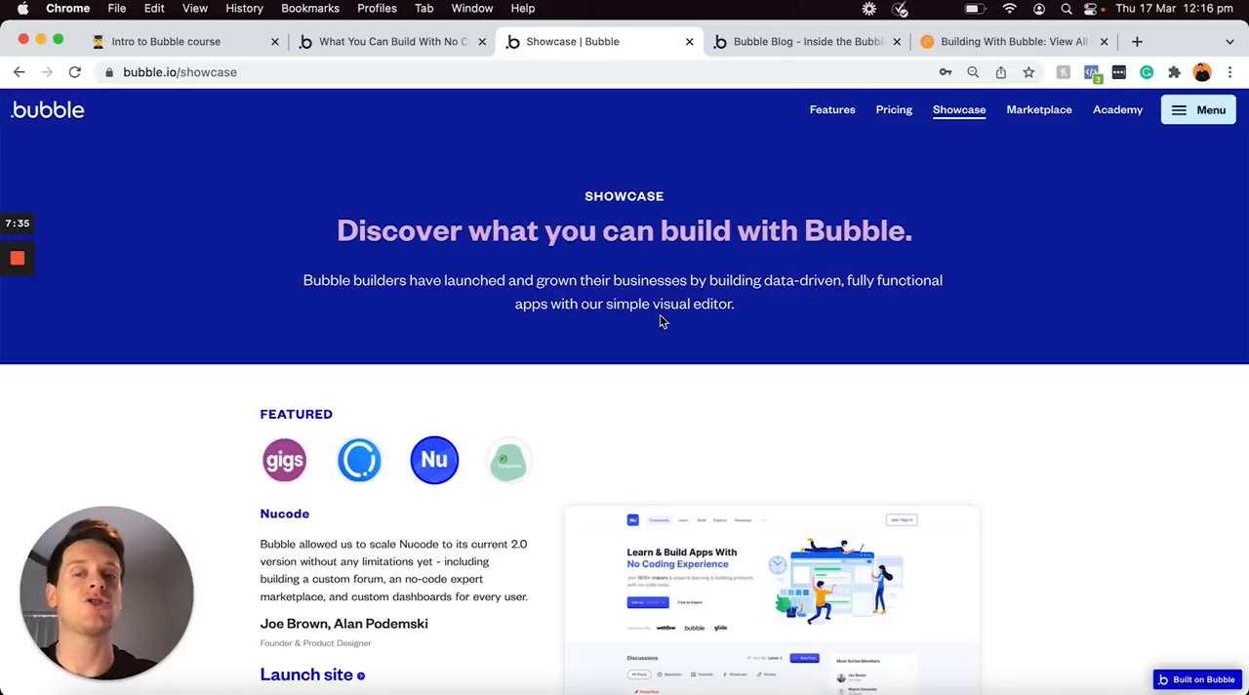
pyautogui.scroll(-3, 660, 320)
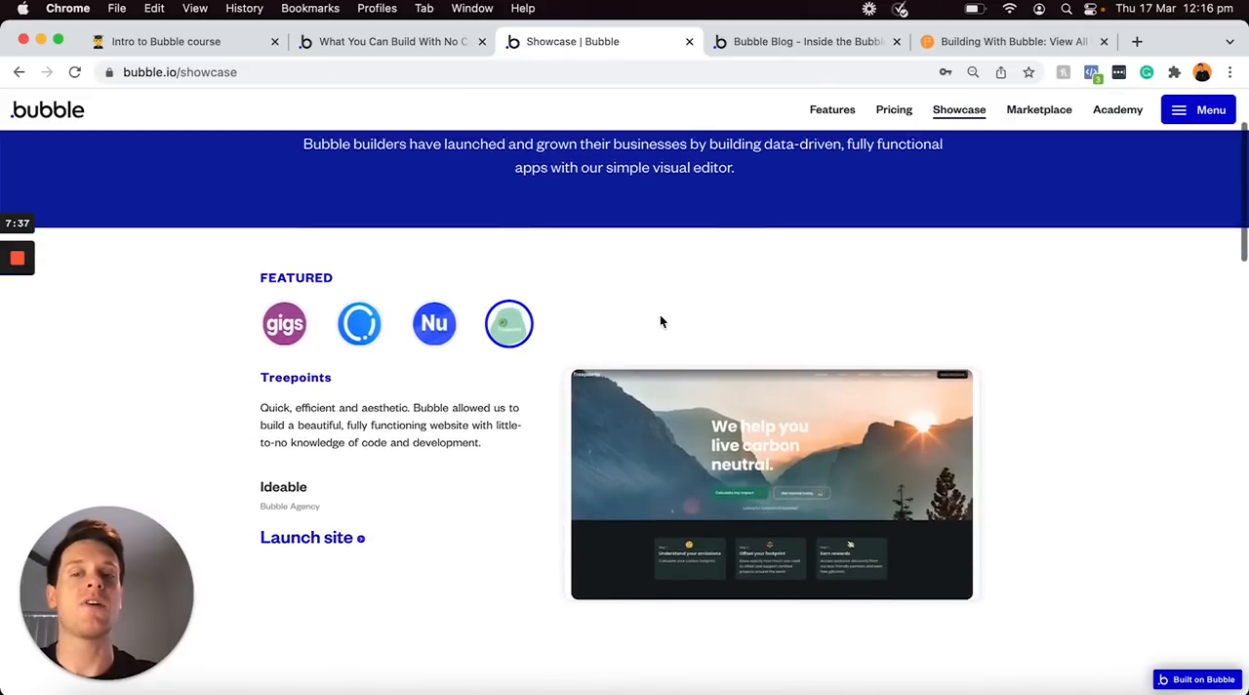
pyautogui.scroll(-5, 396, 393)
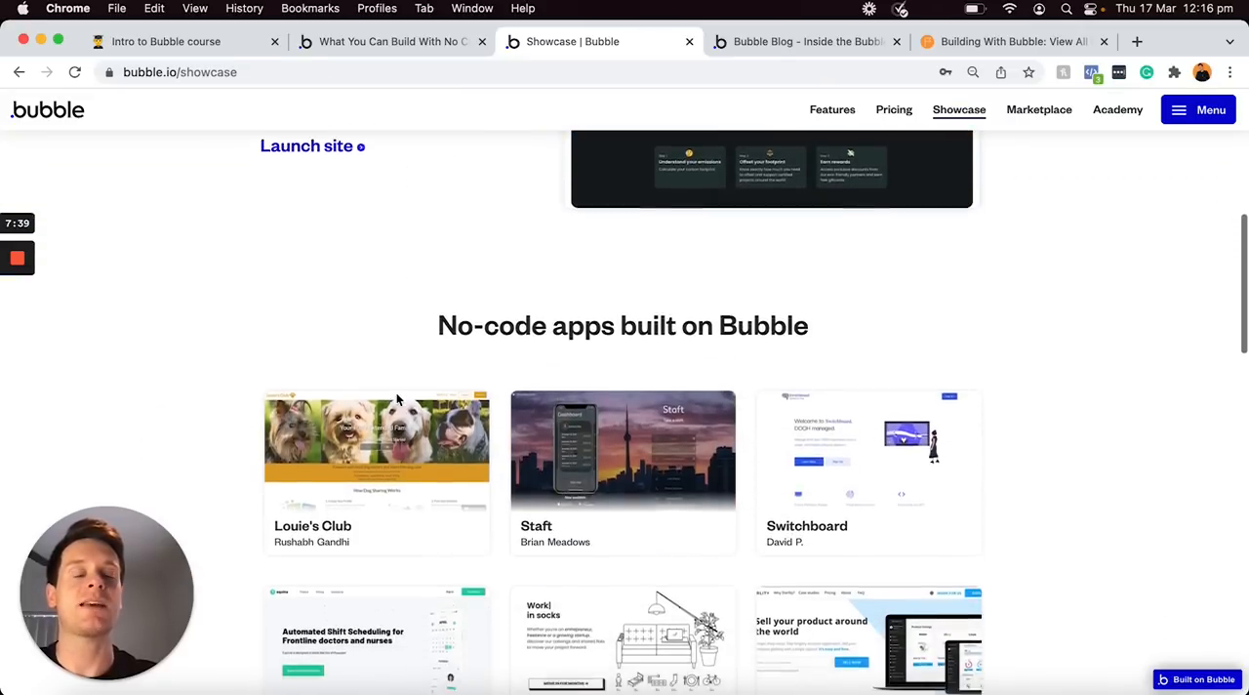
pyautogui.scroll(-1, 396, 392)
pyautogui.scroll(-3, 395, 400)
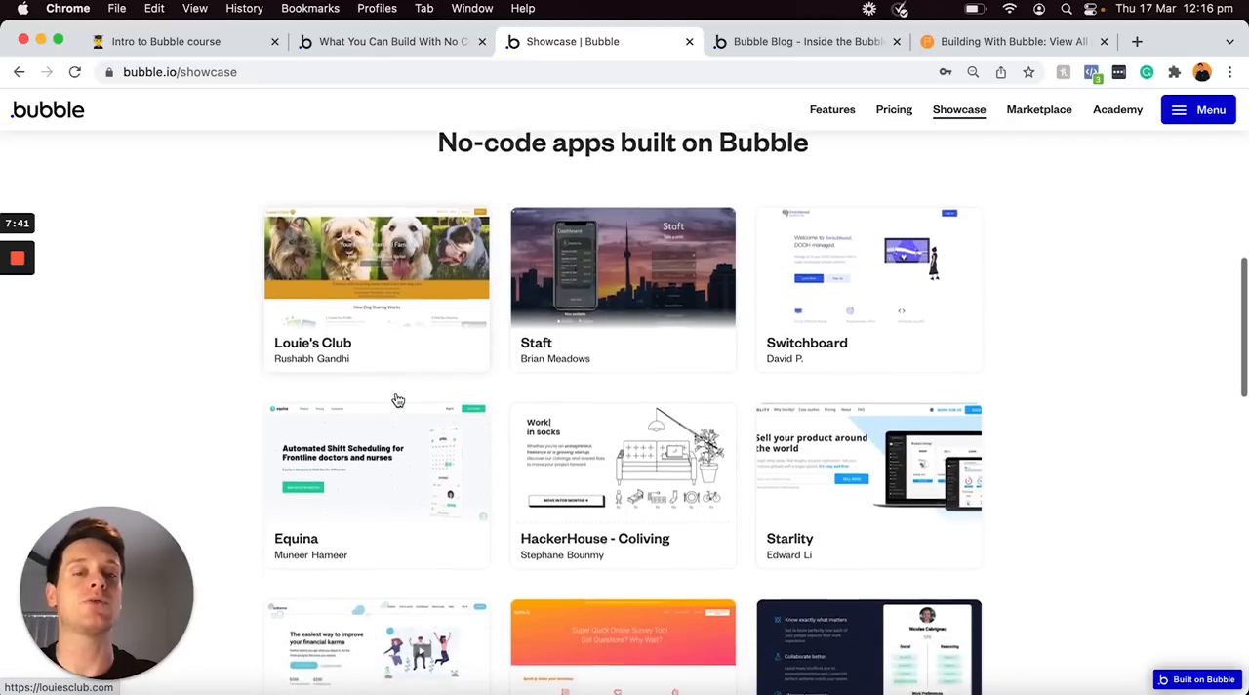
pyautogui.scroll(-8, 761, 347)
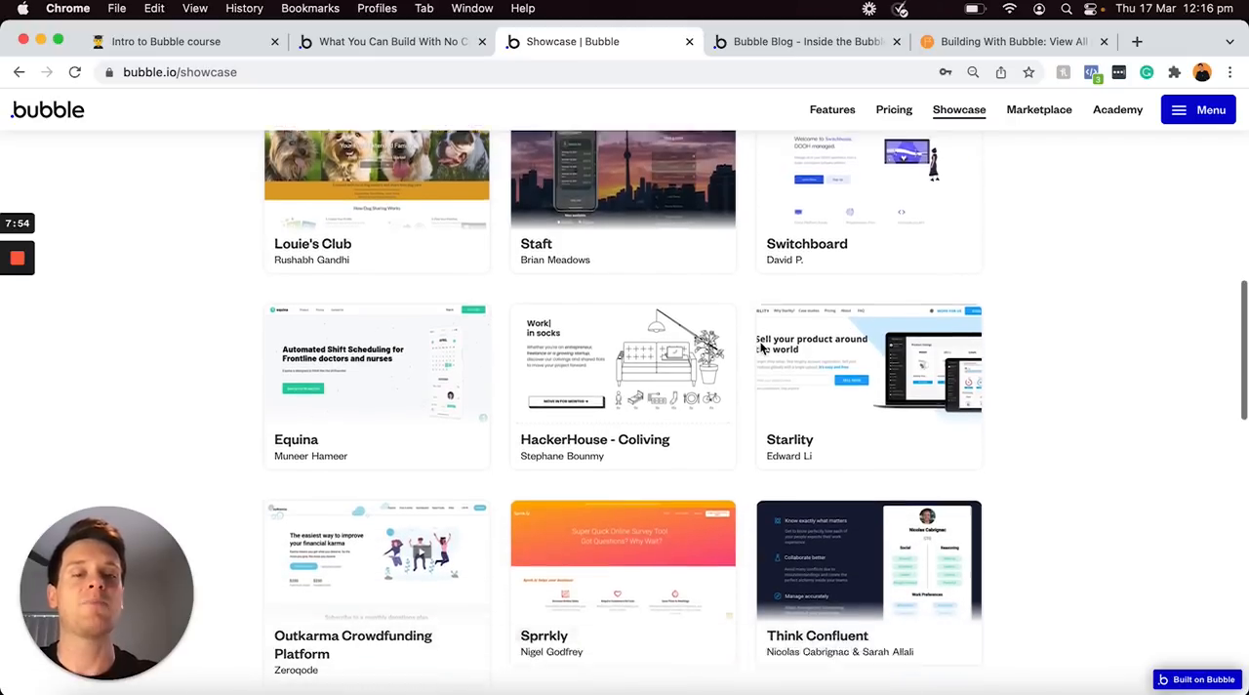
pyautogui.scroll(-2, 761, 348)
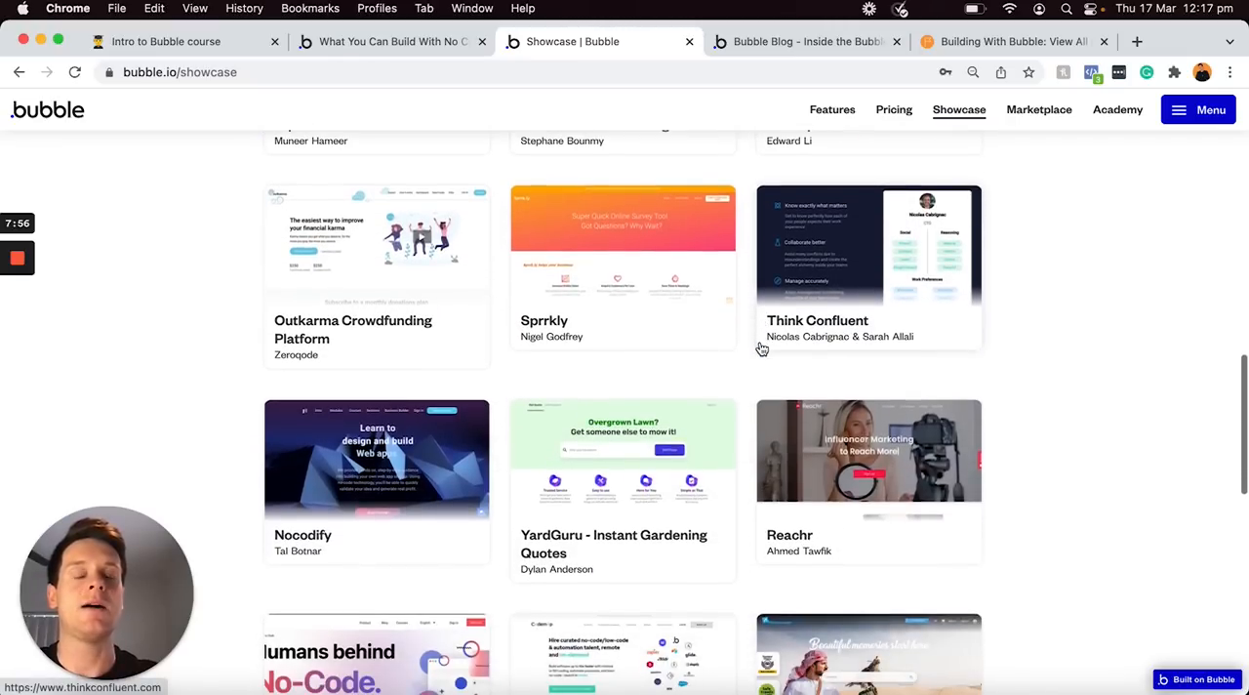
pyautogui.click(867, 404)
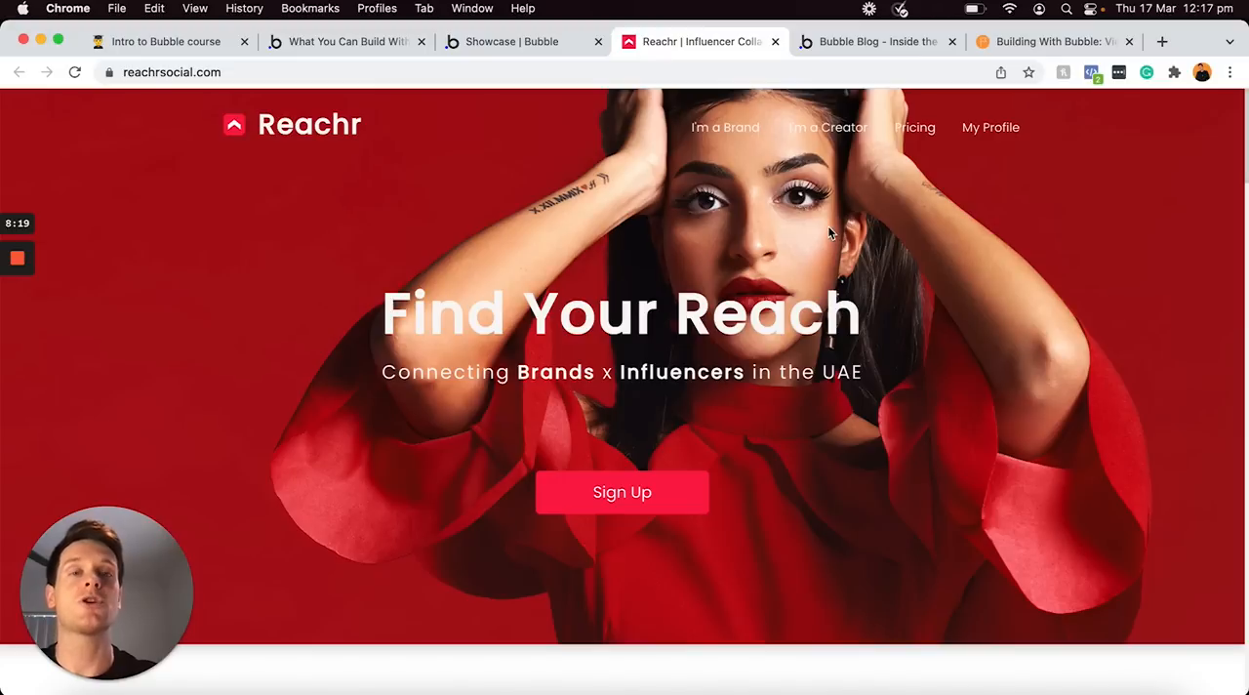
pyautogui.click(776, 42)
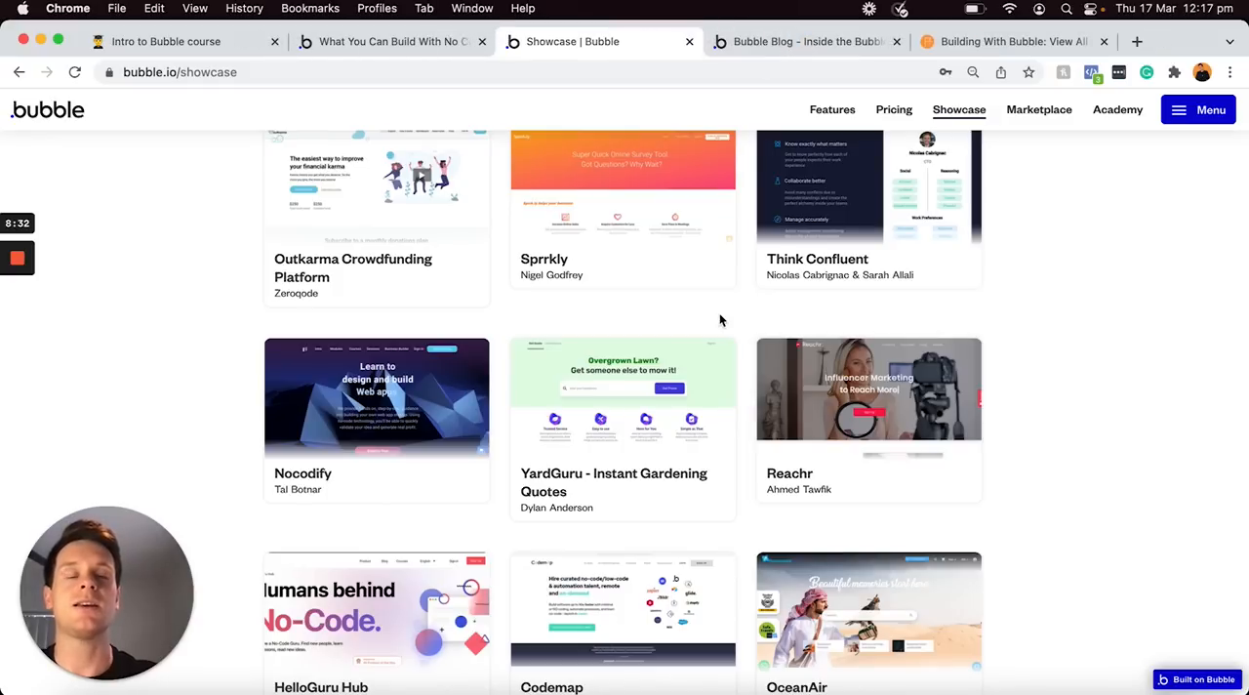
# Switch to the Building With Bubble courses page and look through the no-code clone courses
pyautogui.click(1038, 46)
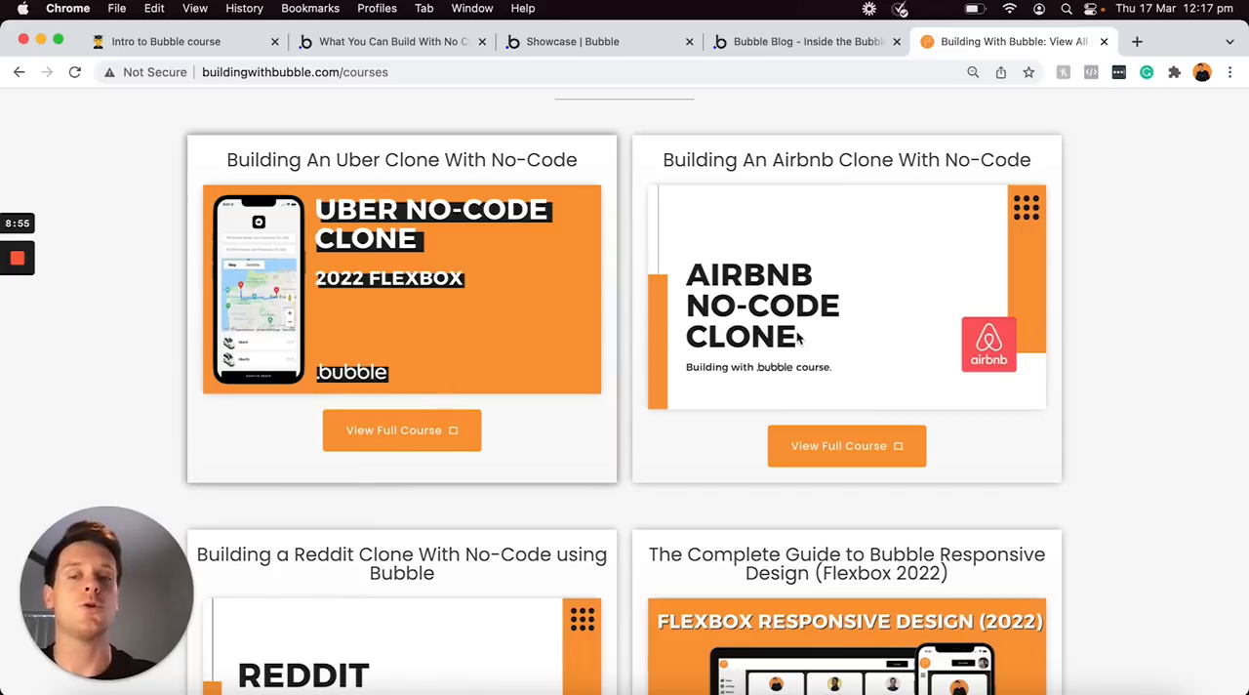
pyautogui.scroll(-3, 815, 341)
pyautogui.scroll(-5, 438, 469)
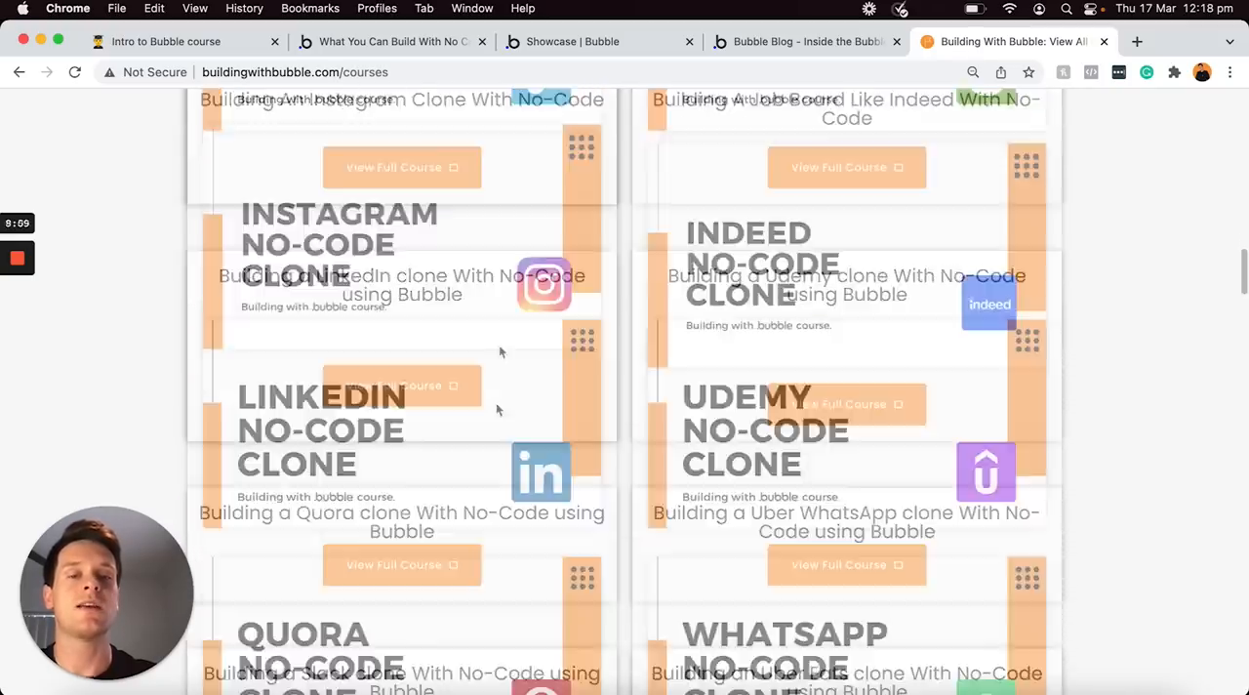
pyautogui.scroll(-5, 499, 345)
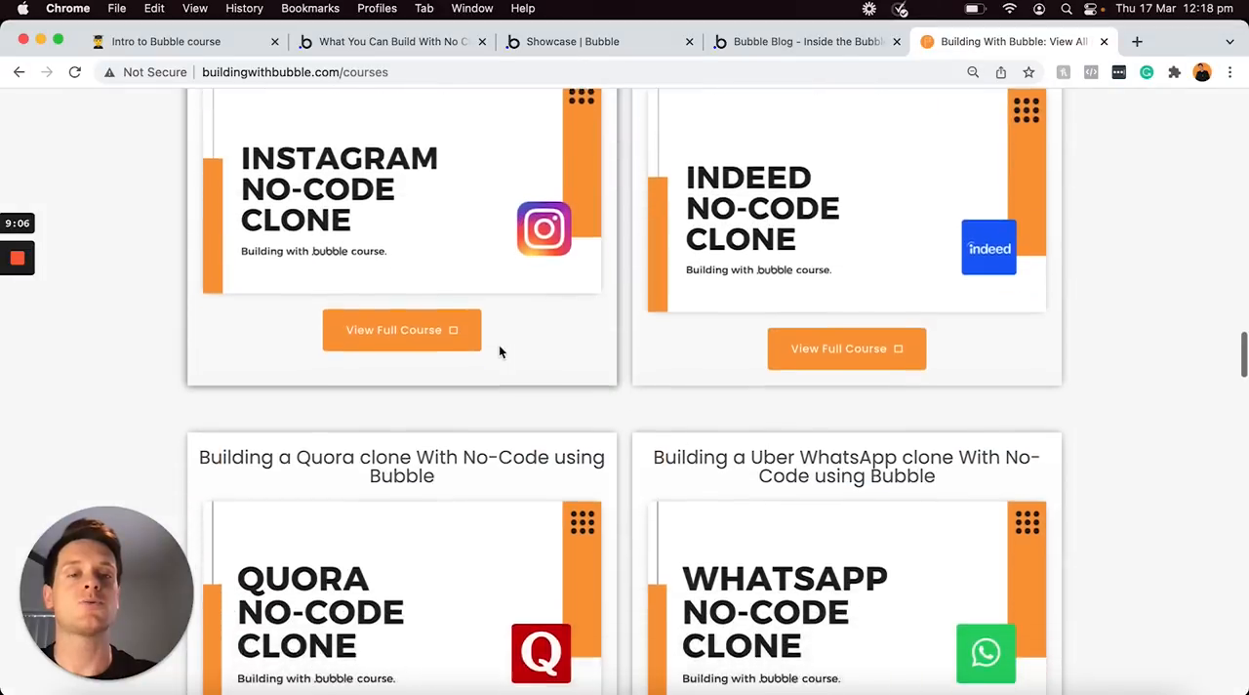
pyautogui.scroll(-8, 499, 345)
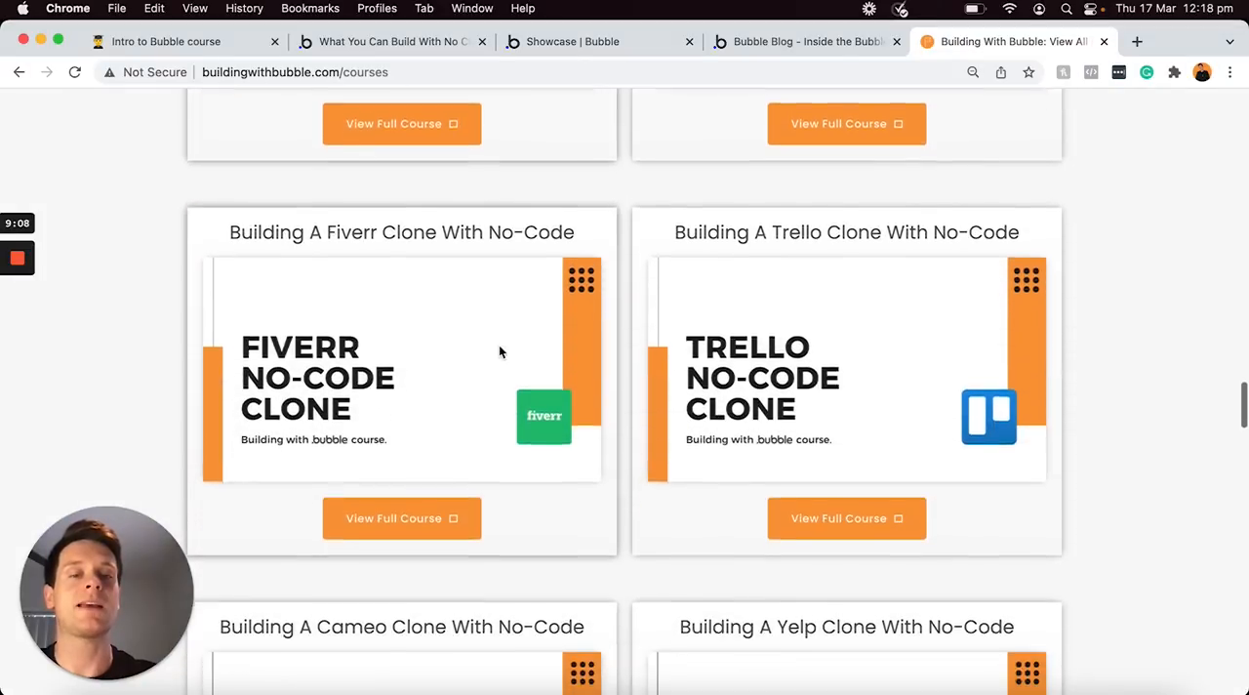
pyautogui.scroll(-6, 499, 347)
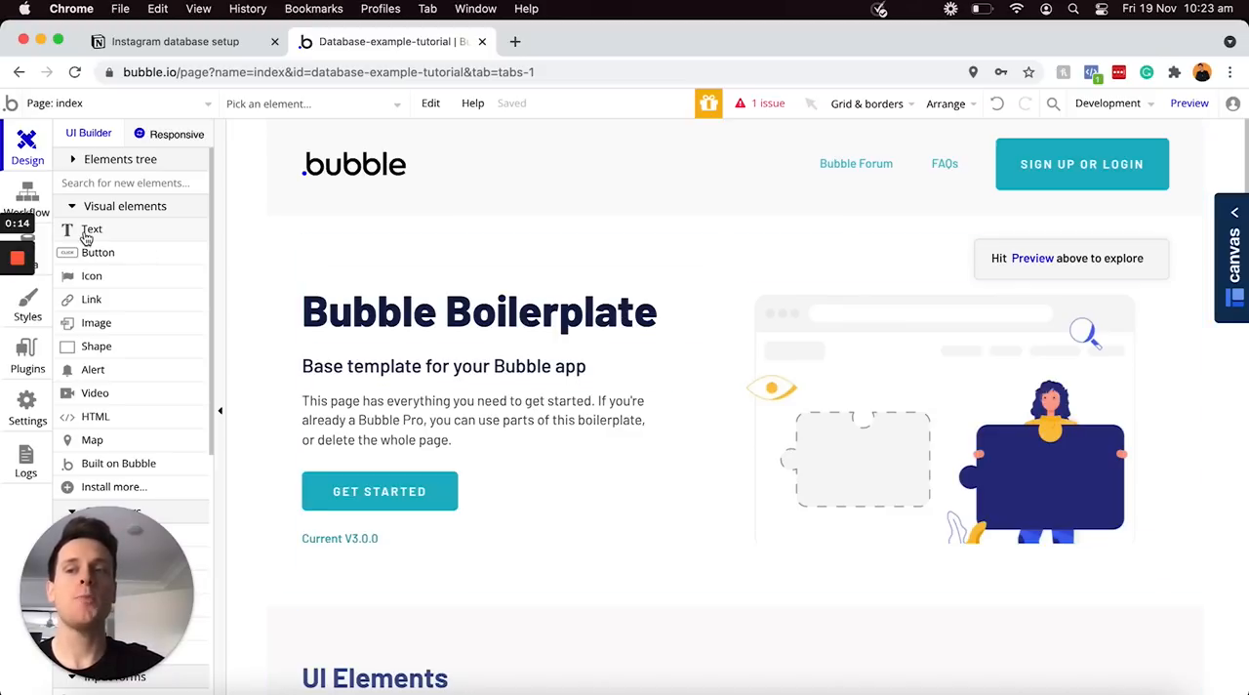
# Open the data types of the Database-example-tutorial app in the Bubble editor
pyautogui.click(44, 241)
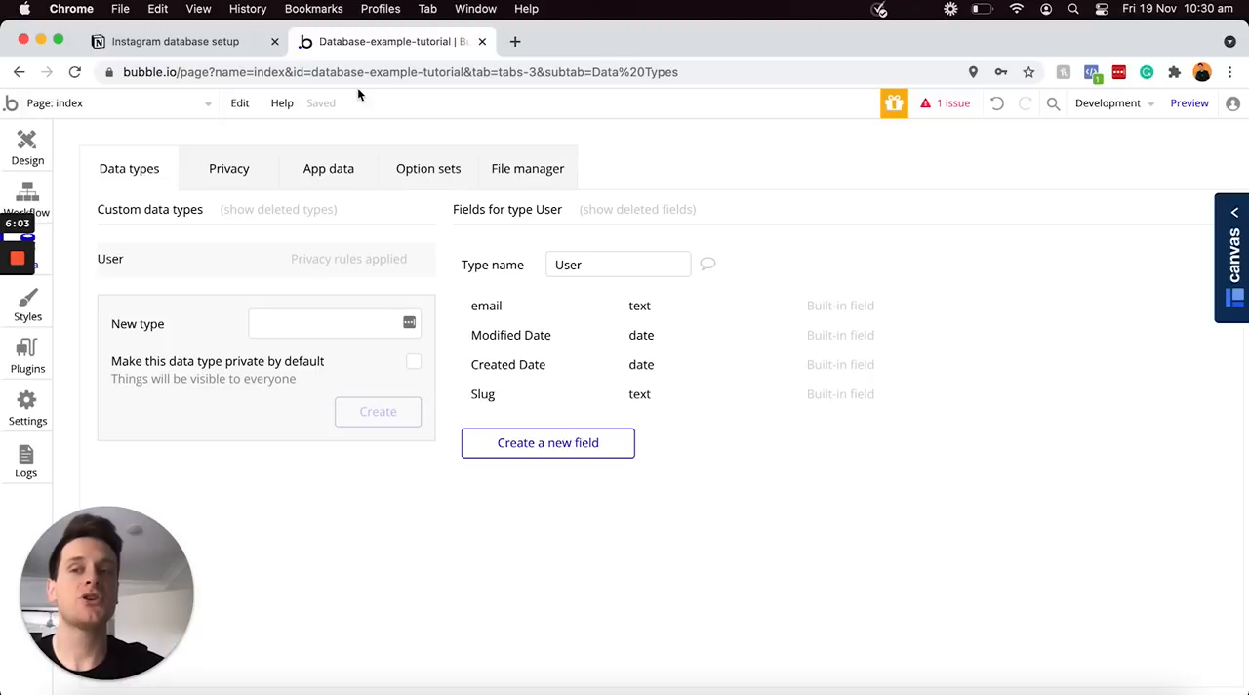
# Switch to the Instagram database setup page in Notion and add "User" as a Heading 2
pyautogui.click(234, 46)
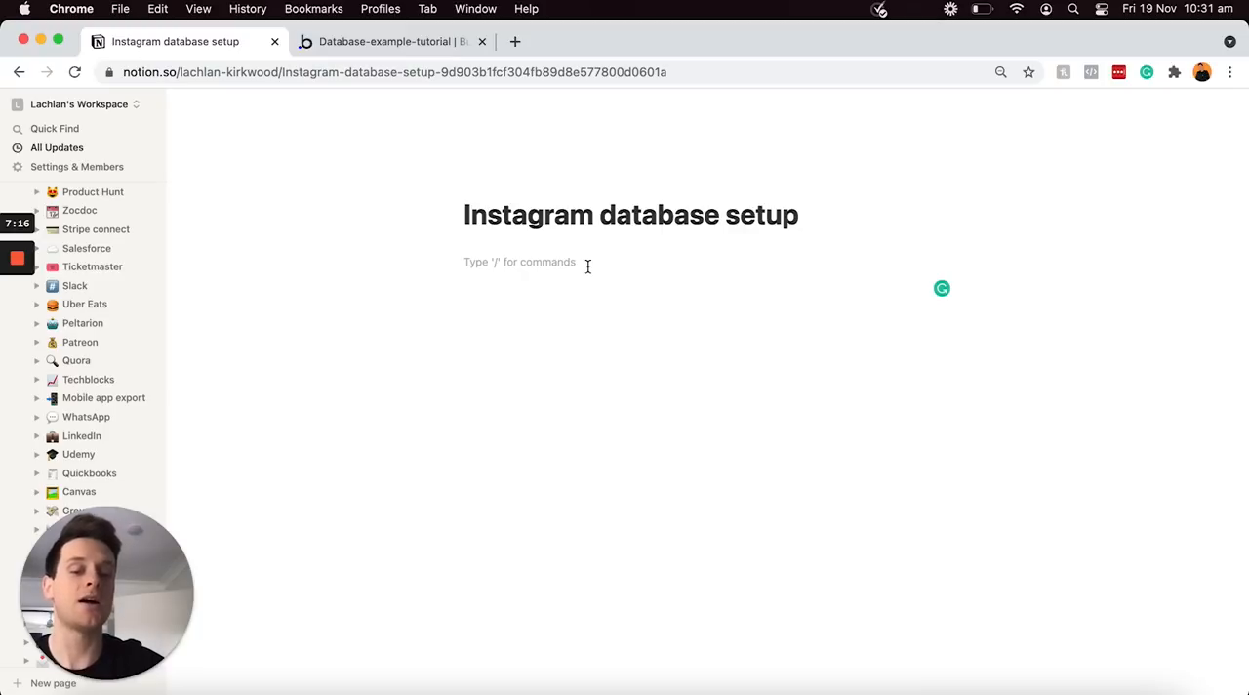
pyautogui.write('User')
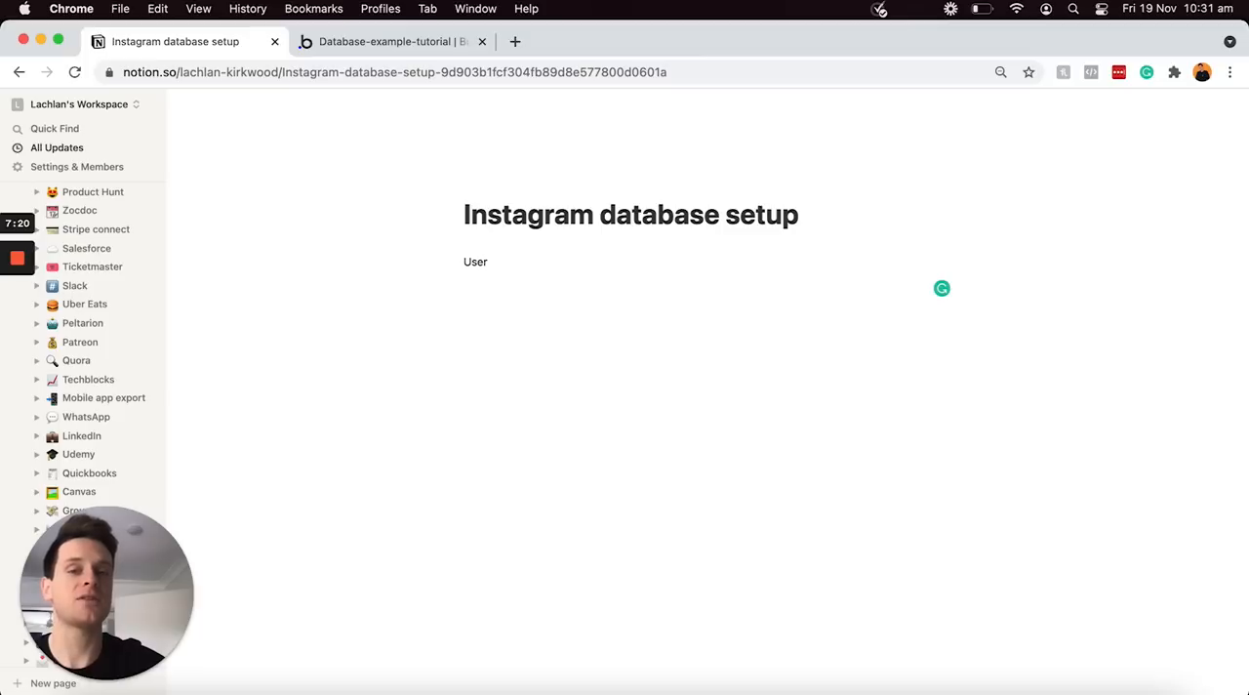
pyautogui.press('super+a')
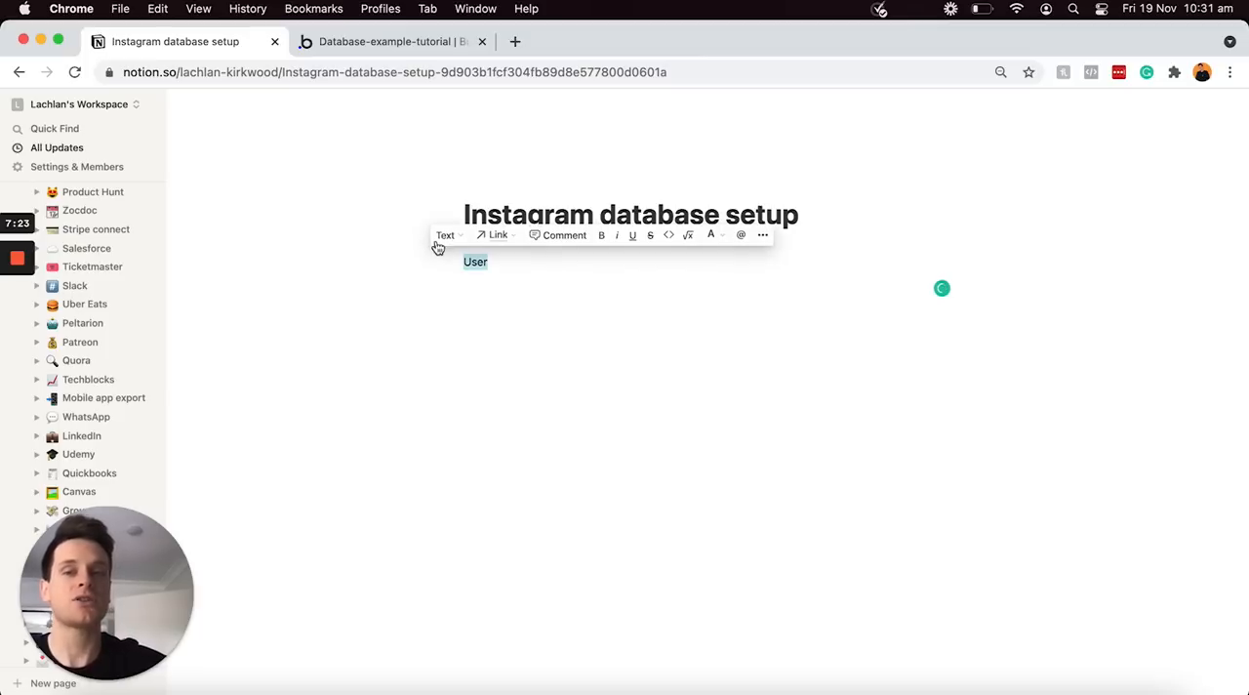
pyautogui.click(445, 236)
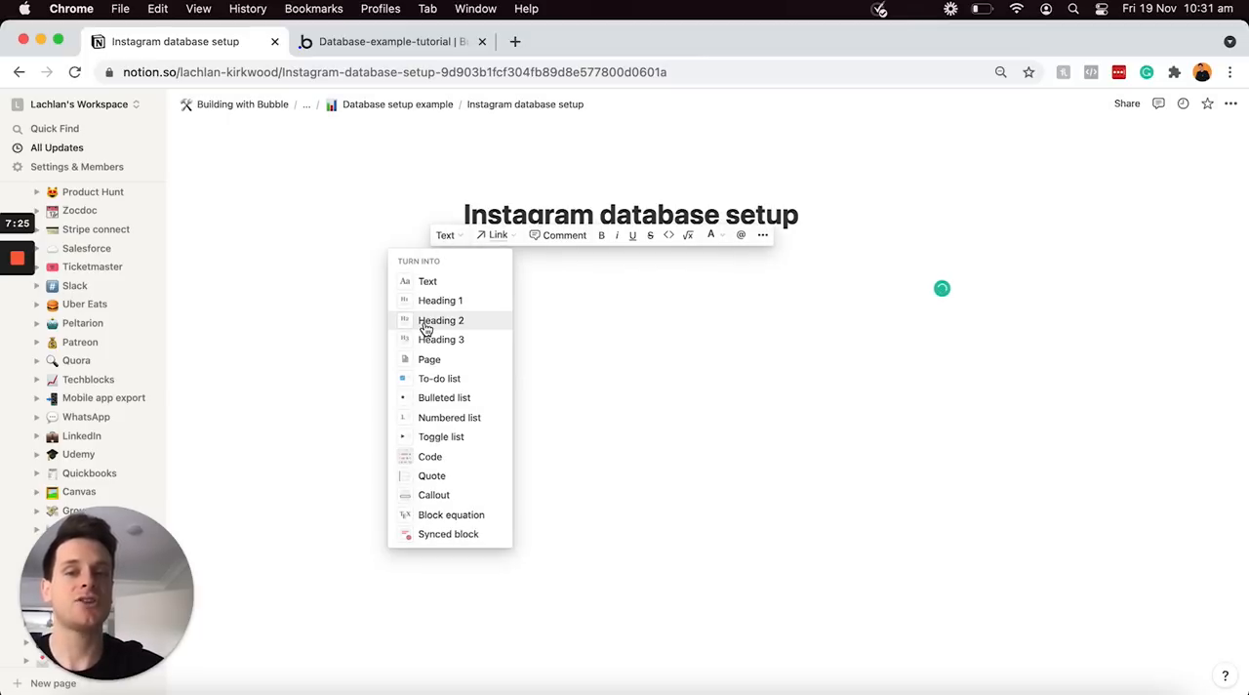
pyautogui.click(427, 323)
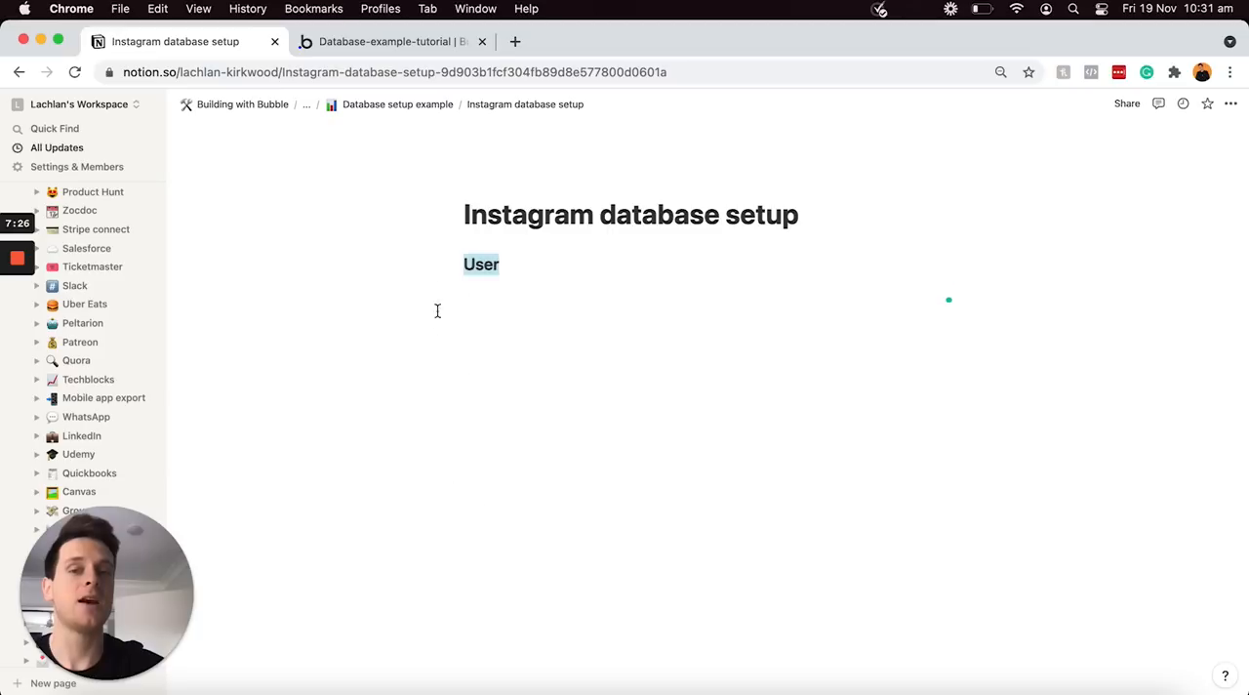
pyautogui.click(511, 263)
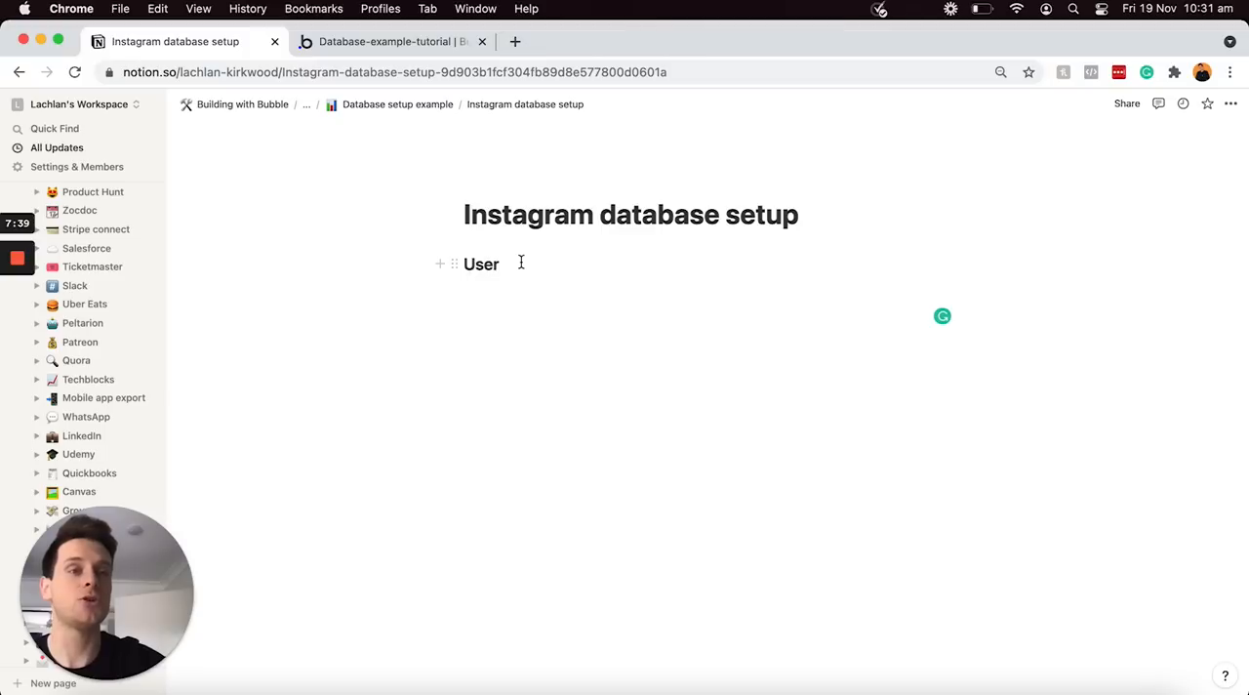
# Add the lines "Post" and "Comment" below the User heading and turn both into Heading 2
pyautogui.press('Return')
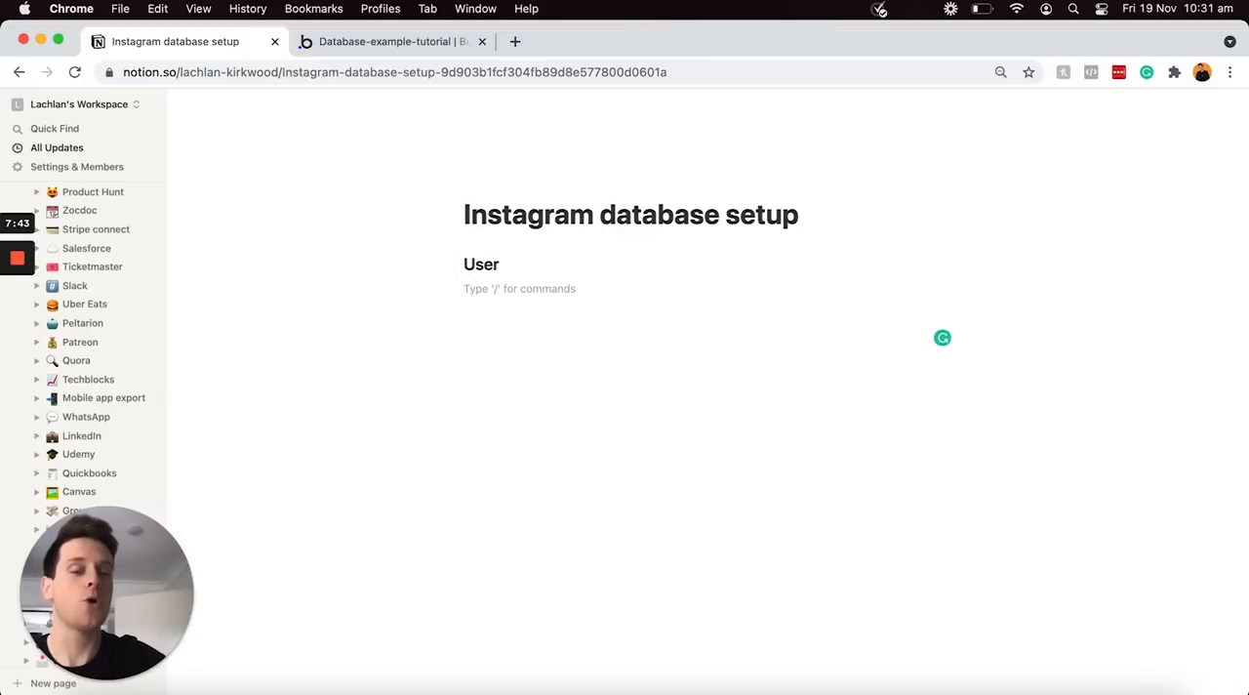
pyautogui.write('Post')
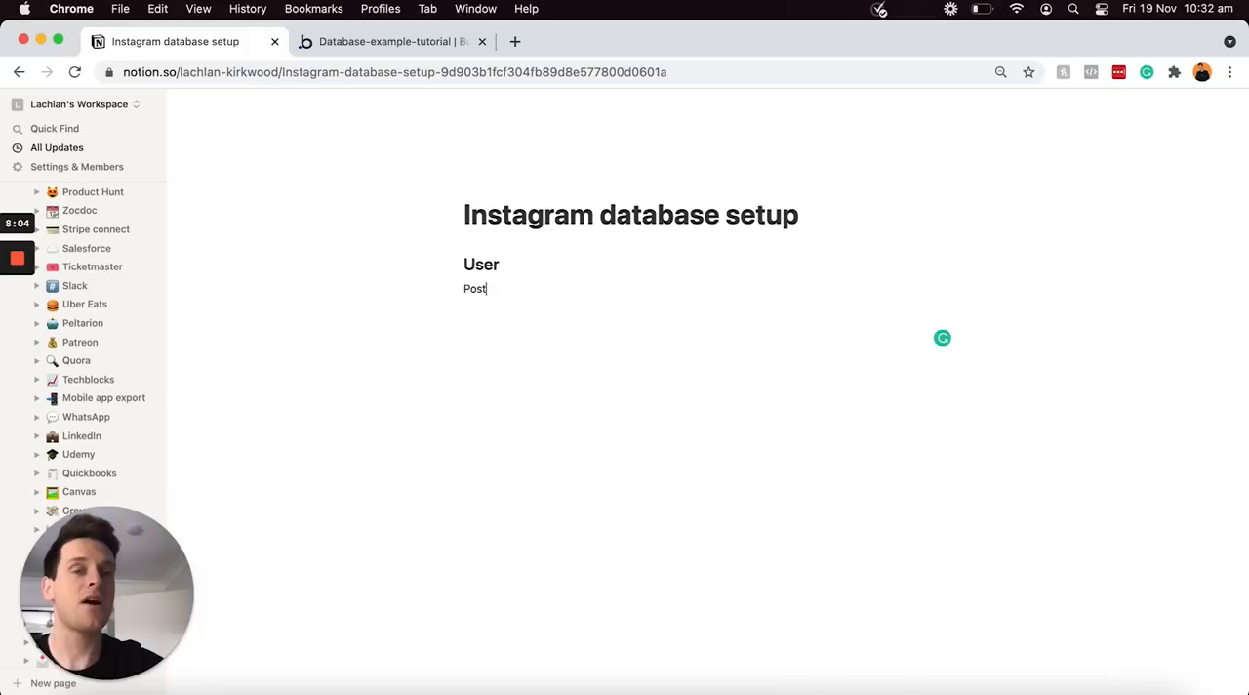
pyautogui.press('Return')
pyautogui.write('Comment')
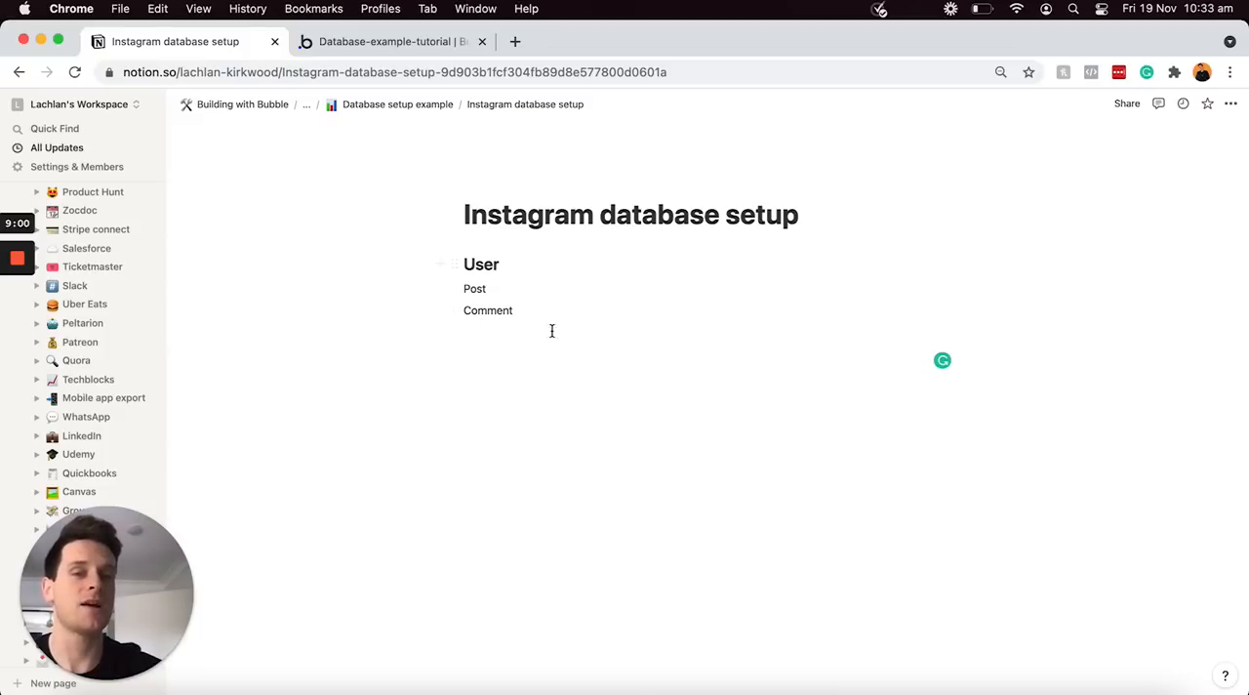
pyautogui.moveTo(538, 310); pyautogui.dragTo(466, 287)
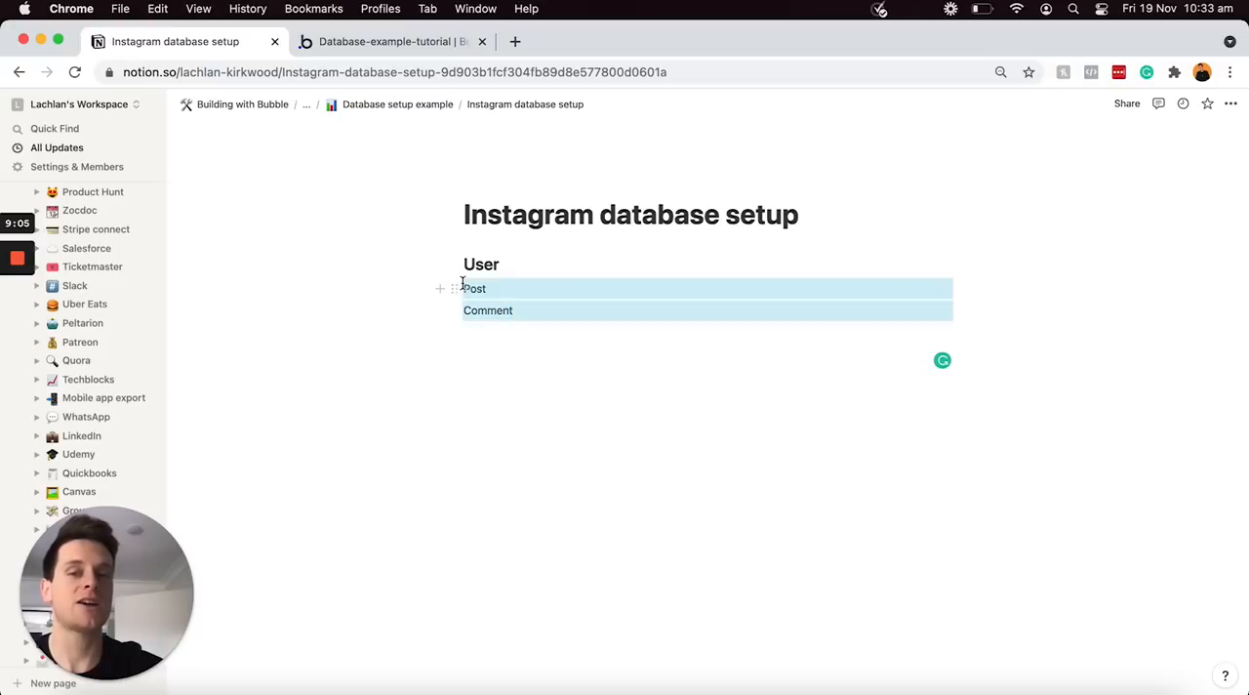
pyautogui.click(457, 288)
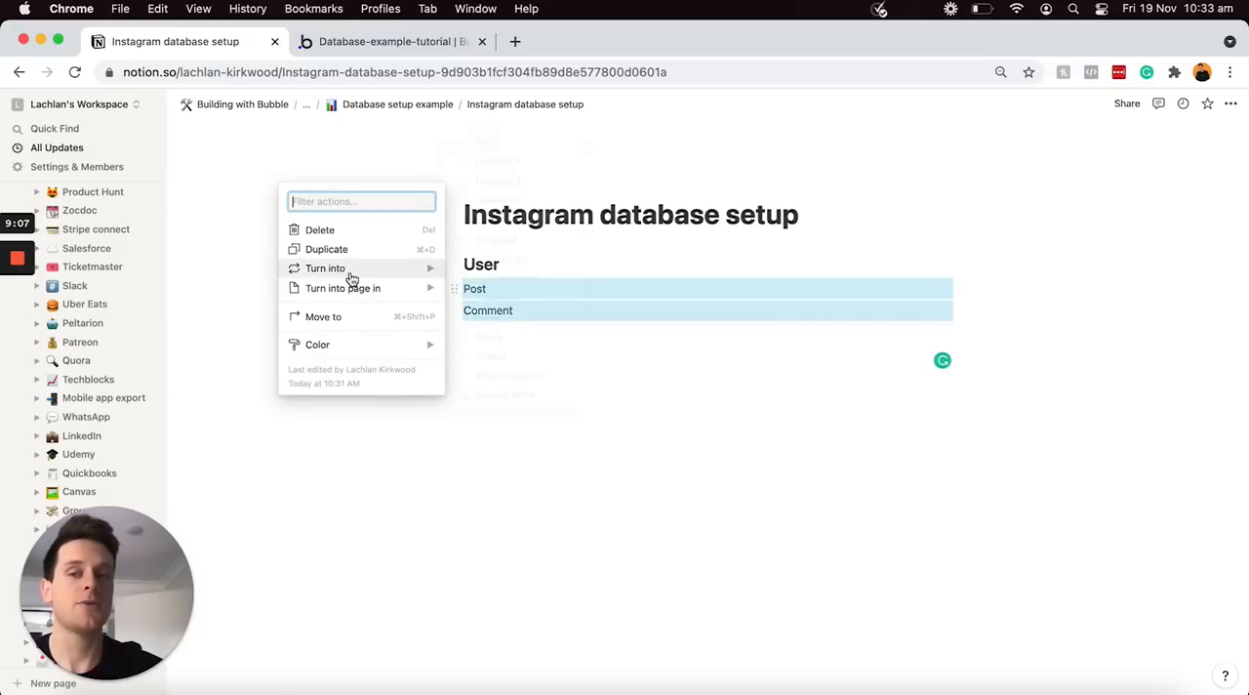
pyautogui.moveTo(359, 280)
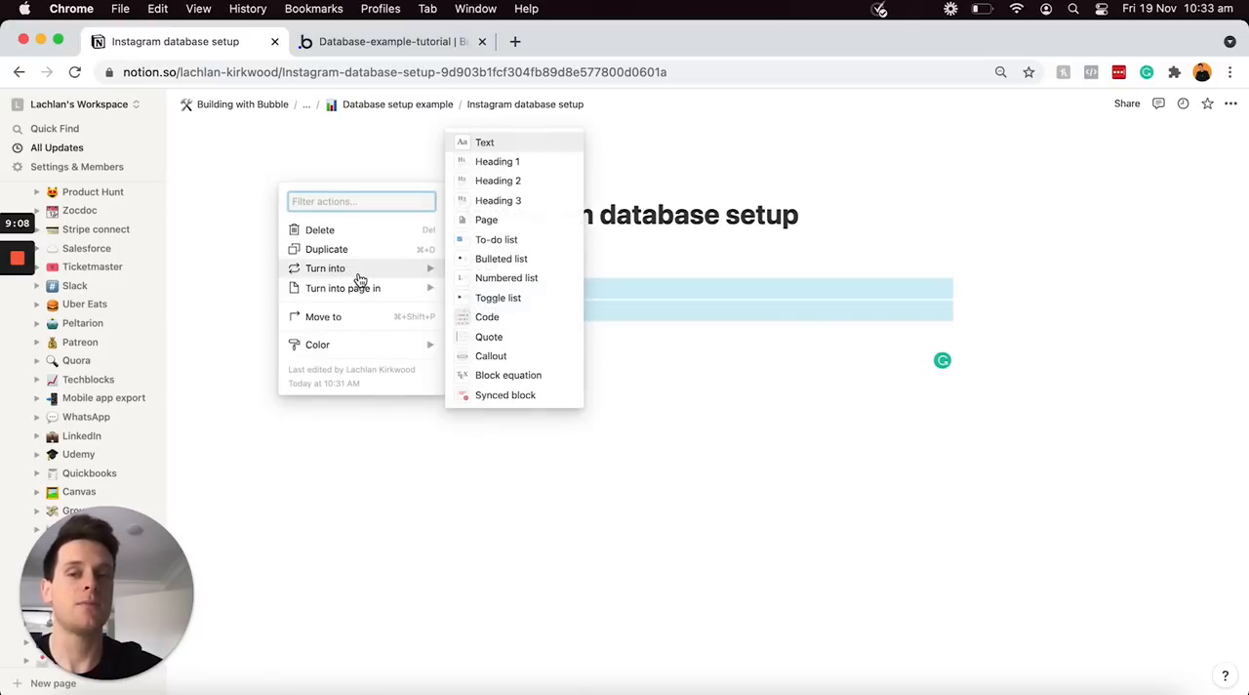
pyautogui.click(498, 187)
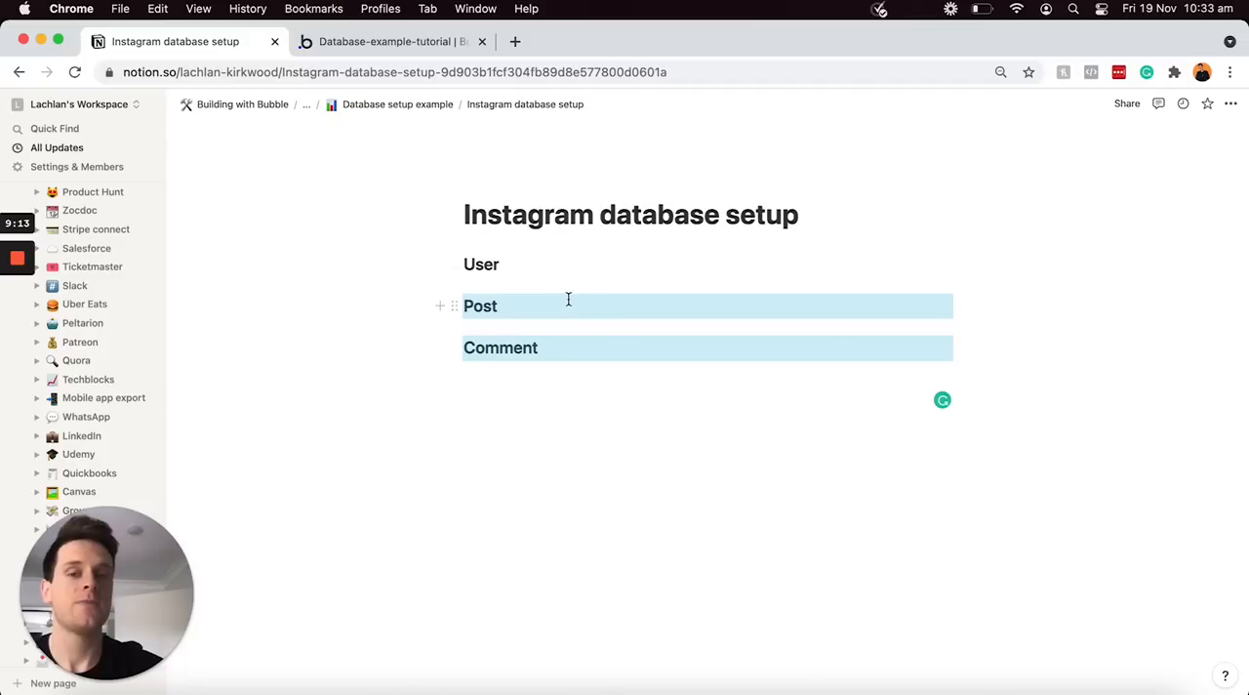
# Insert blank lines beneath the User heading and add a to-do item "Name" directly under it
pyautogui.click(603, 266)
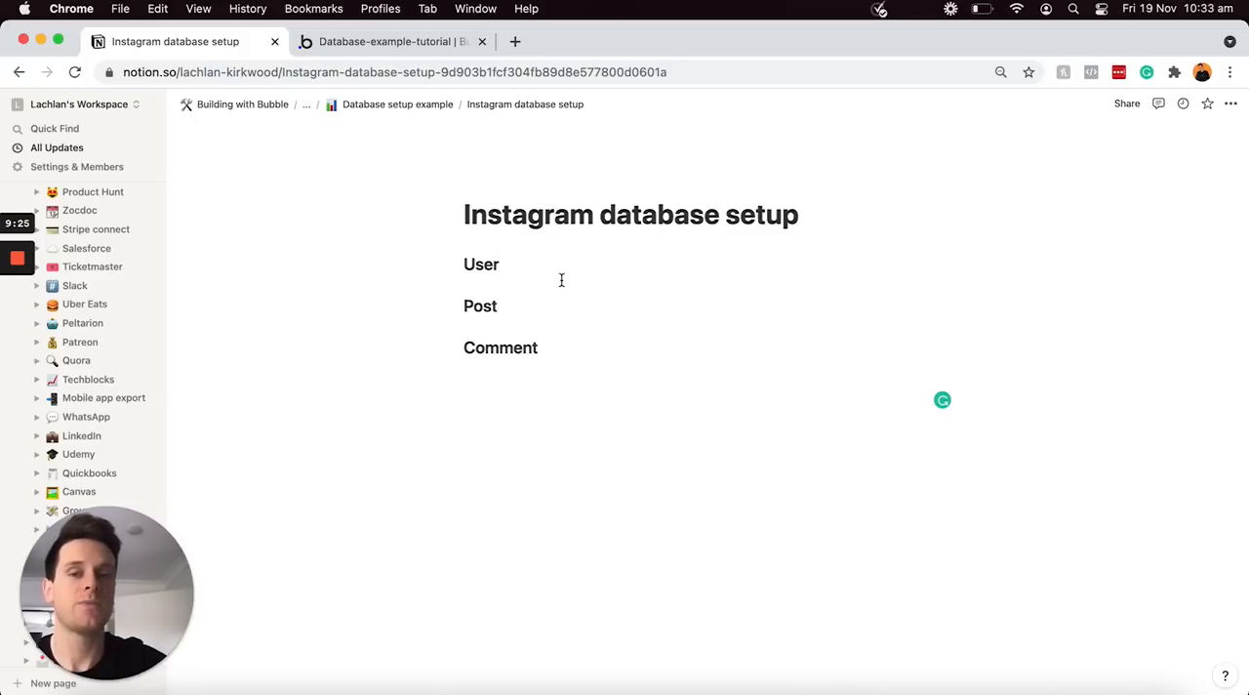
pyautogui.press('Return')
pyautogui.press('Return')
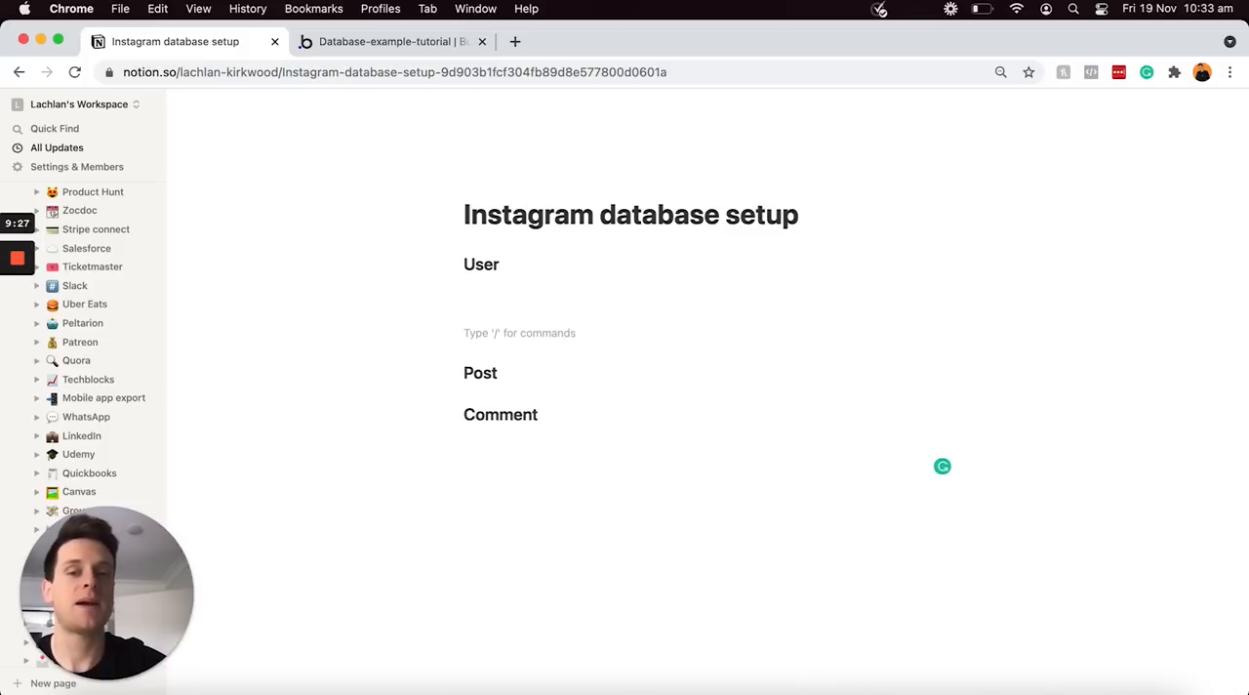
pyautogui.click(507, 284)
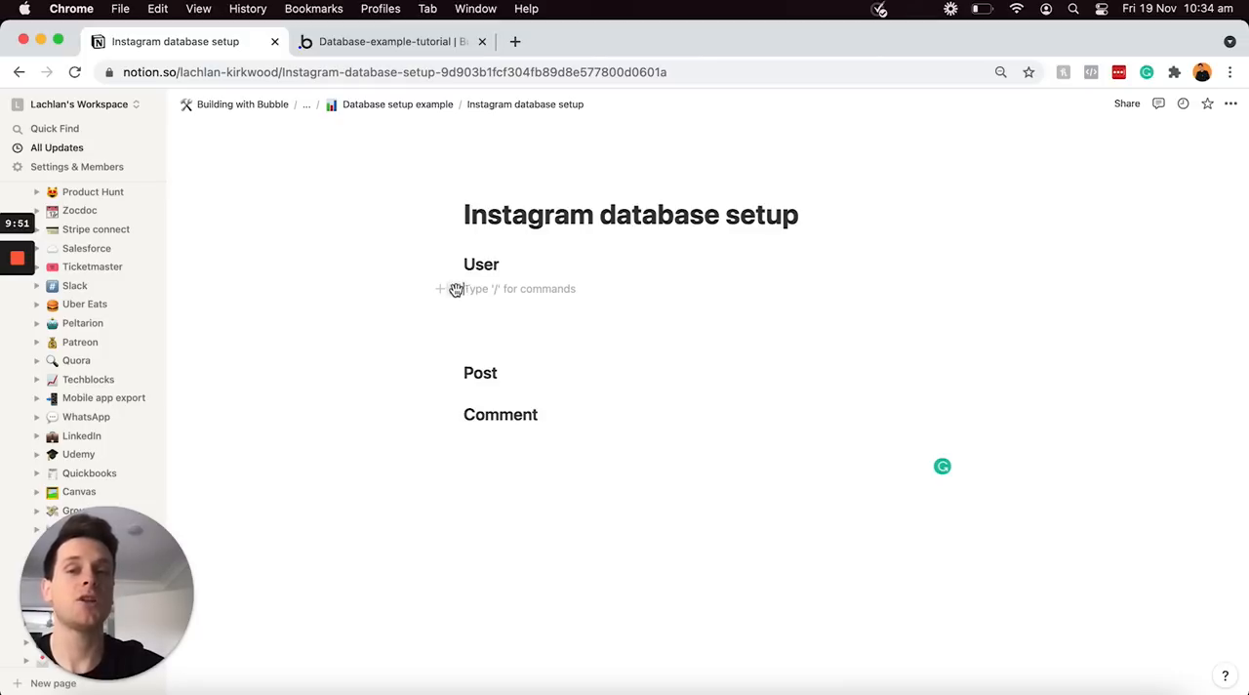
pyautogui.click(440, 291)
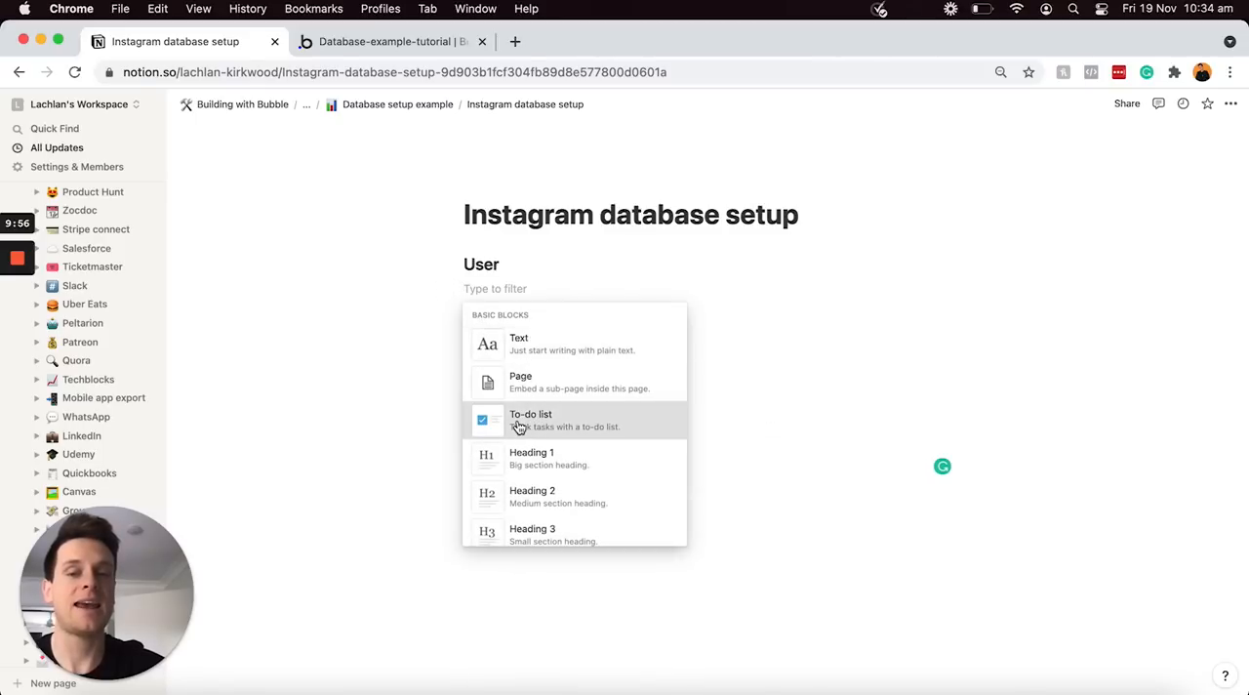
pyautogui.click(528, 430)
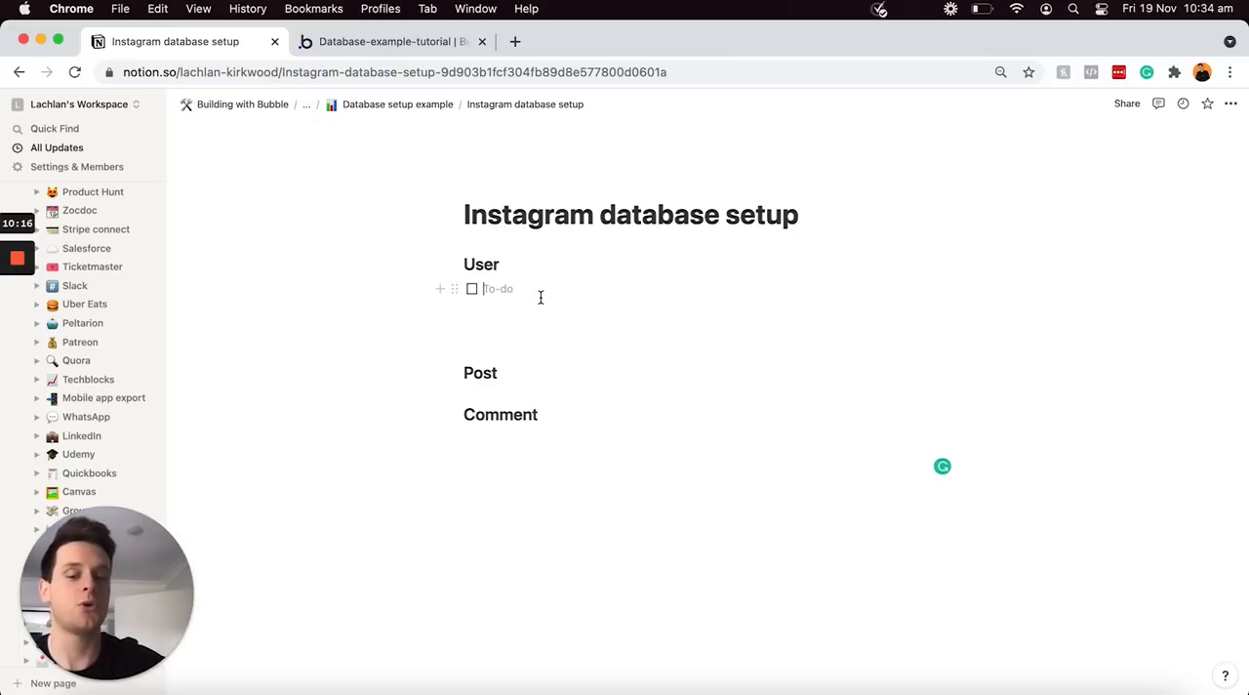
pyautogui.write('Name')
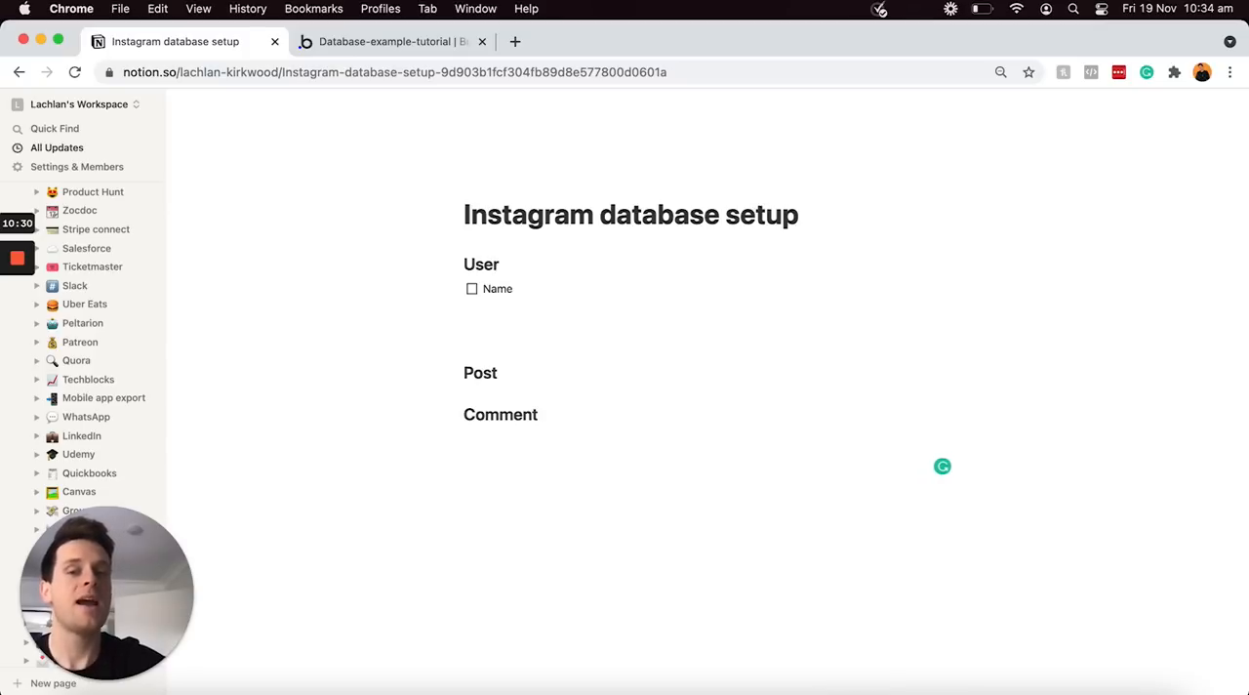
# Add the to-do items "Bio", "Handle" and "Profile photo" below Name in the User section
pyautogui.press('Return')
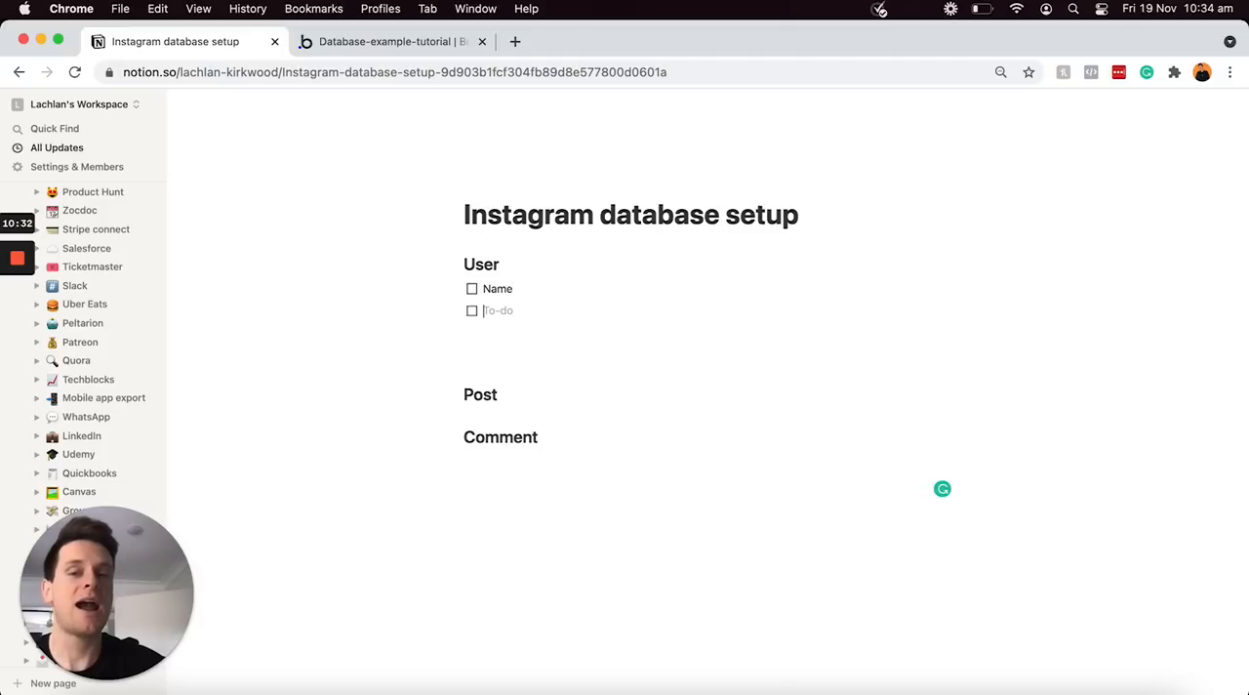
pyautogui.write('Bio')
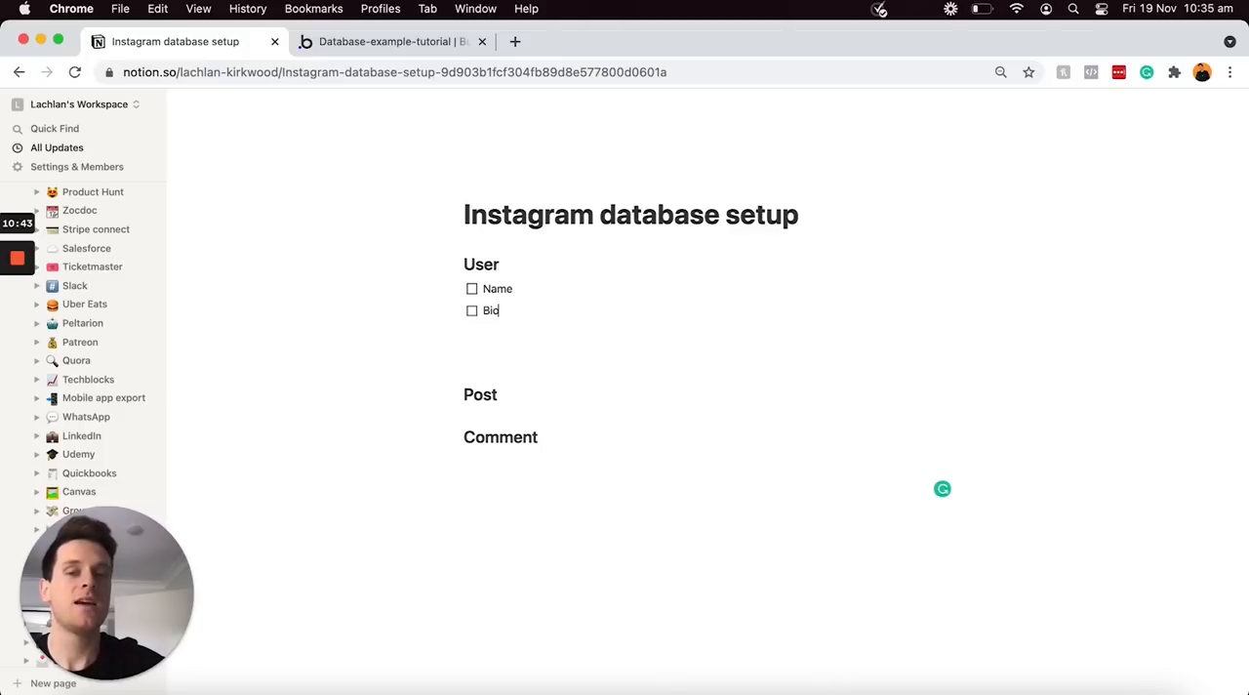
pyautogui.press('Return')
pyautogui.write('Handle')
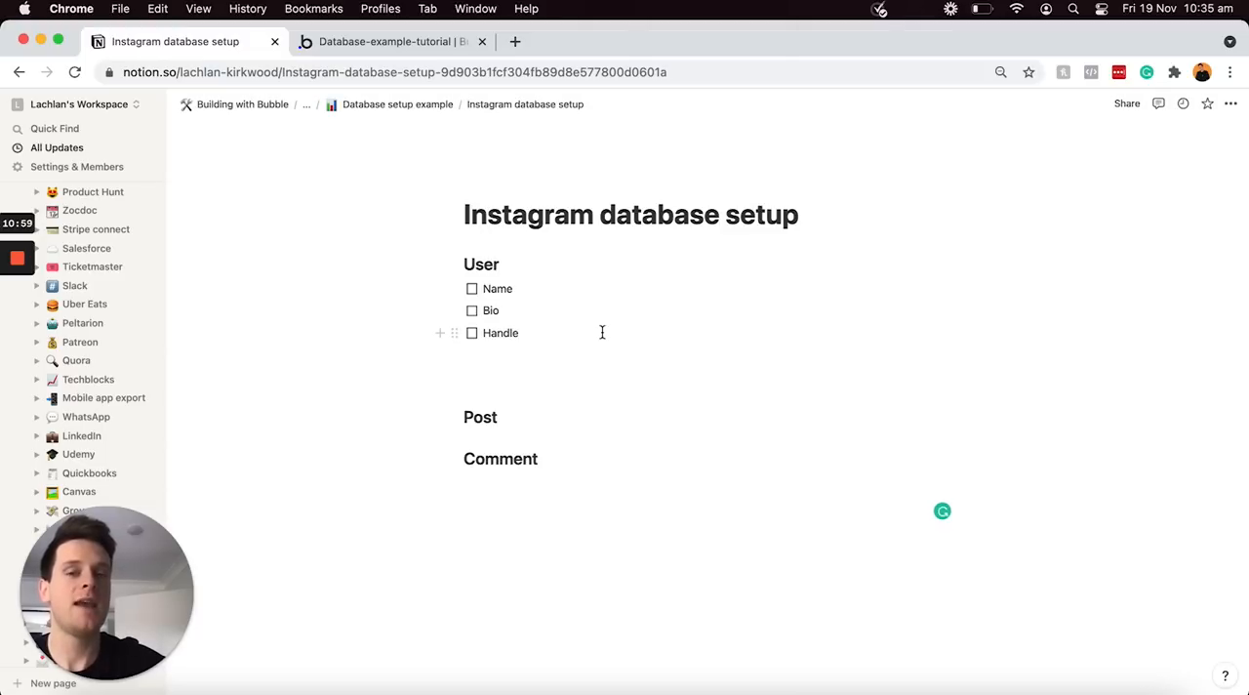
pyautogui.press('Return')
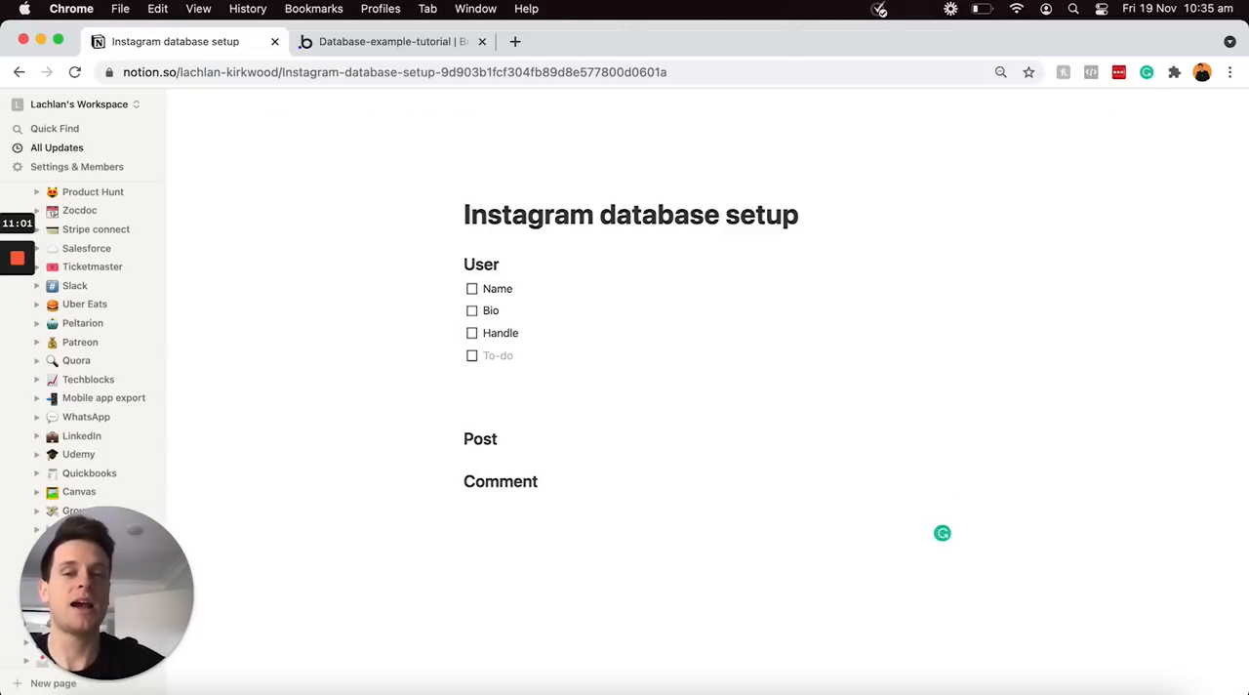
pyautogui.write('Profile photo')
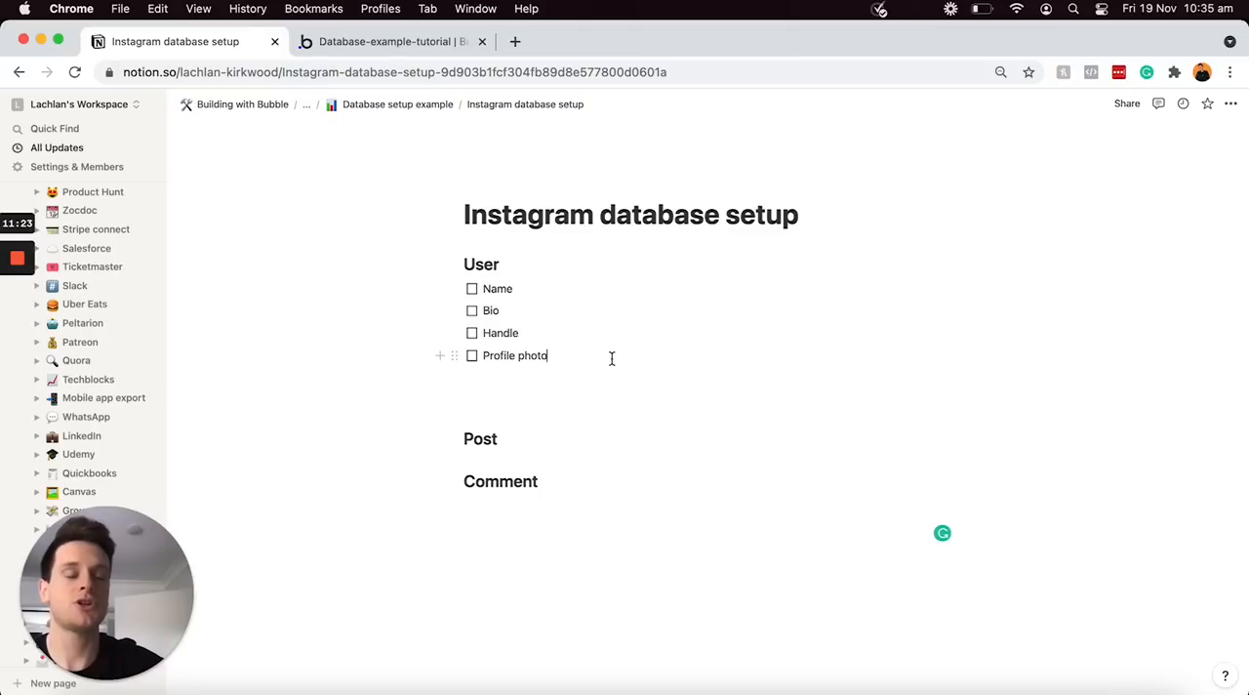
# Add the to-do items "Followers" and "Following" below Profile photo in the User section
pyautogui.press('Return')
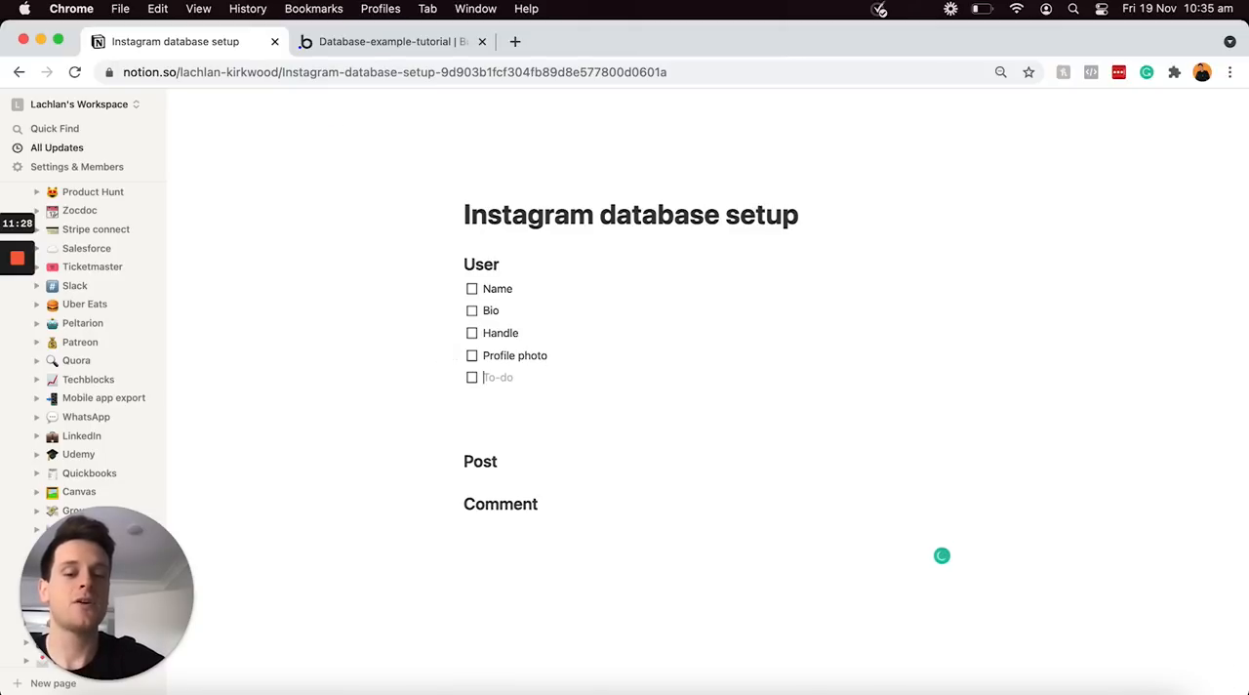
pyautogui.write('Followers')
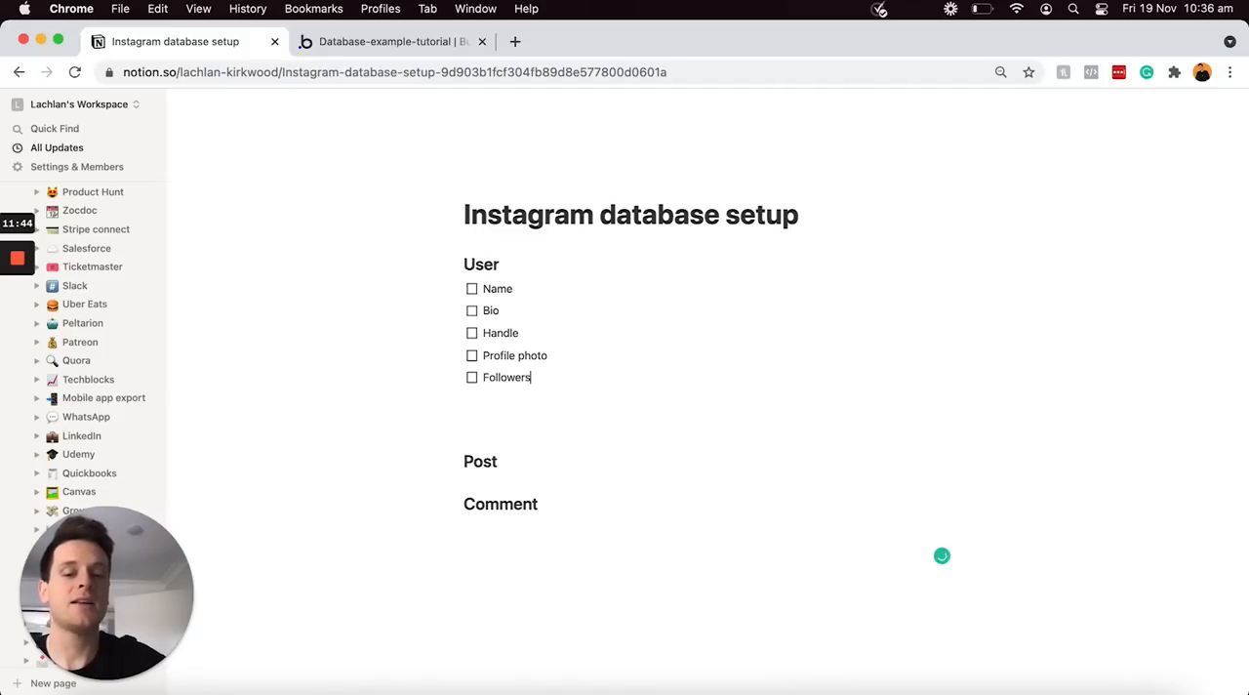
pyautogui.press('Return')
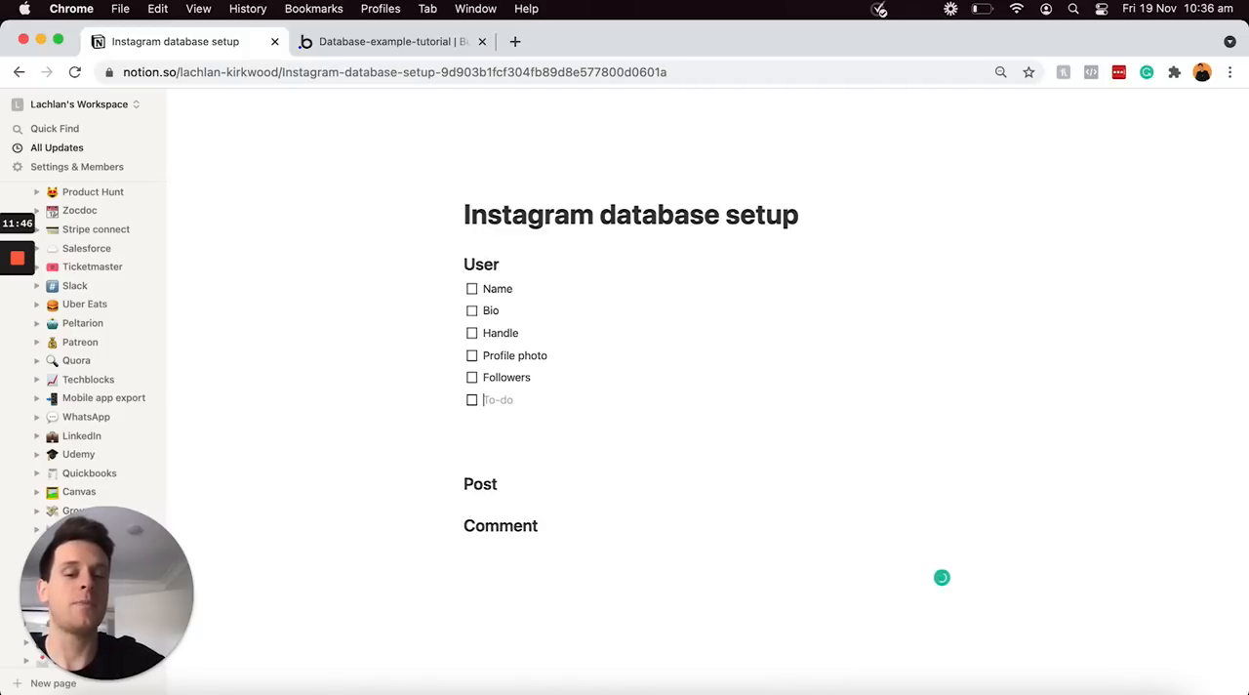
pyautogui.write('Following')
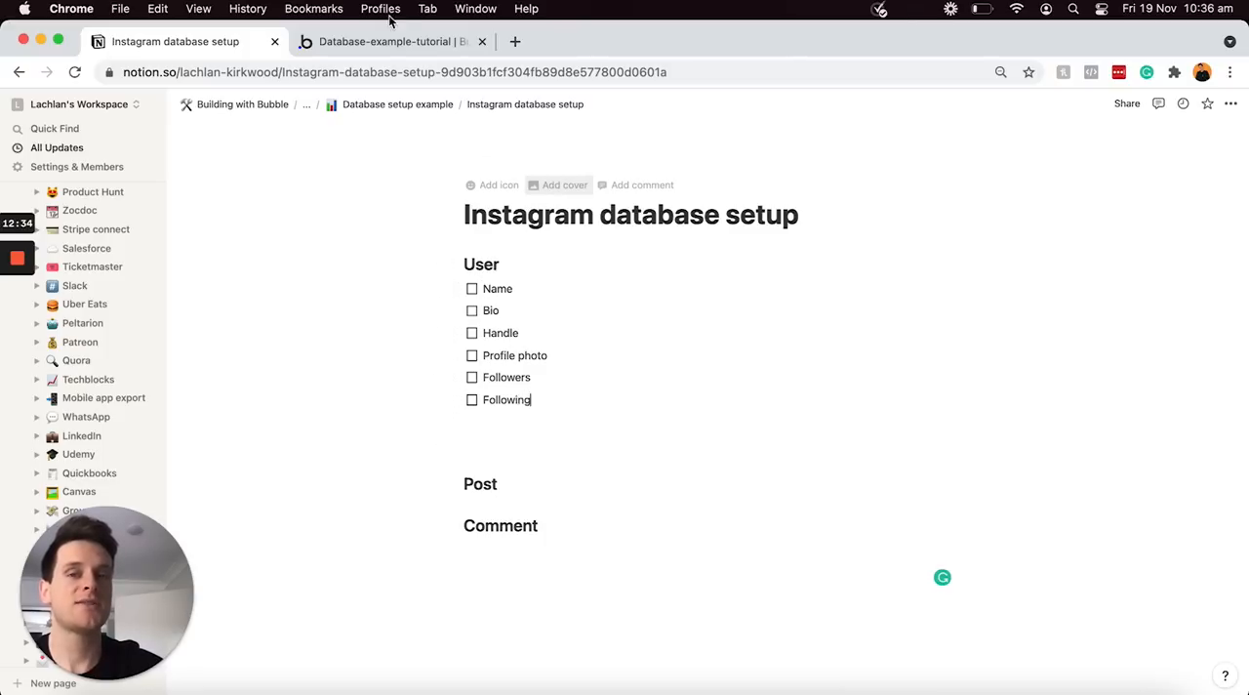
# Remove a spare blank line above the Post heading and insert blank lines between Post and Comment
pyautogui.click(486, 440)
pyautogui.press('BackSpace')
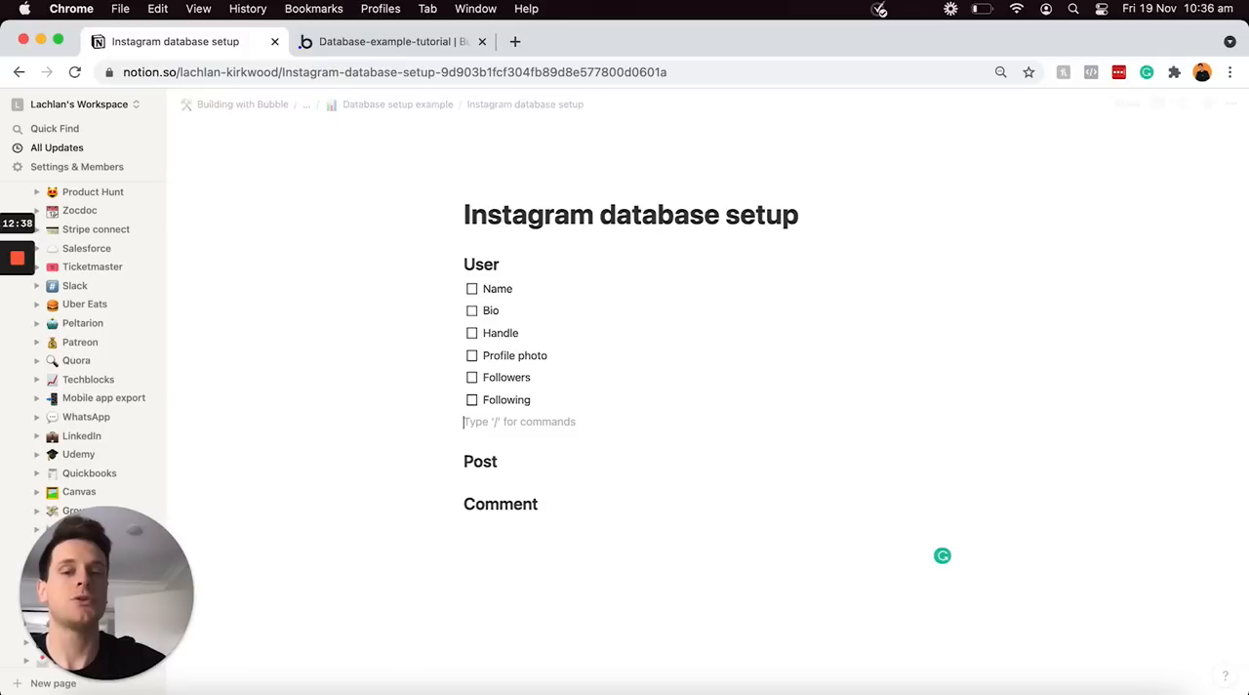
pyautogui.click(516, 466)
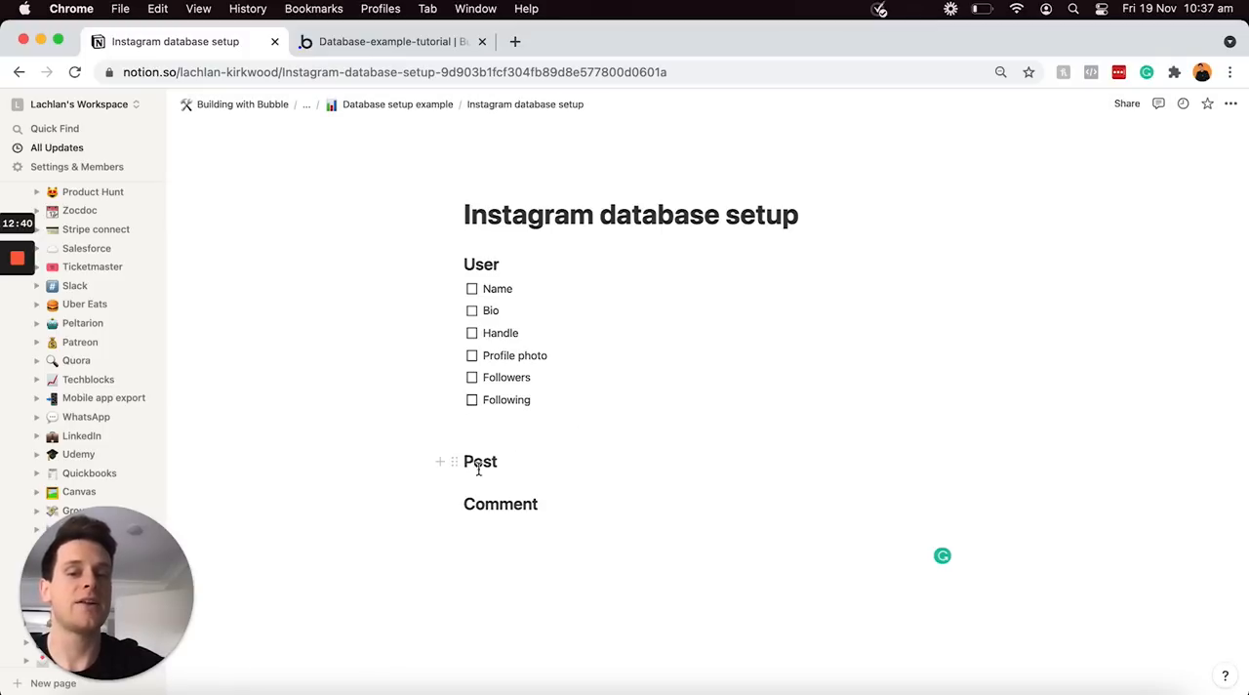
pyautogui.press('Return')
pyautogui.press('Return')
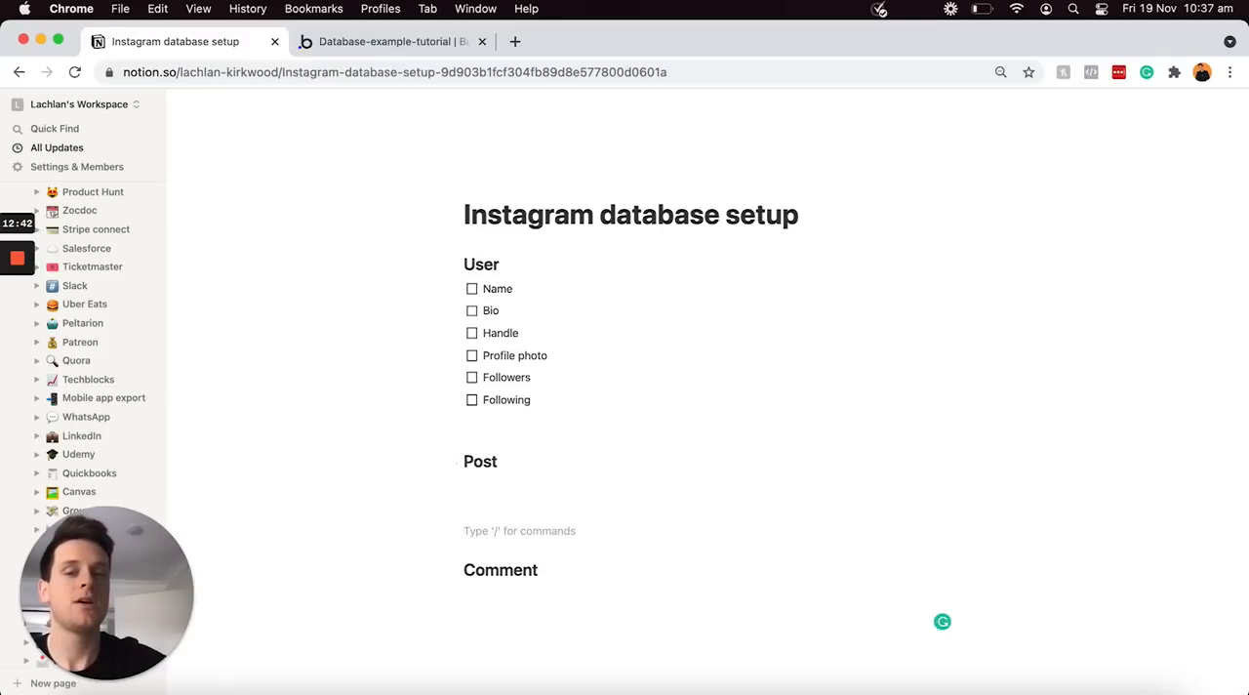
# Create a to-do list directly under the Post heading with the items "Caption" and "Likes"
pyautogui.click(488, 483)
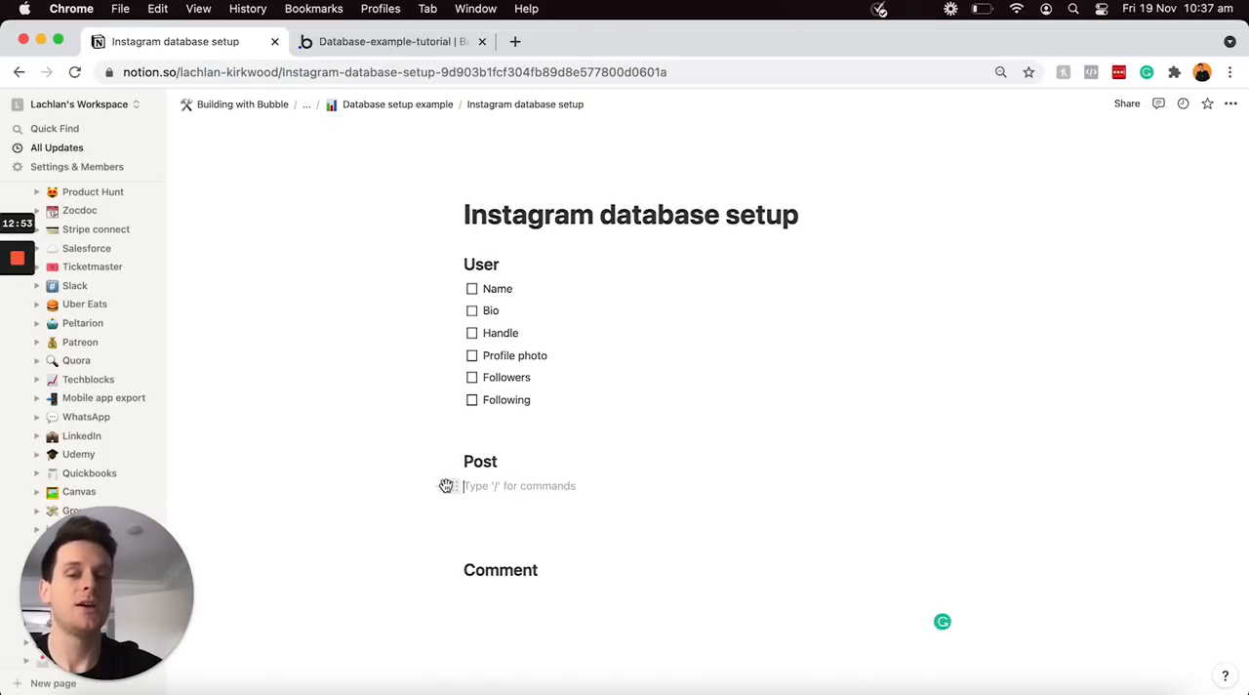
pyautogui.click(440, 485)
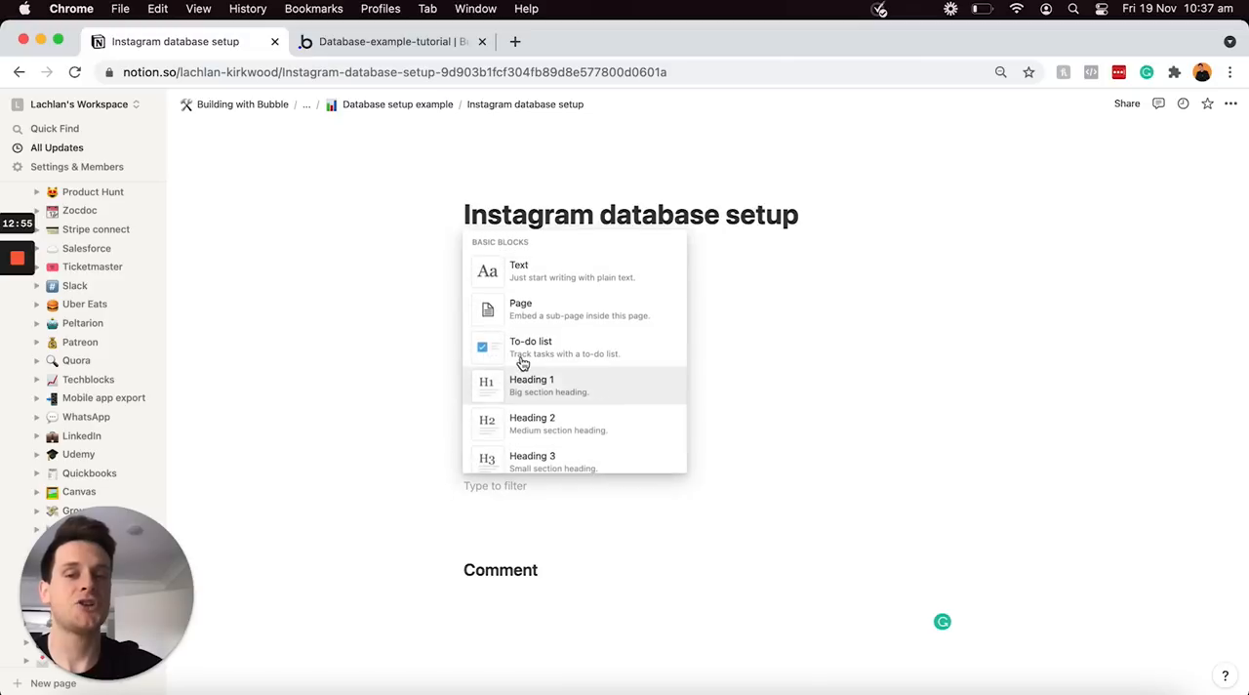
pyautogui.click(519, 359)
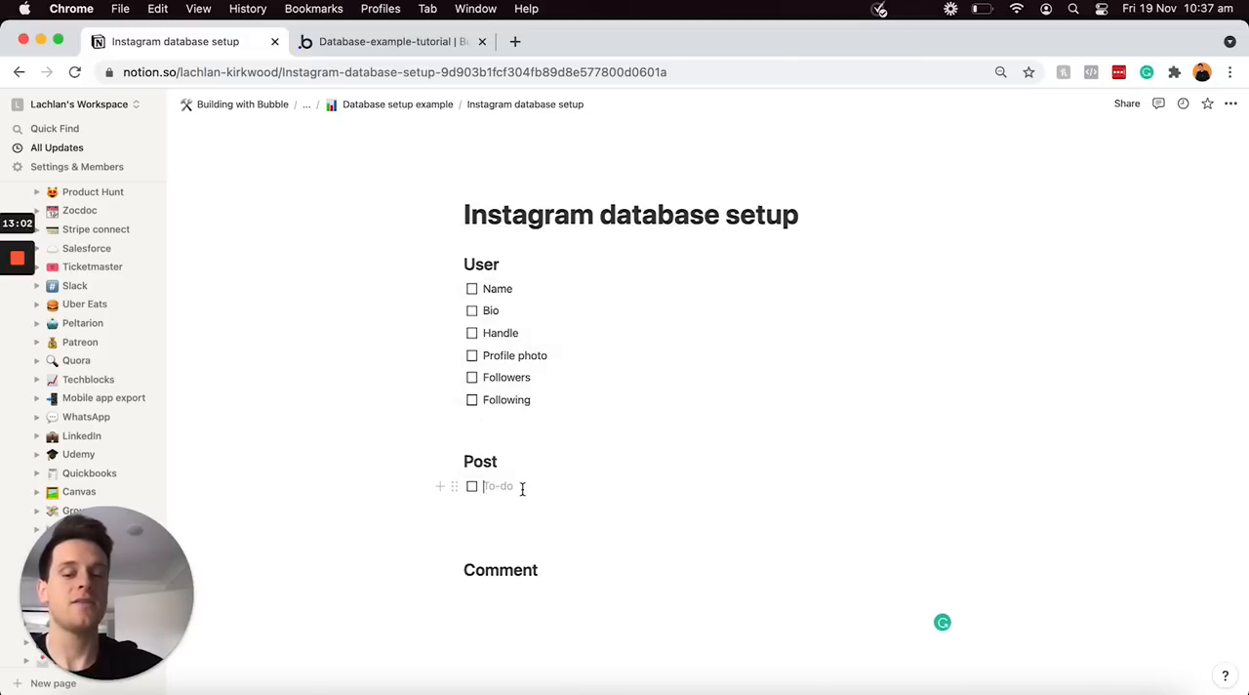
pyautogui.write('Ca')
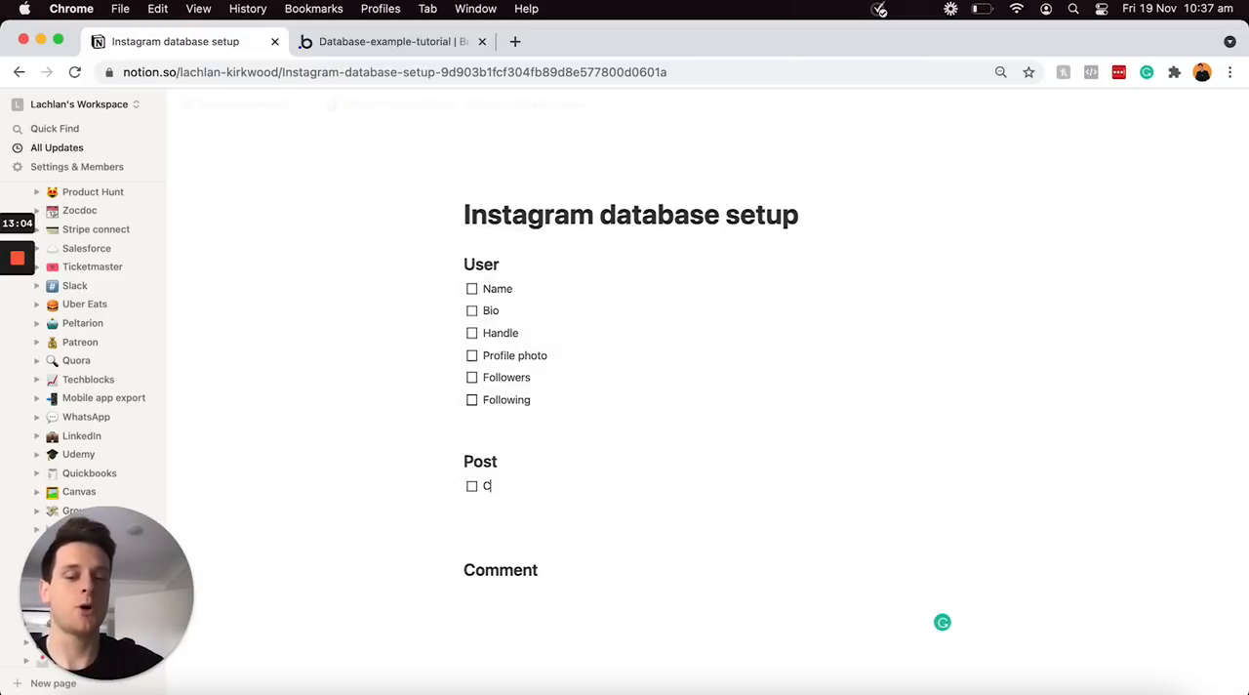
pyautogui.write('ption')
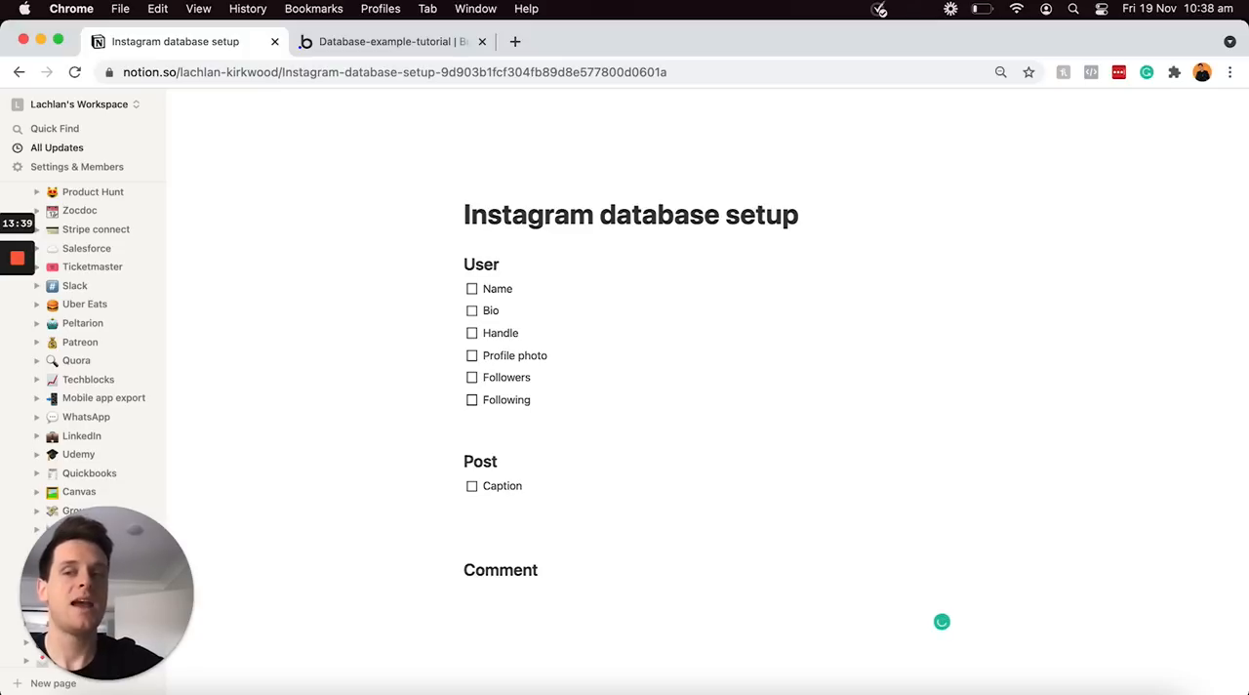
pyautogui.press('Return')
pyautogui.write('Likes')
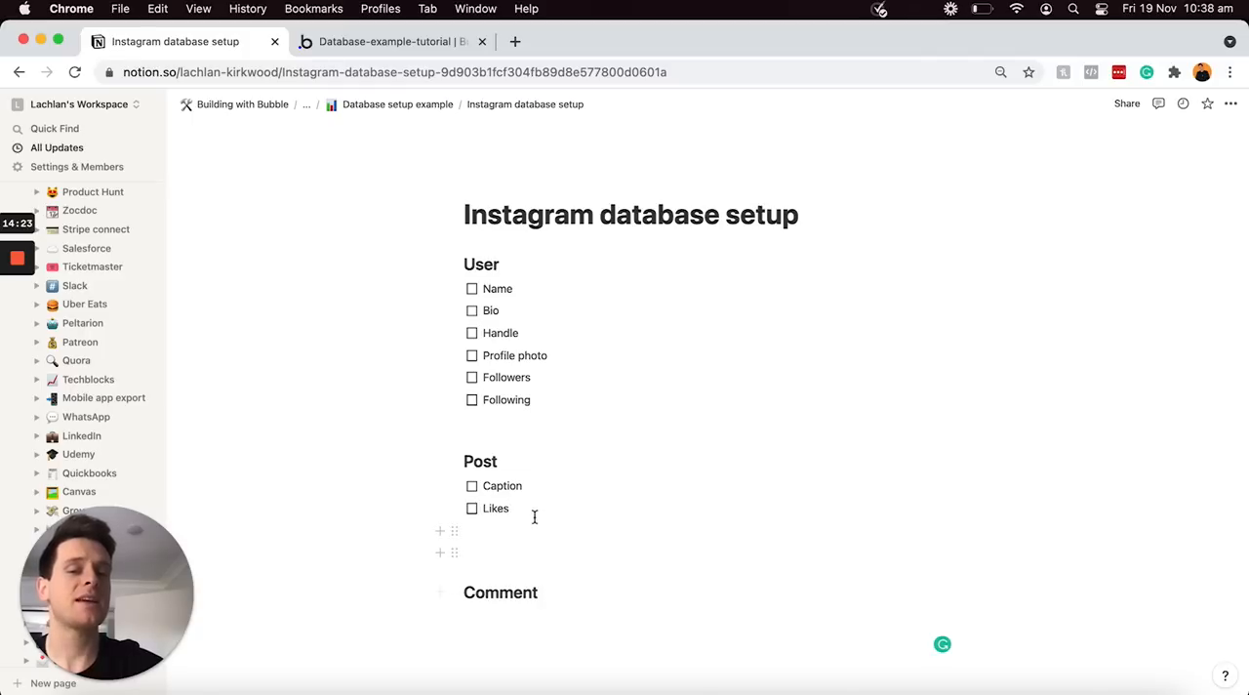
pyautogui.click(530, 512)
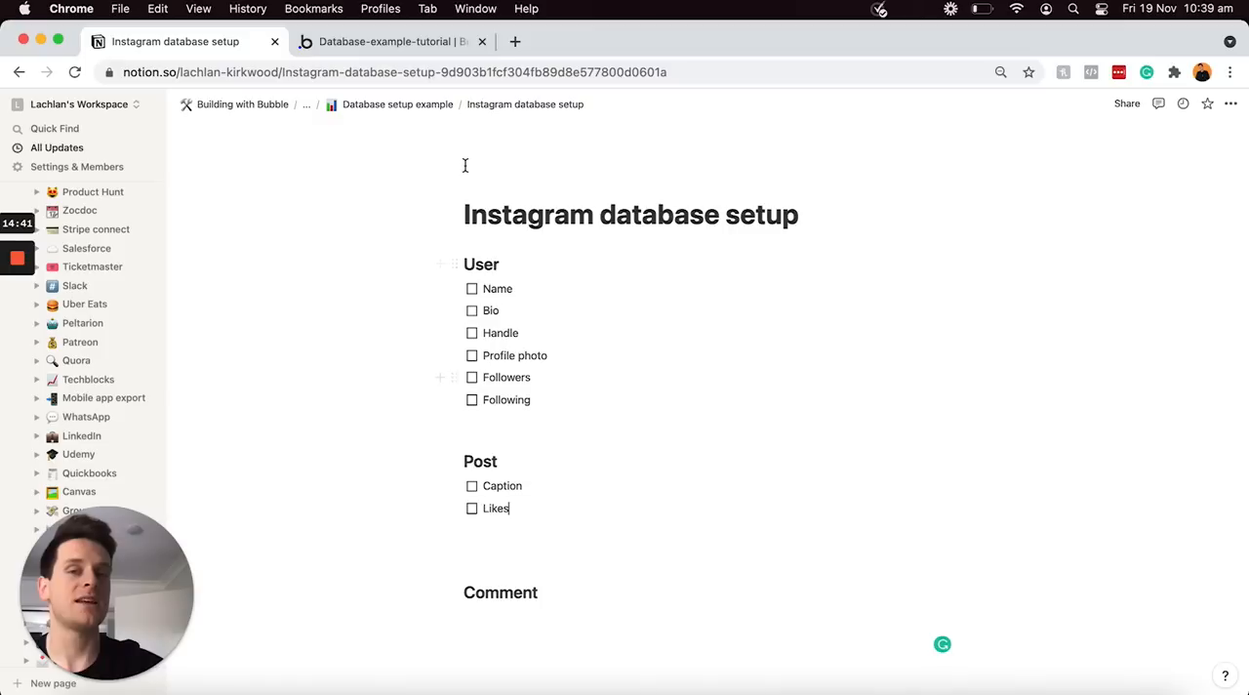
# Switch to the Bubble editor, try out a new field on the User type with field type User as a list, and cancel it
pyautogui.click(432, 41)
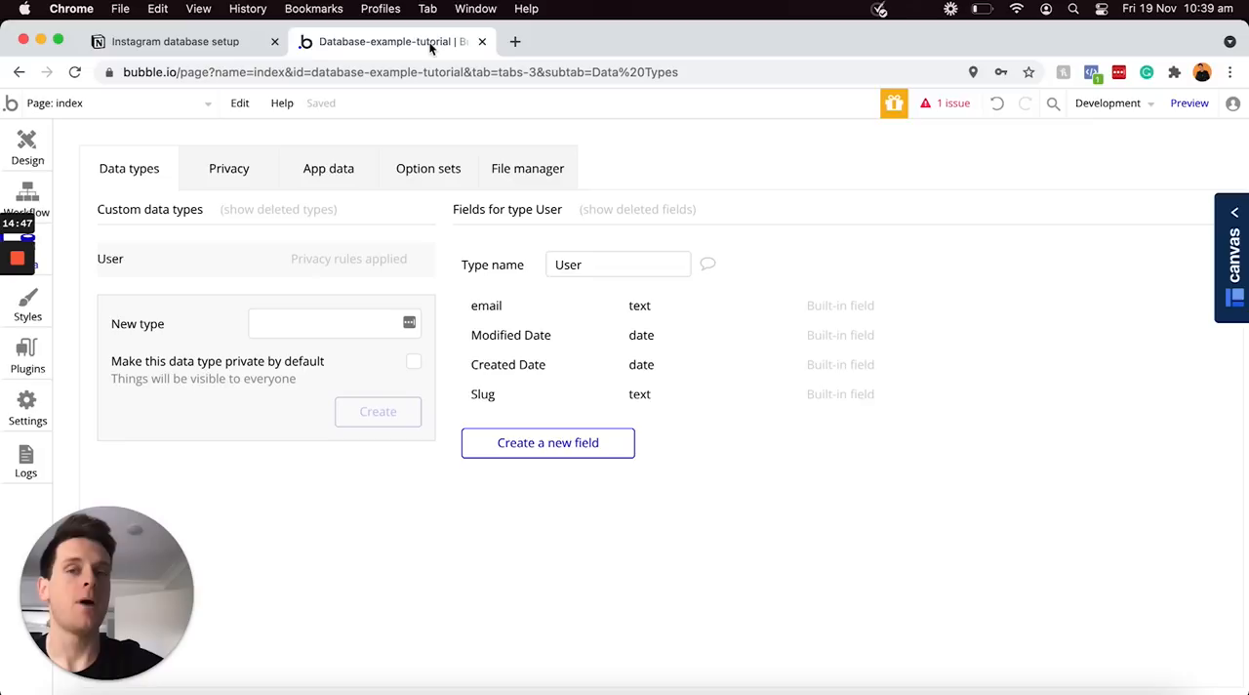
pyautogui.click(556, 444)
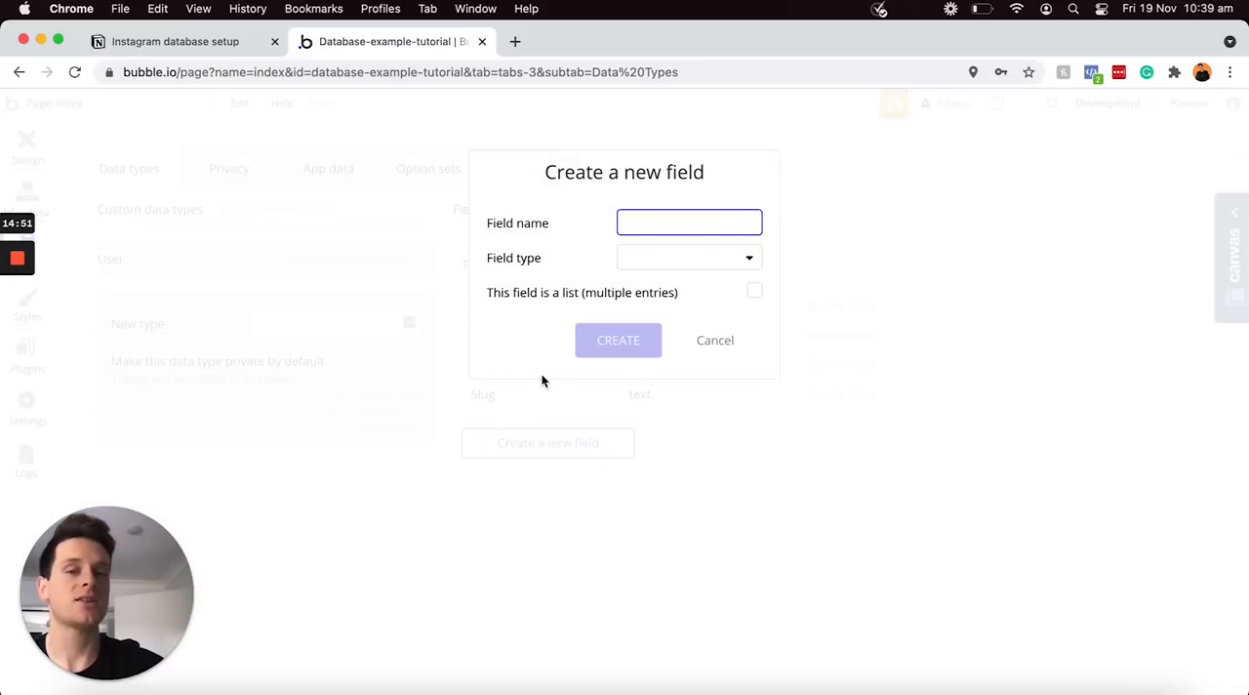
pyautogui.click(658, 263)
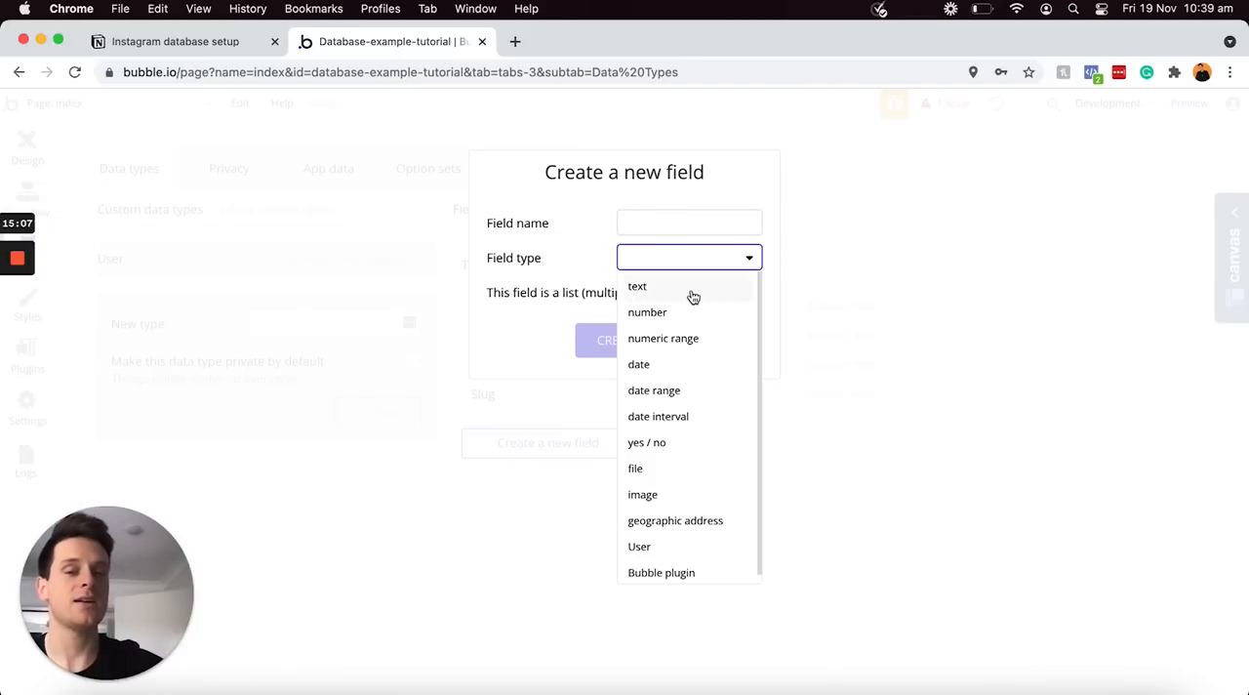
pyautogui.click(661, 551)
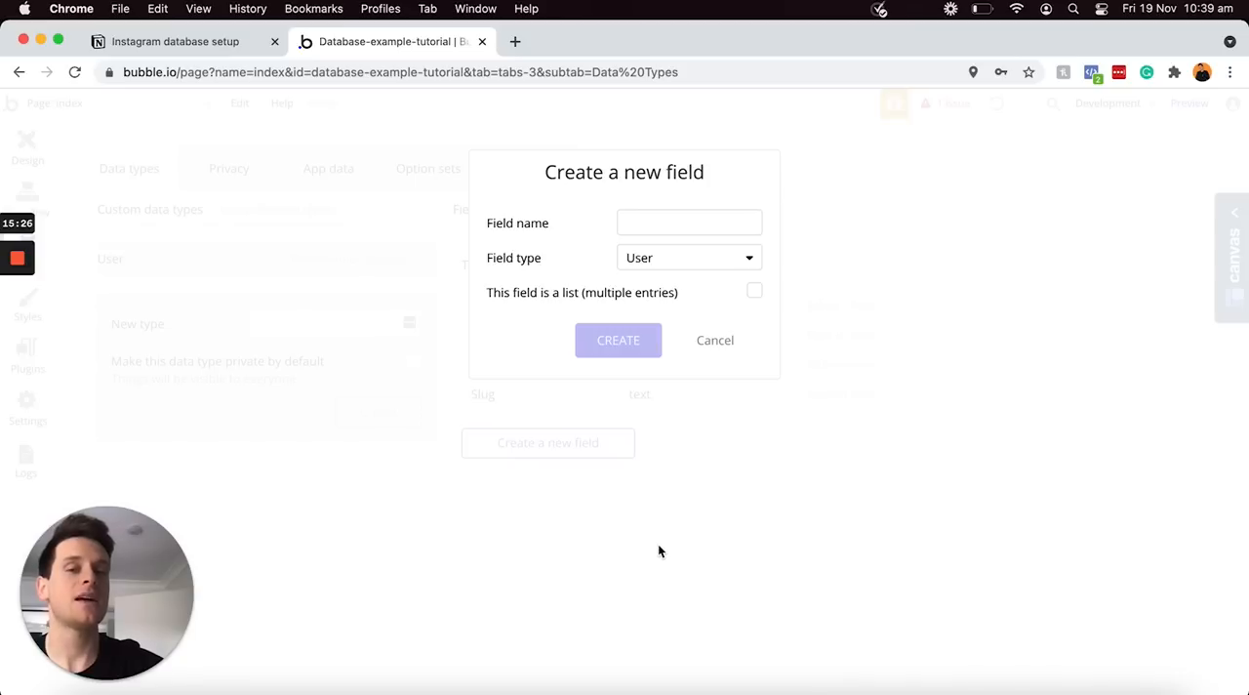
pyautogui.click(224, 43)
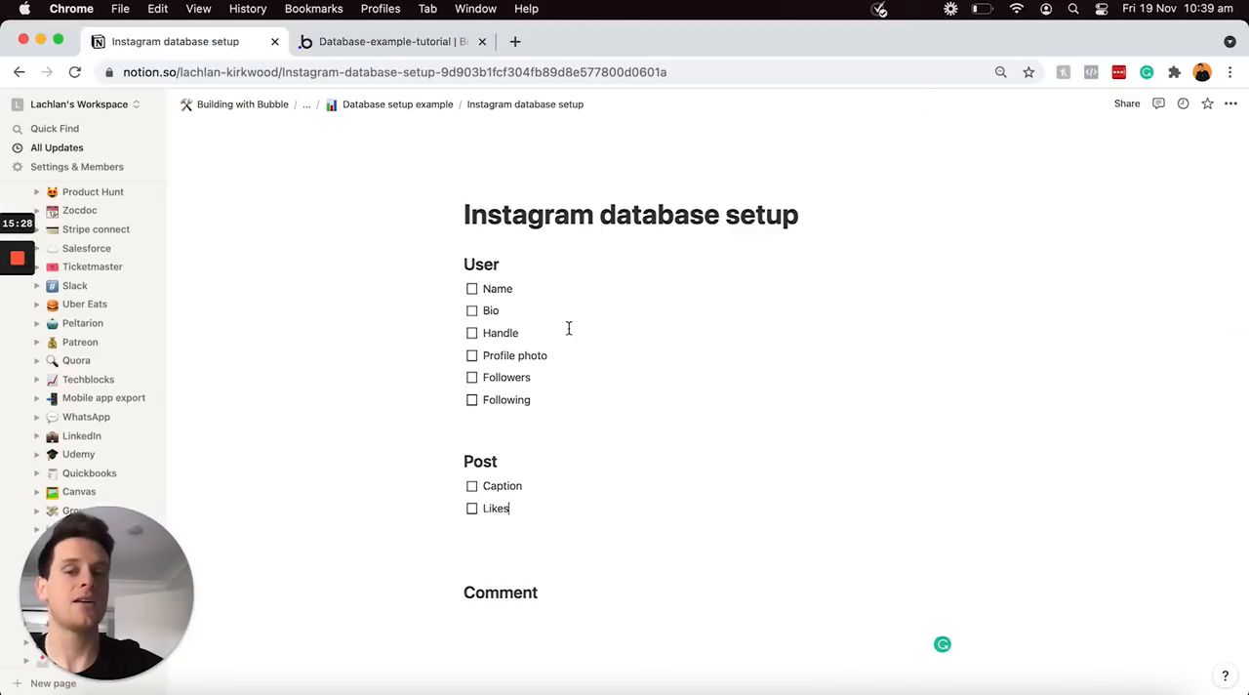
pyautogui.click(519, 509)
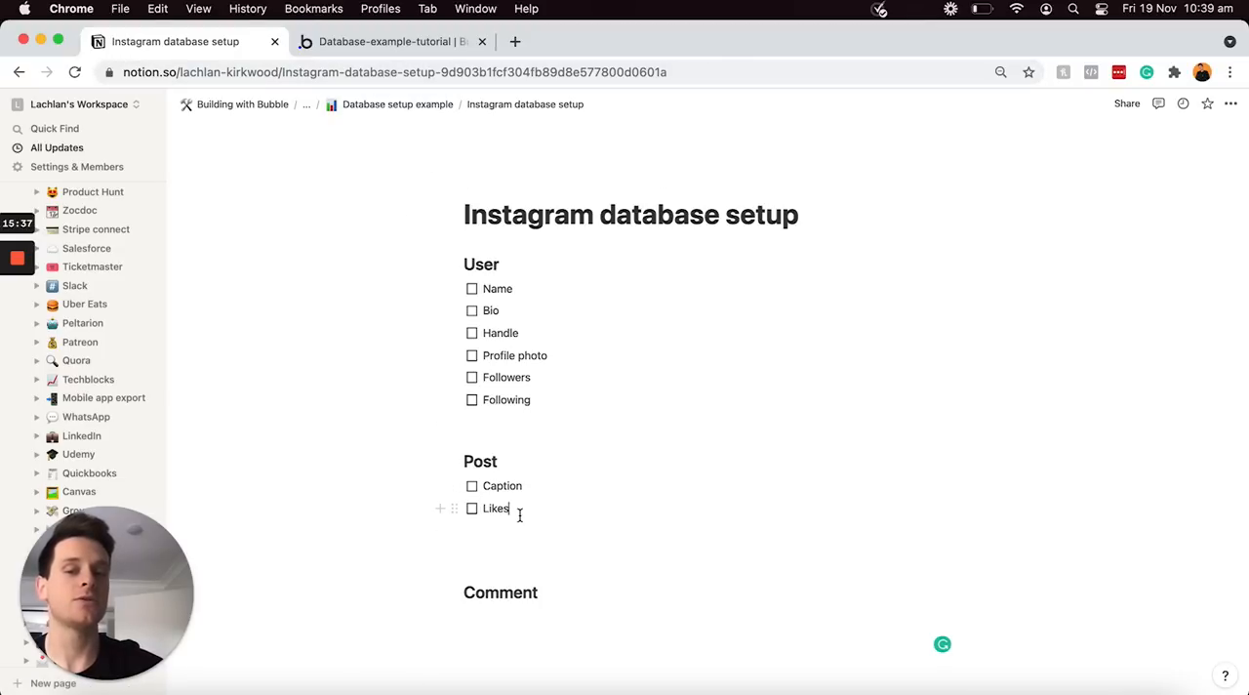
pyautogui.click(369, 41)
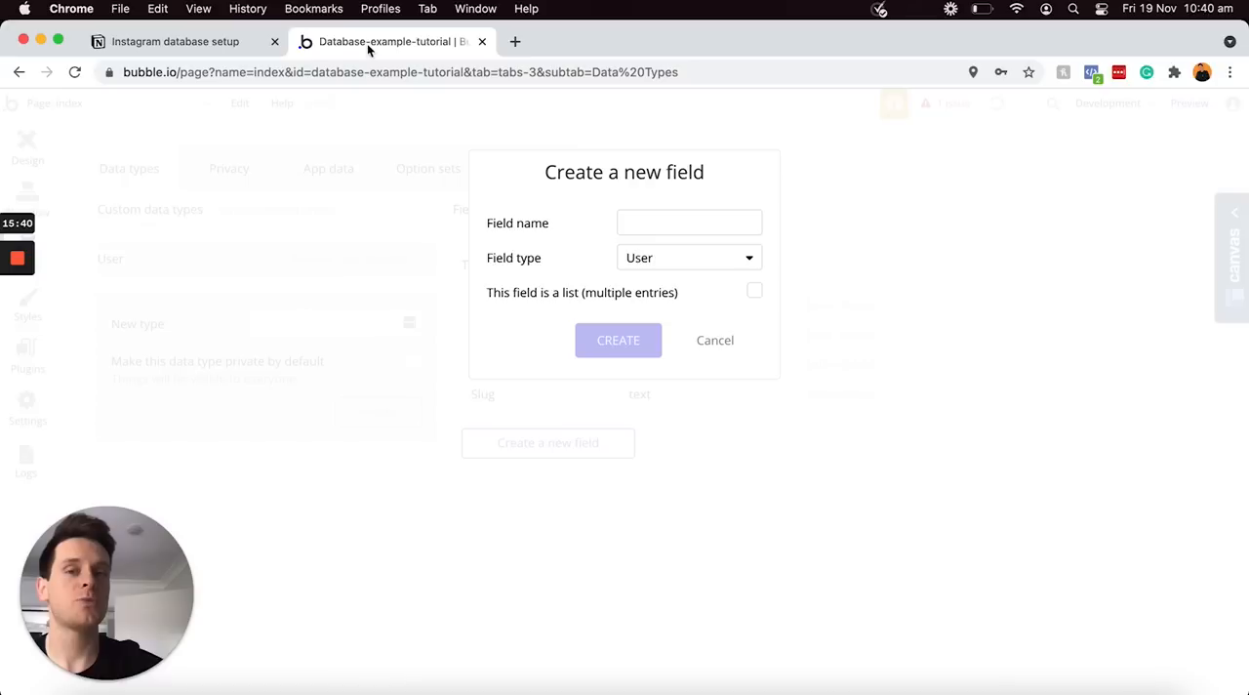
pyautogui.click(755, 294)
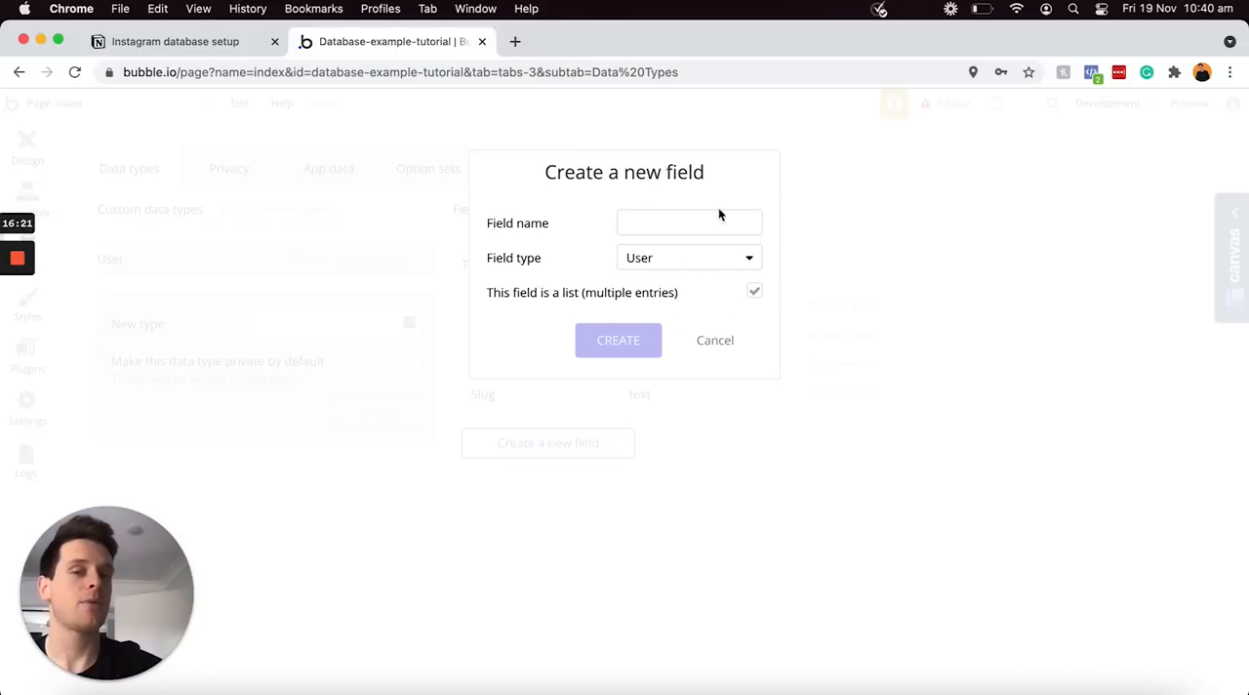
pyautogui.click(709, 346)
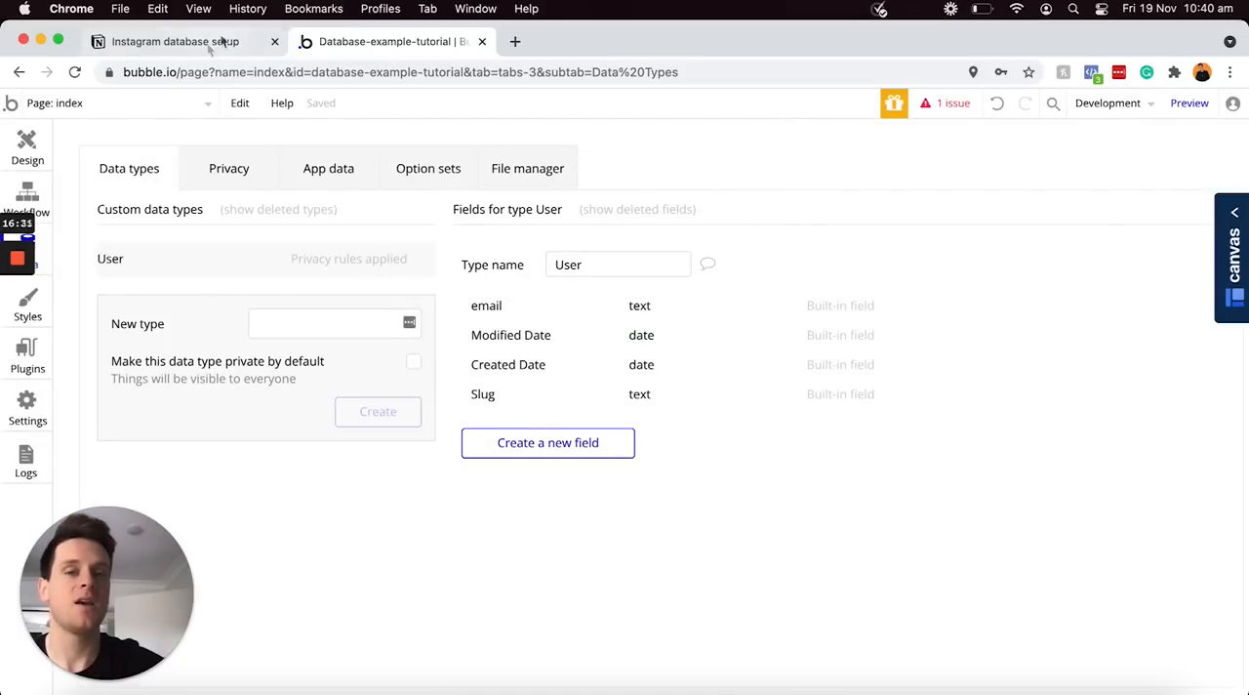
# Switch to the Instagram database setup page in Notion and extend the Likes item to "Likes - List of users"
pyautogui.click(222, 41)
pyautogui.click(580, 552)
pyautogui.write('- Lis')
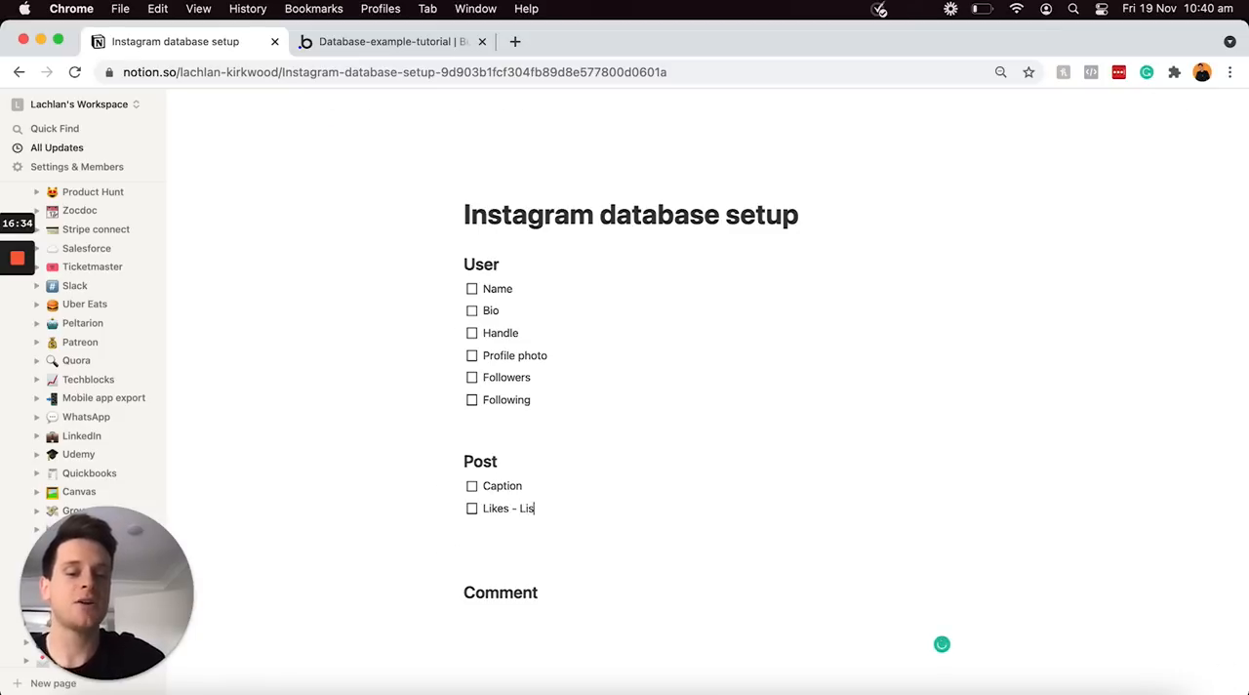
pyautogui.write('t of users')
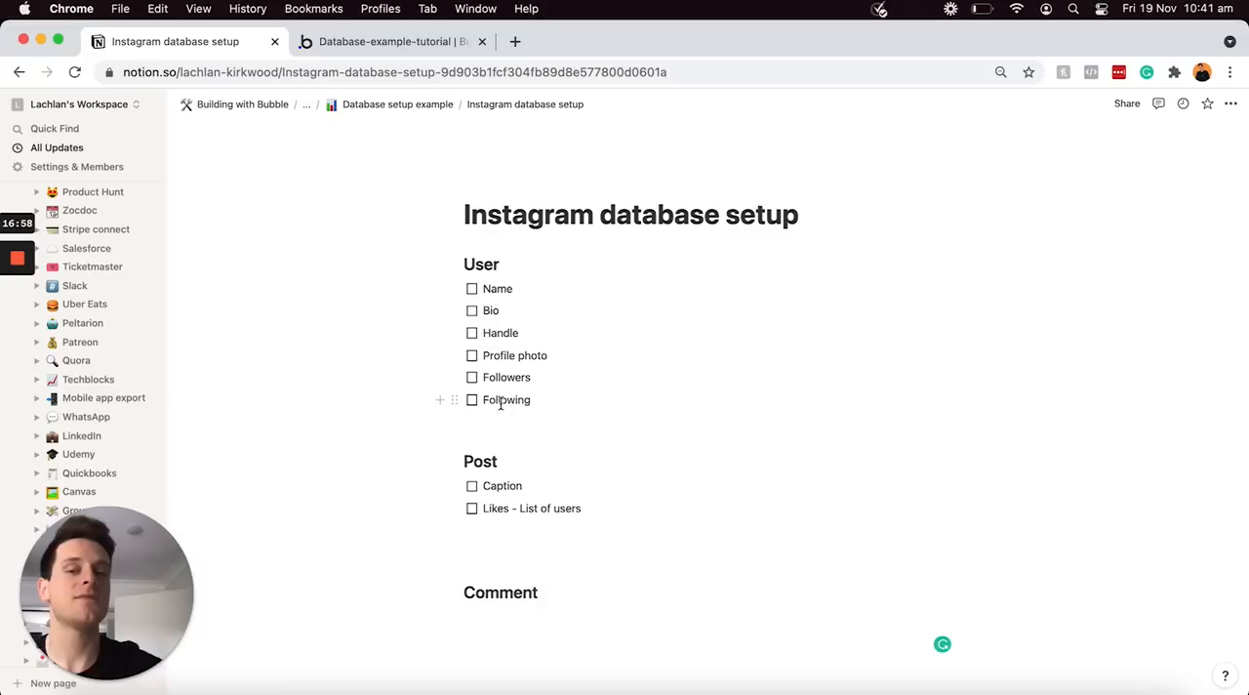
# Append "- List of users" to both the Followers and Following items in the User section
pyautogui.click(564, 380)
pyautogui.write('- ')
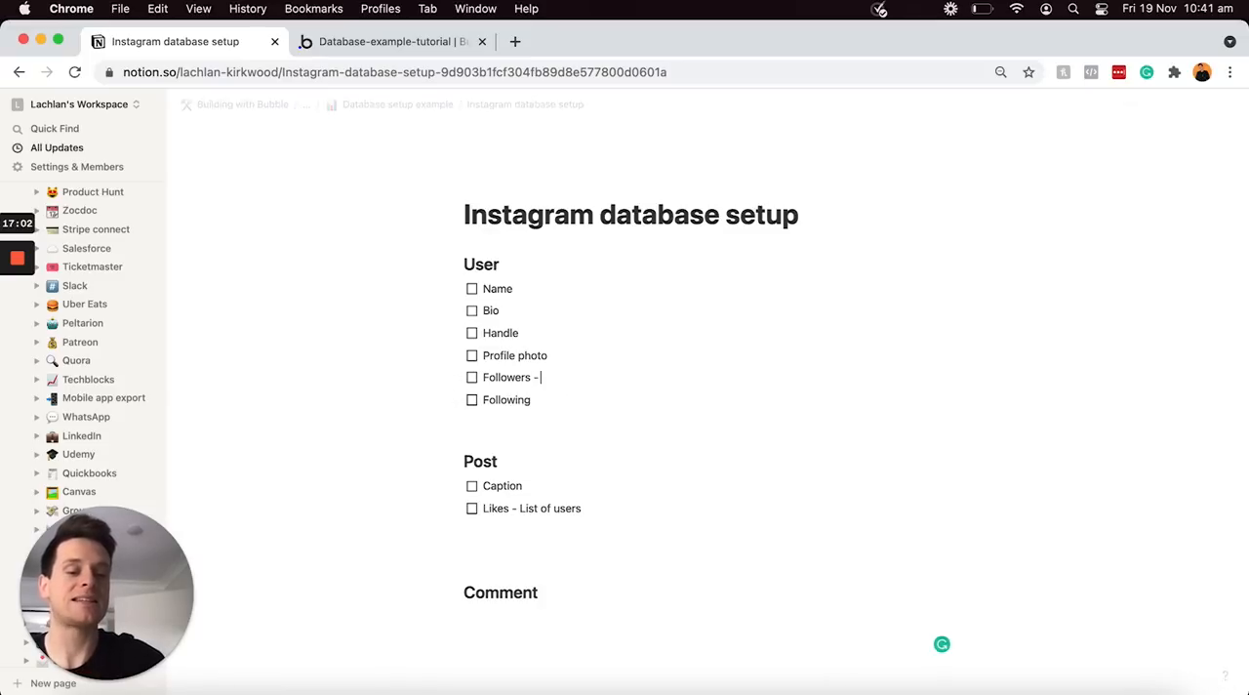
pyautogui.write('List of user')
pyautogui.click(559, 403)
pyautogui.write('- List o')
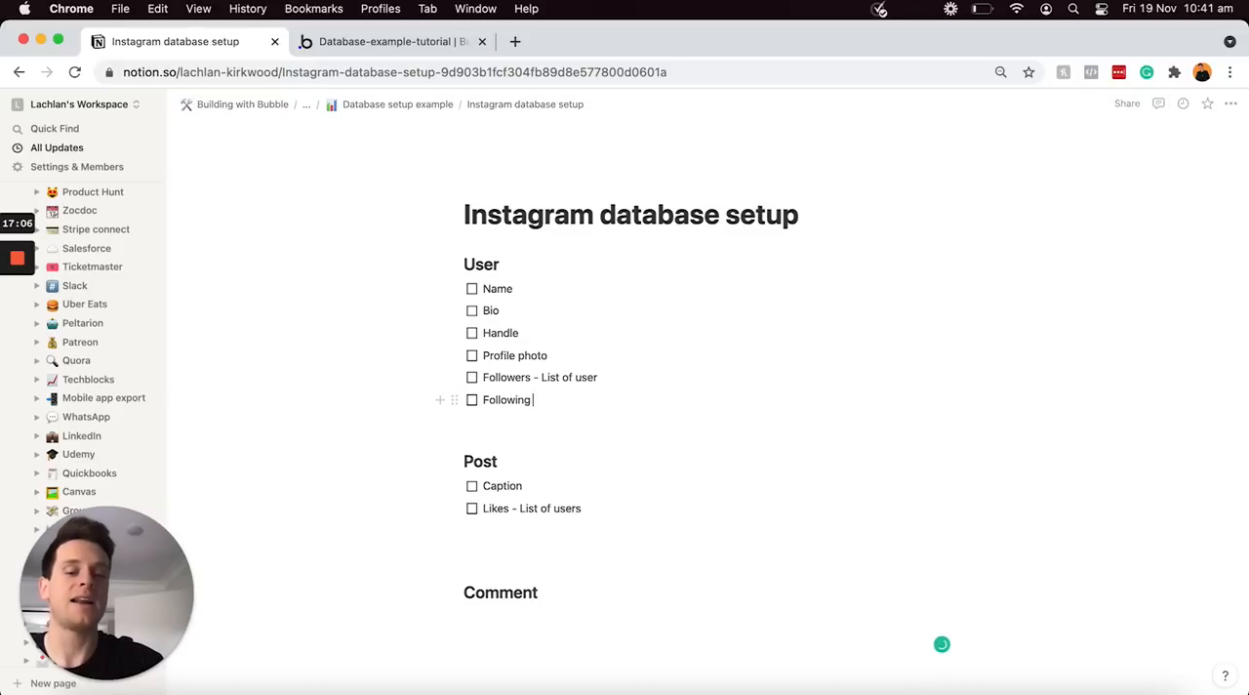
pyautogui.write('f users')
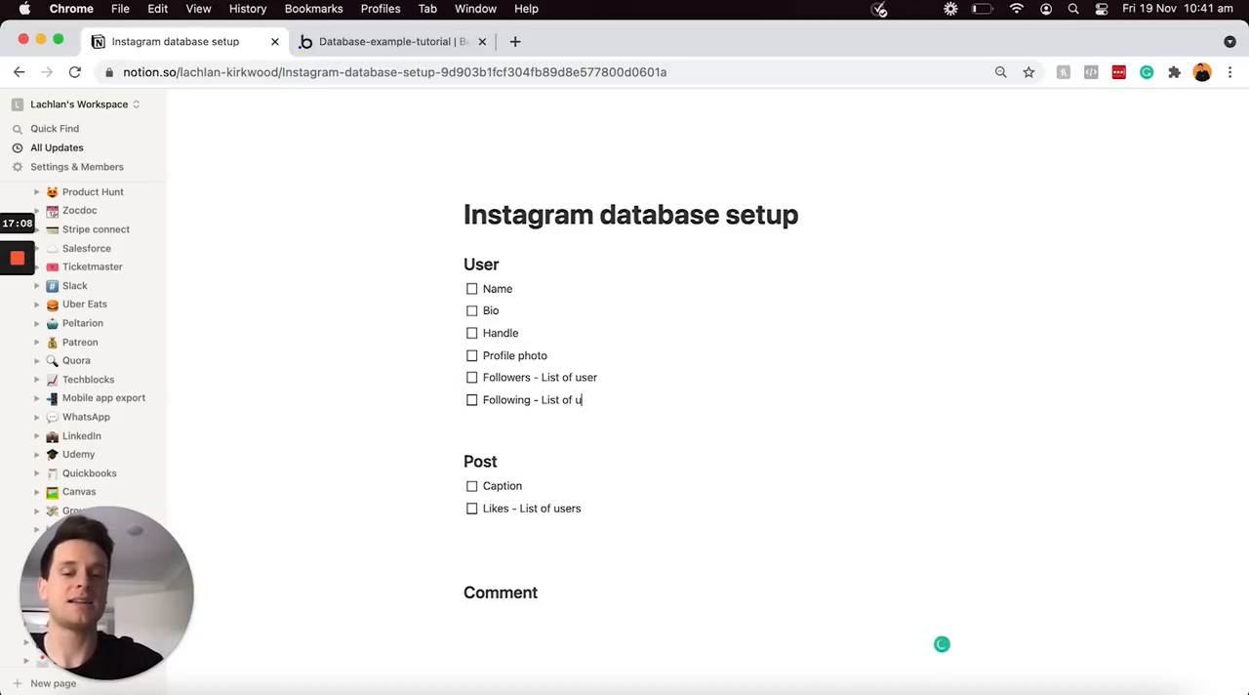
pyautogui.click(616, 379)
pyautogui.write('s')
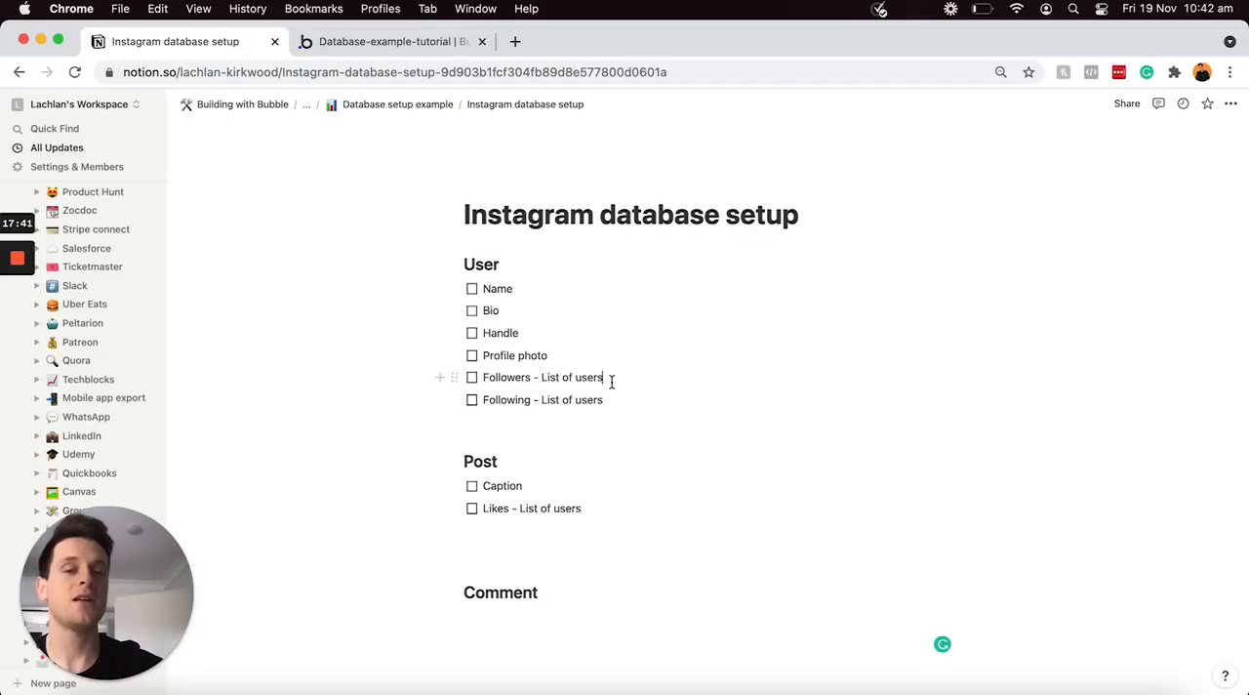
pyautogui.click(586, 509)
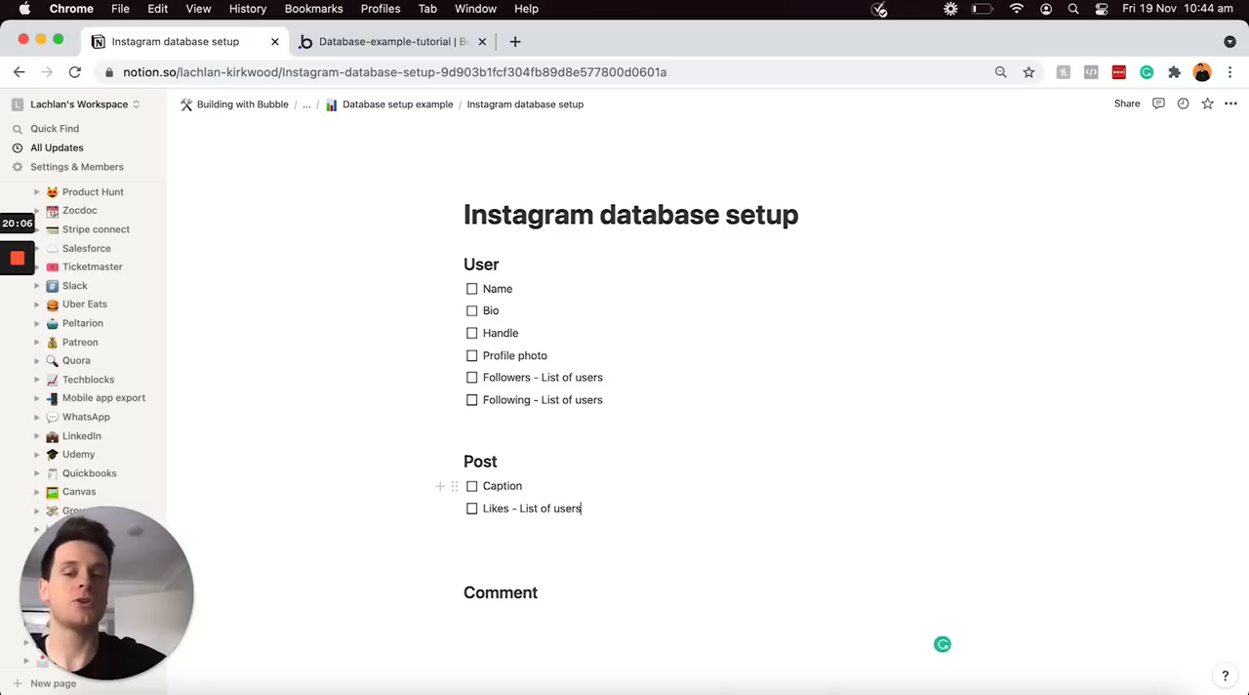
# Add a "Post-content" line between the Post list and the Comment heading and turn it into Heading 2
pyautogui.press('Return')
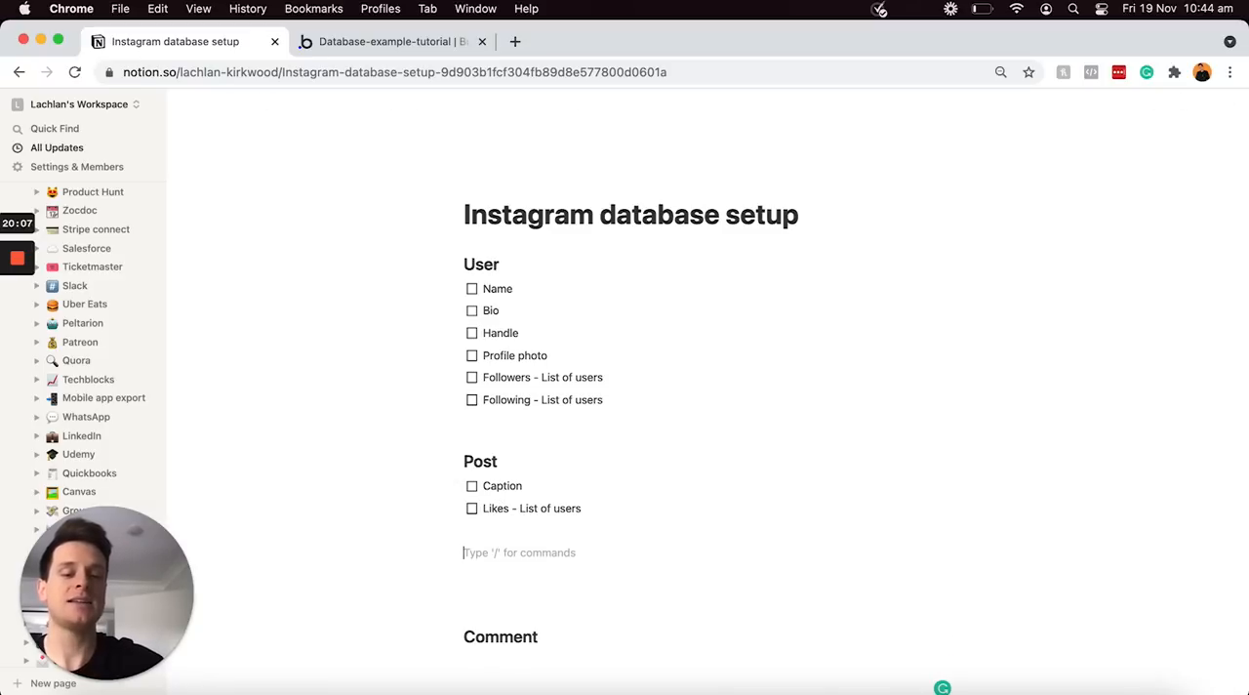
pyautogui.write('Post')
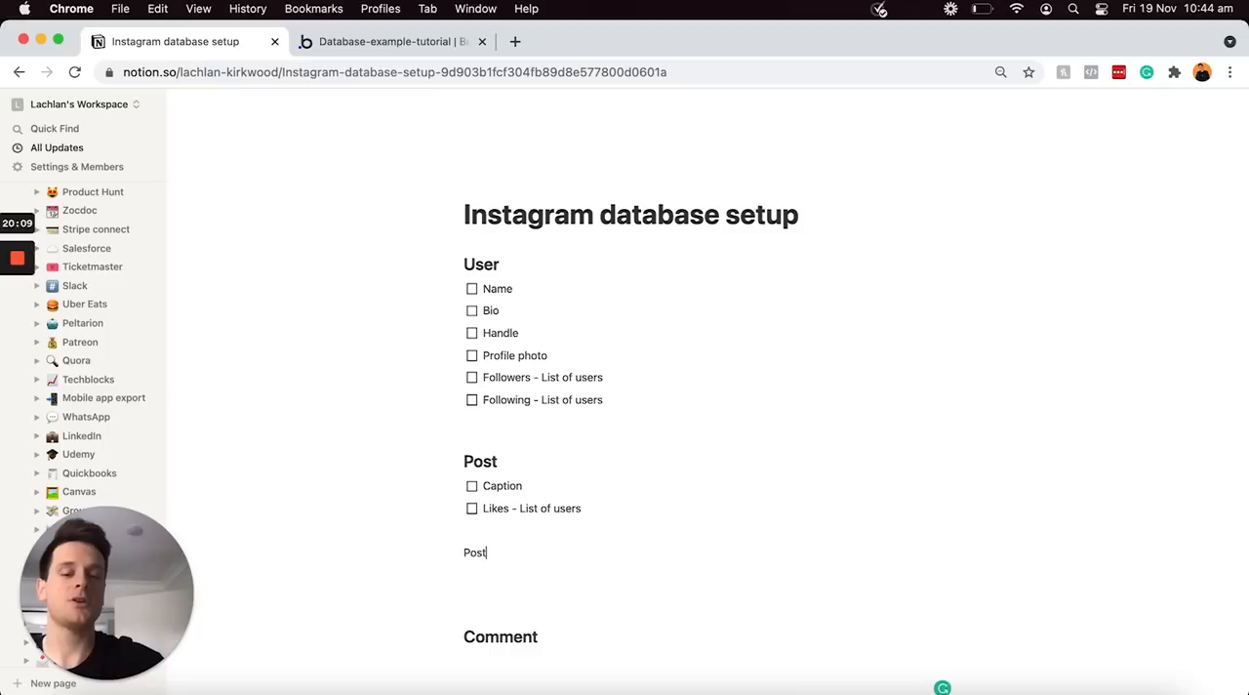
pyautogui.write('-content')
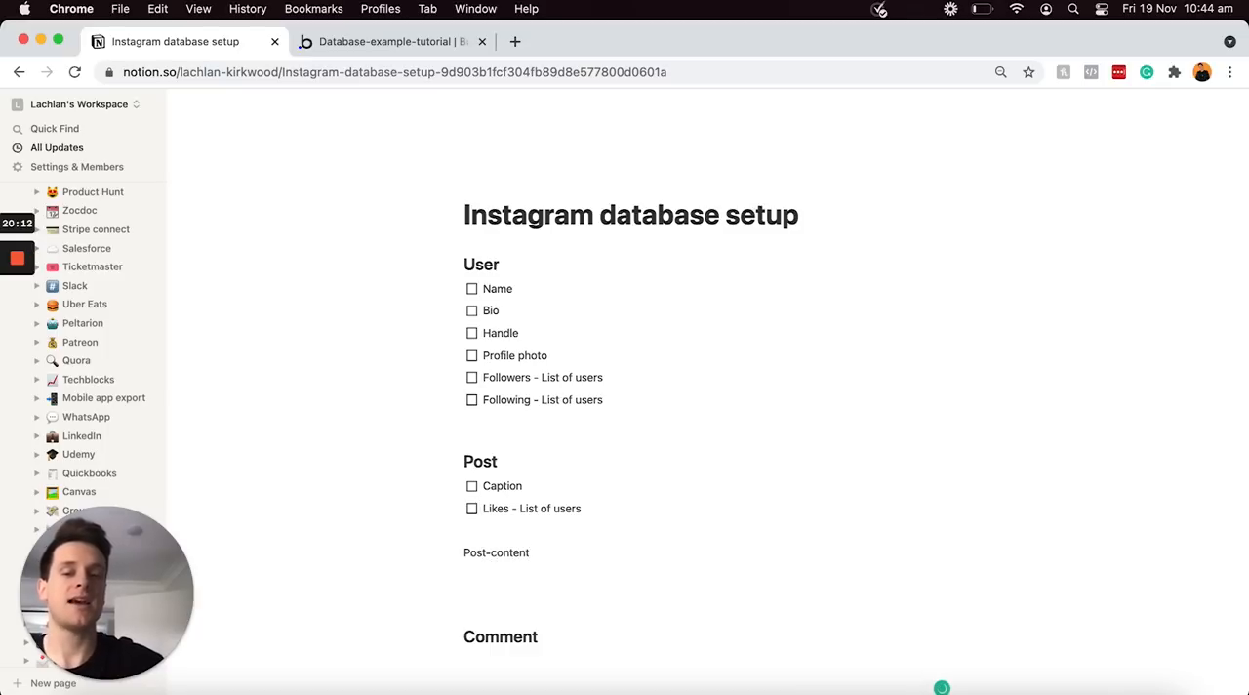
pyautogui.press('super+a')
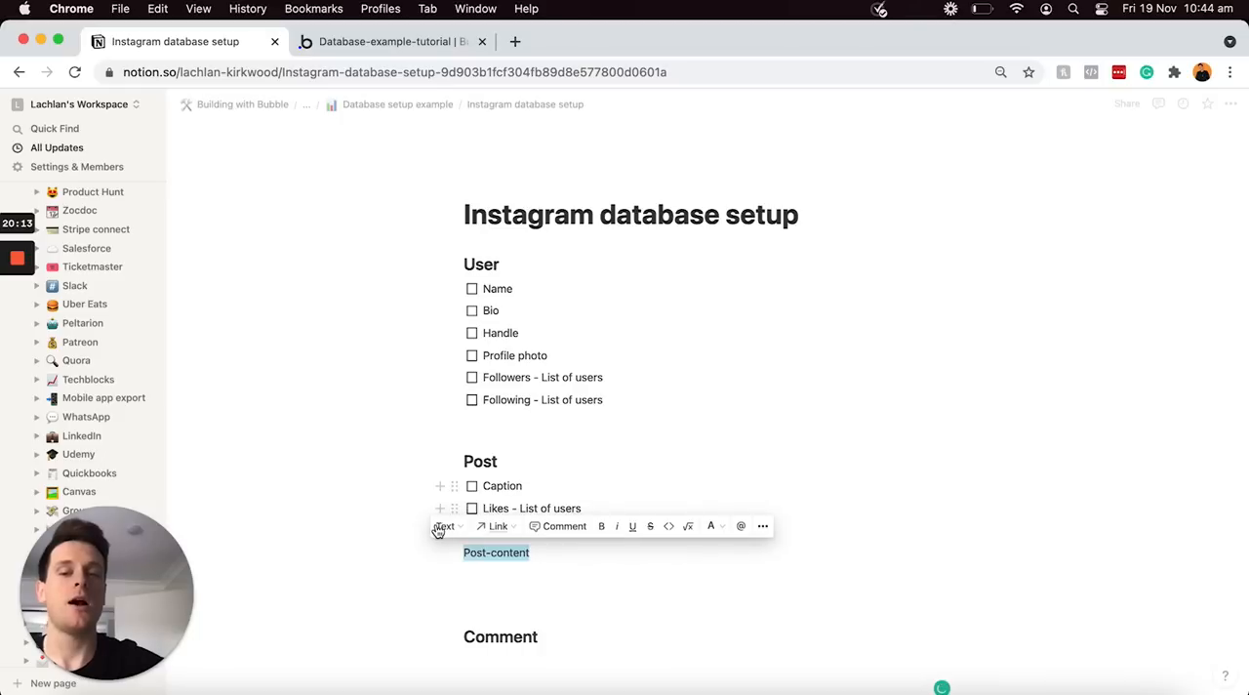
pyautogui.click(441, 525)
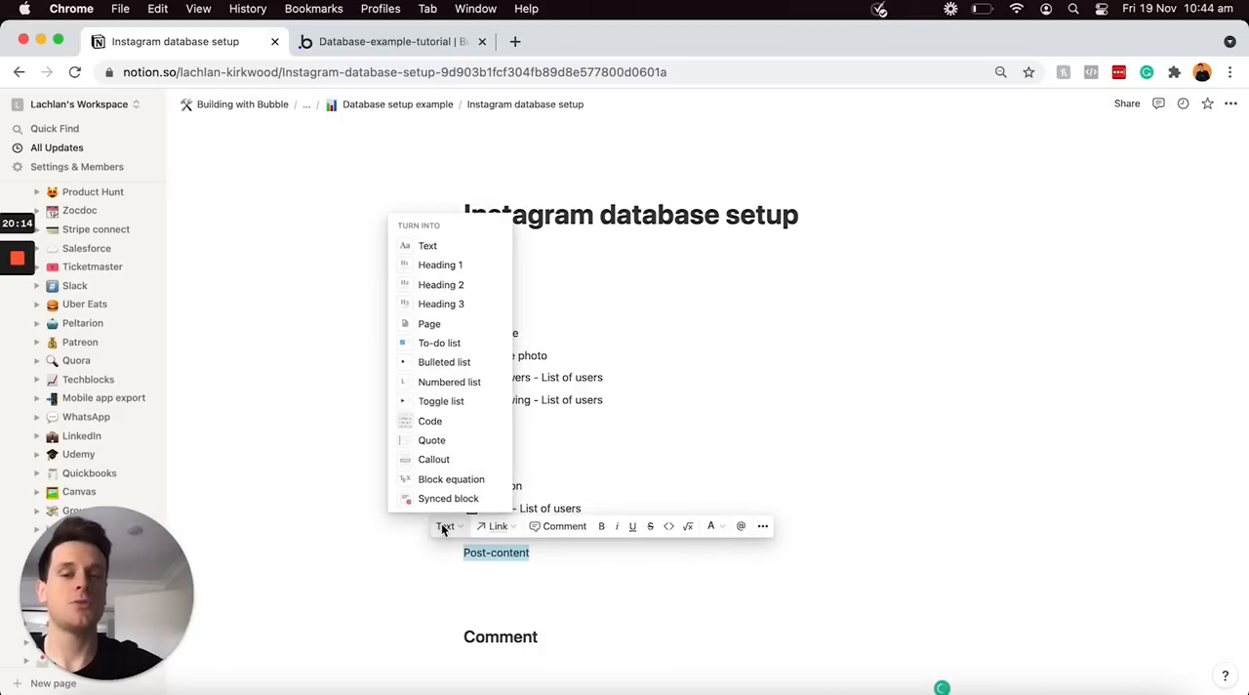
pyautogui.click(425, 284)
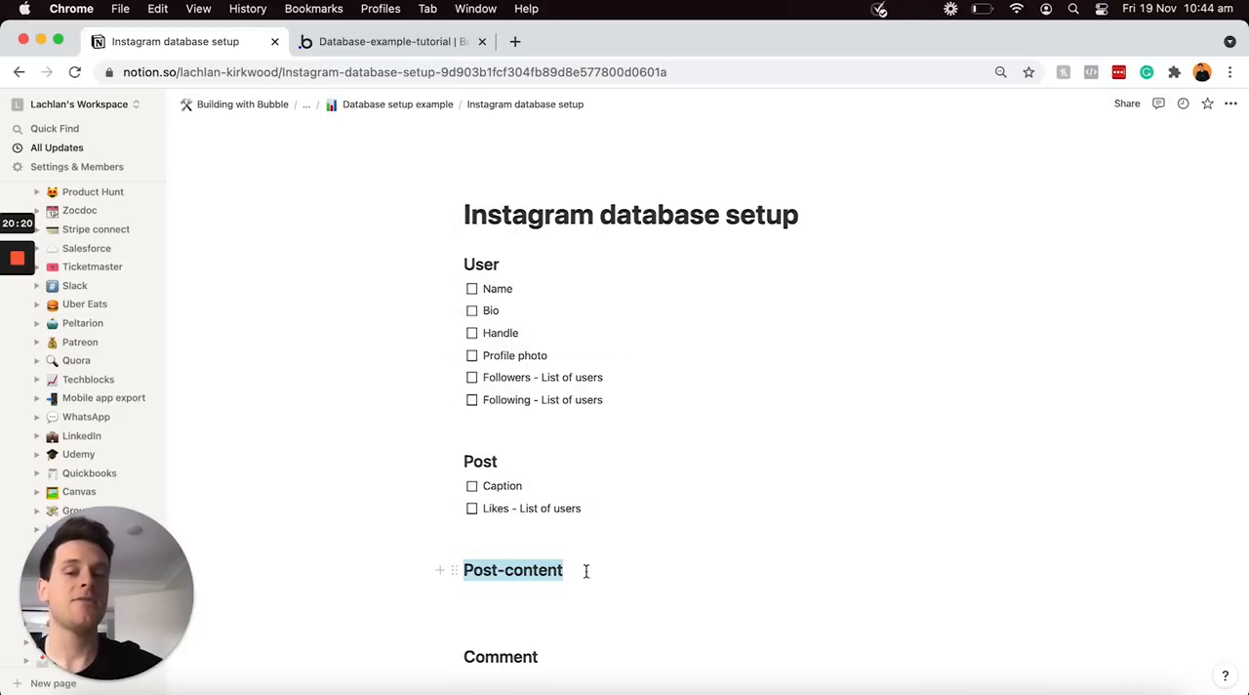
pyautogui.click(587, 571)
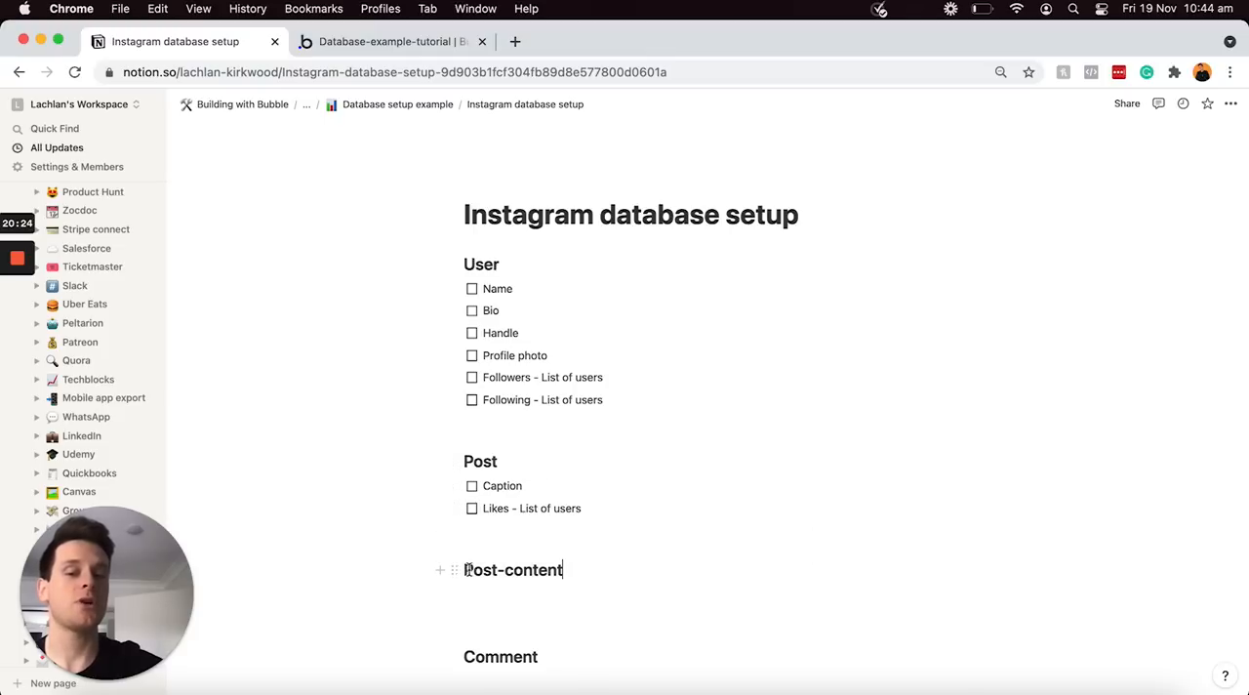
# Create a to-do list directly under the Post-content heading with the items "Image" and "Original-post - Post"
pyautogui.click(566, 571)
pyautogui.press('Return')
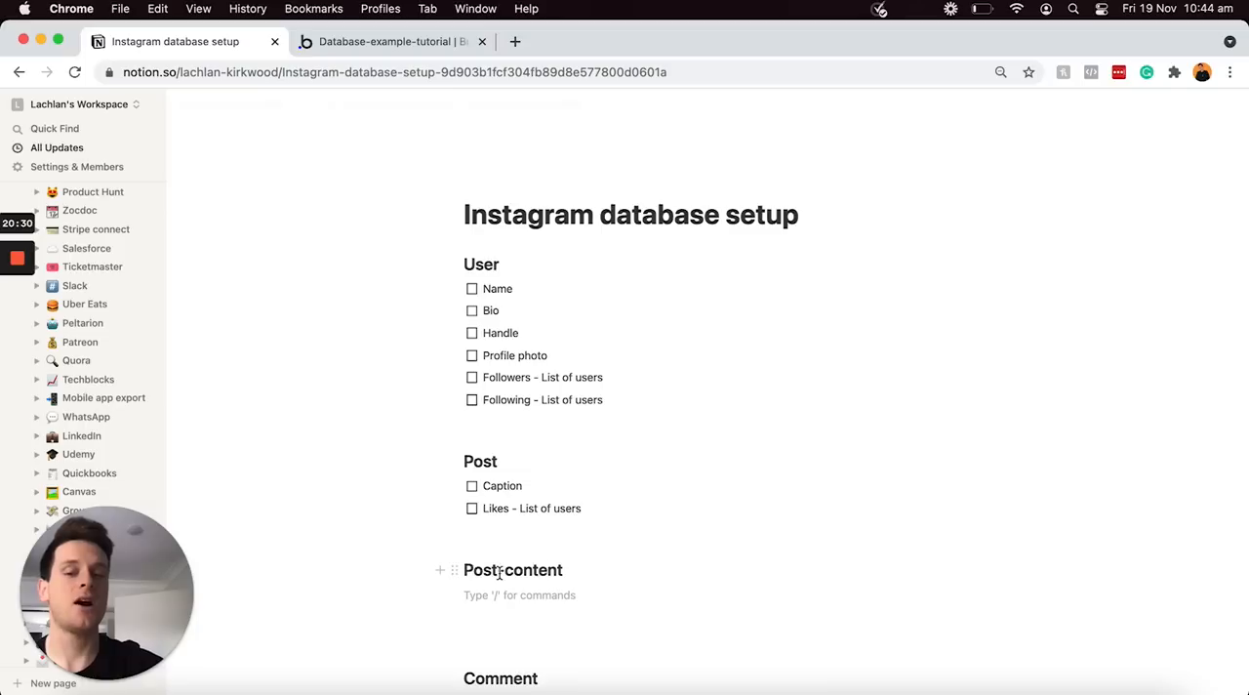
pyautogui.click(442, 596)
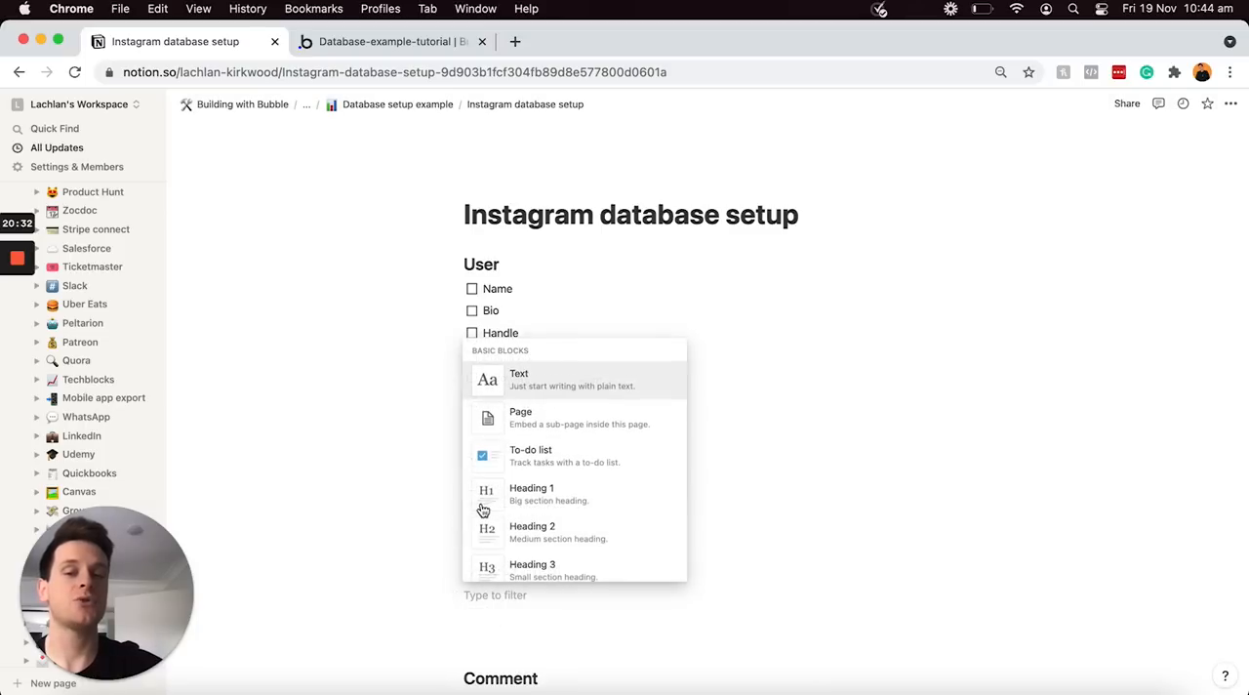
pyautogui.click(509, 452)
pyautogui.write('Image')
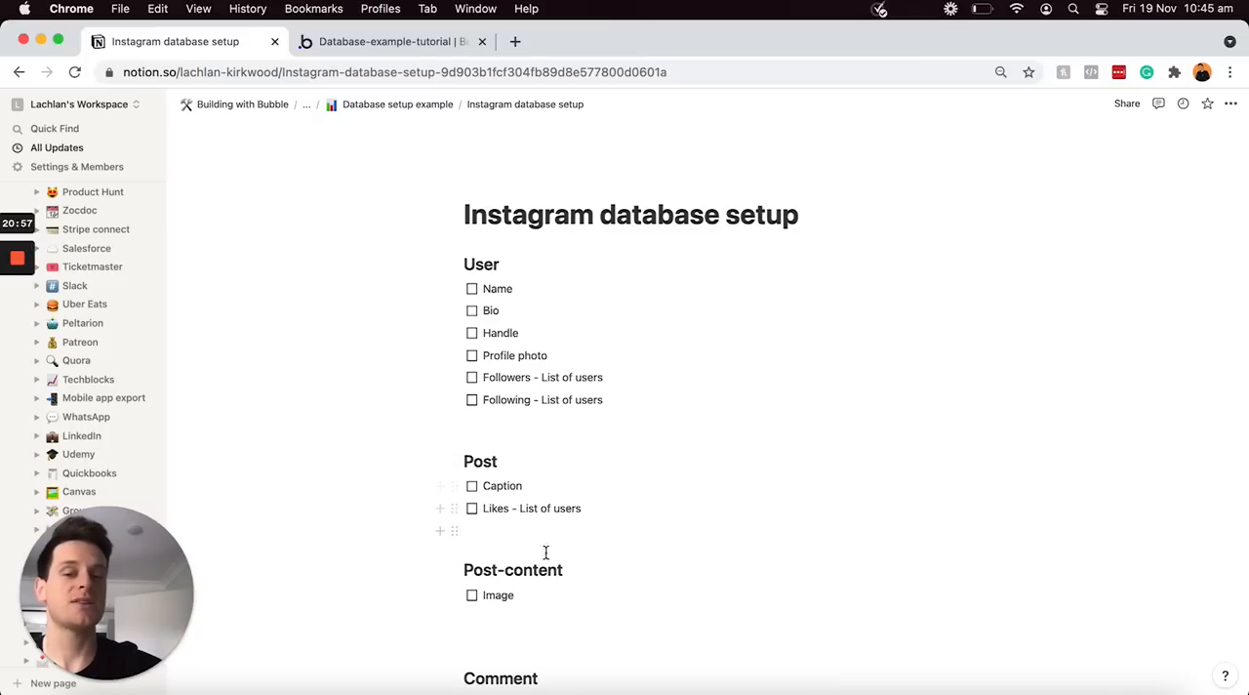
pyautogui.press('Return')
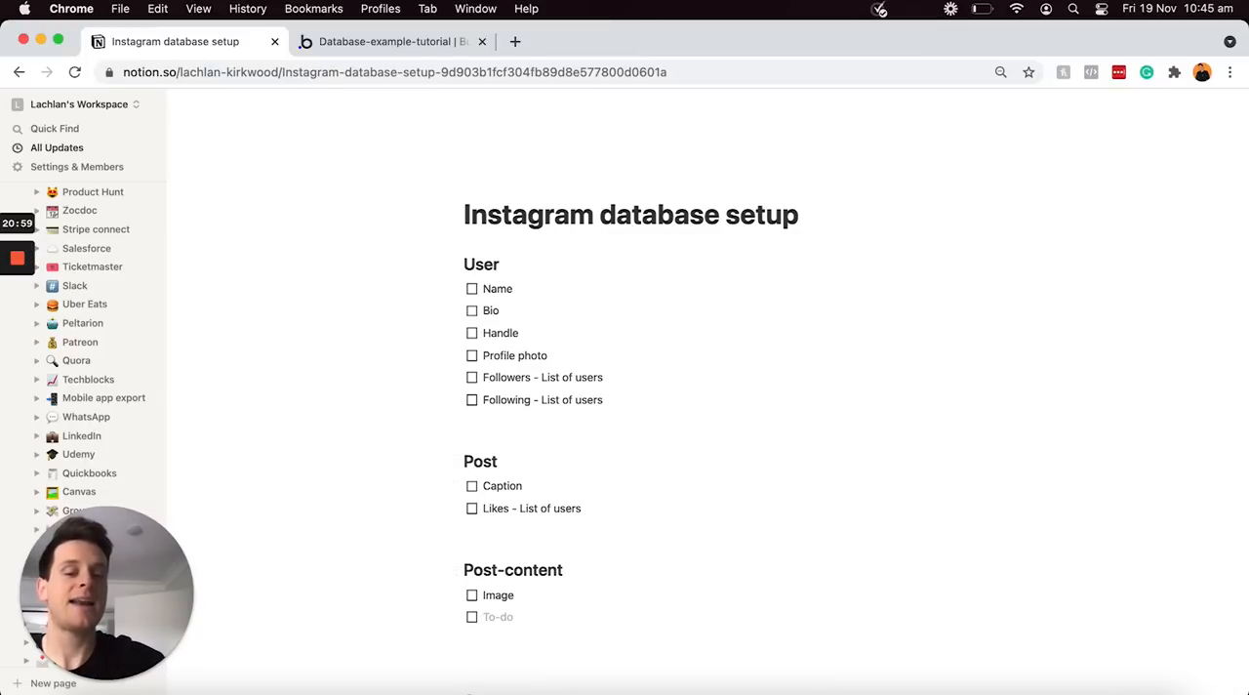
pyautogui.write('O')
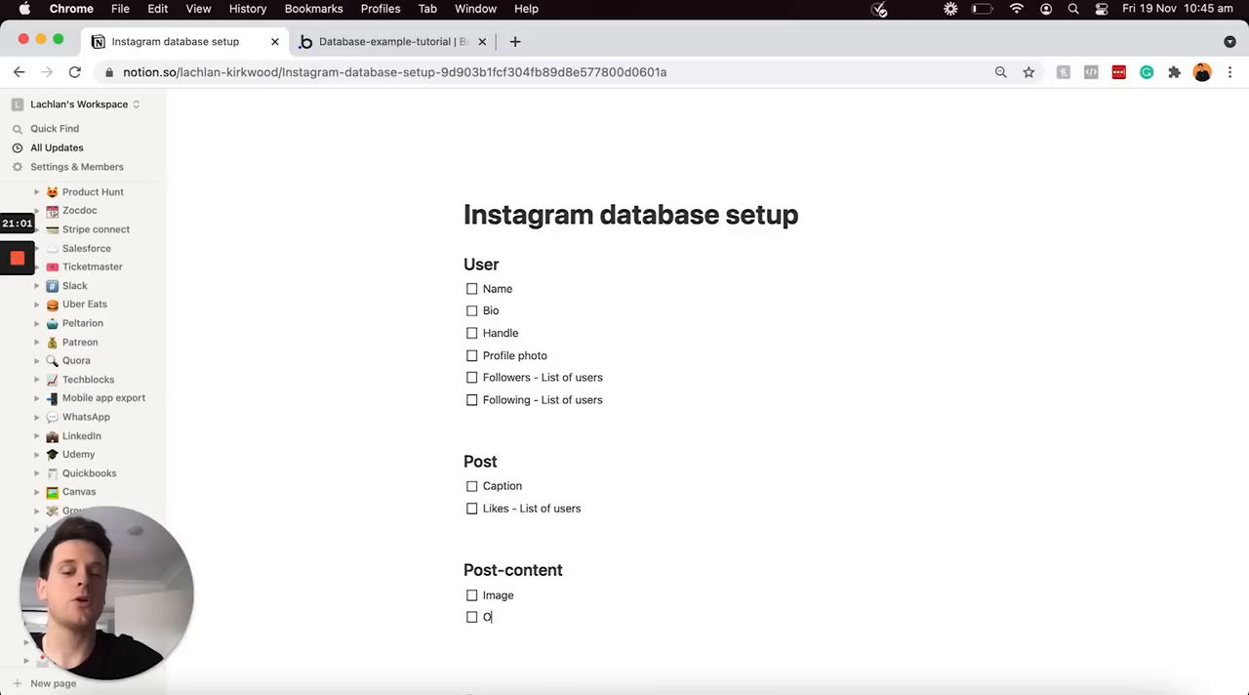
pyautogui.write('riginal-post')
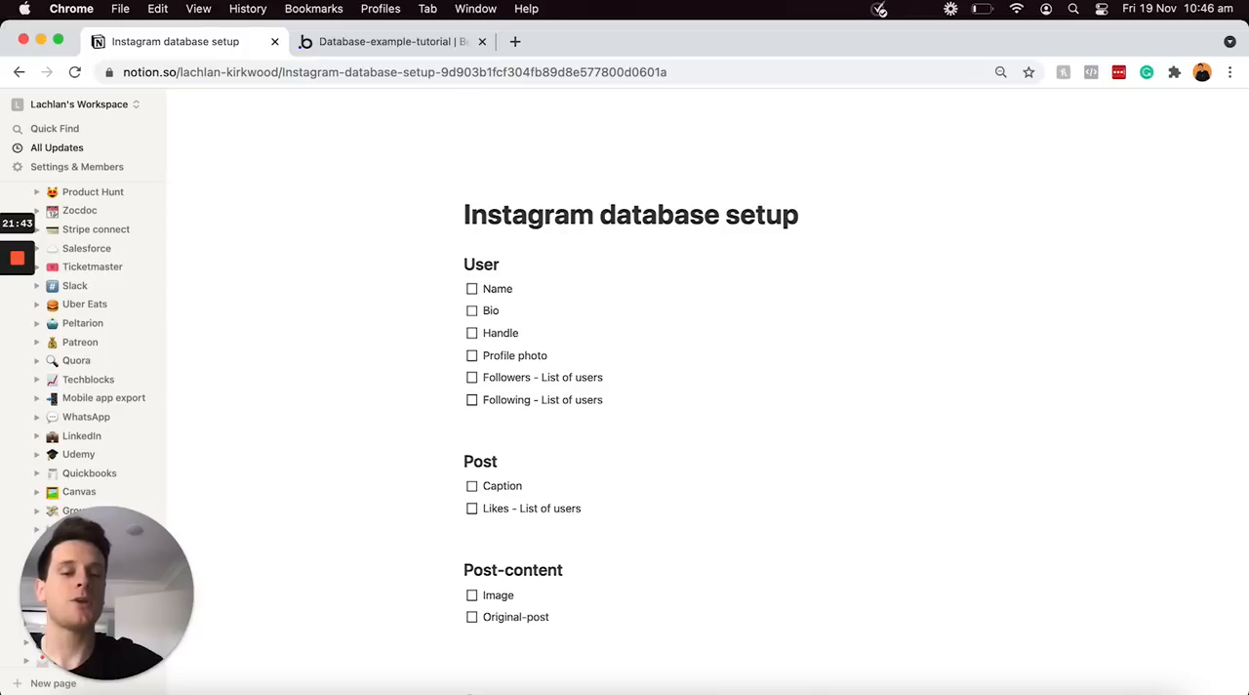
pyautogui.write('- ')
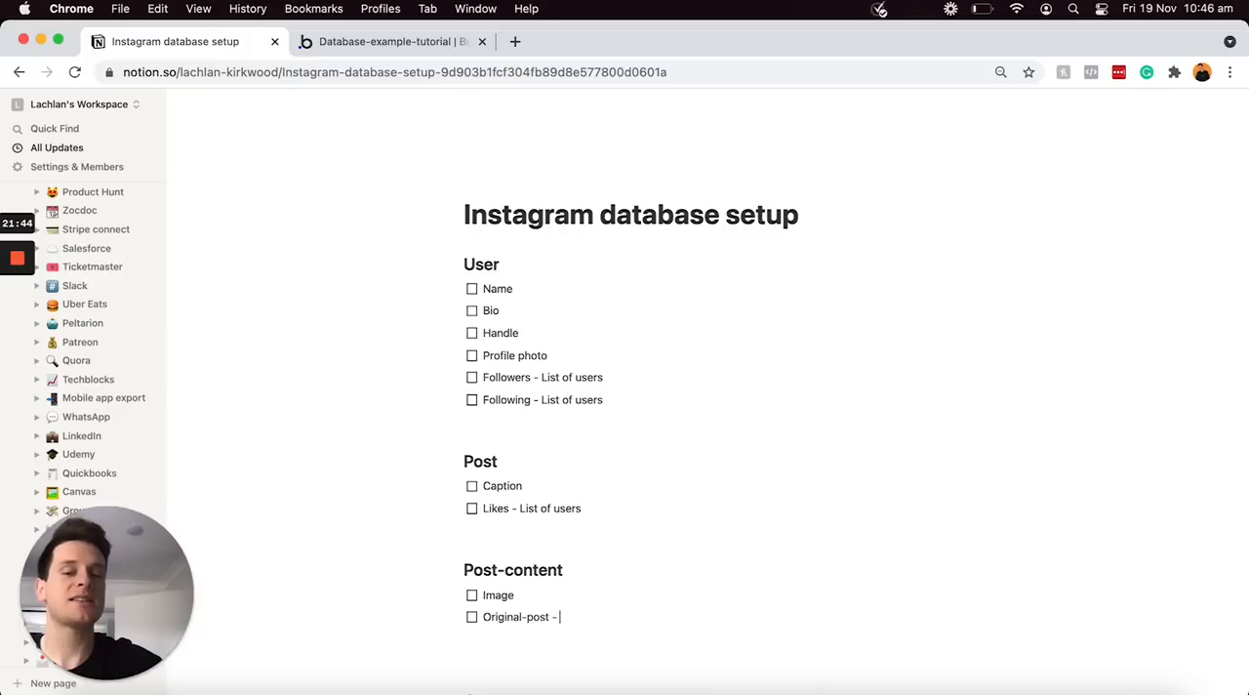
pyautogui.write('Post')
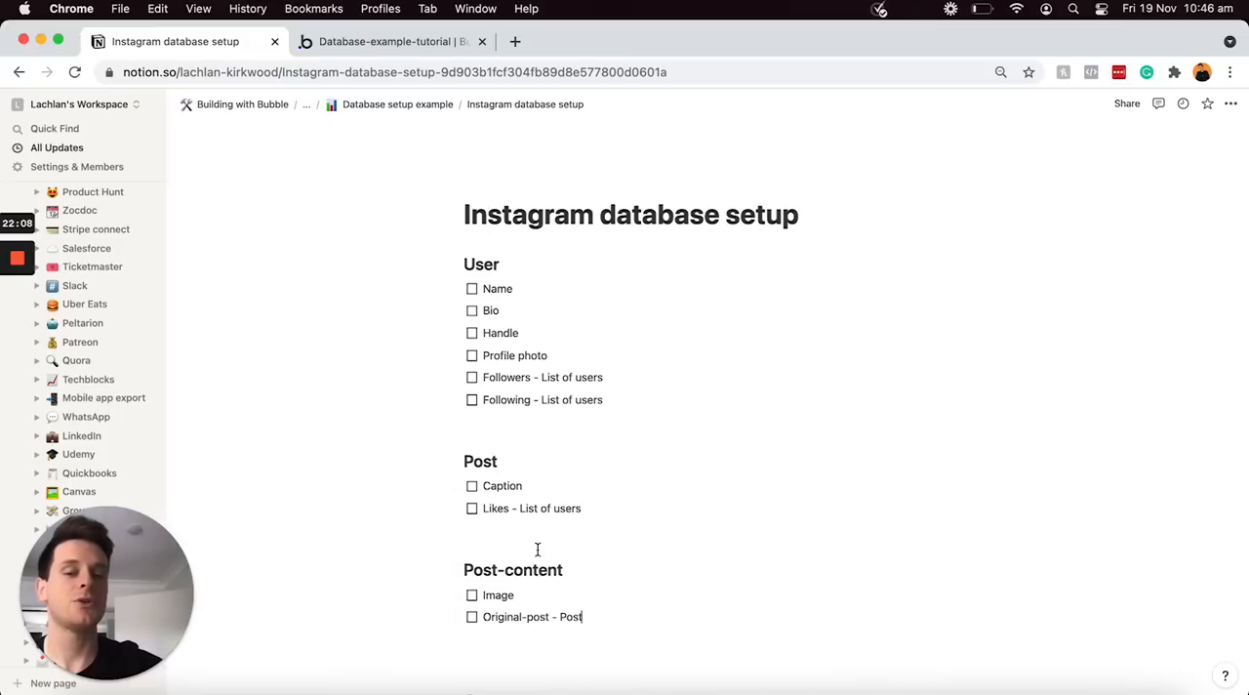
# Remove the surplus blank line between the Post-content list and the Comment heading
pyautogui.scroll(-2, 538, 550)
pyautogui.click(508, 603)
pyautogui.press('BackSpace')
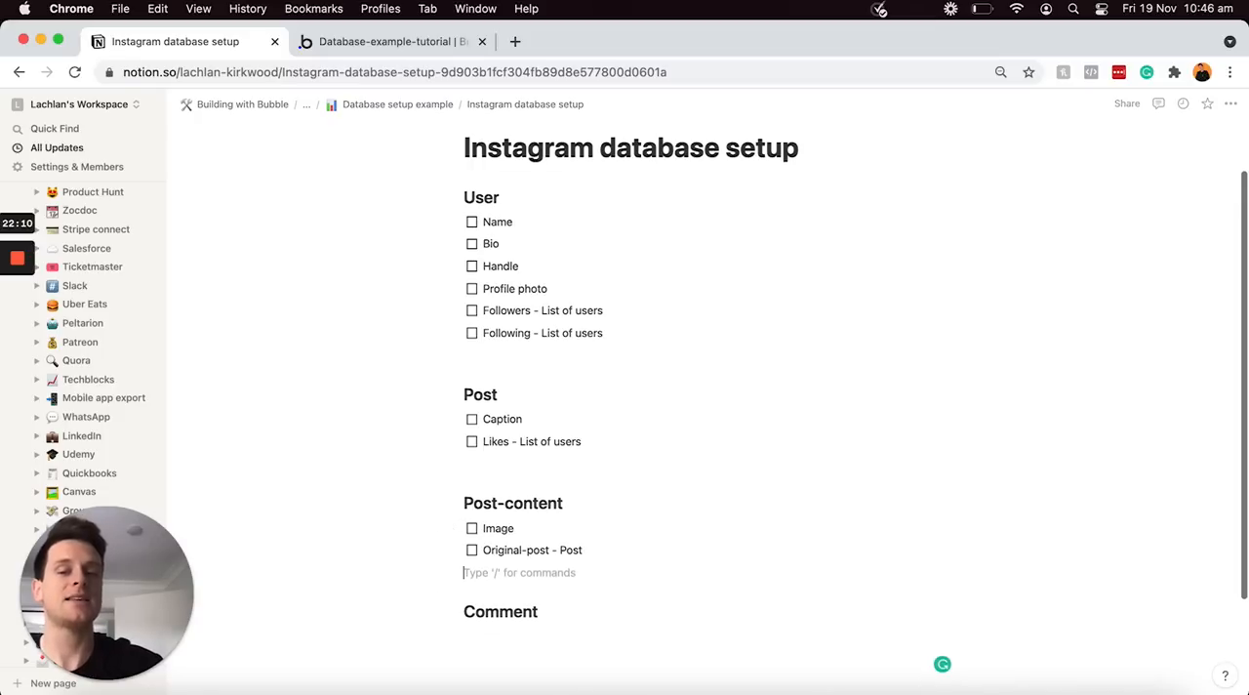
# Create a to-do list under the Comment heading with the item "Content" and a copy of Post-content's "Original-post - Post" item
pyautogui.click(553, 611)
pyautogui.press('Return')
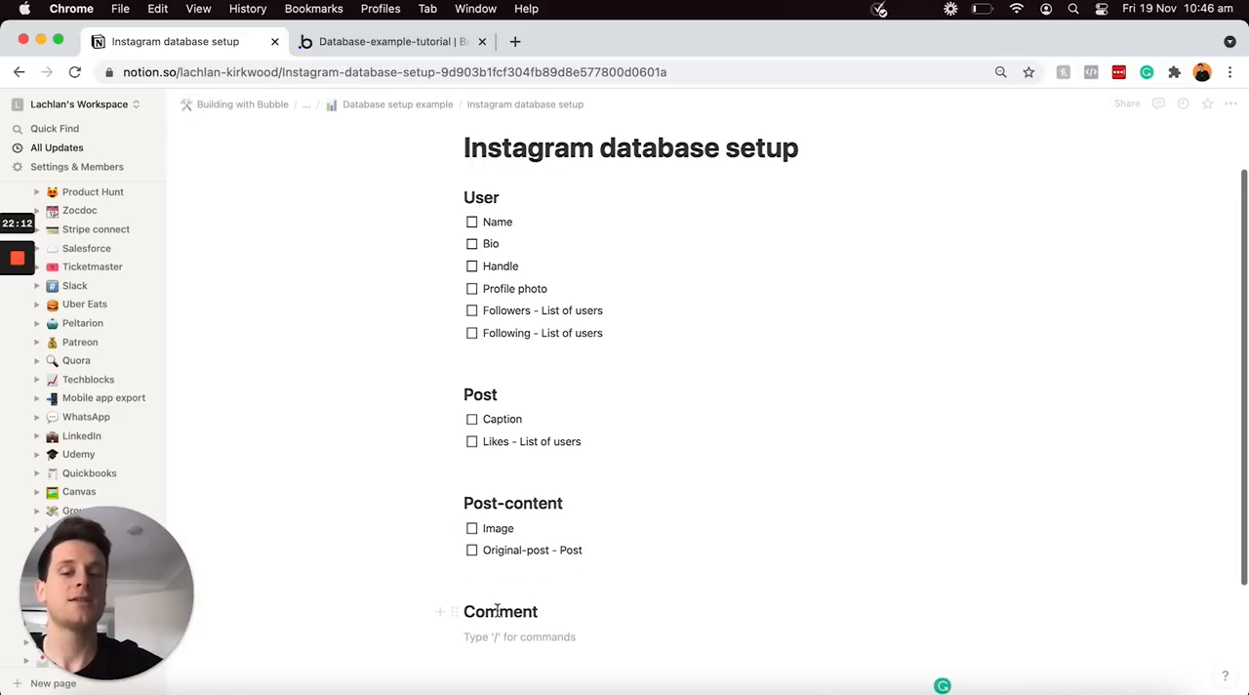
pyautogui.click(439, 637)
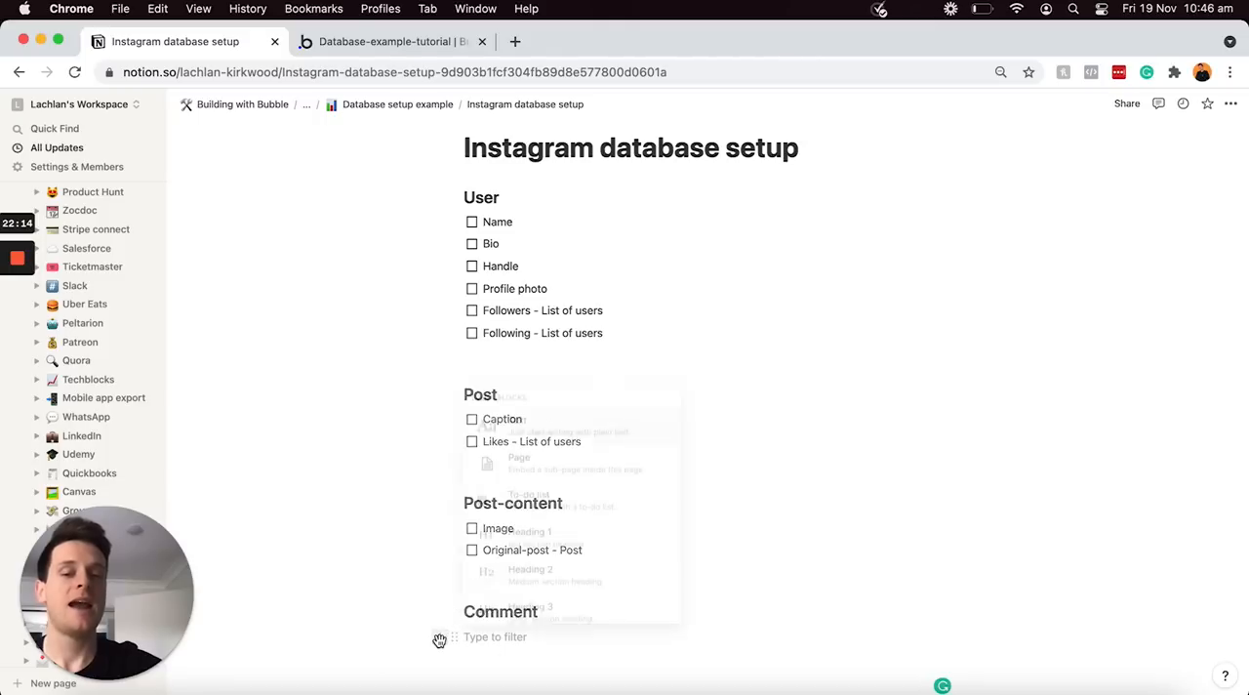
pyautogui.click(478, 493)
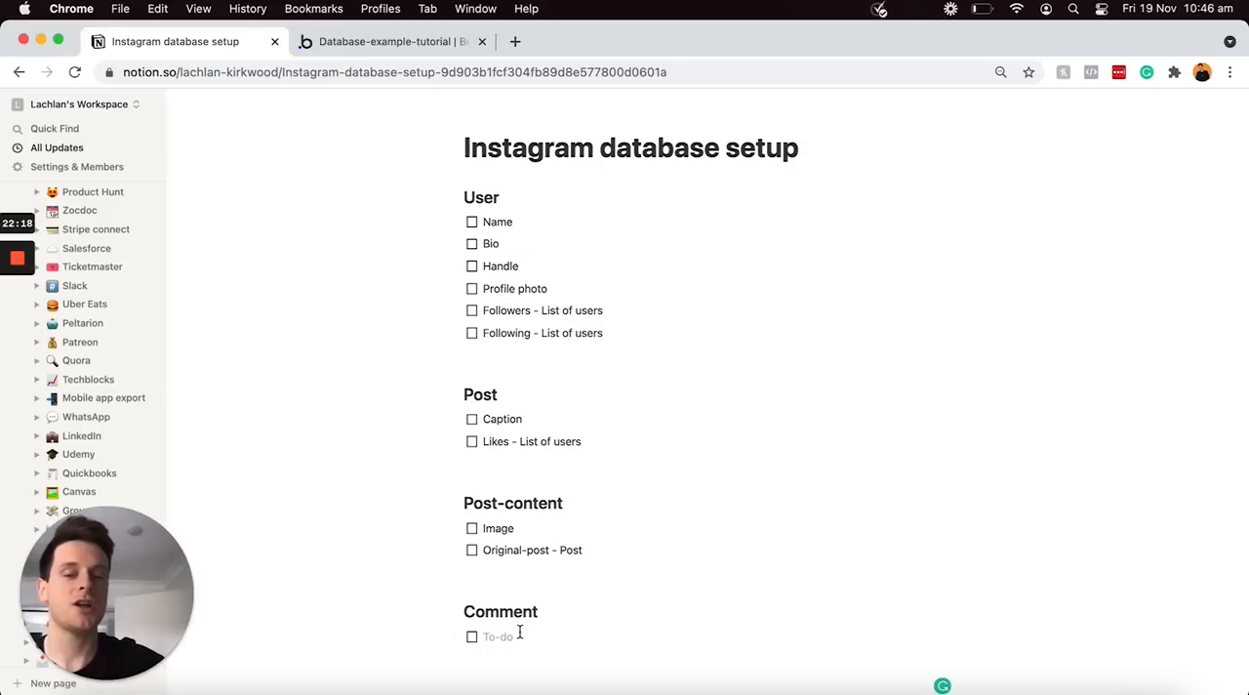
pyautogui.write('Content')
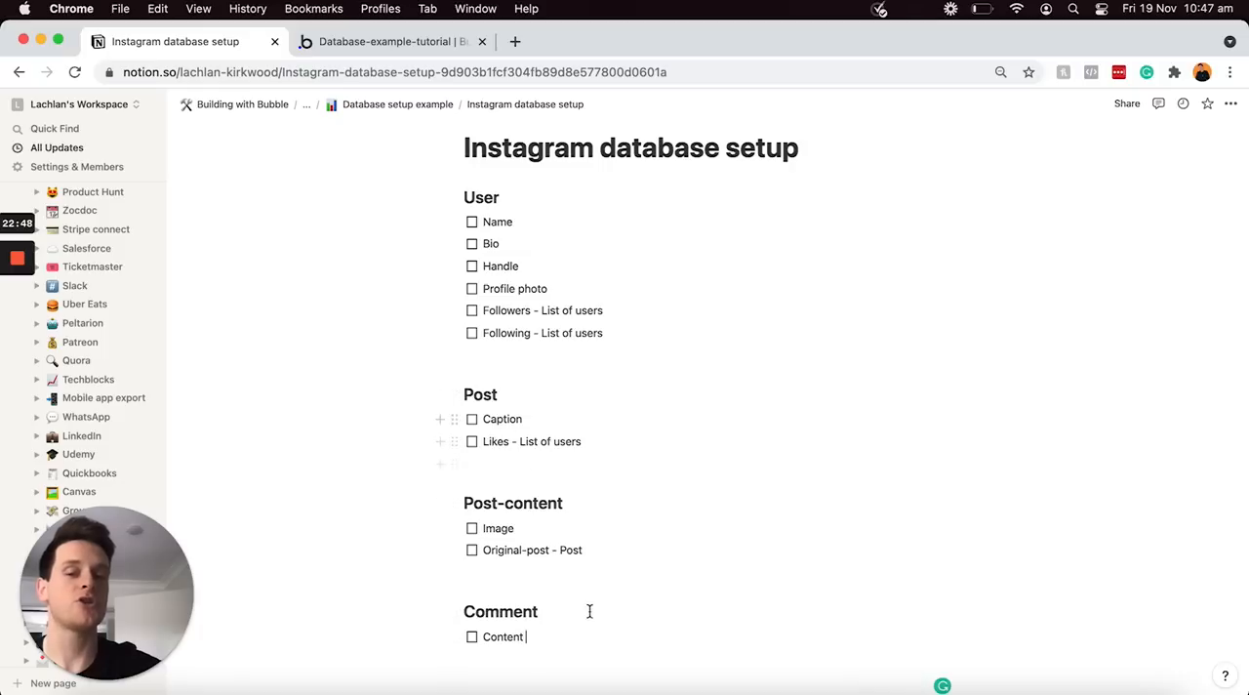
pyautogui.tripleClick(591, 550)
pyautogui.press('super+c')
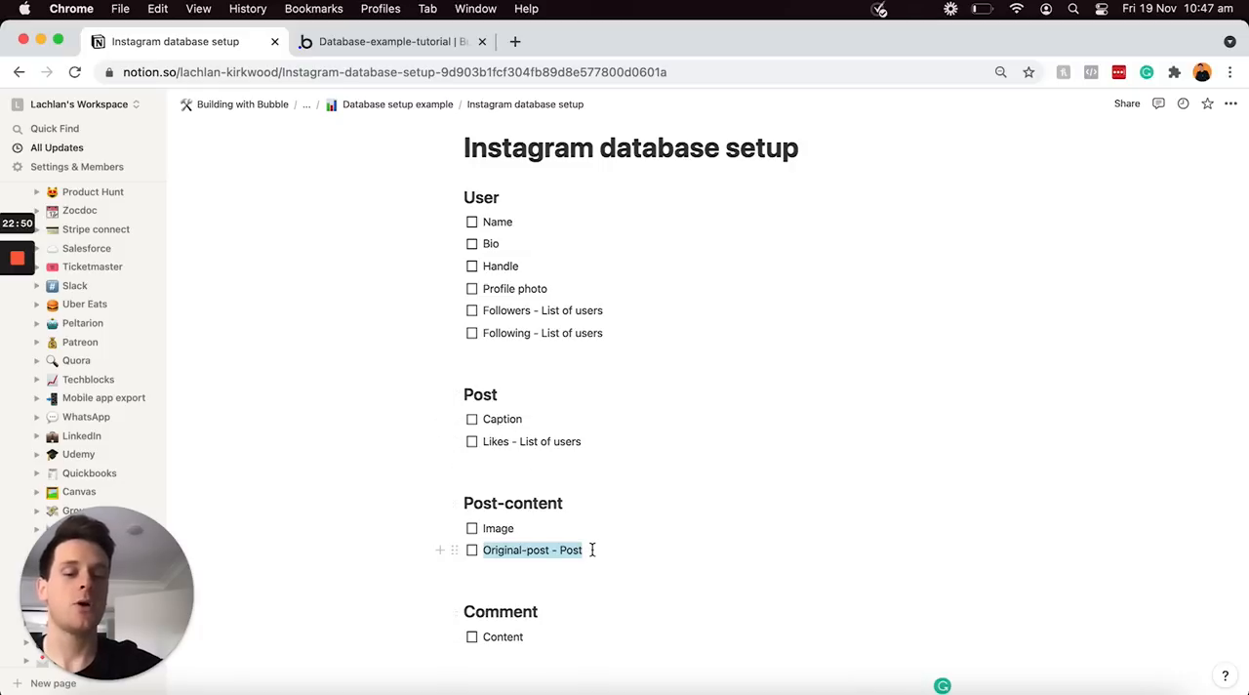
pyautogui.click(545, 642)
pyautogui.press('super+v')
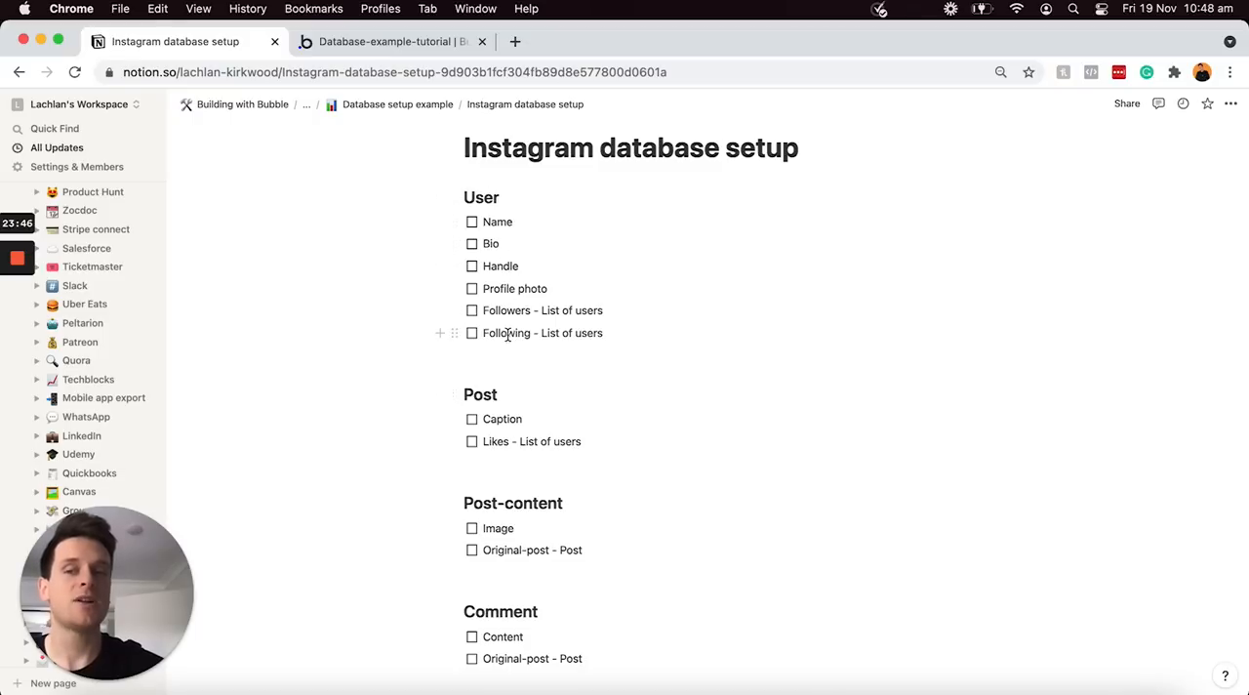
# Tick the Name item in the User section and untick it again
pyautogui.click(472, 223)
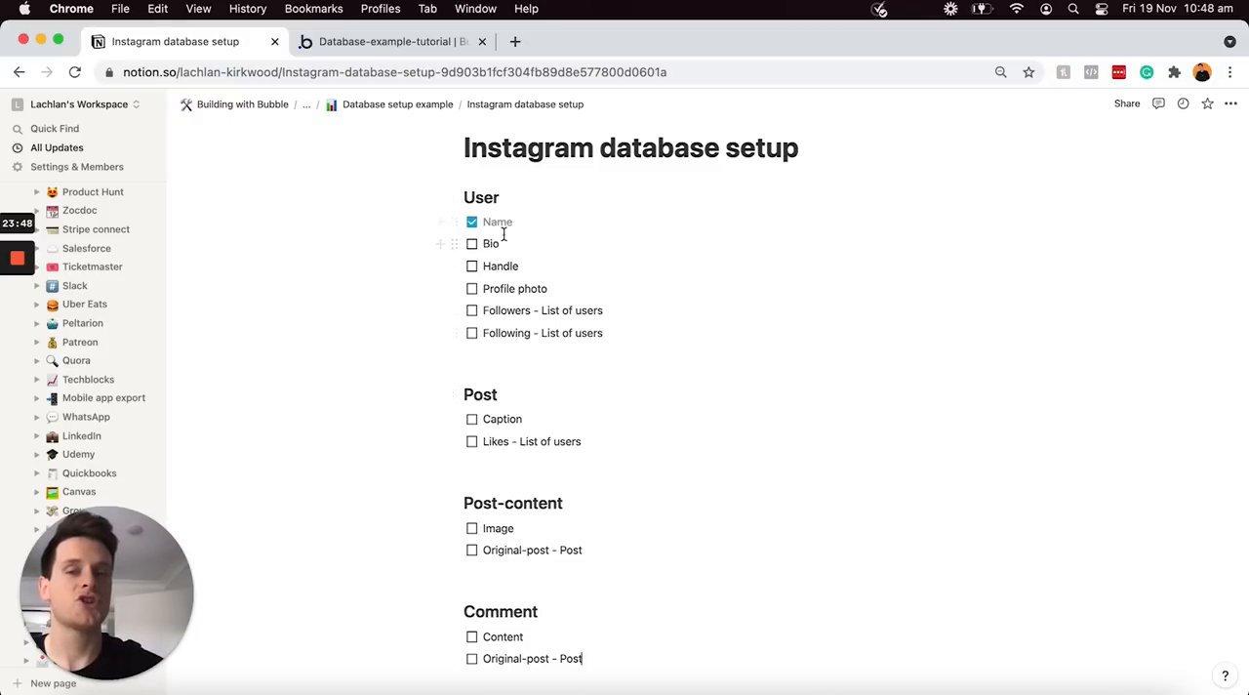
pyautogui.click(474, 222)
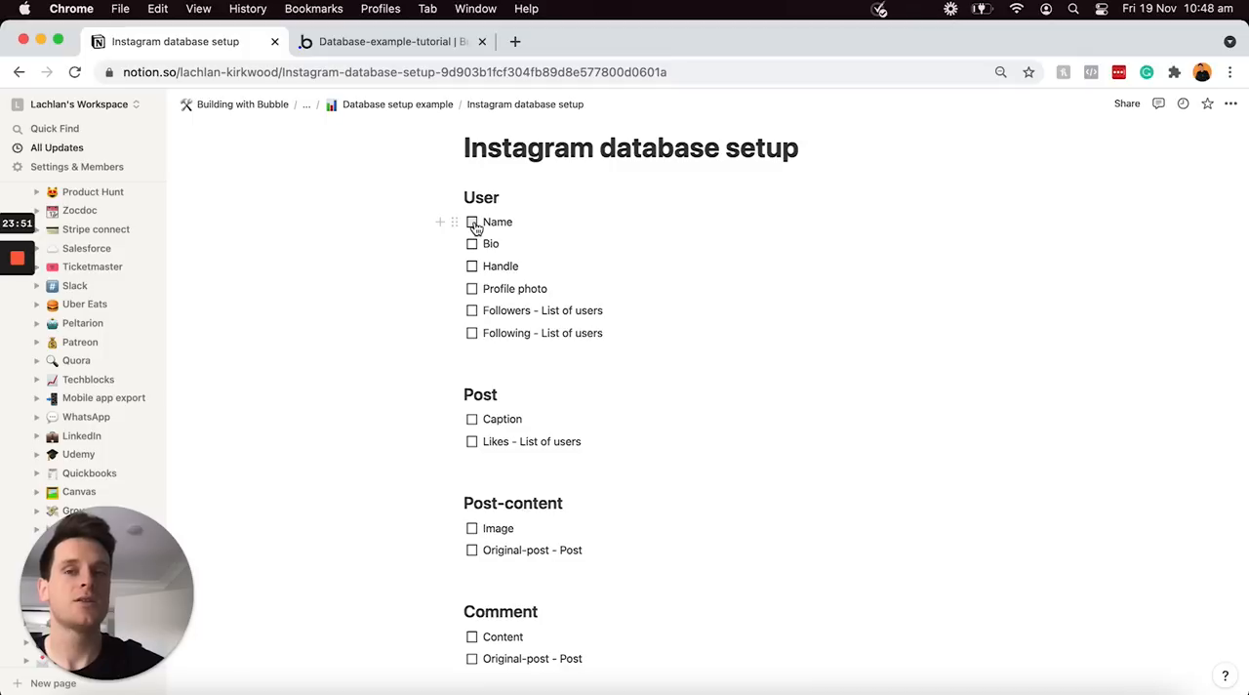
# Switch to the Bubble editor and create a new custom data type named "Post", leaving it not private by default
pyautogui.click(396, 45)
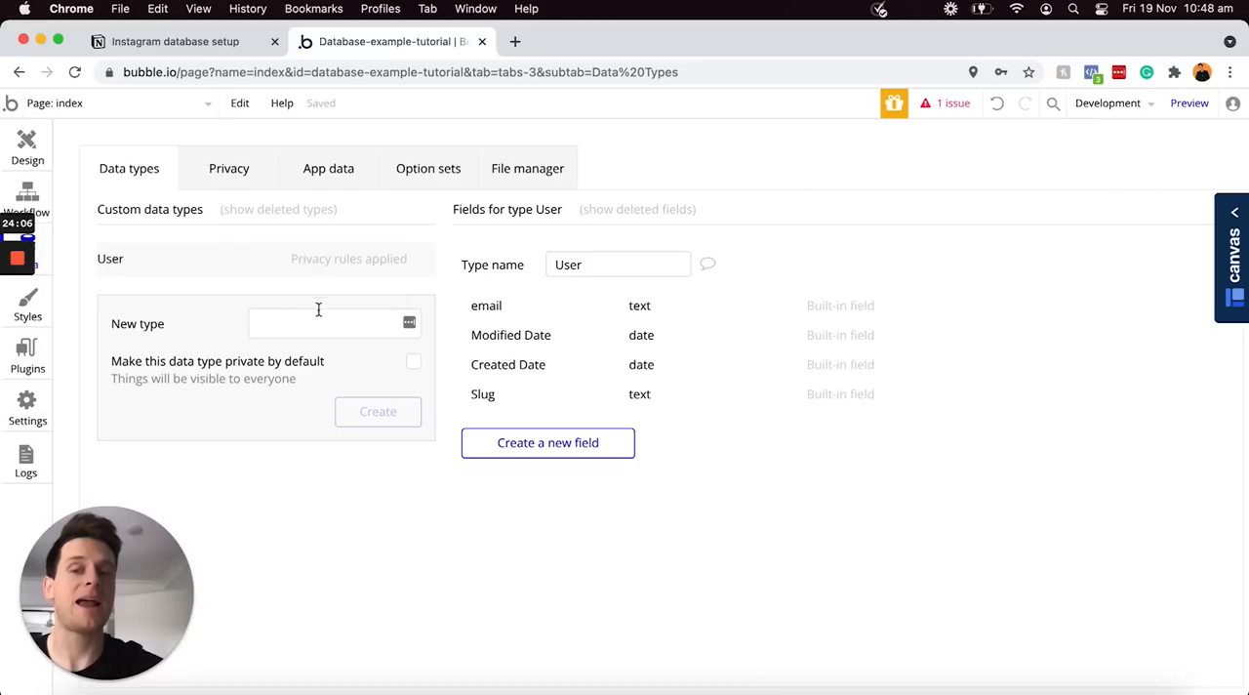
pyautogui.click(266, 327)
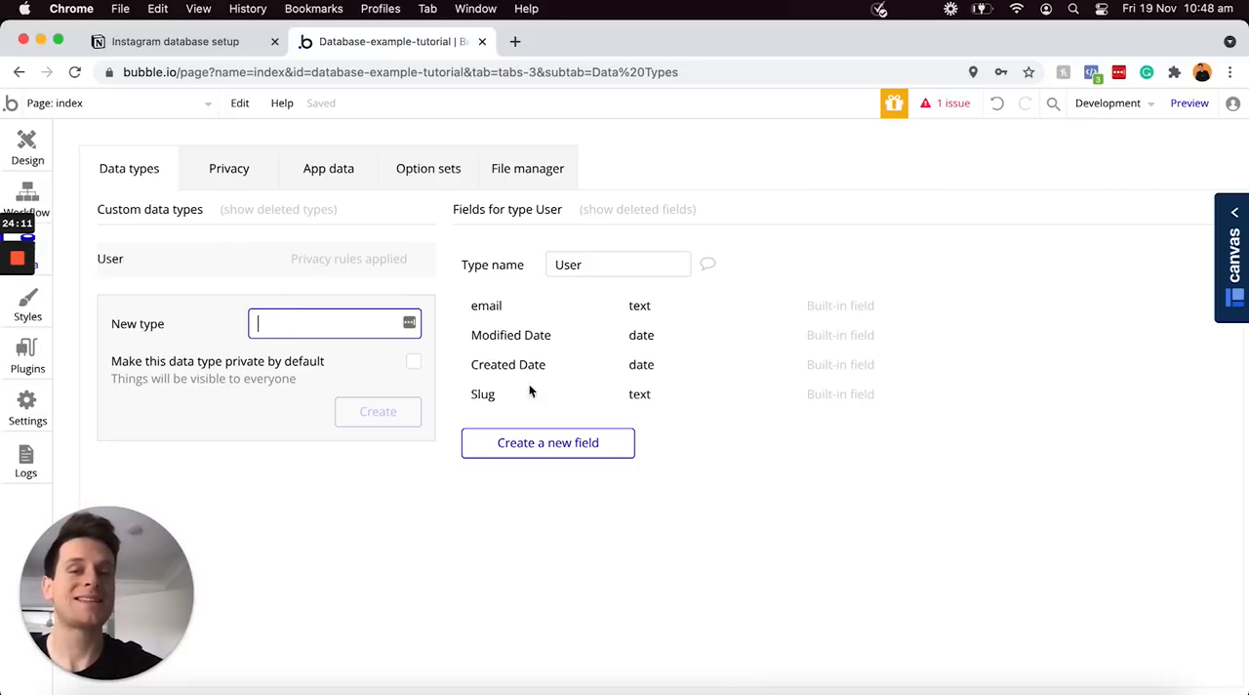
pyautogui.click(240, 44)
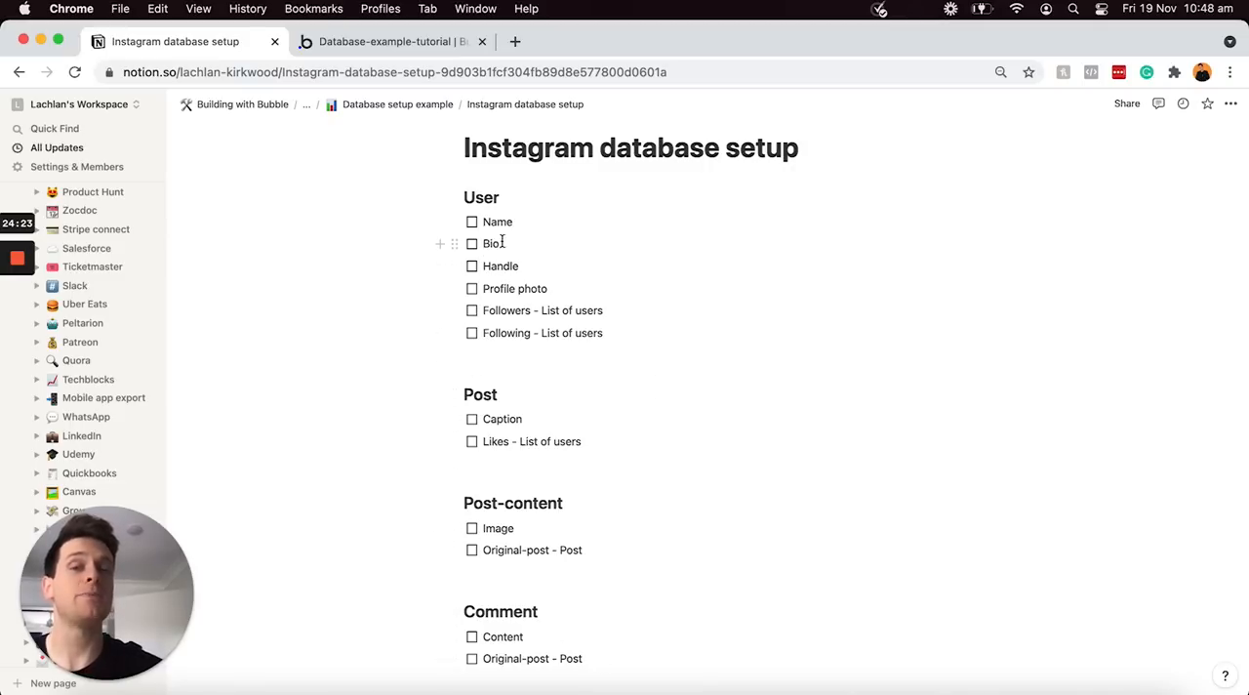
pyautogui.click(391, 41)
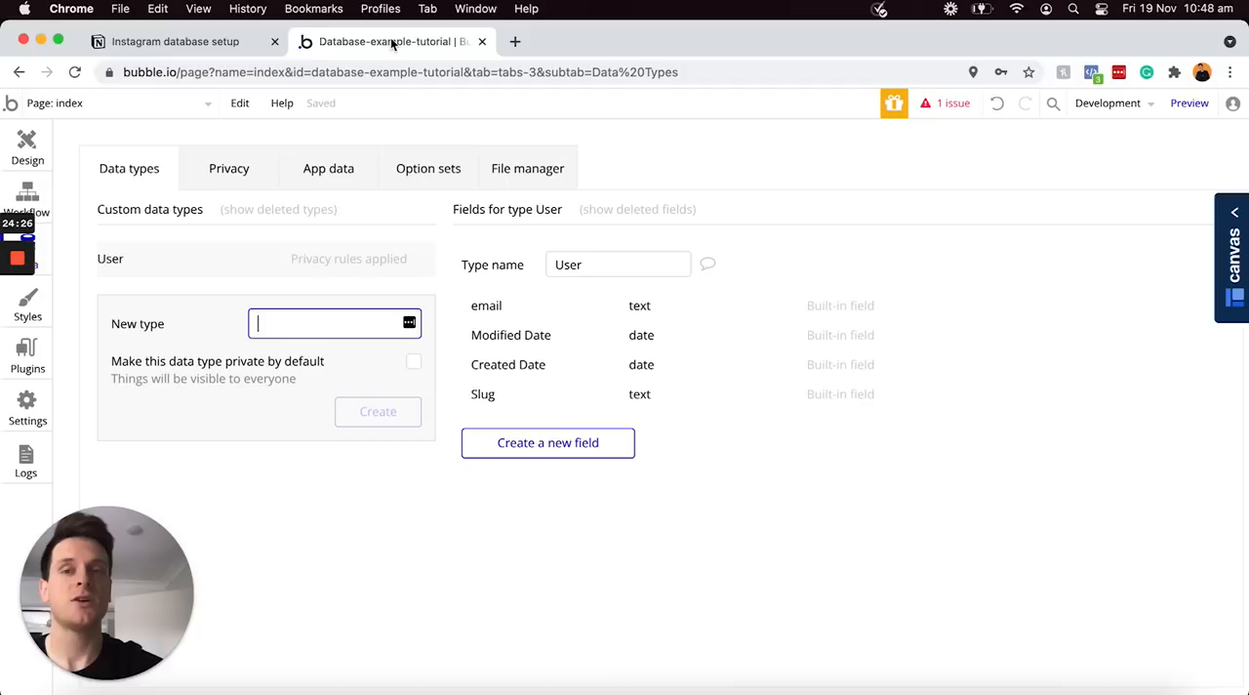
pyautogui.write('Post')
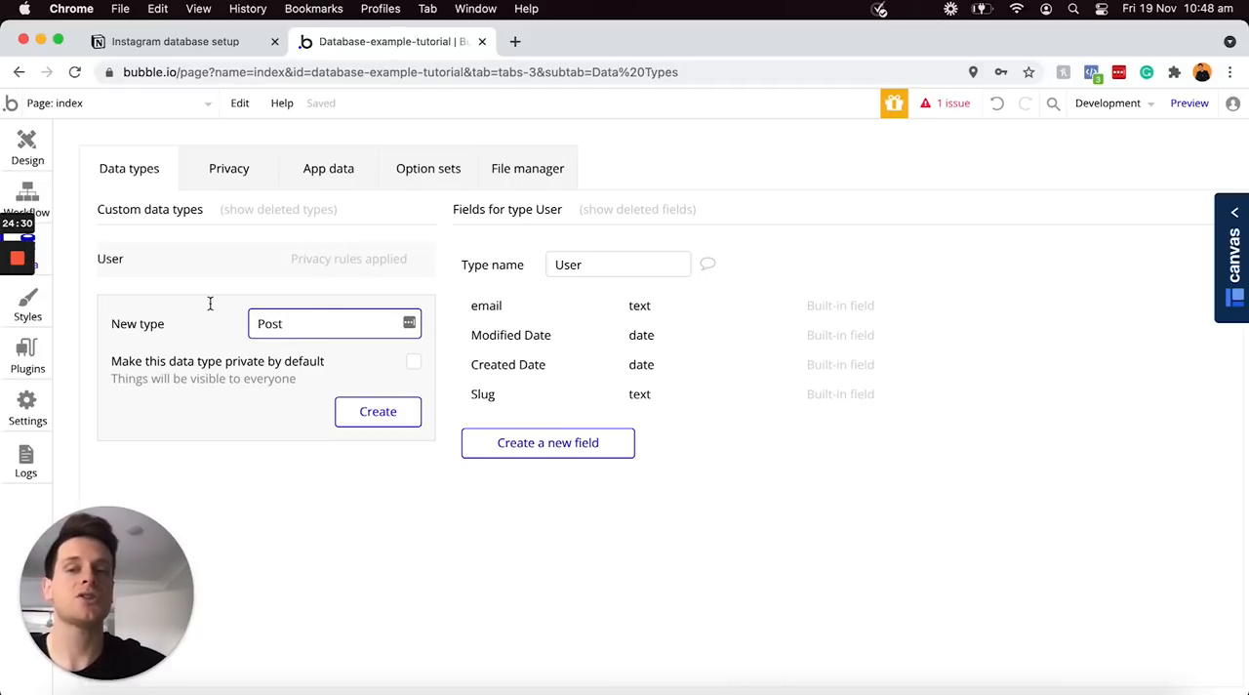
pyautogui.click(375, 415)
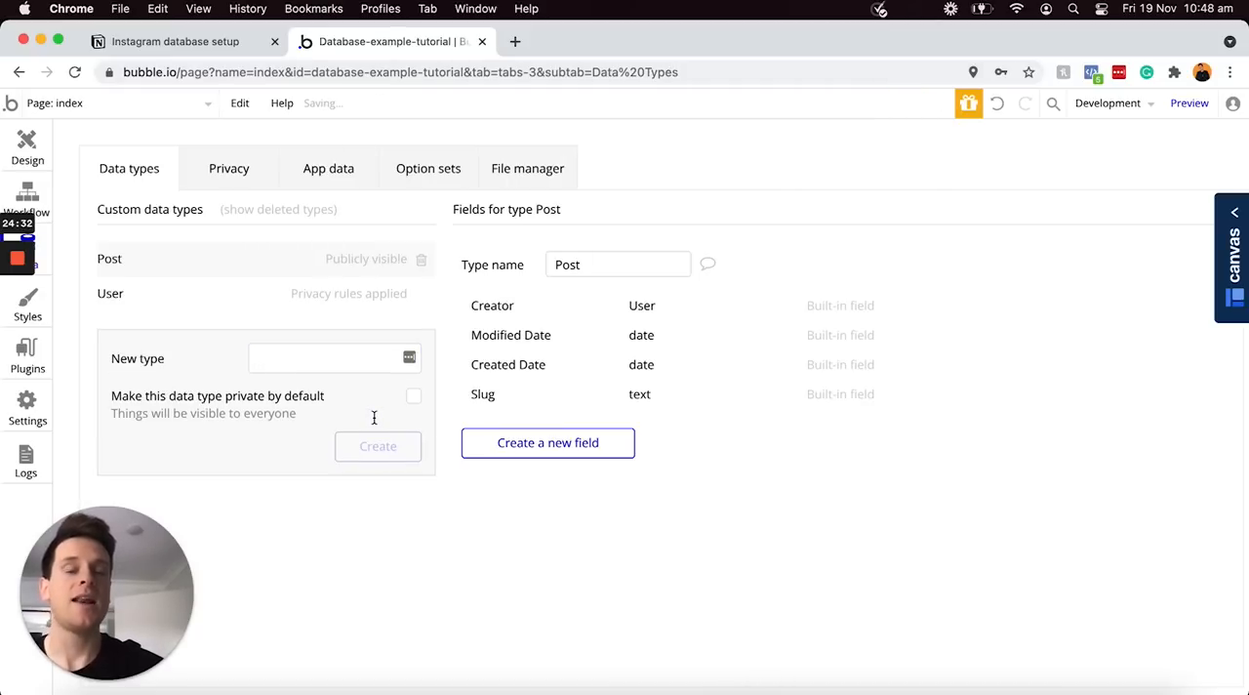
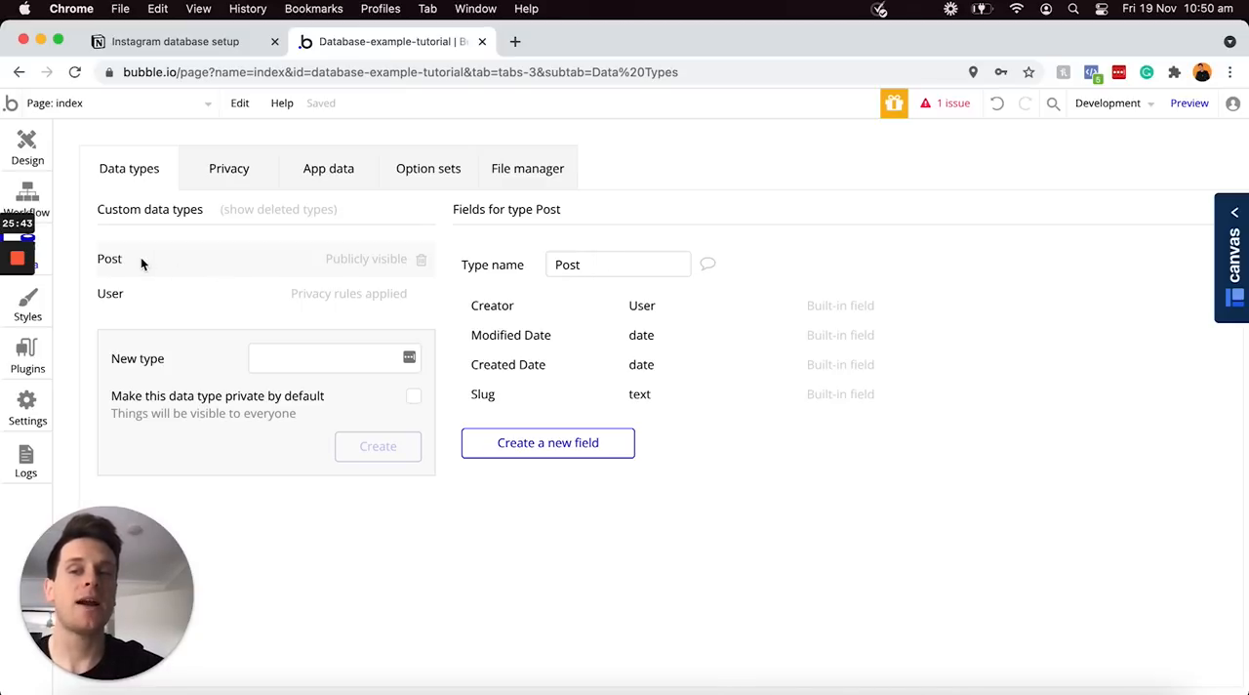
# Rename the Post data type to "Posts" and change its name back to "Post"
pyautogui.click(605, 270)
pyautogui.write('s')
pyautogui.click(567, 313)
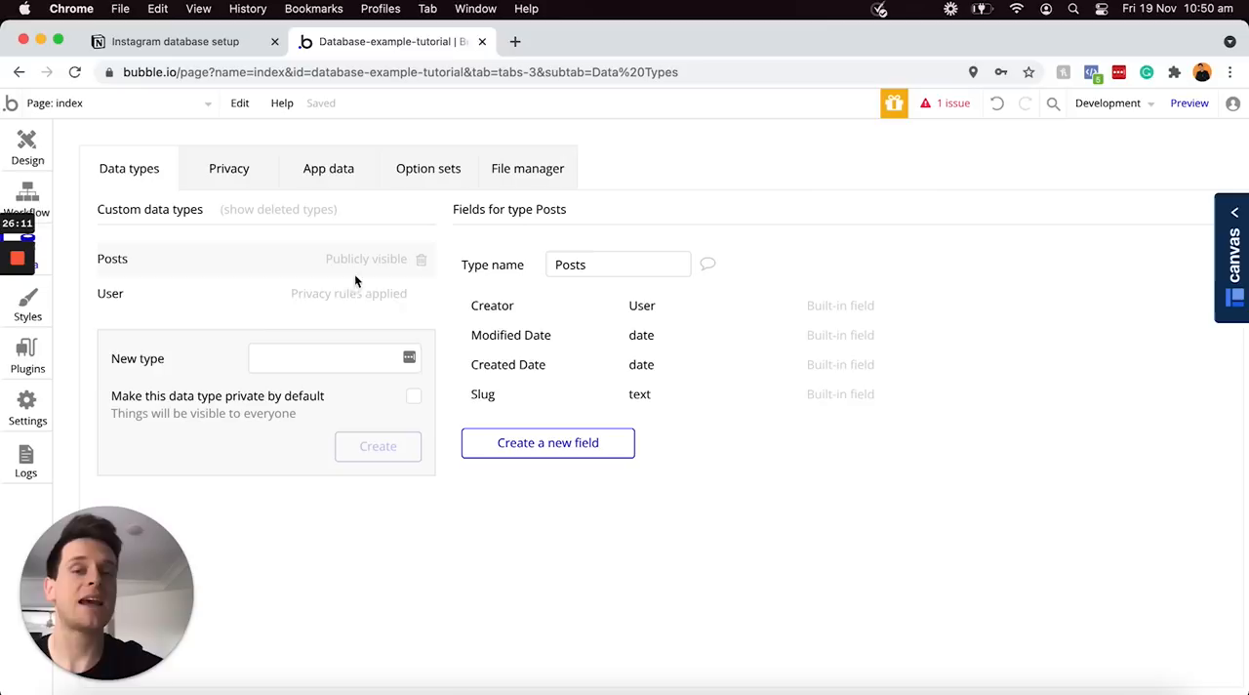
pyautogui.click(595, 268)
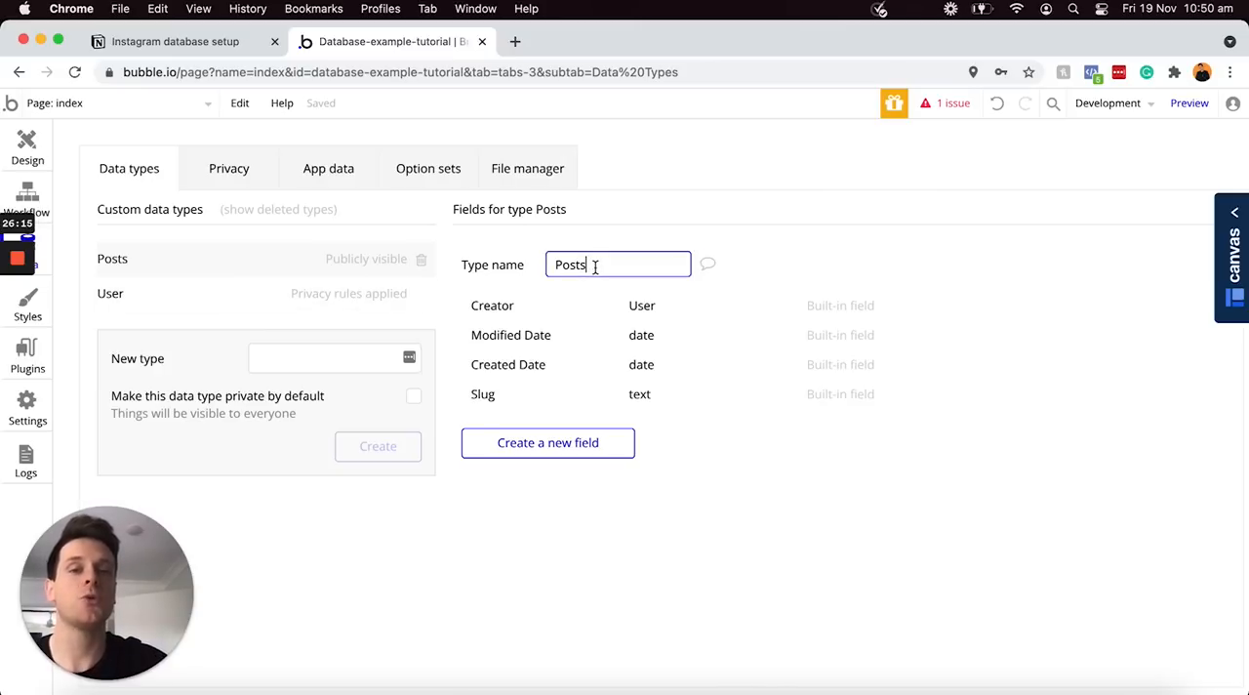
pyautogui.press('BackSpace')
pyautogui.click(599, 289)
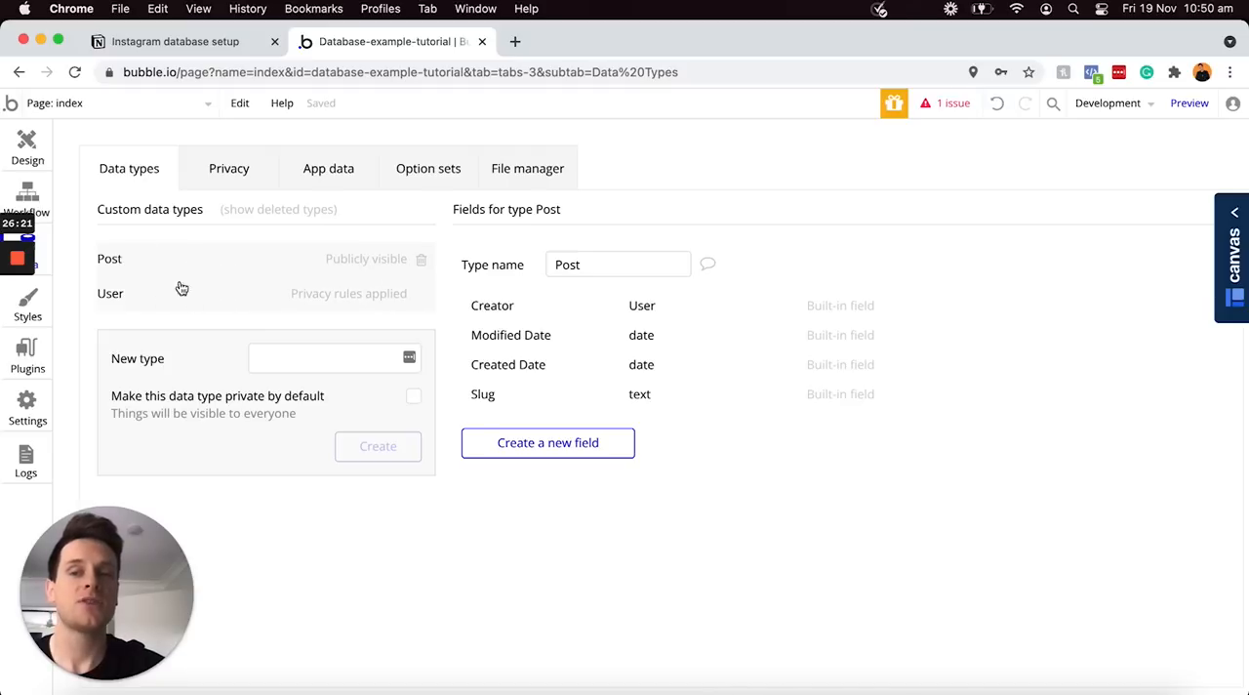
# Create a new custom data type named "Post-content", leaving it not private by default
pyautogui.click(284, 359)
pyautogui.write('Post')
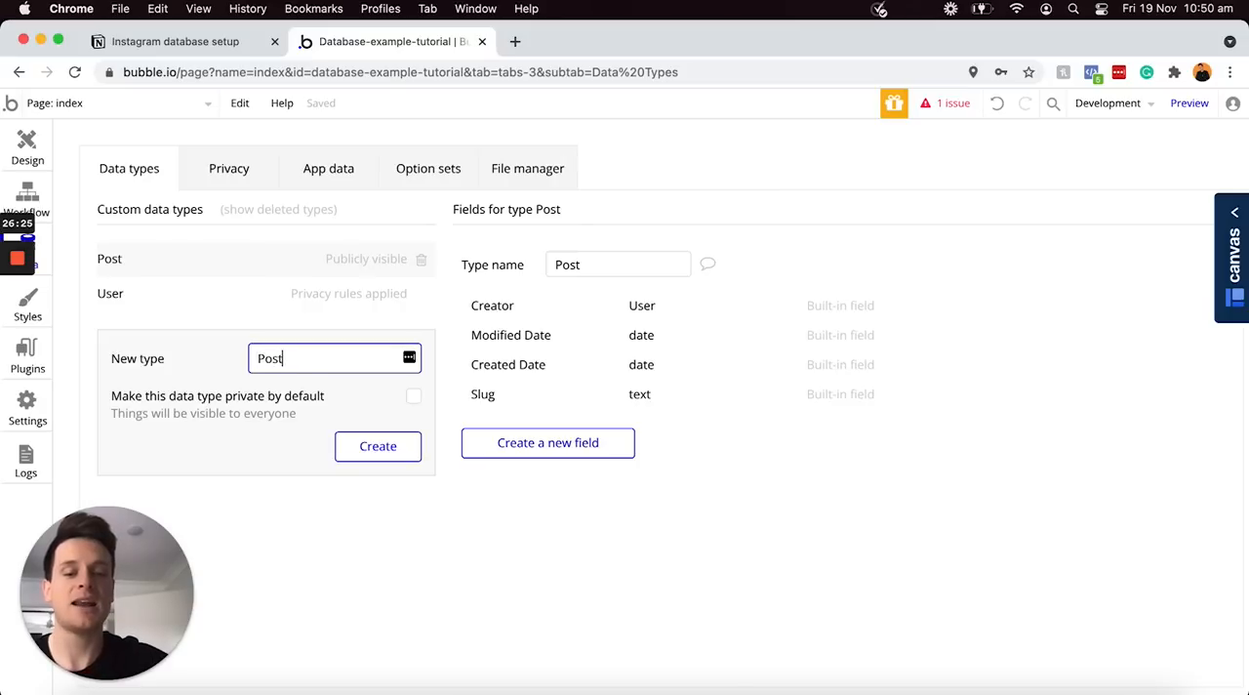
pyautogui.write('-content')
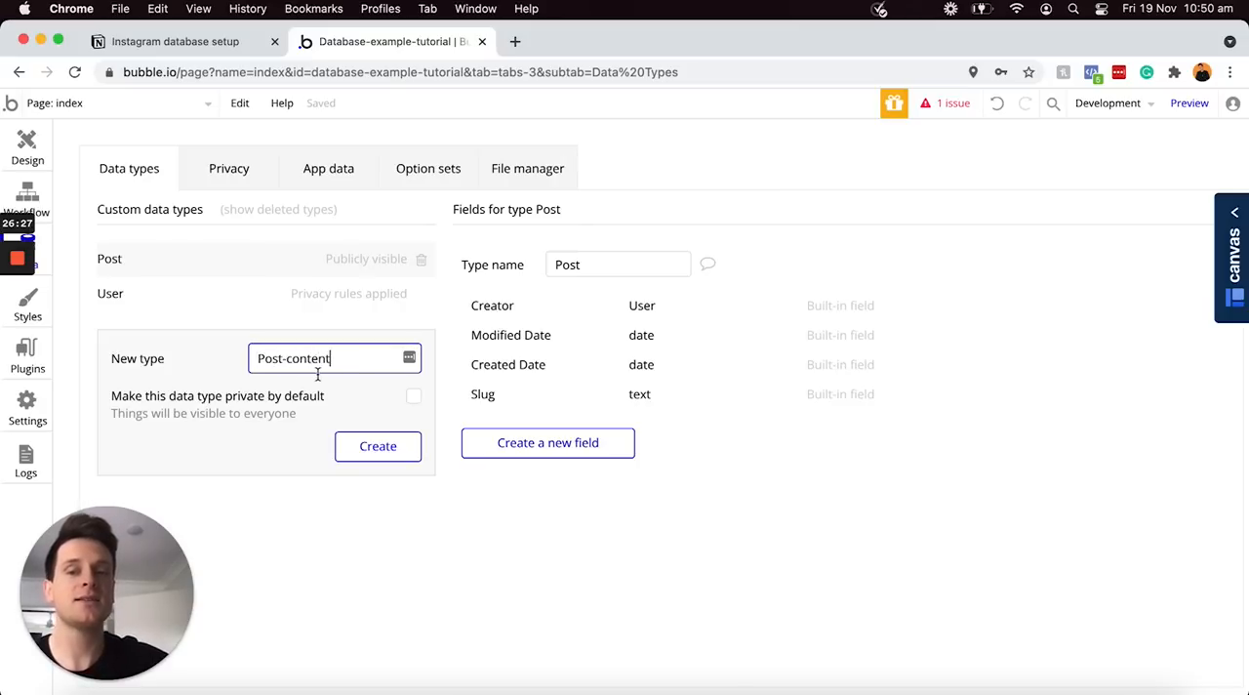
pyautogui.click(377, 447)
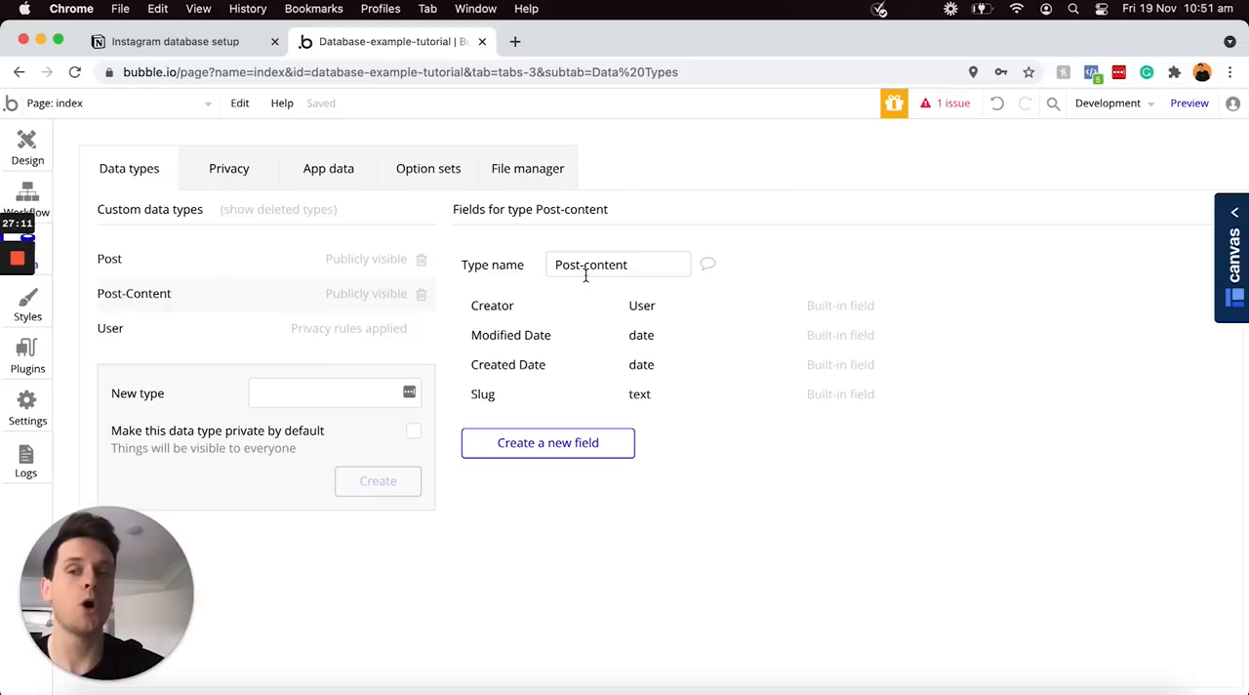
# Create a new custom data type named "Comment", leaving it not private by default
pyautogui.click(306, 387)
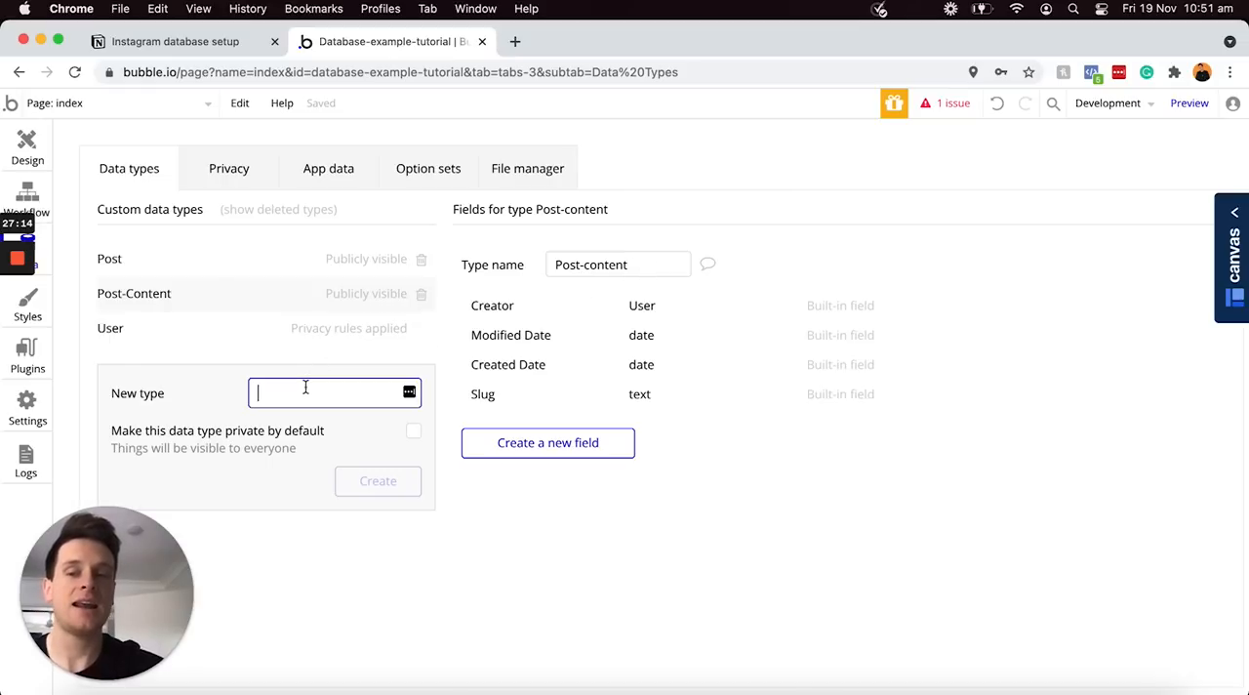
pyautogui.write('Comment')
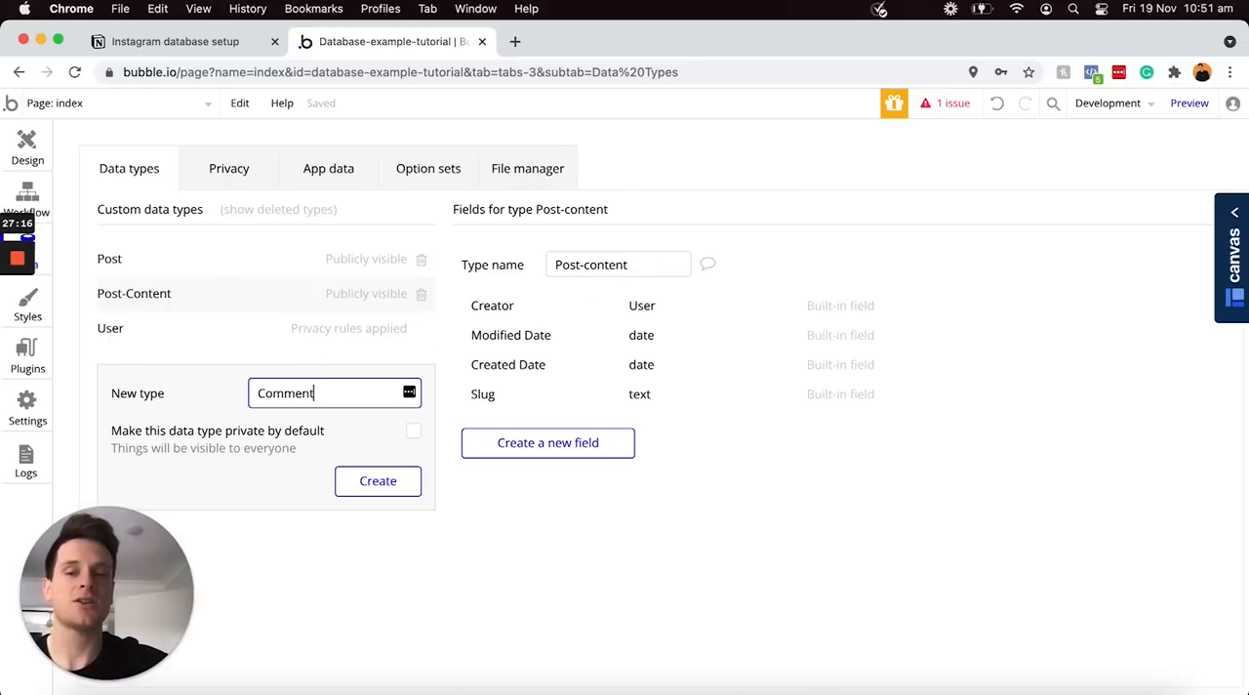
pyautogui.click(381, 488)
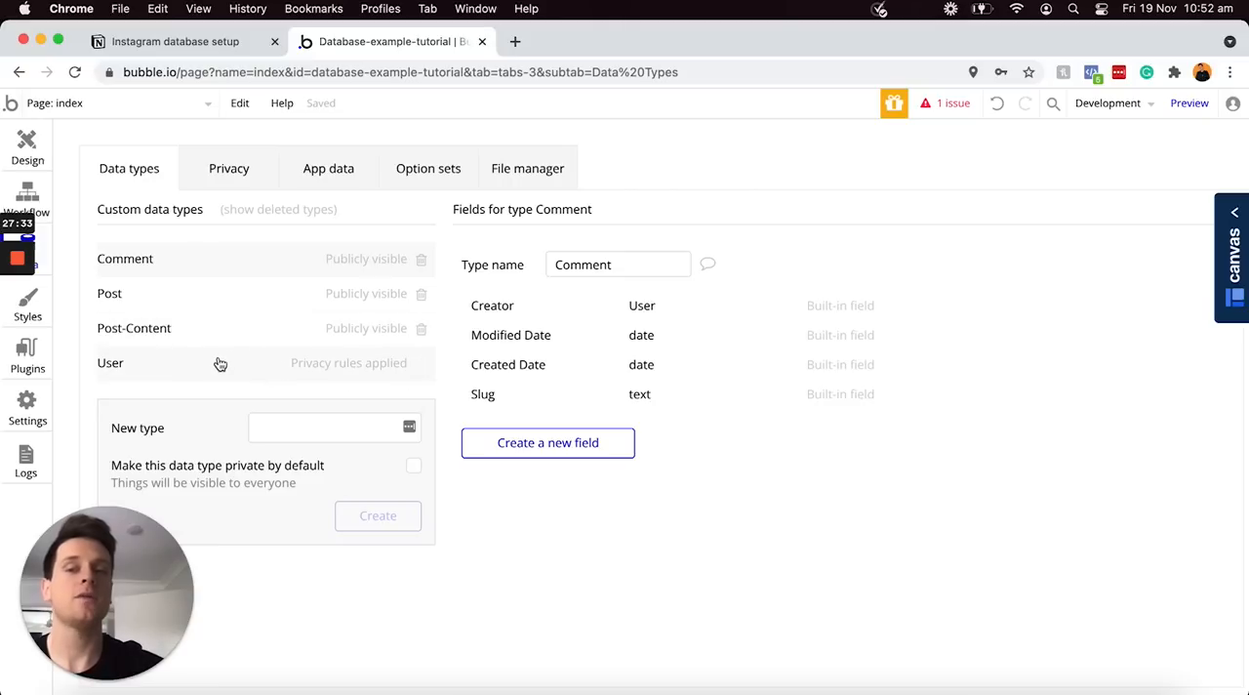
# Add a field named "Name" of type text to the User data type
pyautogui.click(151, 366)
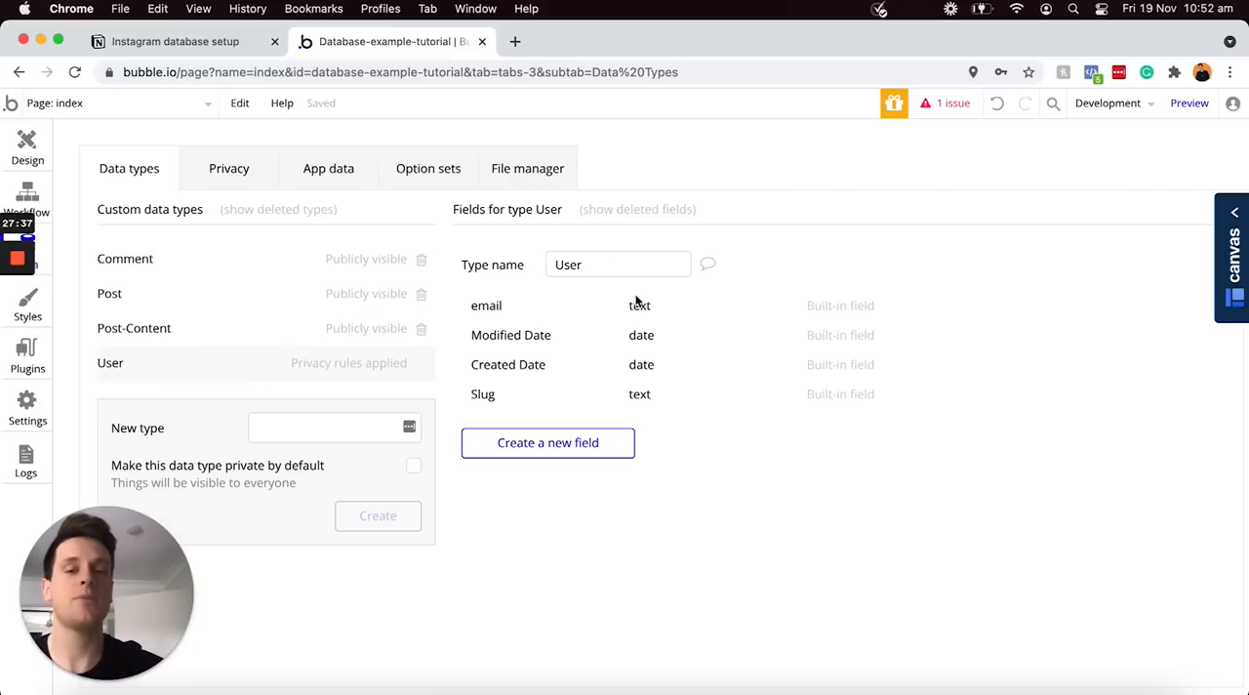
pyautogui.click(569, 446)
pyautogui.write('Name')
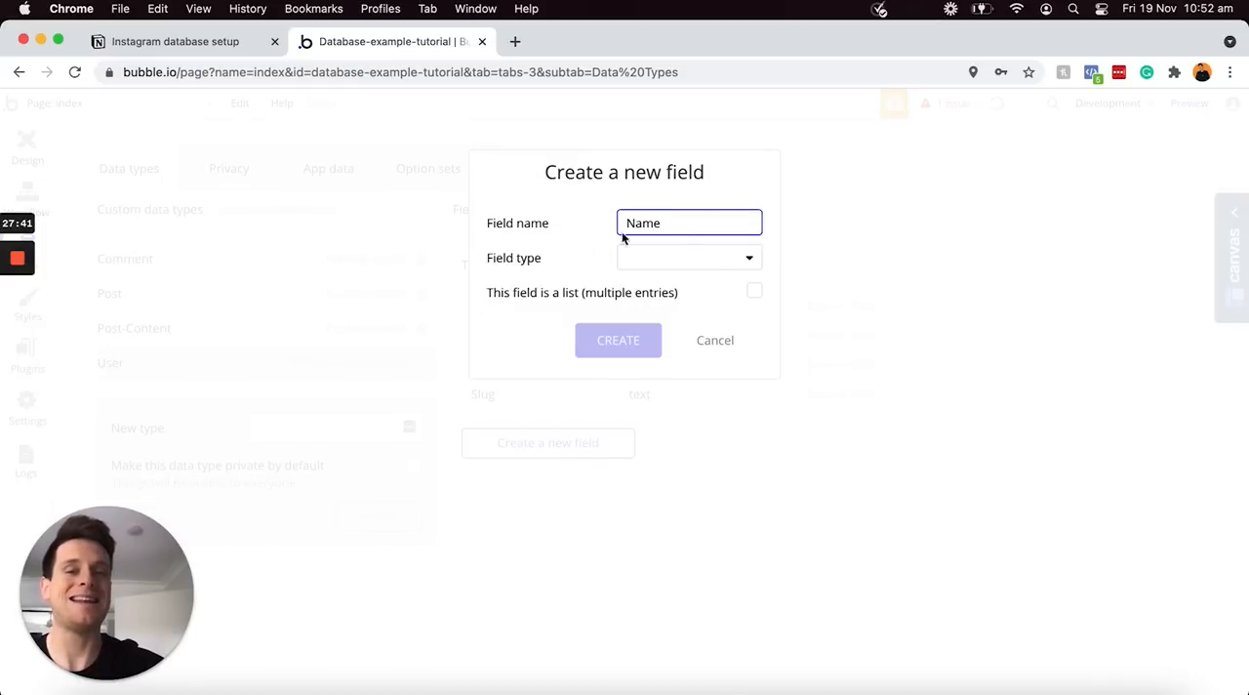
pyautogui.click(680, 259)
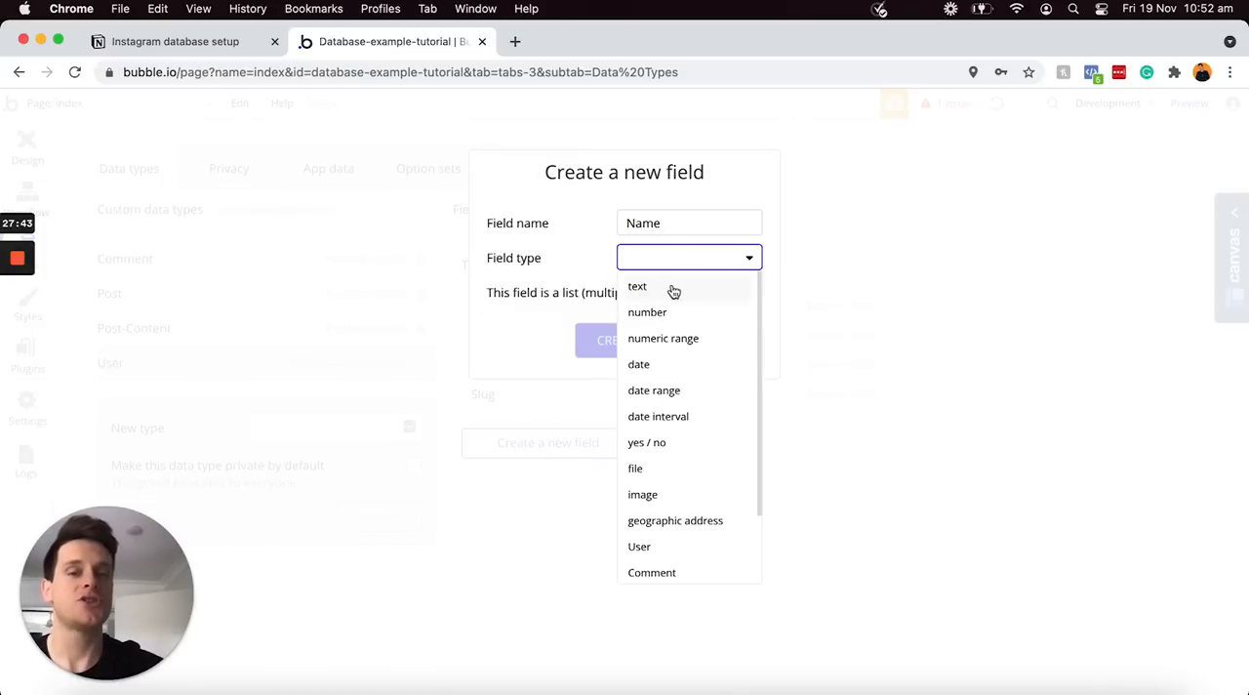
pyautogui.click(668, 289)
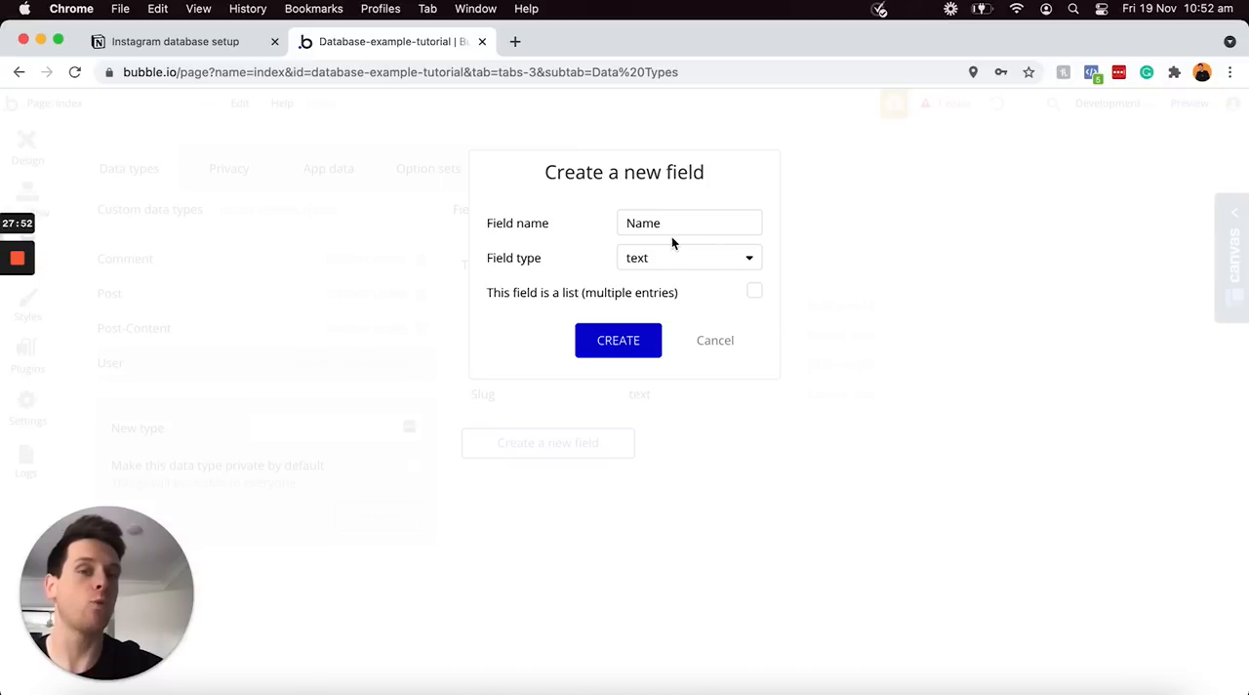
pyautogui.click(625, 340)
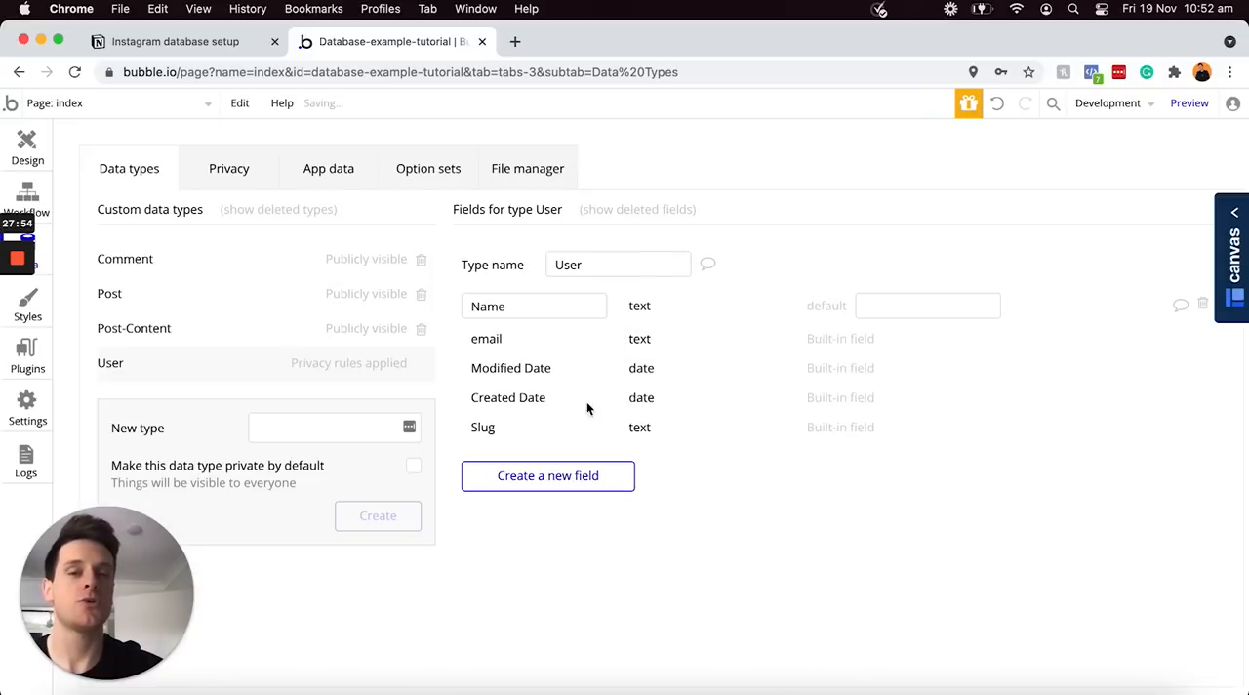
# Add a field named "Bio" of type text to the User data type
pyautogui.click(566, 475)
pyautogui.write('Bio')
pyautogui.click(661, 268)
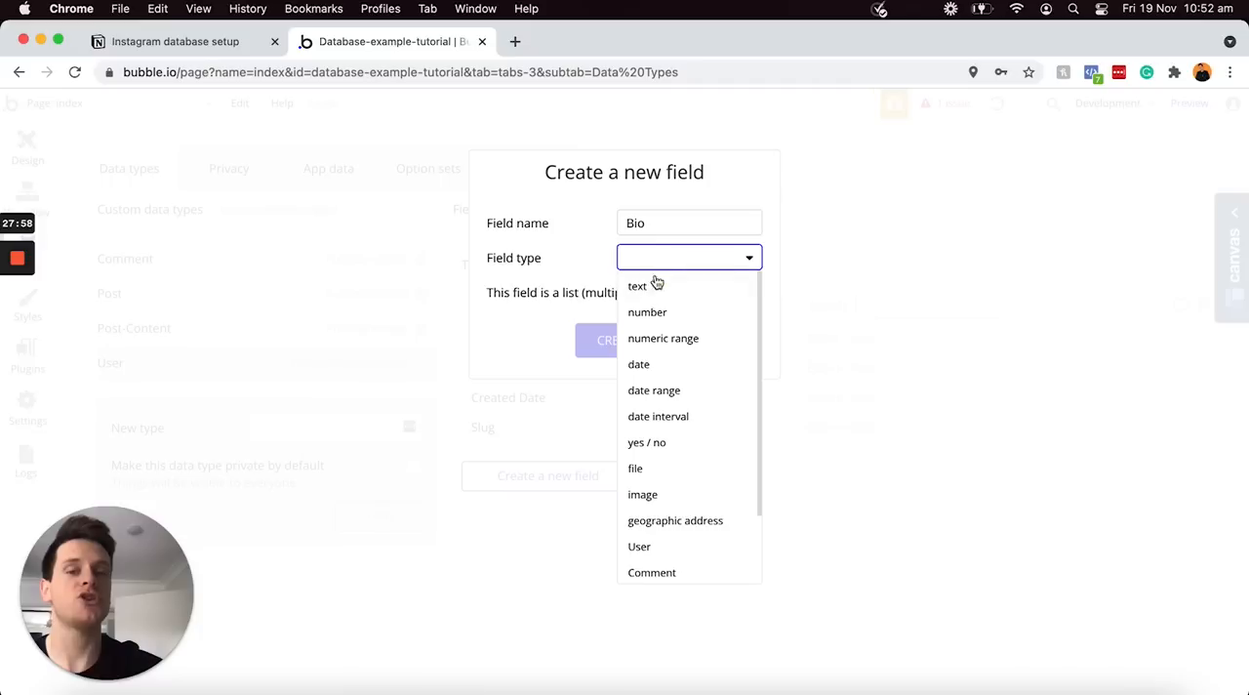
pyautogui.click(652, 287)
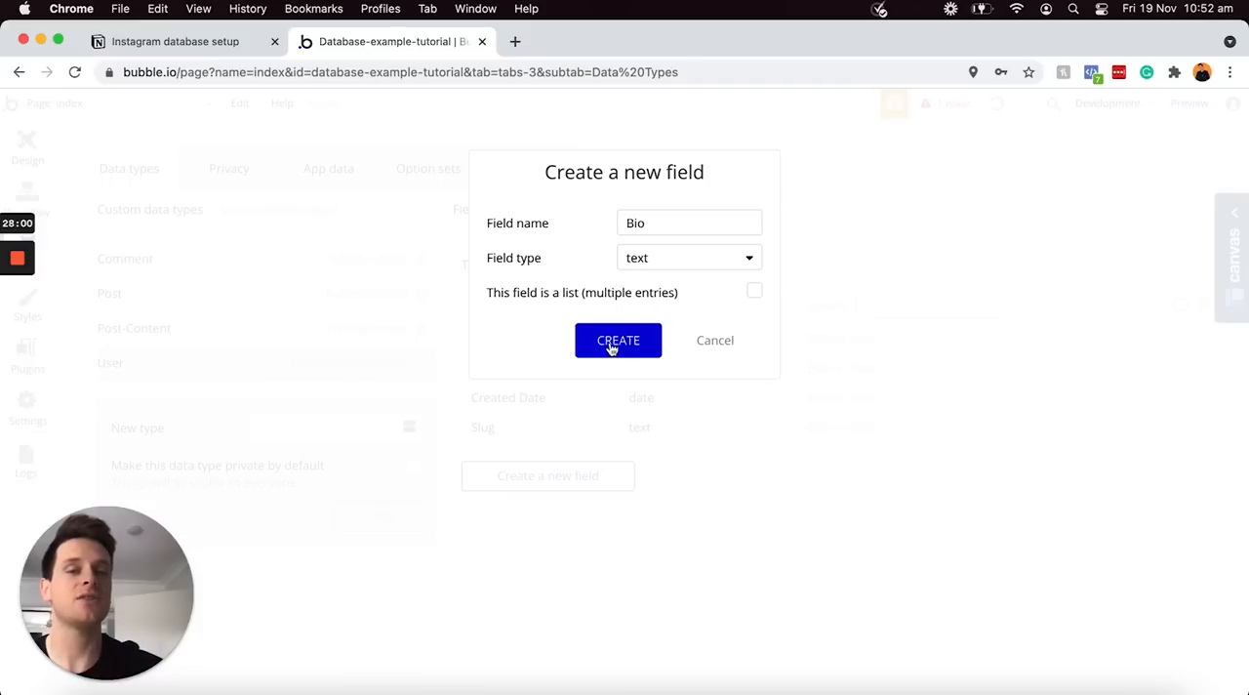
pyautogui.click(611, 348)
# Add a field named "Handle" of type text to the User data type
pyautogui.click(540, 510)
pyautogui.write('Handle')
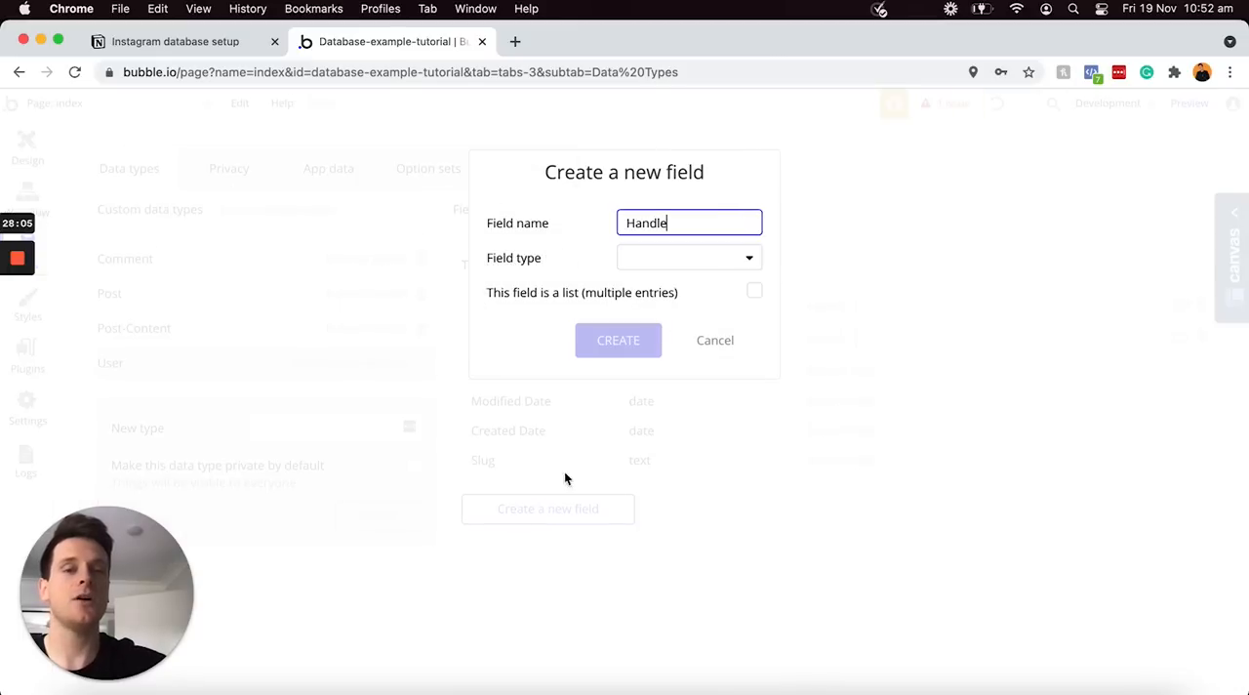
pyautogui.click(697, 265)
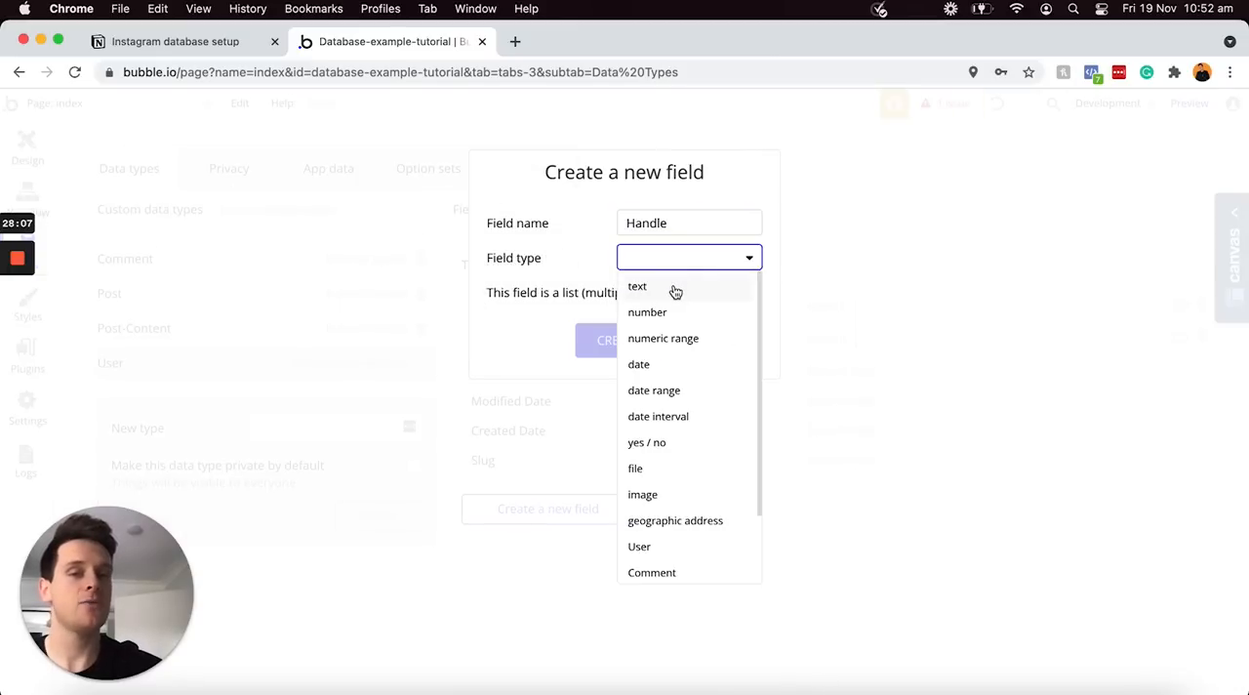
pyautogui.click(675, 287)
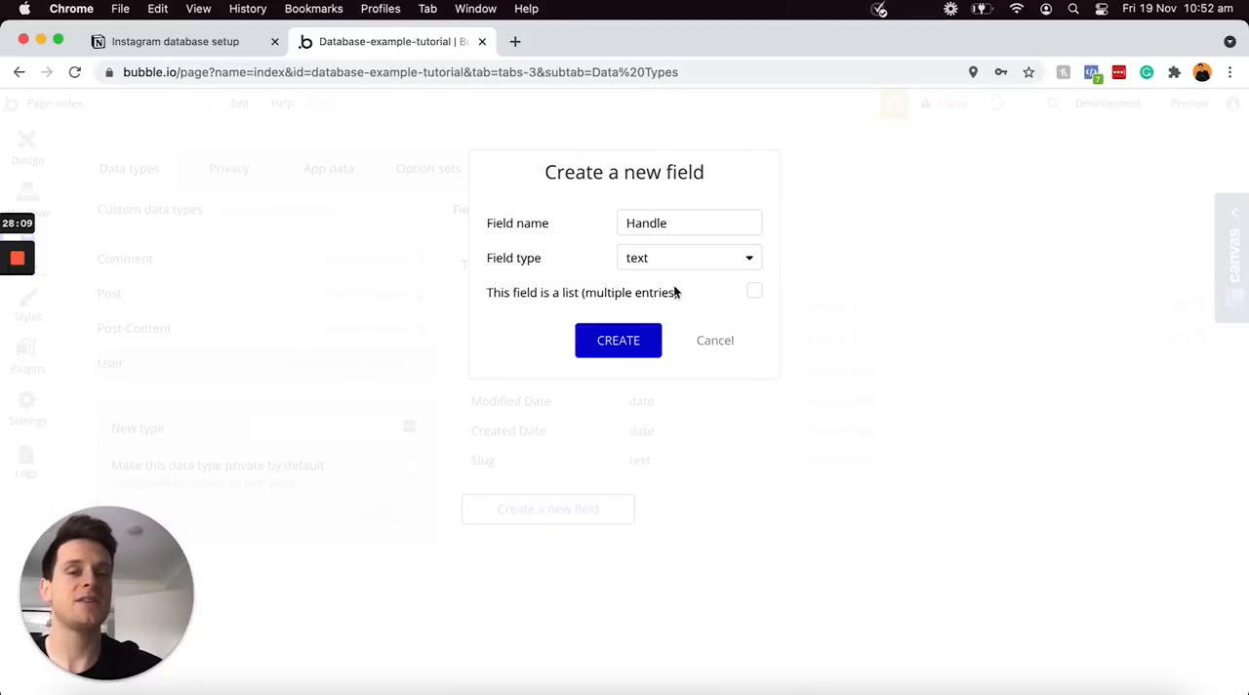
pyautogui.click(634, 341)
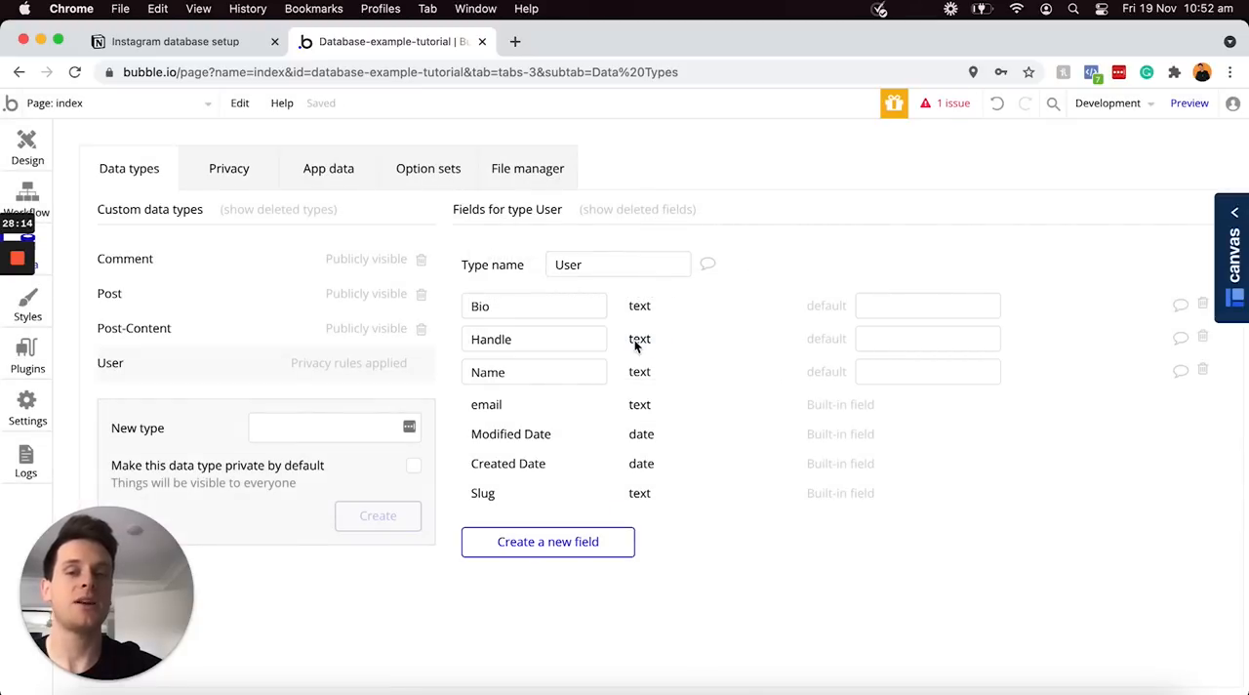
# Check the User items in the Notion plan, return to Bubble and add a "Profile-photo" field of type image to the User data type
pyautogui.click(170, 40)
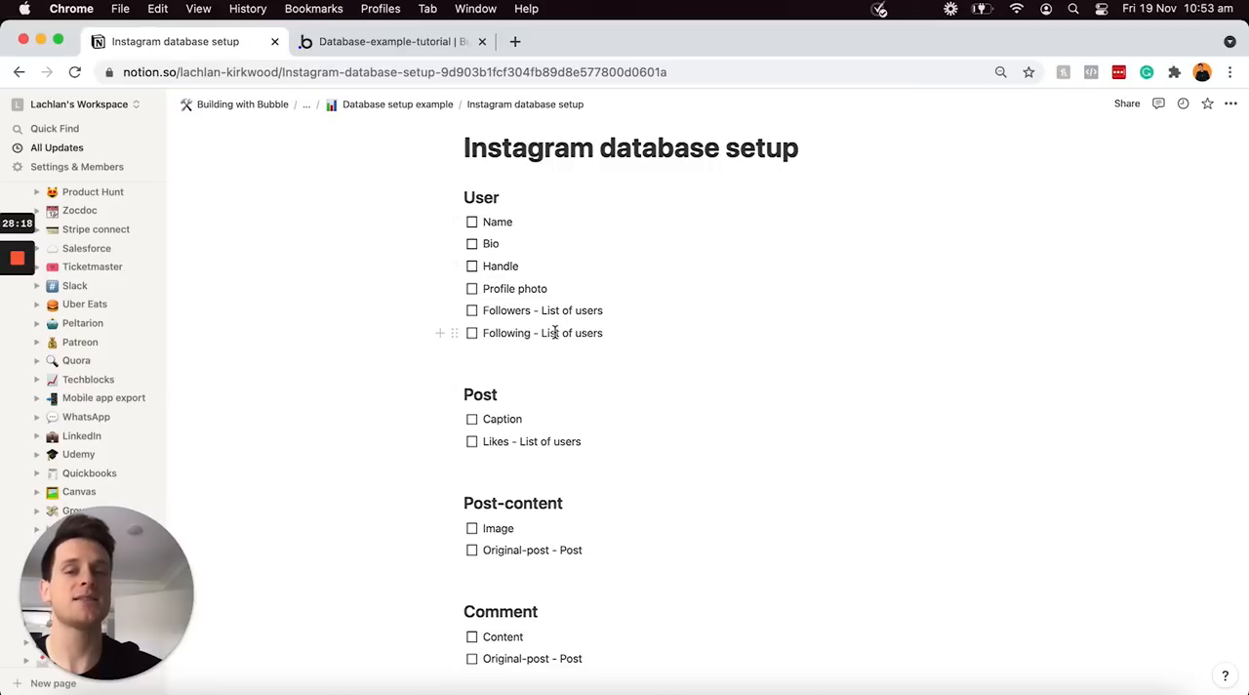
pyautogui.click(402, 46)
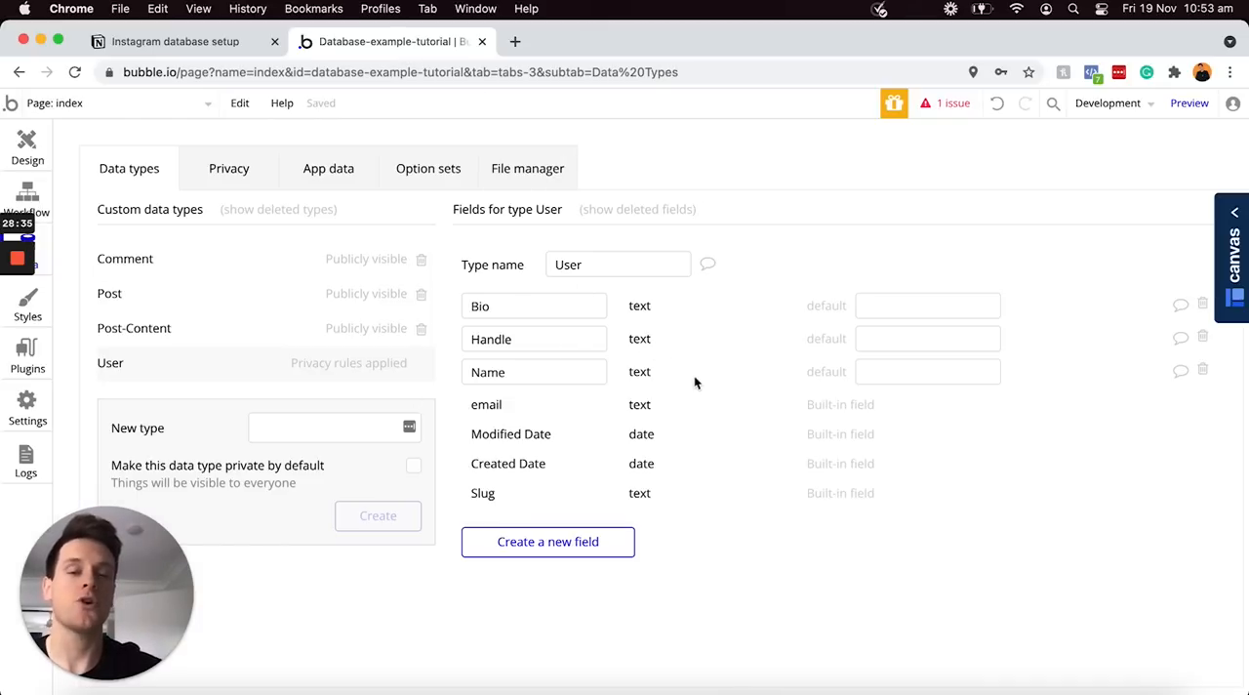
pyautogui.click(553, 543)
pyautogui.write('Profile-photo')
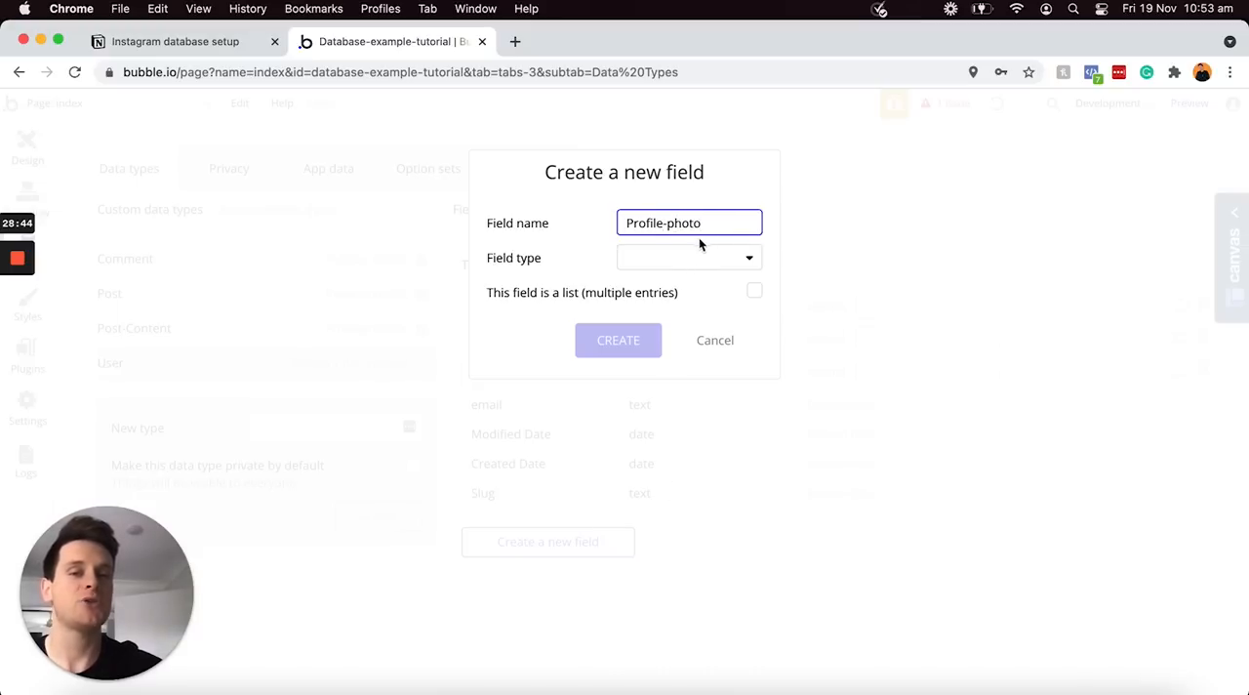
pyautogui.click(659, 261)
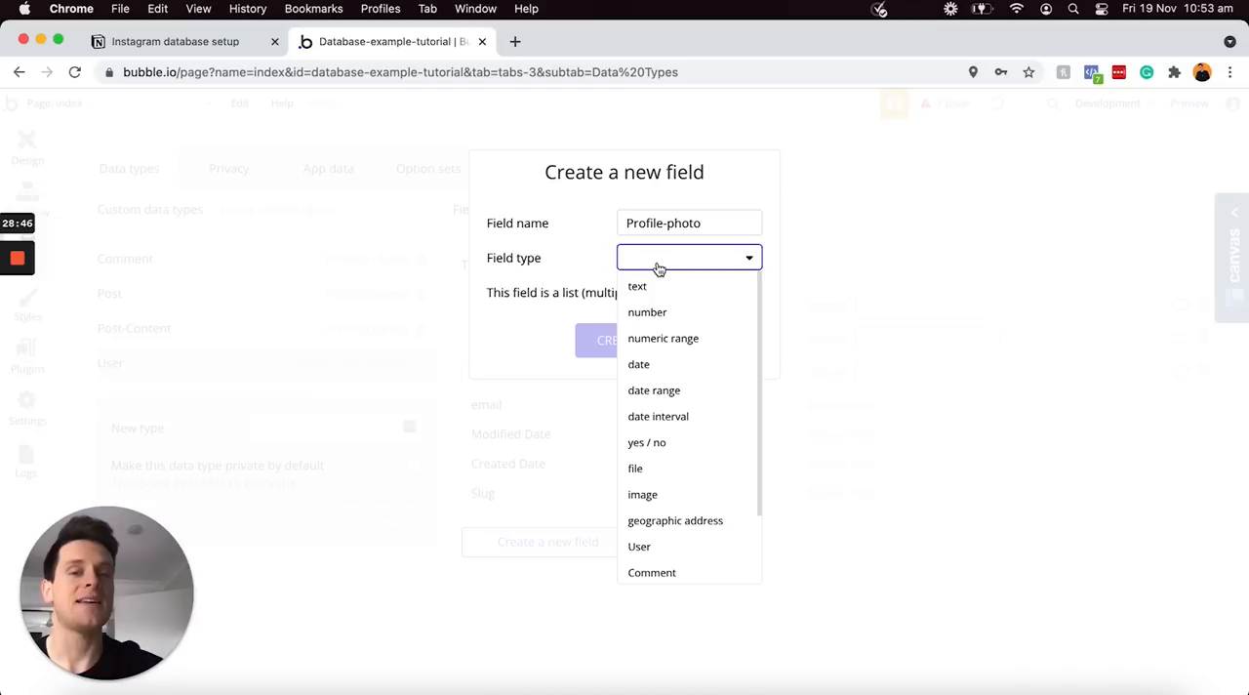
pyautogui.click(644, 497)
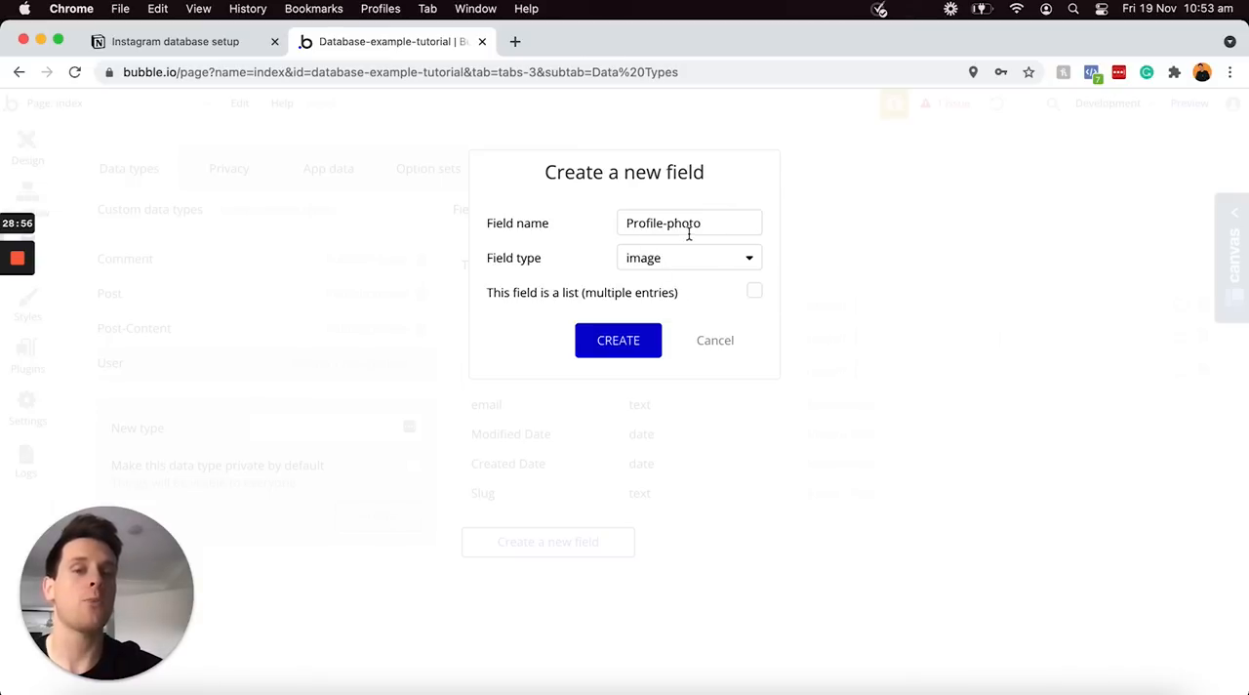
pyautogui.click(613, 341)
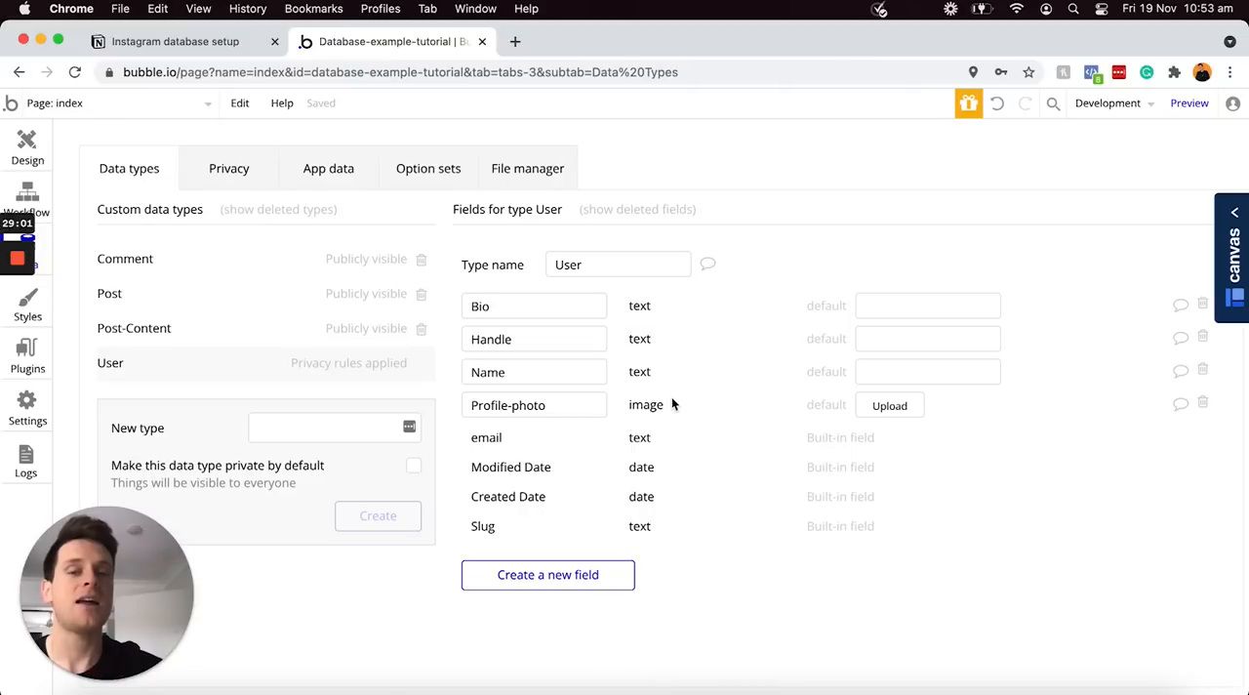
# Add a field named "Followers" to the User data type as a list of type User
pyautogui.click(586, 576)
pyautogui.write('Followers')
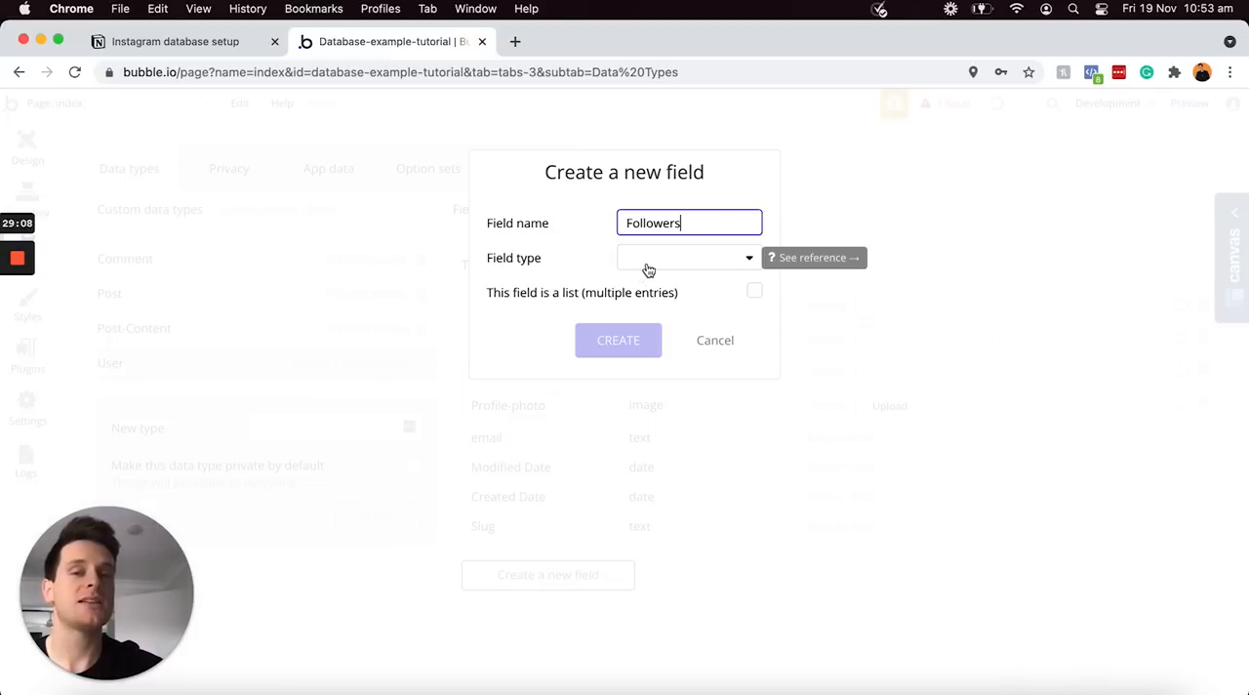
pyautogui.click(647, 264)
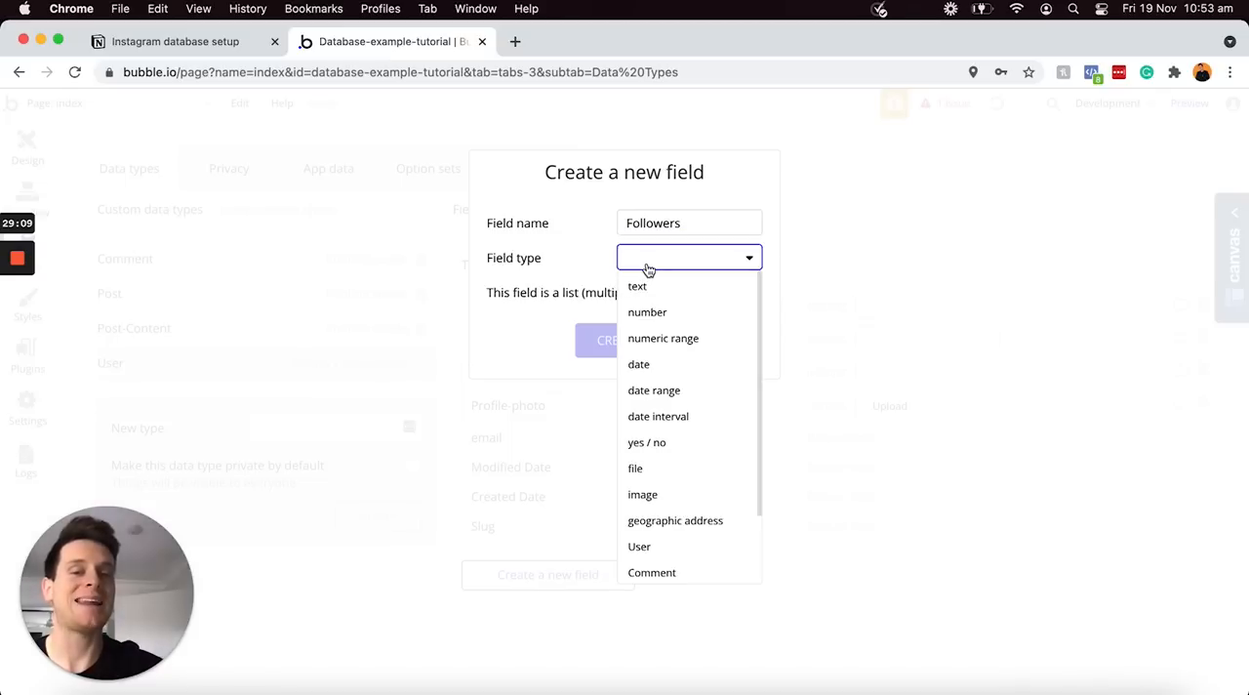
pyautogui.click(660, 551)
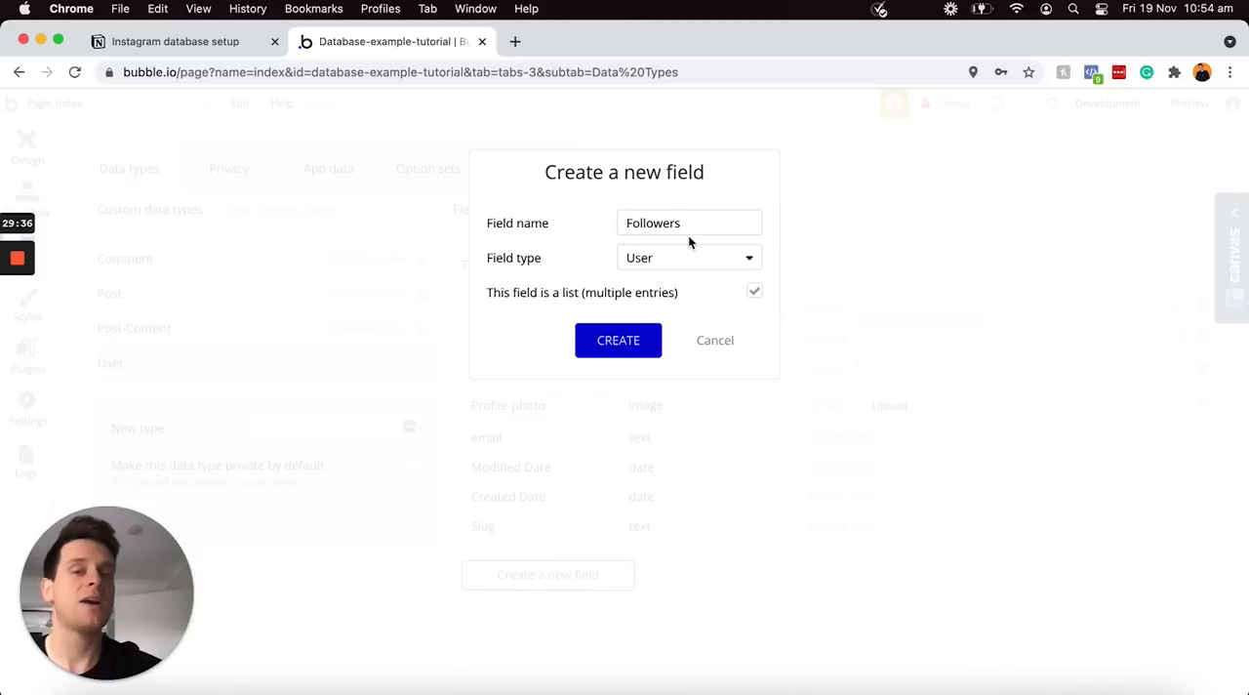
pyautogui.click(618, 340)
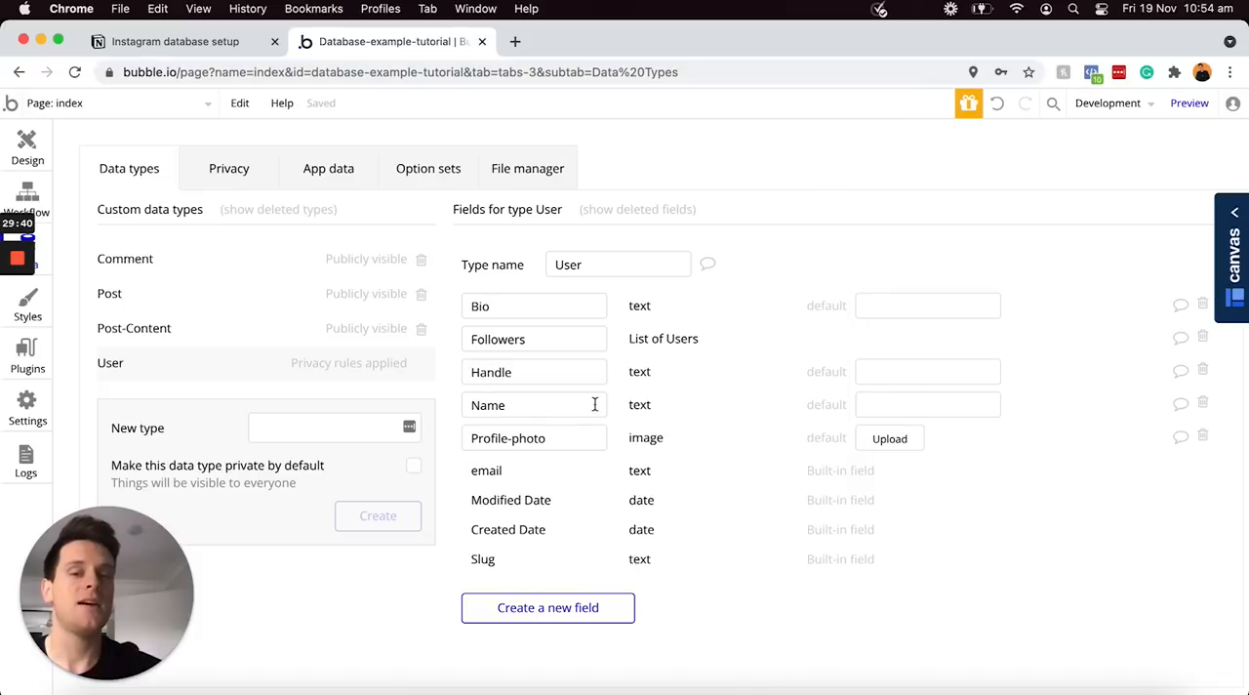
# Add a field named "Following" to the User data type as a list of type User
pyautogui.click(532, 609)
pyautogui.write('Following')
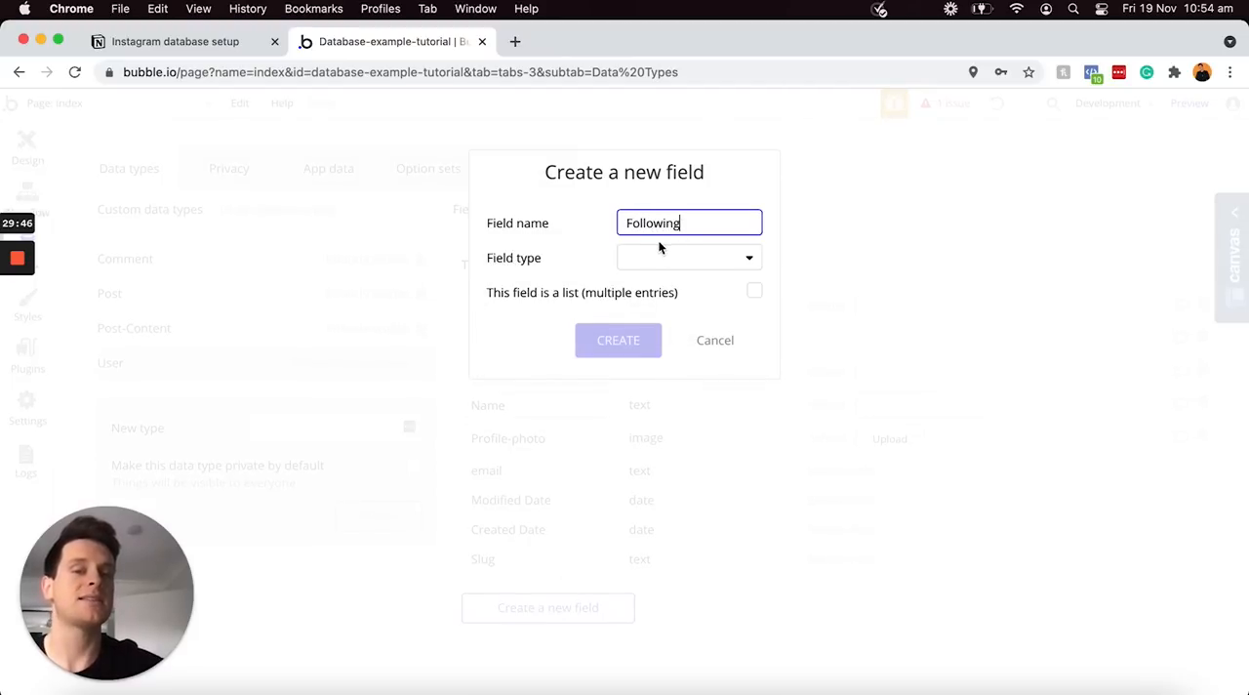
pyautogui.click(686, 254)
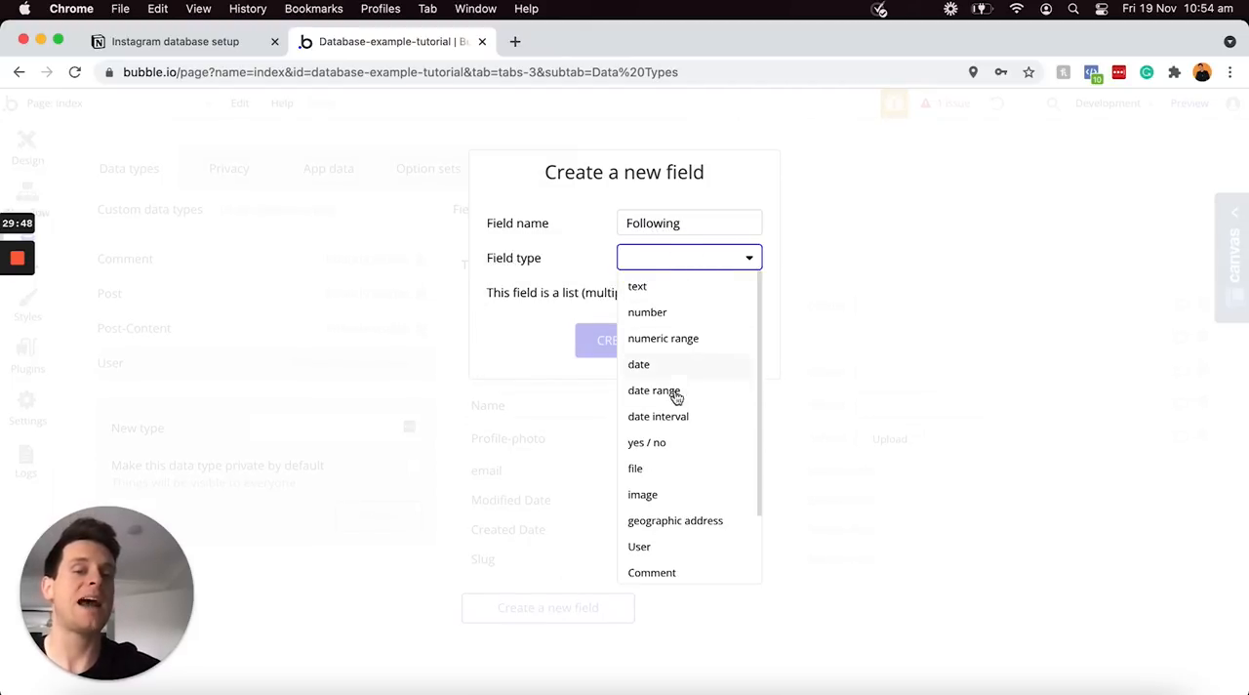
pyautogui.click(647, 548)
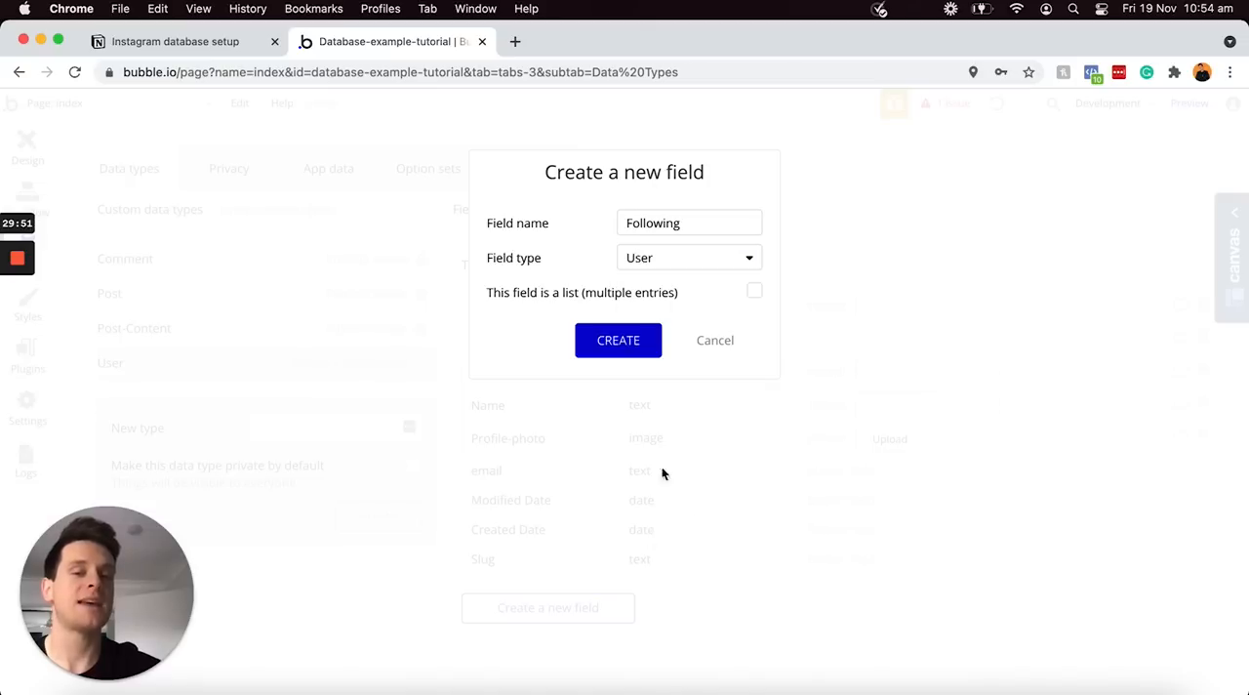
pyautogui.click(754, 293)
pyautogui.click(620, 342)
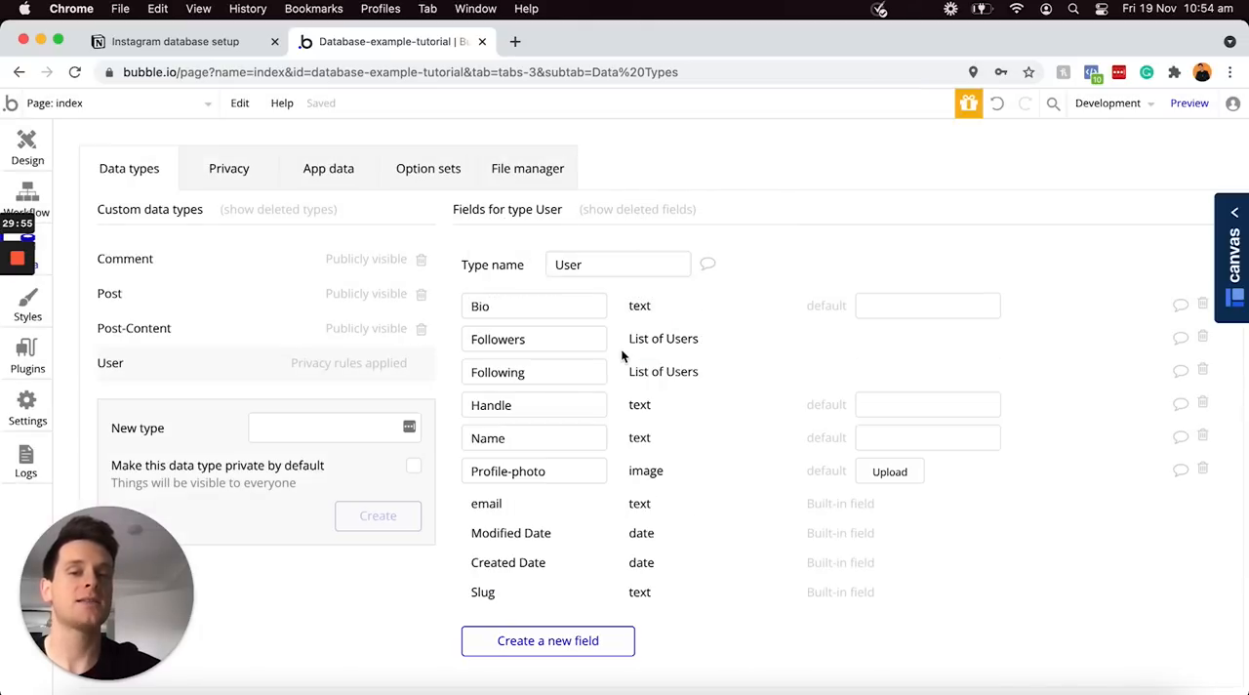
# Switch to the Notion plan and tick off all six User items, from Name through Following
pyautogui.click(185, 42)
pyautogui.moveTo(613, 336); pyautogui.dragTo(446, 227)
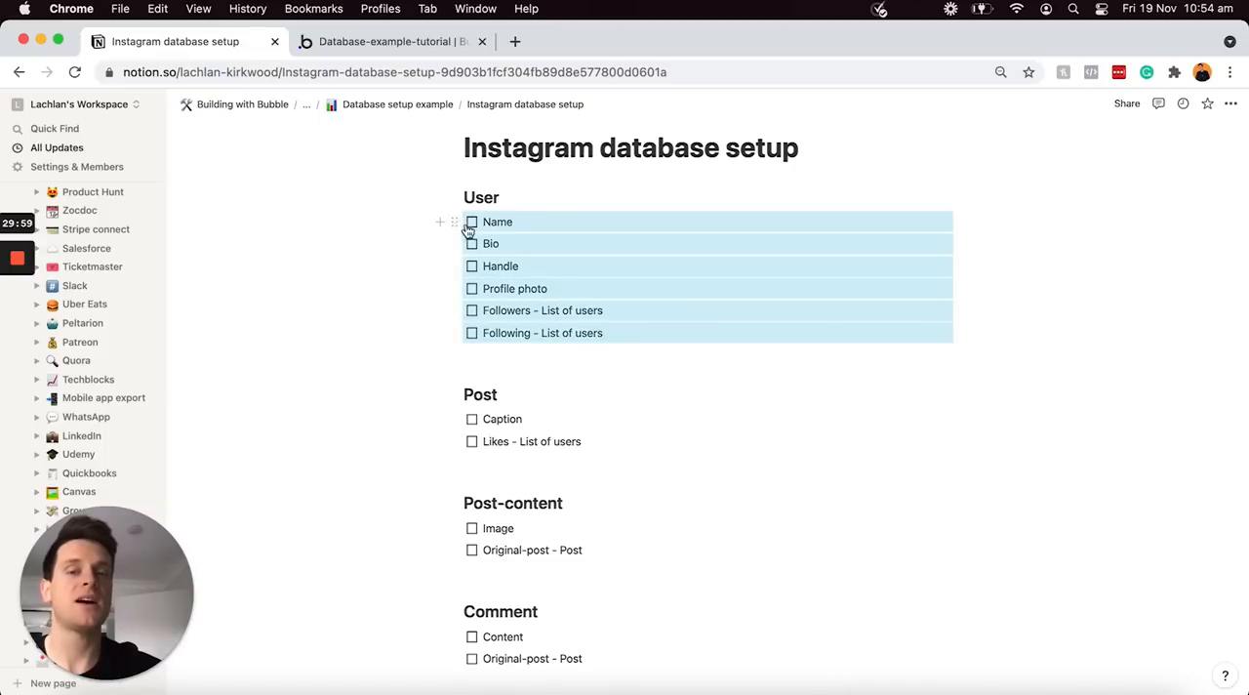
pyautogui.click(471, 223)
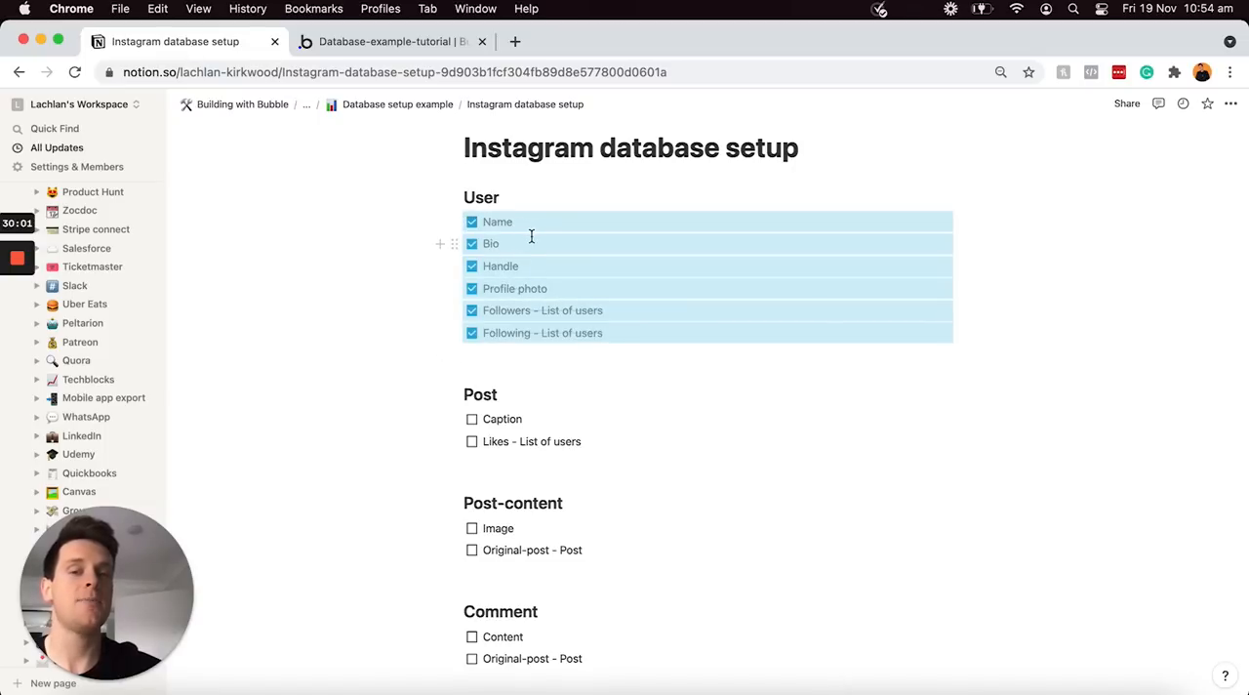
pyautogui.click(535, 412)
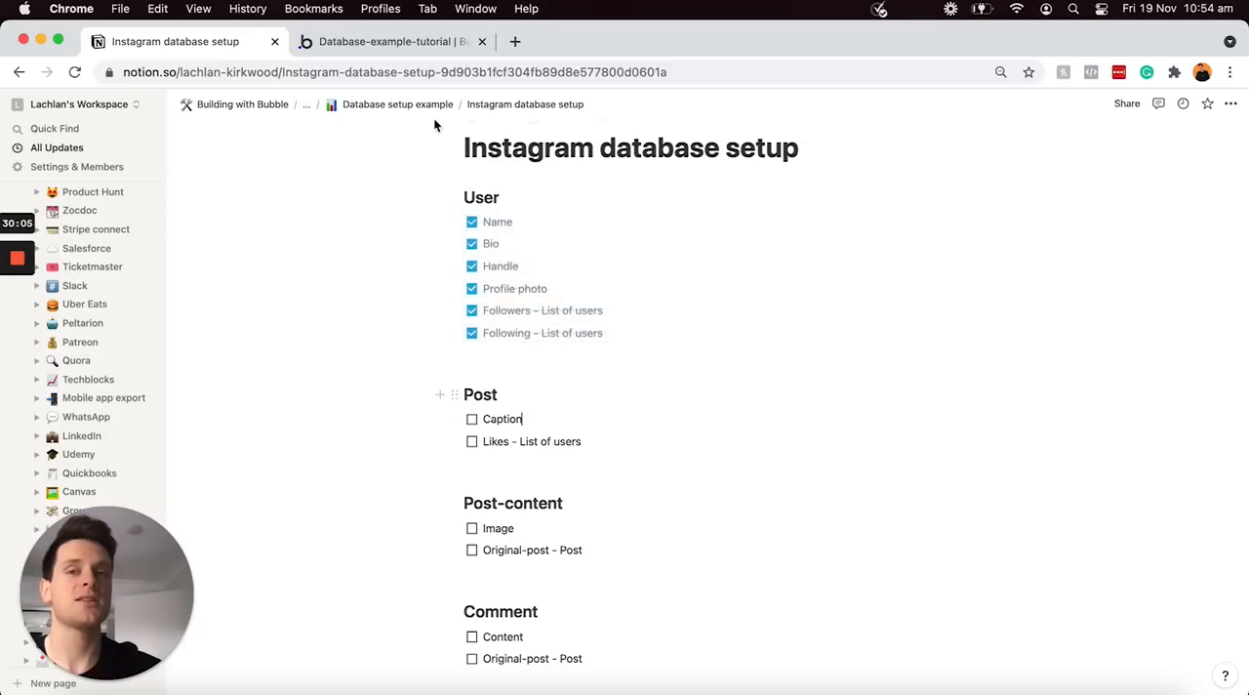
# Return to Bubble and add a field named "Caption" of type text to the Post data type
pyautogui.click(424, 47)
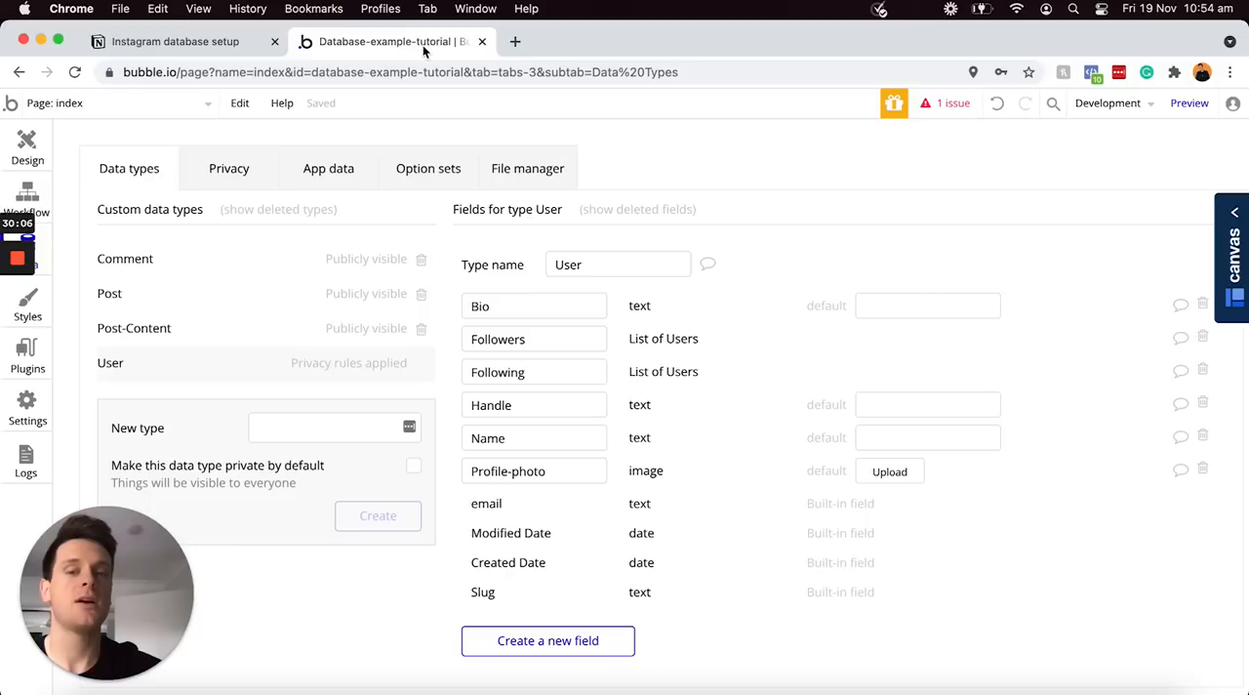
pyautogui.click(221, 293)
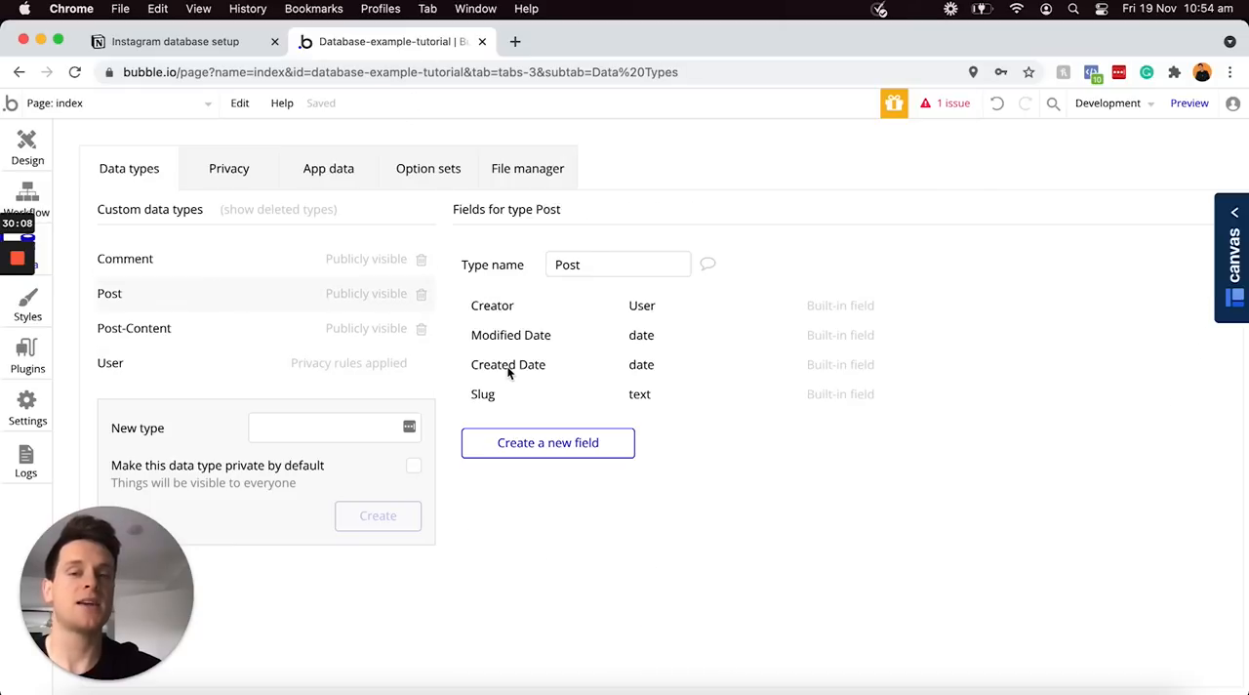
pyautogui.click(549, 442)
pyautogui.write('Caption')
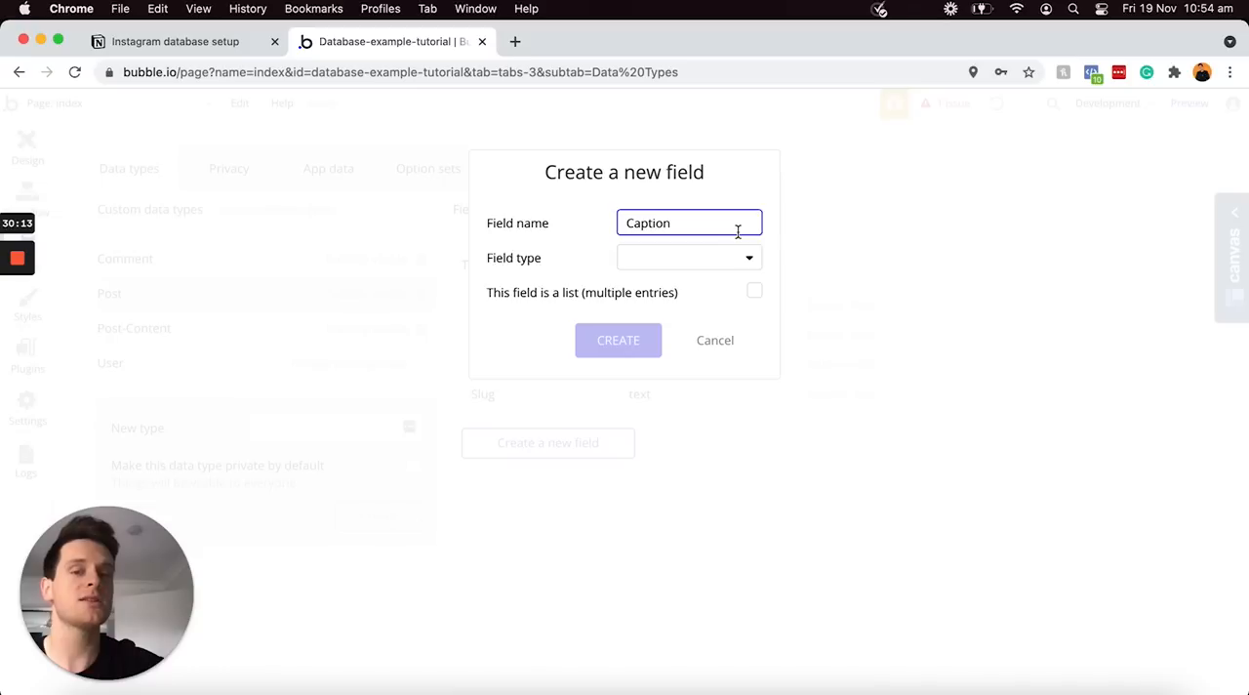
pyautogui.click(725, 262)
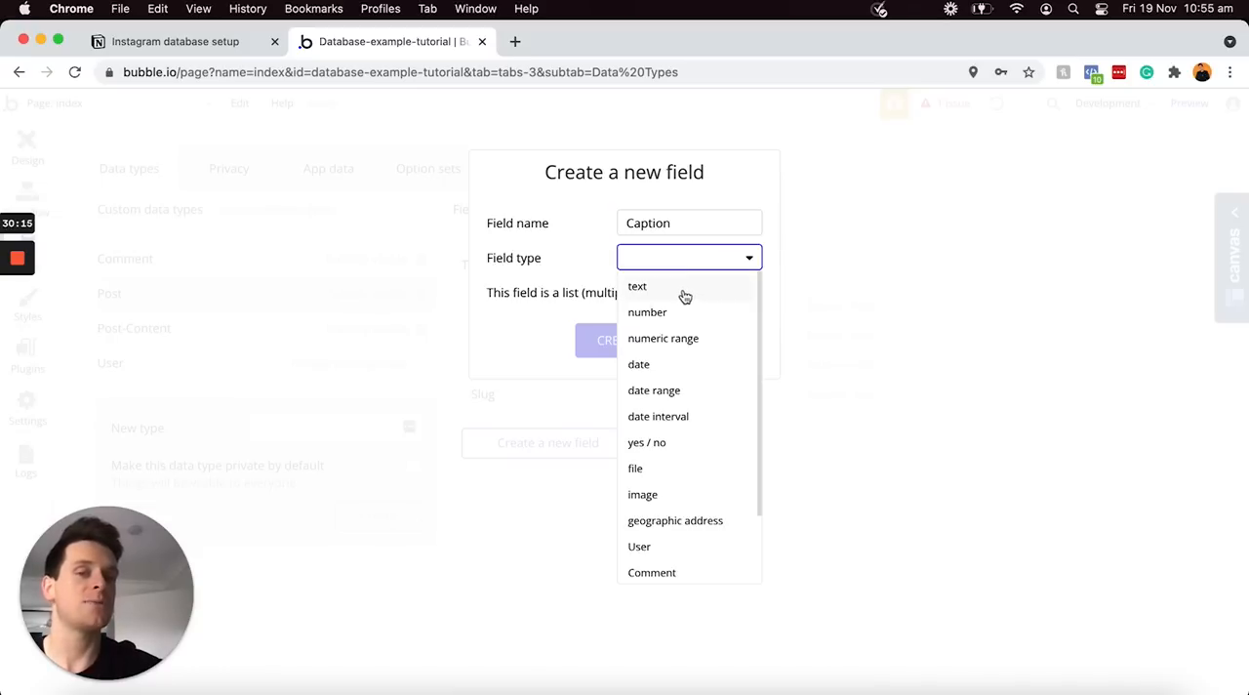
pyautogui.click(686, 290)
pyautogui.click(621, 337)
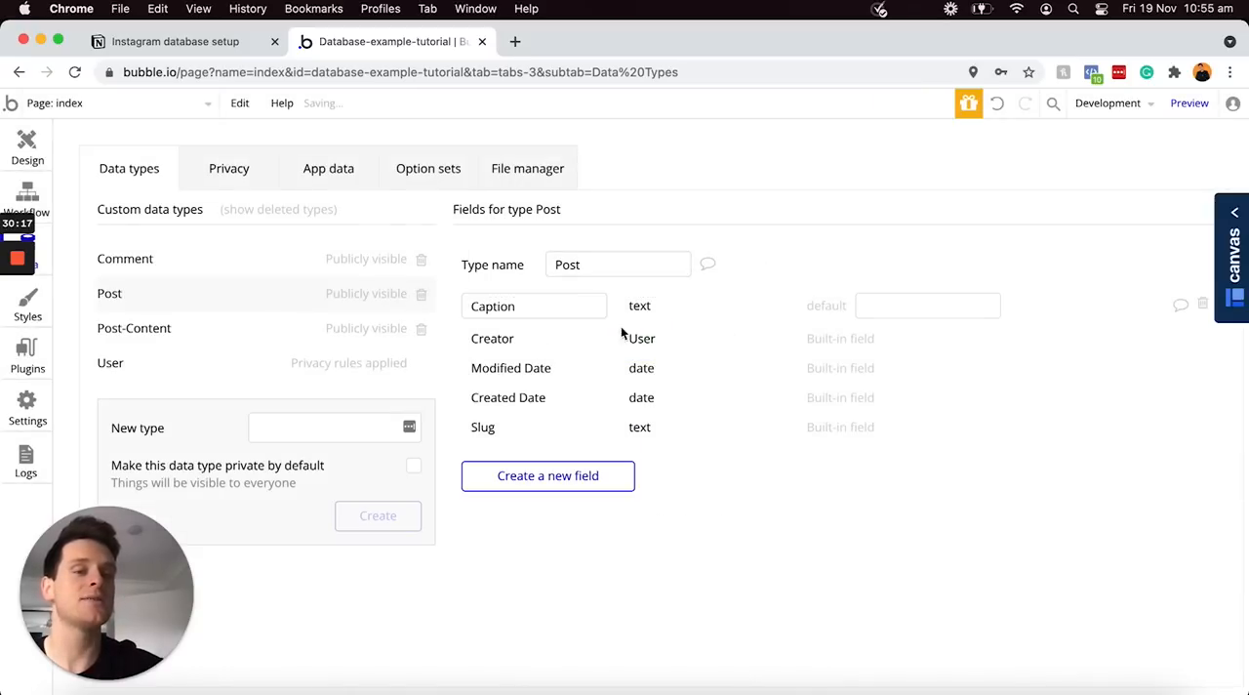
# Add a field named "Likes" to the Post data type as a list of type User
pyautogui.click(536, 475)
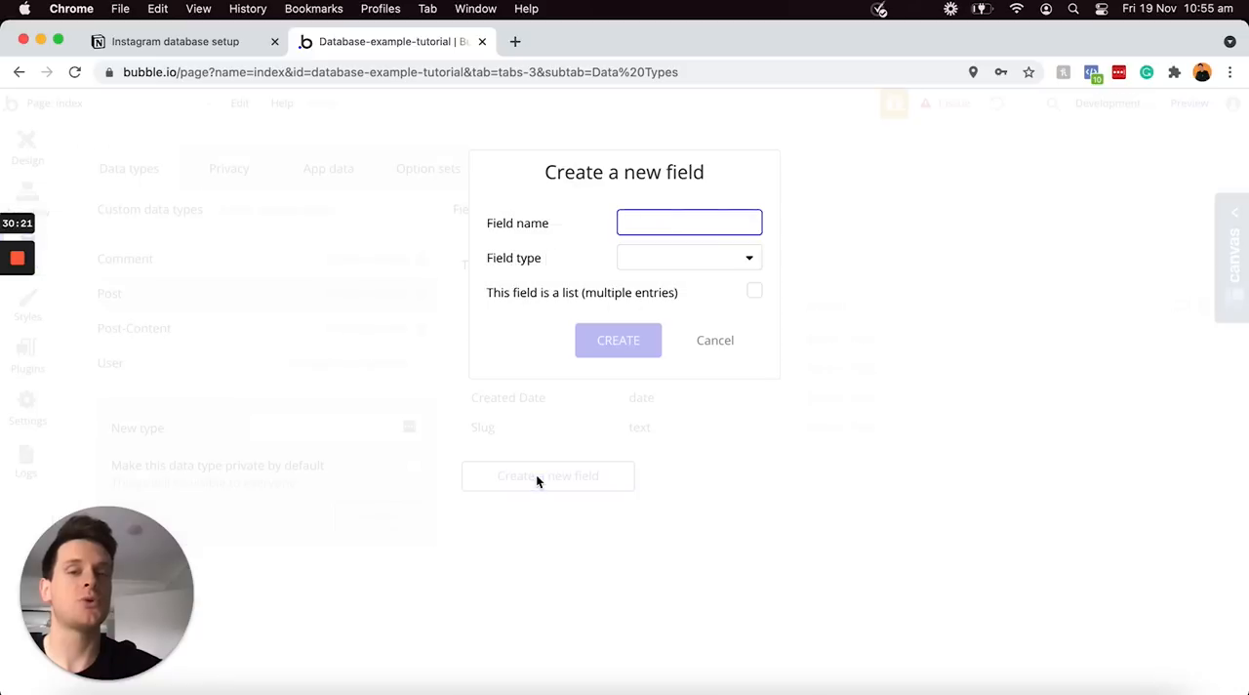
pyautogui.write('Likes')
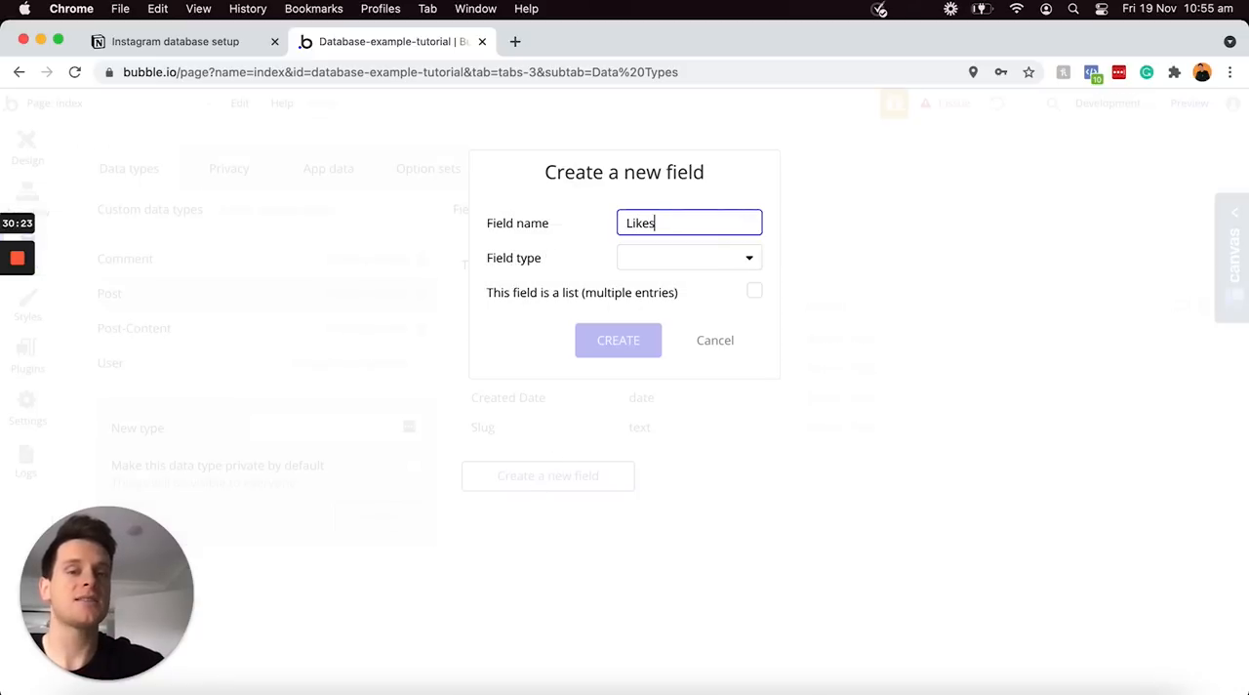
pyautogui.click(677, 265)
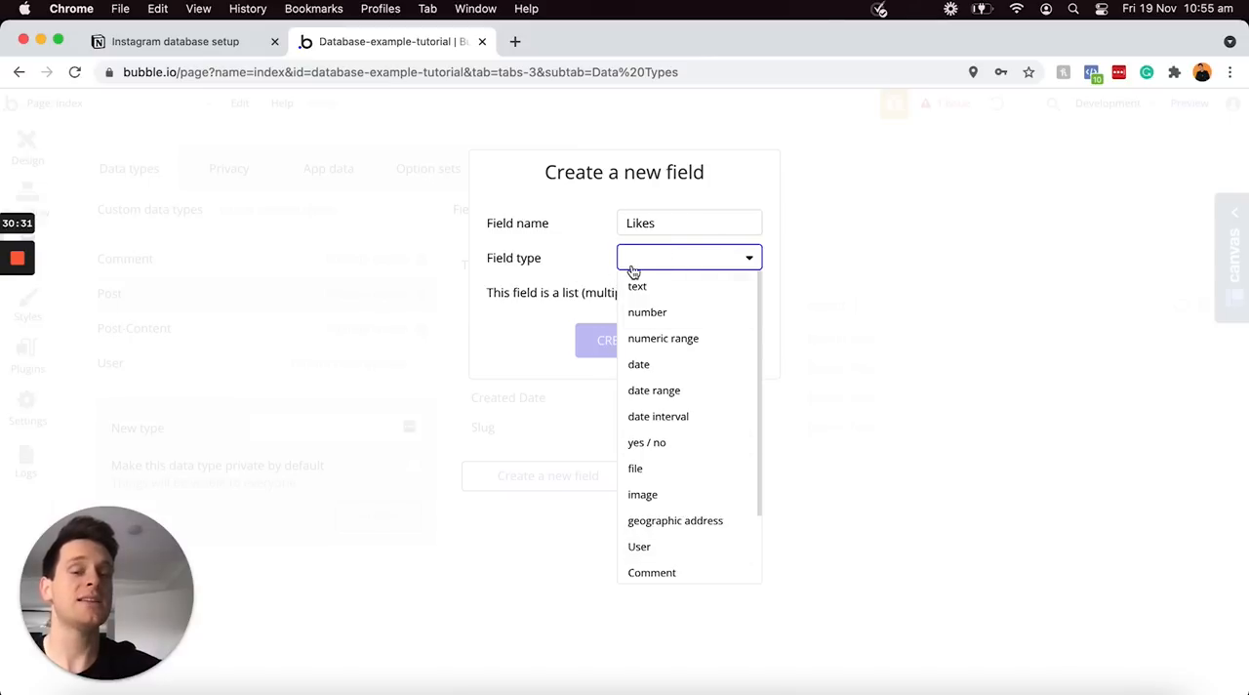
pyautogui.click(661, 552)
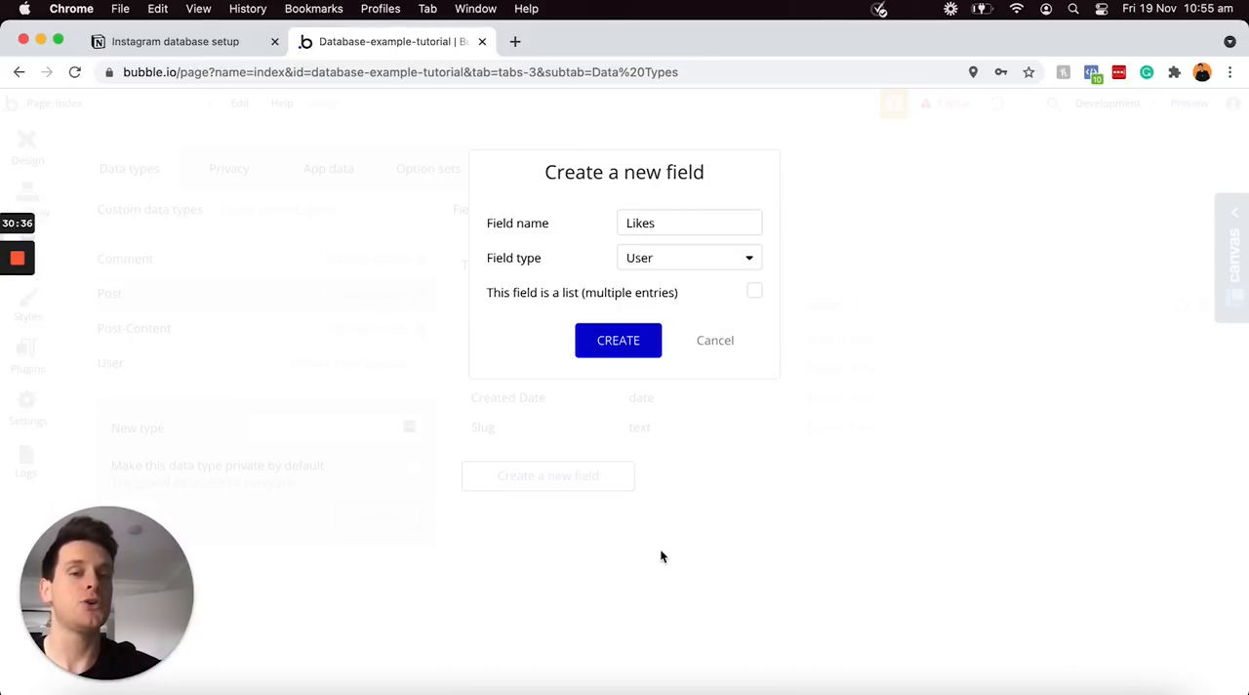
pyautogui.click(756, 293)
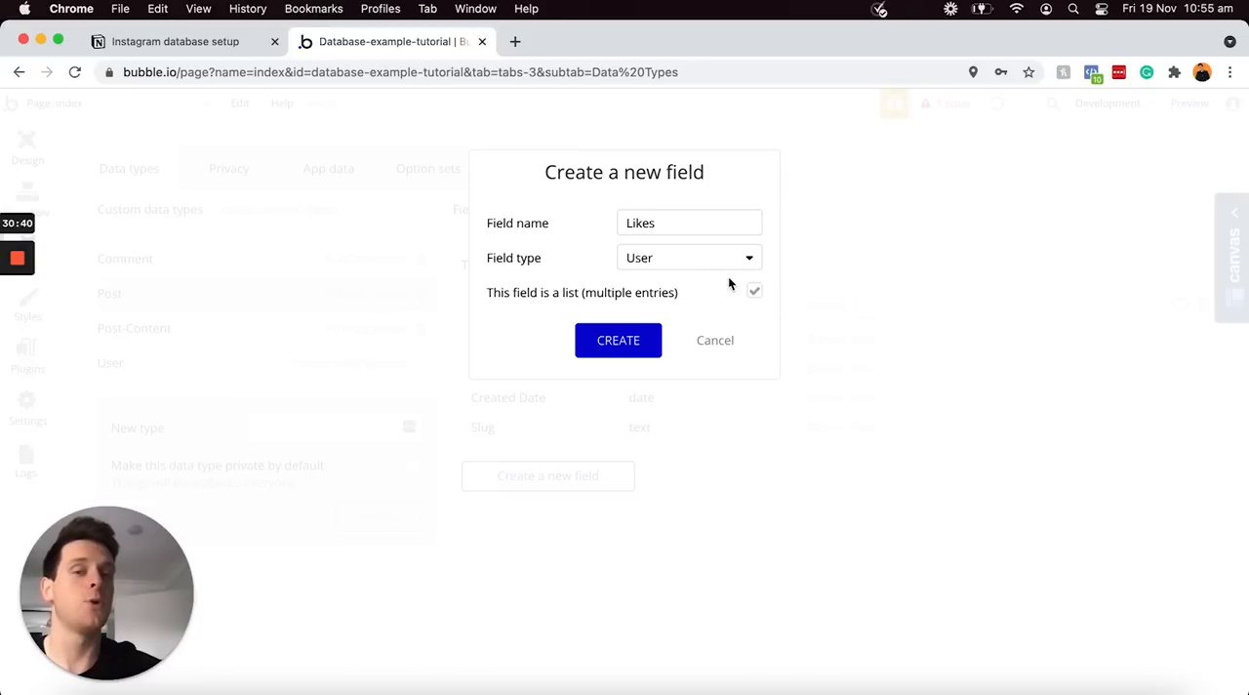
pyautogui.click(619, 341)
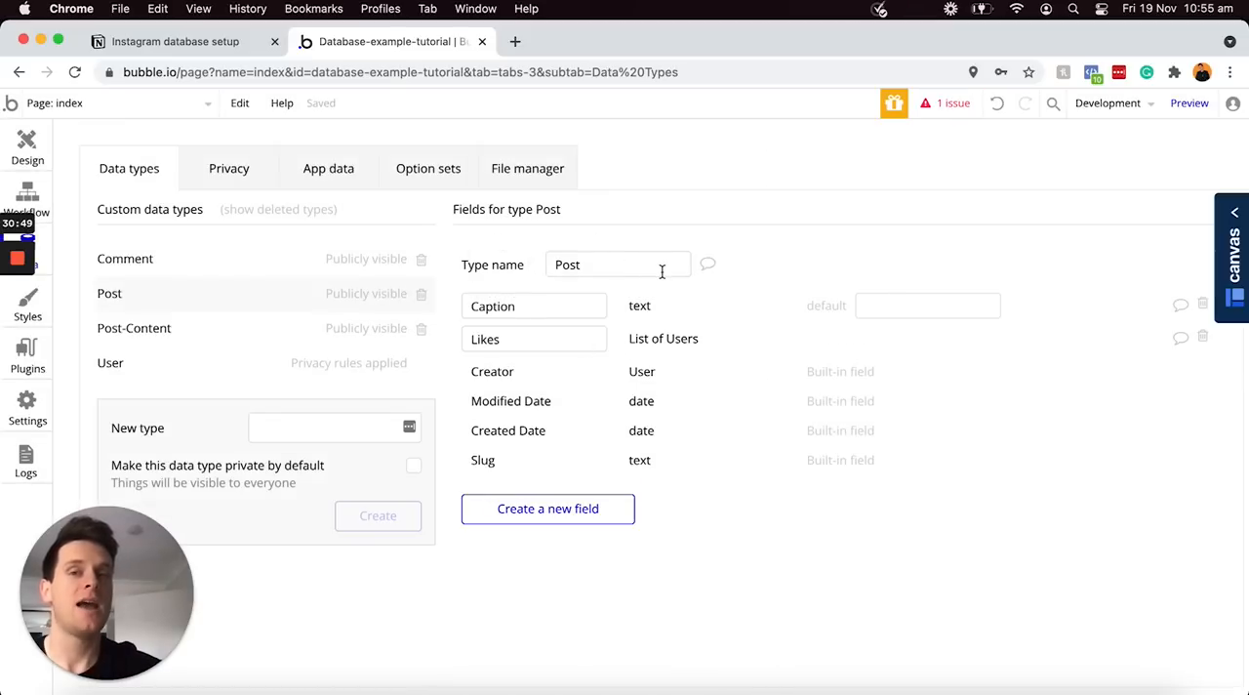
# Check the Post-content items in the Notion plan, return to Bubble and add an "Image" field of type image to the Post-content data type
pyautogui.click(246, 41)
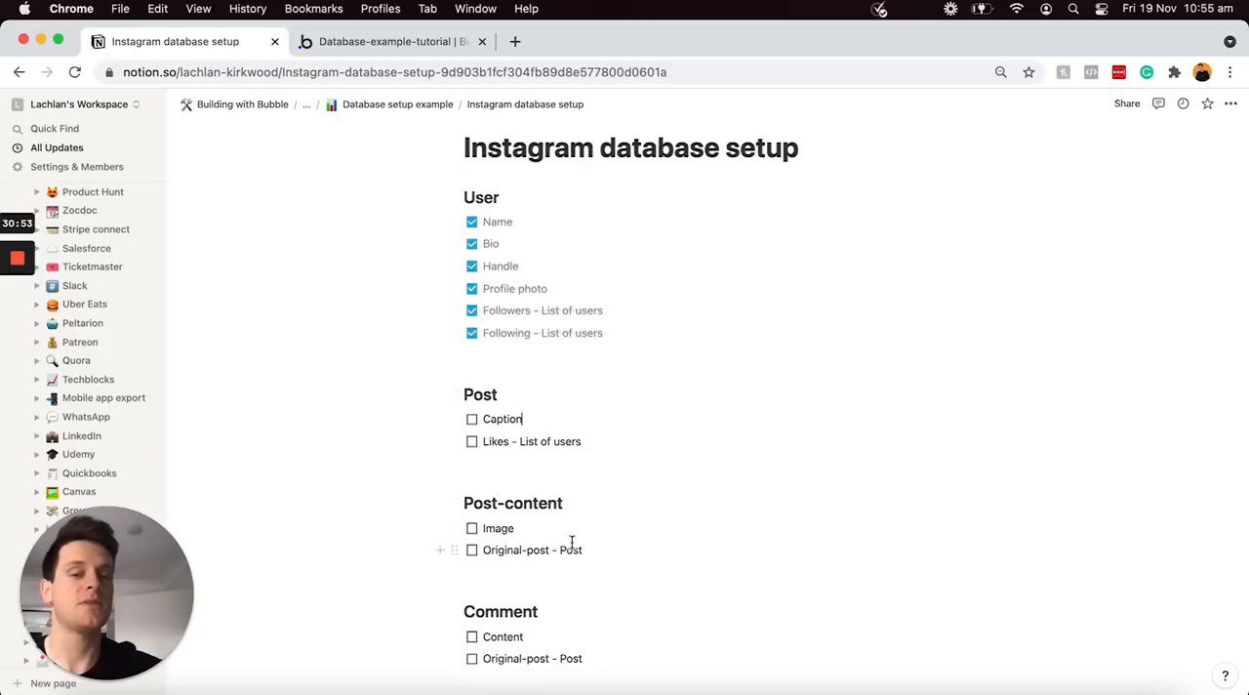
pyautogui.click(383, 42)
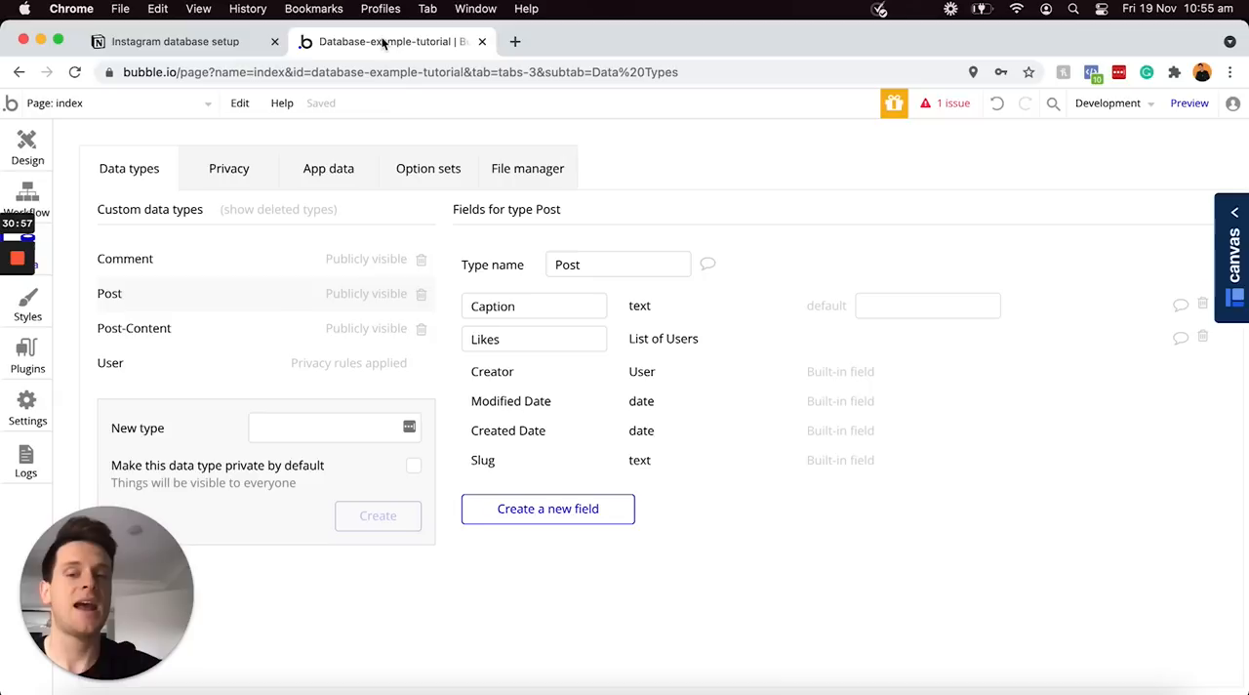
pyautogui.click(179, 332)
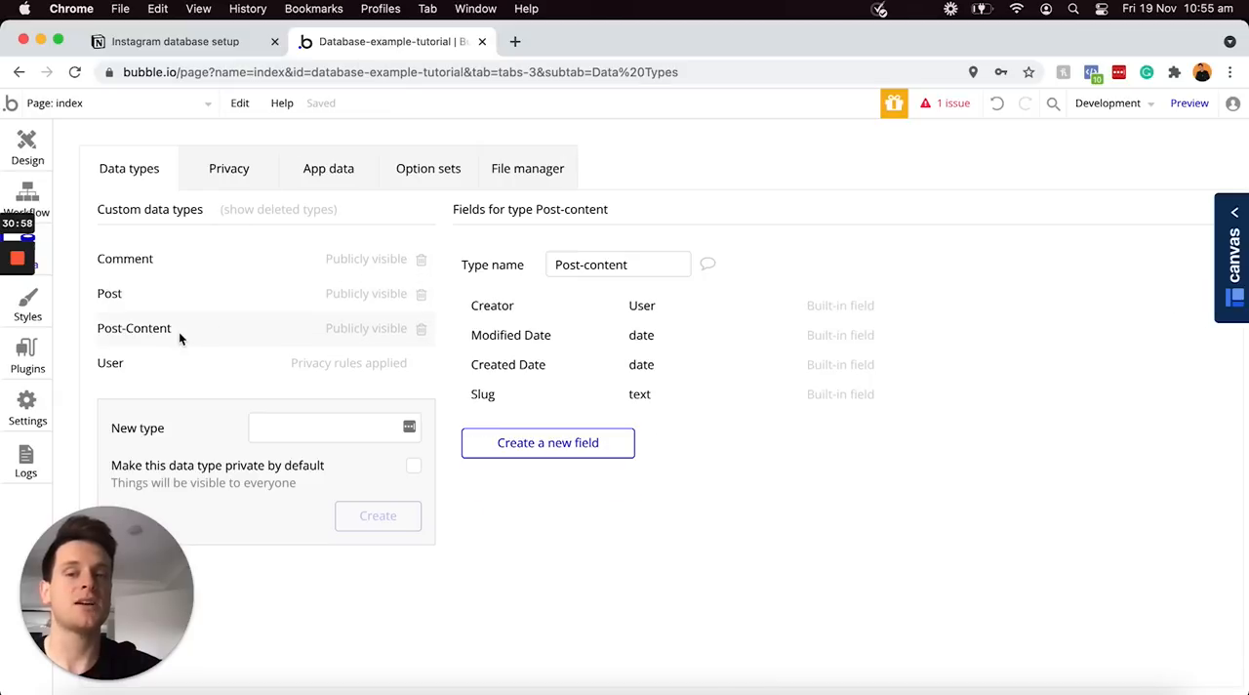
pyautogui.click(576, 445)
pyautogui.write('Image')
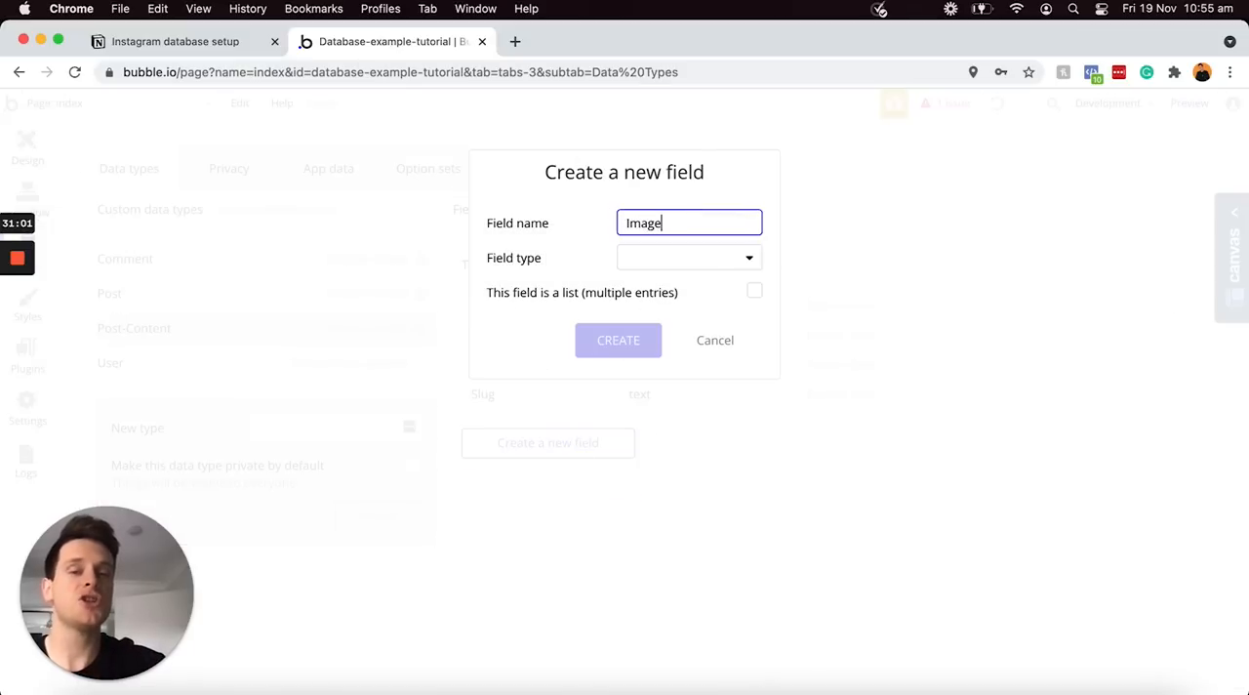
pyautogui.click(676, 262)
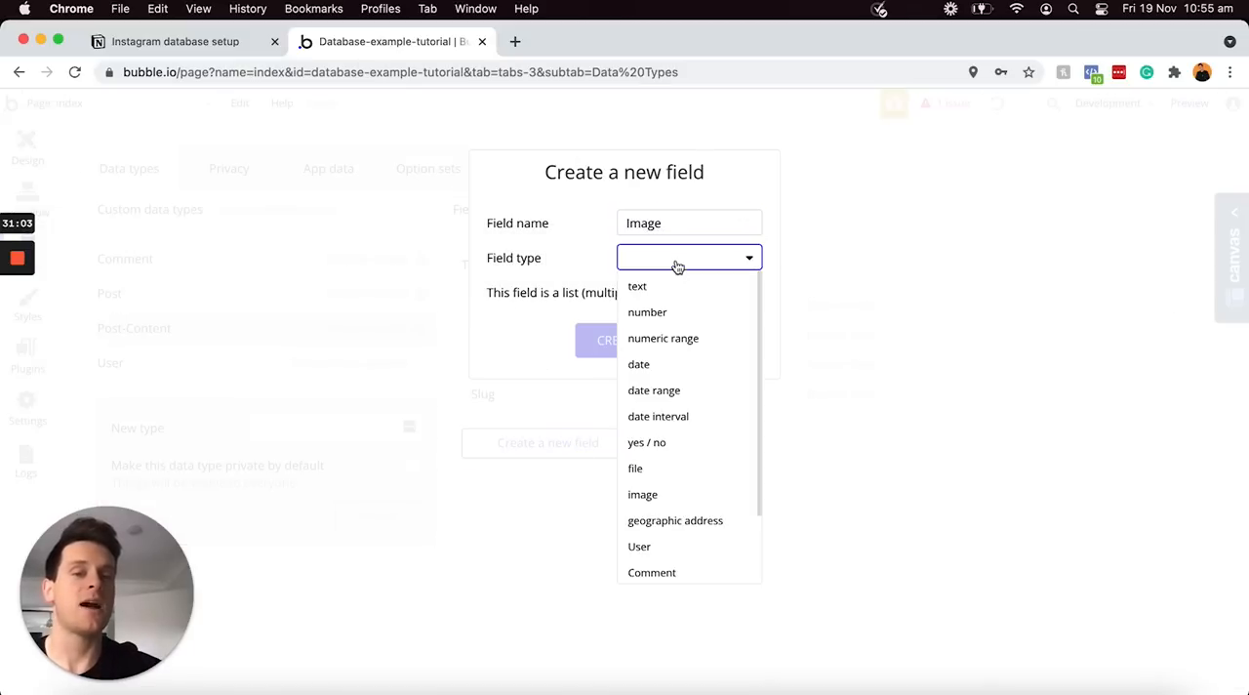
pyautogui.click(672, 495)
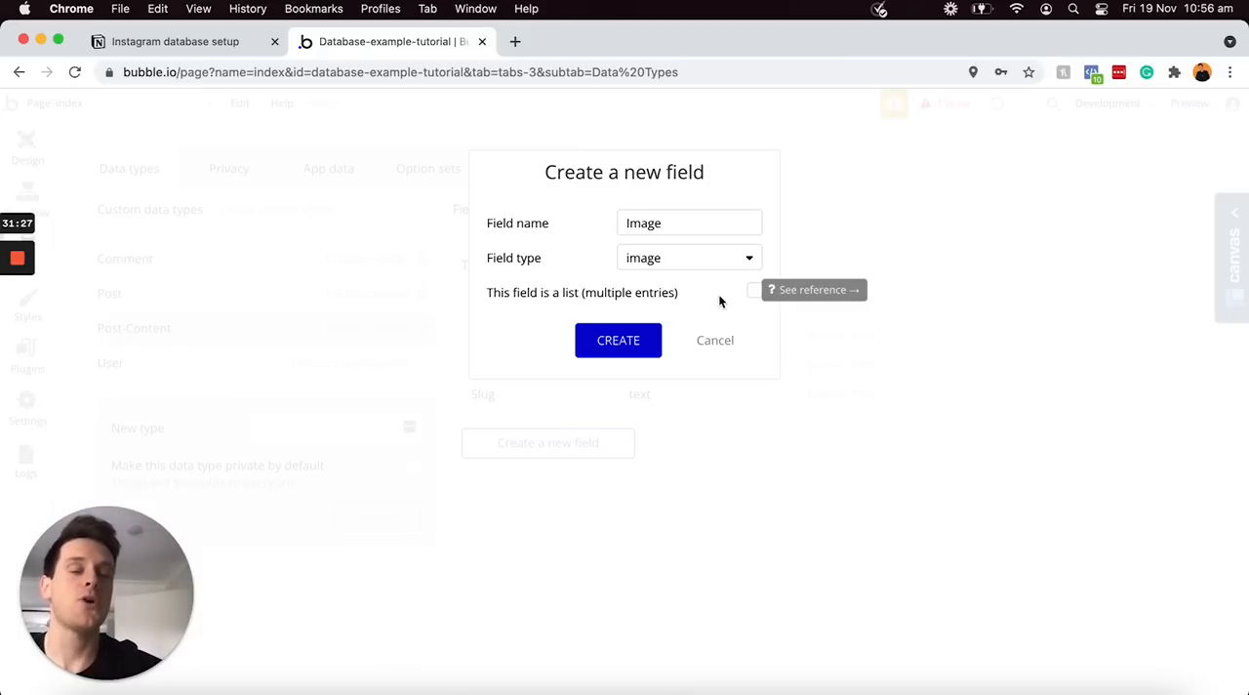
pyautogui.click(639, 350)
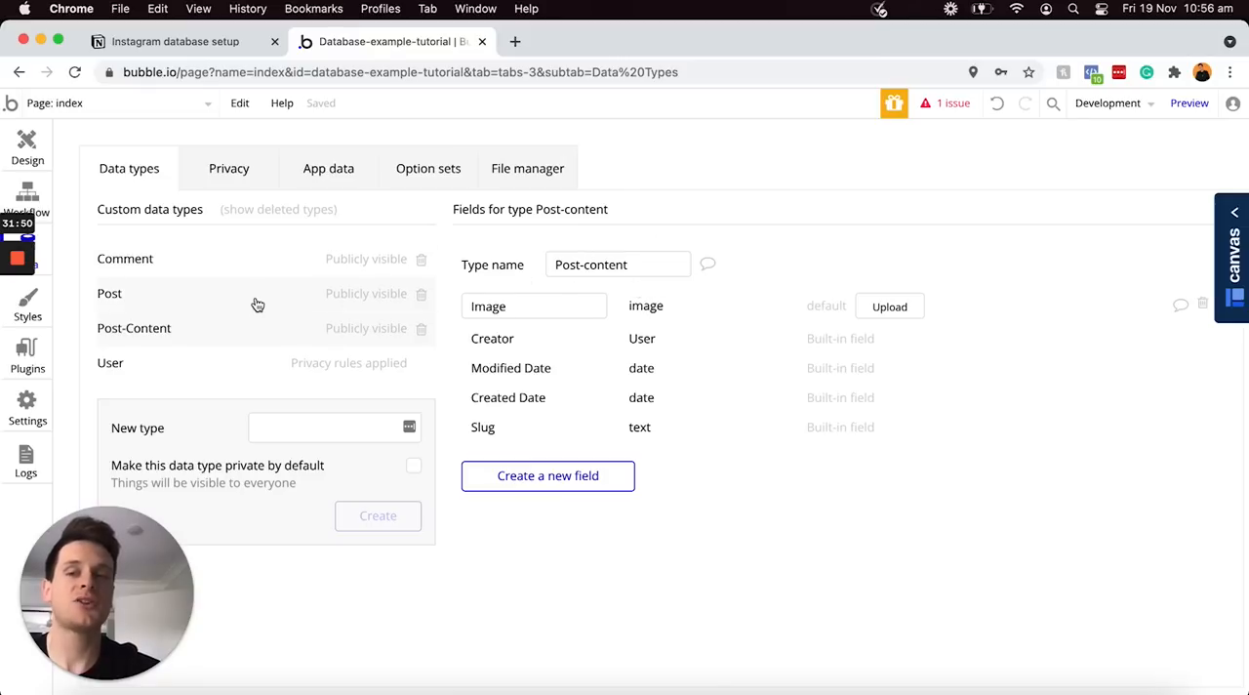
# Add a field named "OG-post" of type Post to the Post-content data type
pyautogui.click(544, 477)
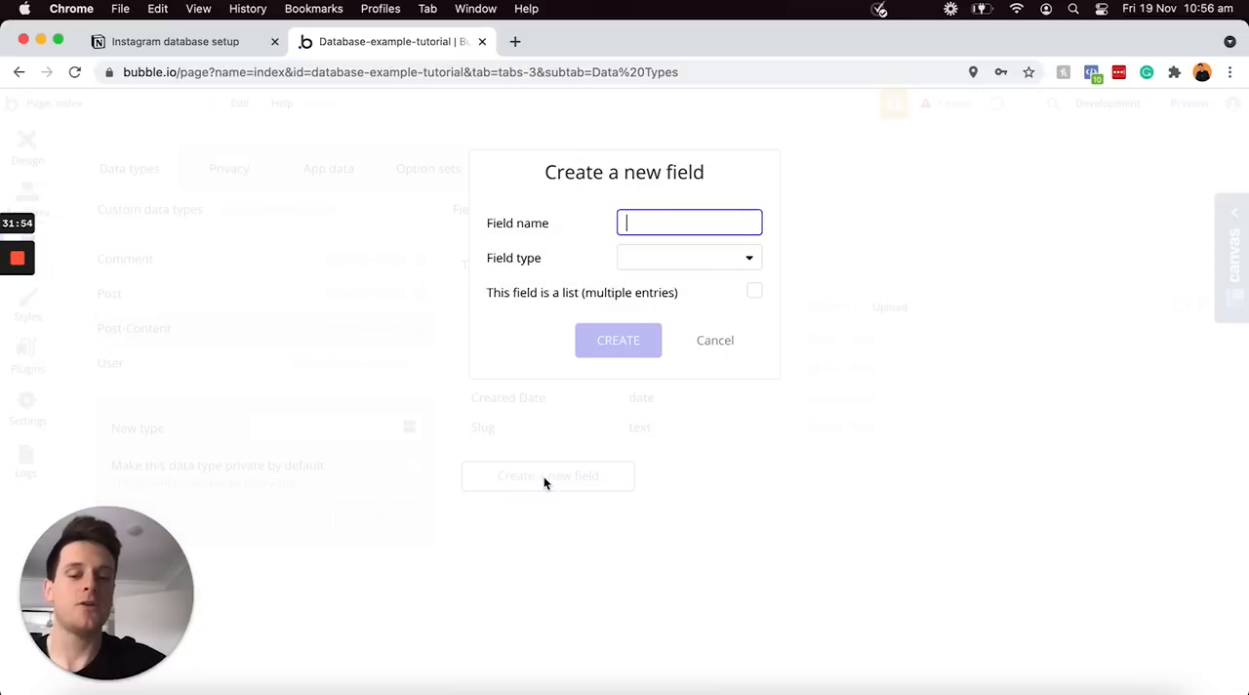
pyautogui.write('OG-post')
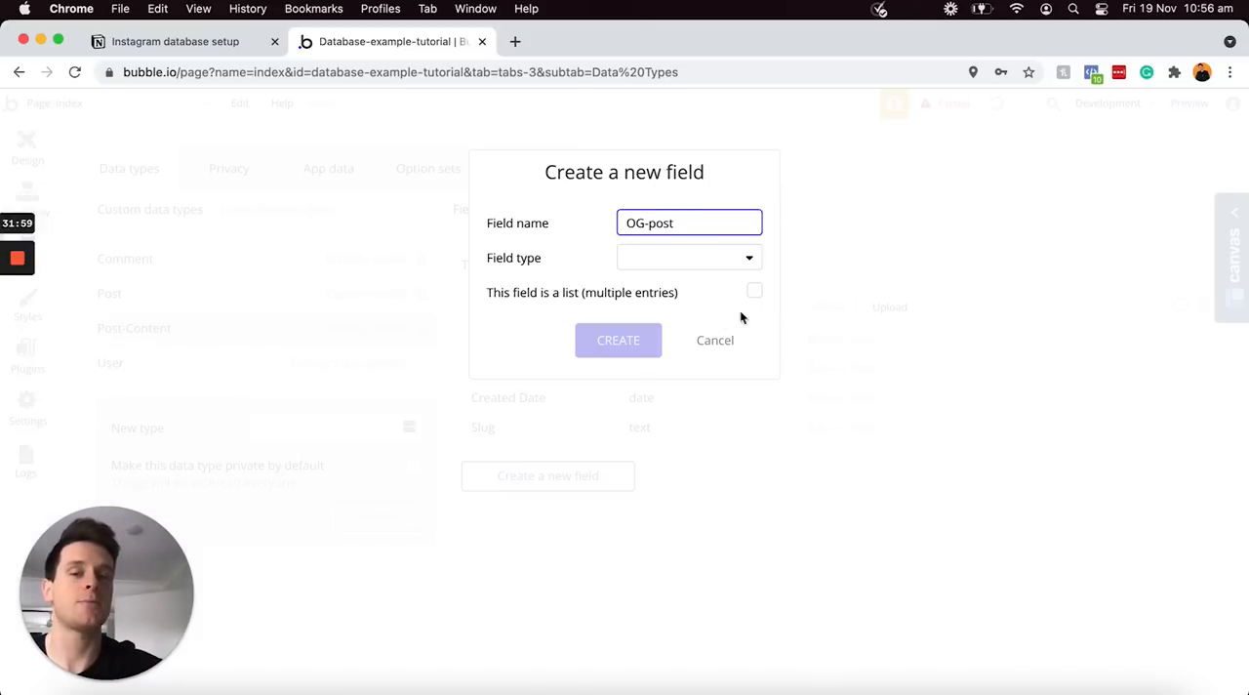
pyautogui.click(668, 261)
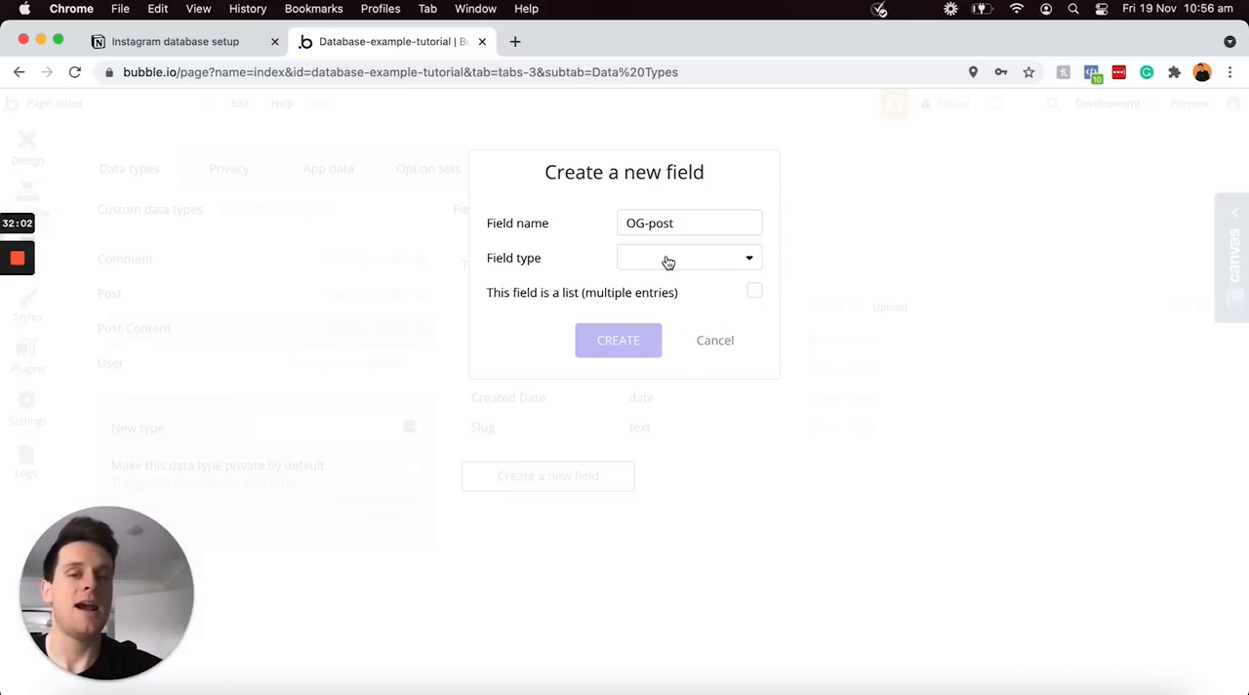
pyautogui.scroll(-2, 689, 441)
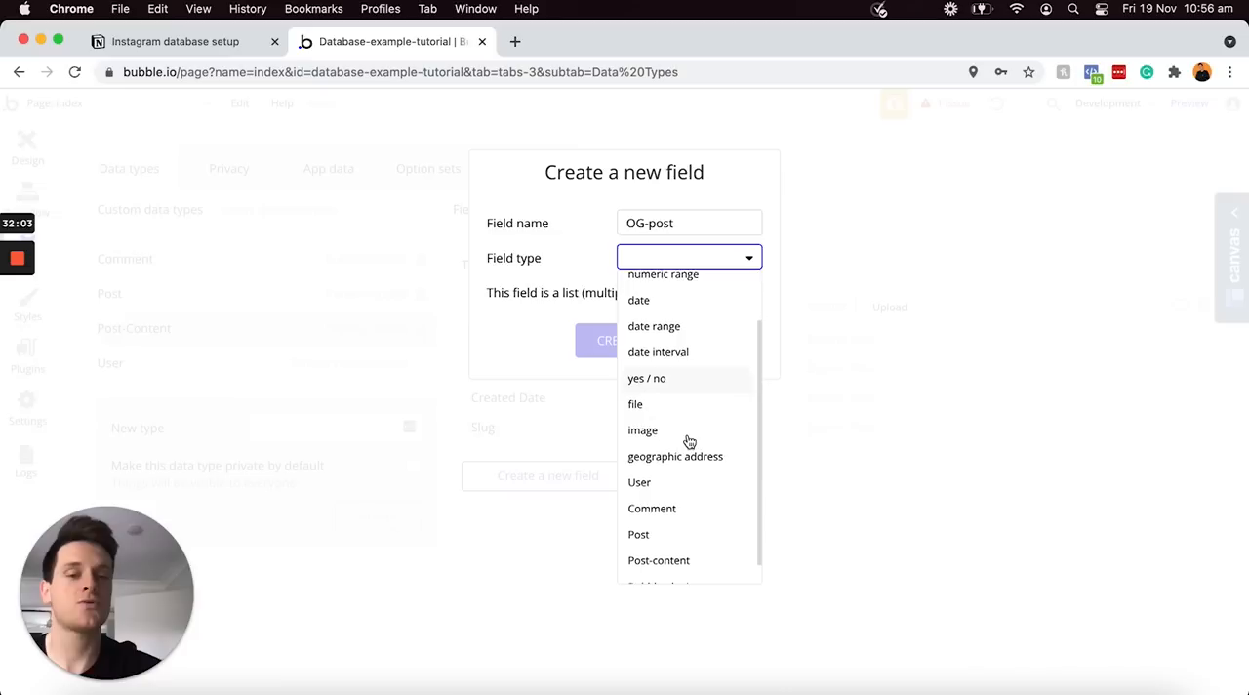
pyautogui.click(671, 535)
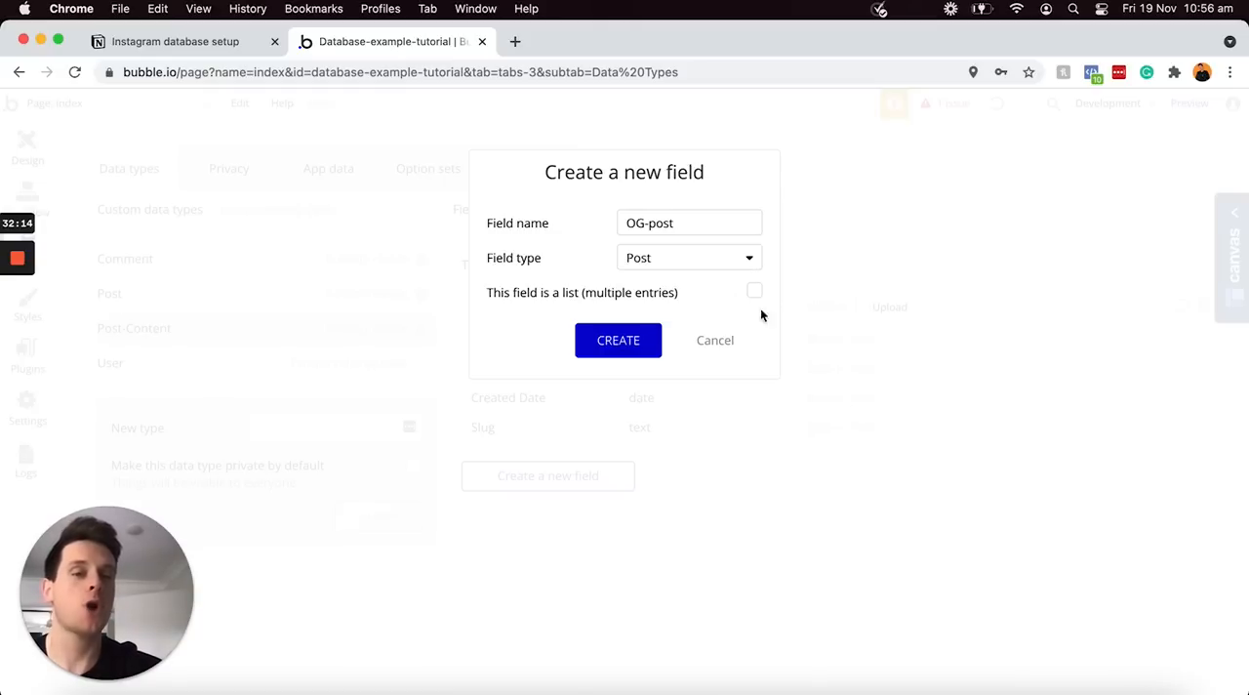
pyautogui.click(618, 341)
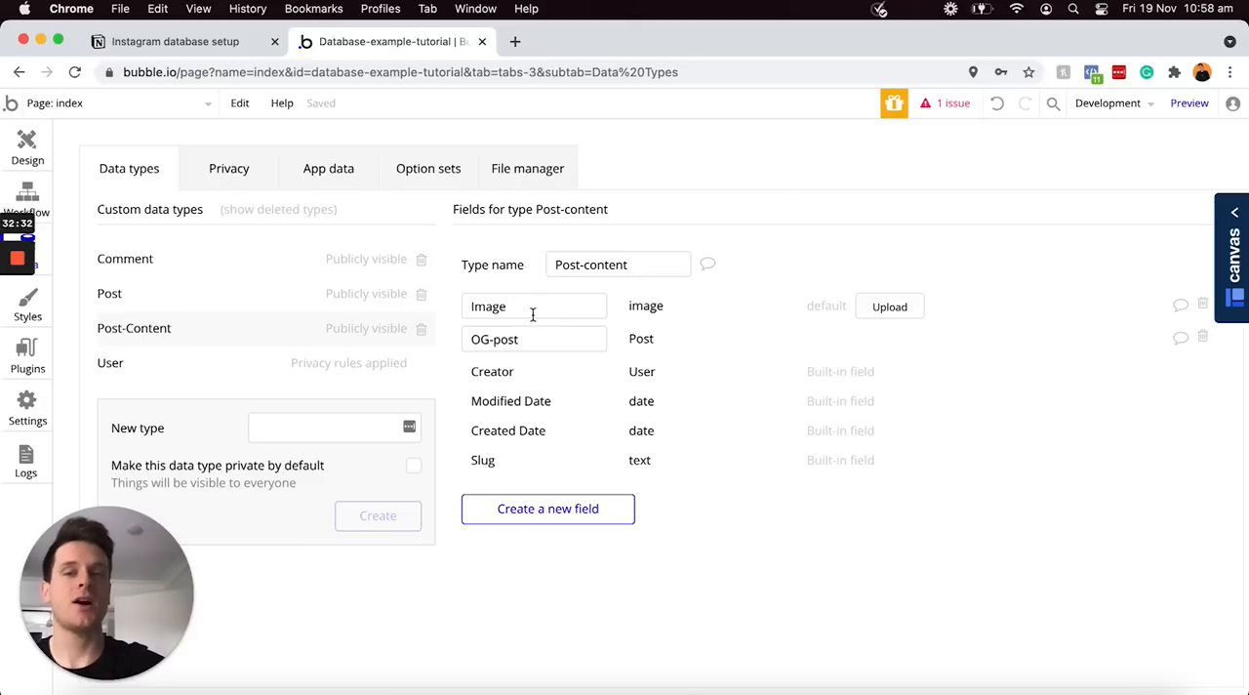
# Review the Notion plan, return to Bubble and add a single-entry "Post-content" field of type Post-content to the Post data type
pyautogui.click(244, 41)
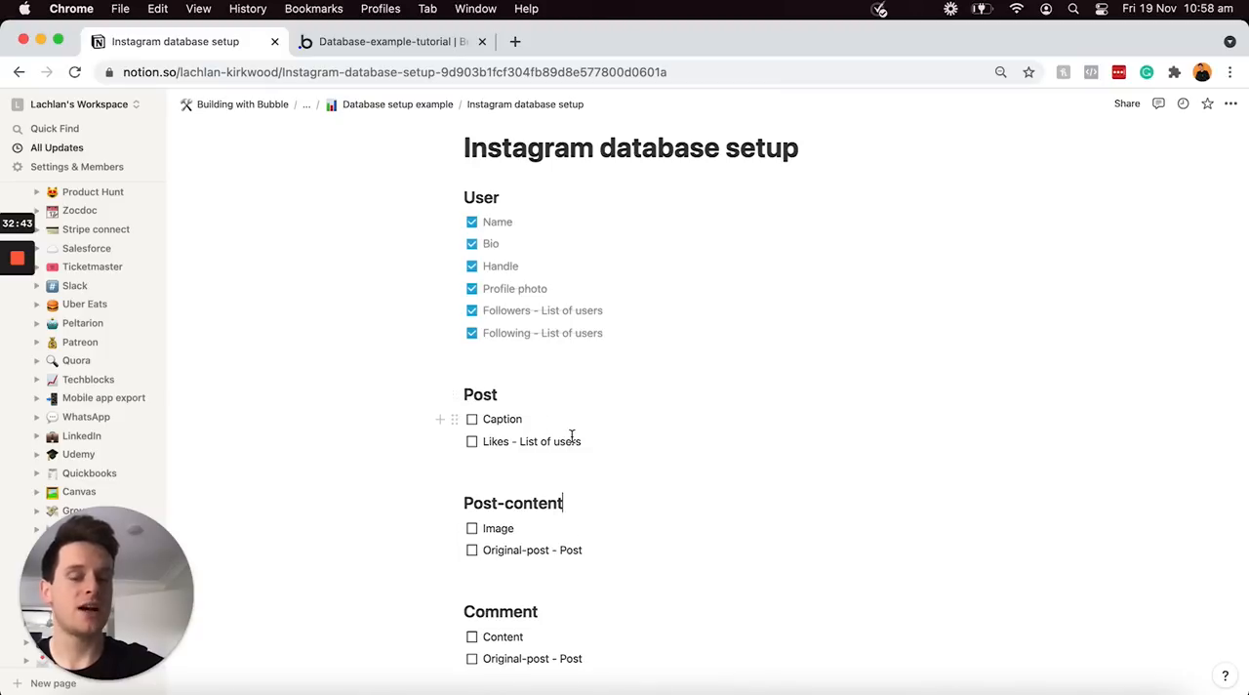
pyautogui.click(413, 42)
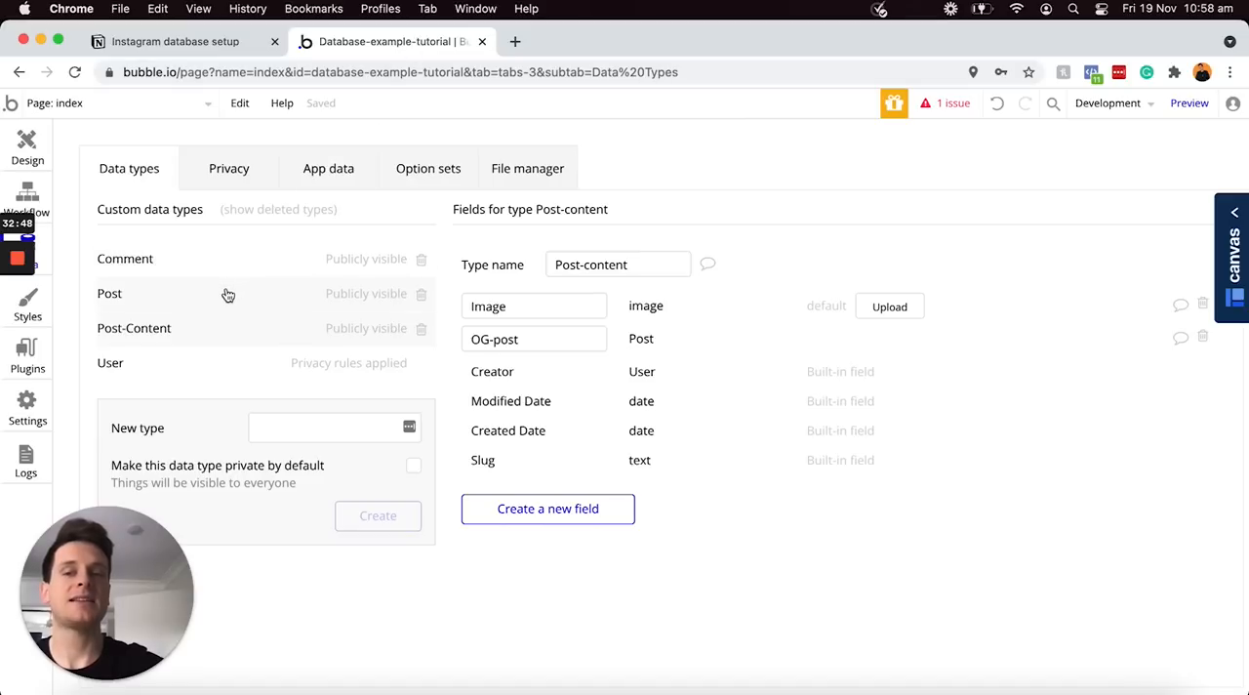
pyautogui.click(142, 298)
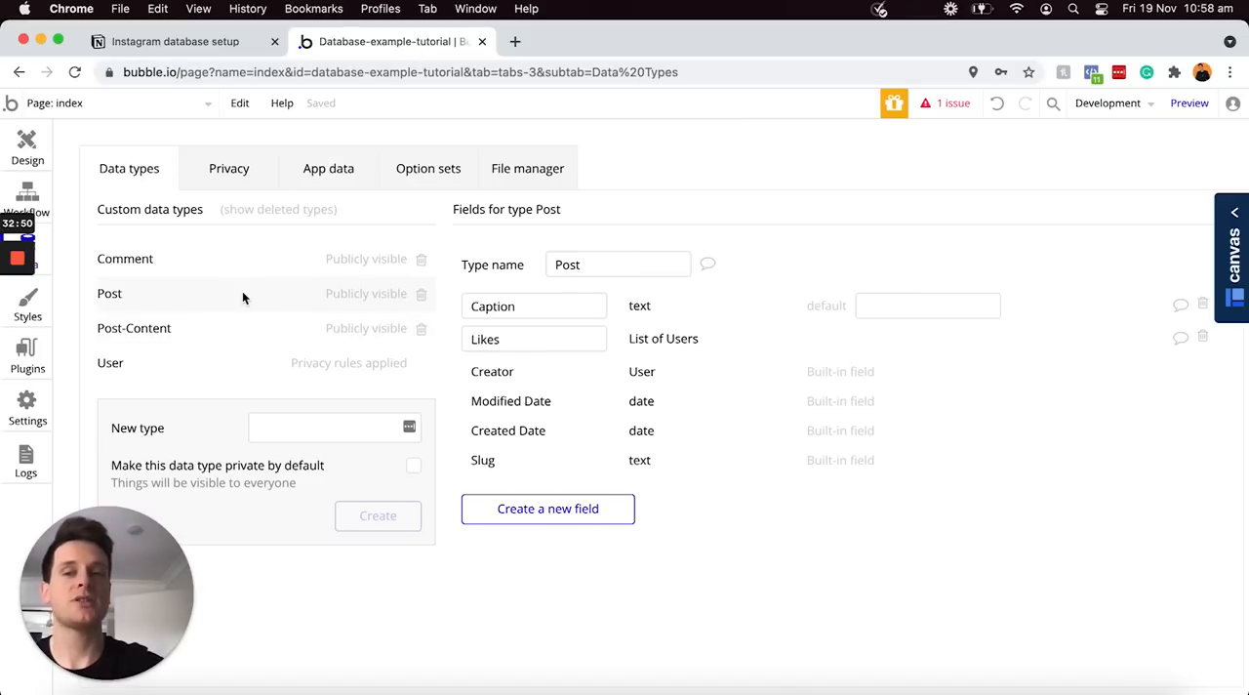
pyautogui.click(530, 508)
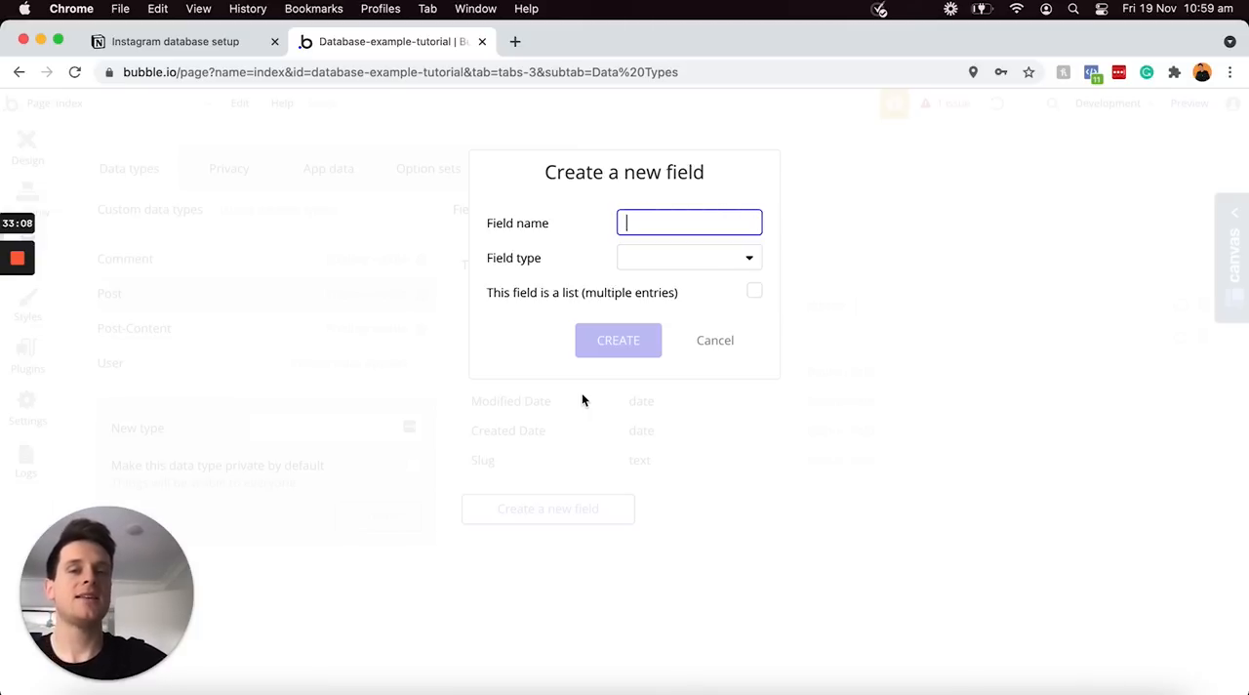
pyautogui.write('Post-content')
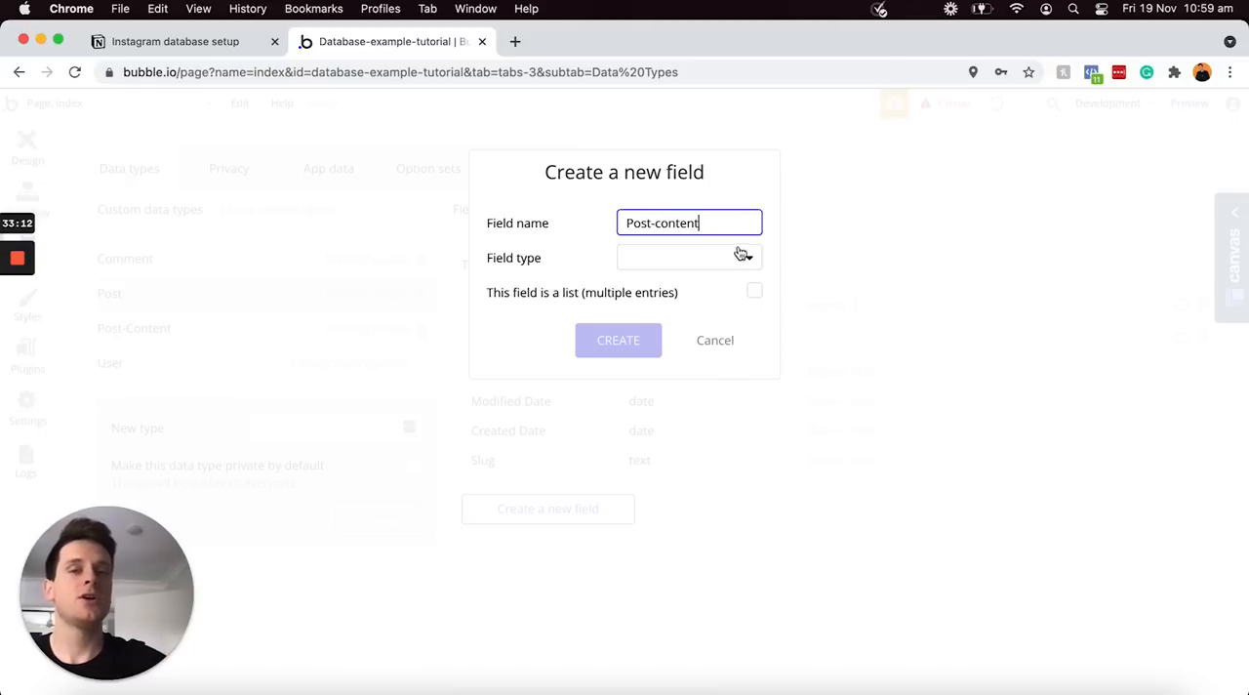
pyautogui.click(739, 257)
pyautogui.scroll(-2, 680, 478)
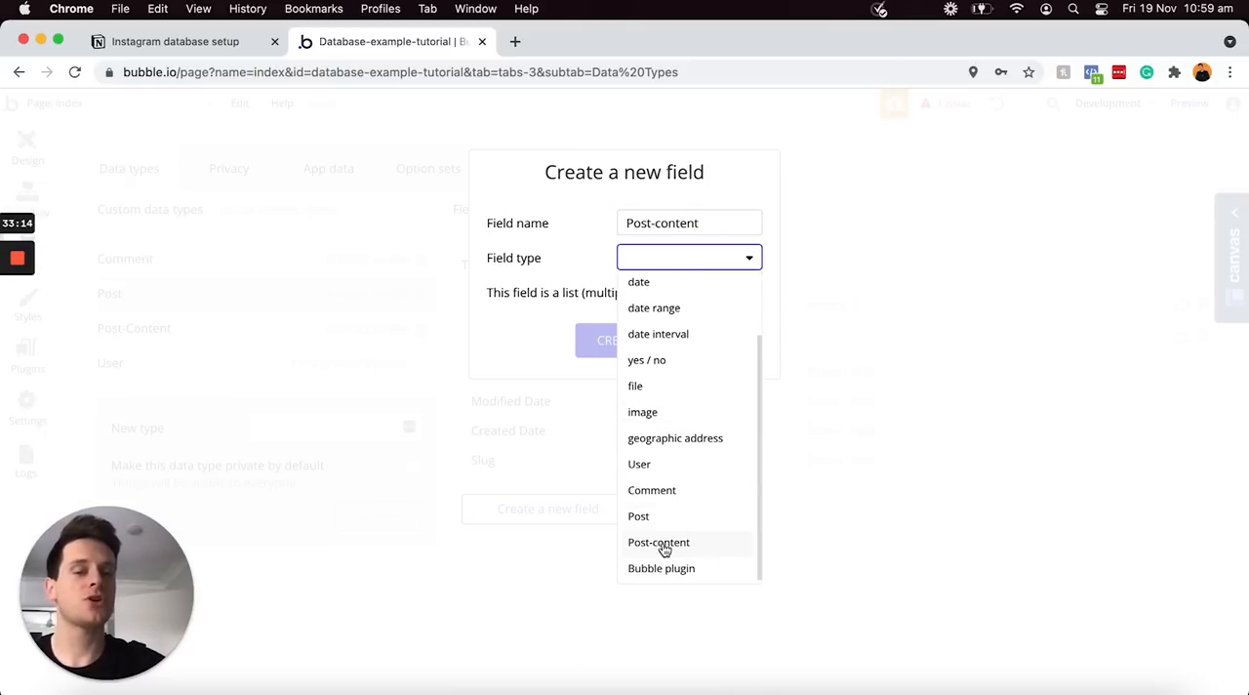
pyautogui.click(680, 547)
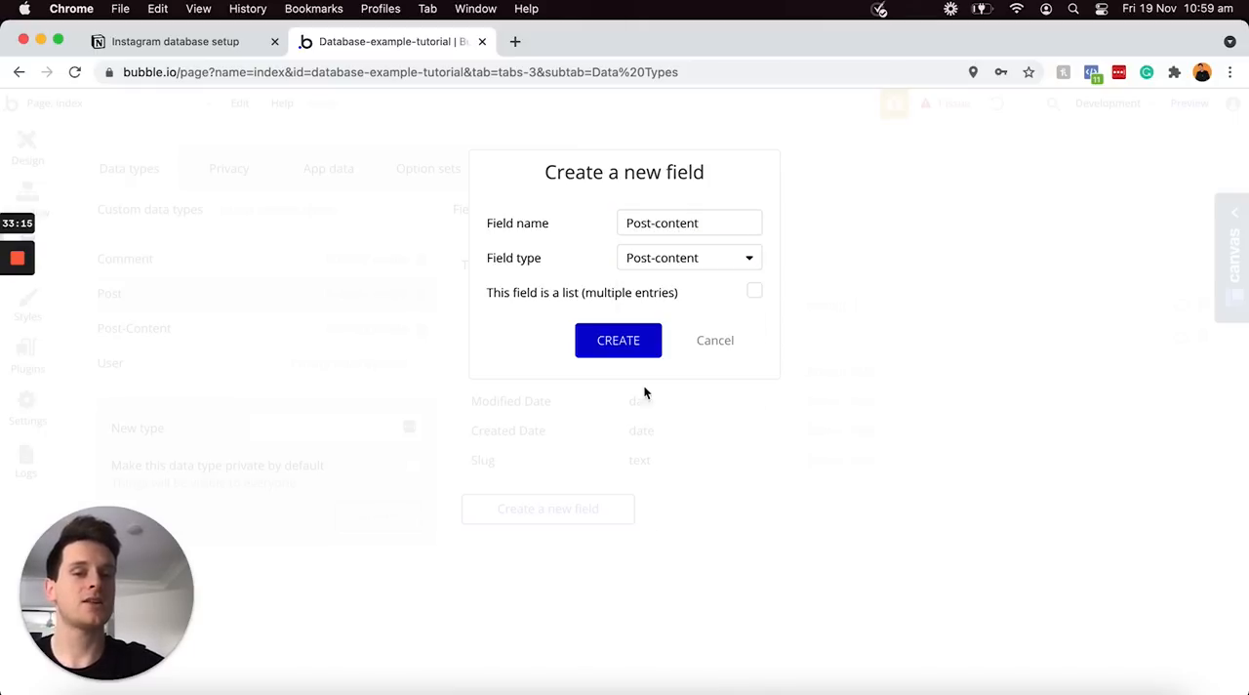
pyautogui.click(618, 341)
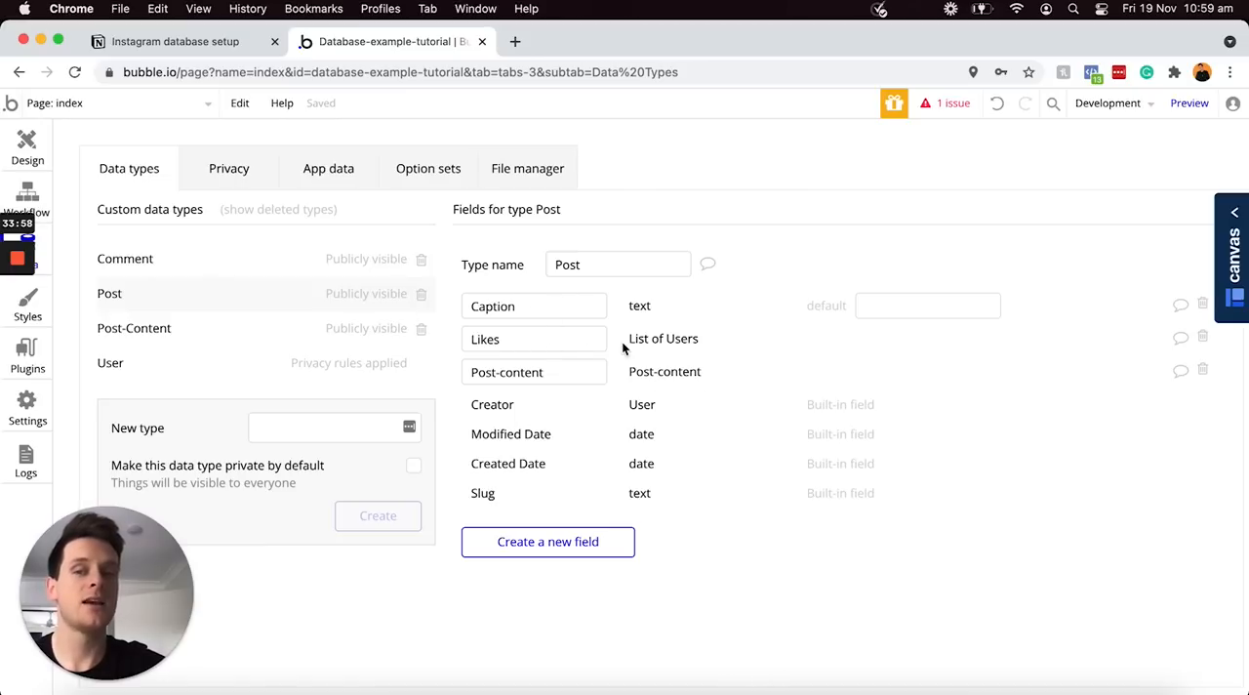
# Compare the Post-content and Post data types' fields and delete the "Post-content" field from the Post data type
pyautogui.click(229, 329)
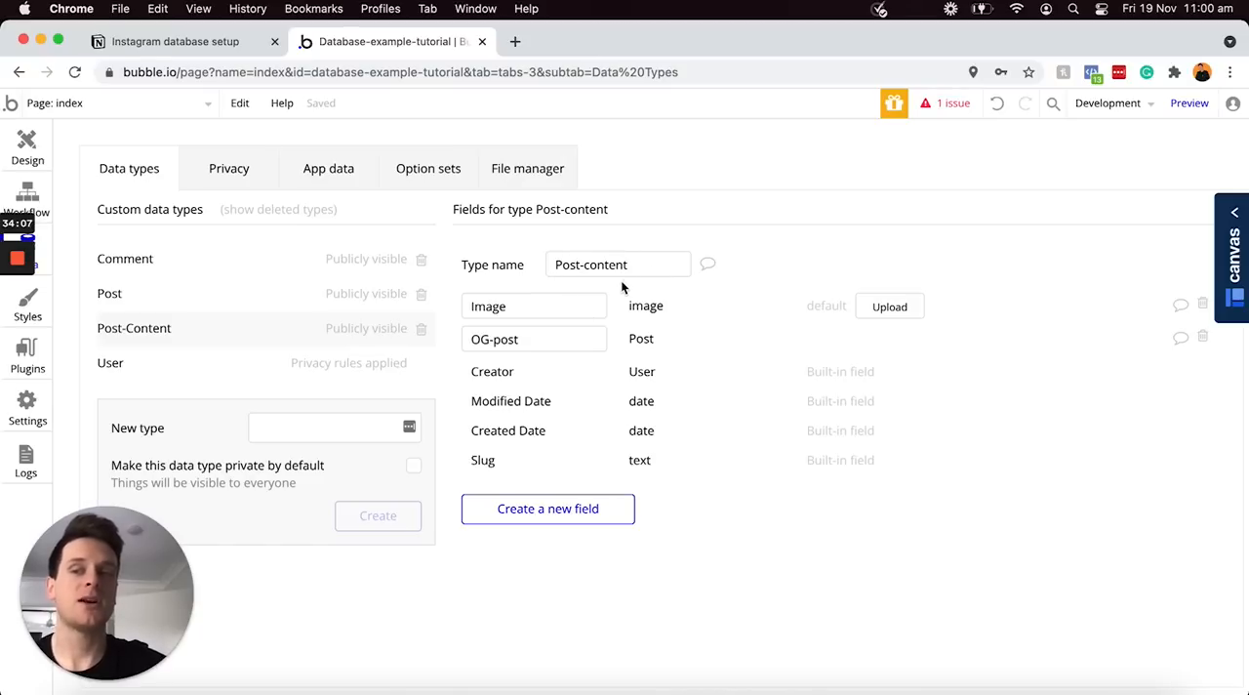
pyautogui.click(185, 309)
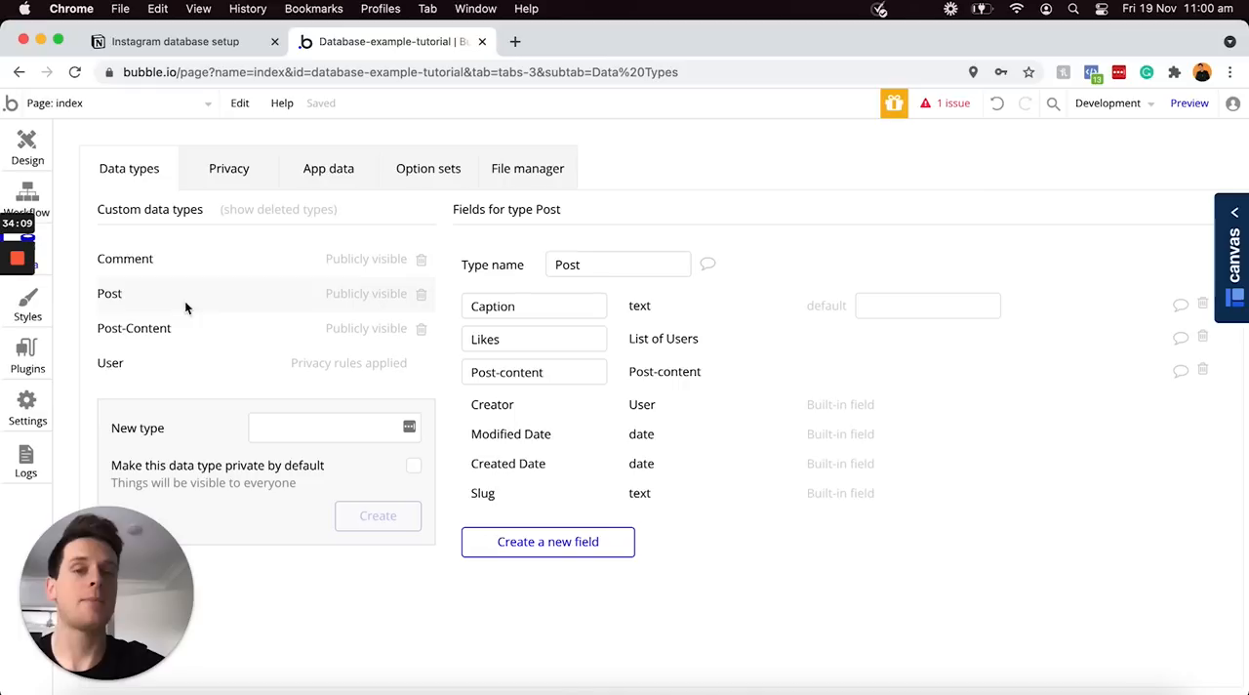
pyautogui.click(241, 340)
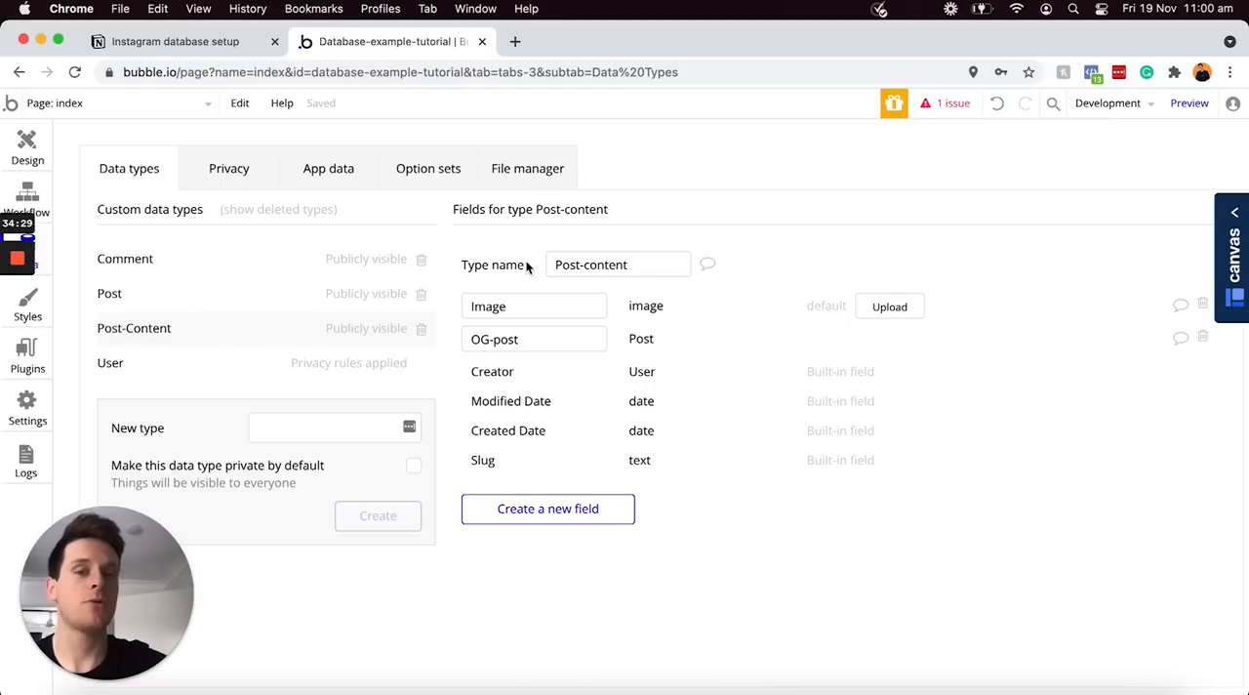
pyautogui.click(258, 302)
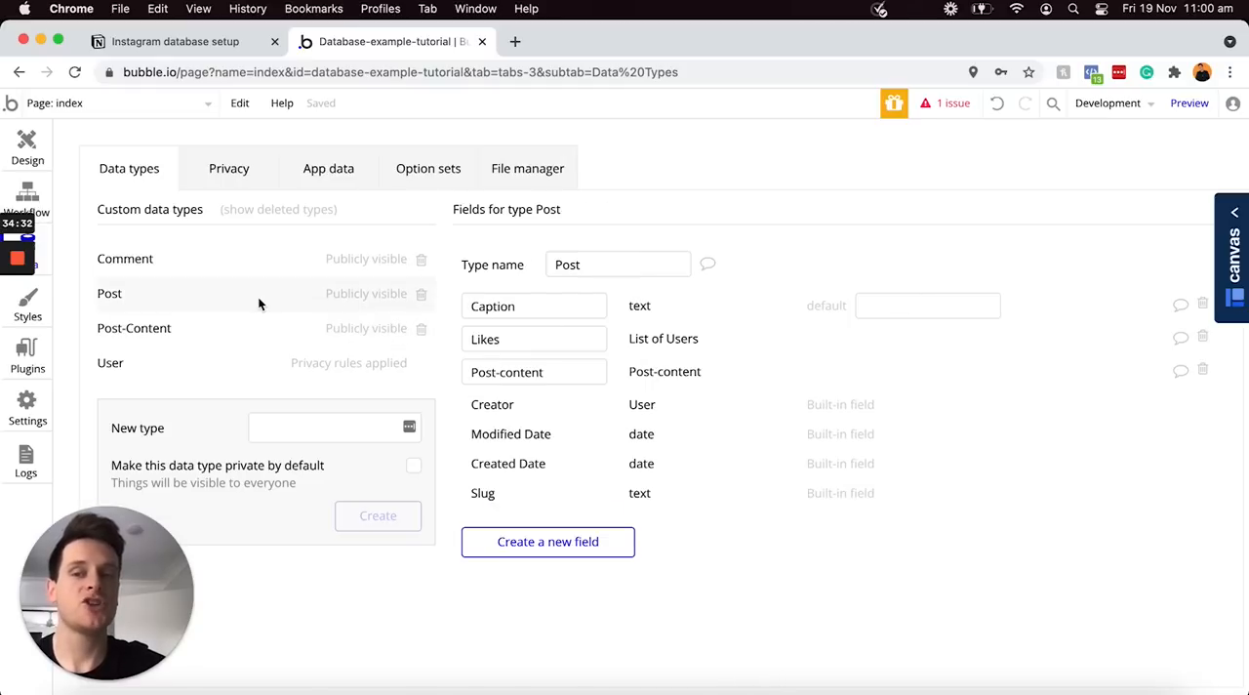
pyautogui.click(1203, 372)
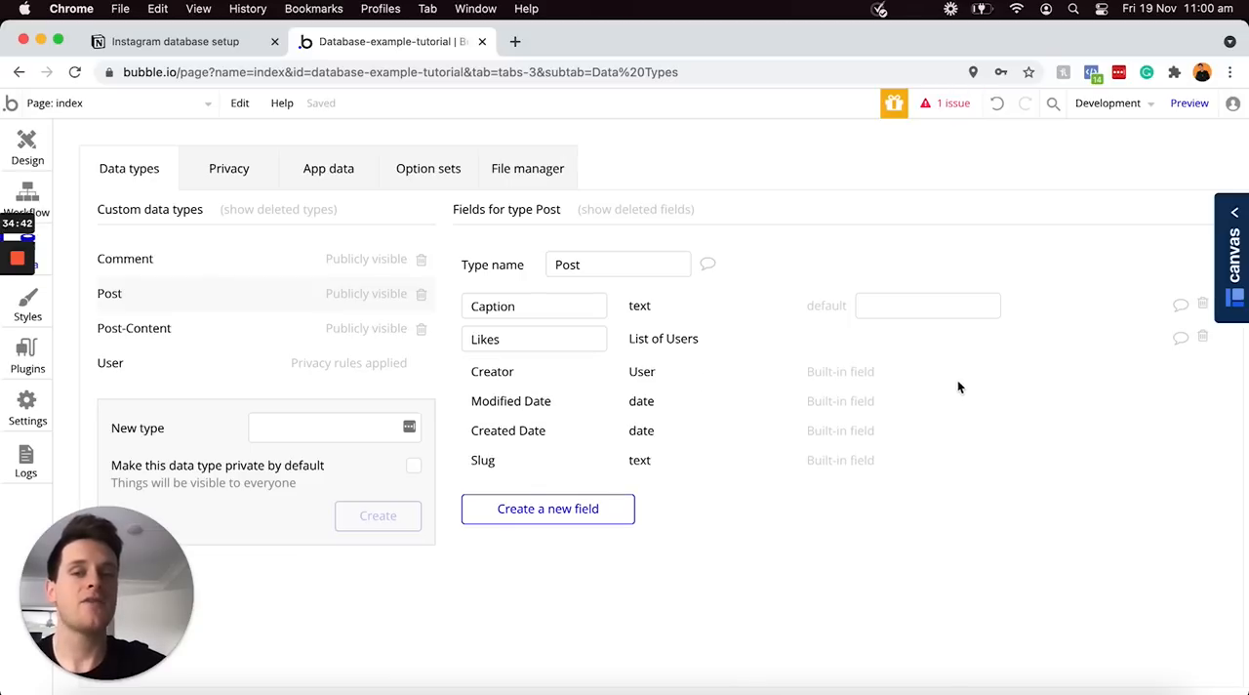
# Add a field named "Content" of type text to the Comment data type
pyautogui.click(196, 266)
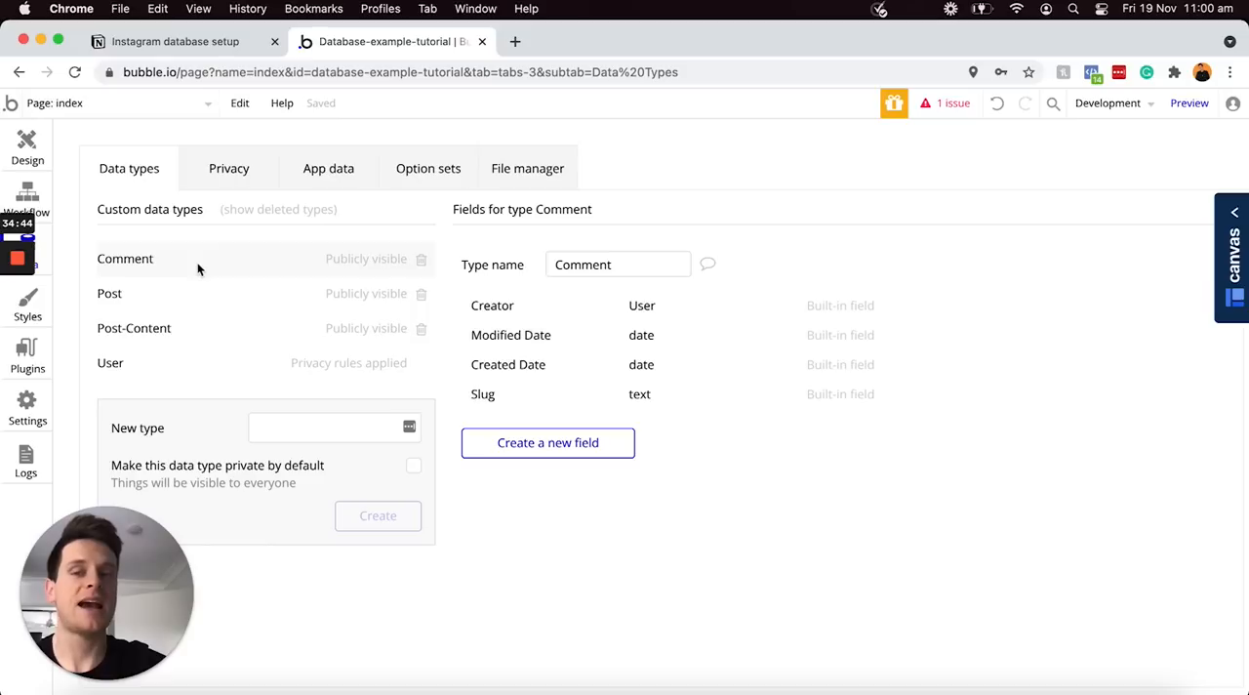
pyautogui.click(564, 445)
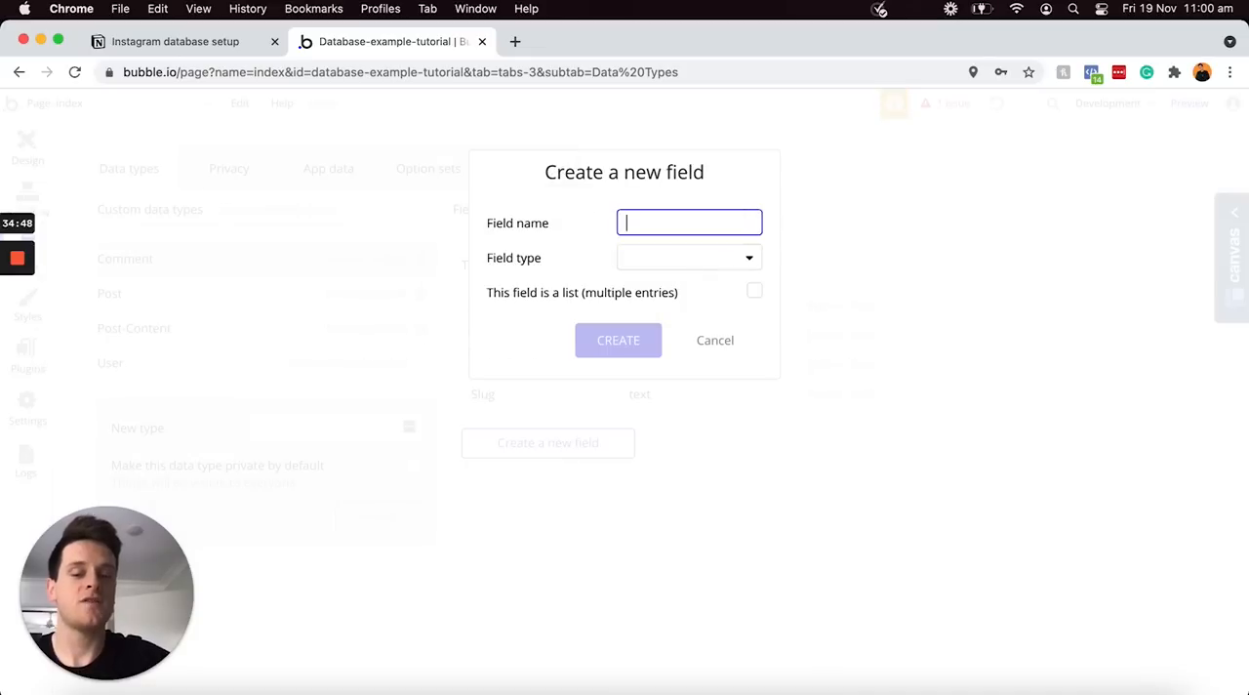
pyautogui.write('Content')
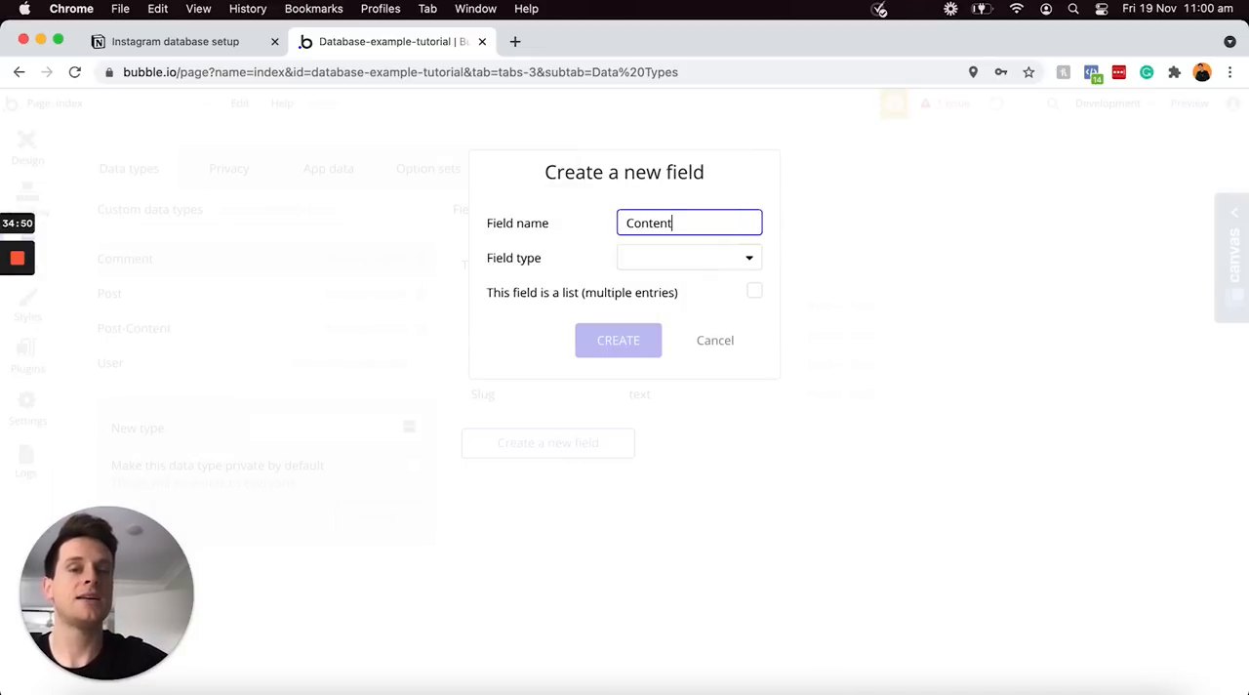
pyautogui.click(720, 262)
pyautogui.click(688, 287)
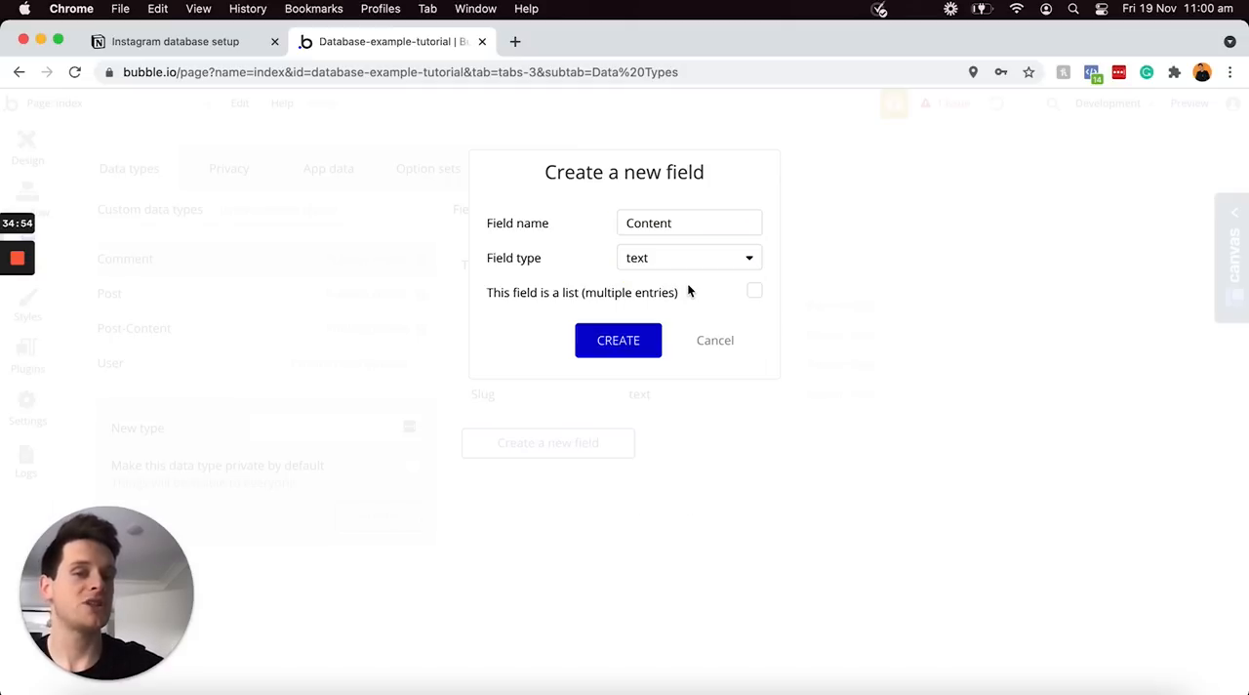
pyautogui.click(620, 345)
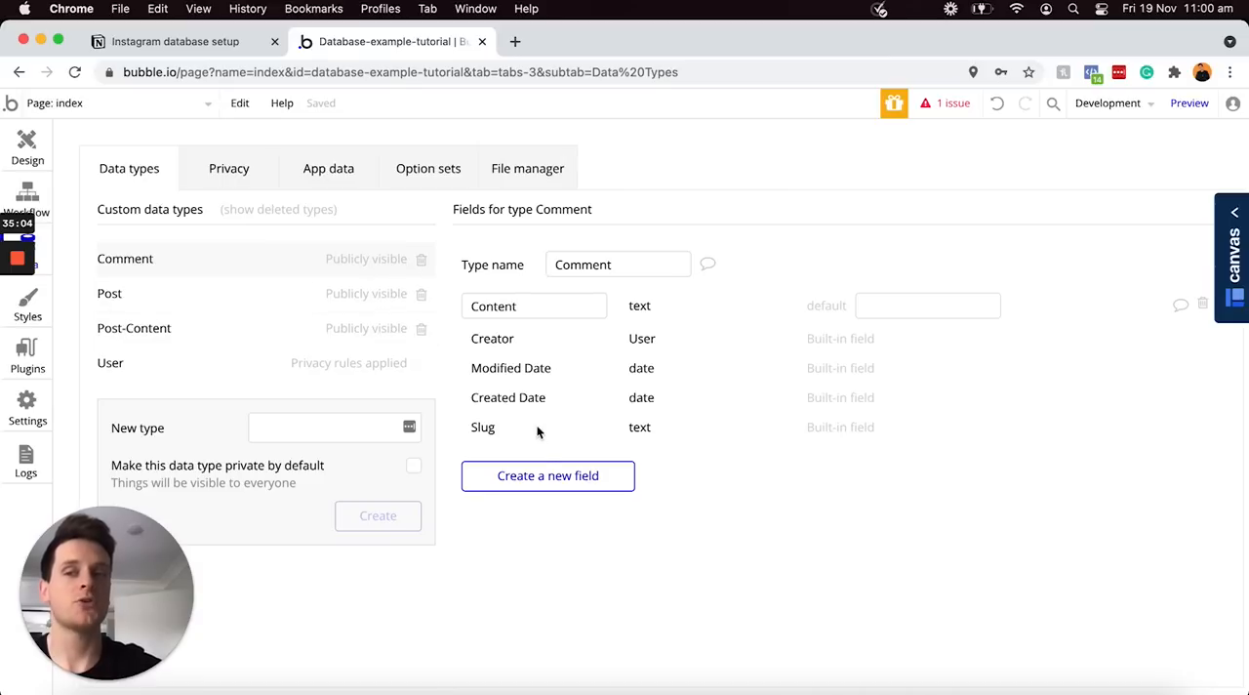
# Add a single-entry field named "OG-post" of type Post to the Comment data type
pyautogui.click(535, 476)
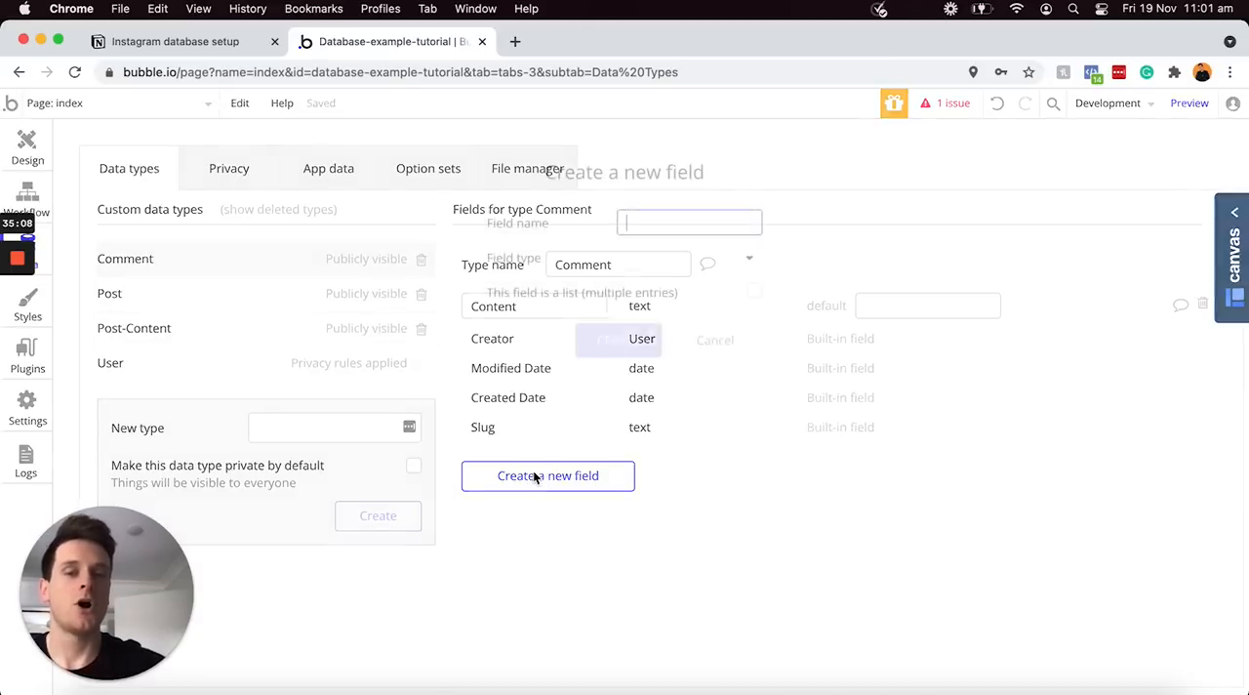
pyautogui.write('OG-post')
pyautogui.click(631, 267)
pyautogui.scroll(-3, 693, 477)
pyautogui.click(670, 515)
pyautogui.click(636, 346)
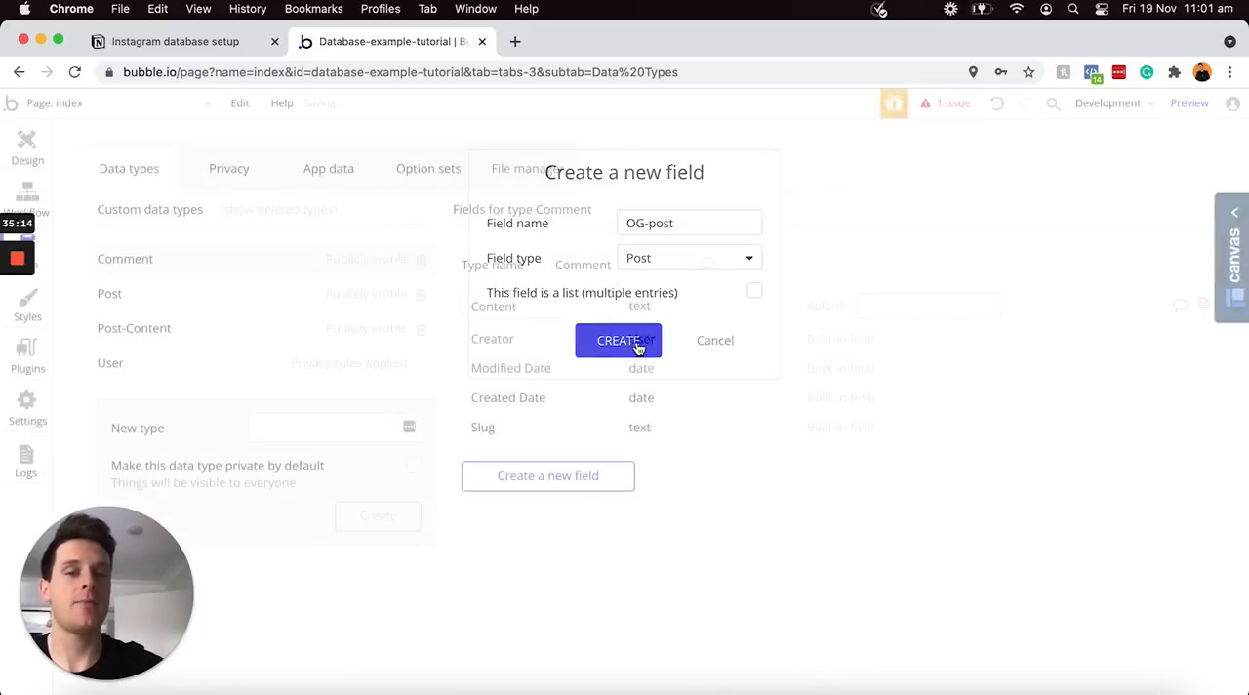
# Switch to the Notion plan and mark the Post, Post-content and Comment items as done
pyautogui.click(211, 45)
pyautogui.scroll(-1, 512, 381)
pyautogui.scroll(-1, 511, 382)
pyautogui.moveTo(586, 591); pyautogui.dragTo(471, 353)
pyautogui.click(472, 349)
pyautogui.click(597, 379)
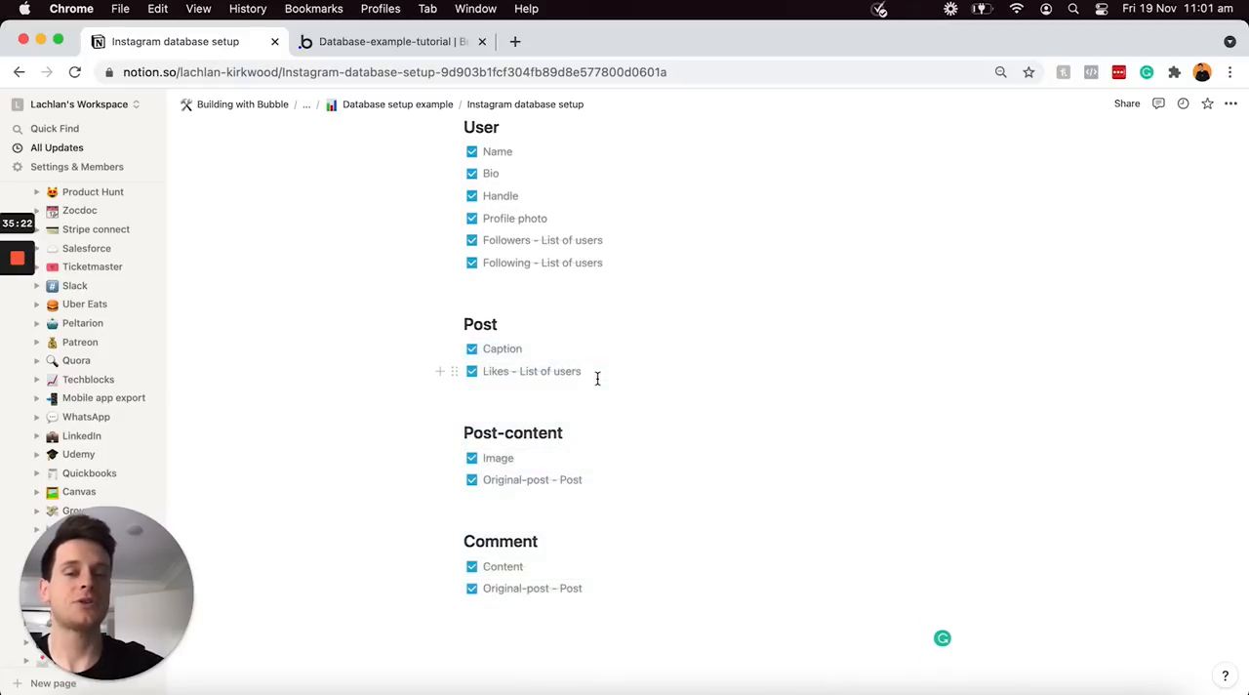
pyautogui.scroll(3, 576, 367)
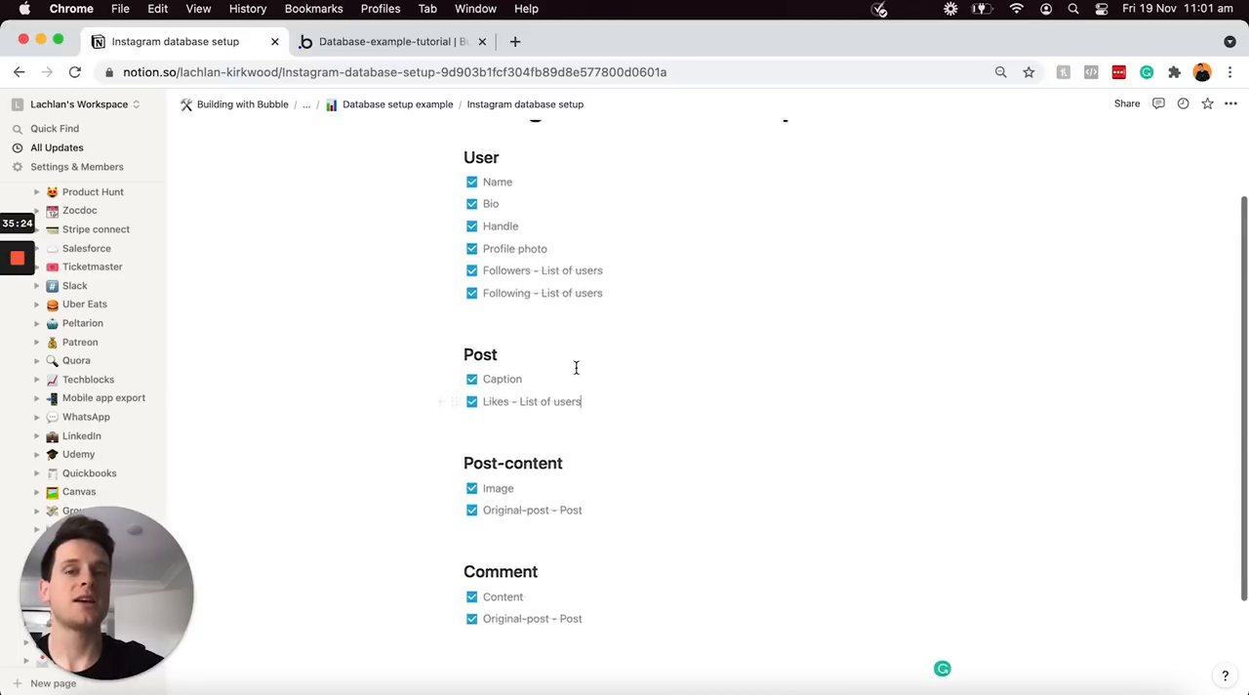
# Return to Bubble, look at the Post-content data type's fields and open the "home" page in the editor
pyautogui.click(404, 42)
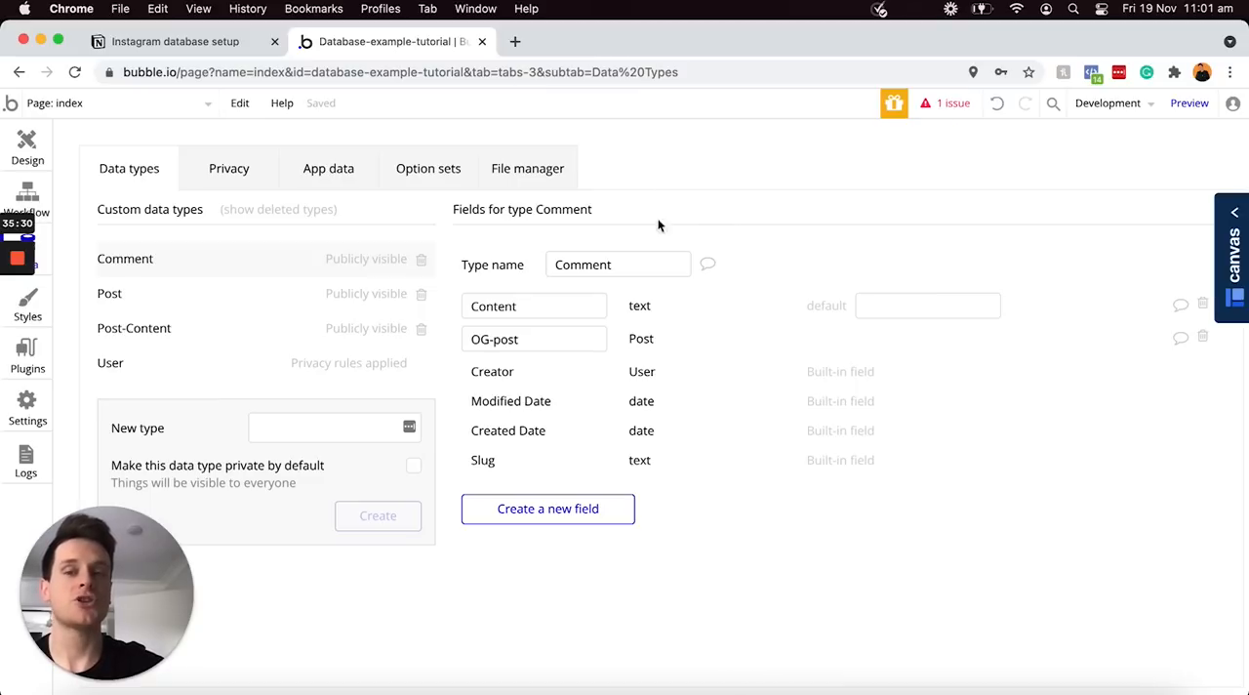
pyautogui.click(158, 328)
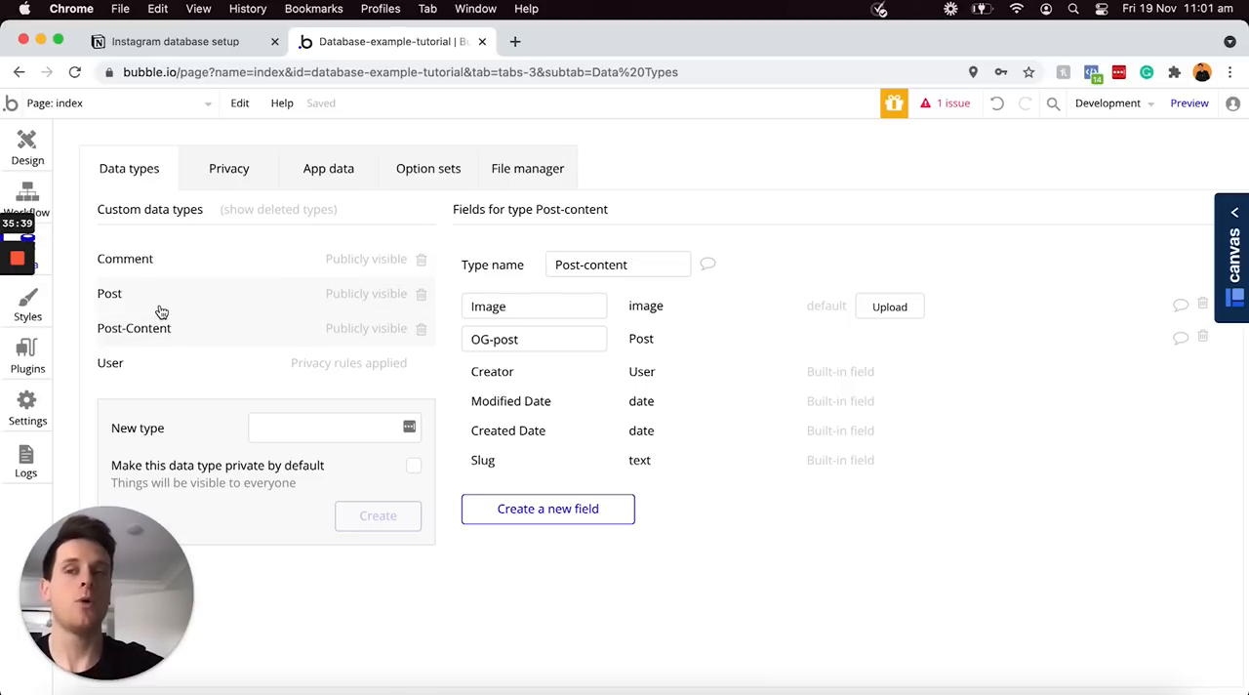
pyautogui.click(176, 115)
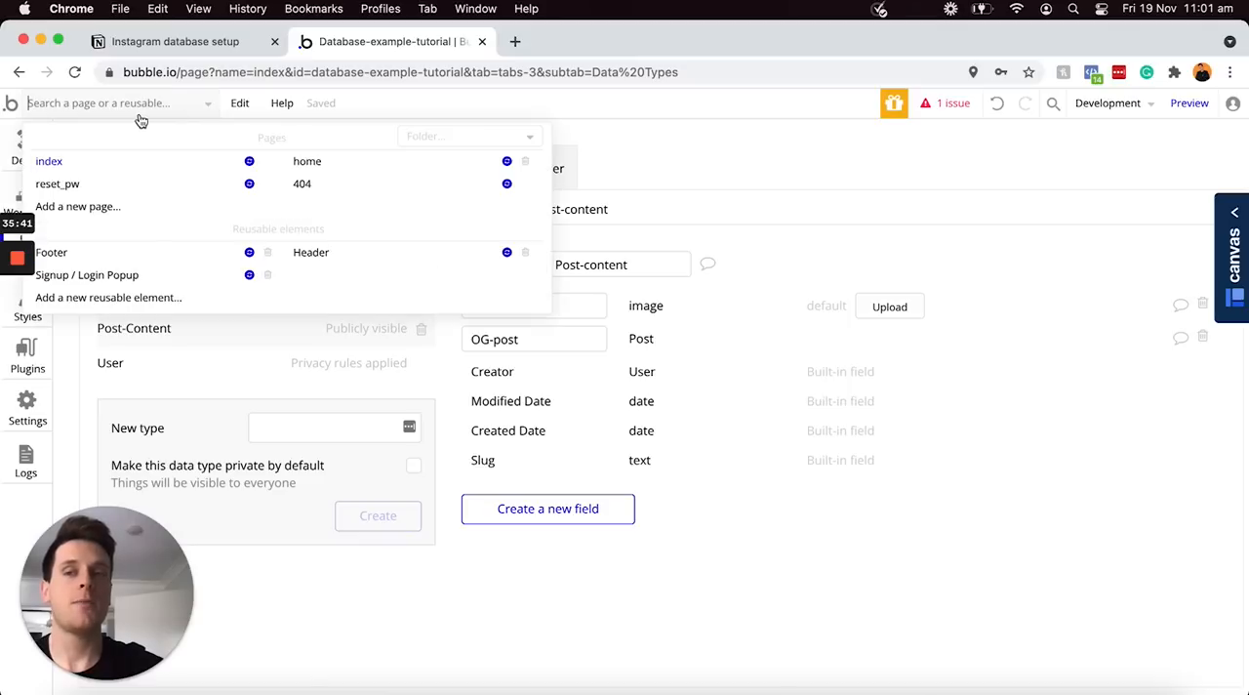
pyautogui.click(321, 162)
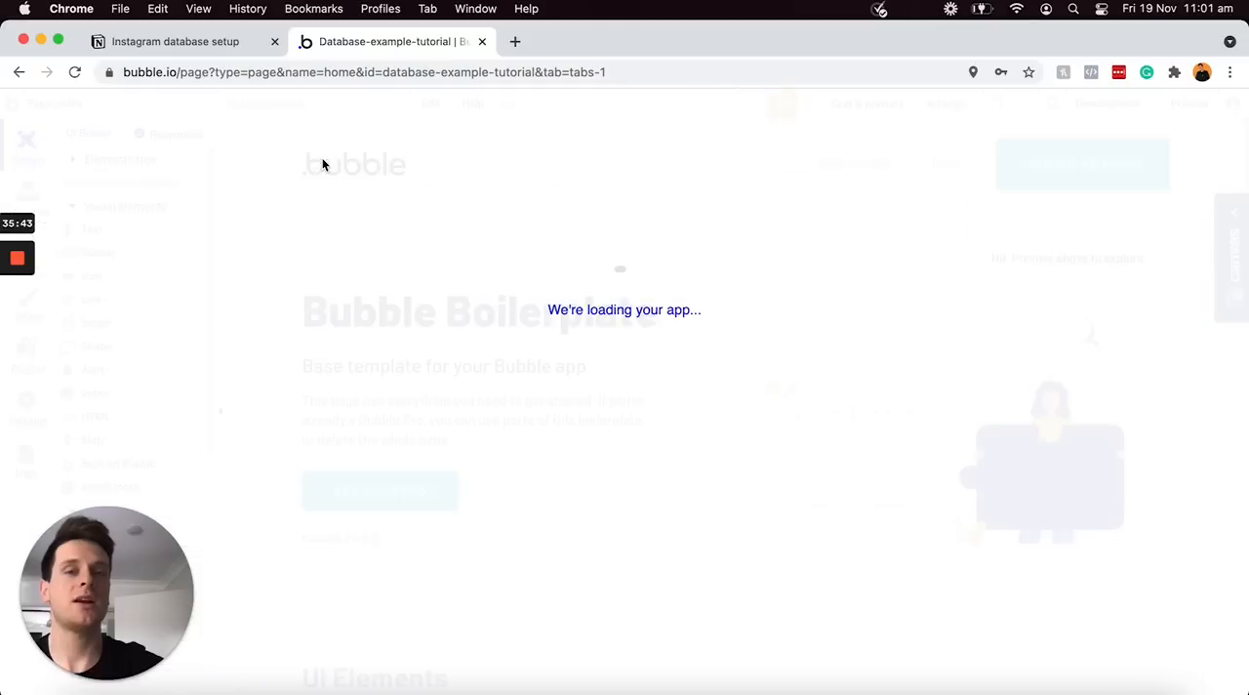
pyautogui.press('super+minus')
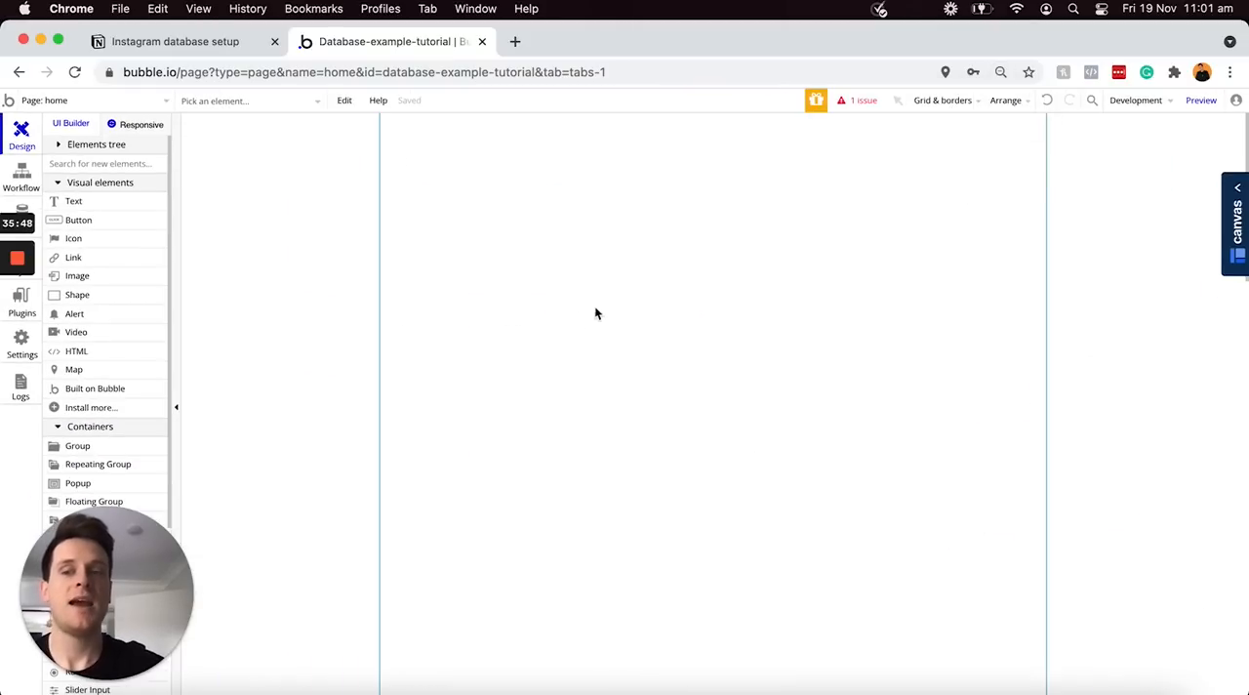
# Draw a repeating group about 485 by 725 px on the home page and set its type of content to Post
pyautogui.click(98, 465)
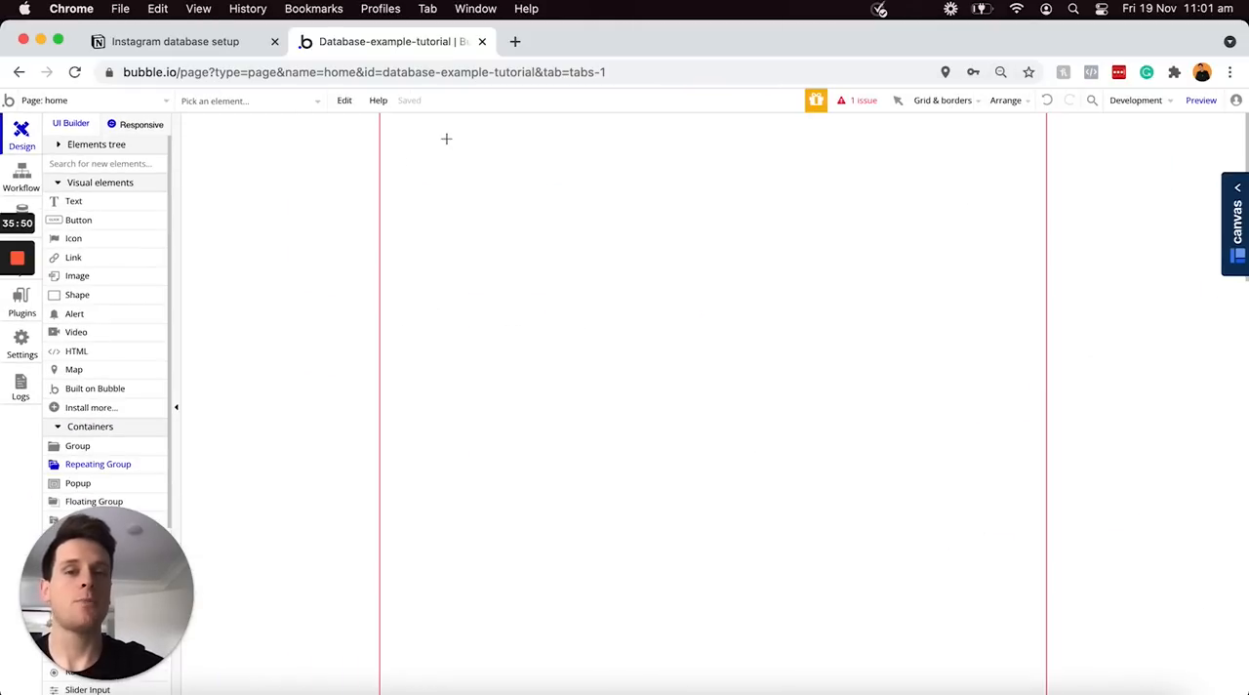
pyautogui.moveTo(547, 155); pyautogui.dragTo(886, 660)
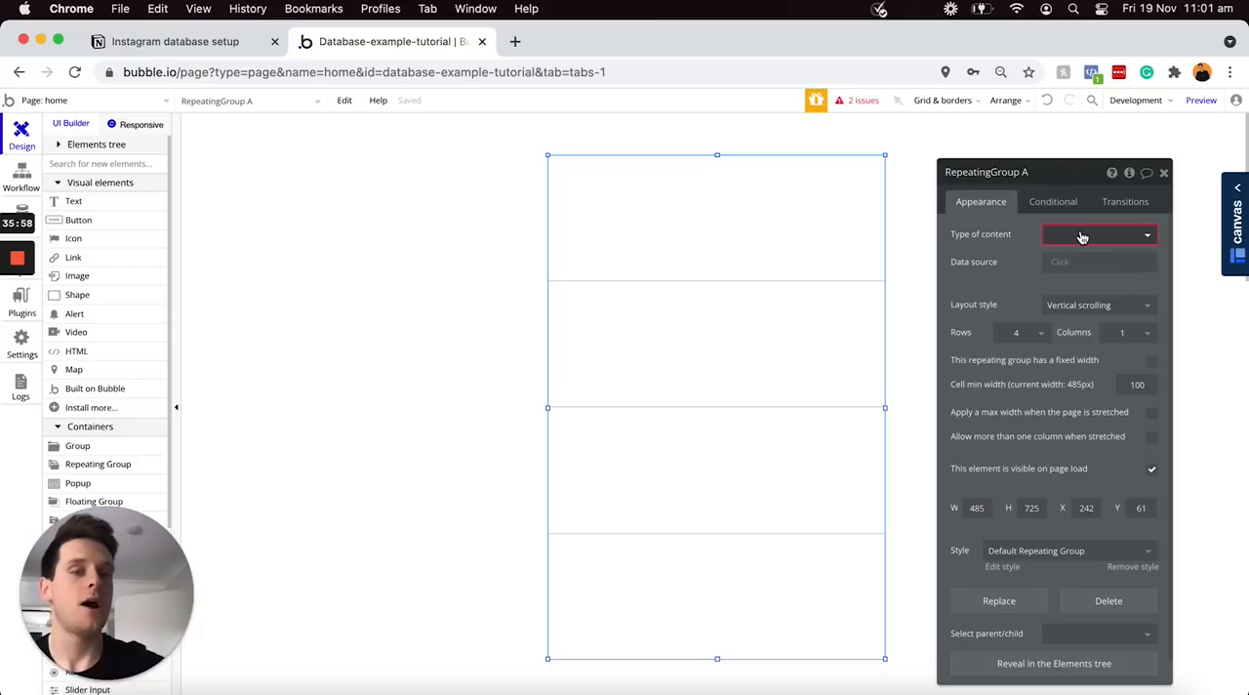
pyautogui.click(1146, 234)
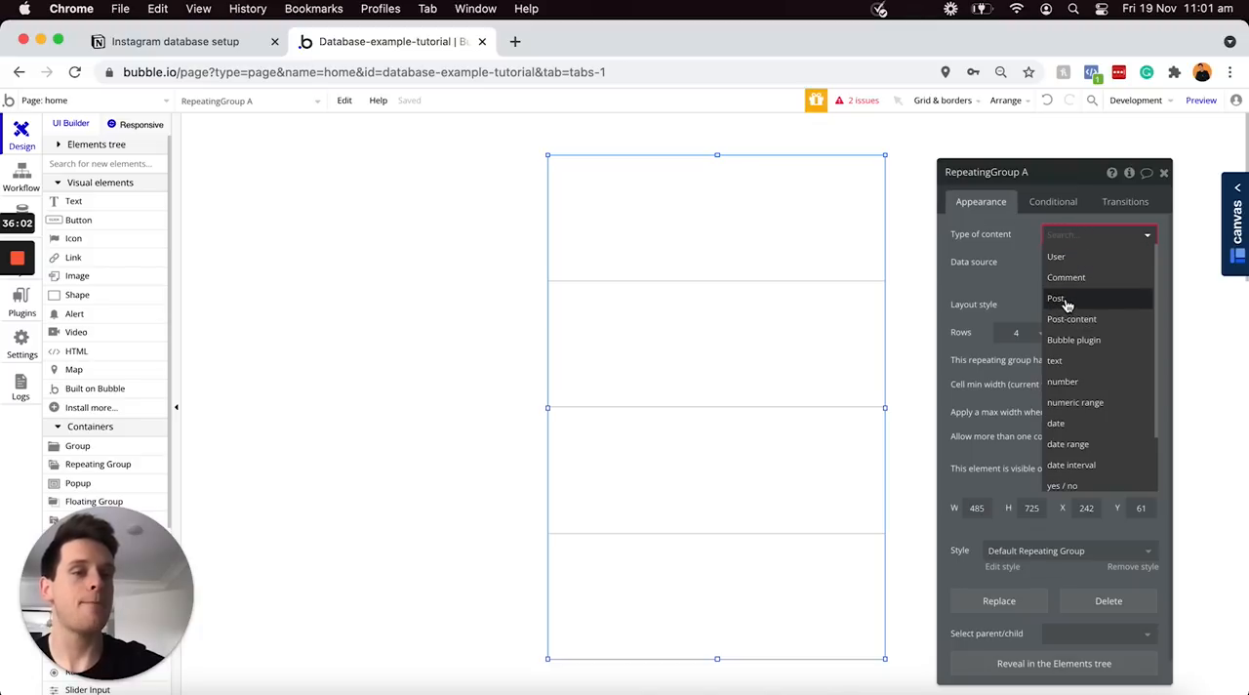
pyautogui.click(1066, 301)
# Set the repeating group's data source to a search for Posts without constraints
pyautogui.click(1059, 261)
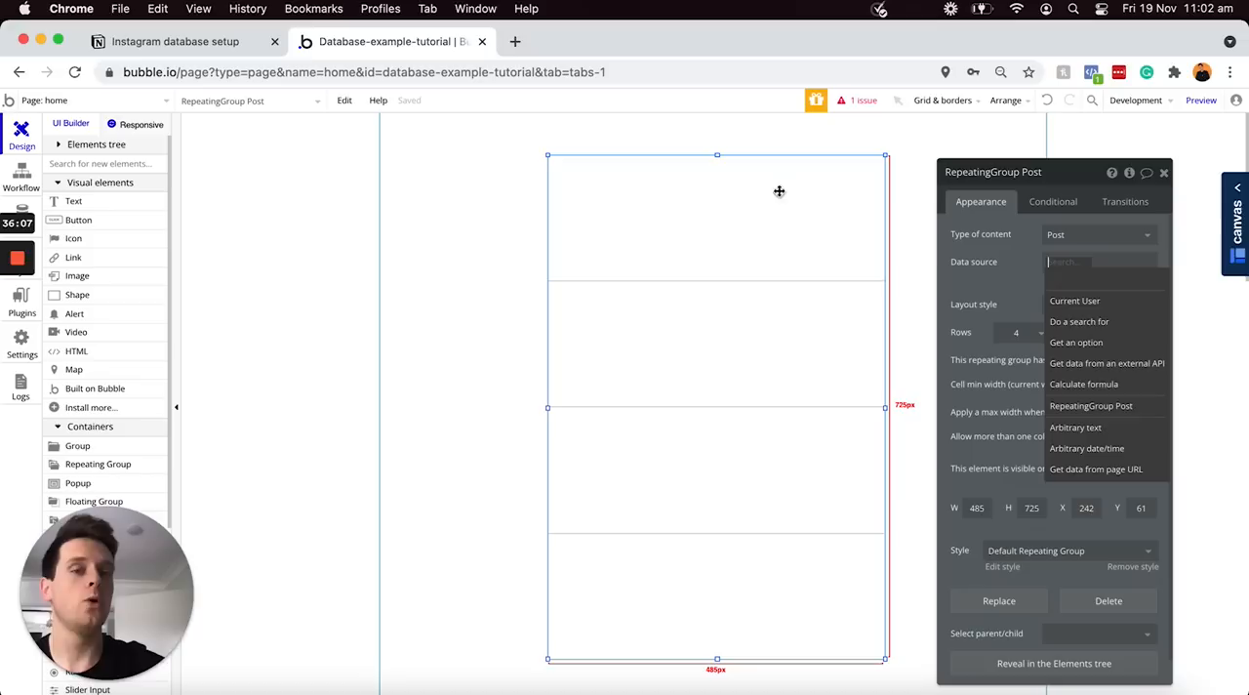
pyautogui.click(1081, 321)
pyautogui.click(890, 205)
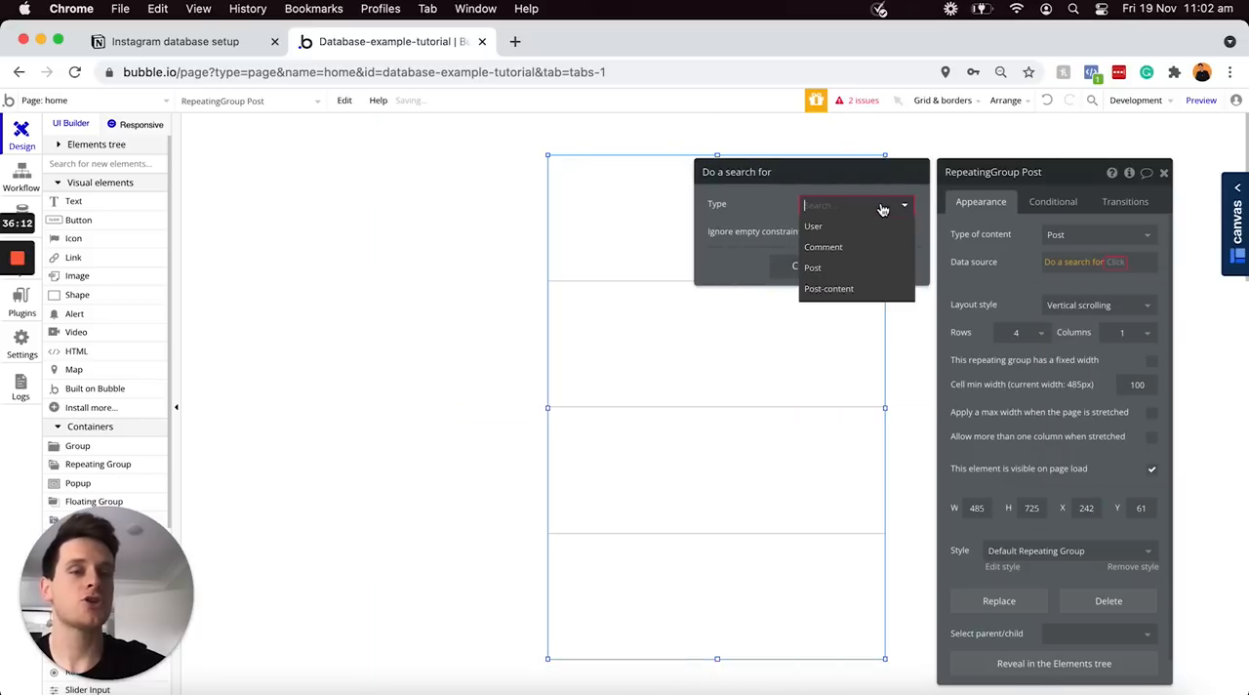
pyautogui.click(849, 273)
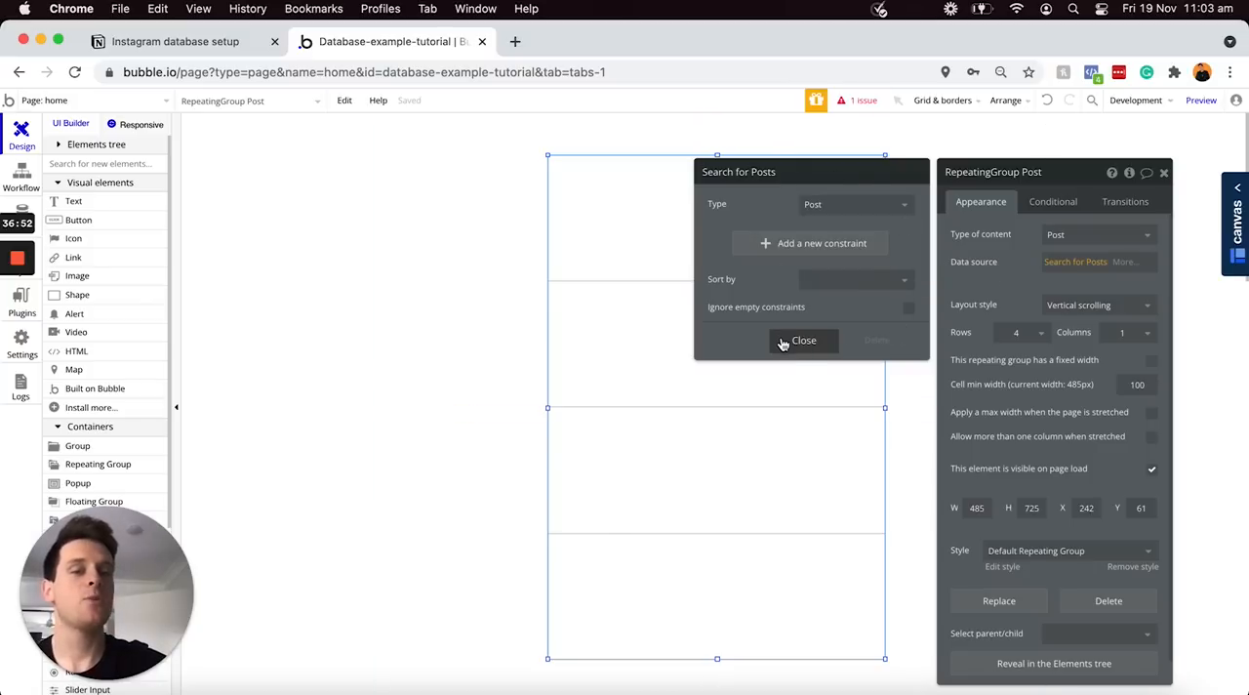
pyautogui.click(801, 341)
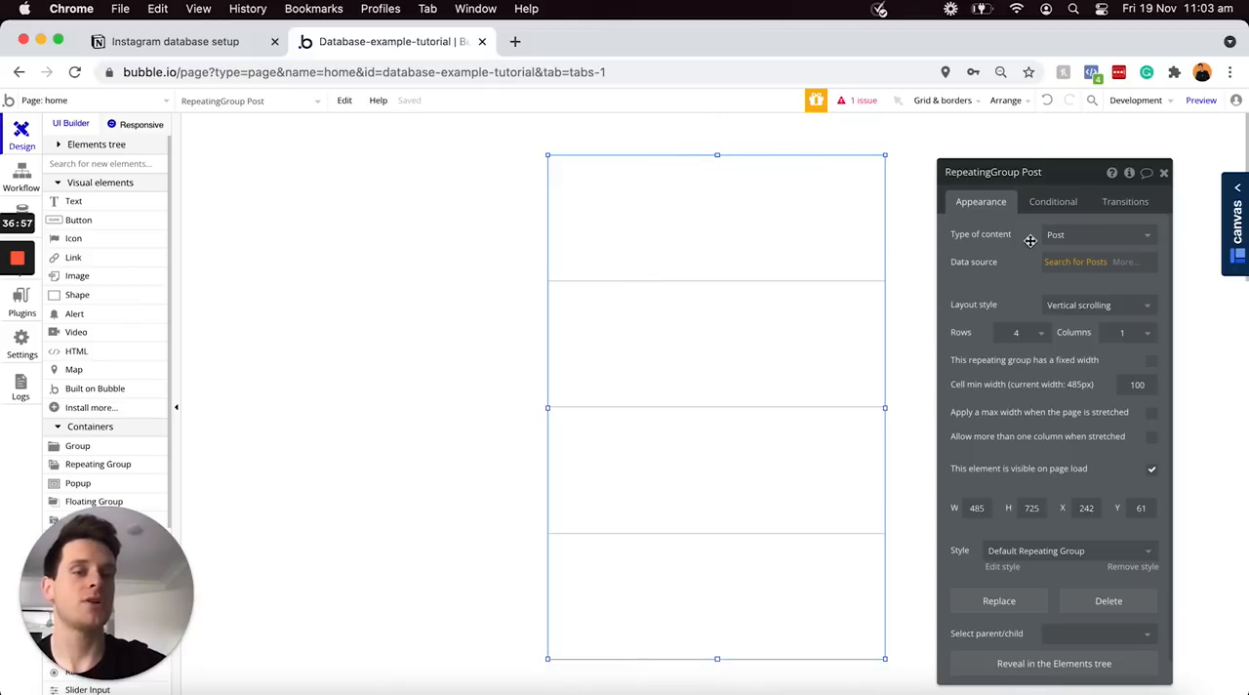
# Set the repeating group to 2 rows and draw an image element about 248 by 239 px in its first cell
pyautogui.click(1043, 334)
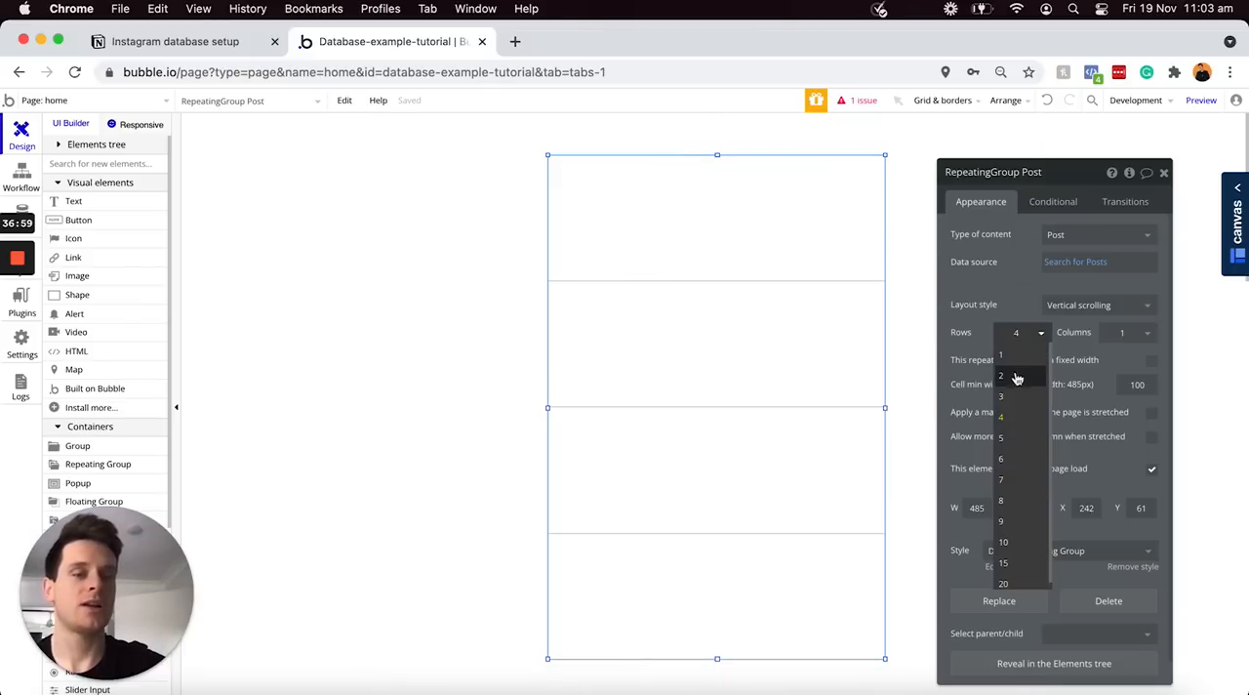
pyautogui.click(1015, 376)
pyautogui.click(90, 275)
pyautogui.moveTo(635, 208); pyautogui.dragTo(769, 349)
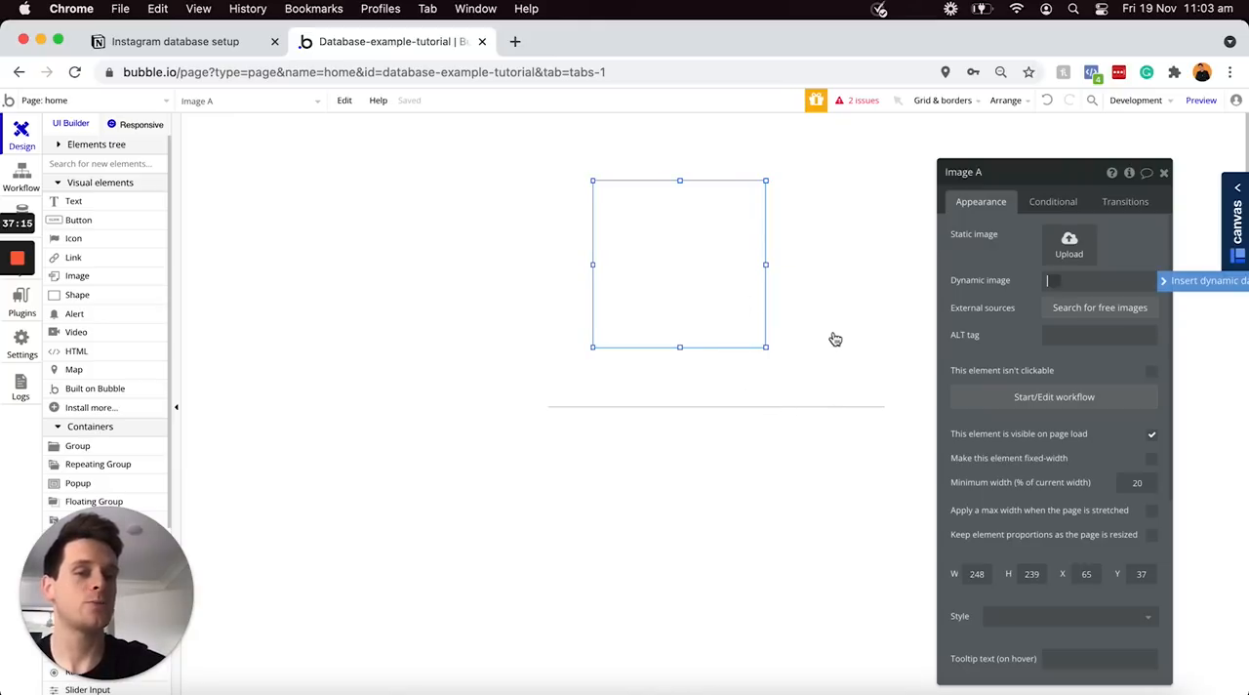
# Set the image's dynamic source to a search for the Post-content data type
pyautogui.click(1167, 290)
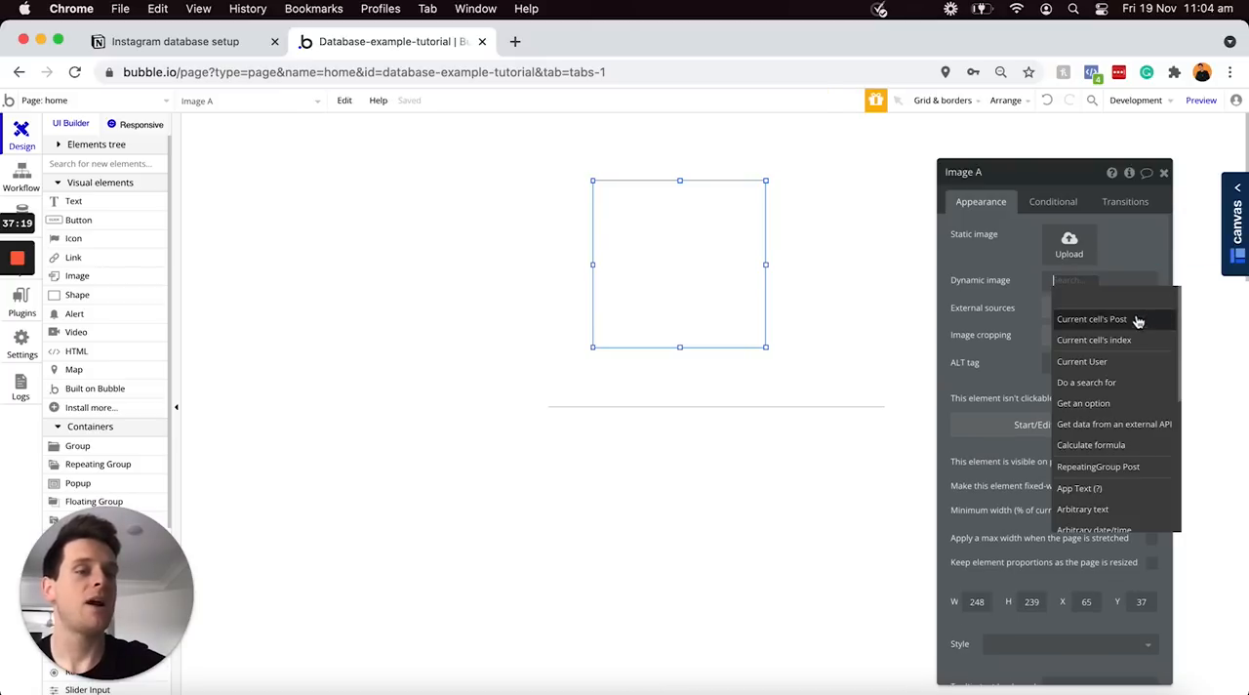
pyautogui.click(1086, 382)
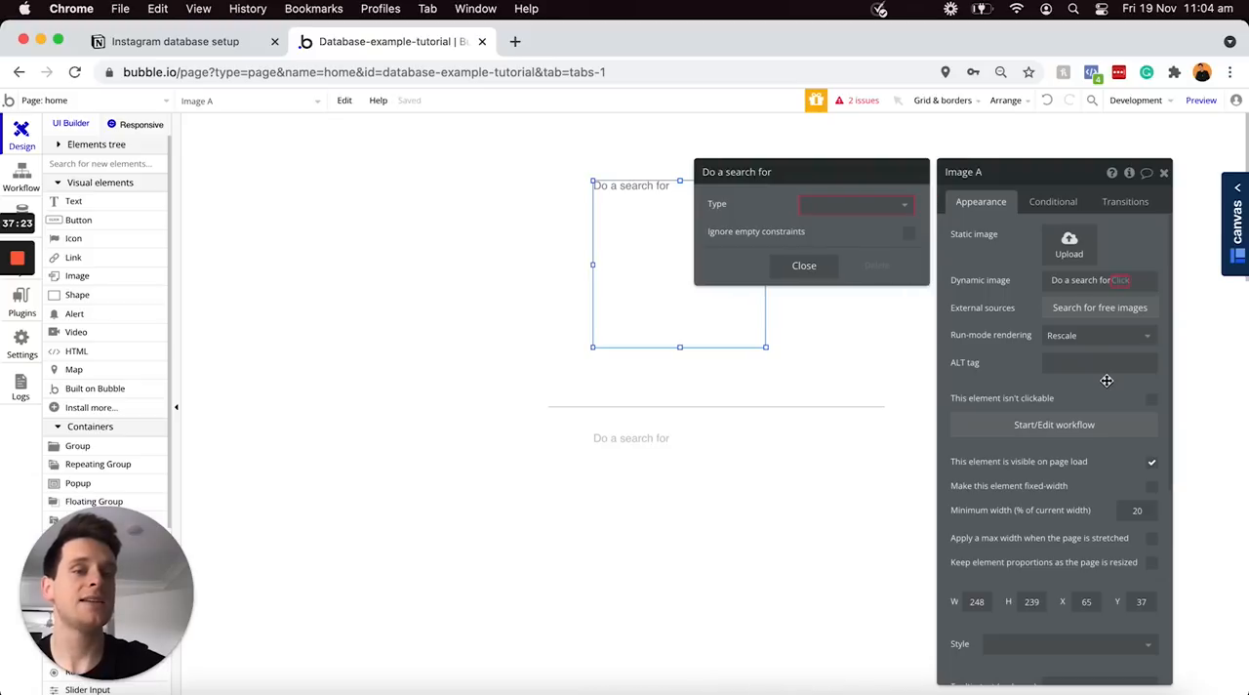
pyautogui.click(903, 205)
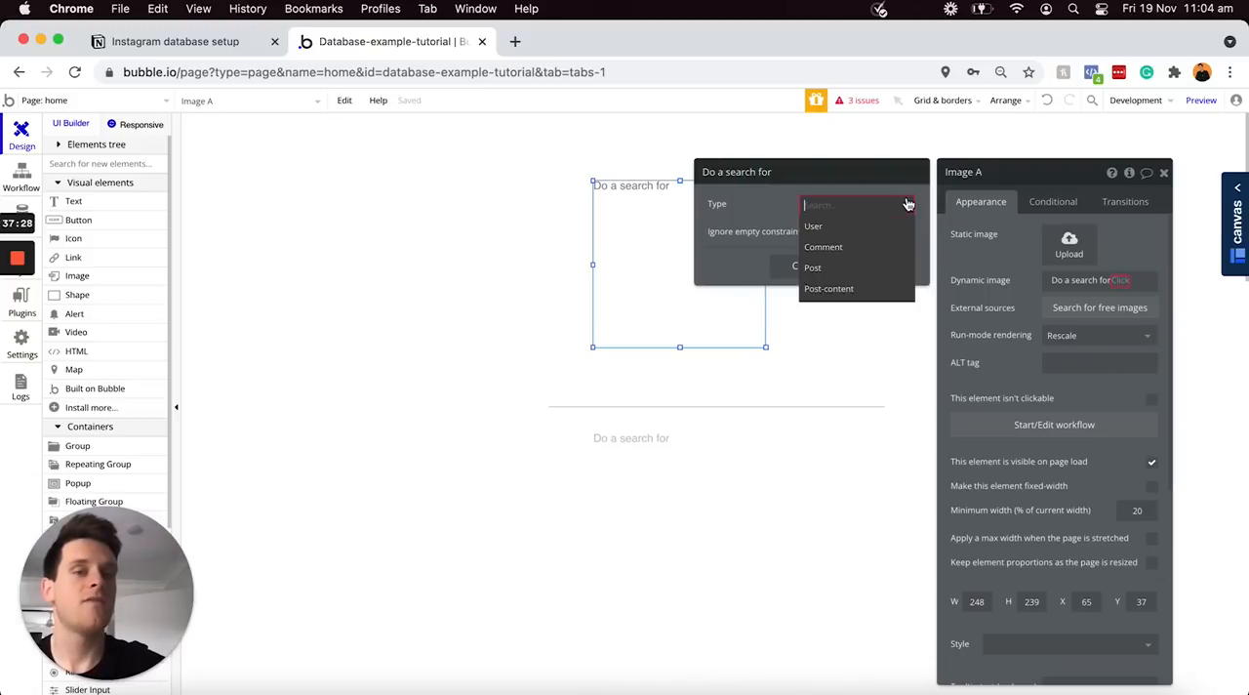
pyautogui.click(849, 290)
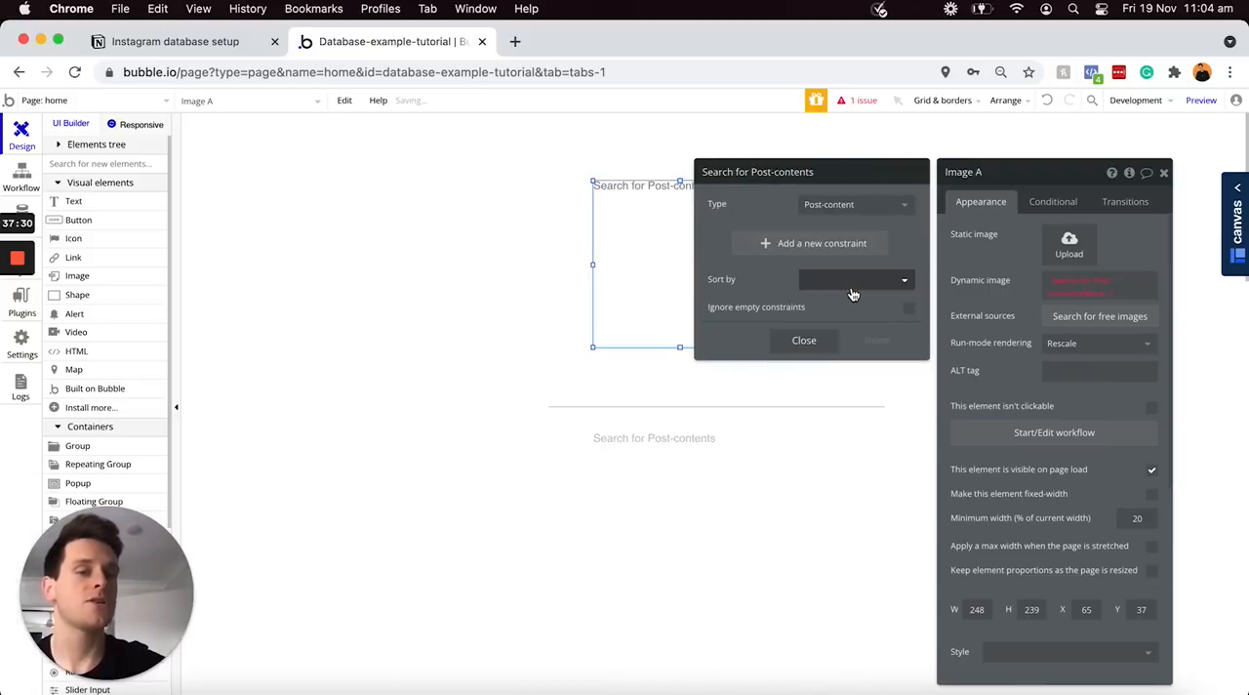
# Constrain the image's Post-content search to OG-post = Current cell's Post and close the search settings
pyautogui.click(747, 244)
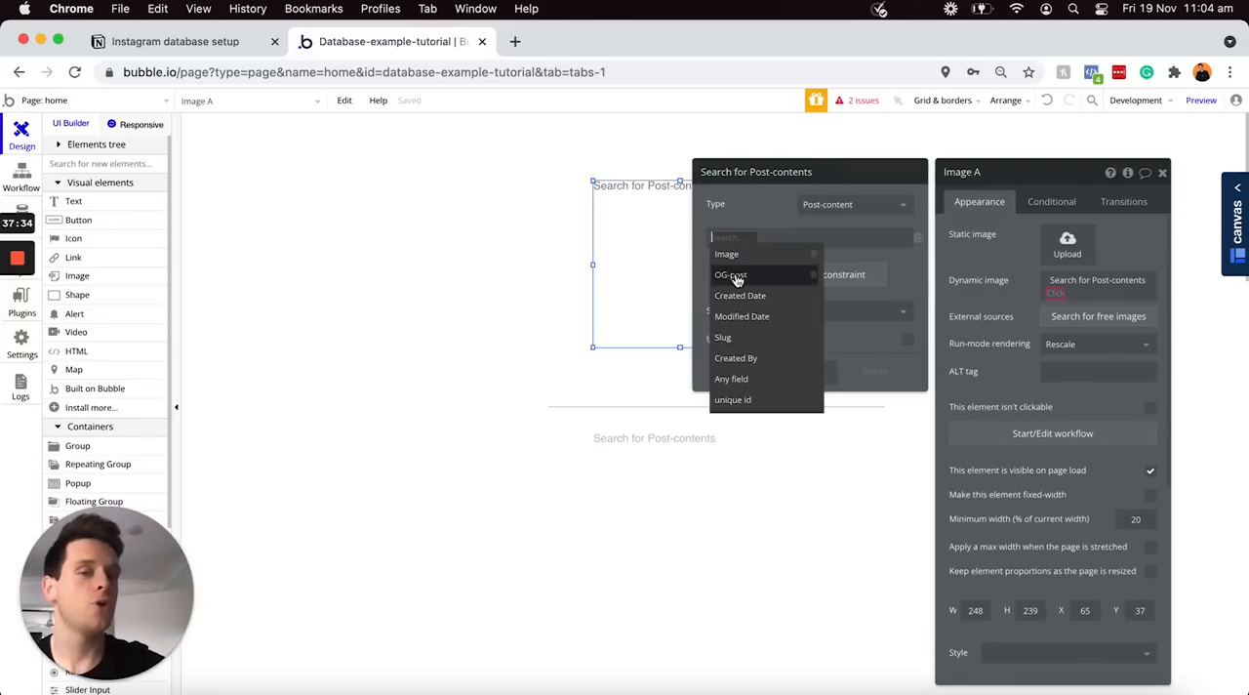
pyautogui.click(743, 277)
pyautogui.click(752, 244)
pyautogui.click(752, 255)
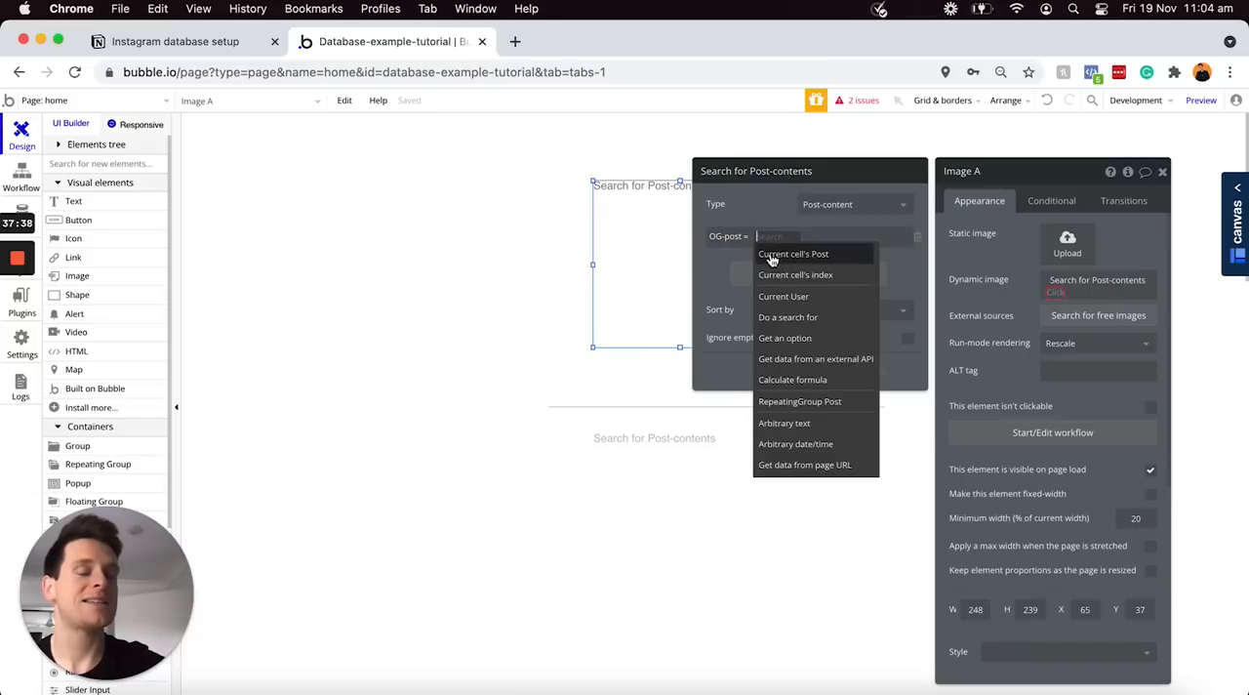
pyautogui.click(798, 256)
pyautogui.click(801, 370)
# Extend the image's dynamic source to use the Image field of the first item in the Post-content search
pyautogui.click(1085, 291)
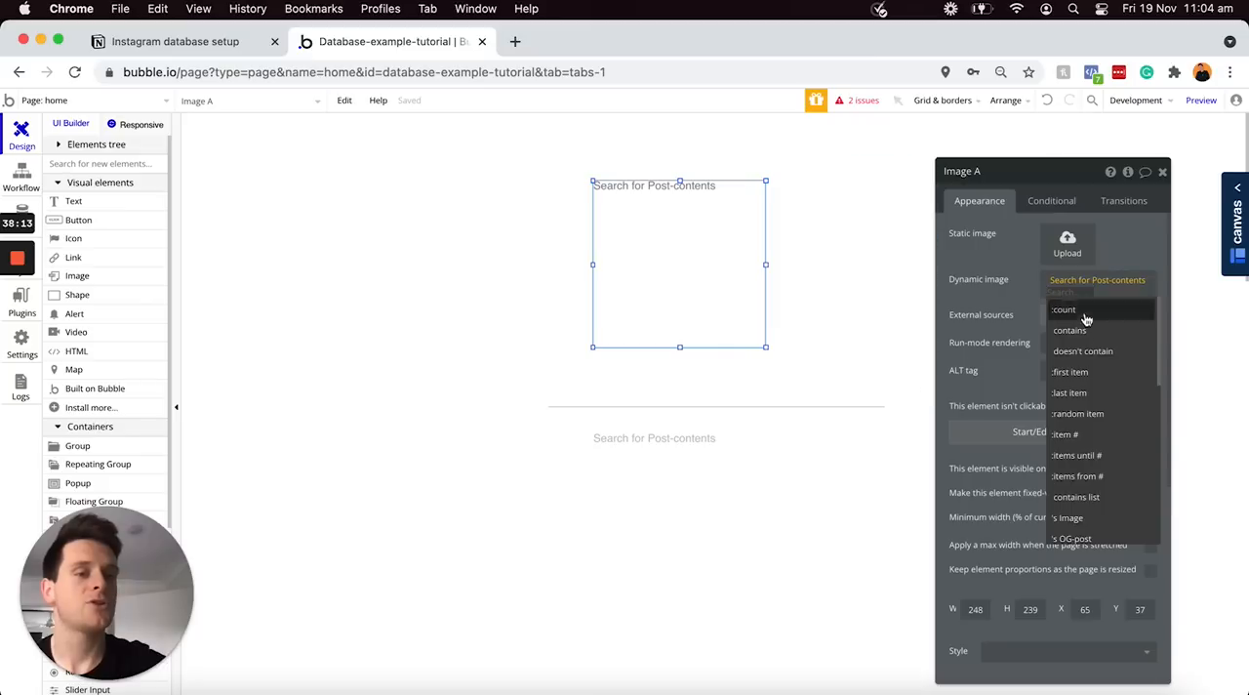
pyautogui.click(1084, 373)
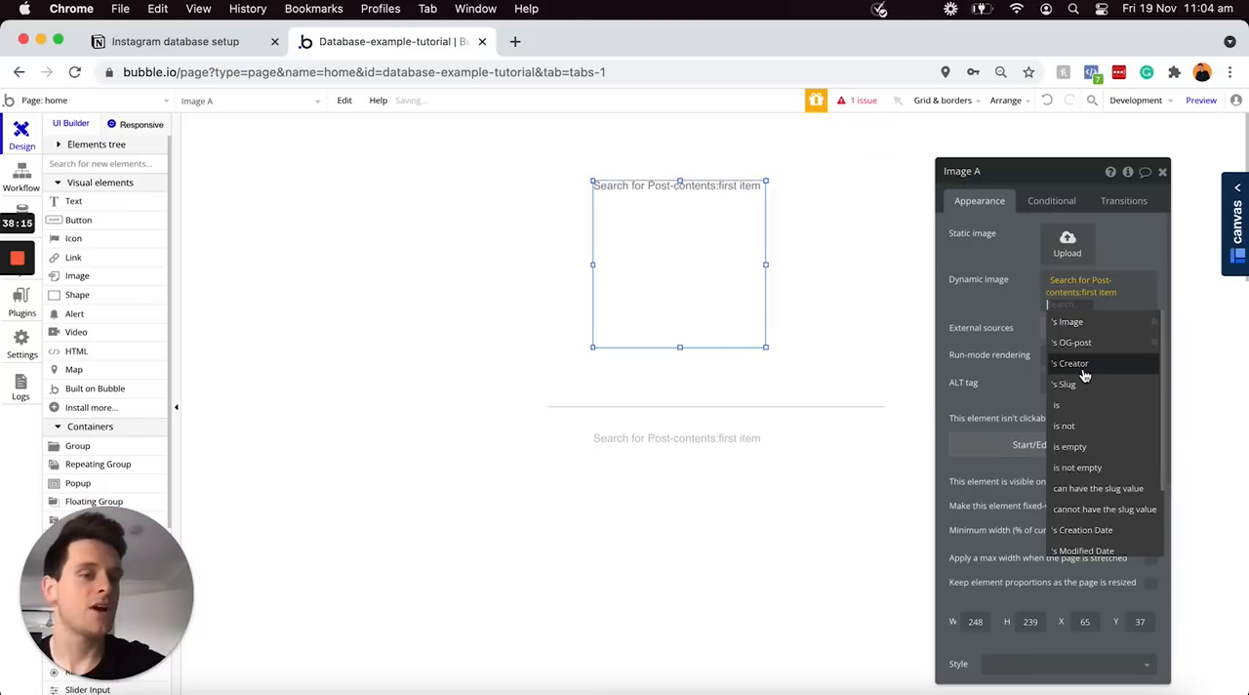
pyautogui.moveTo(659, 185); pyautogui.dragTo(695, 283)
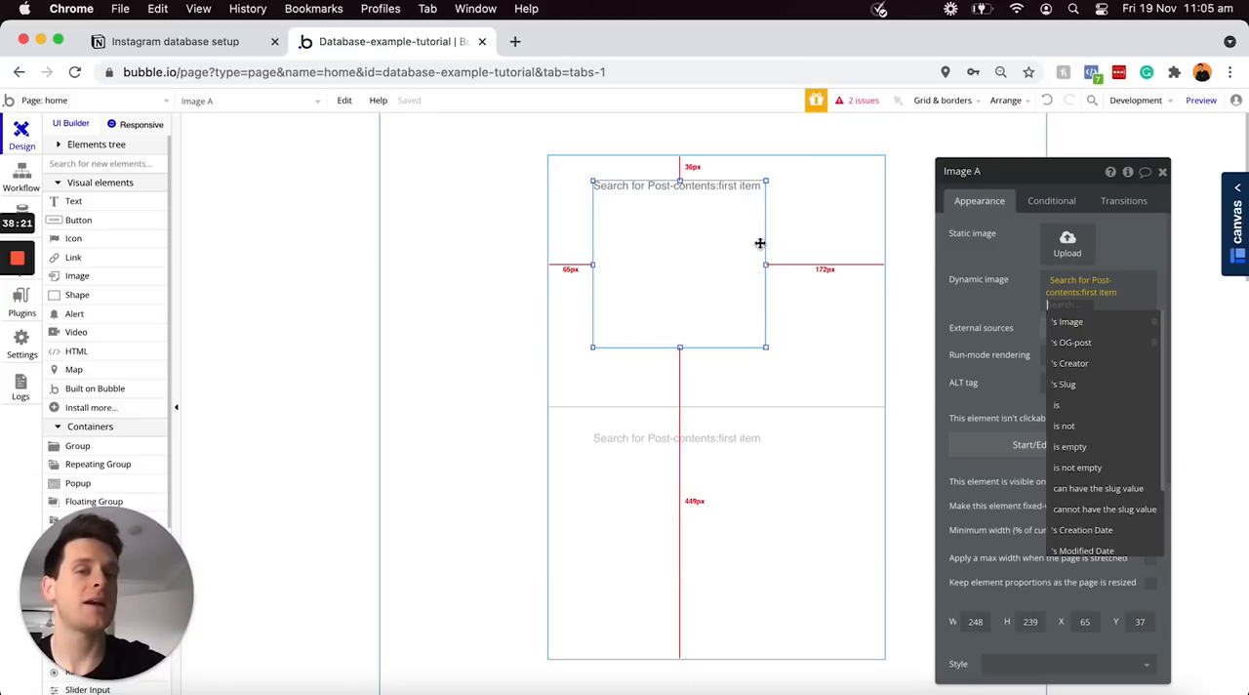
pyautogui.click(1072, 324)
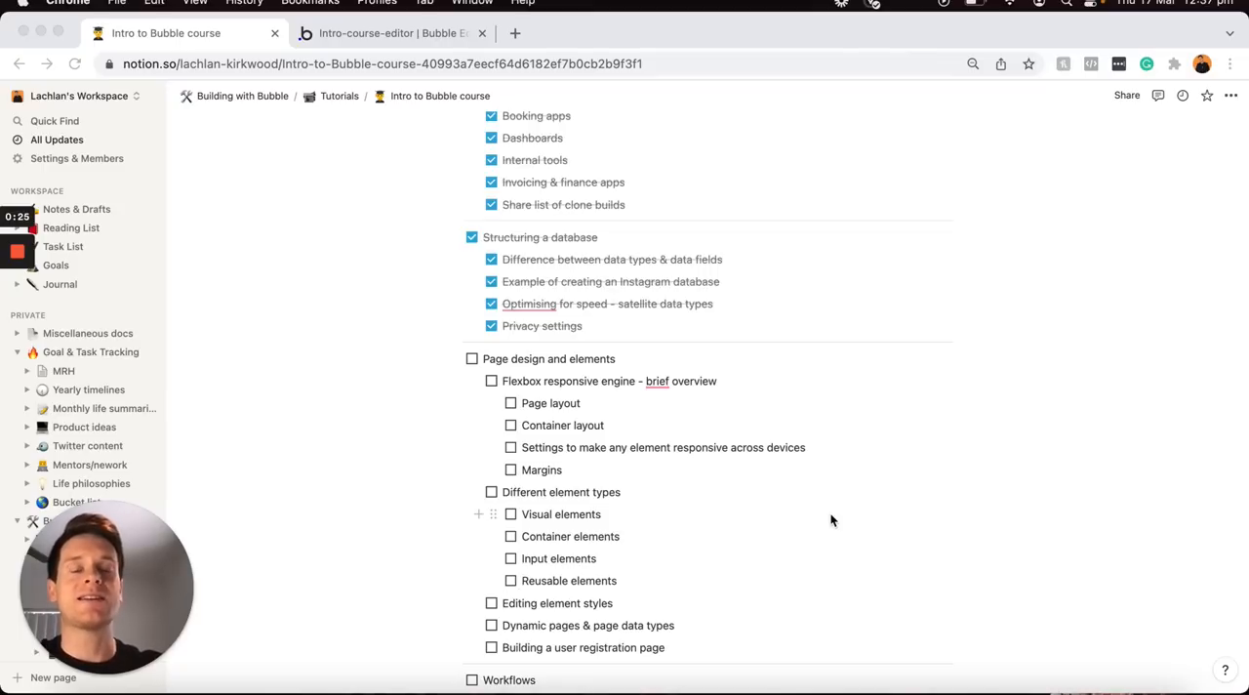
# Highlight "Flexbox responsive engine - brief overview" in the Notion course outline, then switch to the Bubble editor and show the design page's properties
pyautogui.click(733, 382)
pyautogui.tripleClick(738, 377)
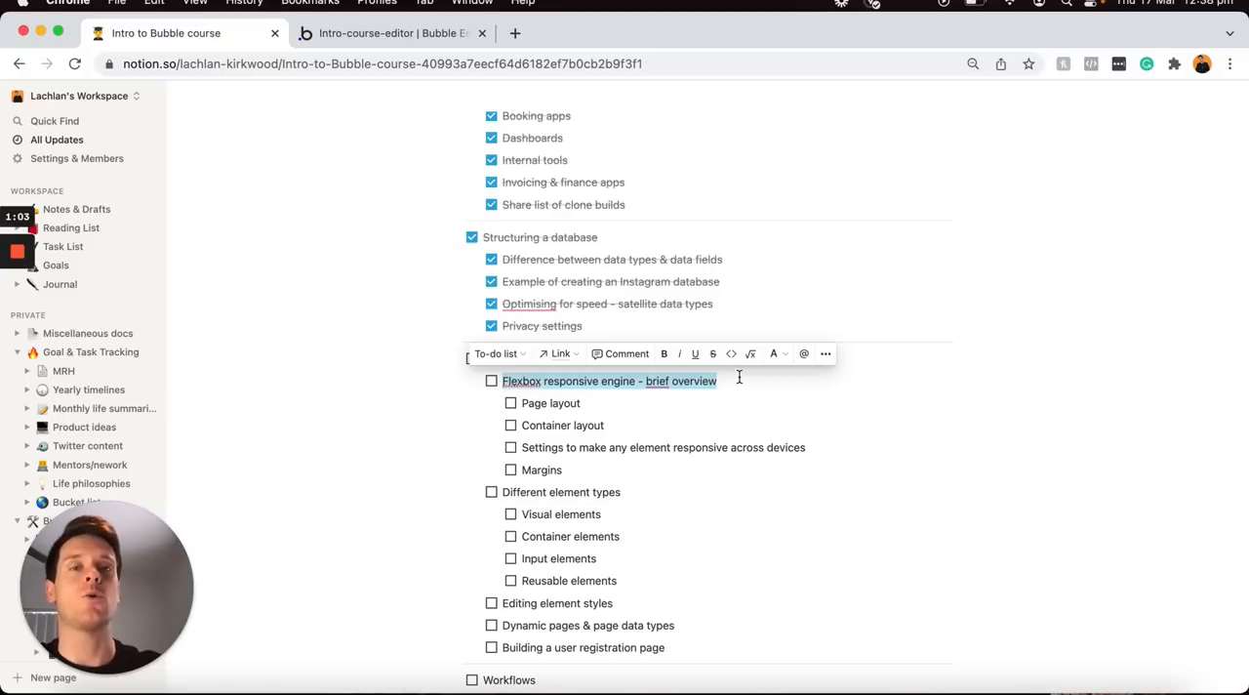
pyautogui.click(426, 43)
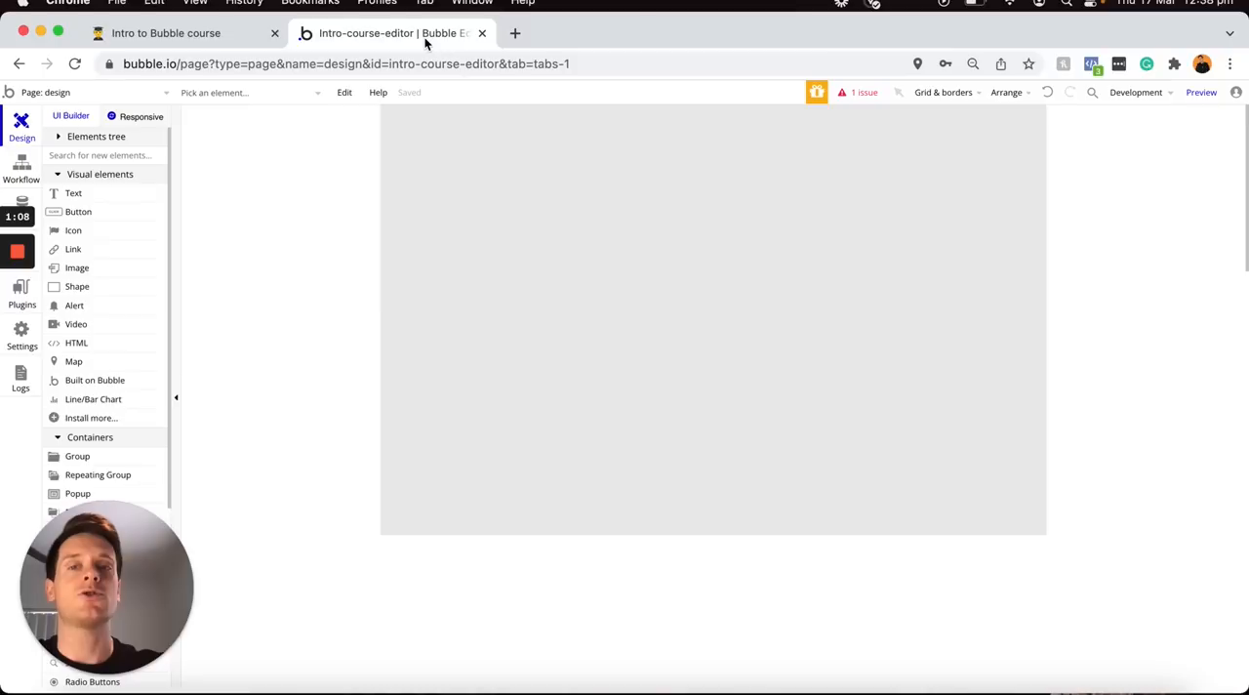
pyautogui.click(597, 283)
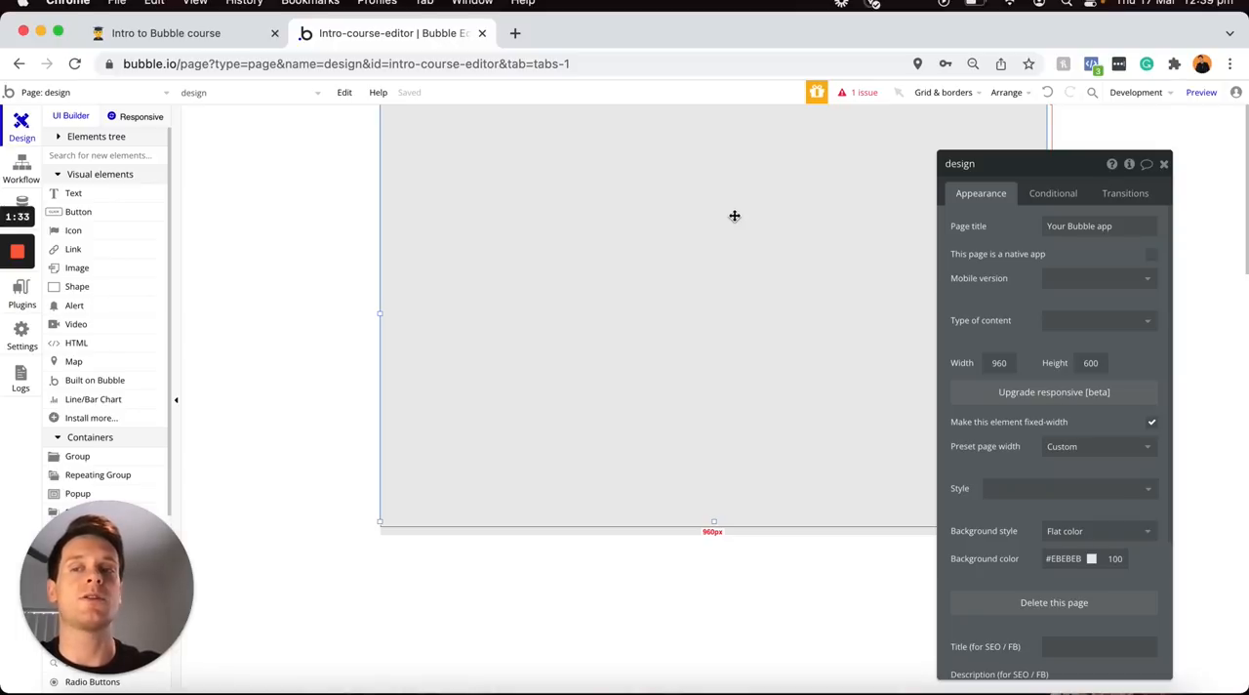
# Draw a text element about 209 by 88 px and a button about 279 by 69 px, and move the button so it overlaps the text
pyautogui.click(130, 202)
pyautogui.moveTo(437, 147); pyautogui.dragTo(586, 209)
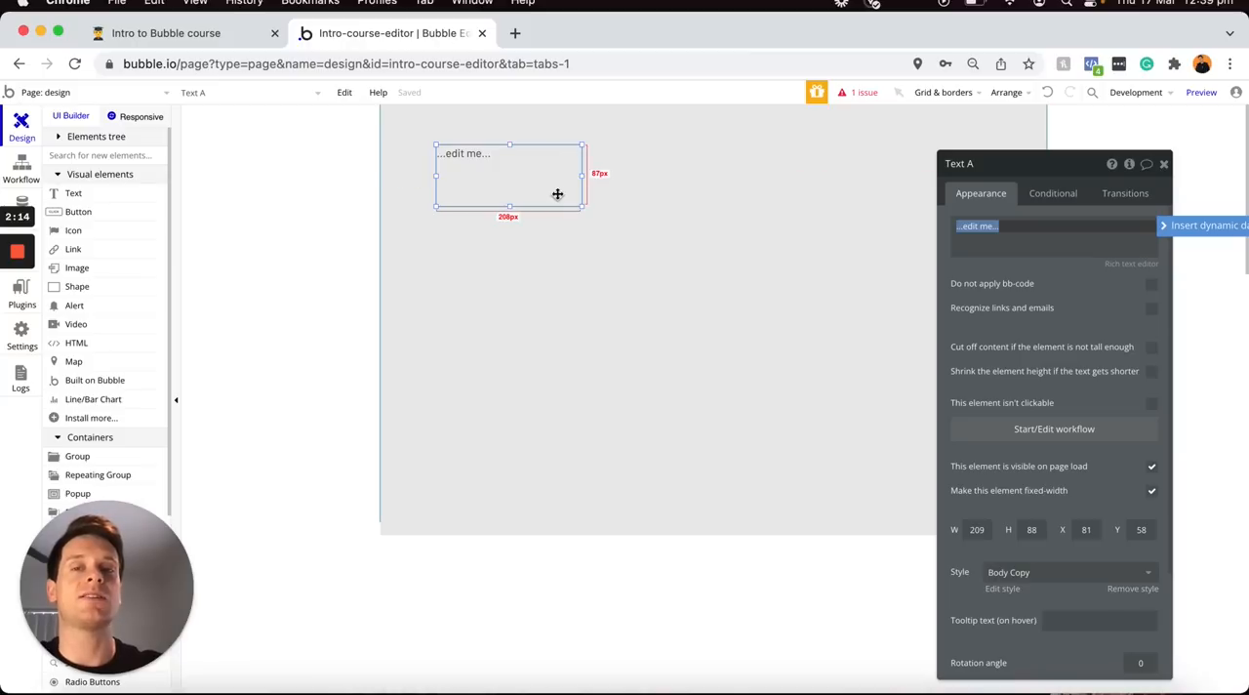
pyautogui.click(115, 207)
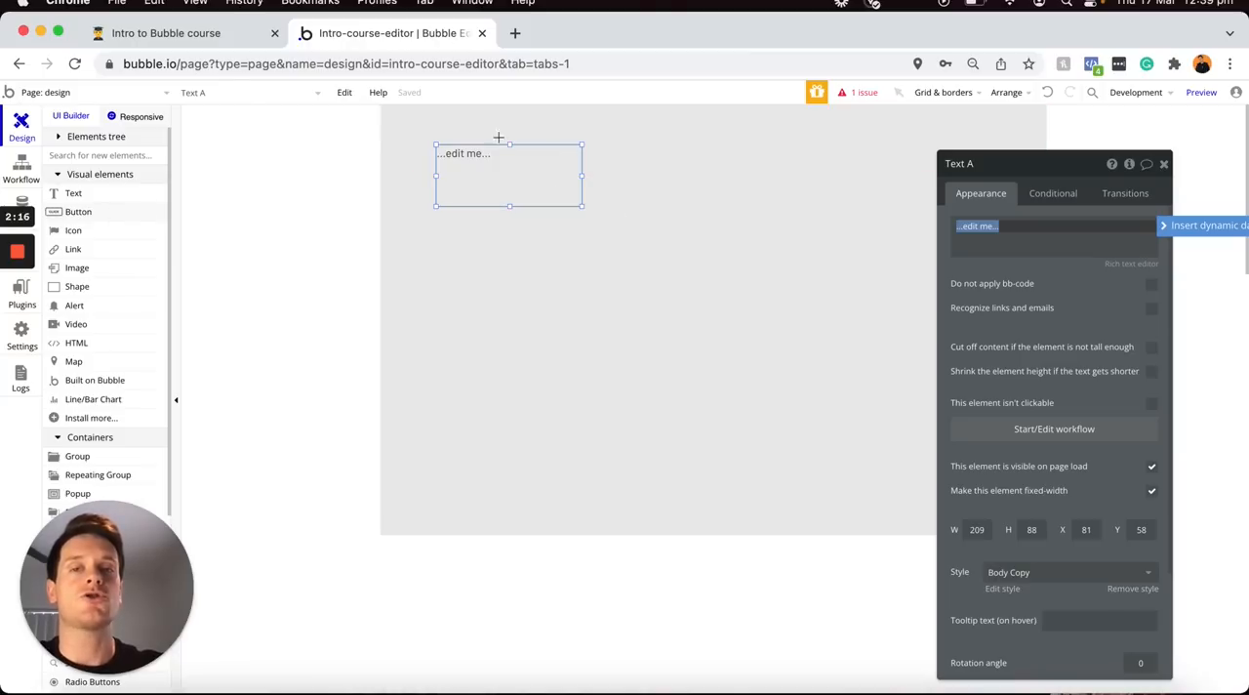
pyautogui.moveTo(654, 163); pyautogui.dragTo(849, 208)
pyautogui.moveTo(758, 187); pyautogui.dragTo(562, 185)
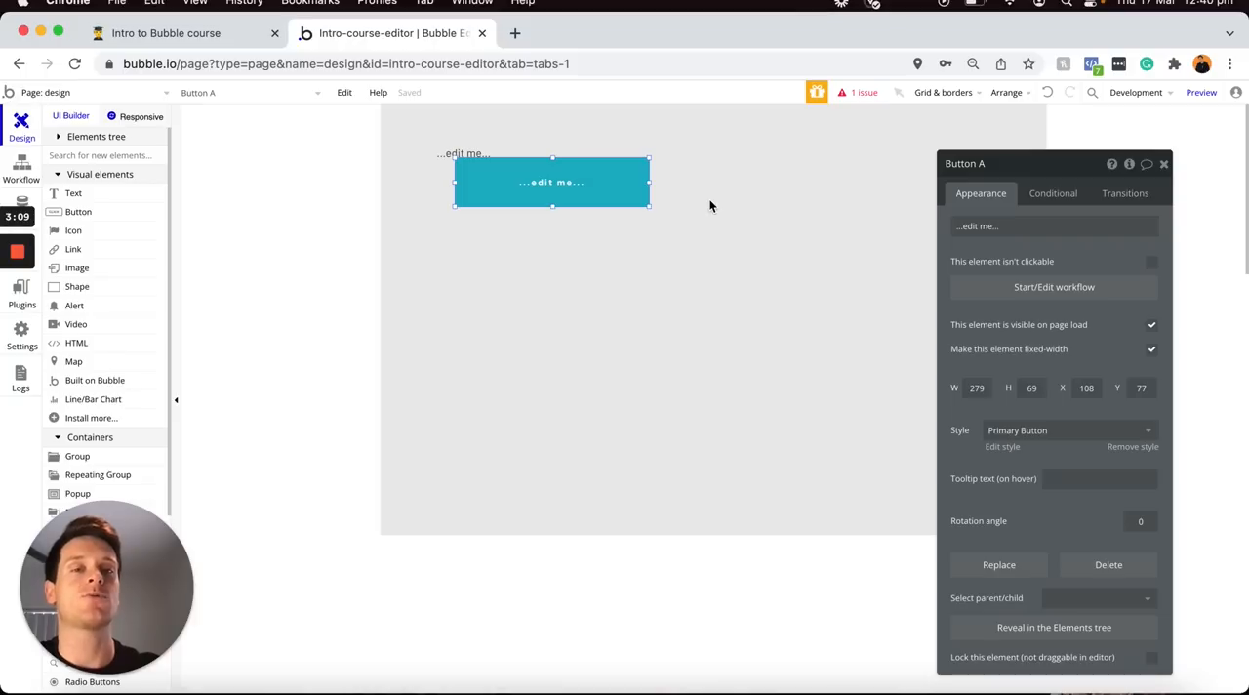
pyautogui.click(710, 201)
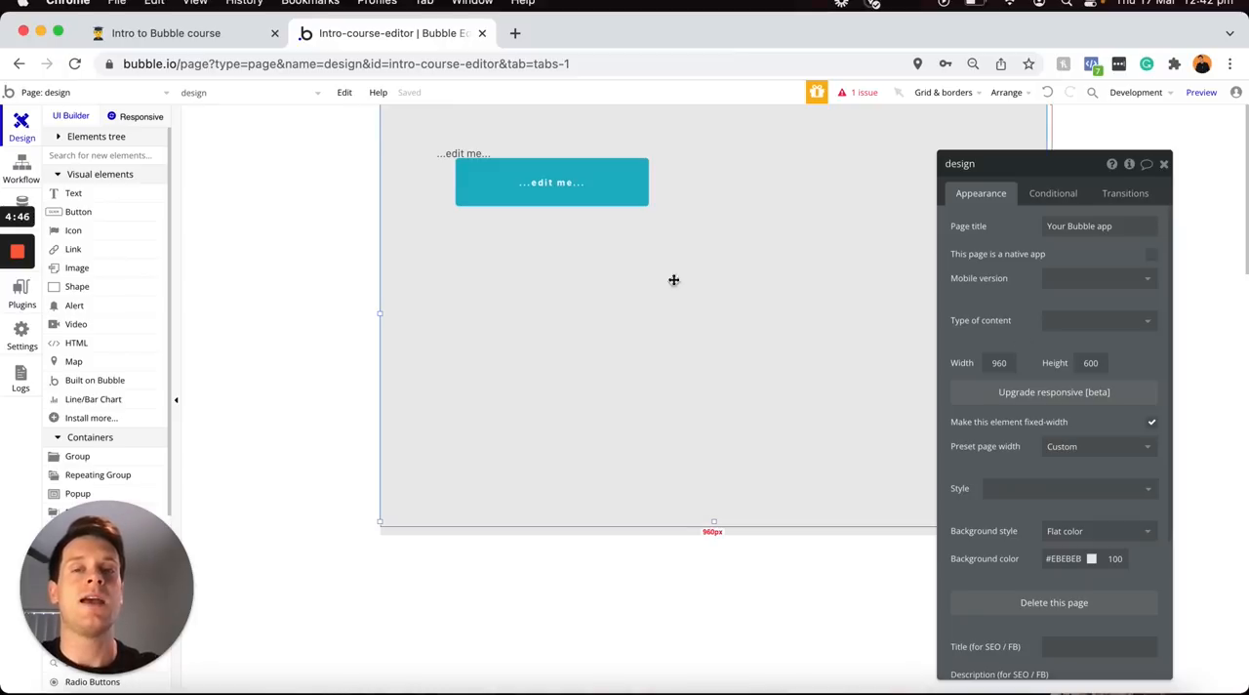
# Delete the button and the text element from the design page
pyautogui.click(586, 190)
pyautogui.press('Delete')
pyautogui.click(480, 188)
pyautogui.press('Delete')
# Upgrade the design page to the beta responsive engine
pyautogui.click(620, 220)
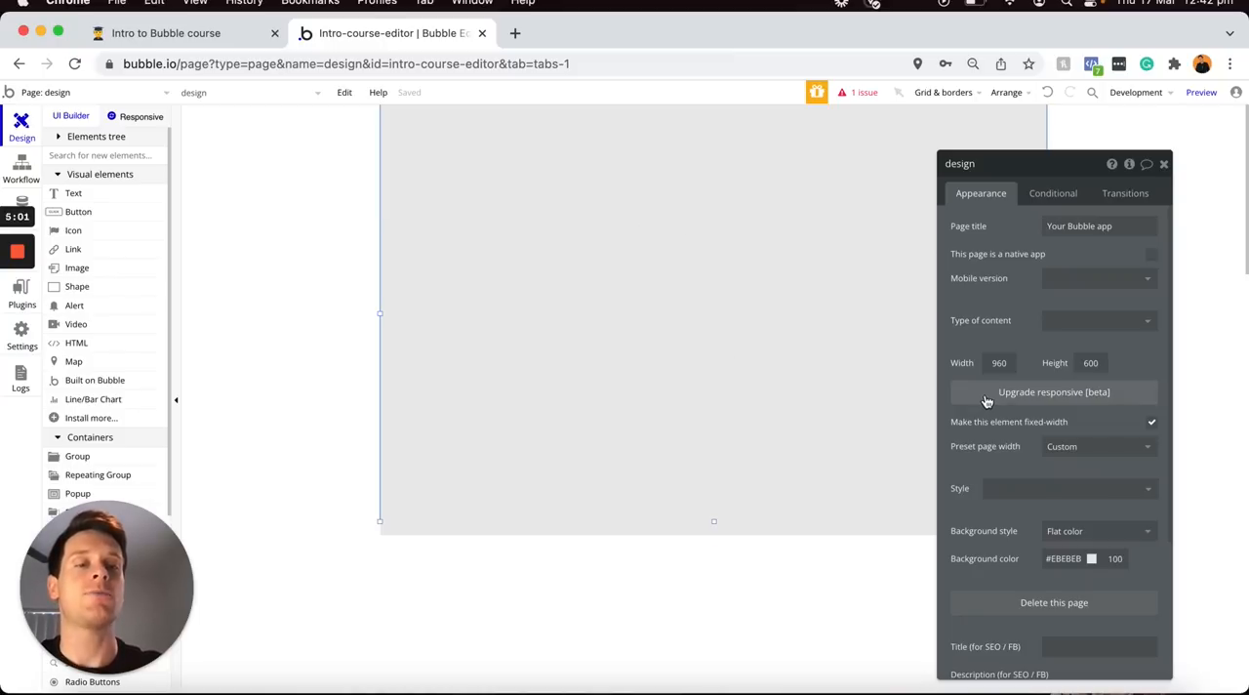
pyautogui.click(1019, 393)
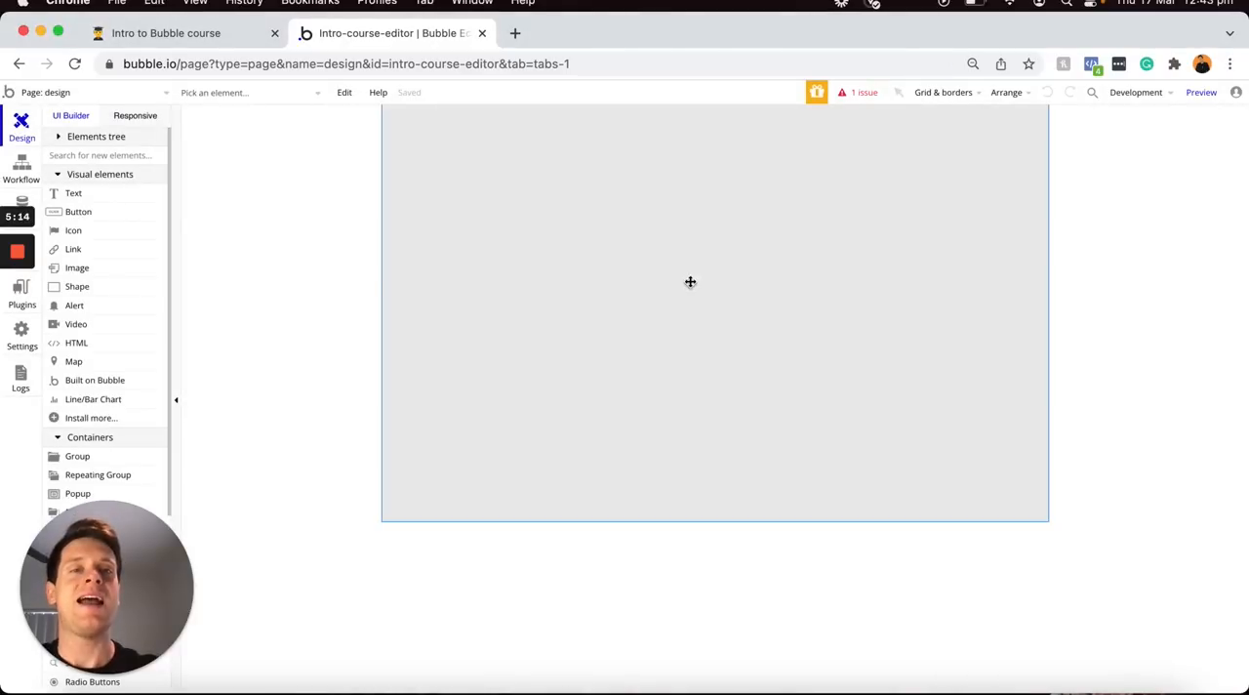
pyautogui.click(690, 281)
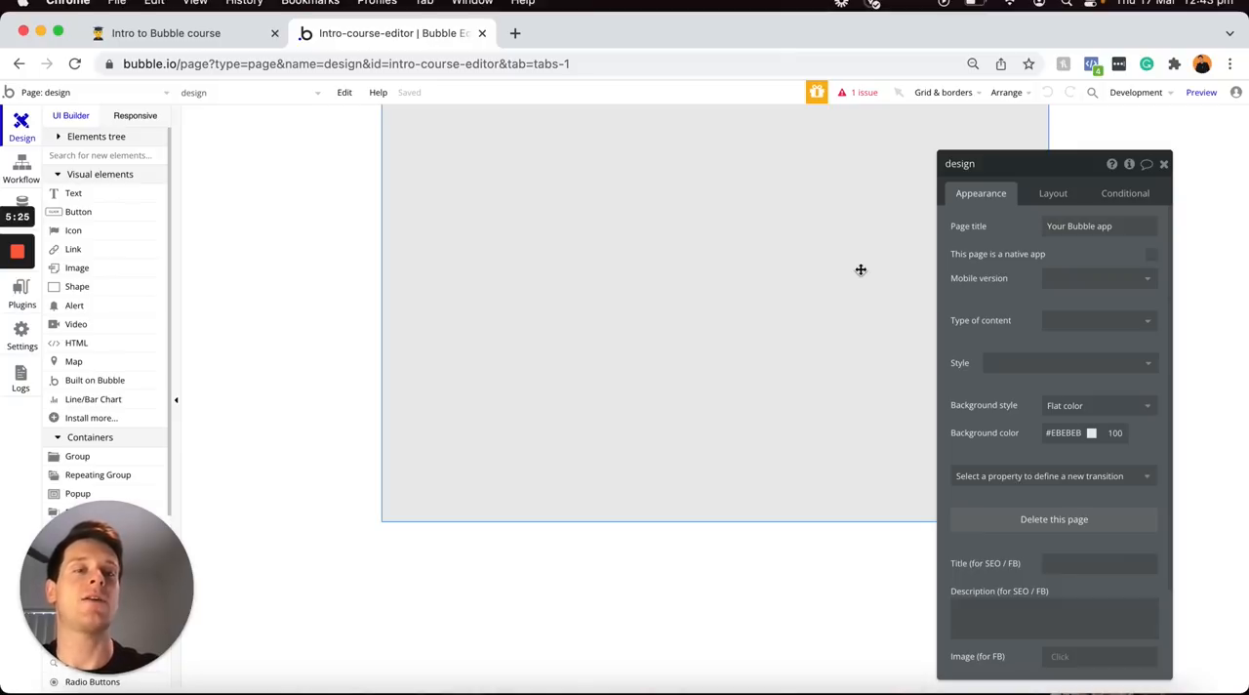
# Open the container layout choices in the design page's layout settings
pyautogui.click(1053, 195)
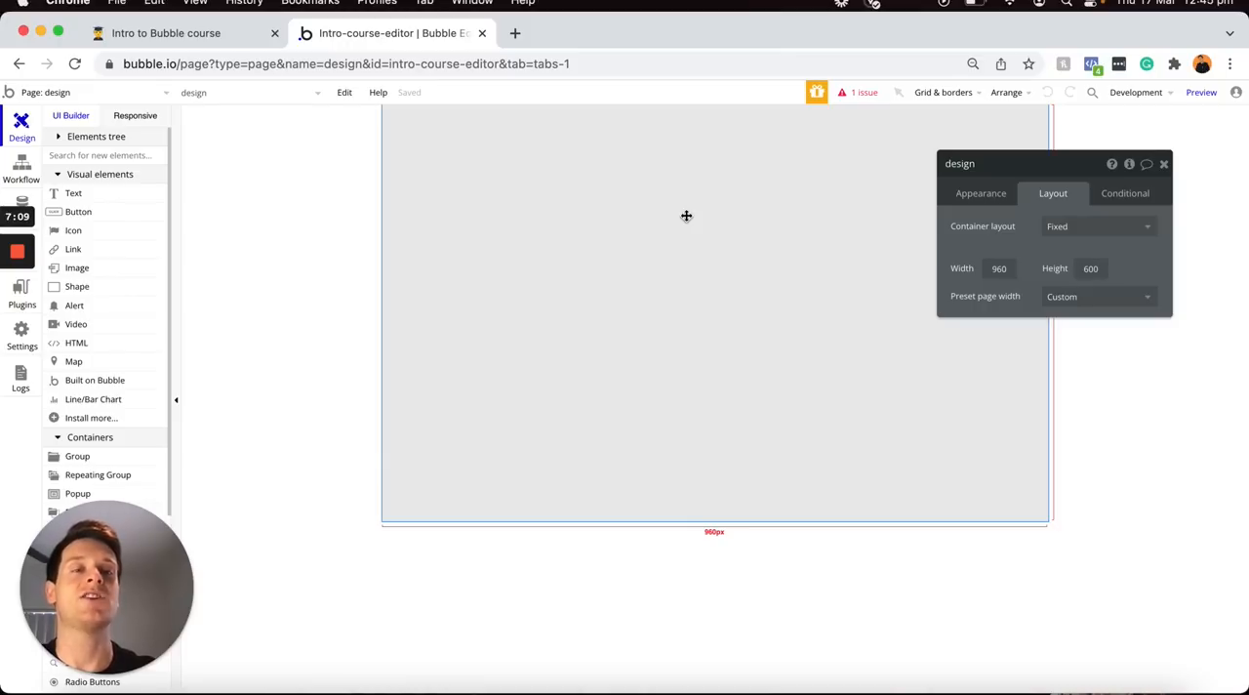
pyautogui.moveTo(1061, 196)
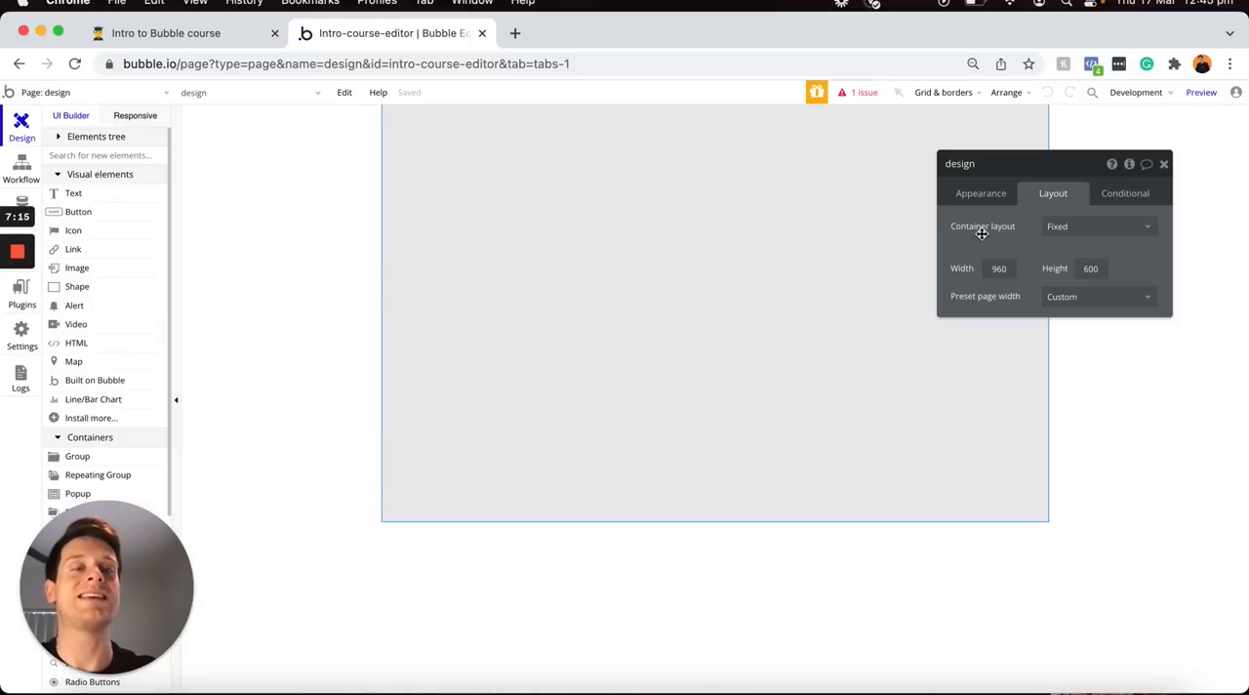
pyautogui.moveTo(1016, 233)
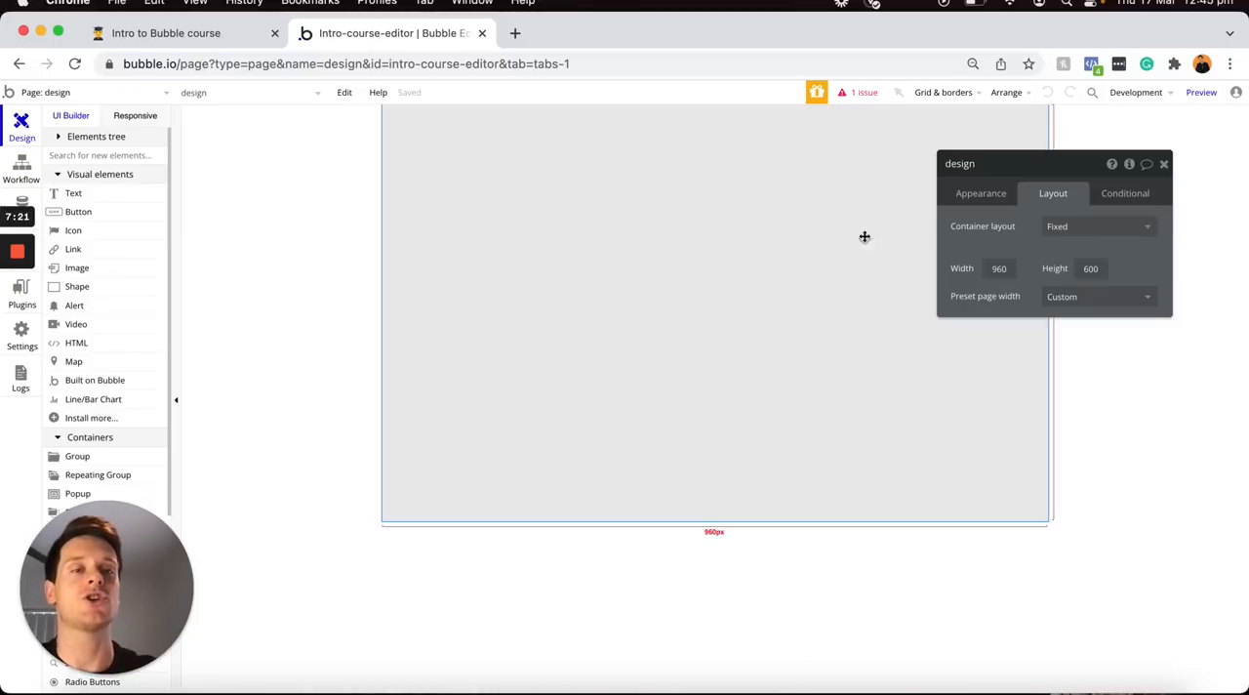
pyautogui.click(1058, 232)
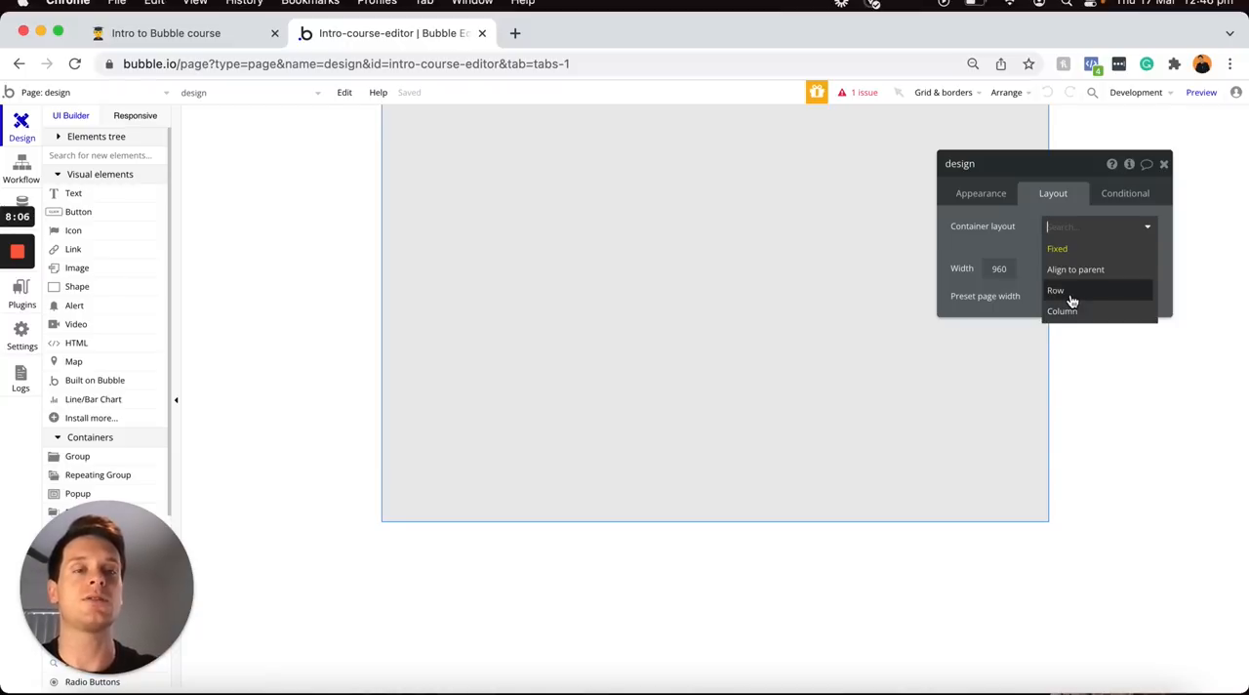
# Switch to Preview and compare the Column and Row layout illustrations, ending on Column
pyautogui.hotkey('ctrl', 'Up')
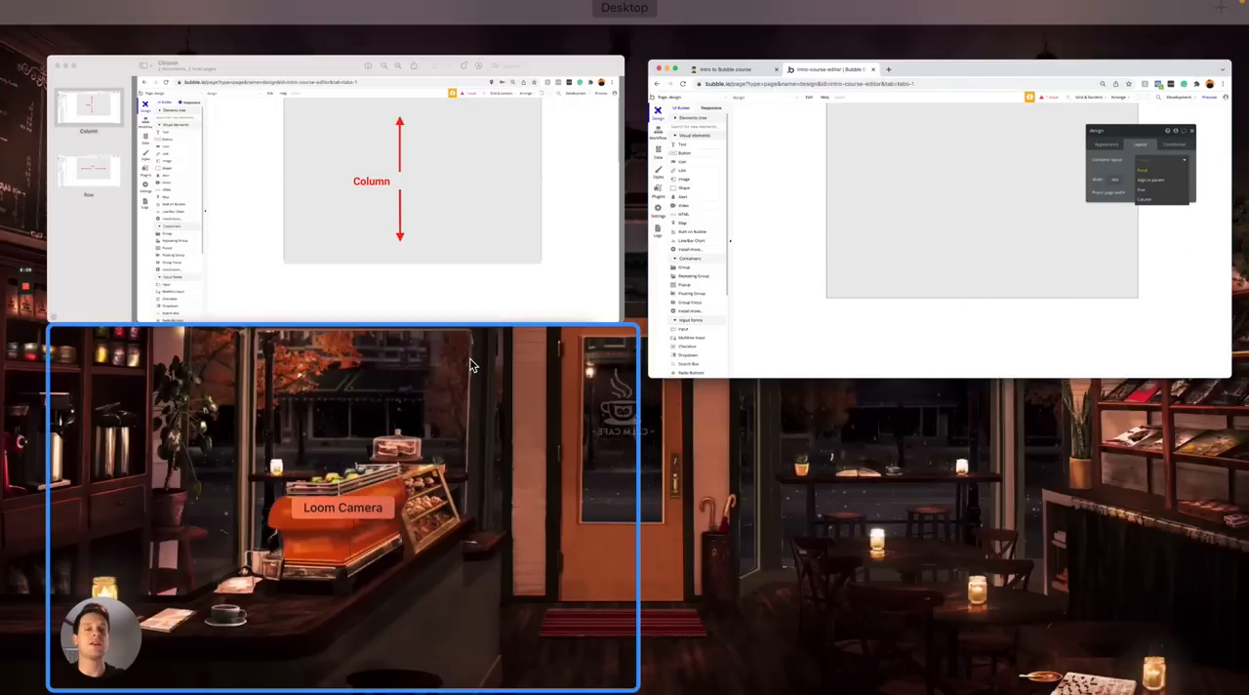
pyautogui.click(421, 262)
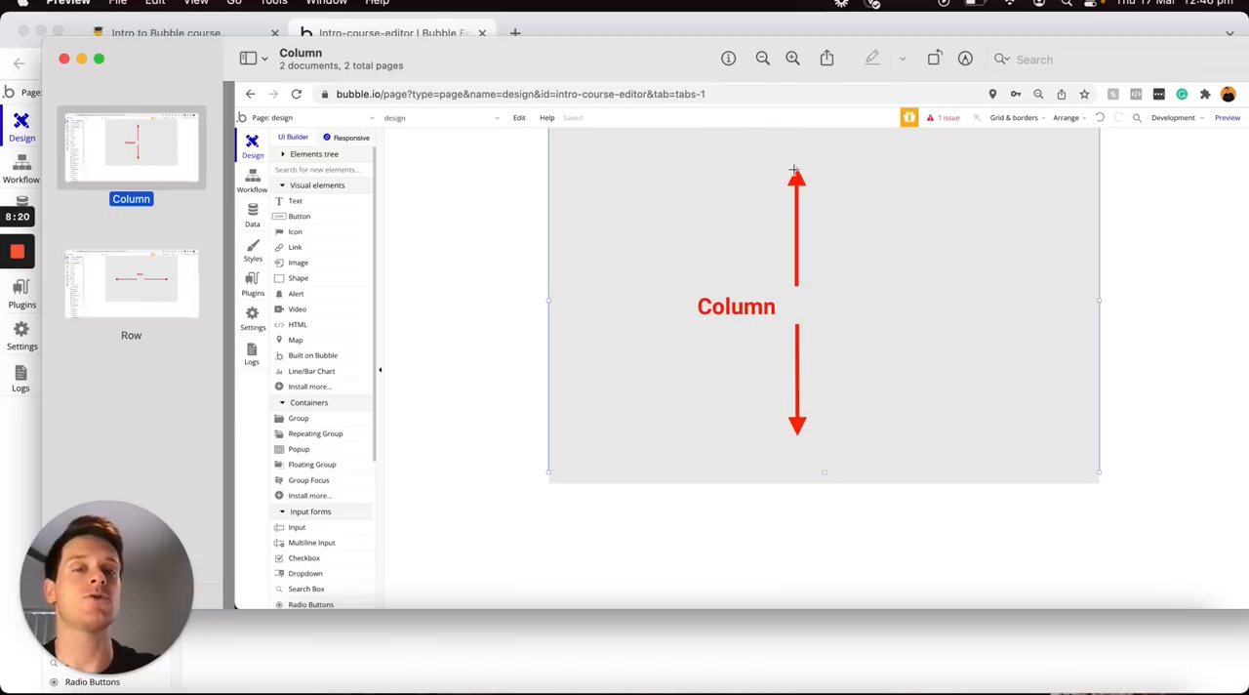
pyautogui.click(135, 285)
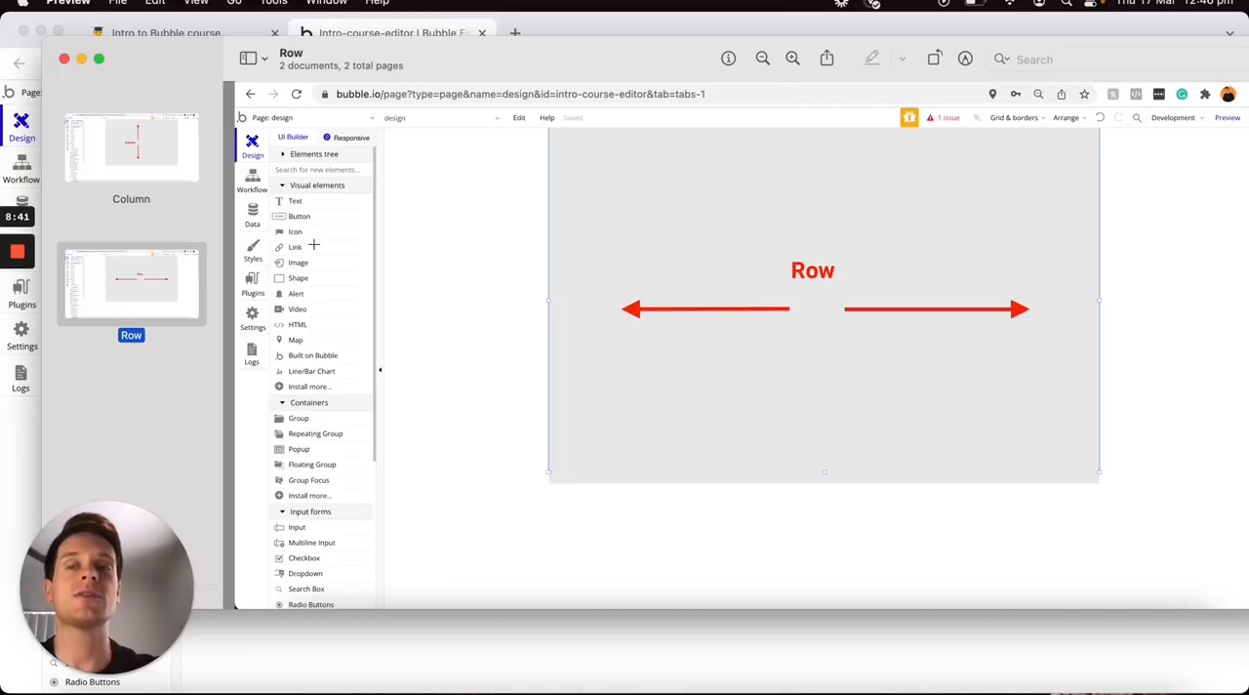
pyautogui.click(187, 168)
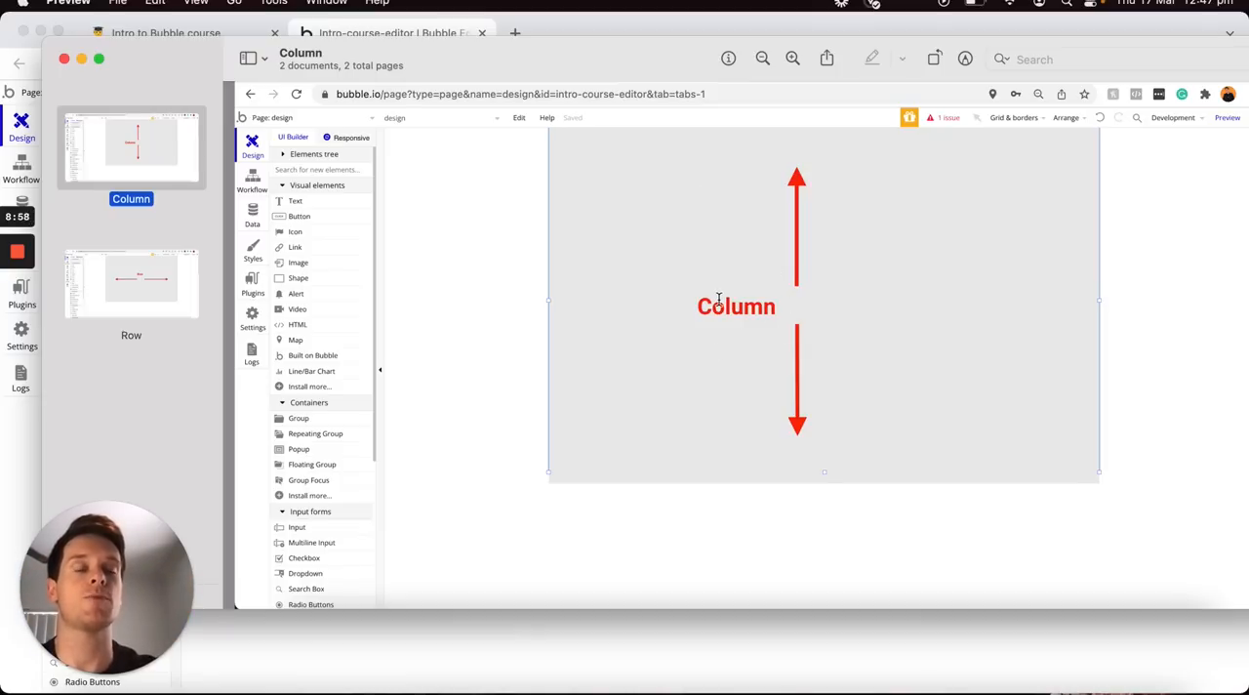
# Return to the Bubble editor and set the design page's container layout to Column
pyautogui.click(836, 35)
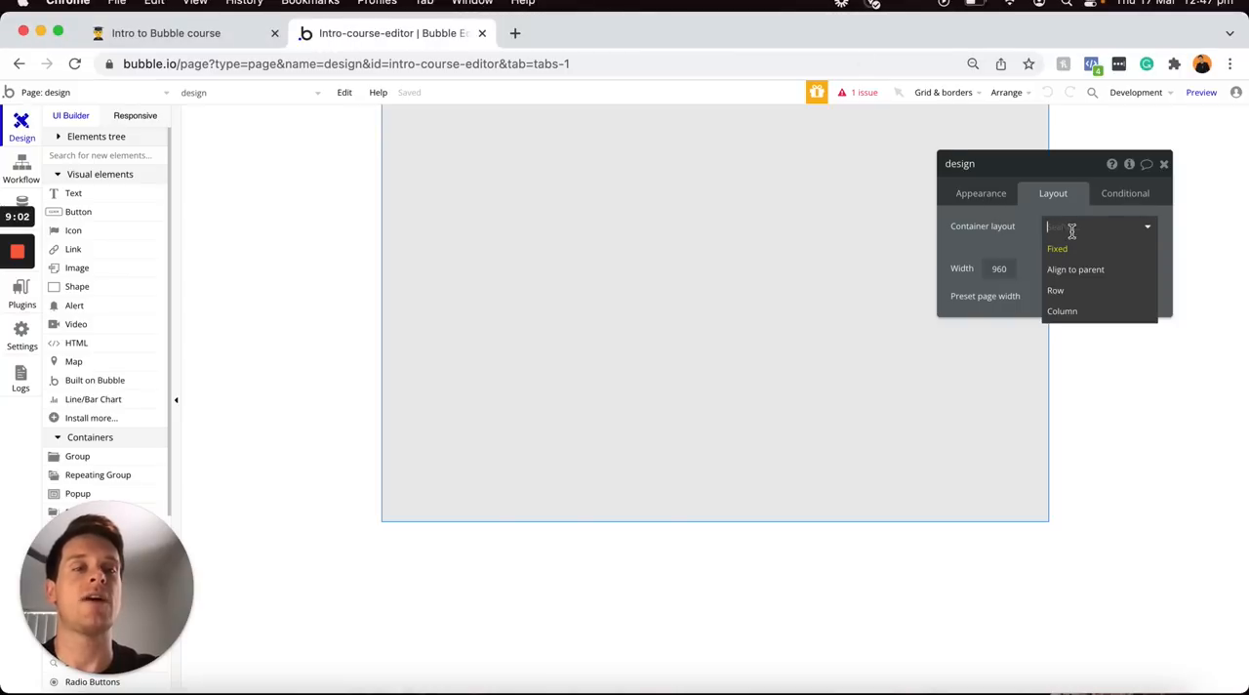
pyautogui.click(1065, 313)
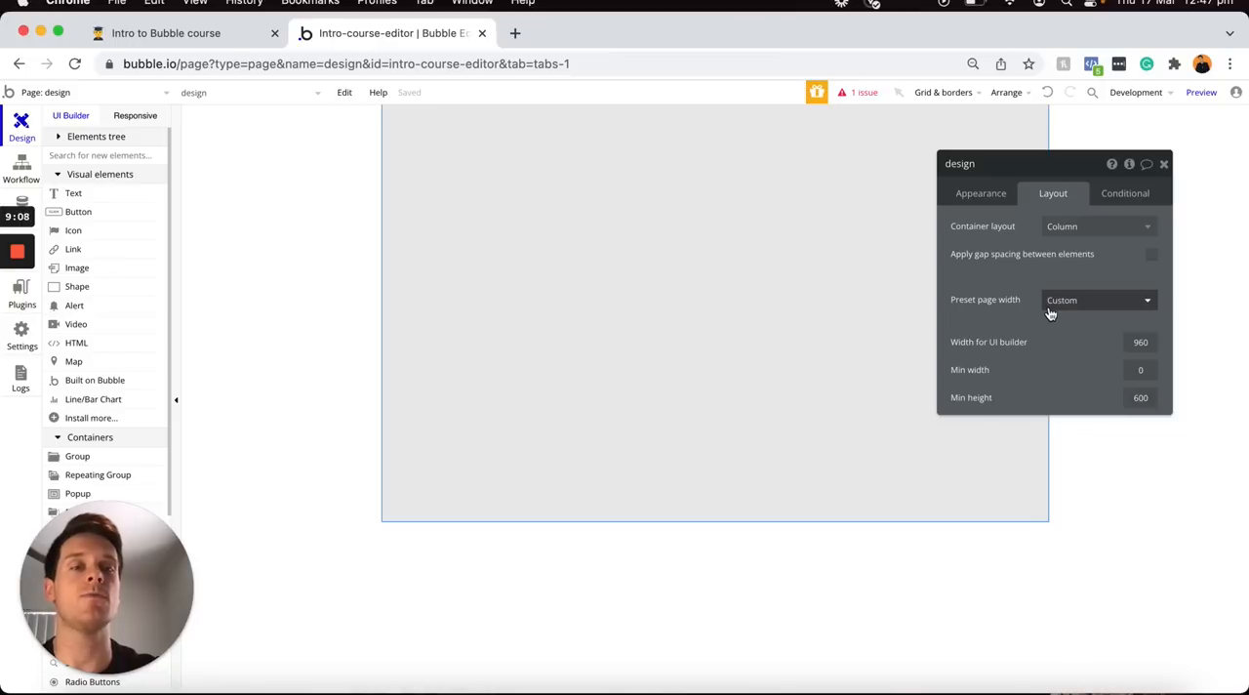
# Place a 400 by 250 px group on the design page
pyautogui.click(68, 457)
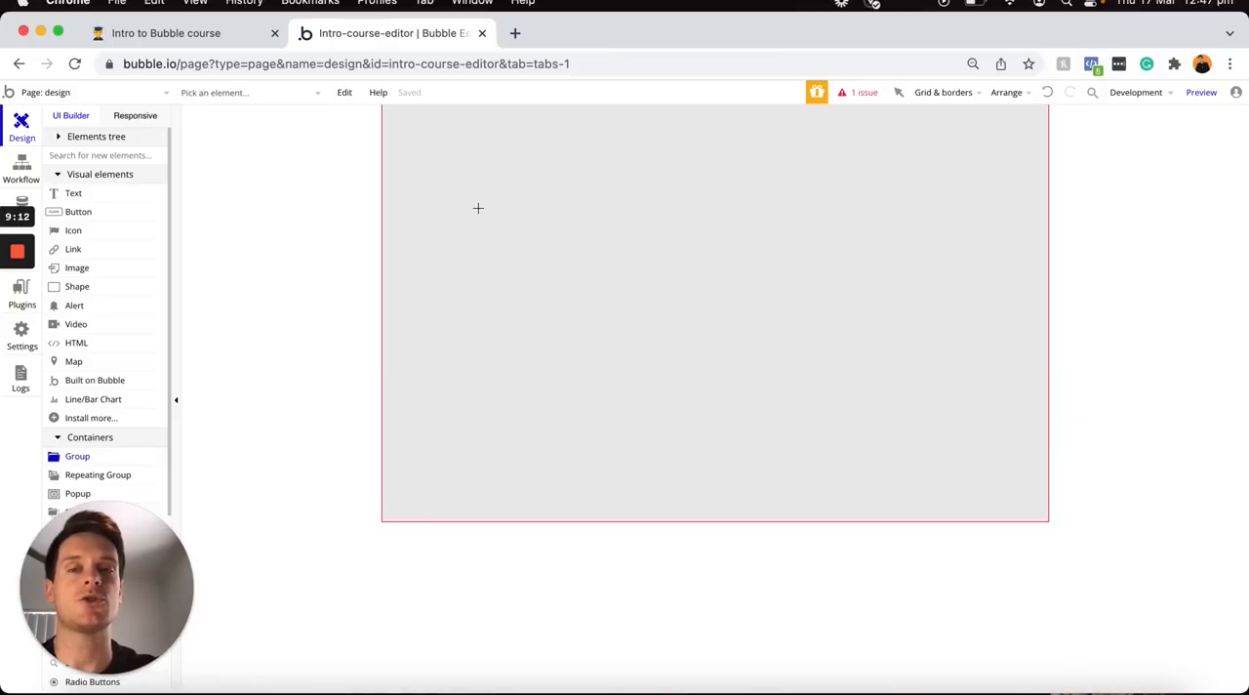
pyautogui.click(478, 206)
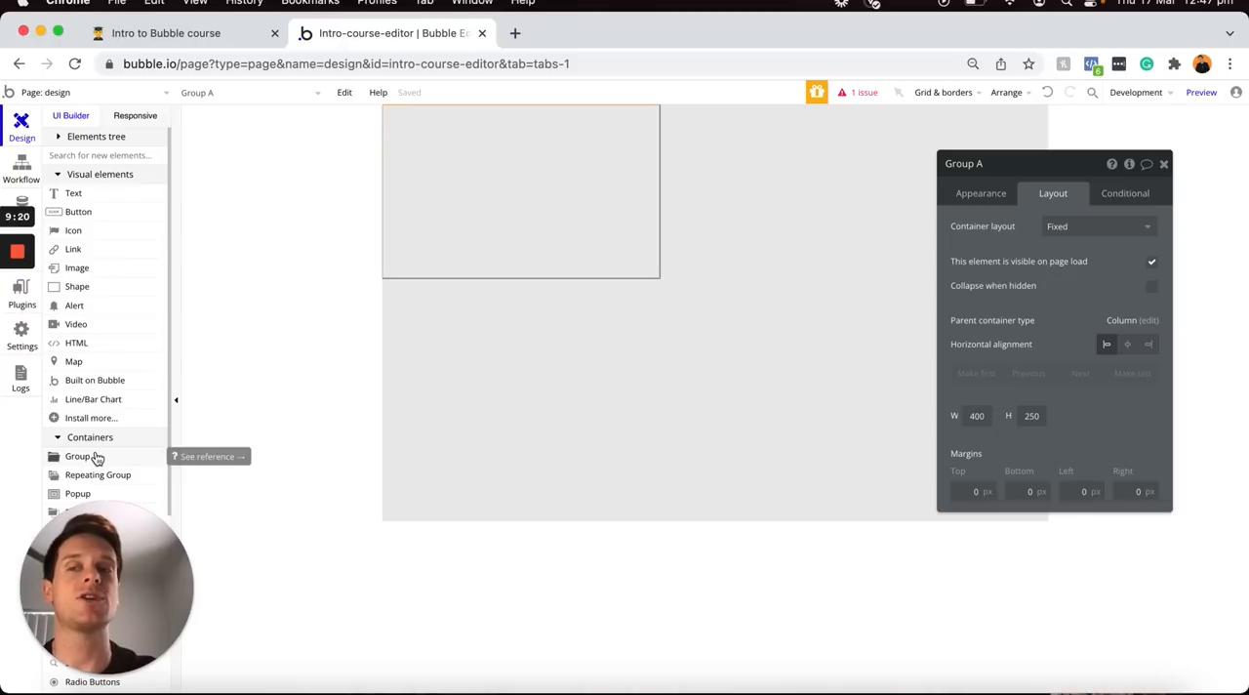
pyautogui.moveTo(97, 458); pyautogui.dragTo(961, 333)
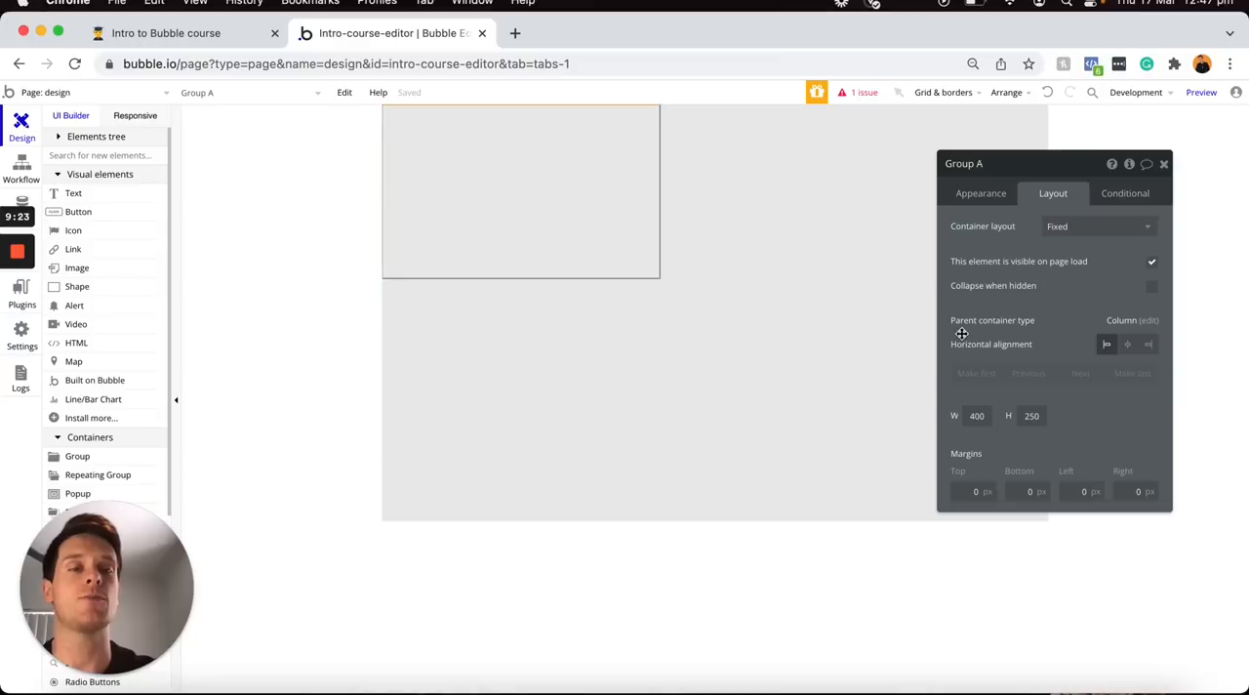
# Remove the group's style and give it a flat background color of #FFD1D1
pyautogui.click(975, 195)
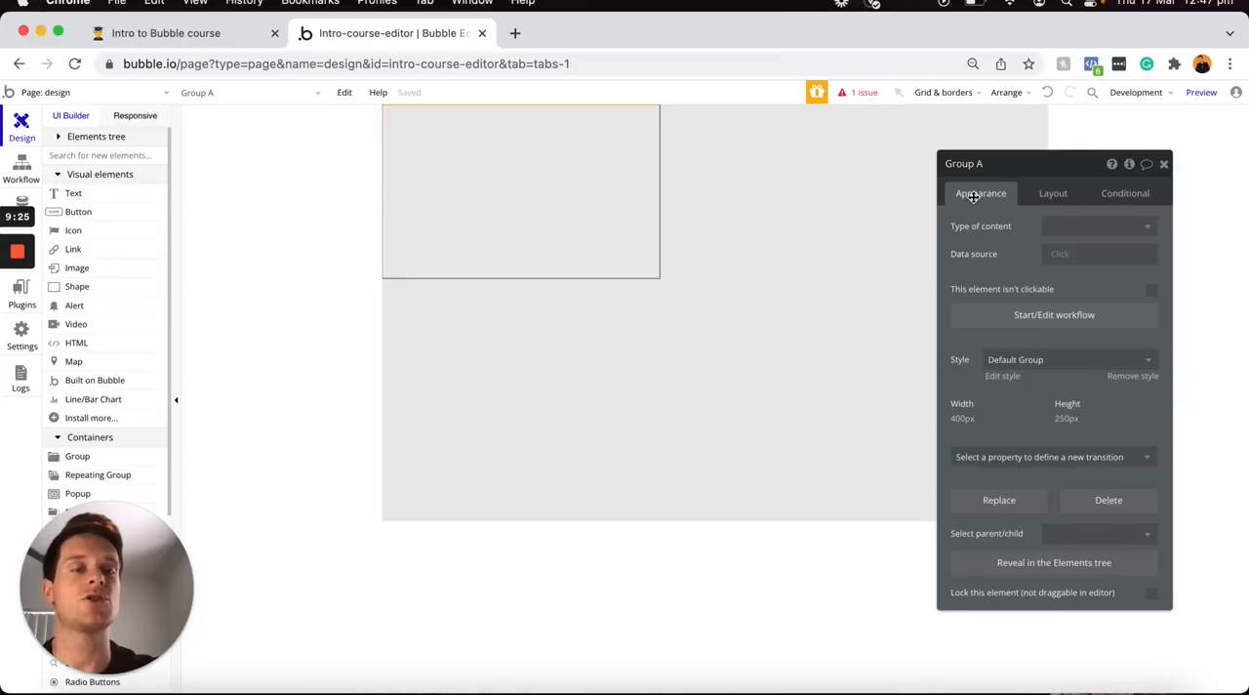
pyautogui.click(1131, 377)
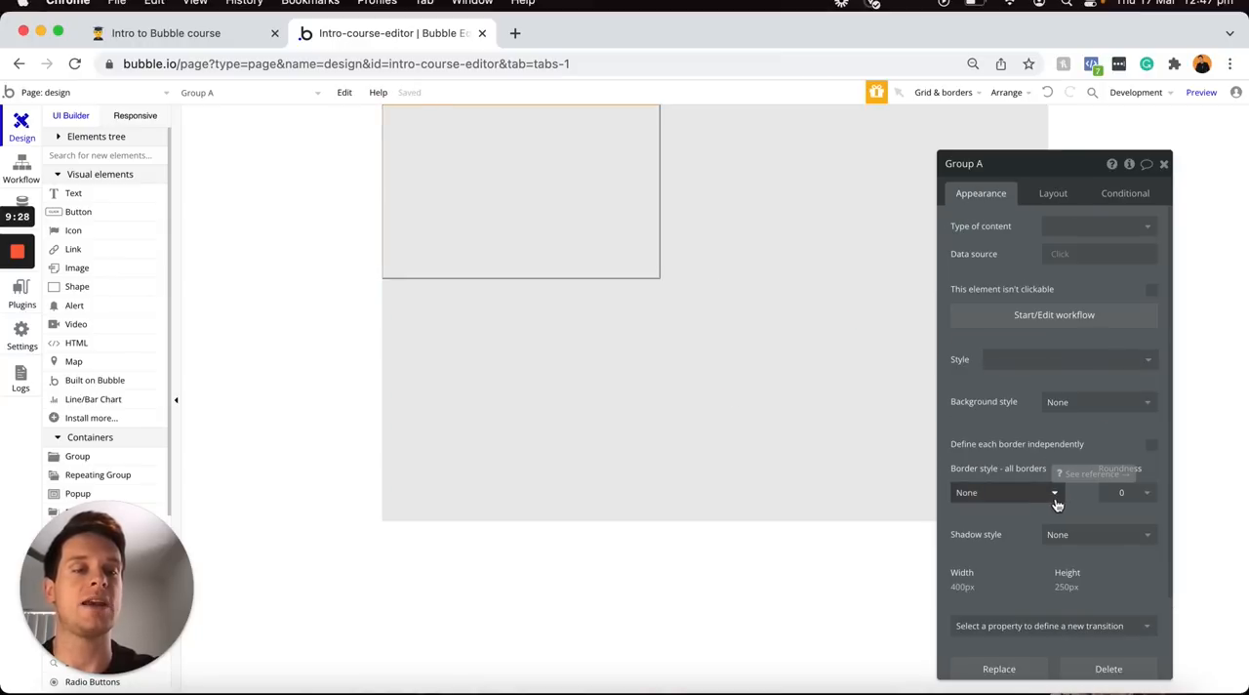
pyautogui.click(1091, 401)
pyautogui.click(1084, 445)
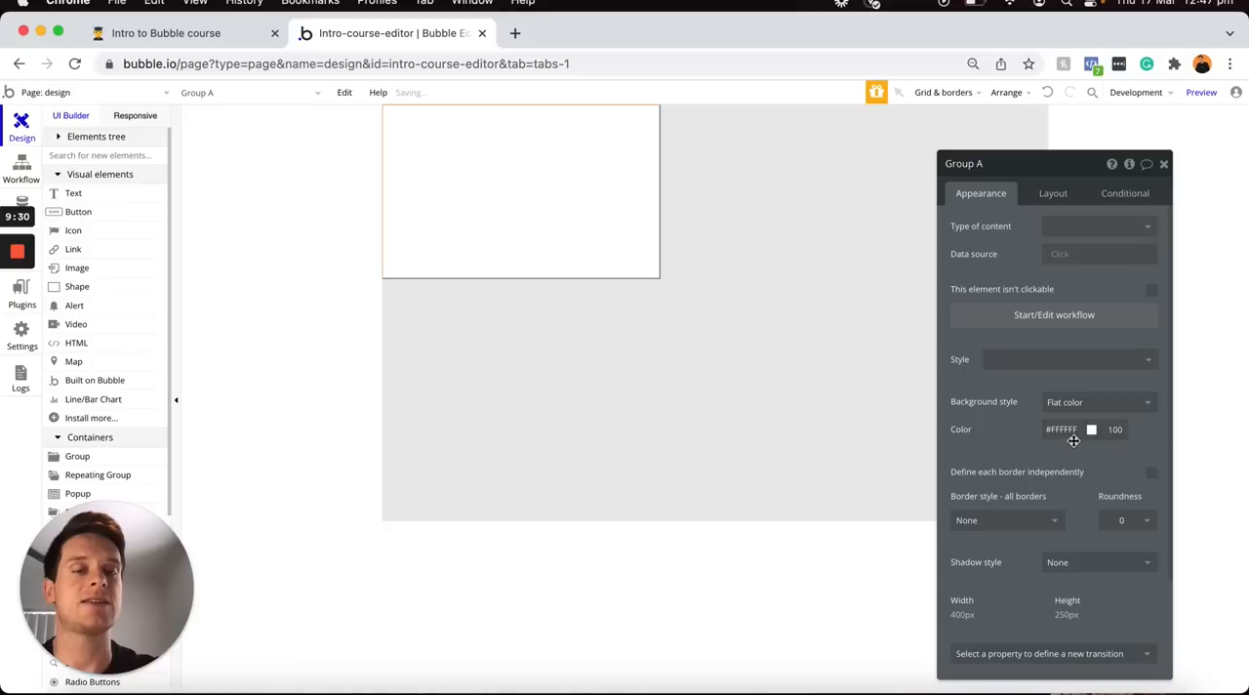
pyautogui.click(1064, 430)
pyautogui.click(1062, 440)
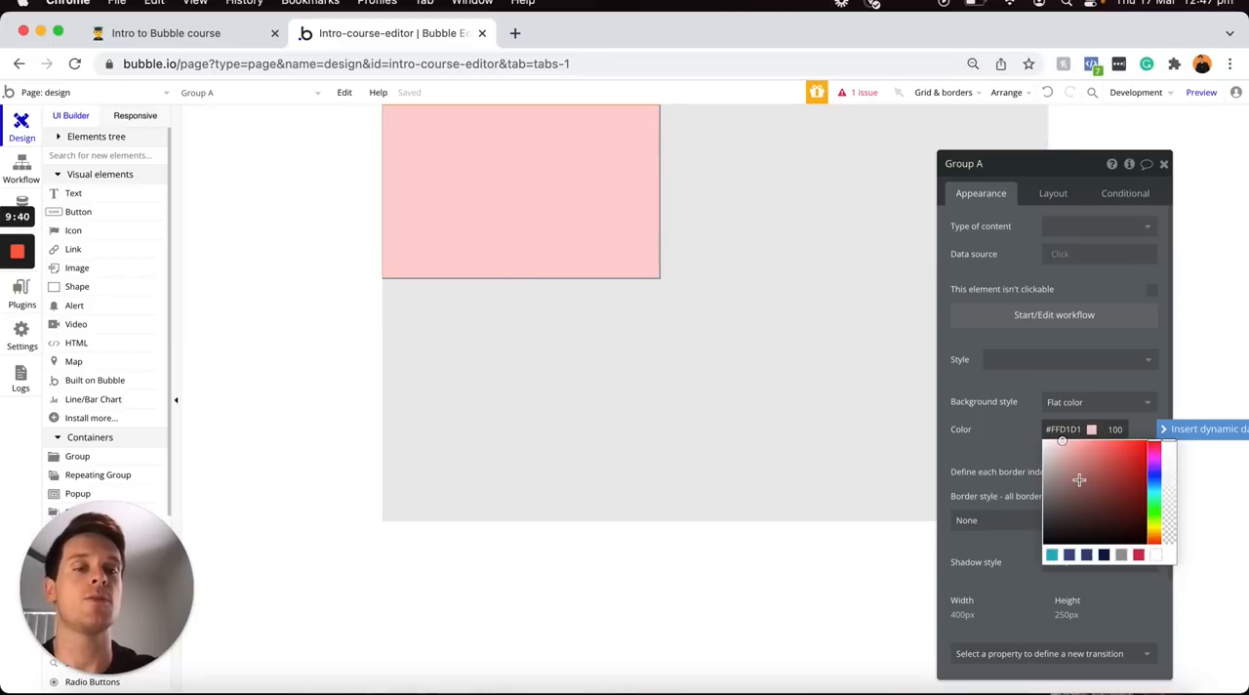
# Duplicate the pink group on the page by copying and pasting it
pyautogui.click(563, 201)
pyautogui.press('super+c')
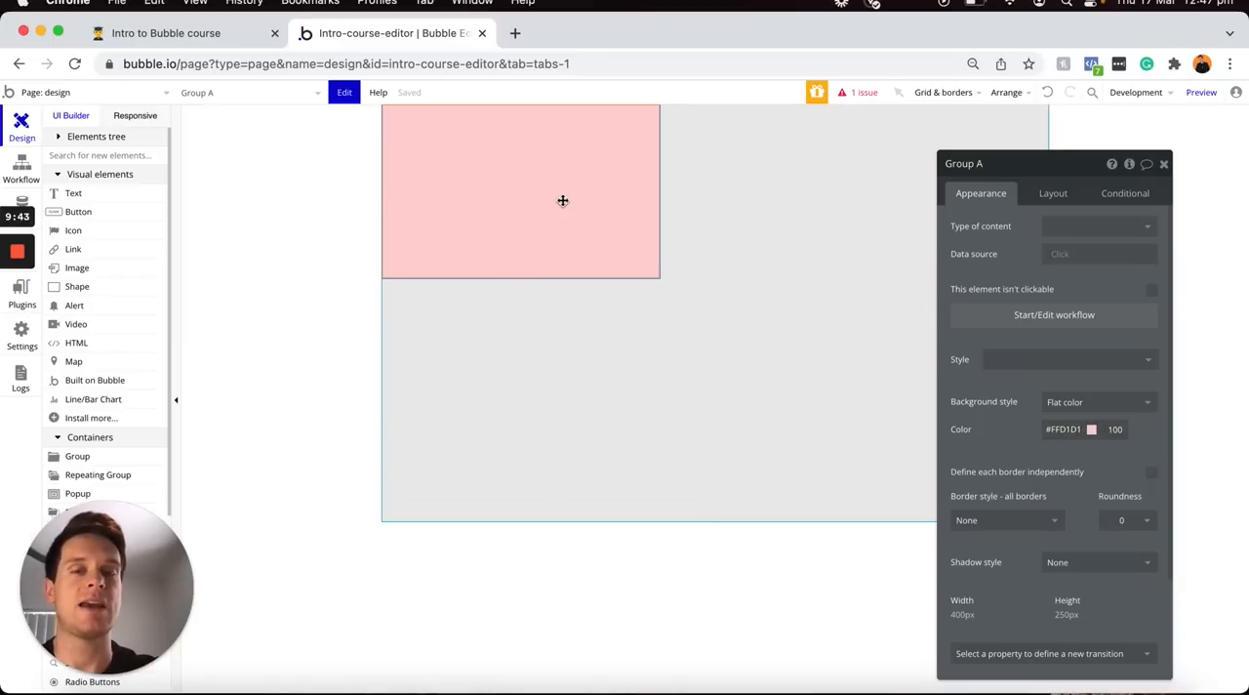
pyautogui.press('super+v')
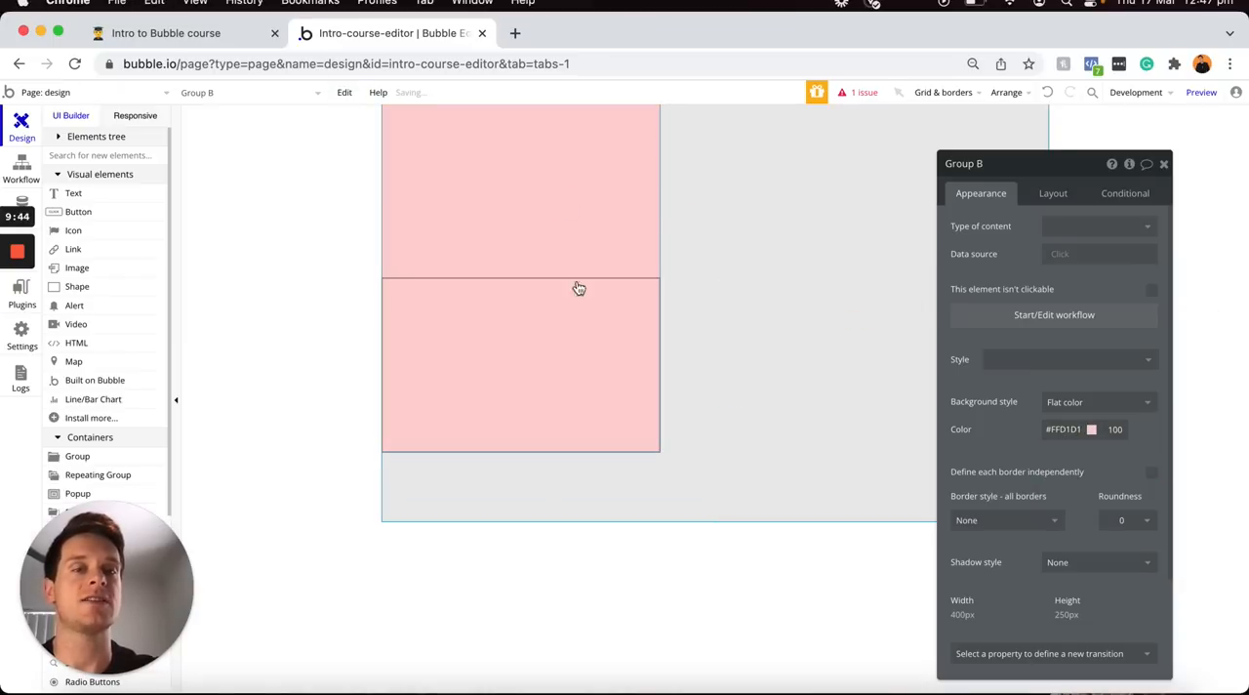
# Set the duplicated group's flat background color to light purple #DFCFFF
pyautogui.click(1064, 430)
pyautogui.click(1154, 469)
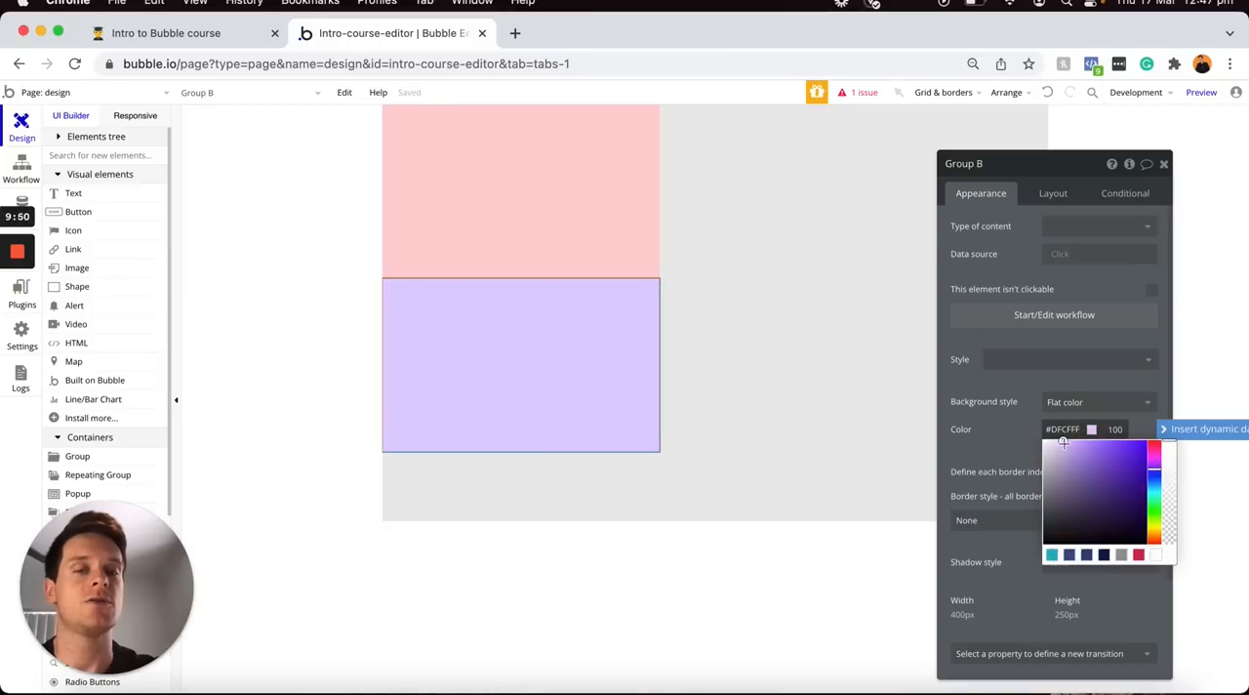
pyautogui.click(1012, 432)
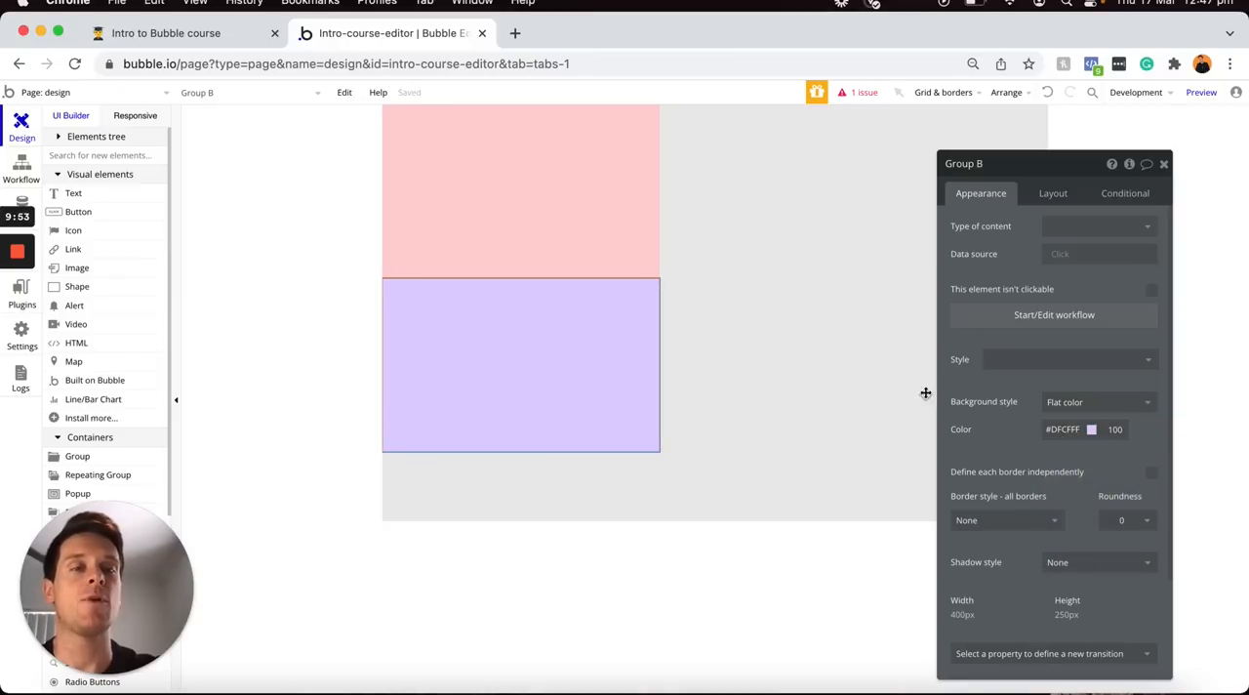
# Switch the design page's container layout to Row and back to Column
pyautogui.click(771, 252)
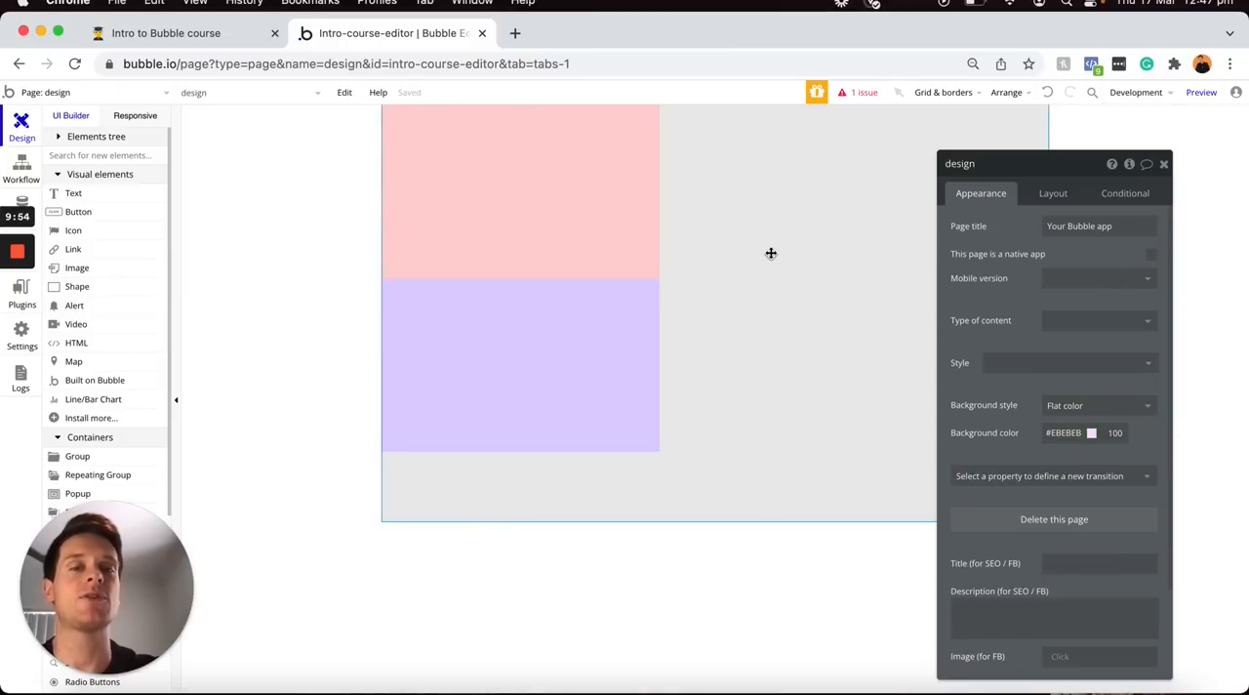
pyautogui.click(1051, 200)
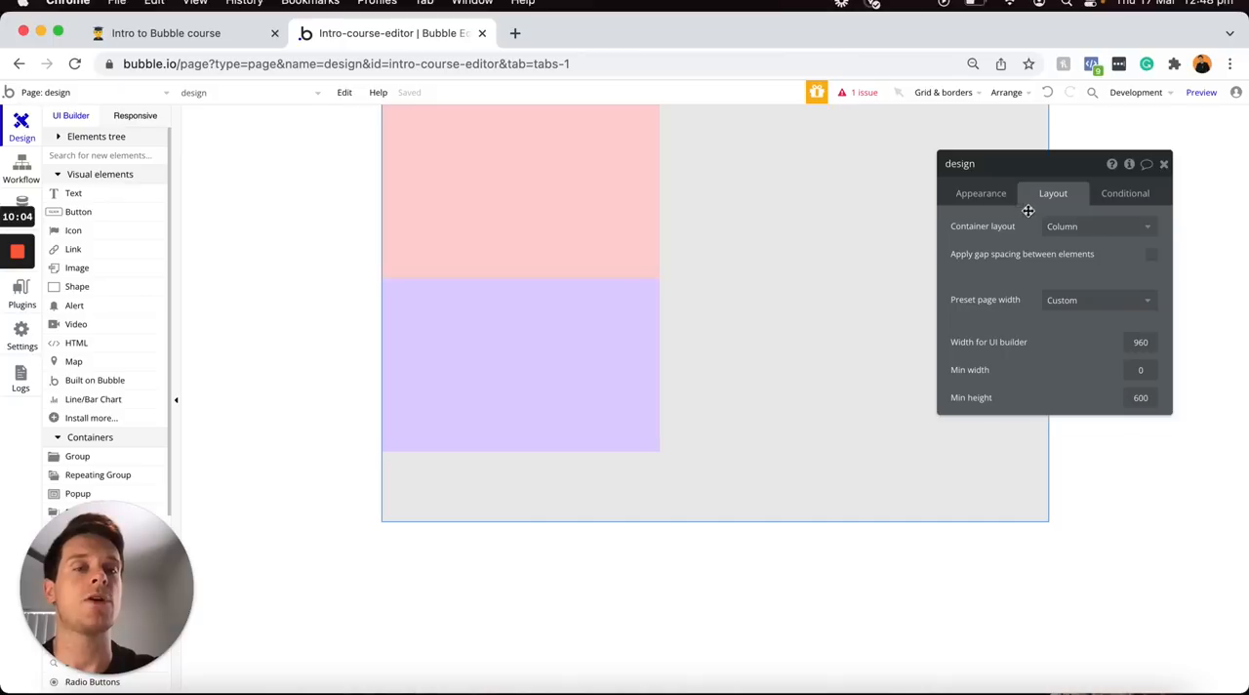
pyautogui.click(1058, 230)
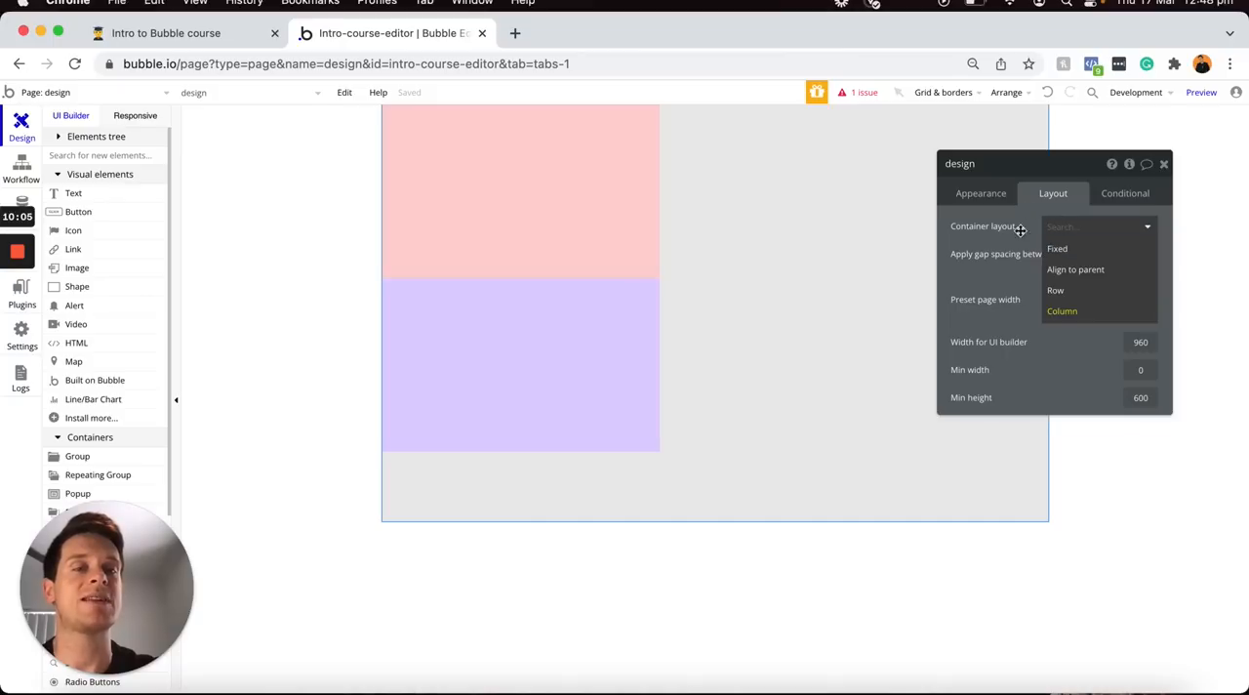
pyautogui.click(1058, 290)
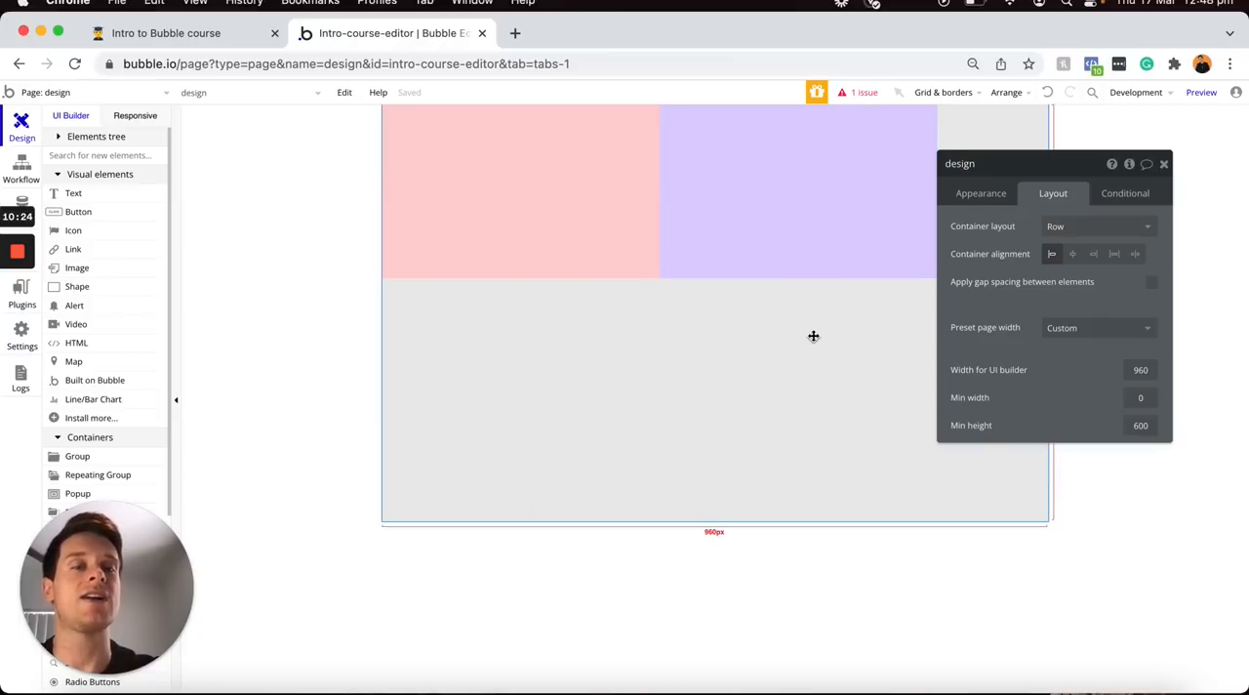
pyautogui.click(1074, 227)
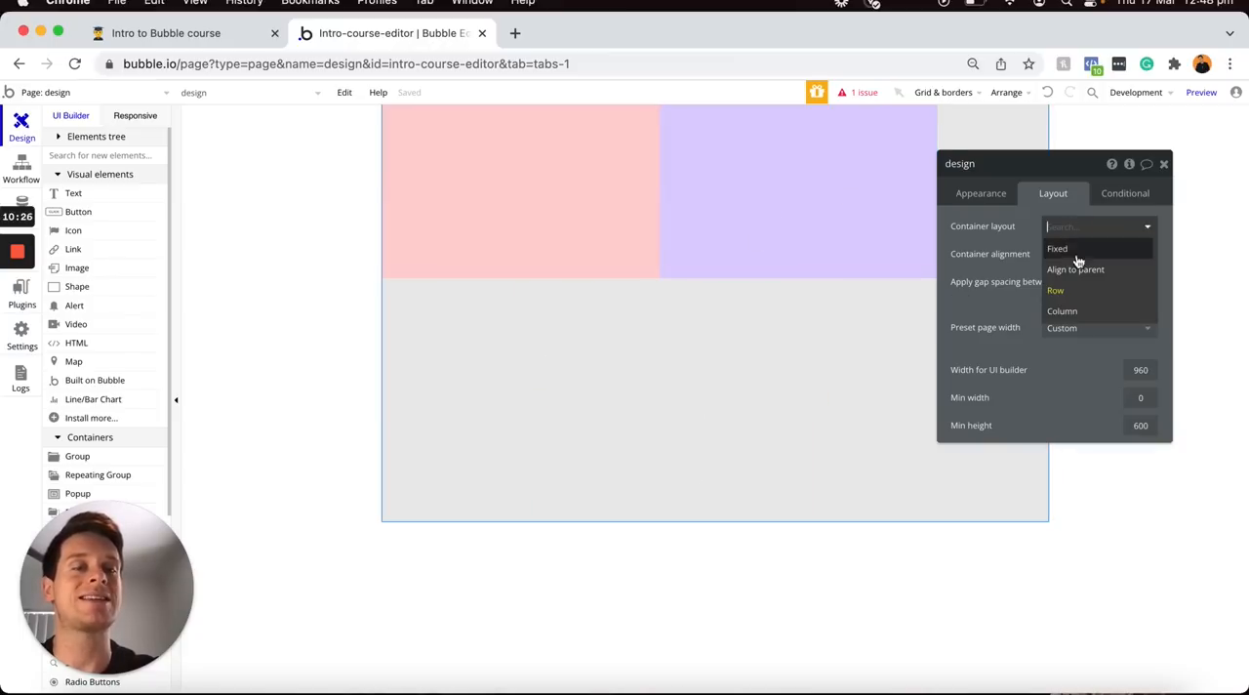
pyautogui.click(1072, 311)
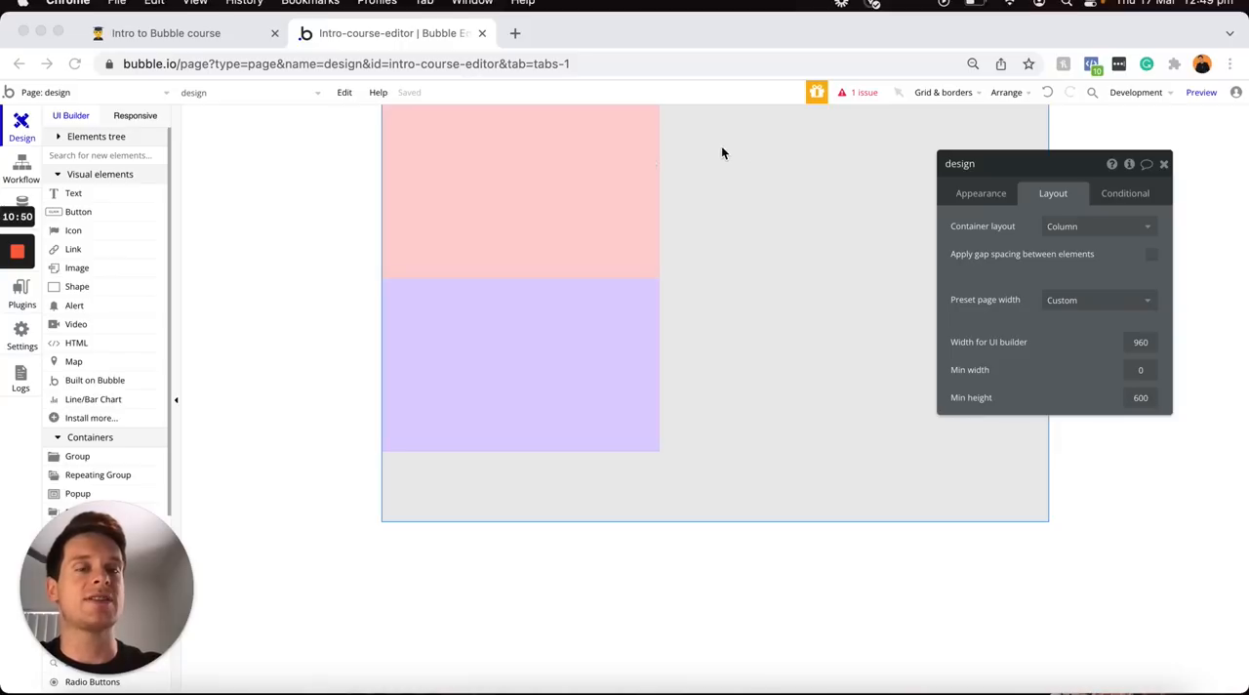
pyautogui.click(756, 158)
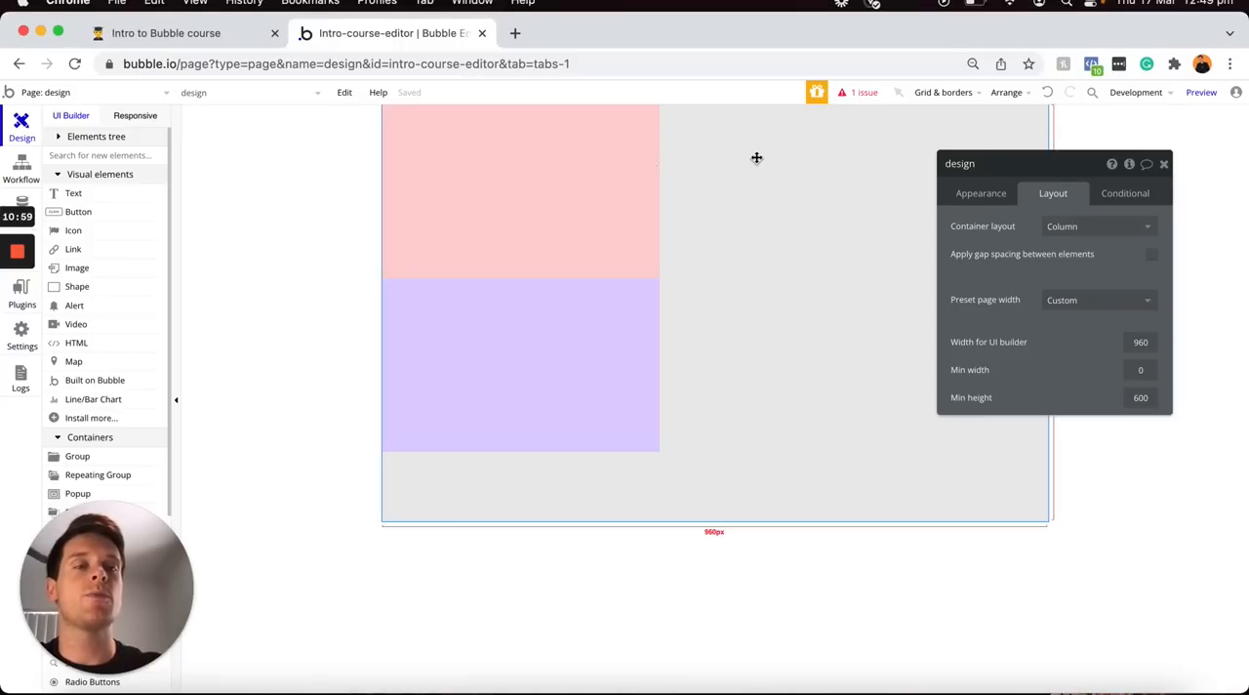
# Set the pink group's container layout to Row
pyautogui.click(576, 194)
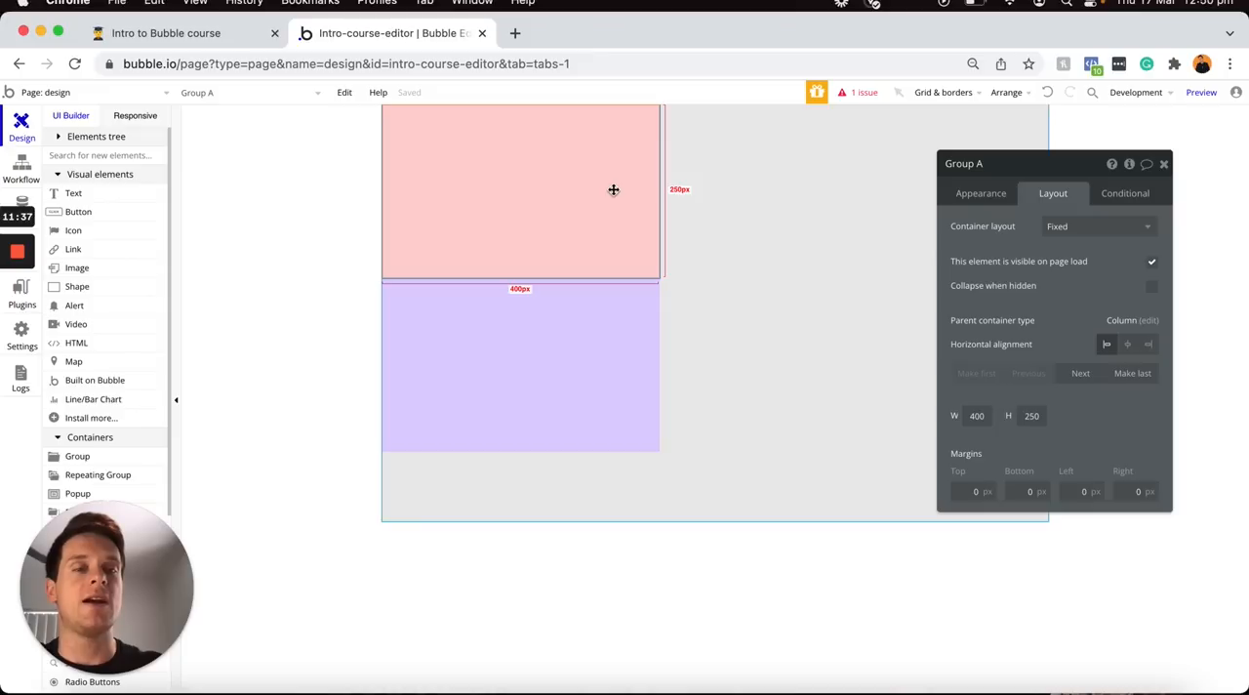
pyautogui.click(1076, 235)
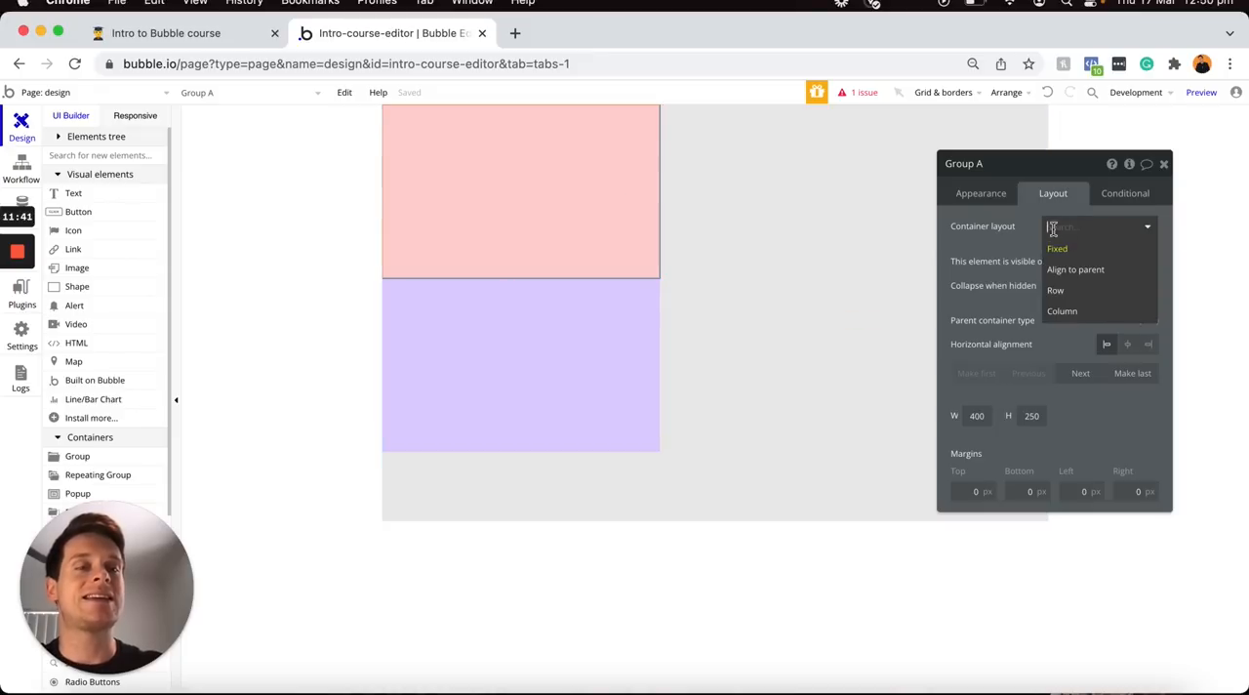
pyautogui.click(1071, 297)
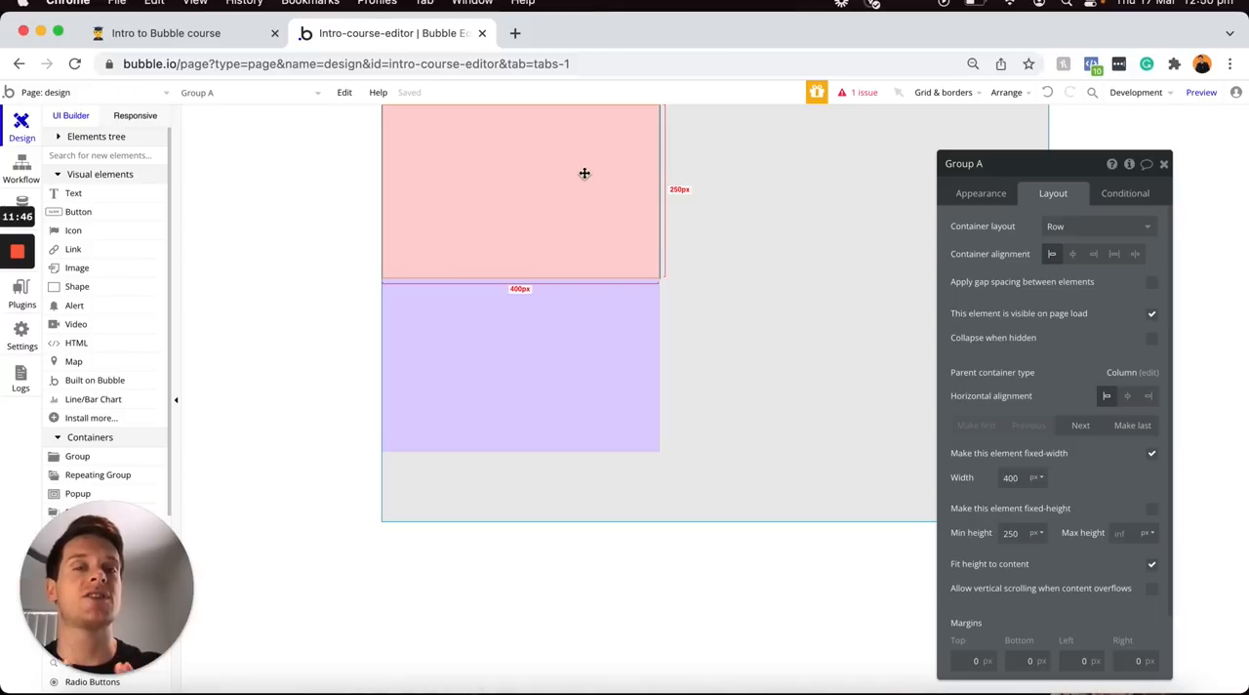
# Place a text element and a button inside the pink group
pyautogui.moveTo(74, 192); pyautogui.dragTo(439, 166)
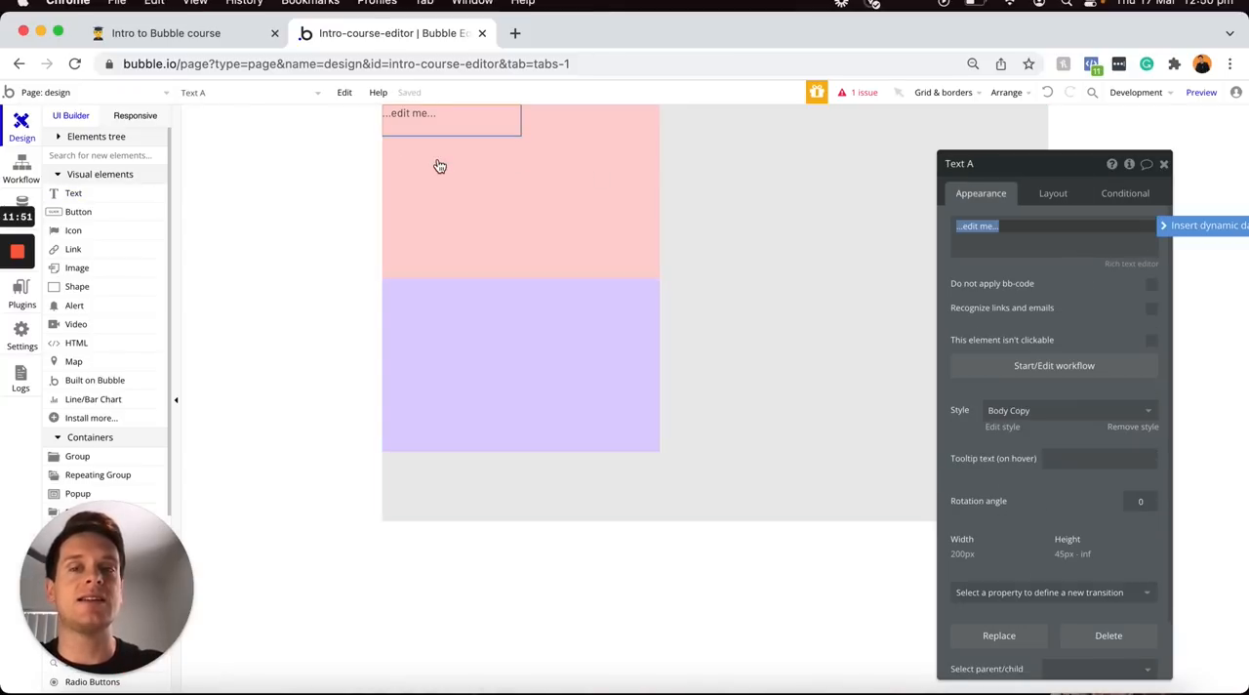
pyautogui.moveTo(112, 211); pyautogui.dragTo(503, 173)
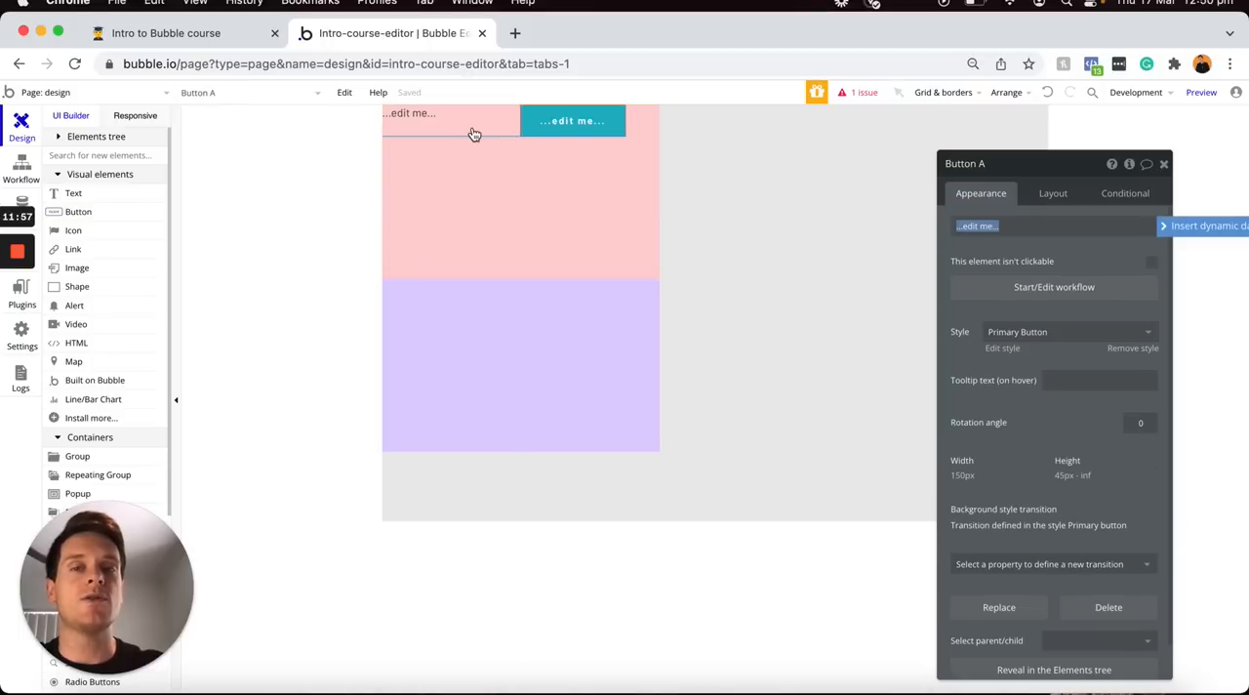
pyautogui.click(523, 128)
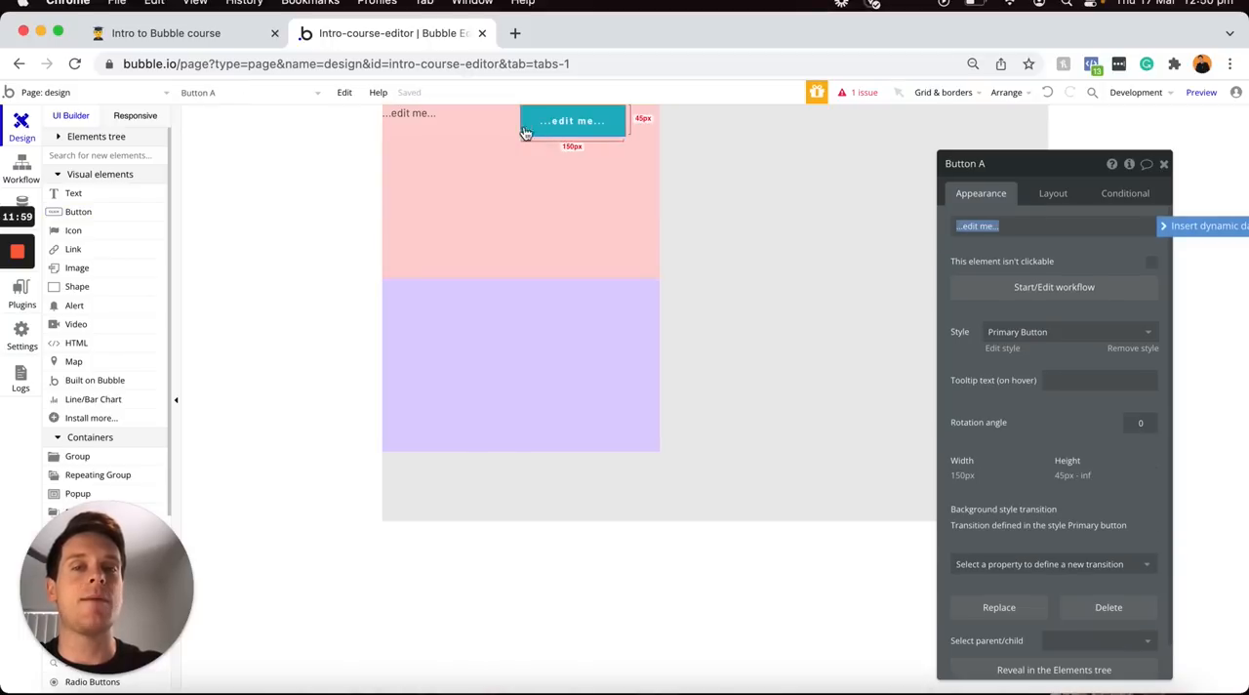
# Switch the pink group's container layout to Column and back to Row
pyautogui.click(568, 178)
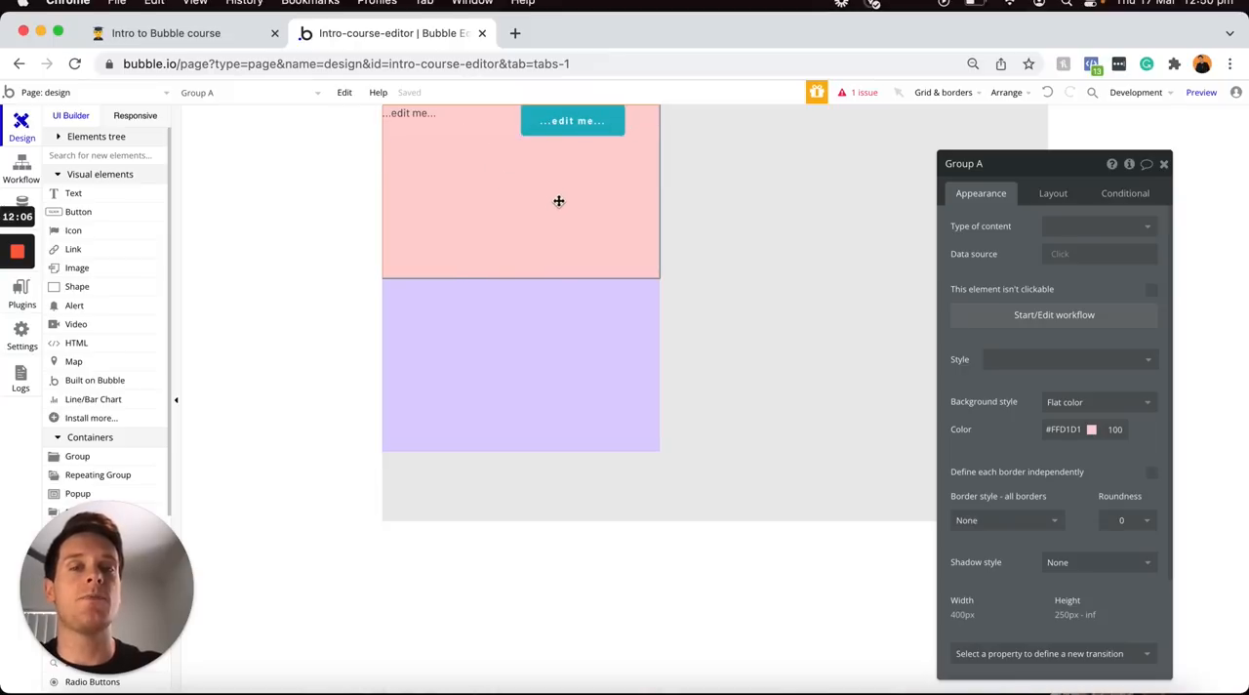
pyautogui.click(1054, 198)
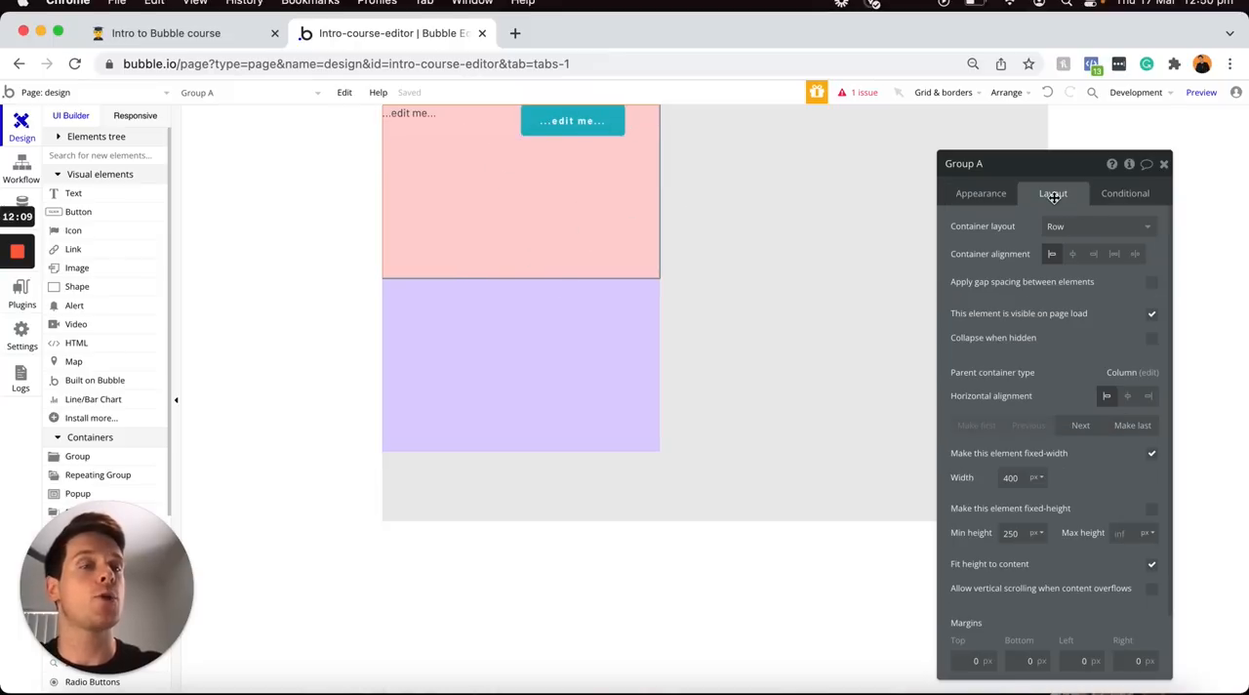
pyautogui.click(1092, 230)
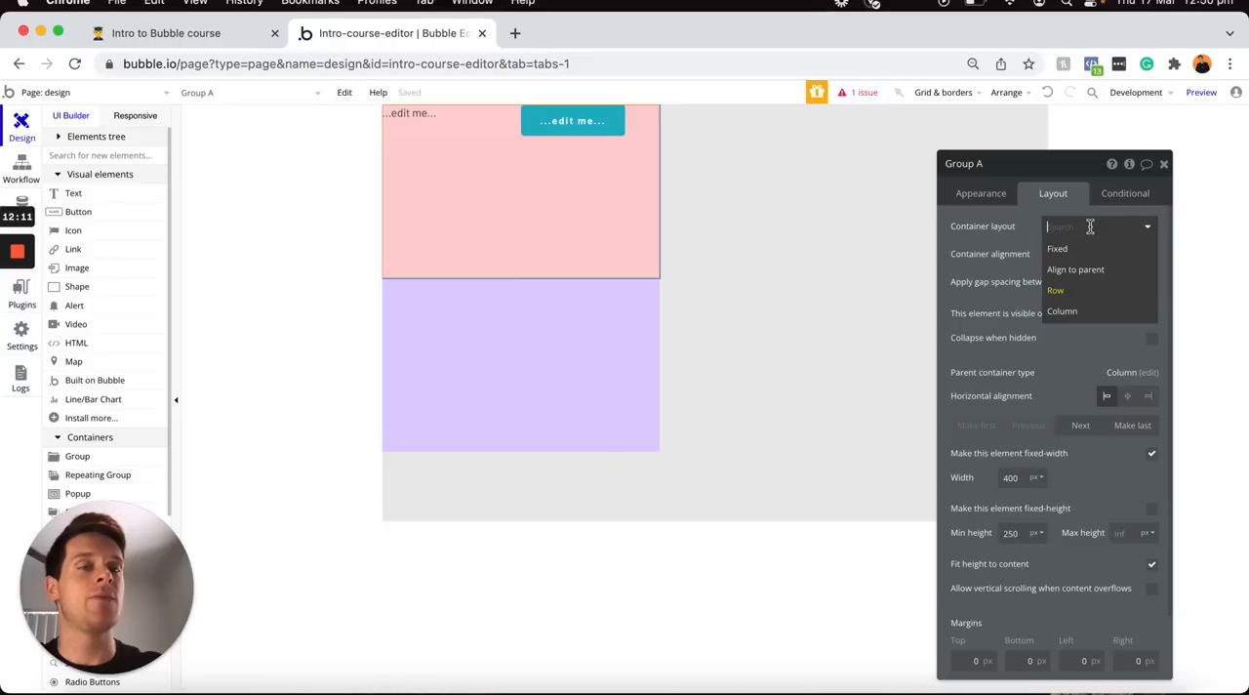
pyautogui.click(1074, 311)
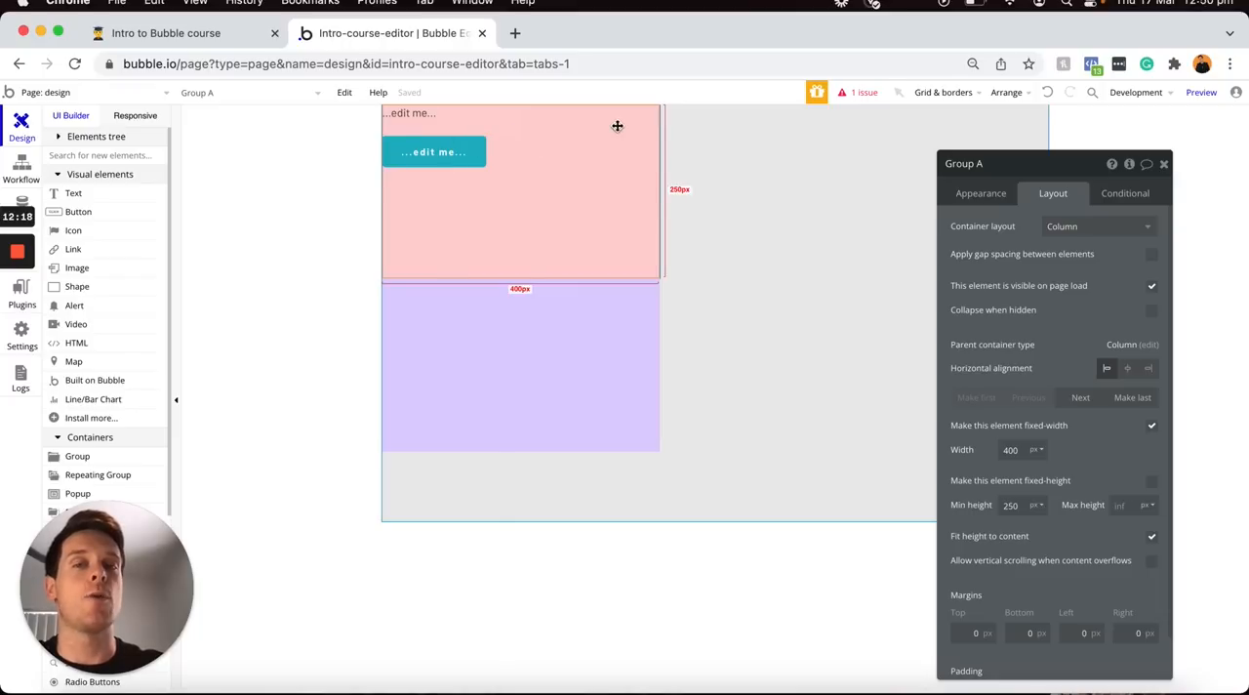
pyautogui.click(1072, 224)
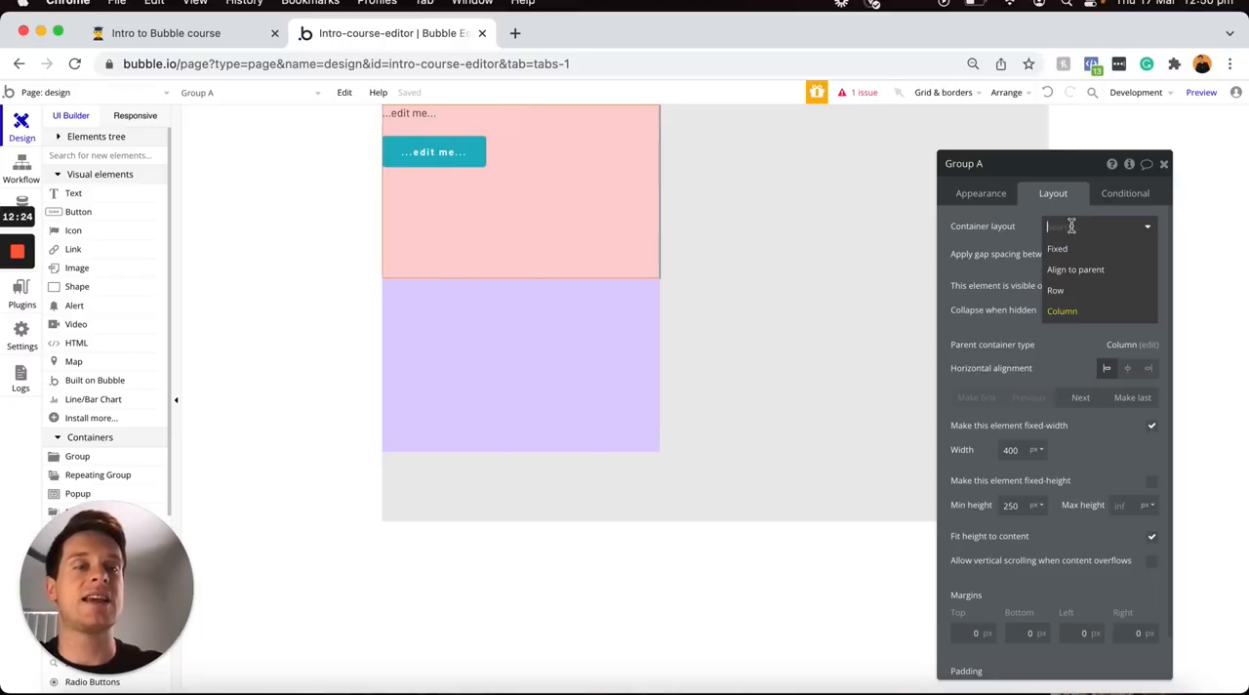
pyautogui.click(1064, 293)
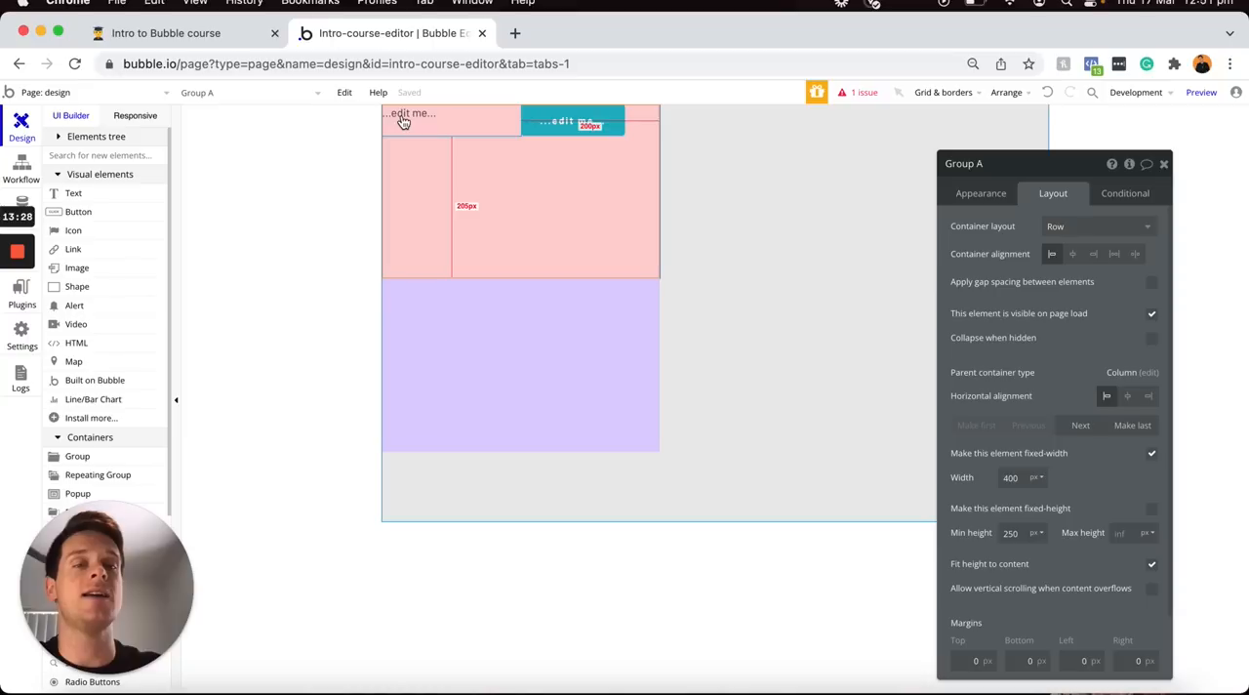
# Try centered and space-around container alignment on the pink group
pyautogui.click(1076, 254)
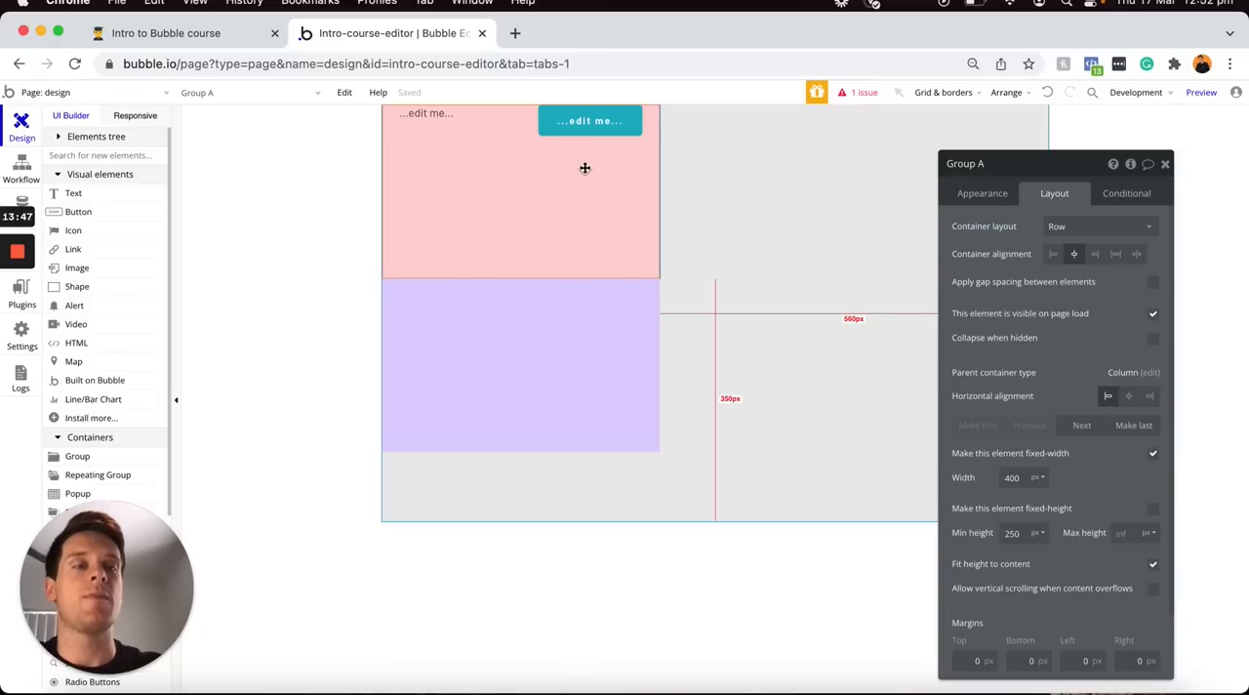
pyautogui.click(1116, 255)
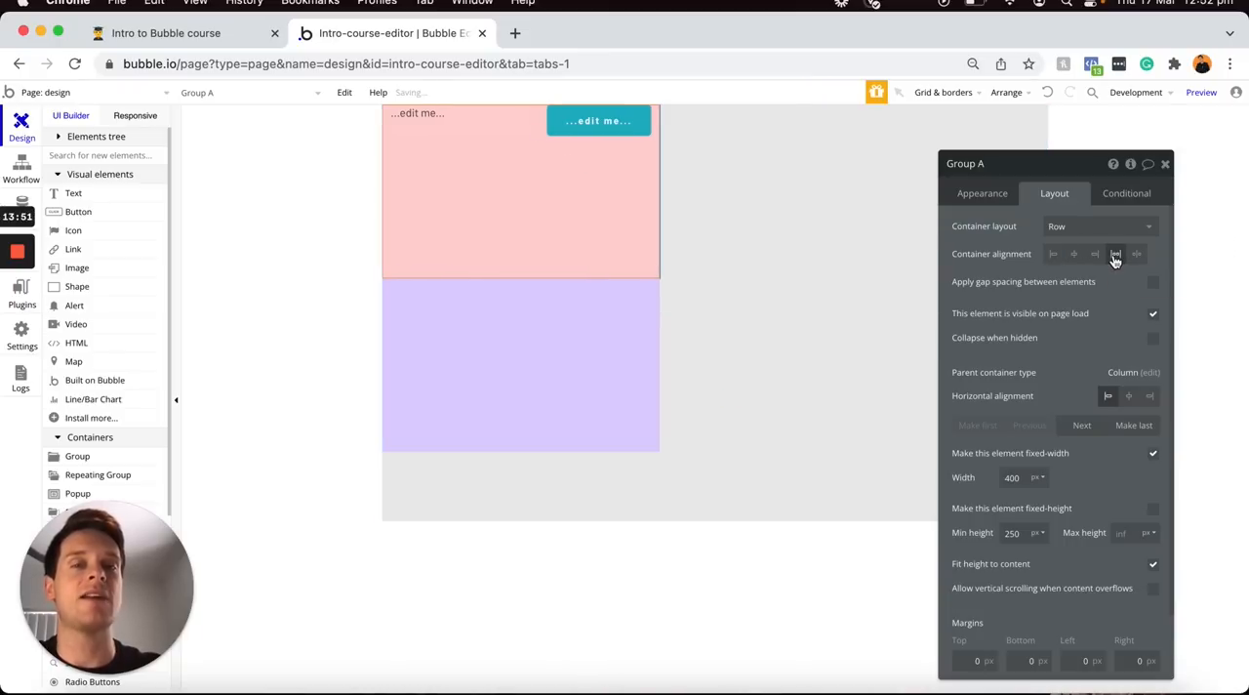
# Delete the text element from the pink group and duplicate the remaining button
pyautogui.click(469, 129)
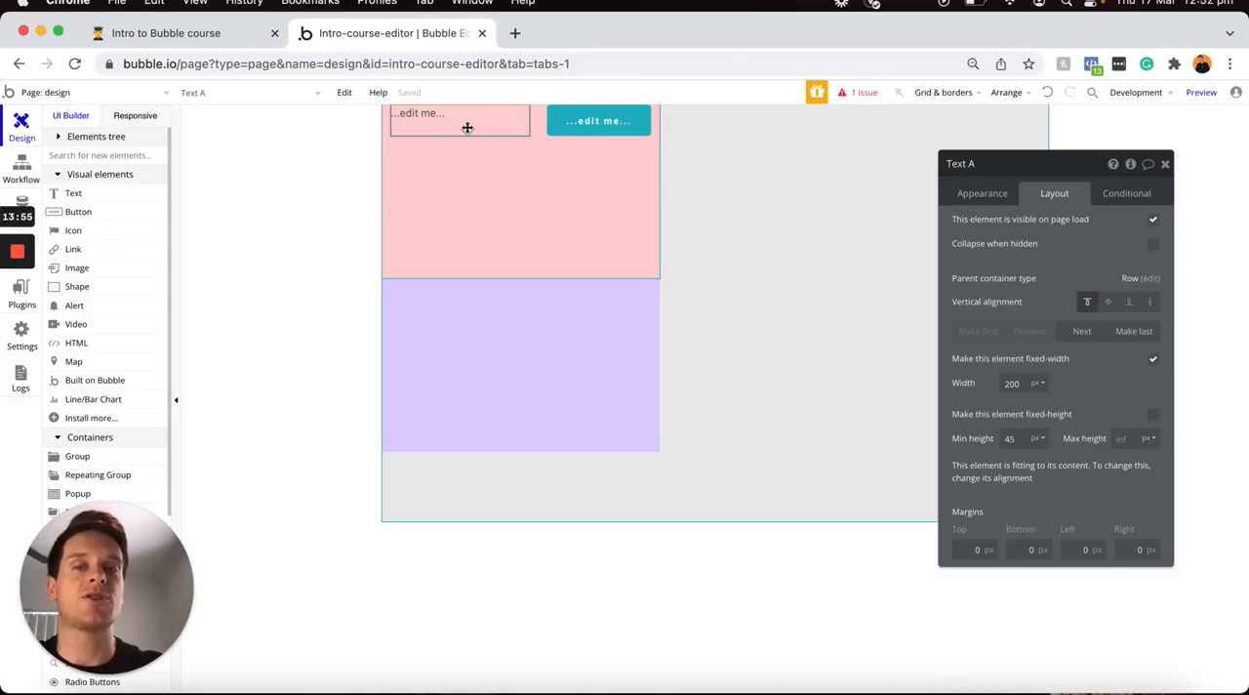
pyautogui.press('Delete')
pyautogui.click(489, 134)
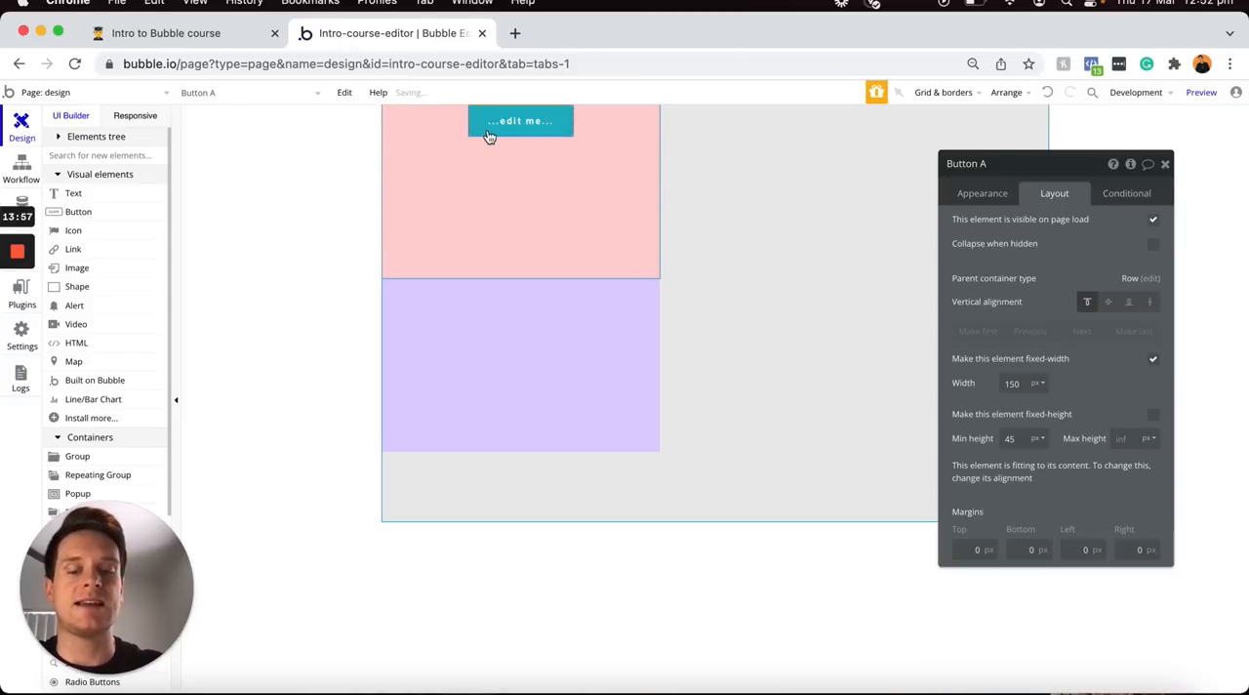
pyautogui.press('super+d')
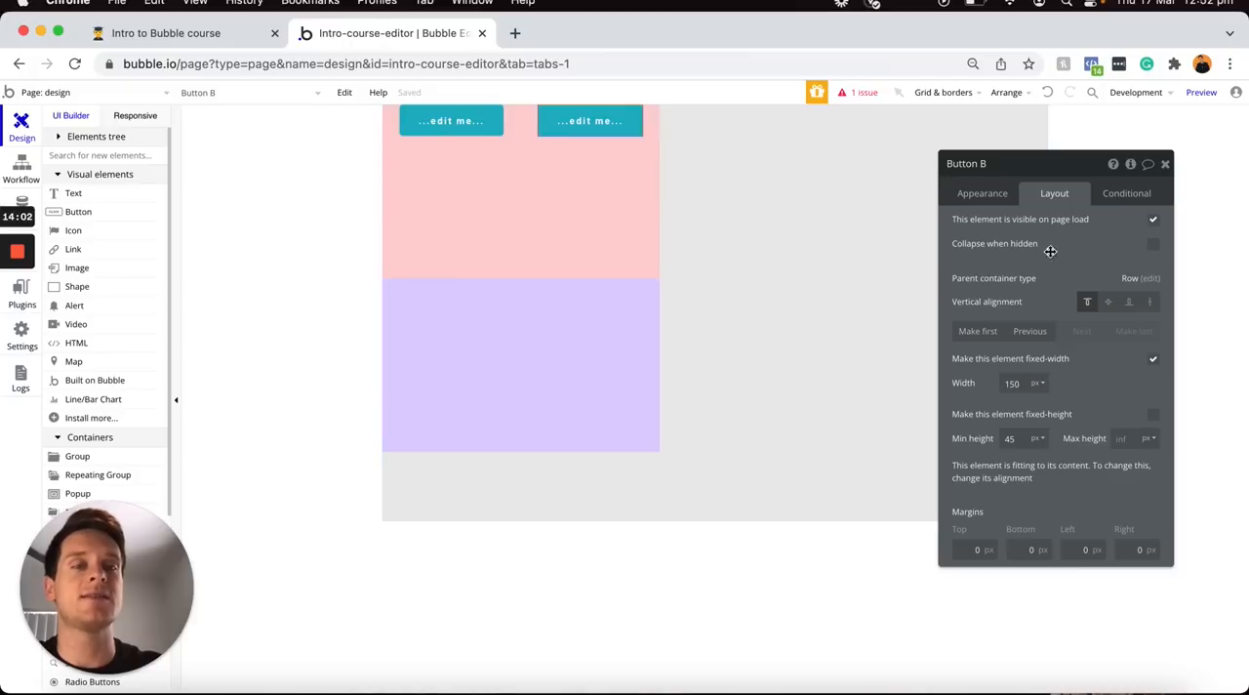
# Try space-between, left and centered container alignment on the pink group, finishing with right alignment
pyautogui.click(595, 195)
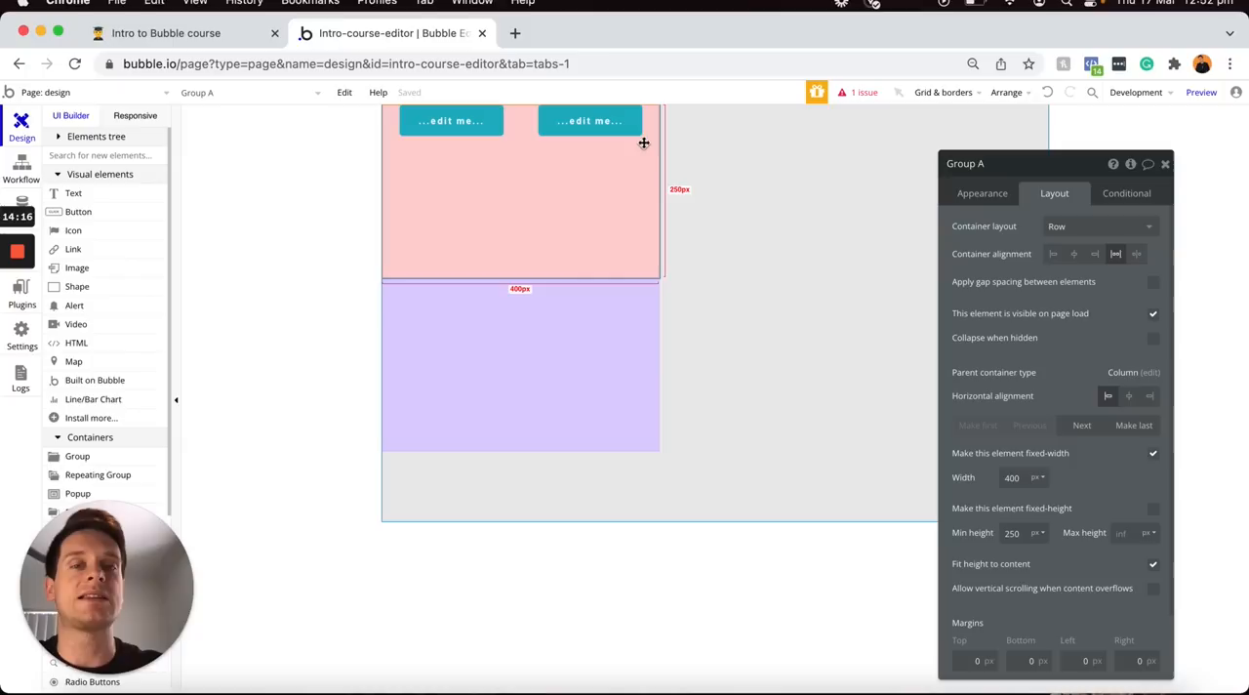
pyautogui.click(1138, 255)
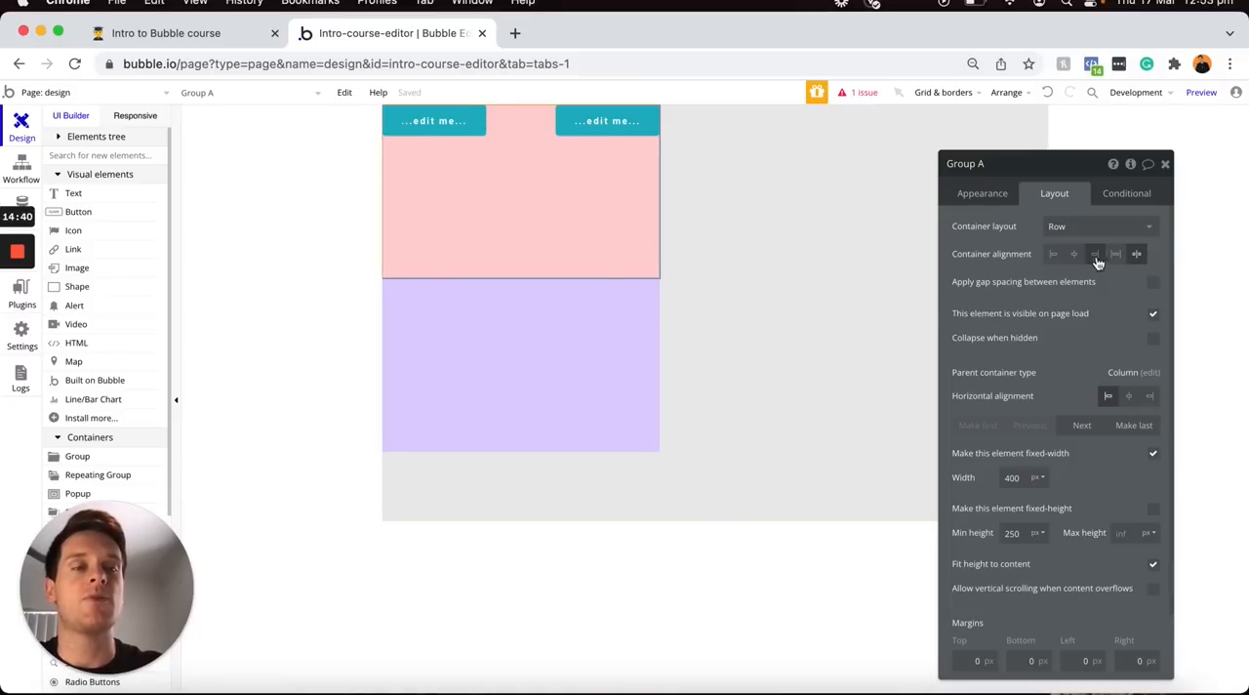
pyautogui.click(1053, 257)
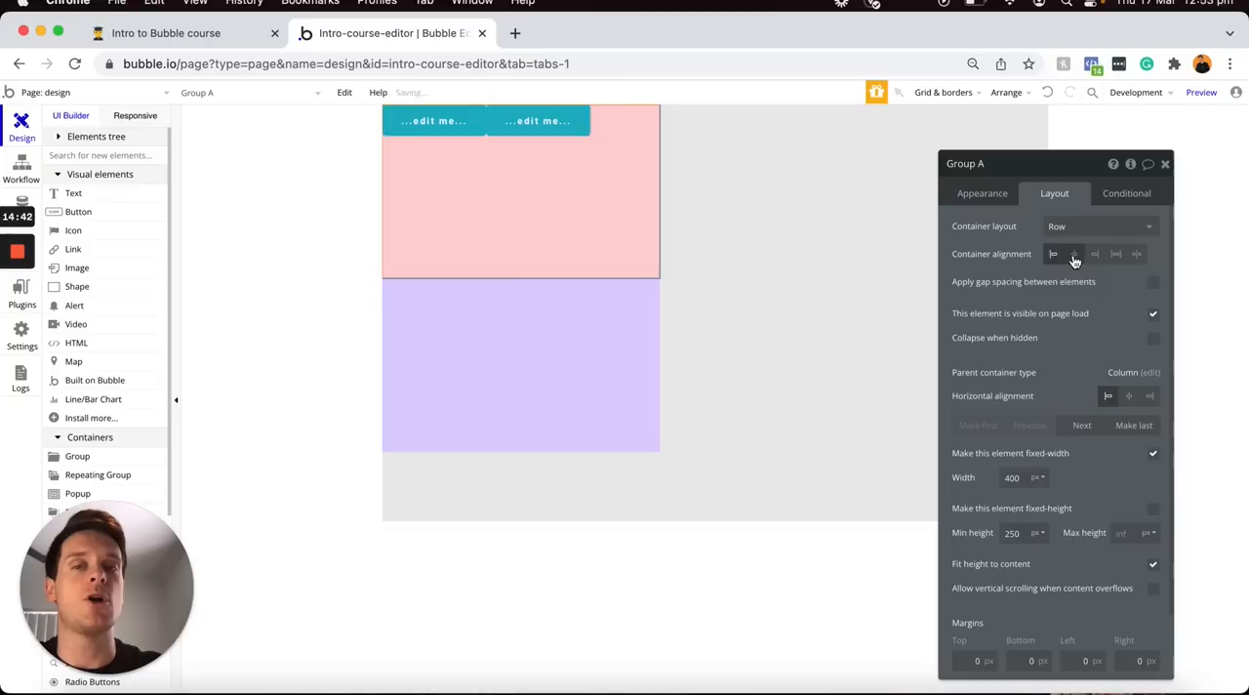
pyautogui.click(1075, 258)
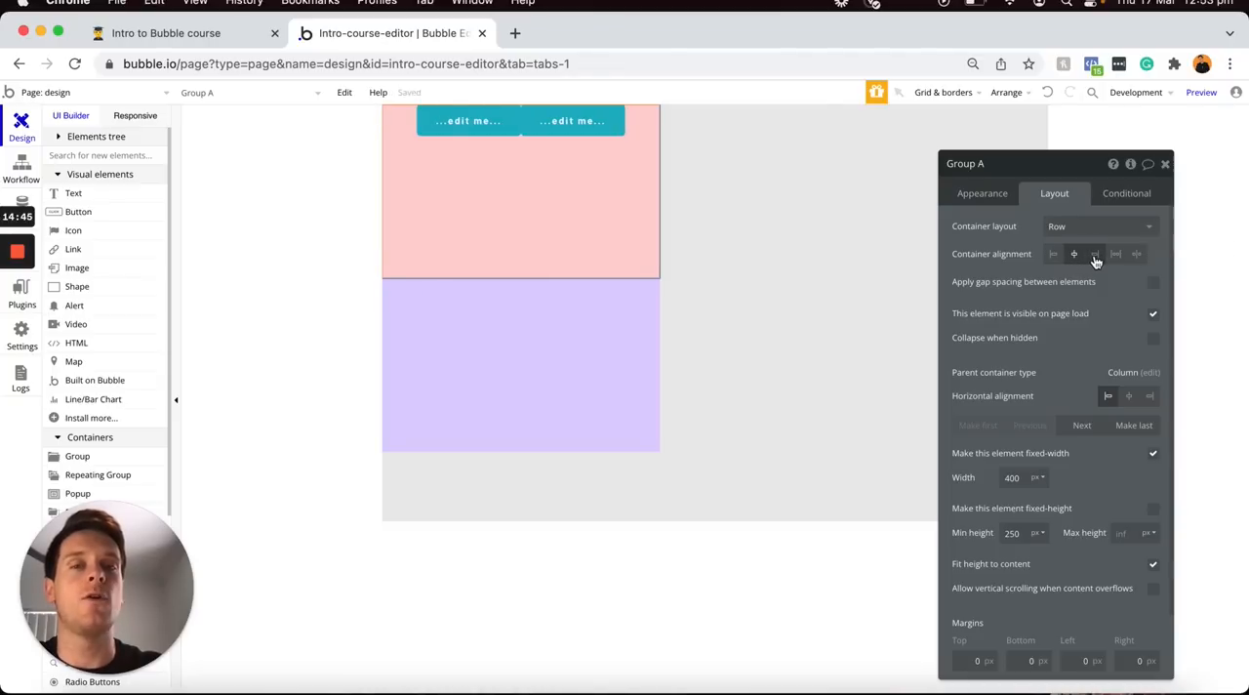
pyautogui.click(1096, 258)
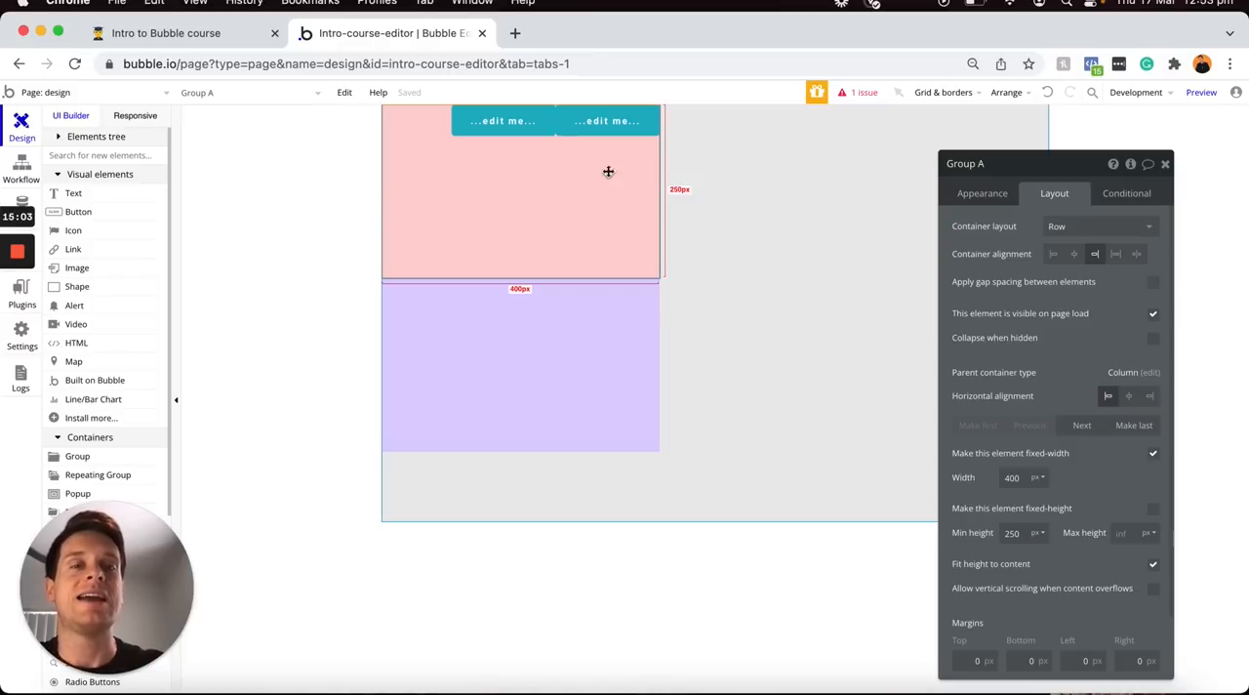
pyautogui.click(770, 179)
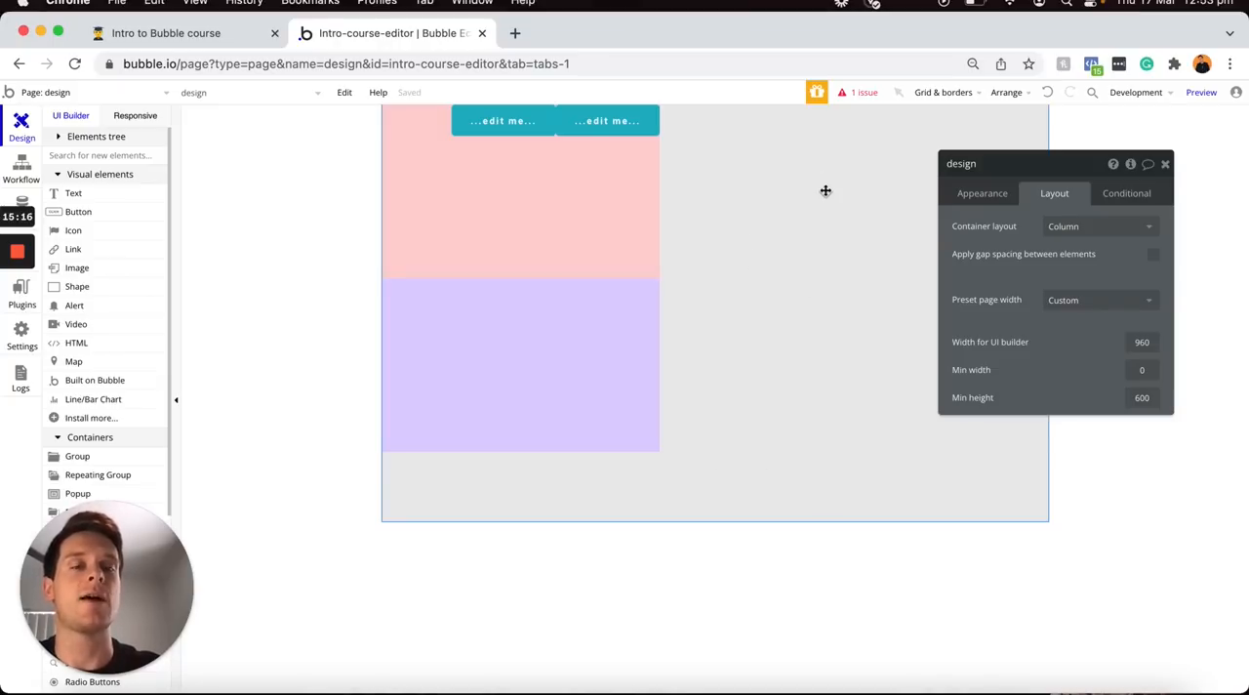
pyautogui.click(1062, 232)
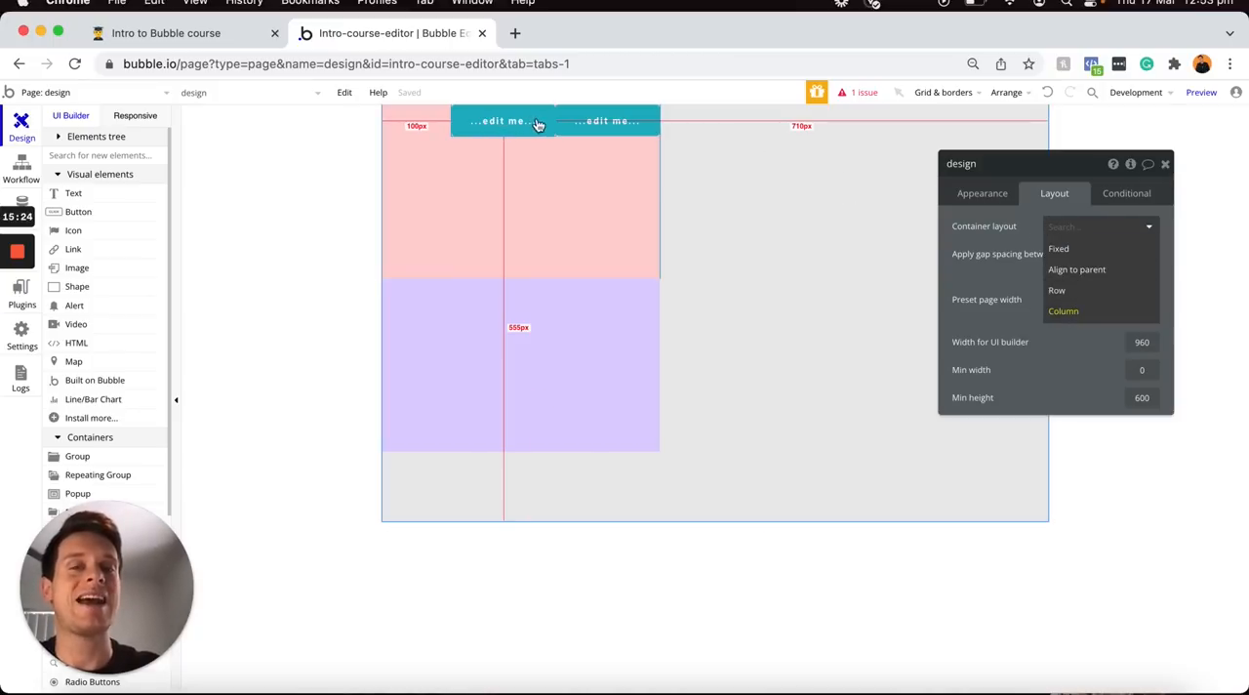
pyautogui.click(605, 208)
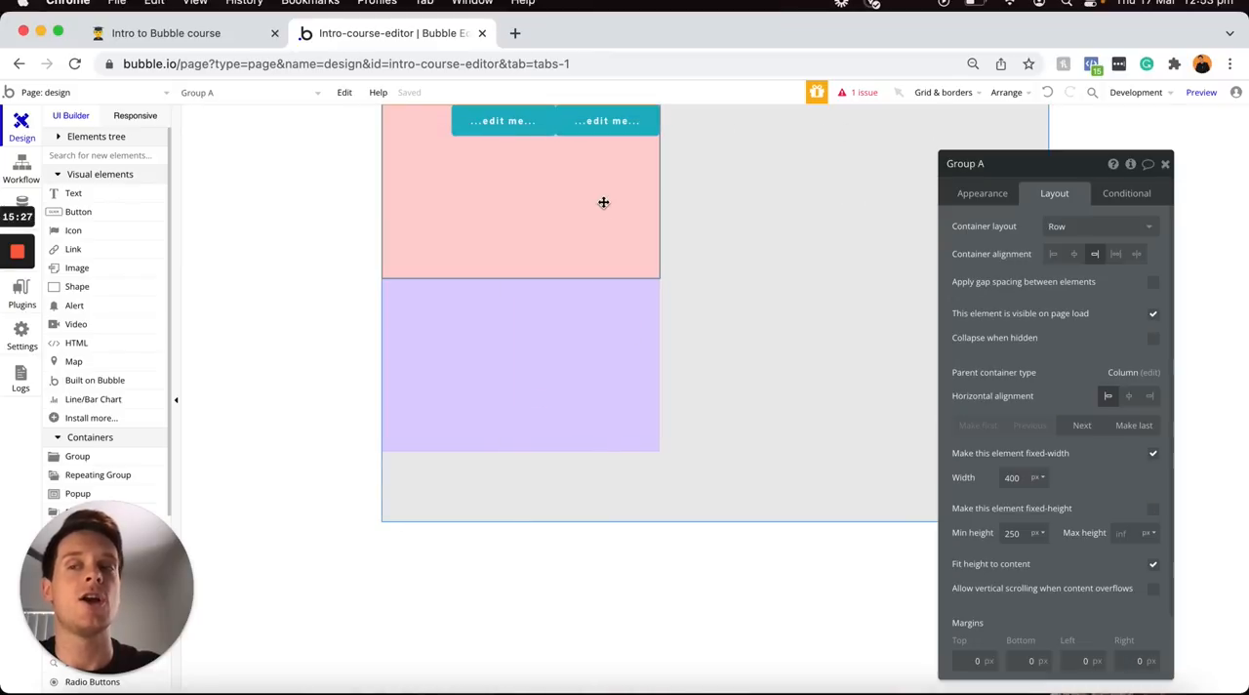
pyautogui.click(106, 463)
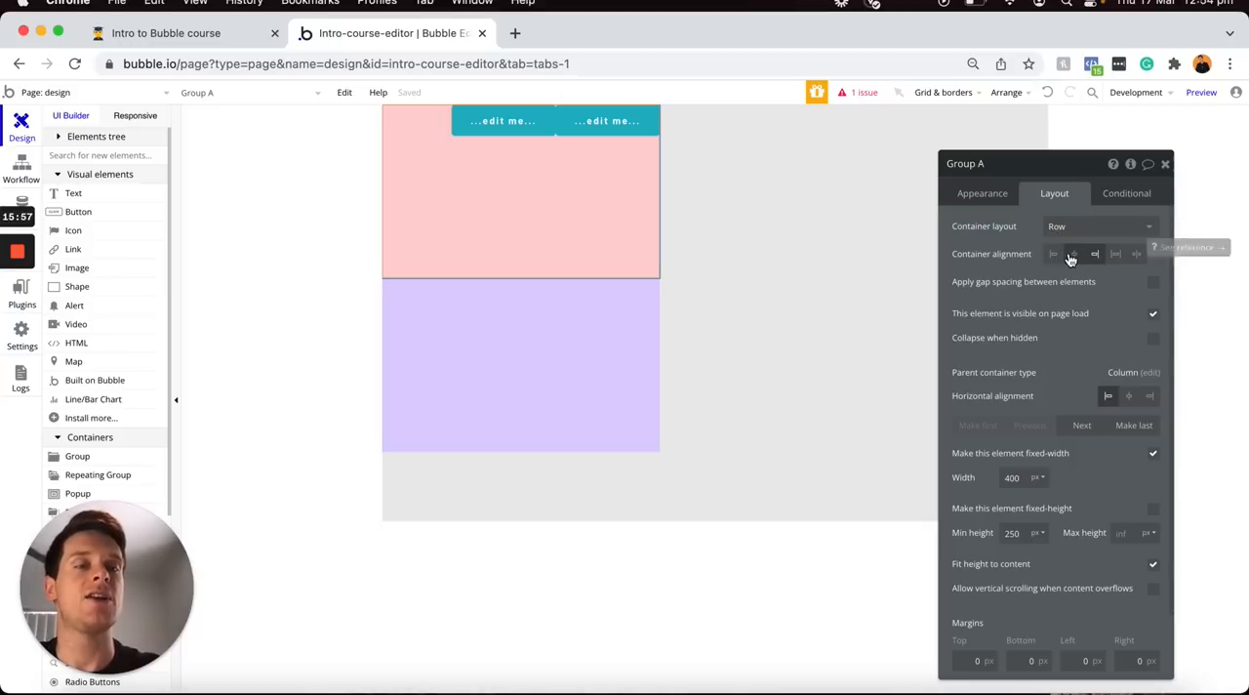
# Set the pink group's container alignment to space-around and switch its container layout to Column
pyautogui.click(1116, 254)
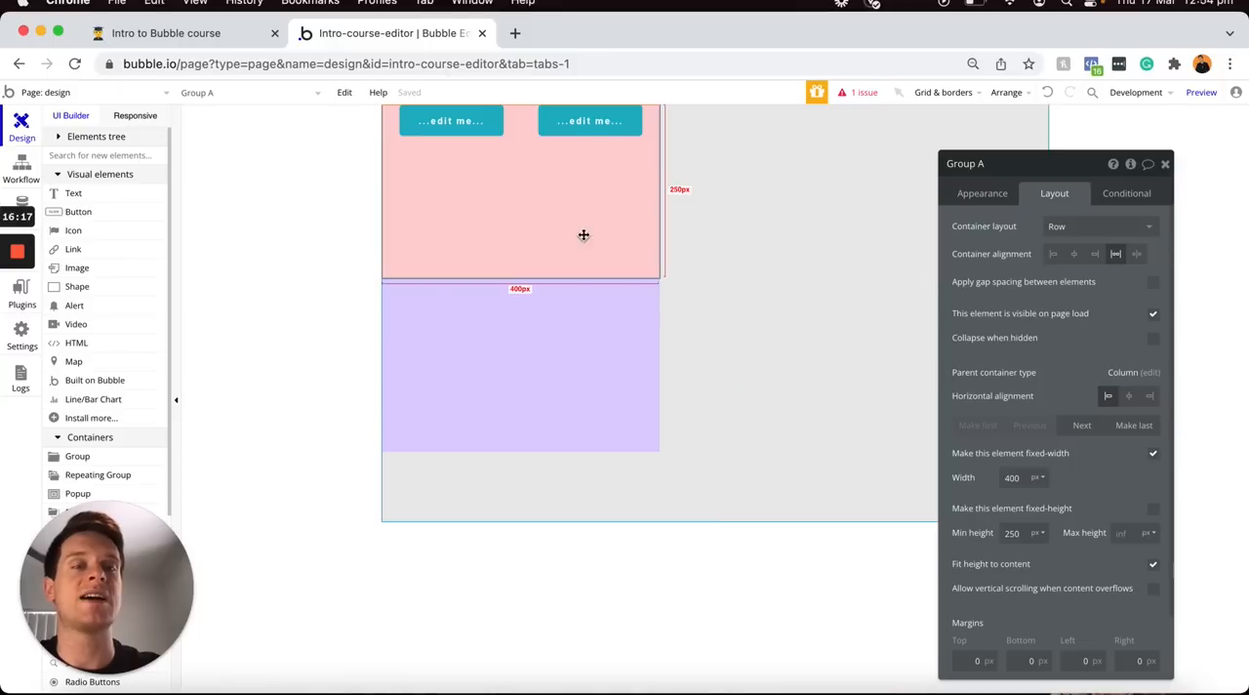
pyautogui.click(1061, 232)
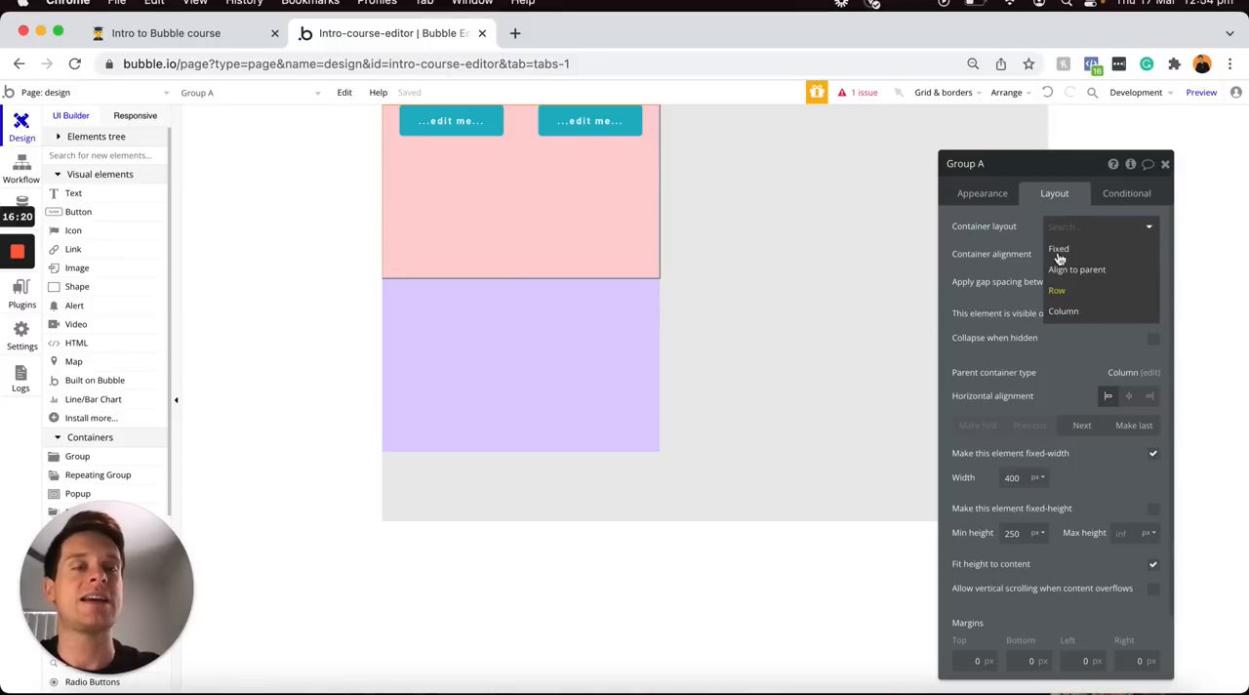
pyautogui.click(1072, 311)
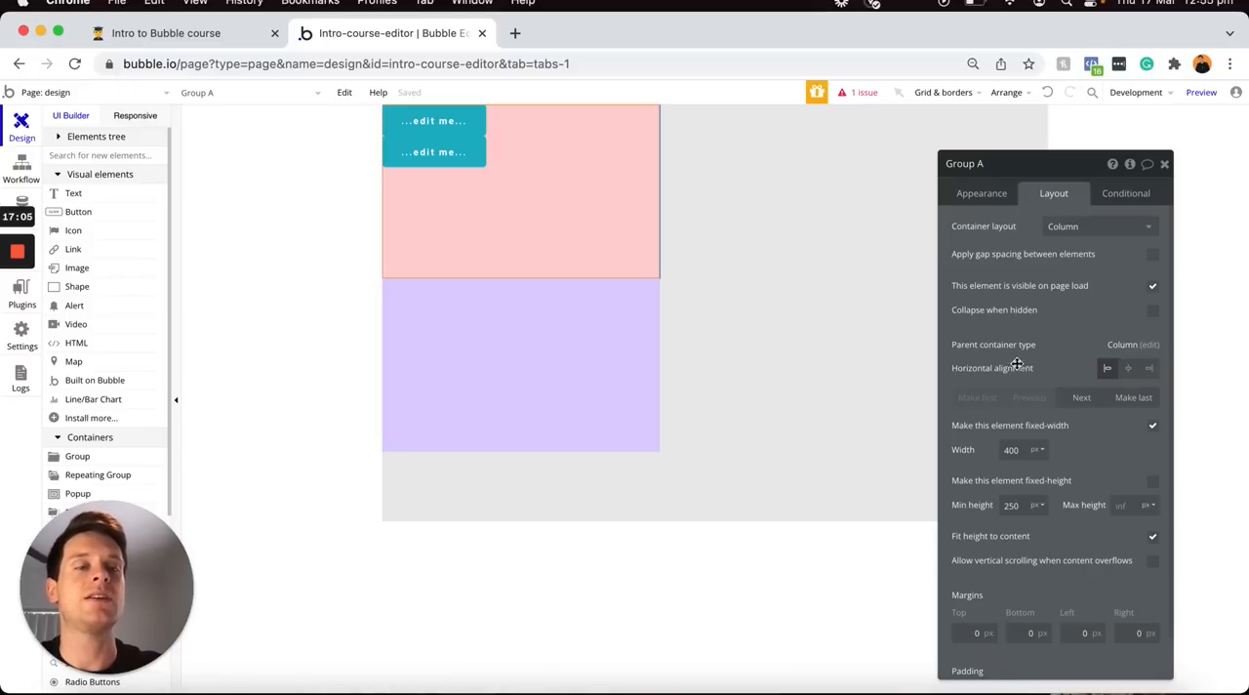
# Center the pink group horizontally on the page and center the upper button horizontally within the group
pyautogui.moveTo(1052, 372)
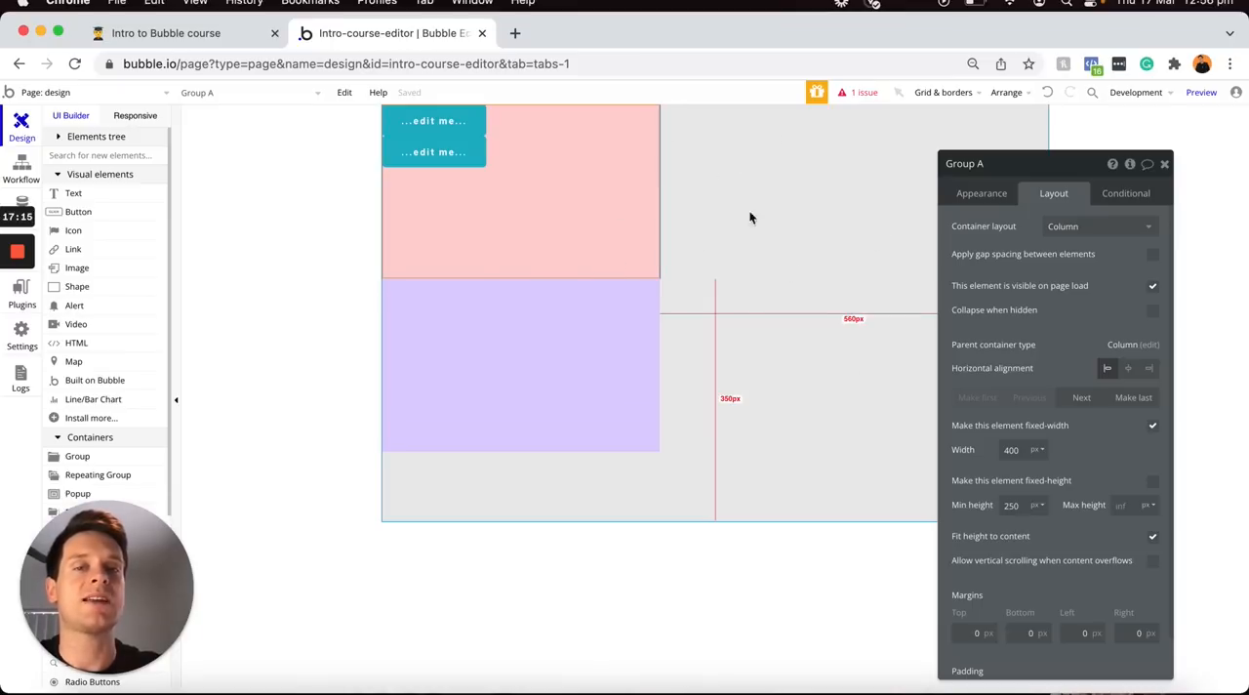
pyautogui.click(1128, 370)
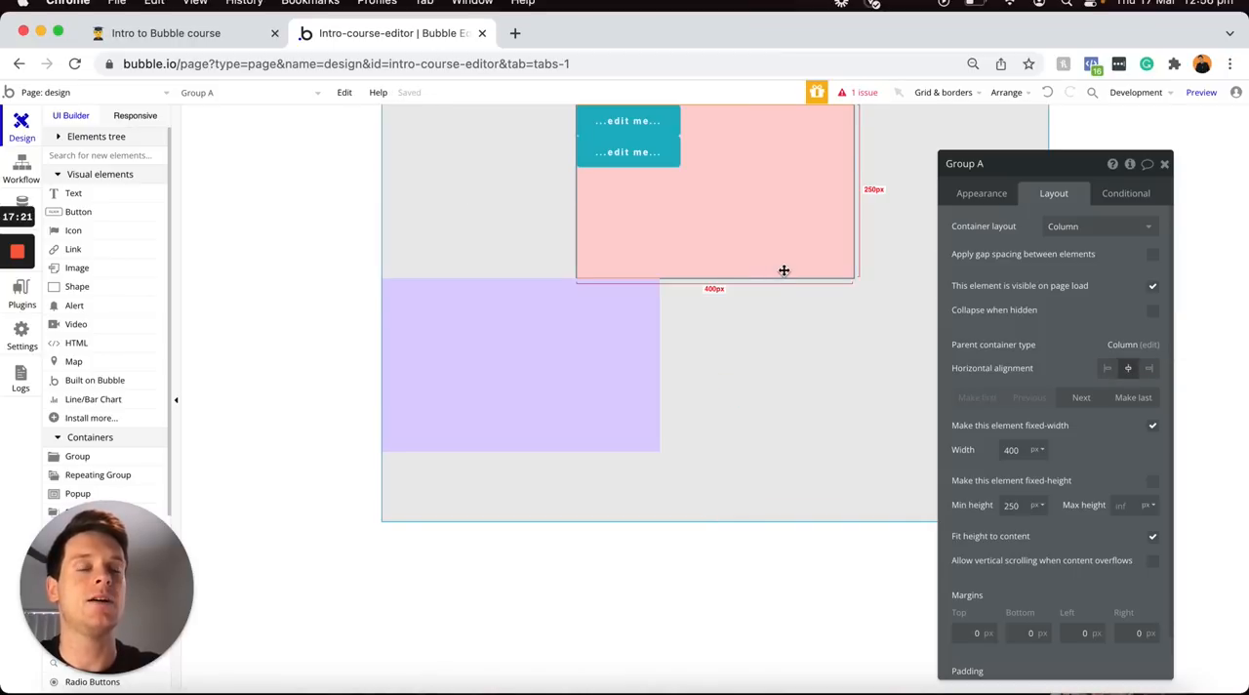
pyautogui.click(631, 121)
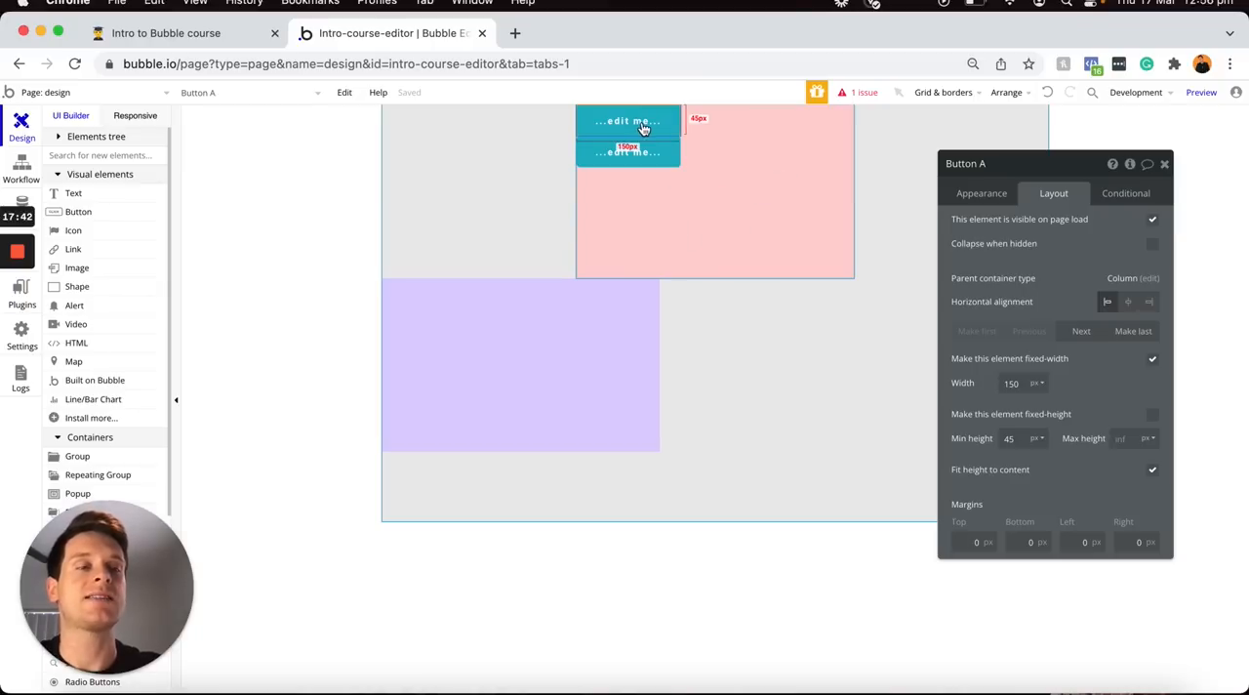
pyautogui.click(1127, 305)
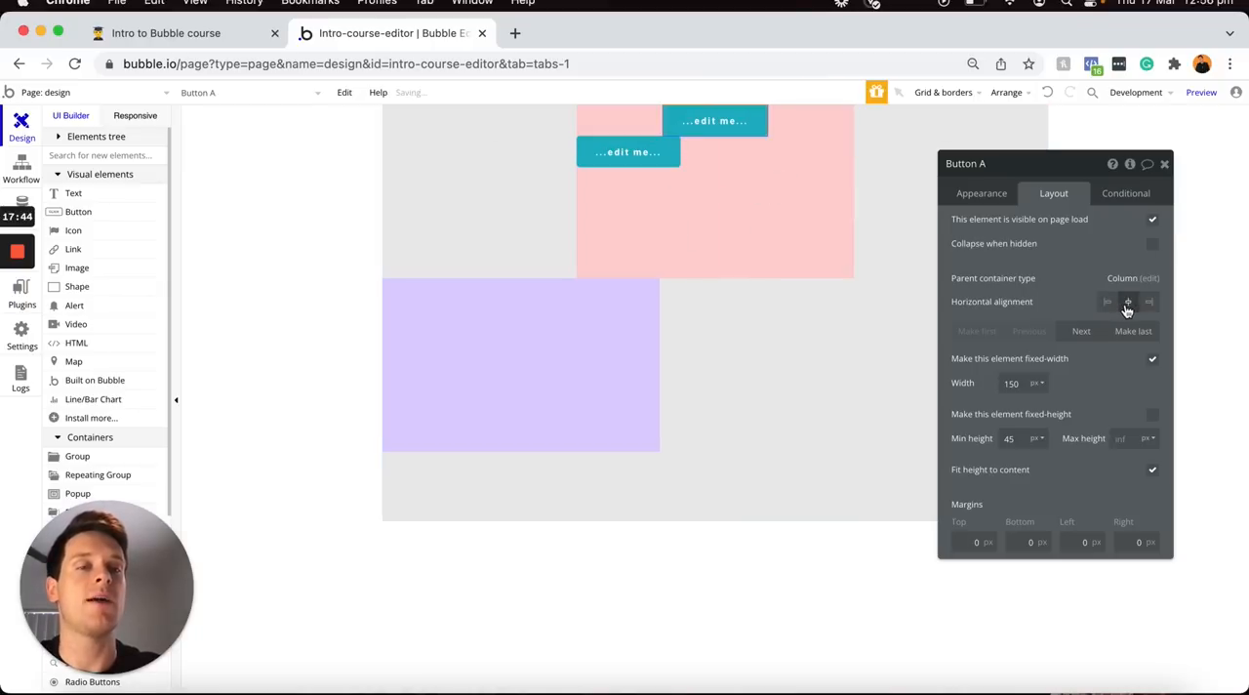
# Switch the pink group's container layout back to Row
pyautogui.click(814, 237)
pyautogui.click(1062, 234)
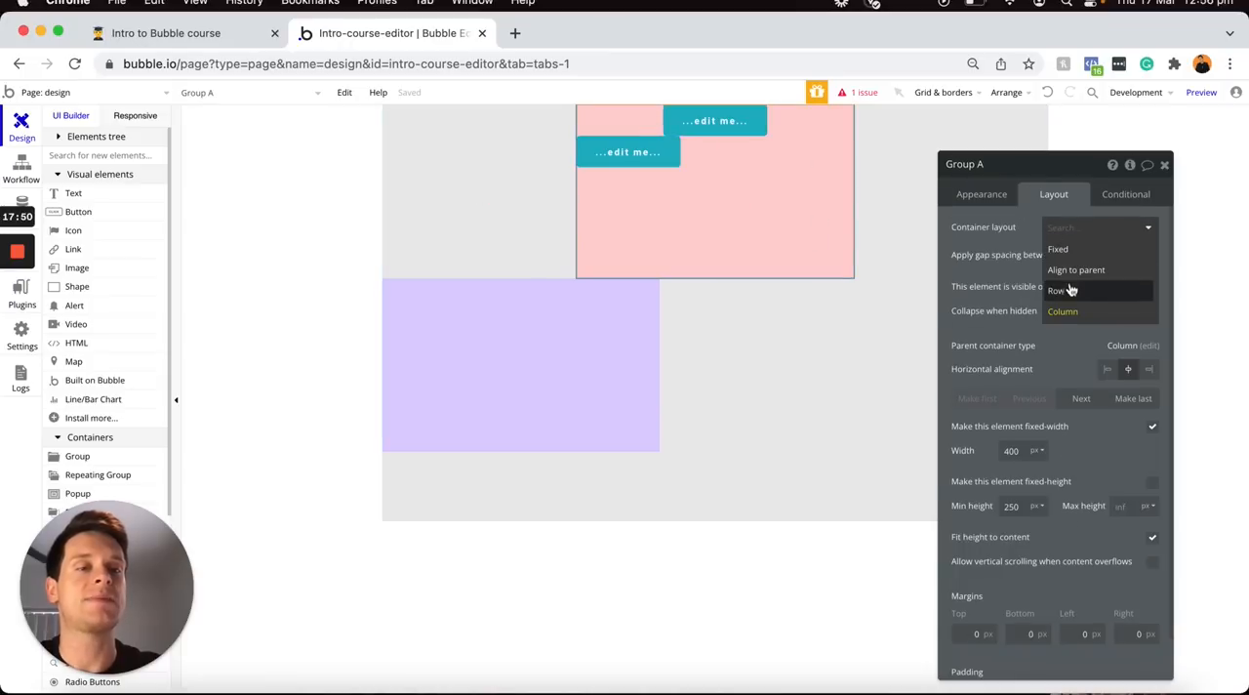
pyautogui.click(1070, 291)
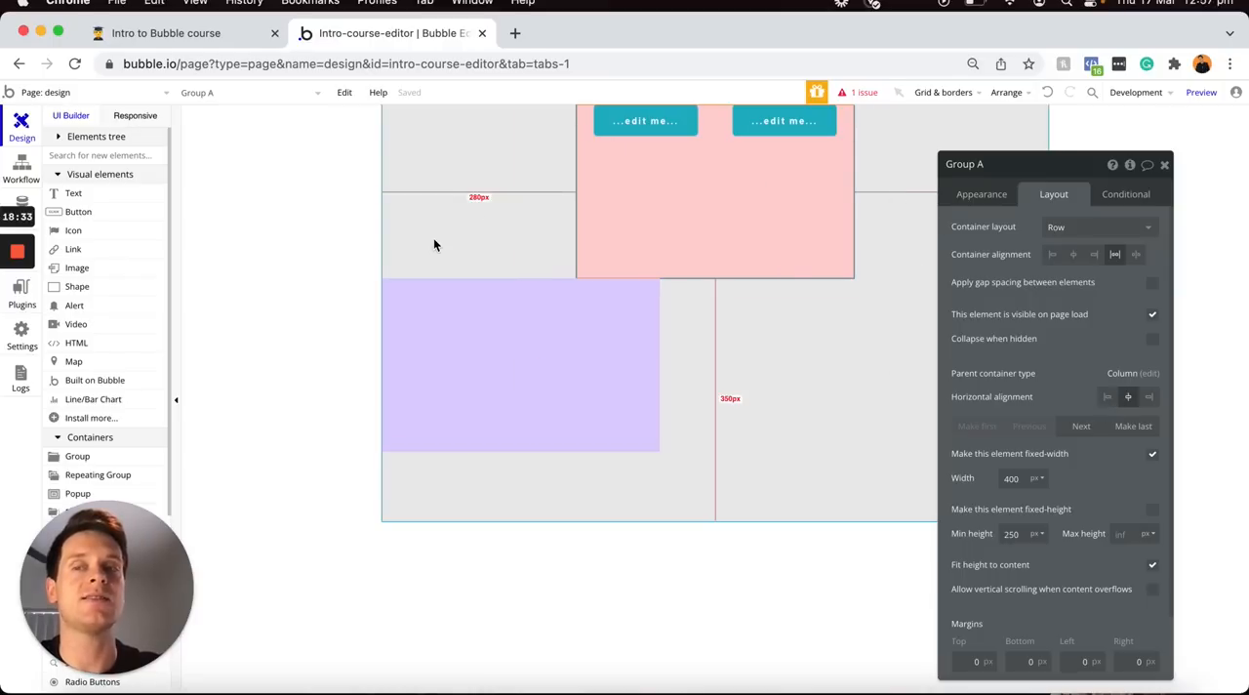
# Open the responsive view and preview the page at the 1200 and 320 pixel breakpoints
pyautogui.click(135, 116)
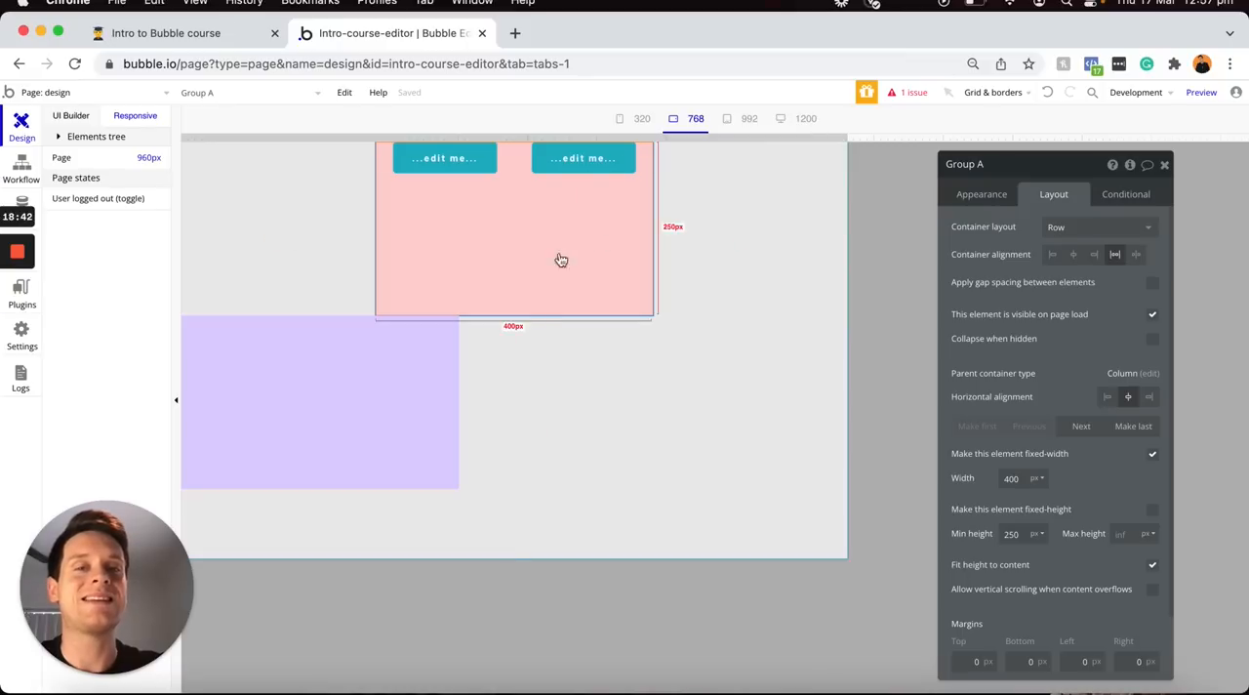
pyautogui.click(806, 119)
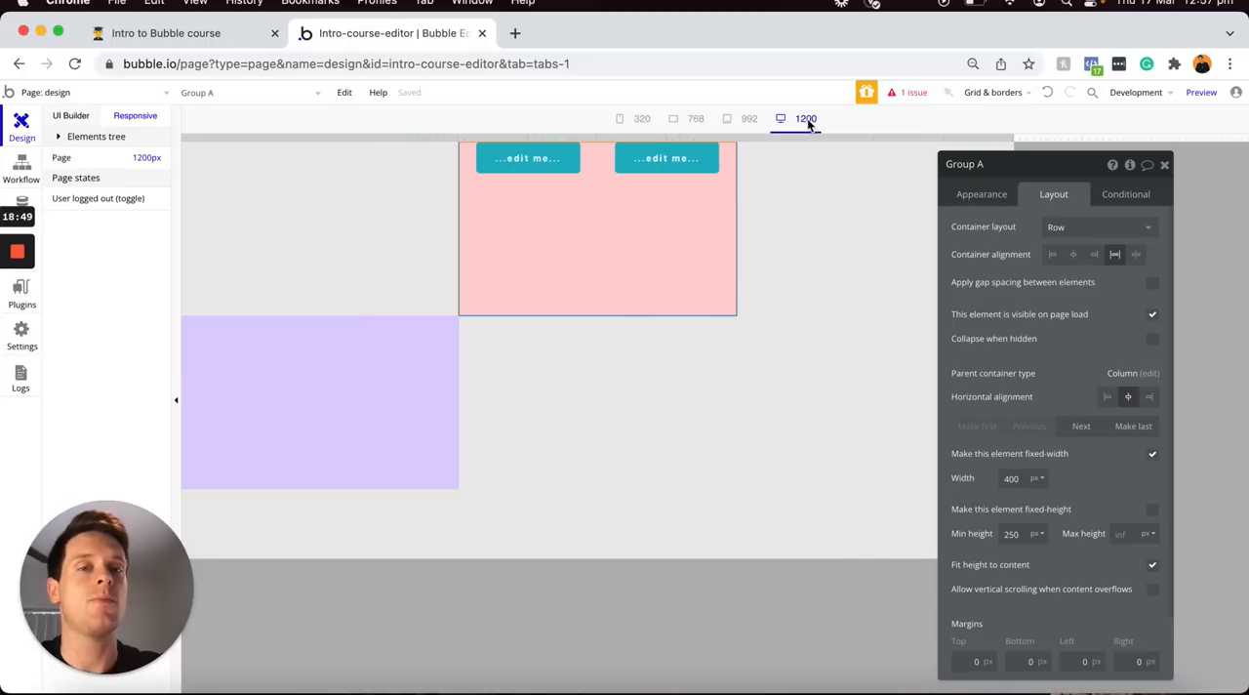
pyautogui.moveTo(1031, 162); pyautogui.dragTo(1046, 205)
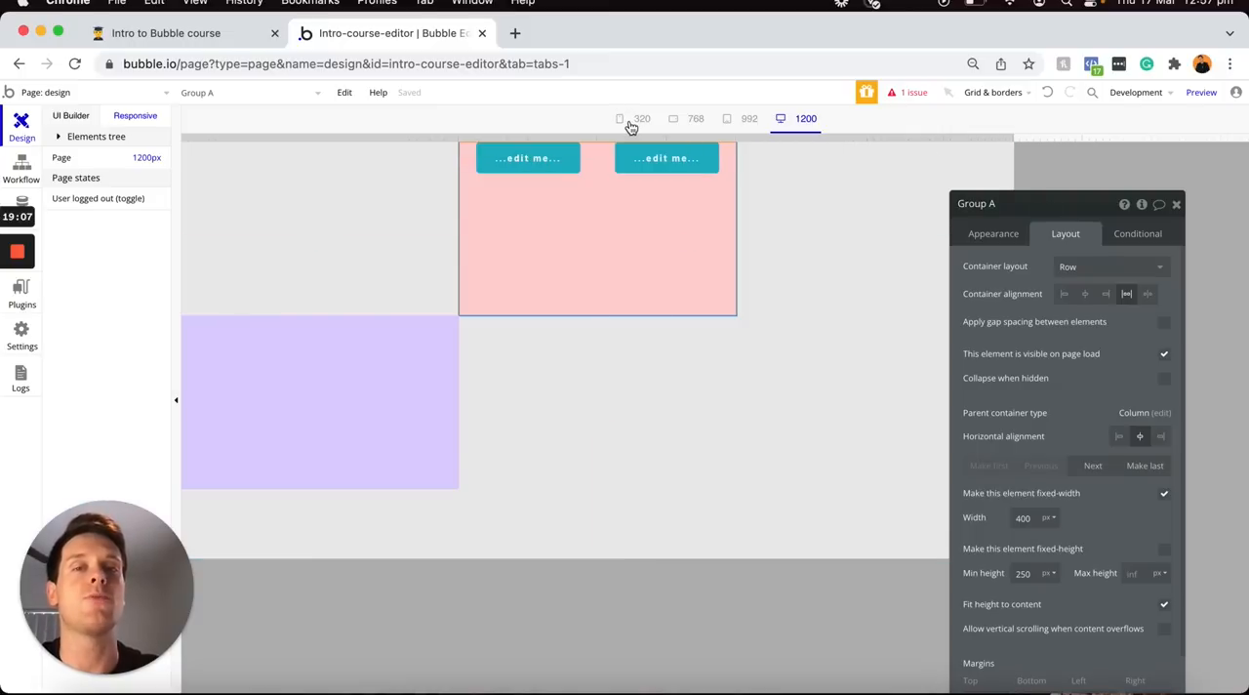
pyautogui.click(634, 121)
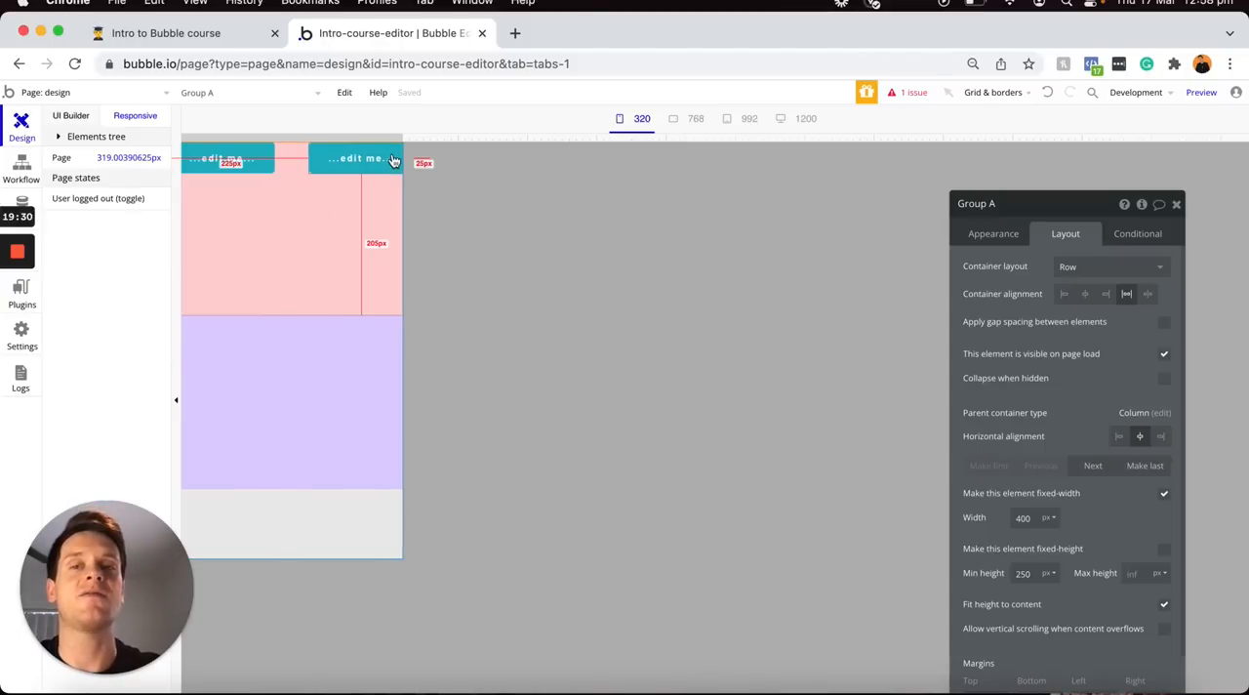
# Resize the responsive preview between about 614 and 1224 px to examine how the fixed-width pink group behaves
pyautogui.moveTo(401, 138); pyautogui.dragTo(607, 136)
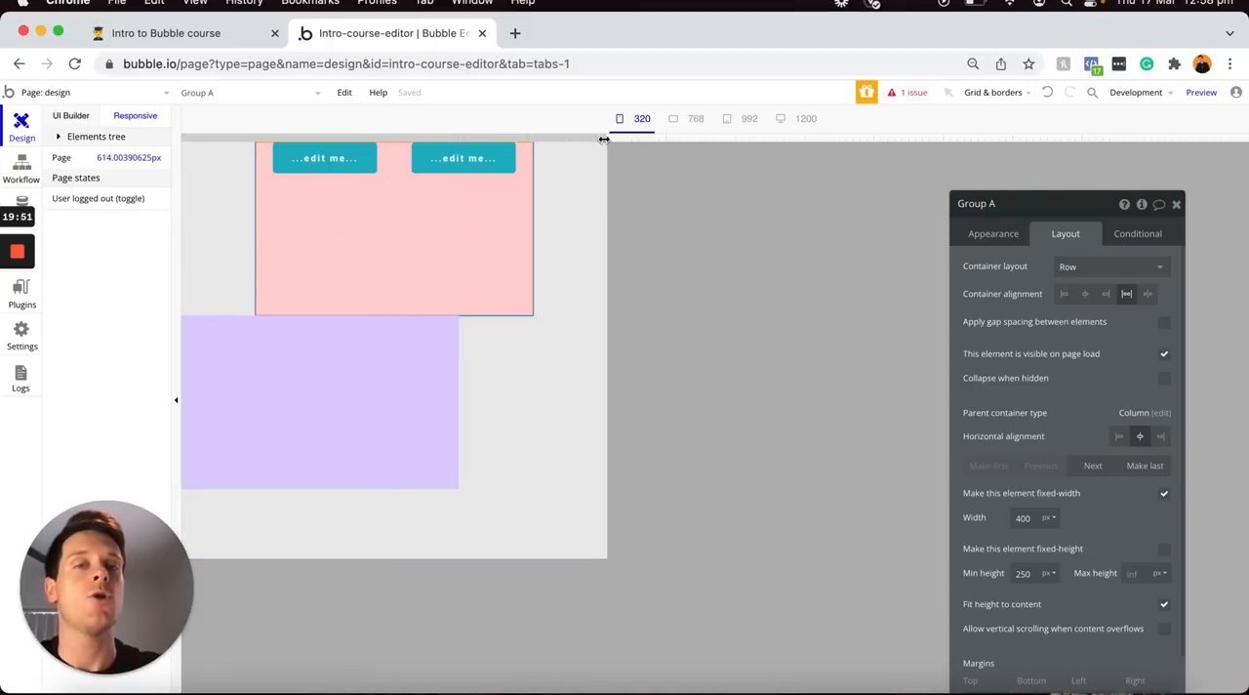
pyautogui.moveTo(604, 139); pyautogui.dragTo(654, 127)
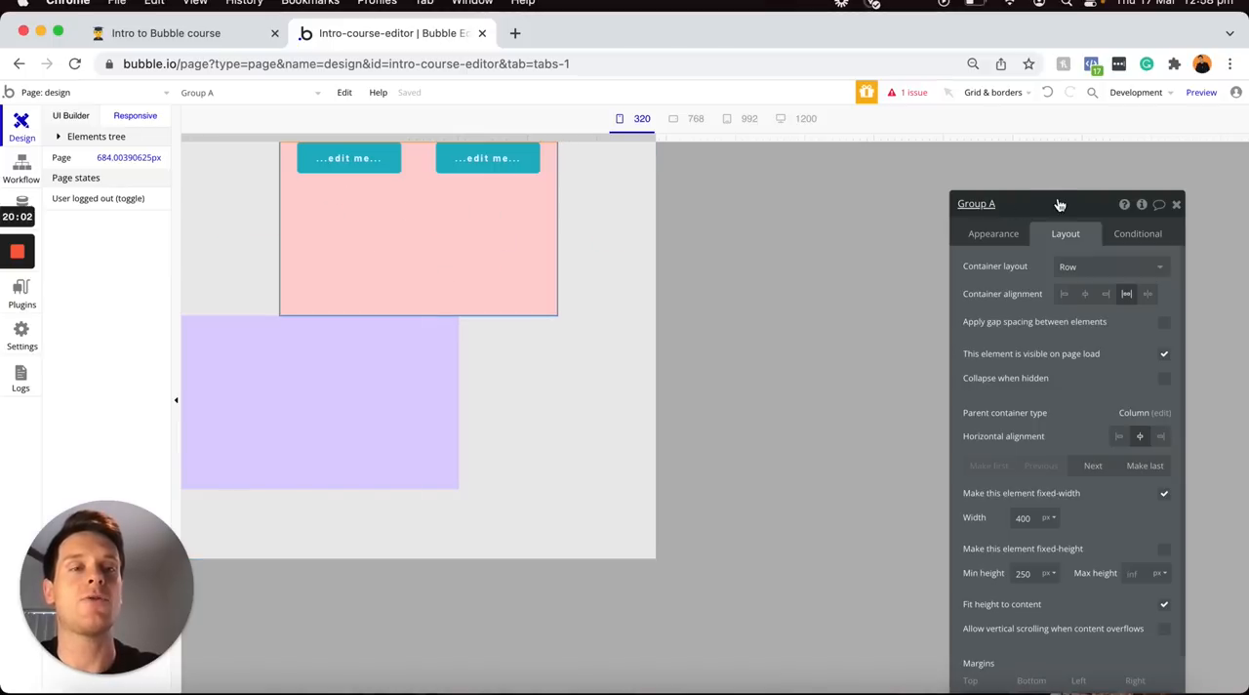
pyautogui.moveTo(996, 172); pyautogui.dragTo(960, 139)
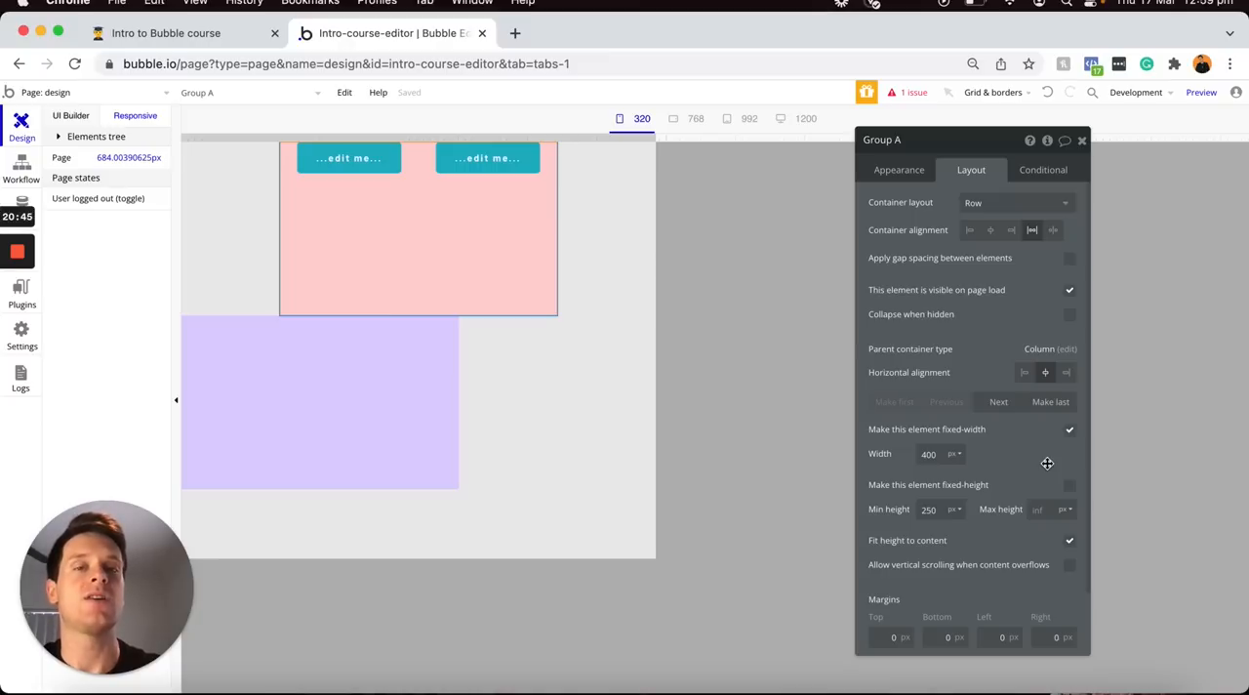
pyautogui.moveTo(653, 138); pyautogui.dragTo(1039, 131)
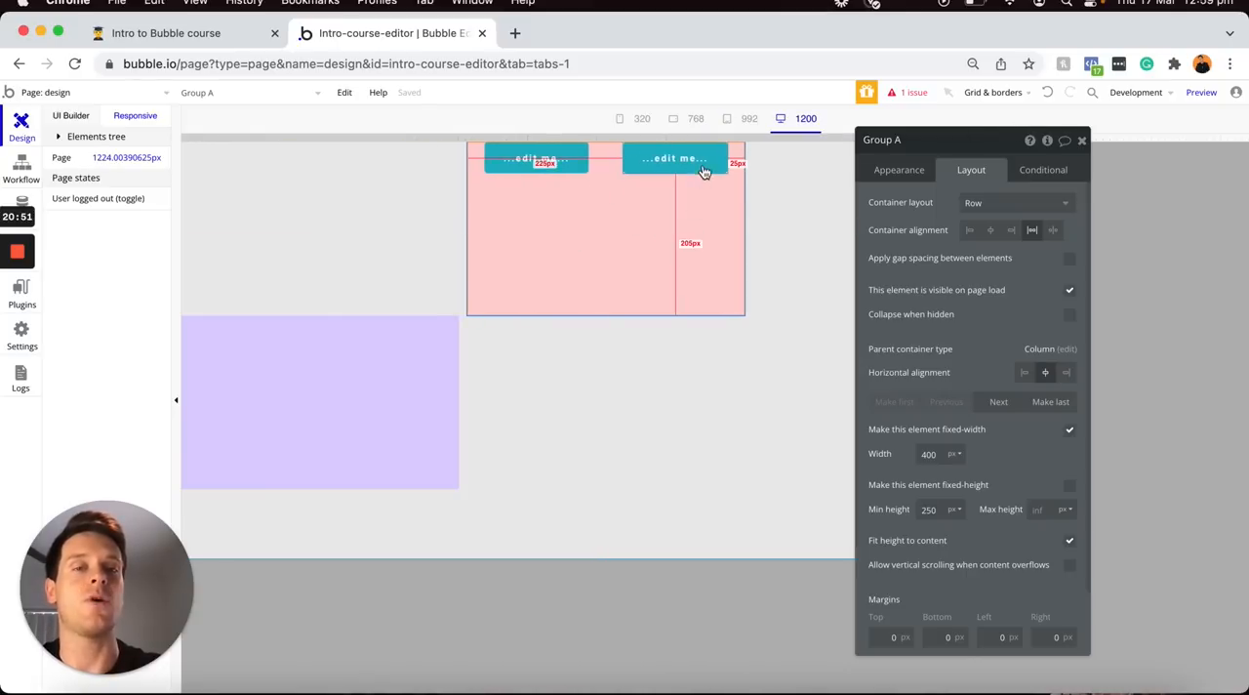
pyautogui.moveTo(724, 135); pyautogui.dragTo(615, 142)
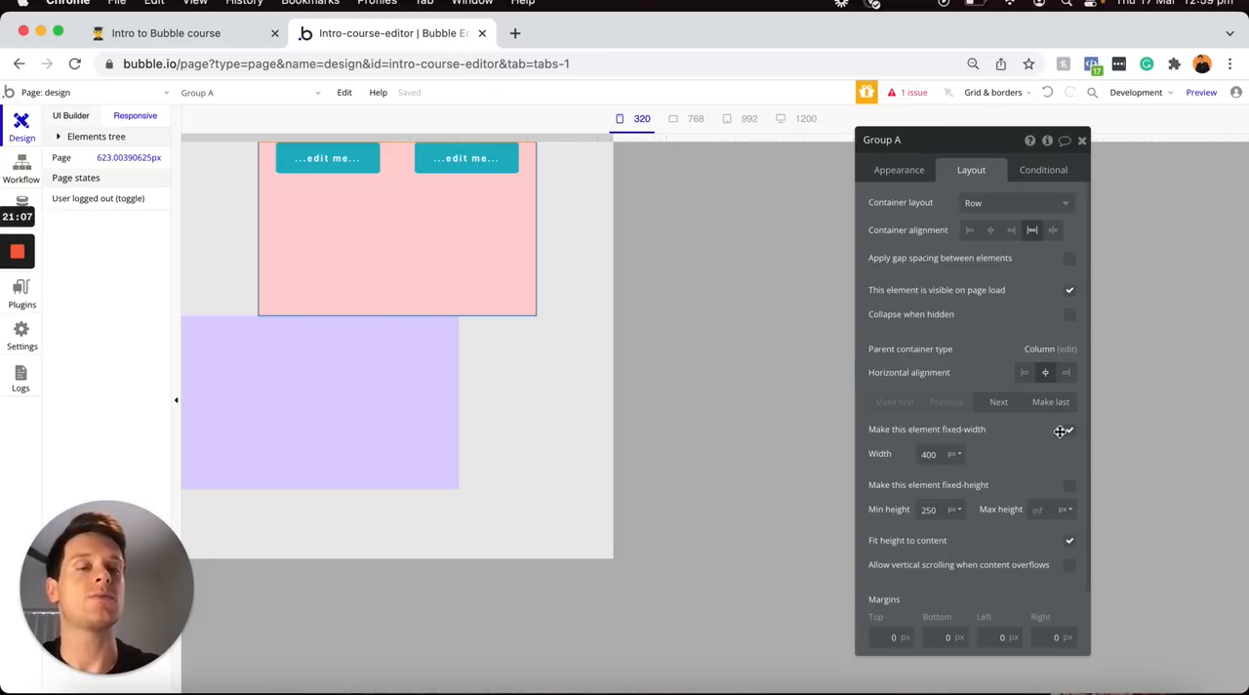
# Turn off the pink group's fixed width and test it at preview widths of about 789 and 617 px
pyautogui.click(1069, 433)
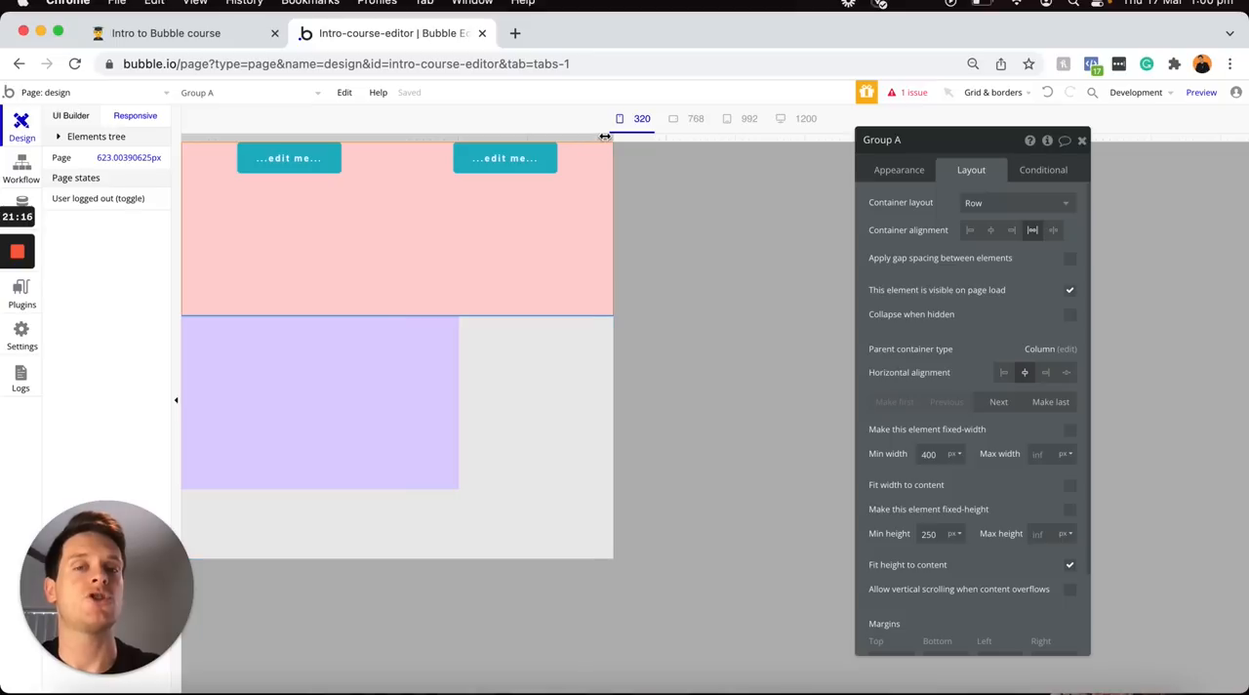
pyautogui.moveTo(613, 138); pyautogui.dragTo(729, 91)
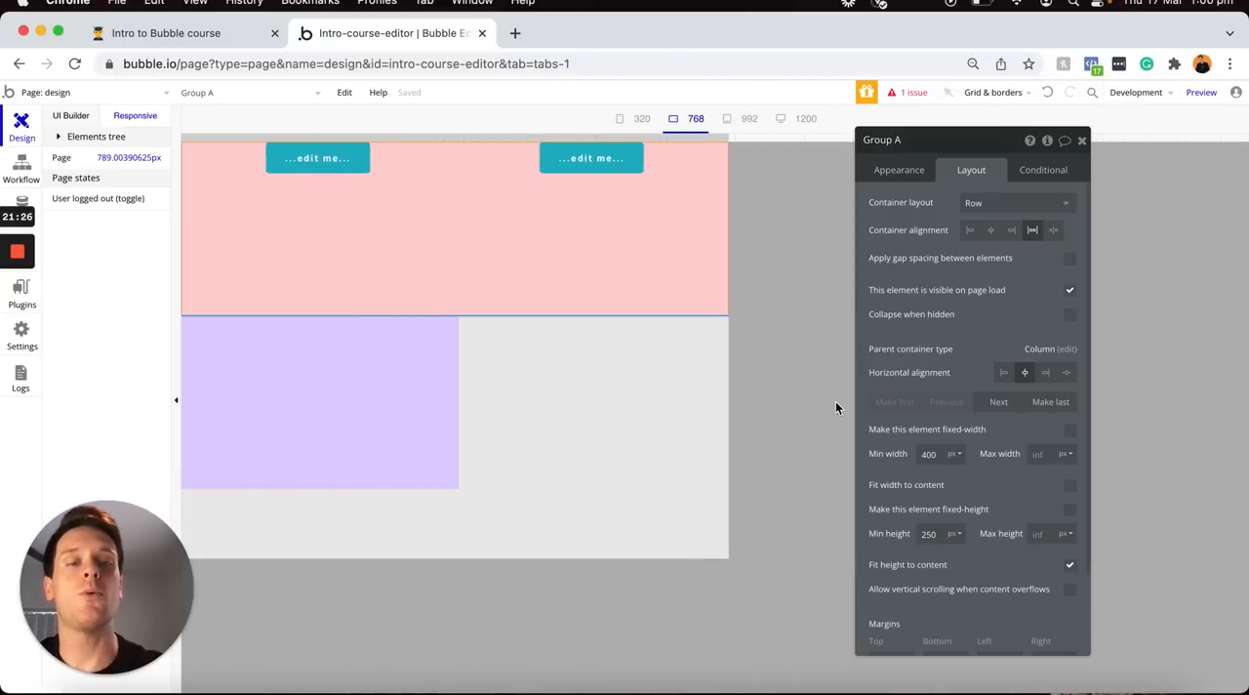
pyautogui.click(930, 454)
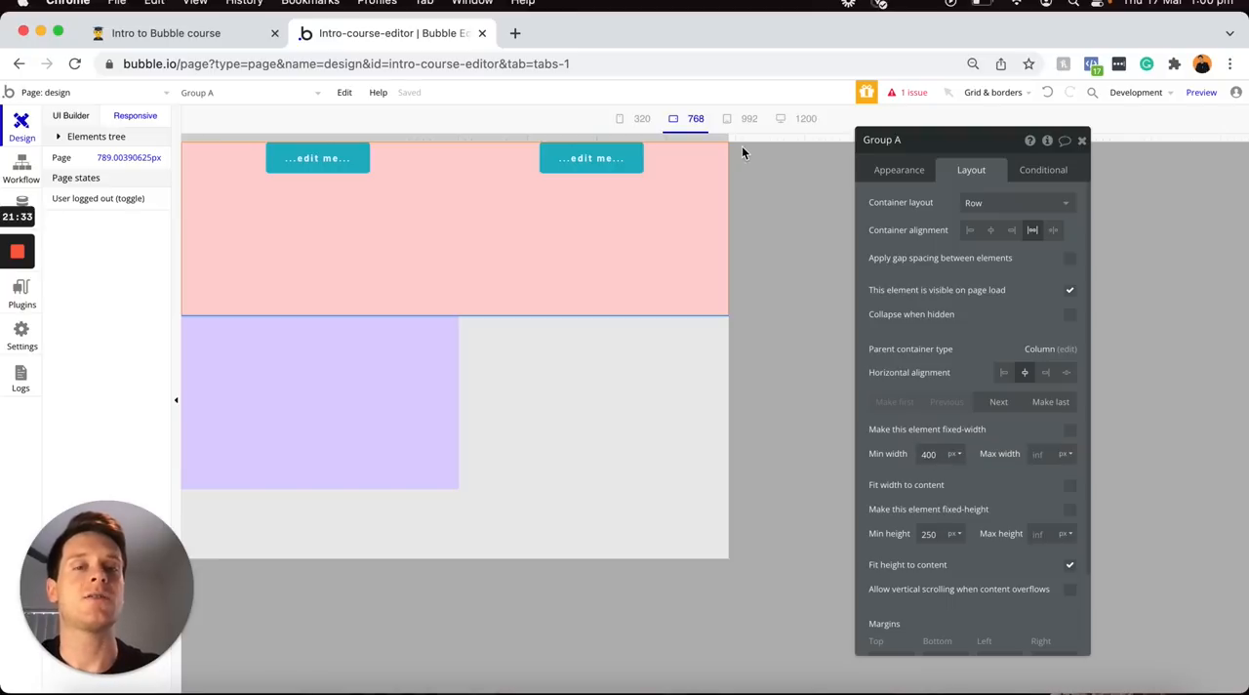
pyautogui.moveTo(729, 141); pyautogui.dragTo(609, 115)
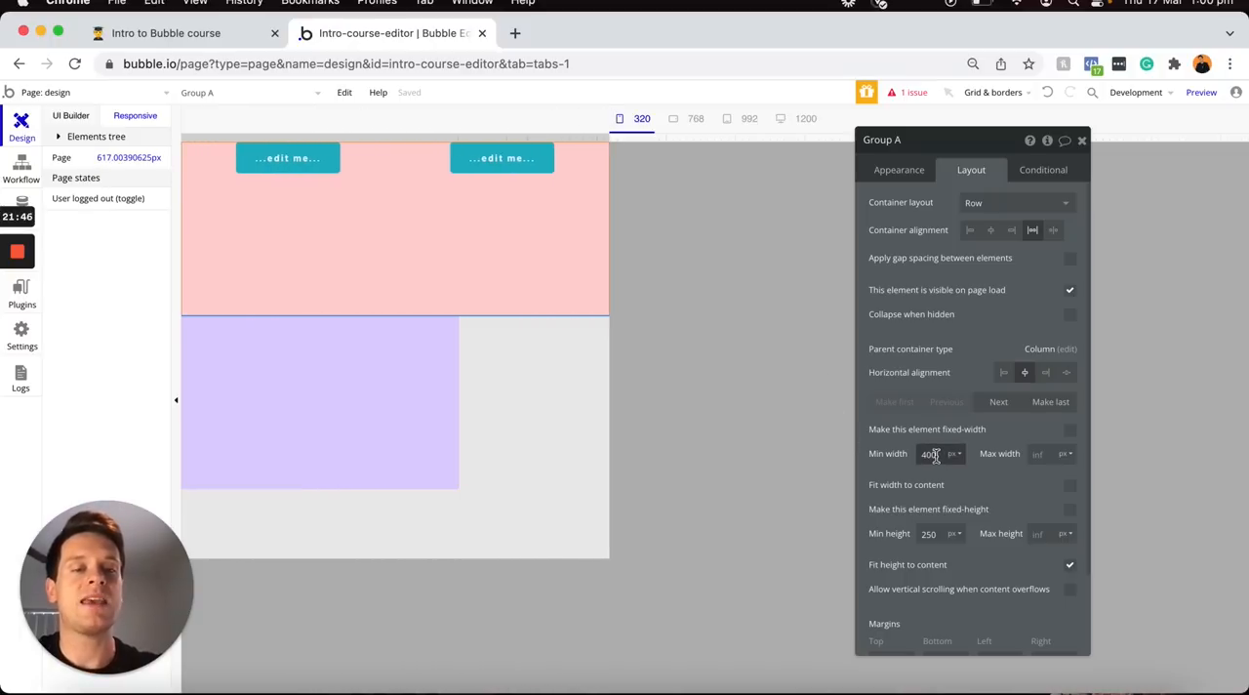
# Set the pink group's minimum width to 0 px and test it by narrowing the preview and widening it to about 671 px
pyautogui.click(978, 477)
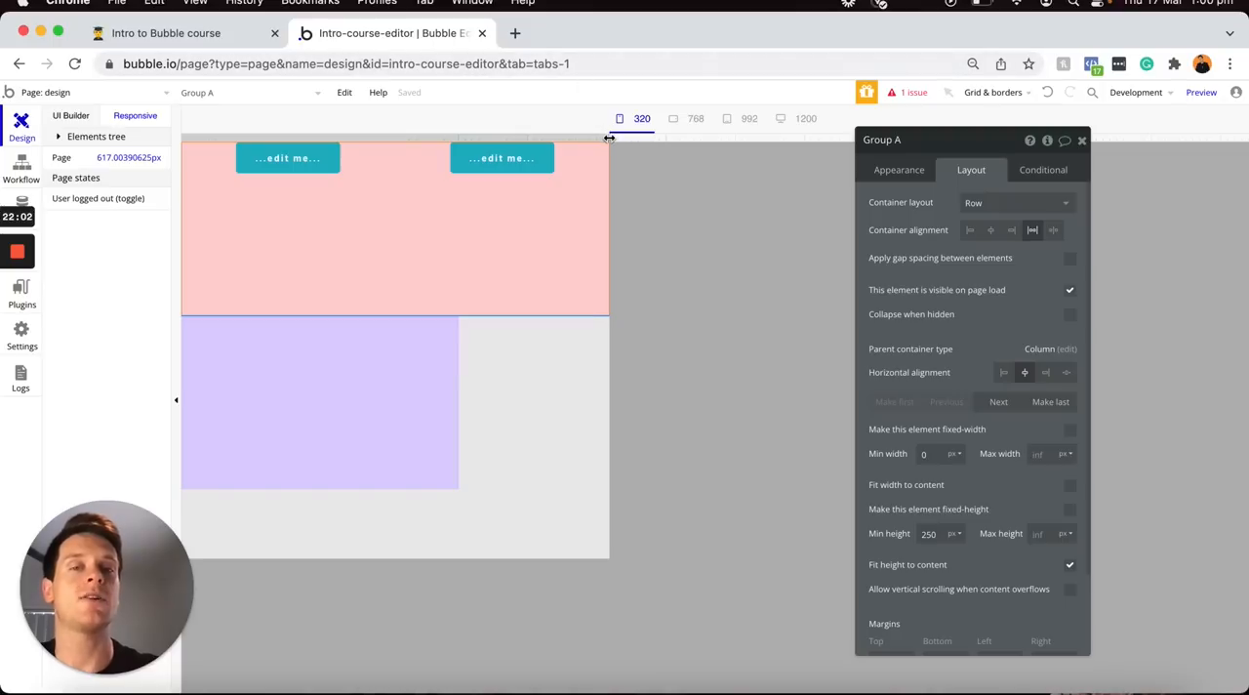
pyautogui.moveTo(610, 138); pyautogui.dragTo(354, 127)
pyautogui.moveTo(454, 121); pyautogui.dragTo(647, 121)
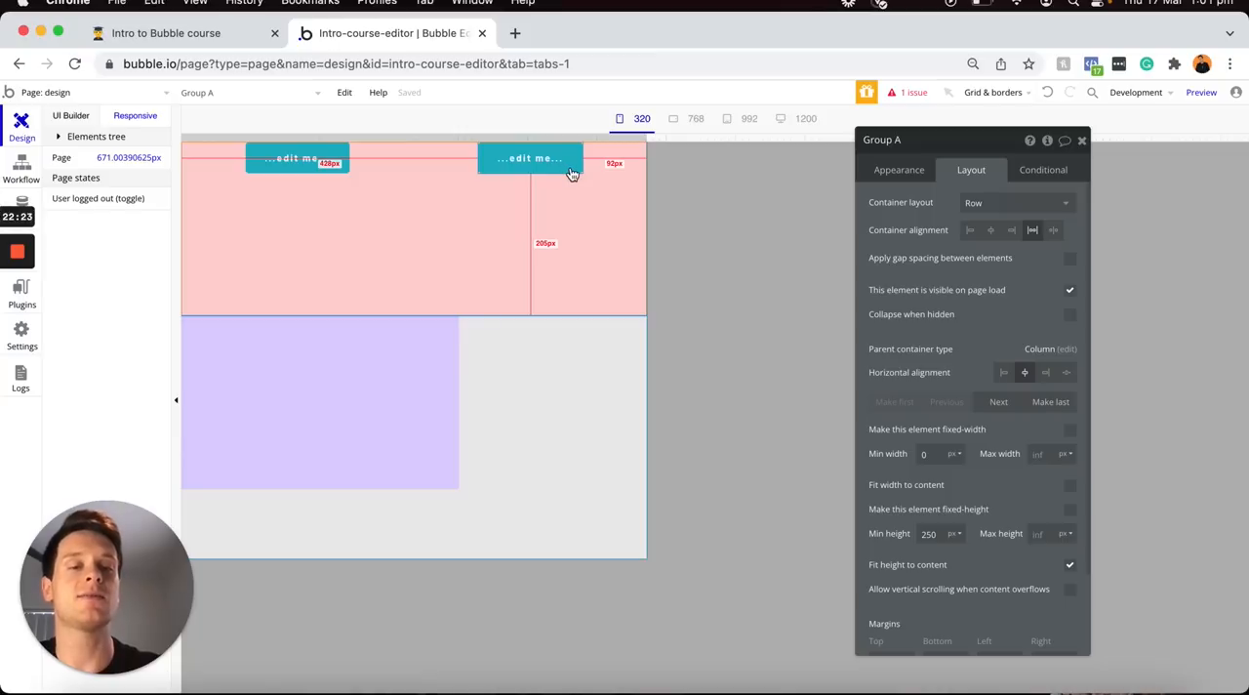
# Set the pink group's minimum height to 0 px with height fitted to content, and resize the preview to about 685 px
pyautogui.click(1069, 565)
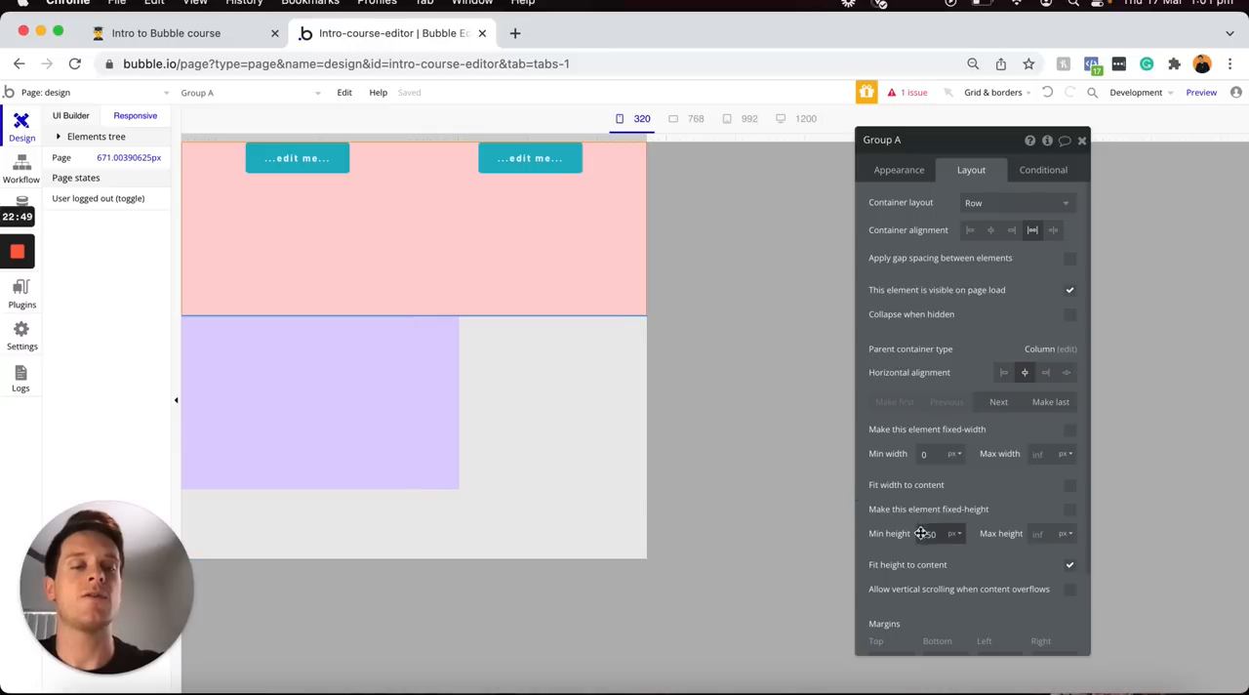
pyautogui.press('BackSpace')
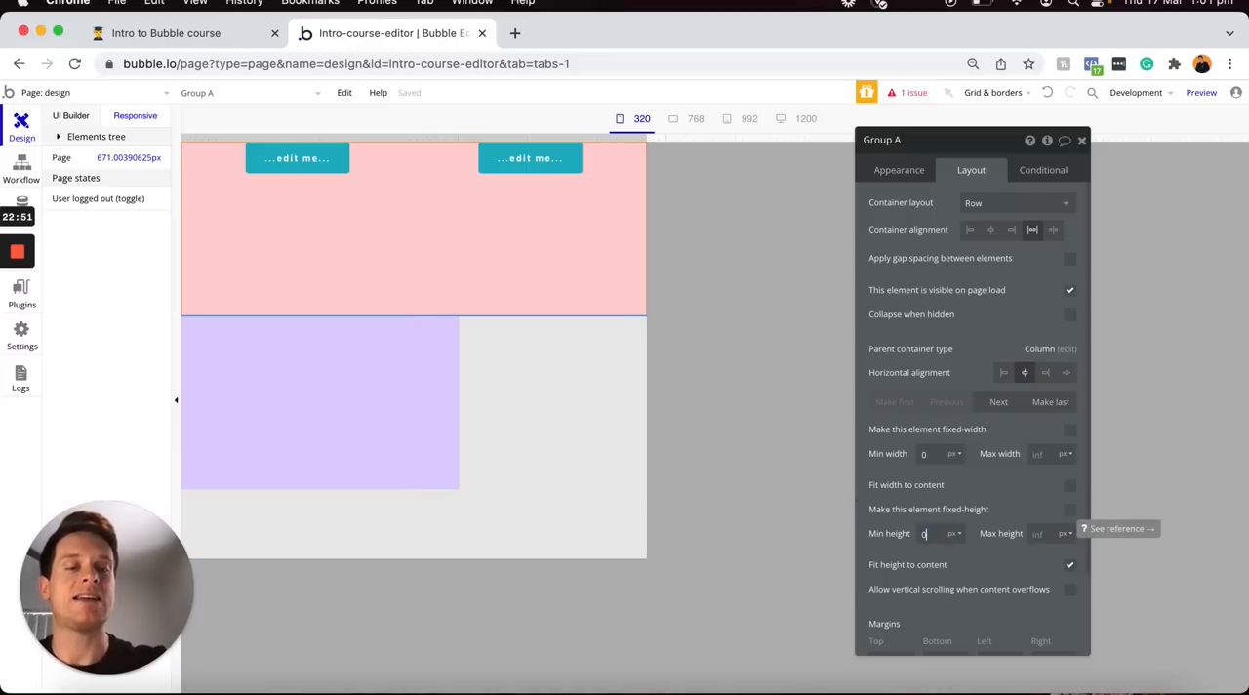
pyautogui.click(1069, 566)
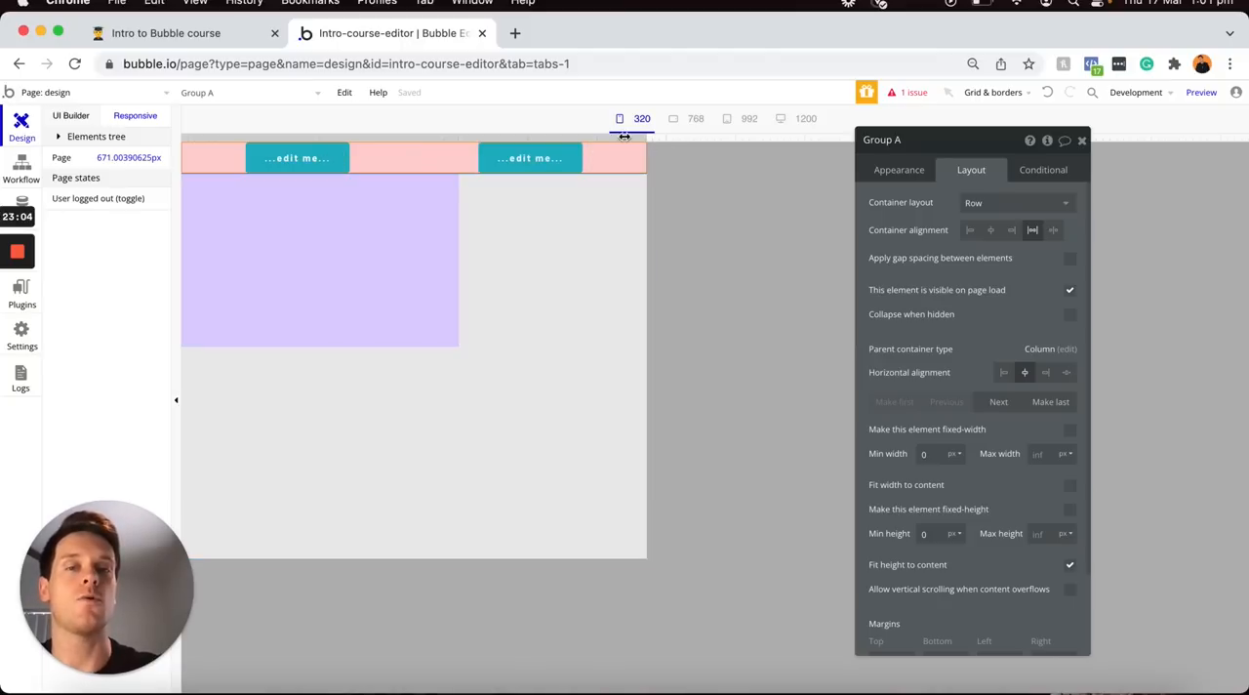
pyautogui.moveTo(639, 136); pyautogui.dragTo(532, 134)
pyautogui.moveTo(857, 118); pyautogui.dragTo(491, 63)
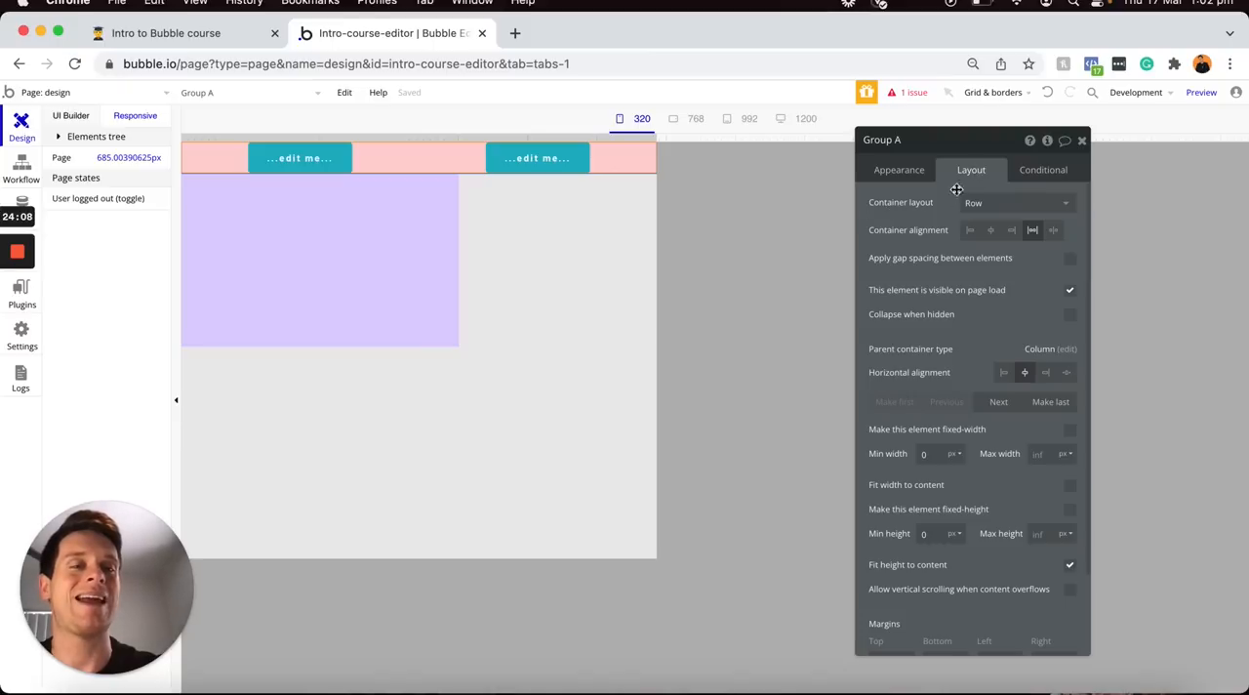
# Give the pink group margins of 30 px on the top, bottom, left and right
pyautogui.scroll(-2, 930, 291)
pyautogui.scroll(-1, 932, 293)
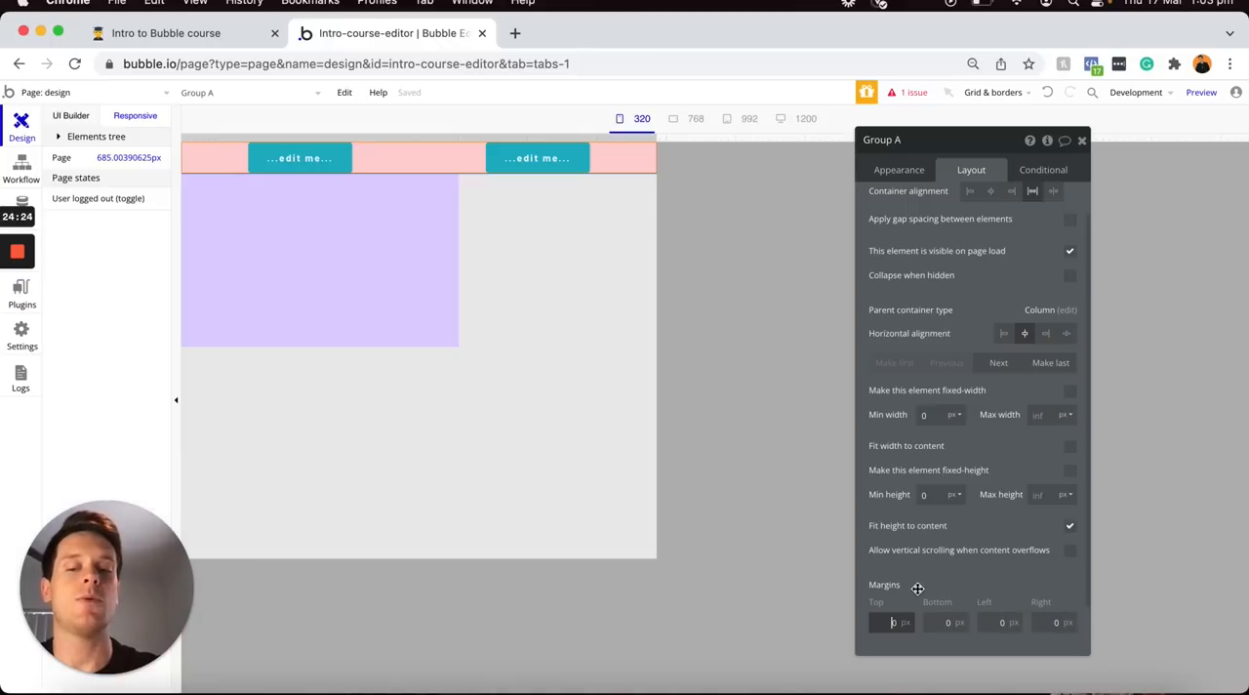
pyautogui.write('3')
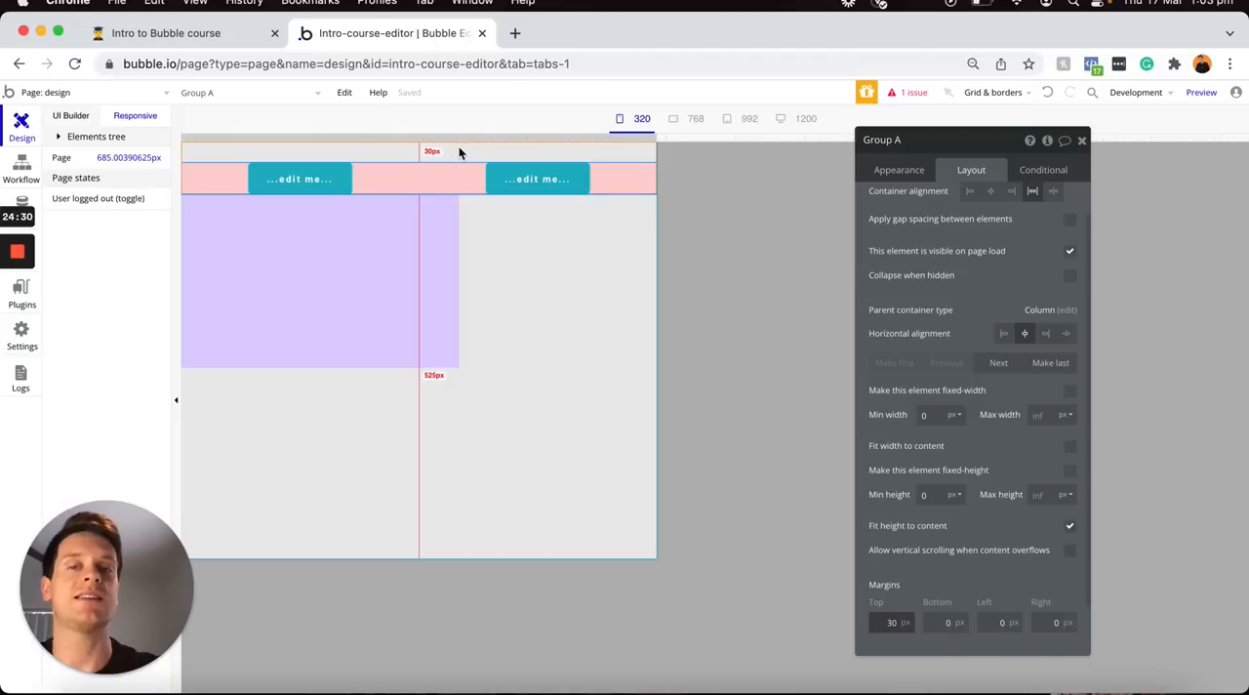
pyautogui.click(945, 622)
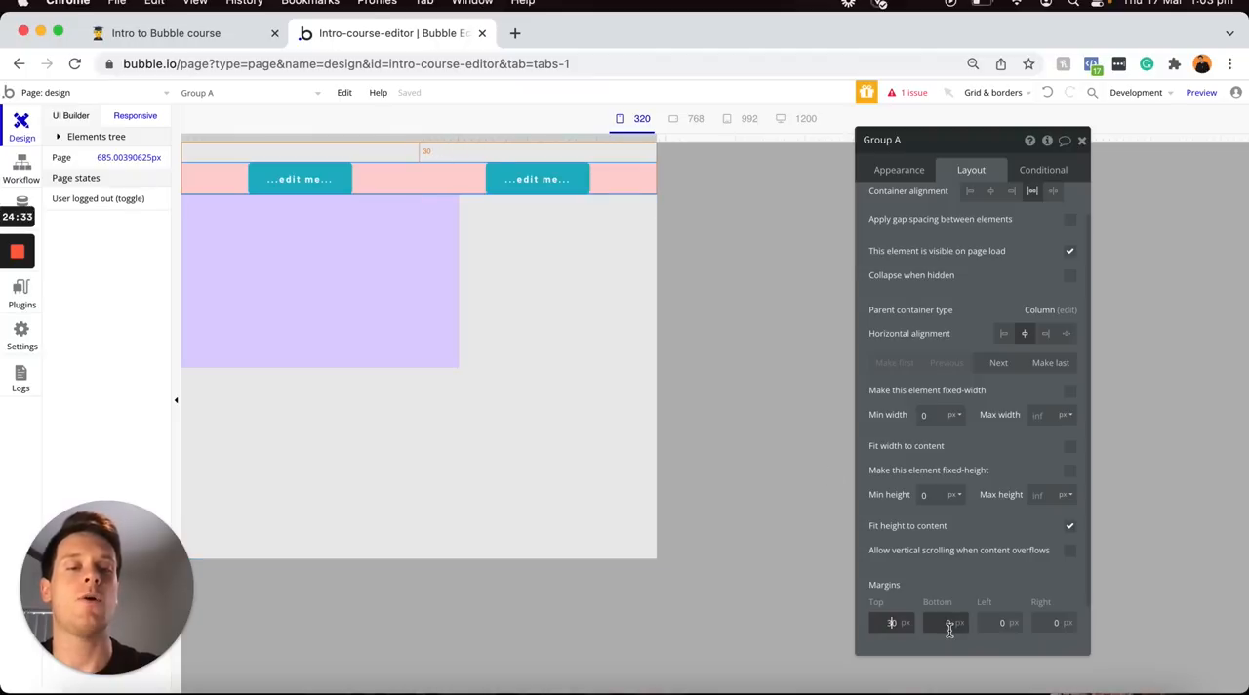
pyautogui.write('30')
pyautogui.click(1001, 622)
pyautogui.write('30')
pyautogui.click(1049, 621)
pyautogui.write('30')
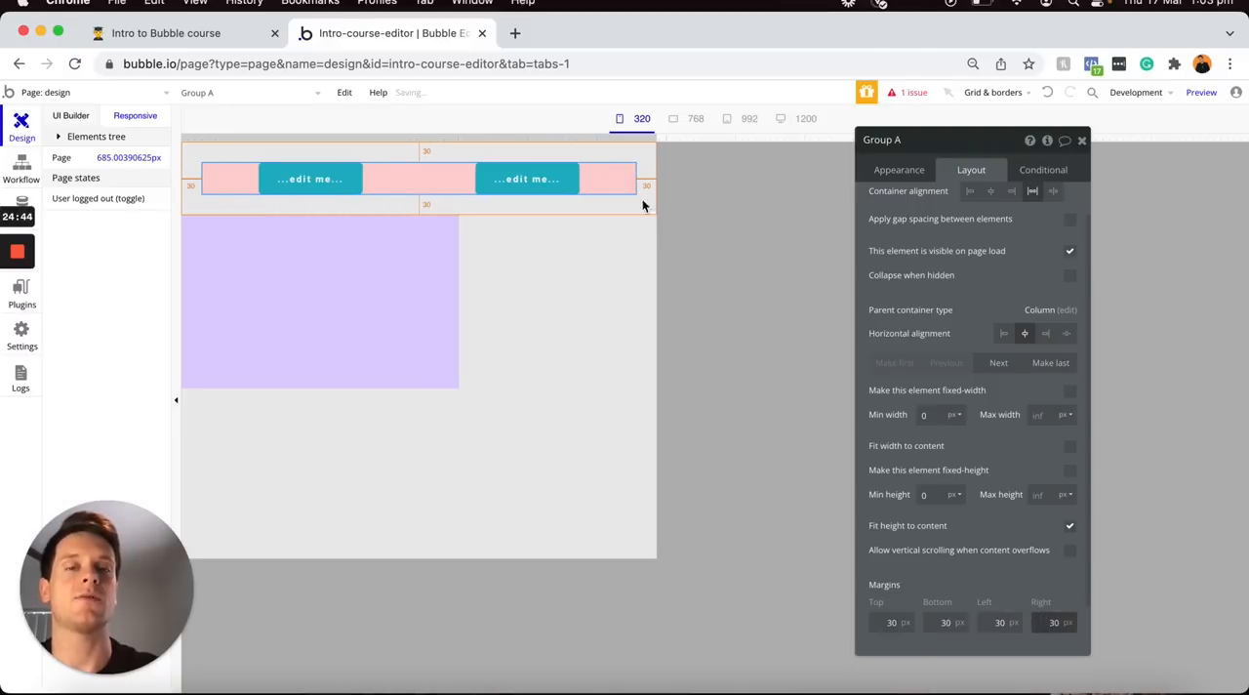
# Resize the preview to about 406 px and then 720 px to examine the pink group's margins at different widths
pyautogui.moveTo(657, 140); pyautogui.dragTo(462, 129)
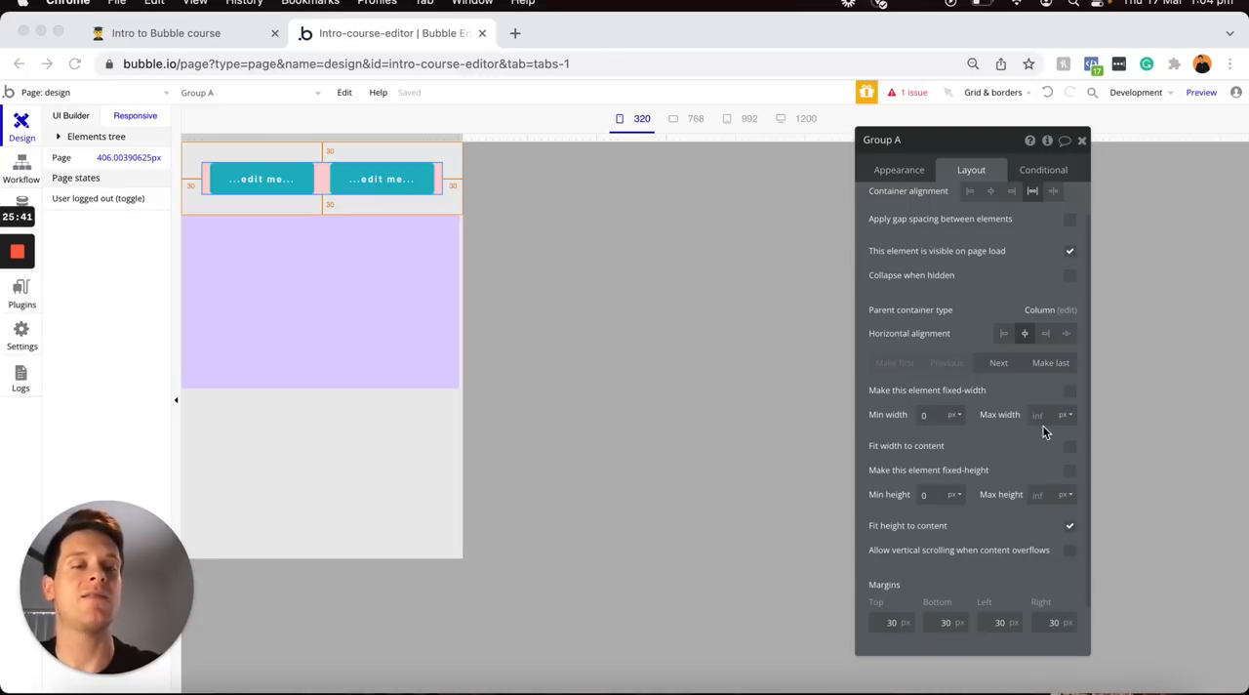
pyautogui.click(459, 137)
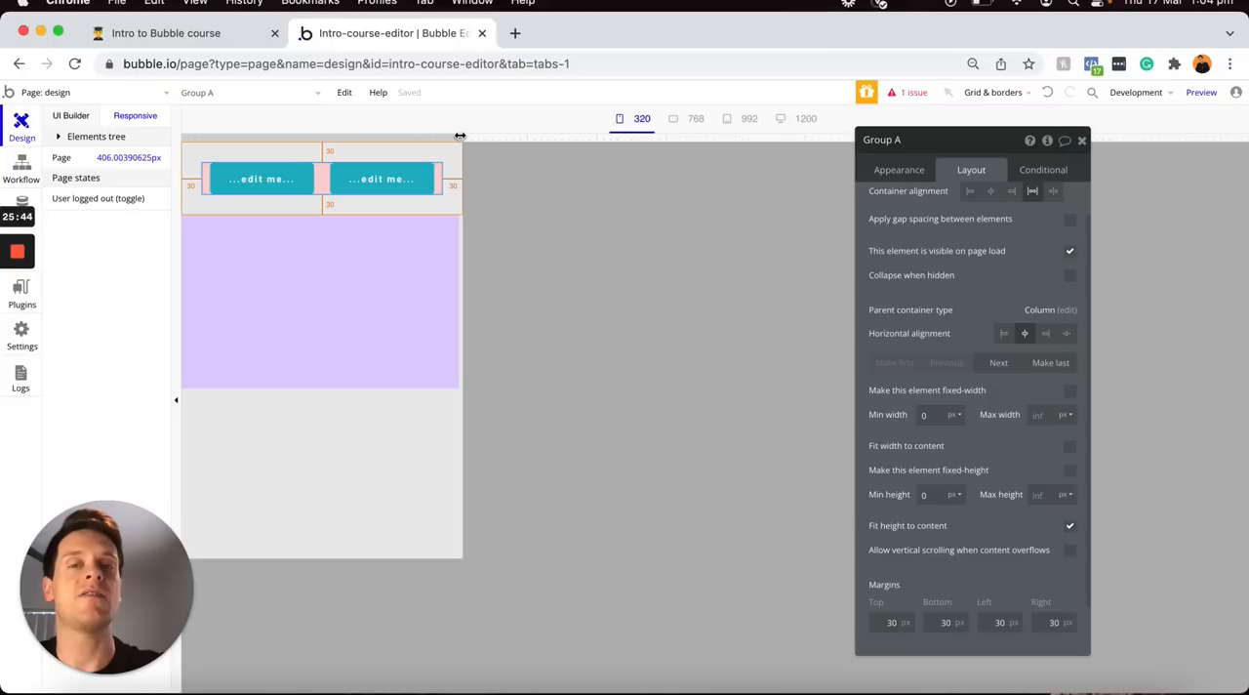
pyautogui.moveTo(460, 137); pyautogui.dragTo(669, 137)
pyautogui.click(922, 499)
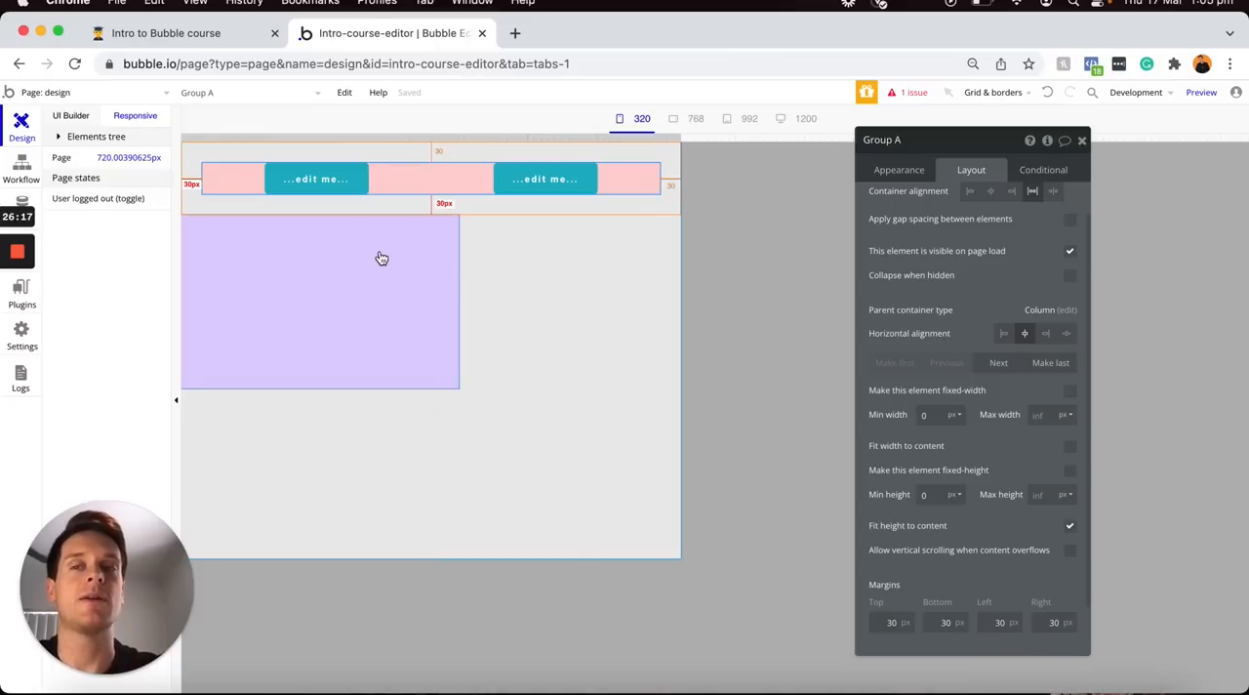
# Return to the UI Builder to view the design page's layout settings and look through the available container and input form elements
pyautogui.click(73, 117)
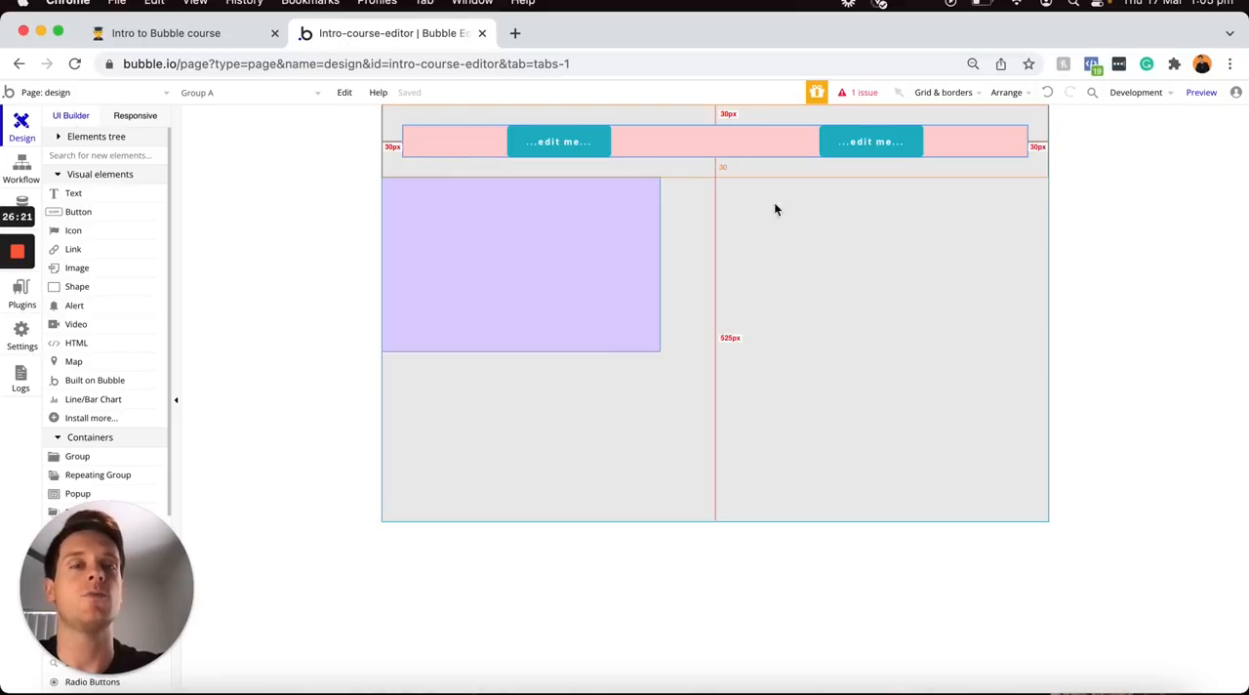
pyautogui.doubleClick(818, 290)
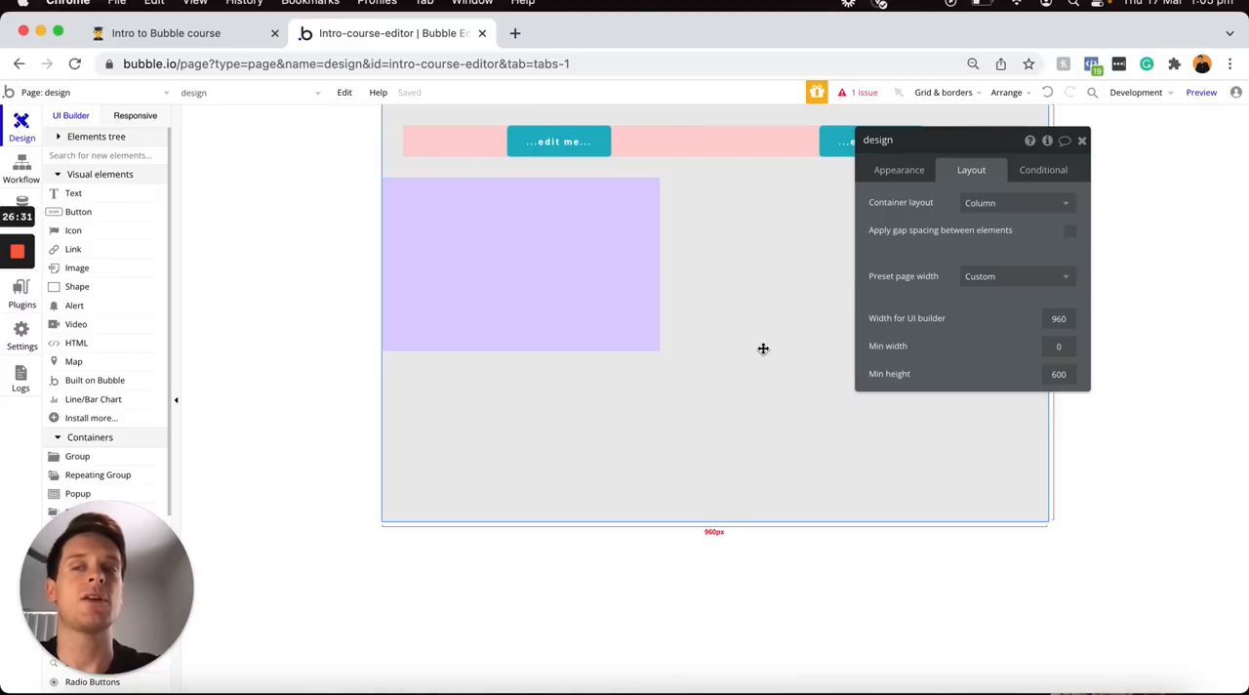
pyautogui.scroll(-2, 123, 442)
pyautogui.scroll(-4, 123, 442)
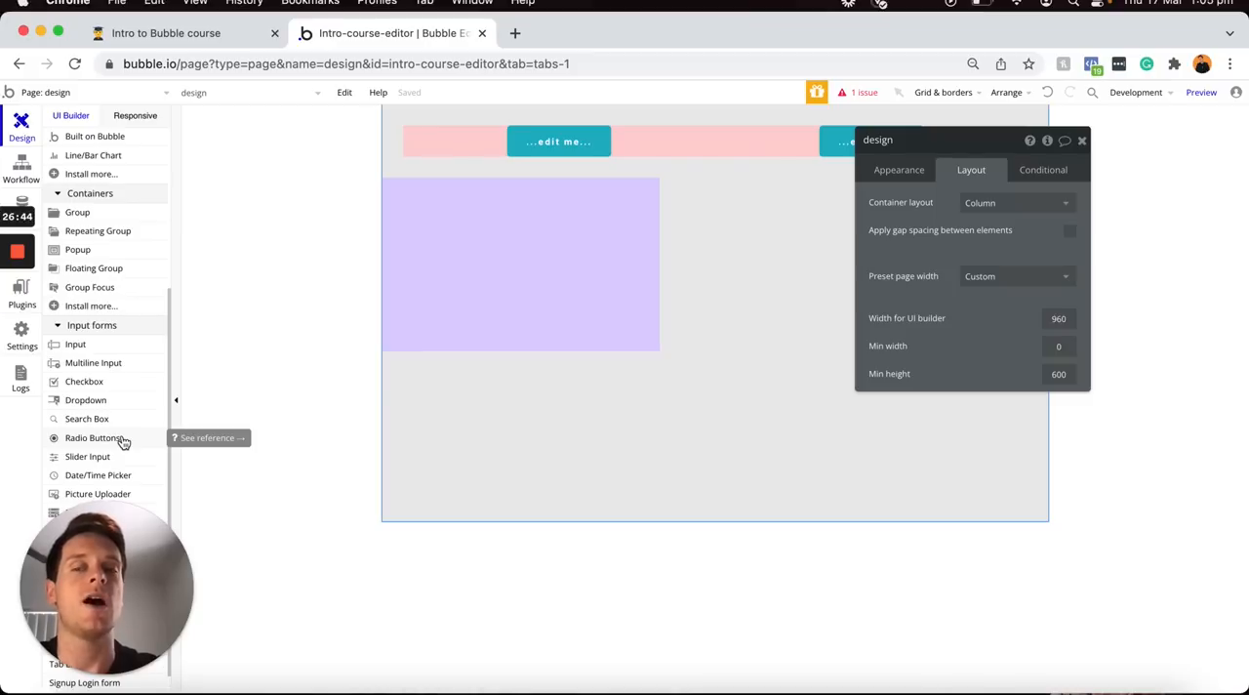
pyautogui.click(123, 439)
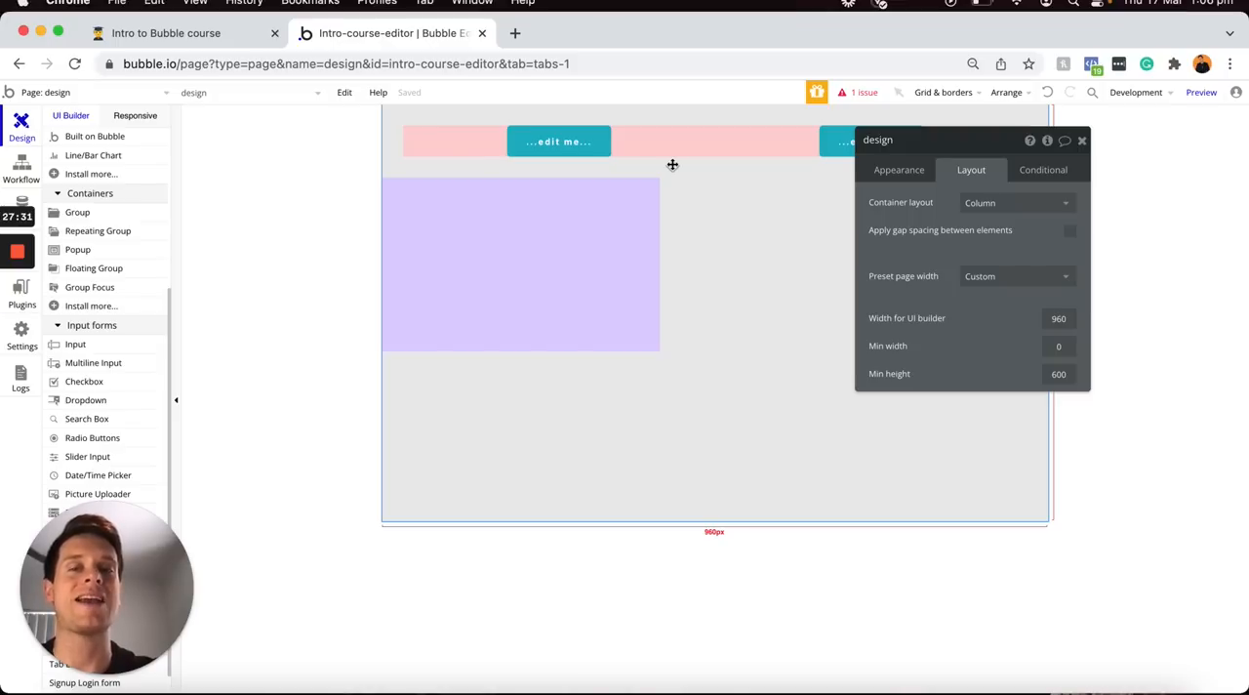
# Switch to the Notion course outline and check off the Flexbox responsive engine overview with its page layout, container layout, responsive settings and margins sub-items
pyautogui.click(220, 39)
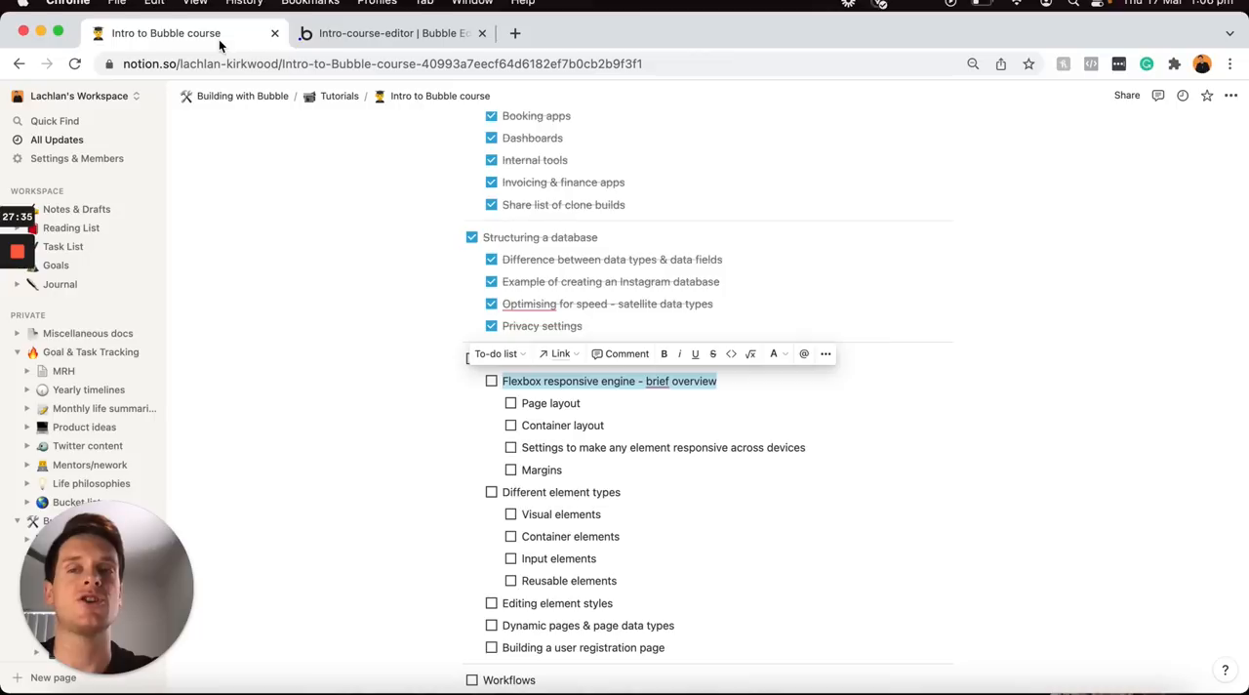
pyautogui.click(491, 380)
pyautogui.click(511, 403)
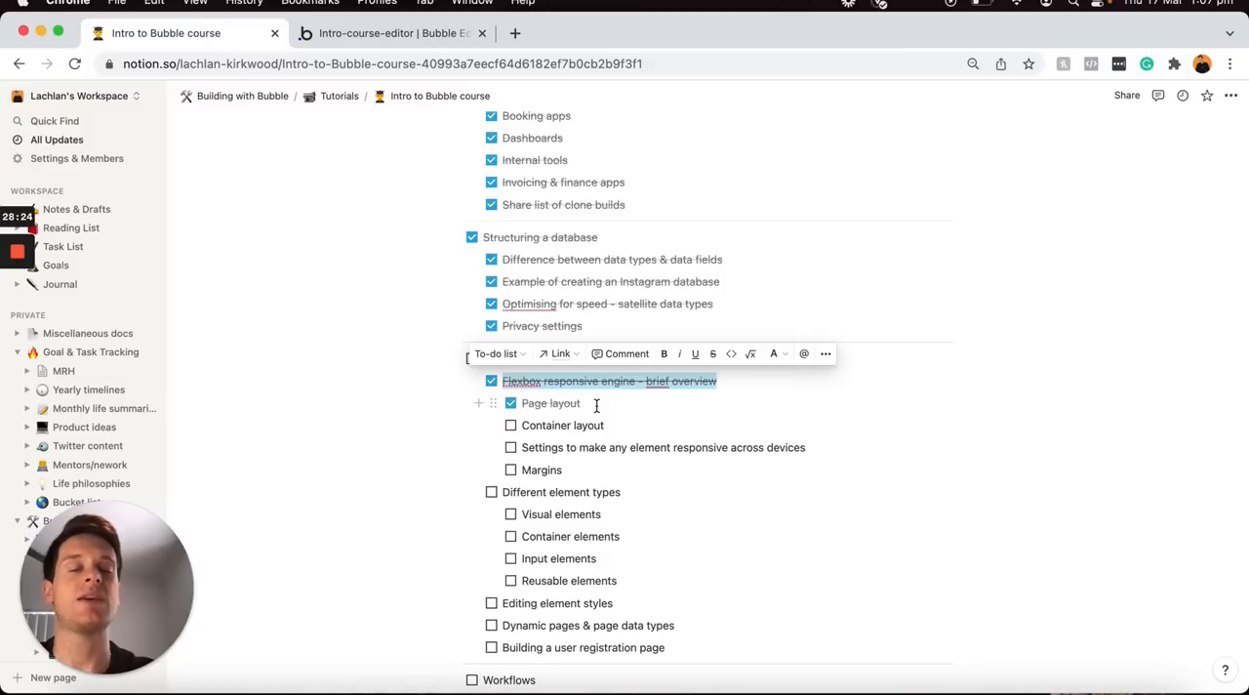
pyautogui.click(510, 427)
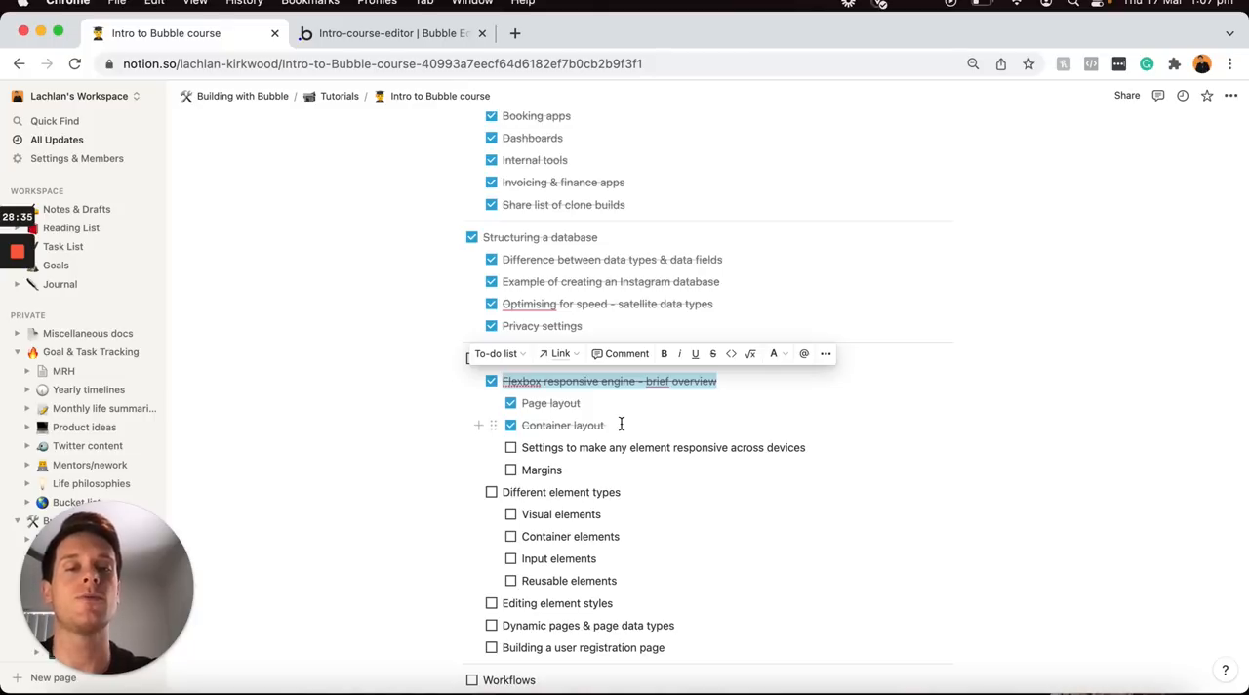
pyautogui.click(512, 449)
pyautogui.click(511, 470)
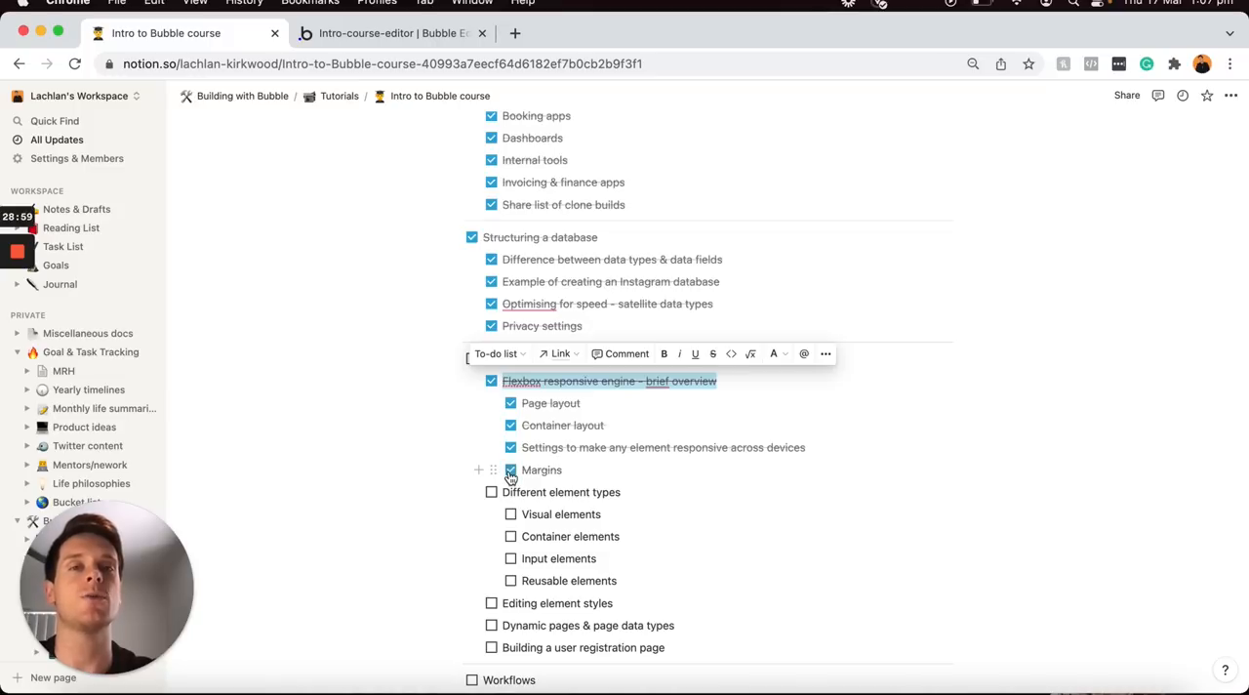
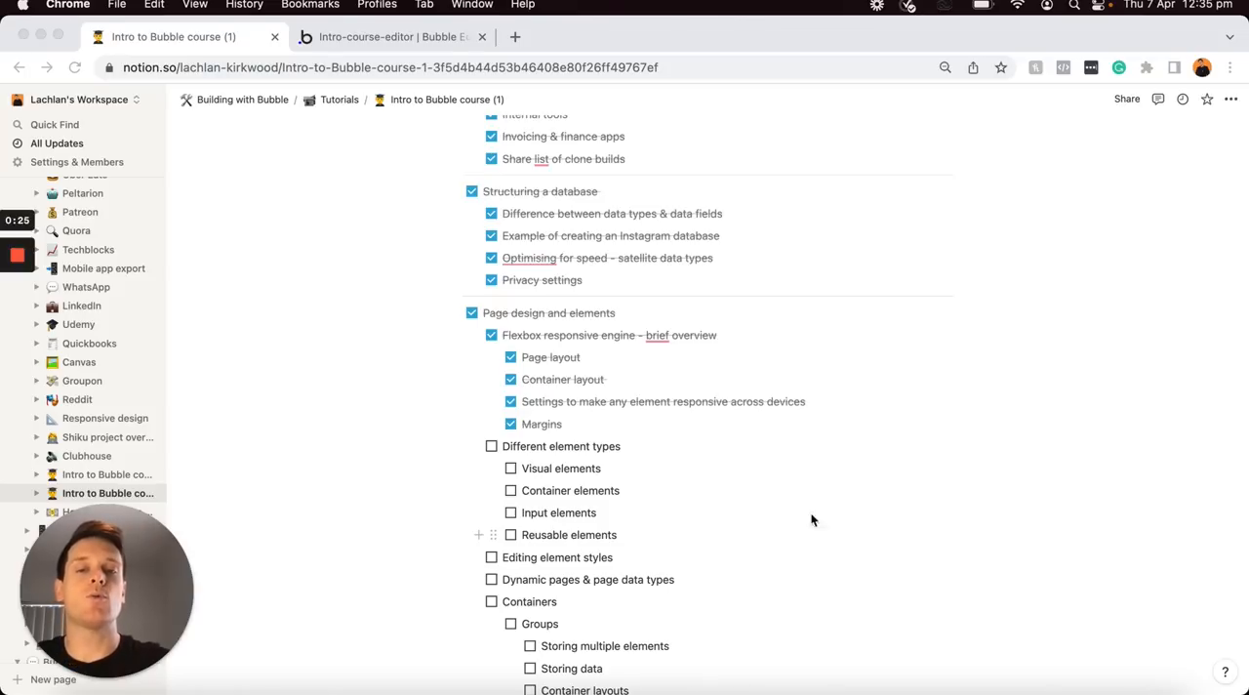
# Highlight the Different element types item in the course outline and switch back to the Bubble editor
pyautogui.click(713, 459)
pyautogui.press('super+a')
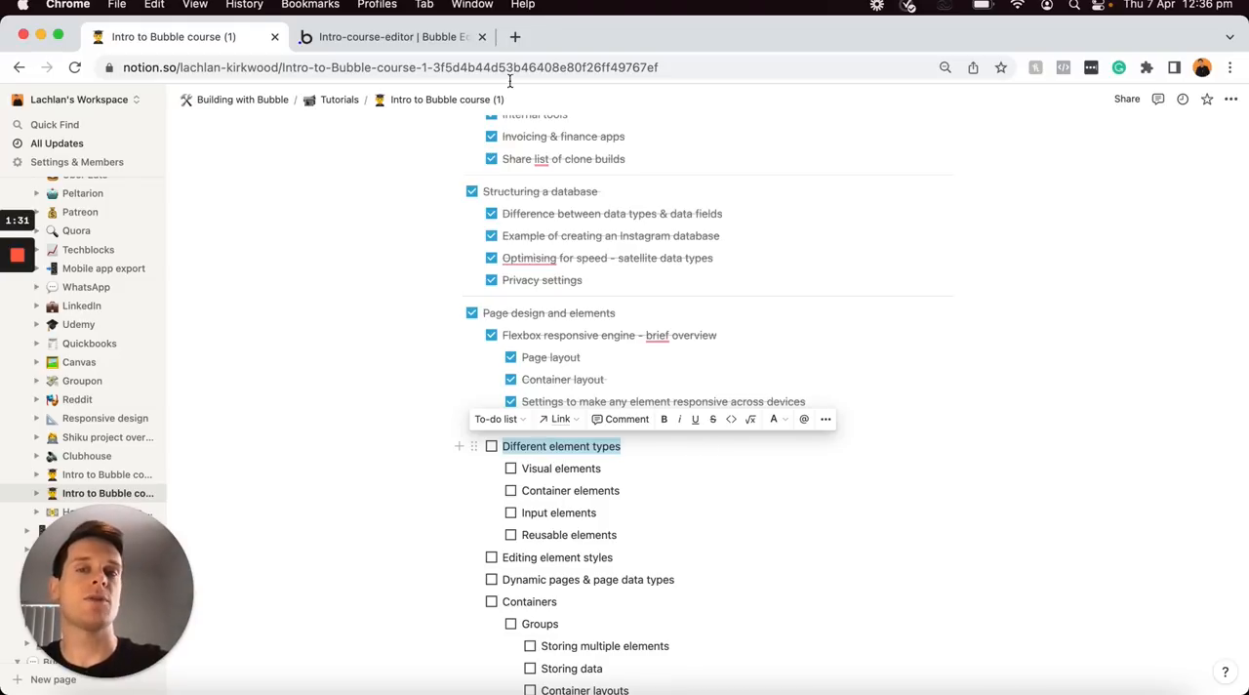
pyautogui.click(424, 36)
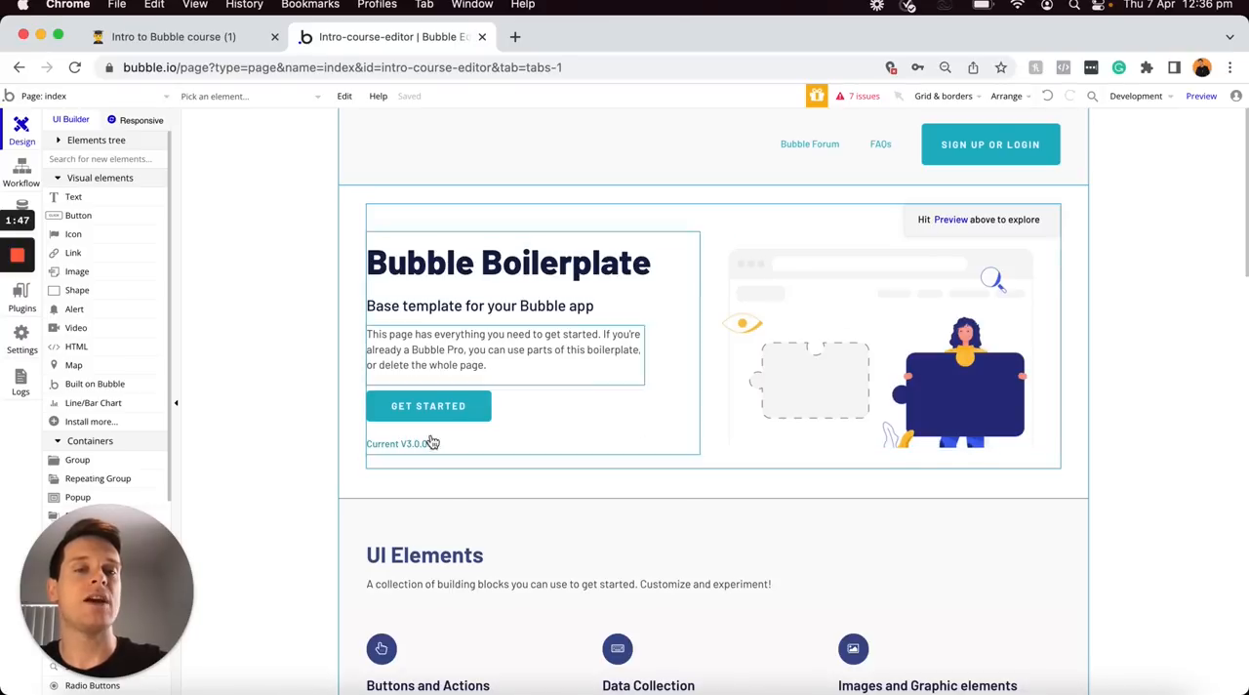
# Look over the index page's sample elements and replace the "Bubble Boilerplate" heading's text with "Test text"
pyautogui.doubleClick(587, 275)
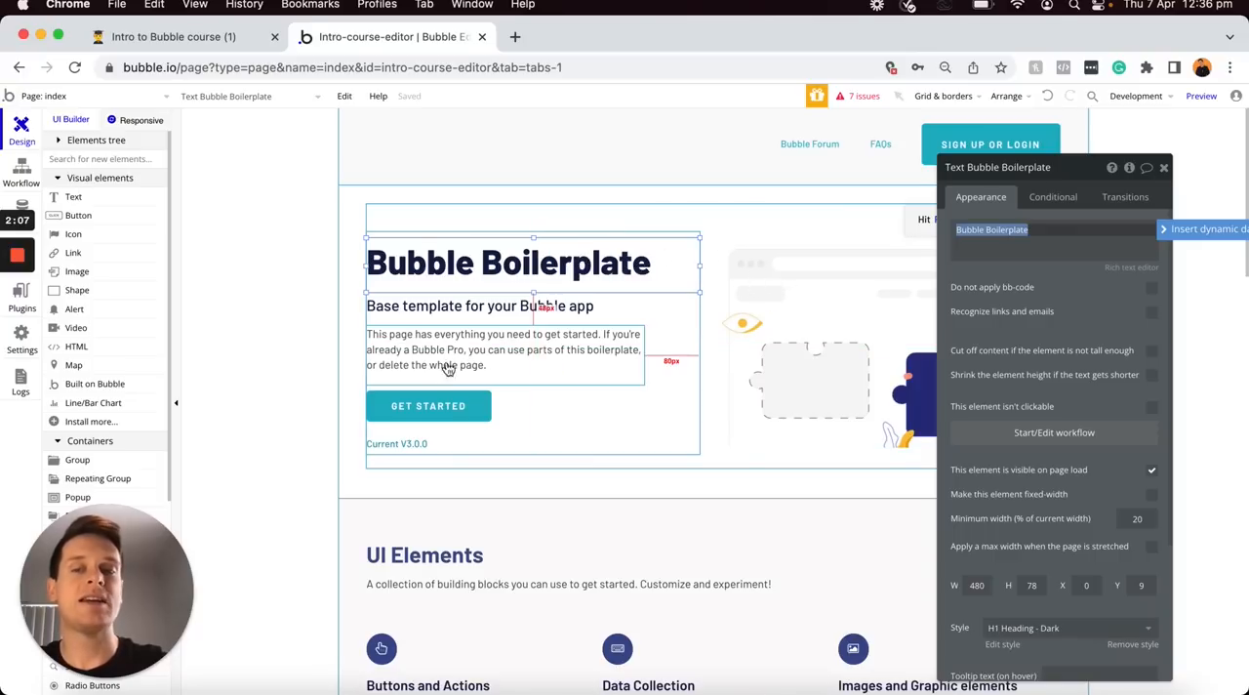
pyautogui.scroll(-8, 426, 419)
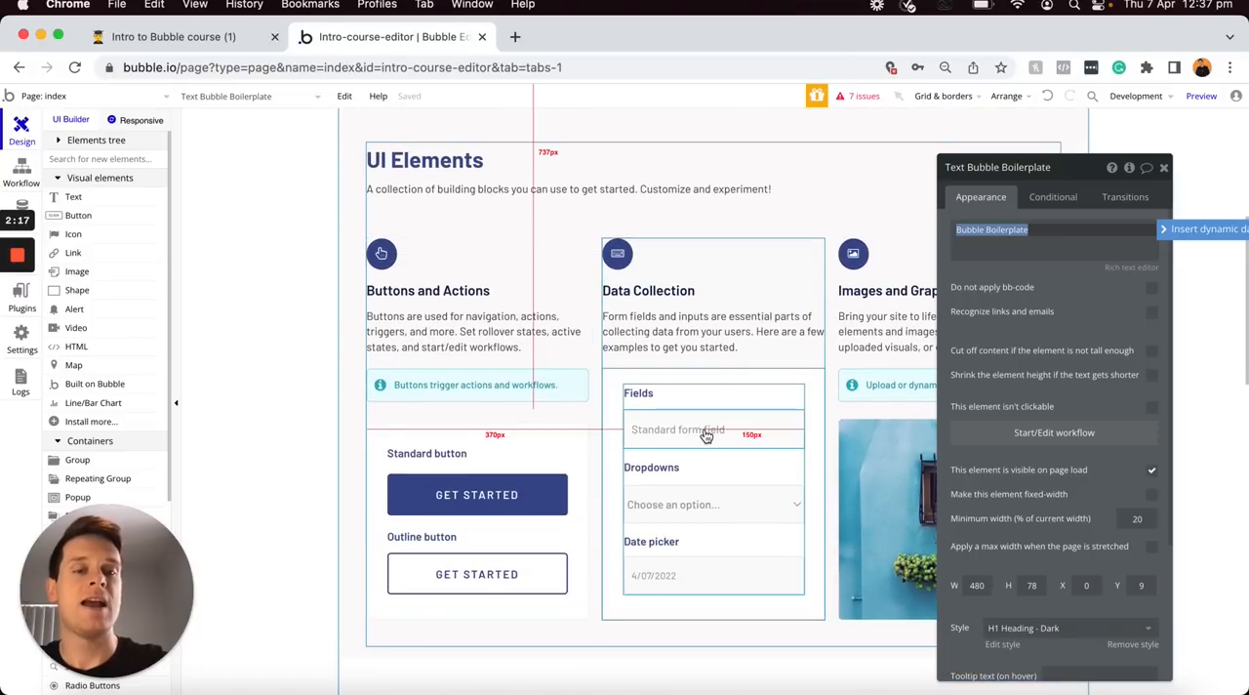
pyautogui.scroll(3, 707, 436)
pyautogui.scroll(5, 707, 436)
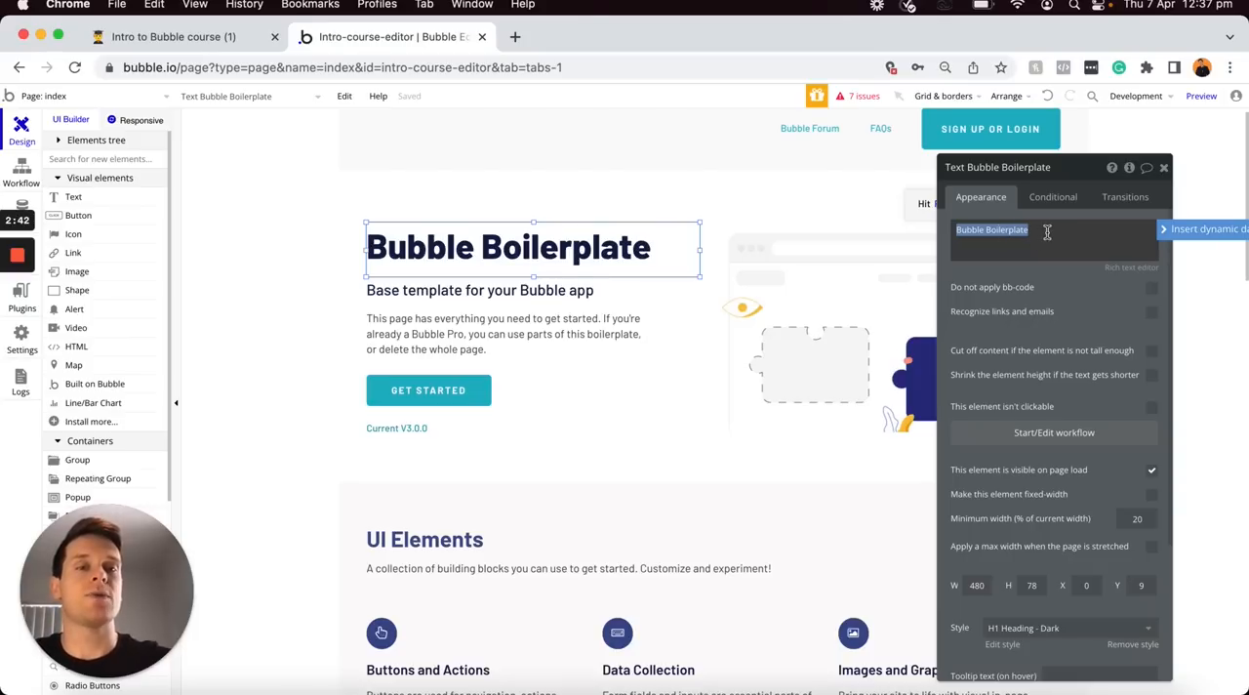
pyautogui.write('Test text')
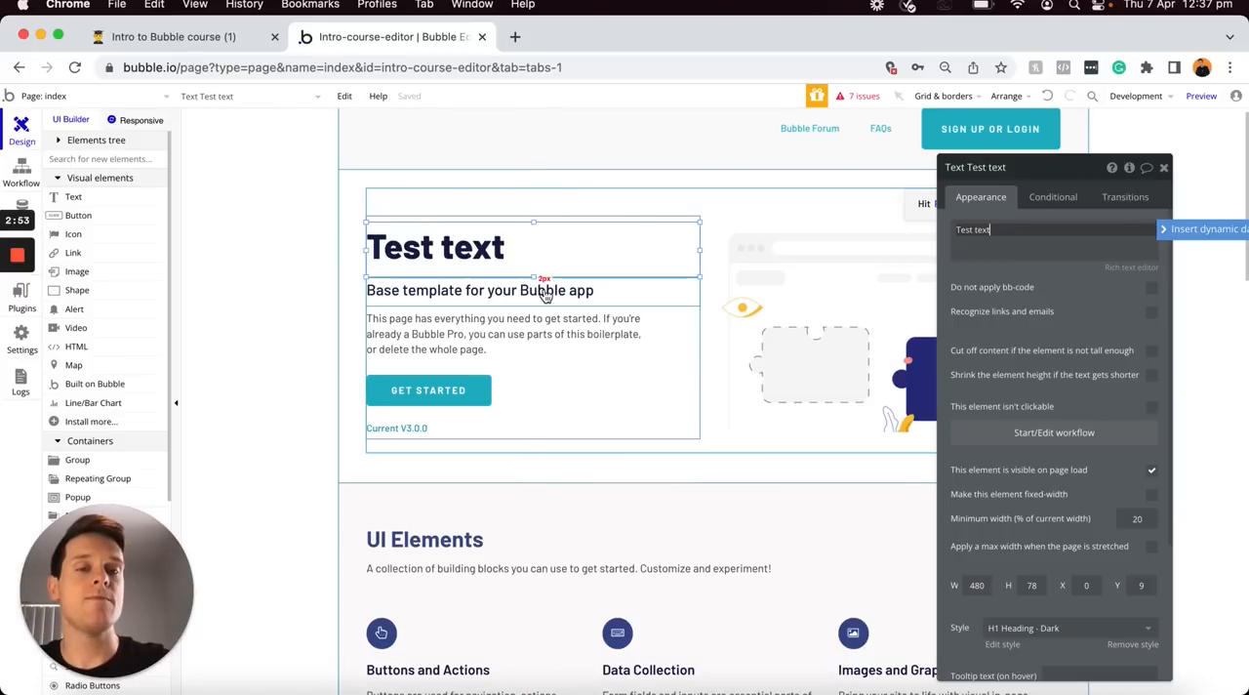
# Change the label of the GET STARTED button below the heading to "Click here"
pyautogui.click(441, 392)
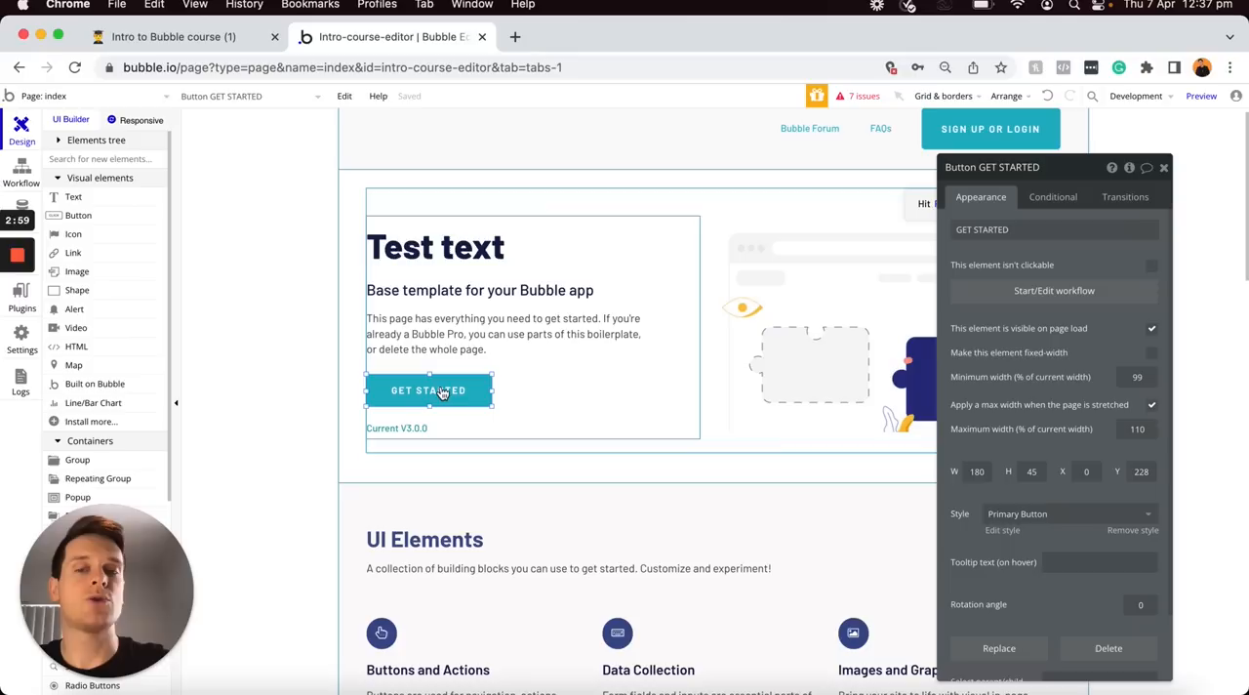
pyautogui.click(1051, 228)
pyautogui.write('Click here')
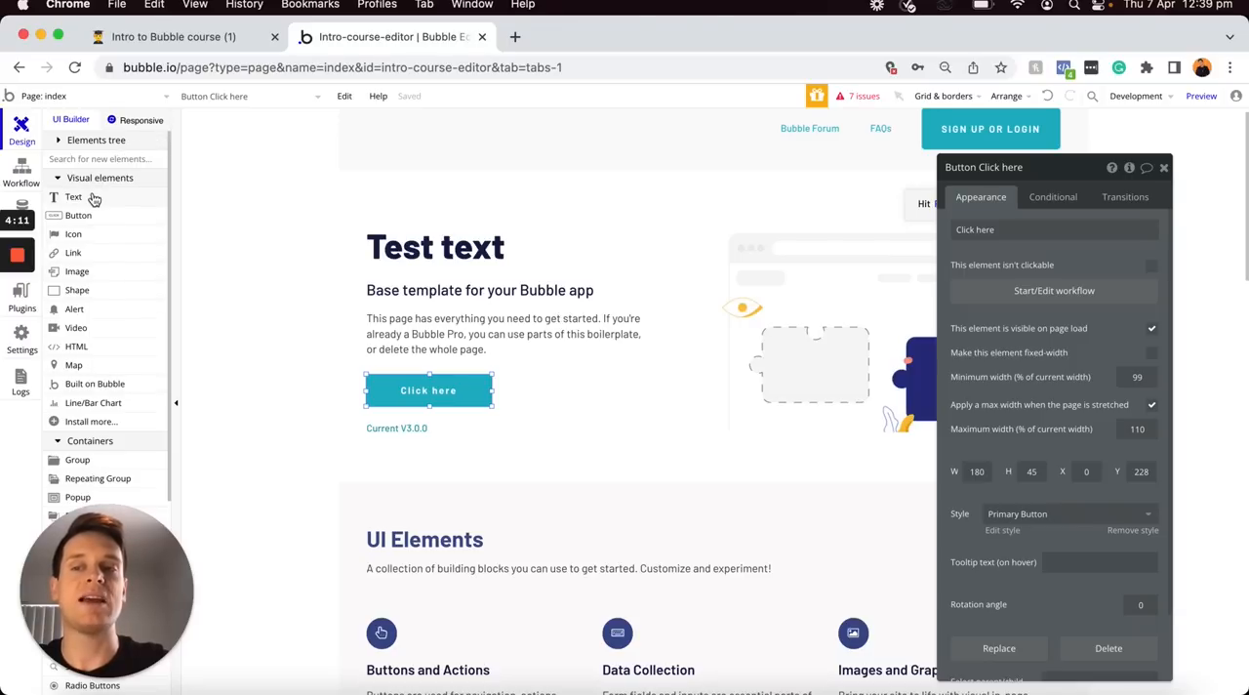
# Replace the main heading's text with "Hello," followed by the dynamic value Current User's Name
pyautogui.moveTo(104, 520); pyautogui.dragTo(1143, 520)
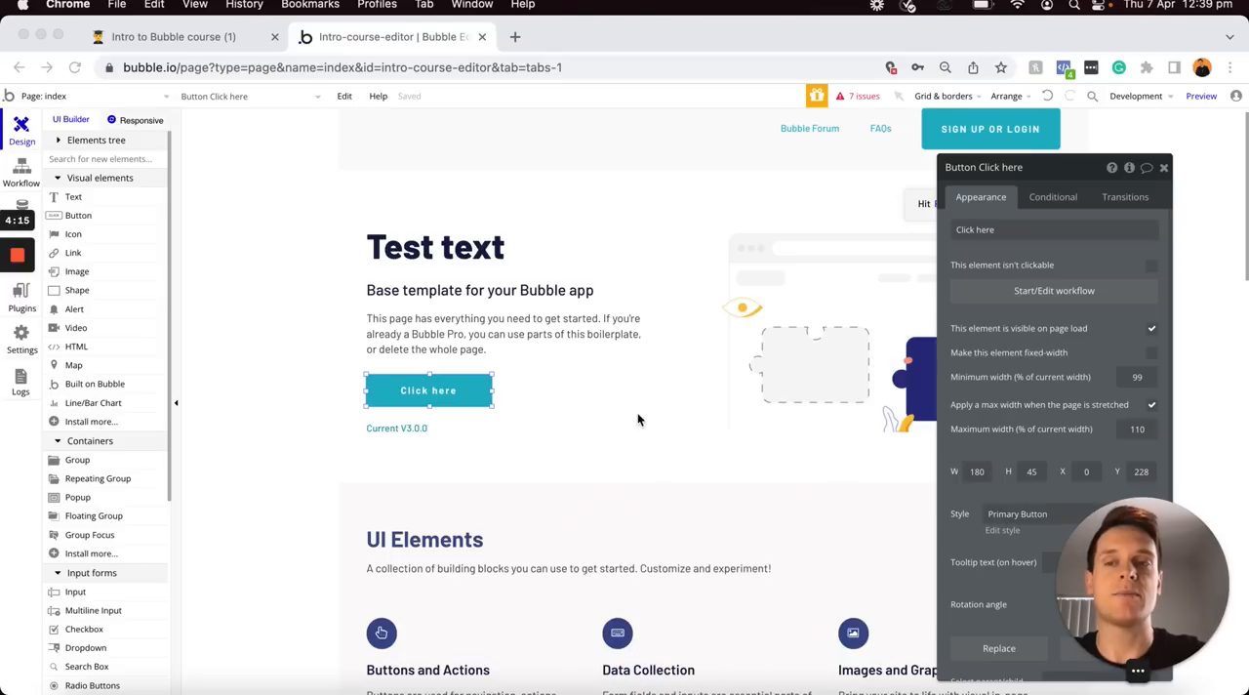
pyautogui.click(112, 200)
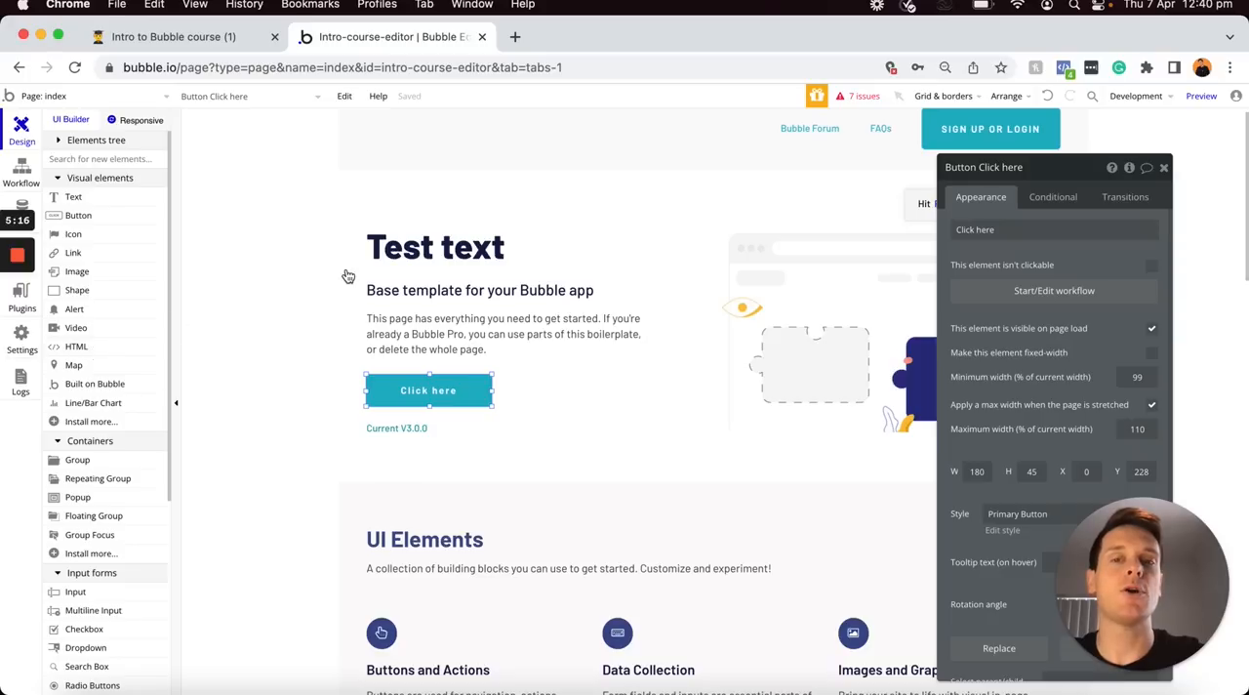
pyautogui.click(421, 252)
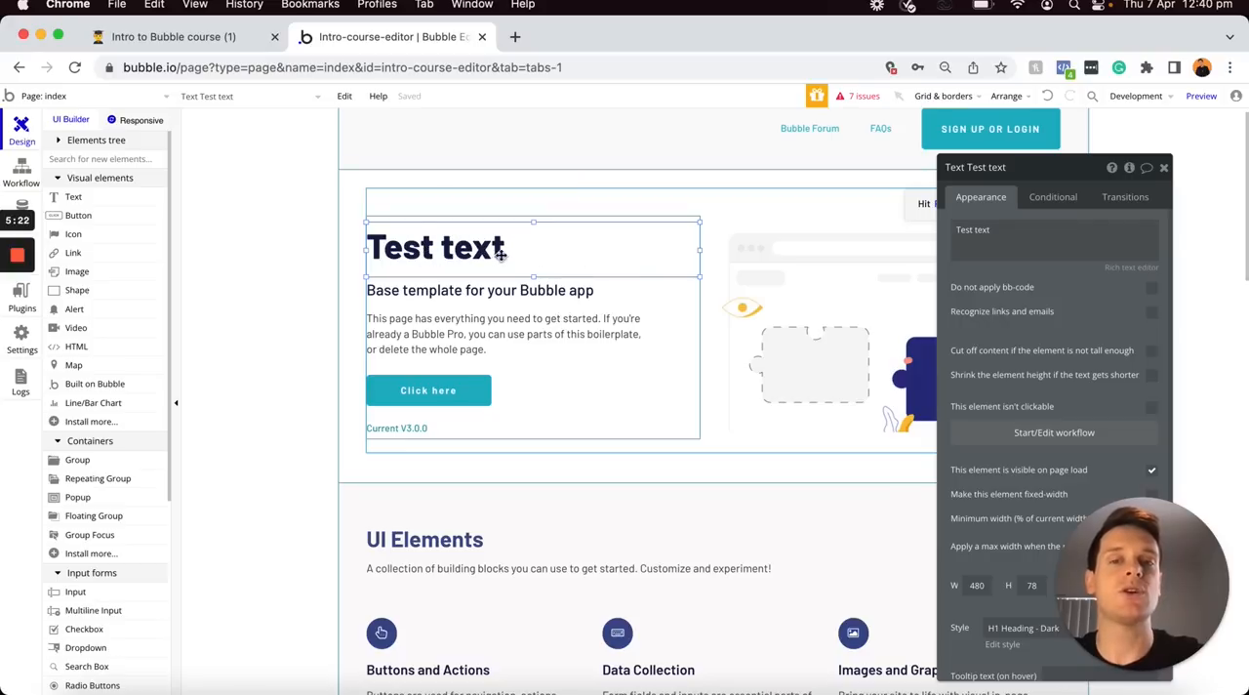
pyautogui.click(988, 229)
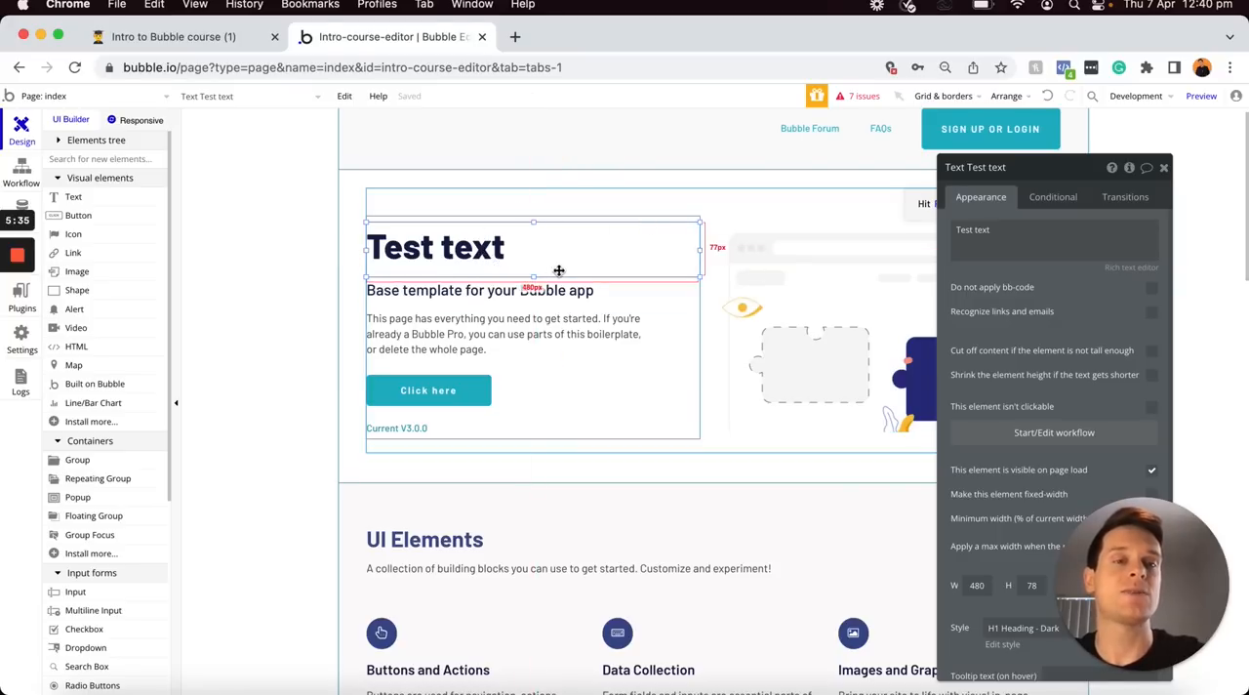
pyautogui.click(956, 229)
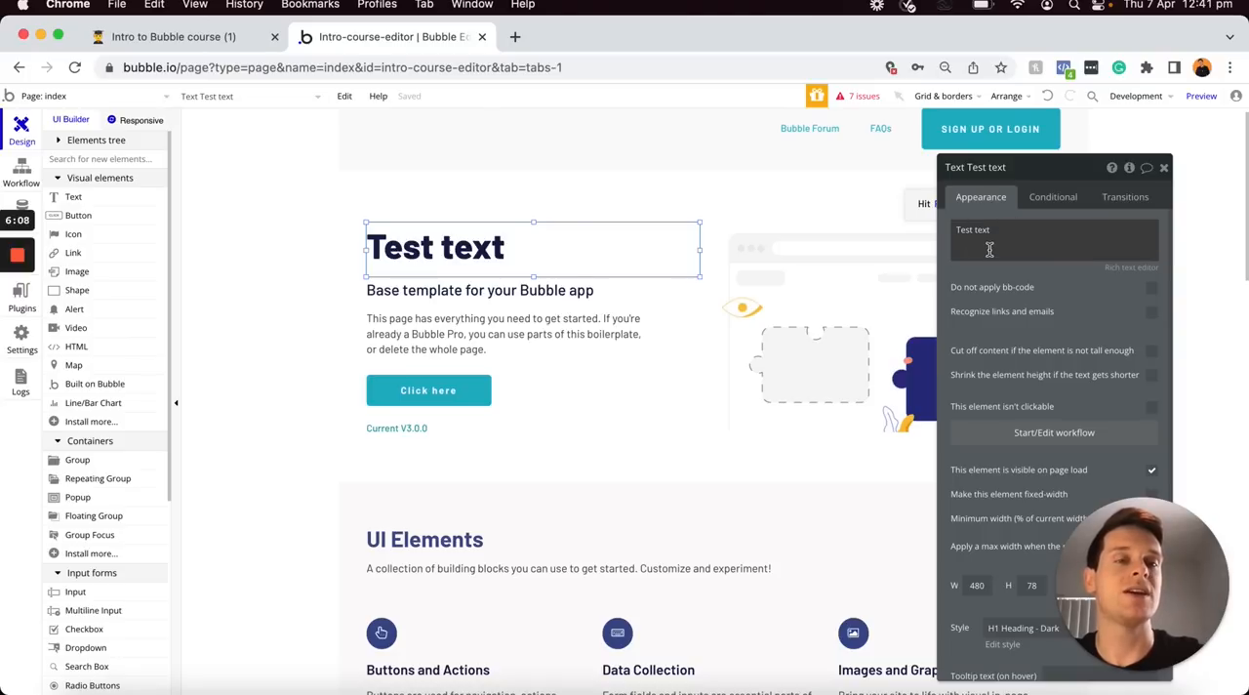
pyautogui.tripleClick(966, 233)
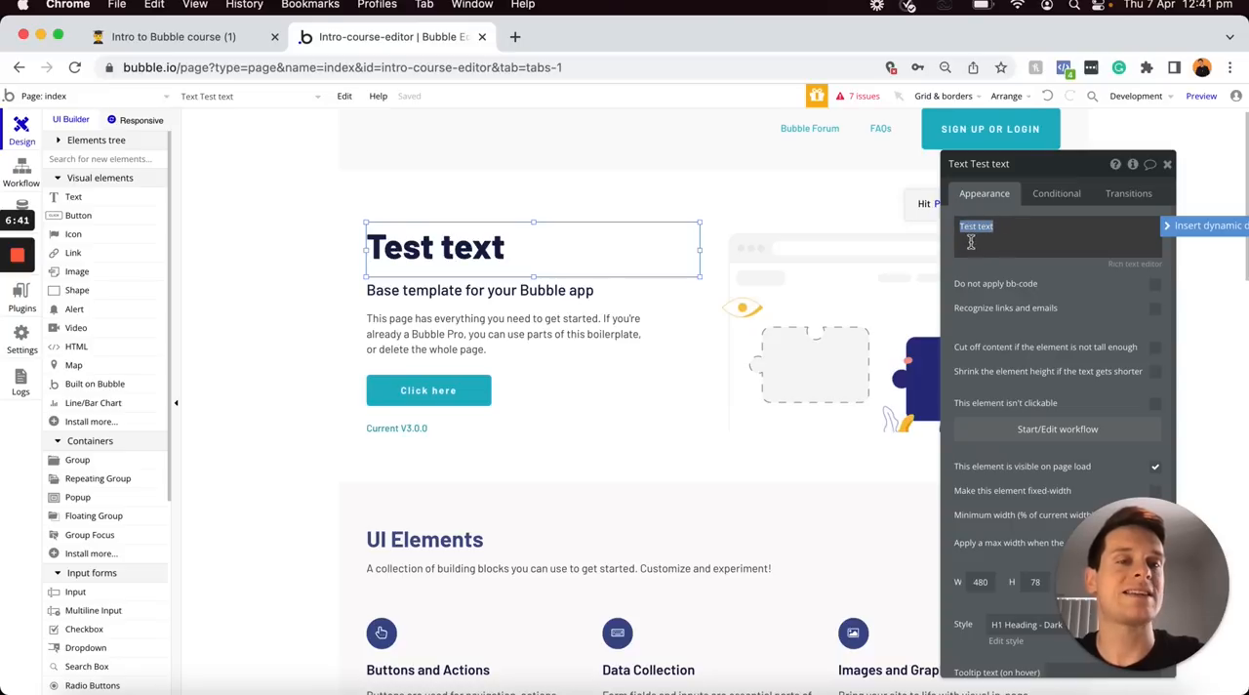
pyautogui.moveTo(1048, 163); pyautogui.dragTo(870, 155)
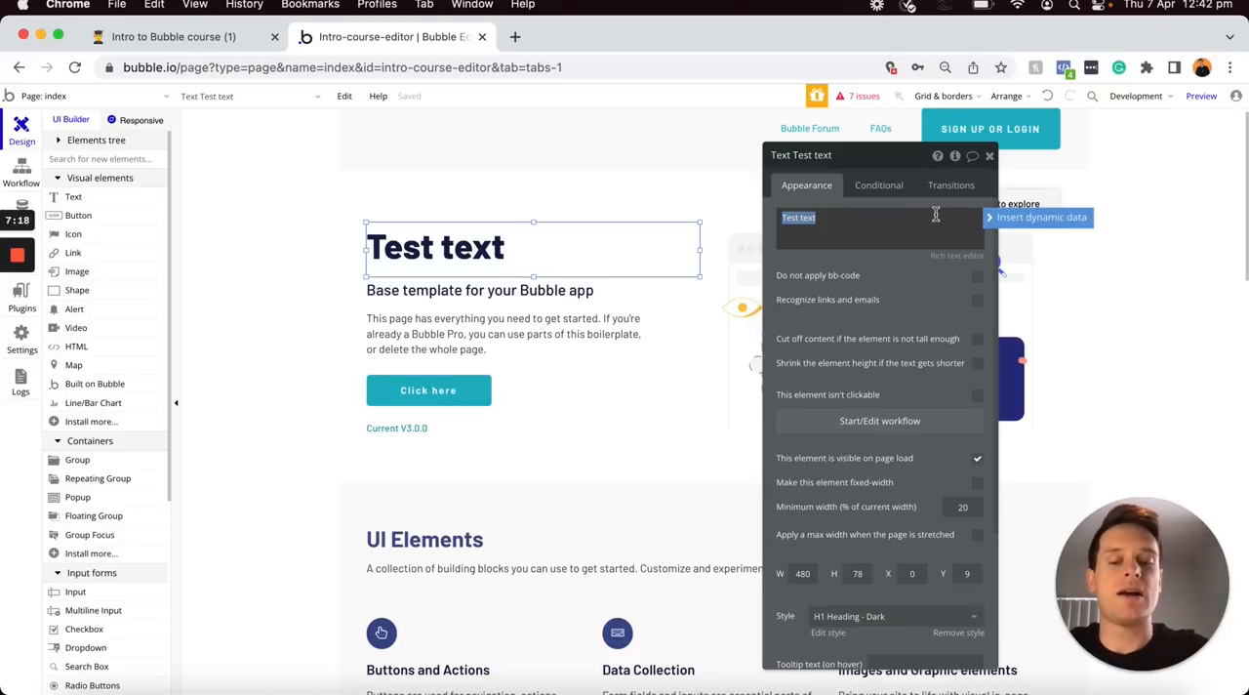
pyautogui.write('Hello,')
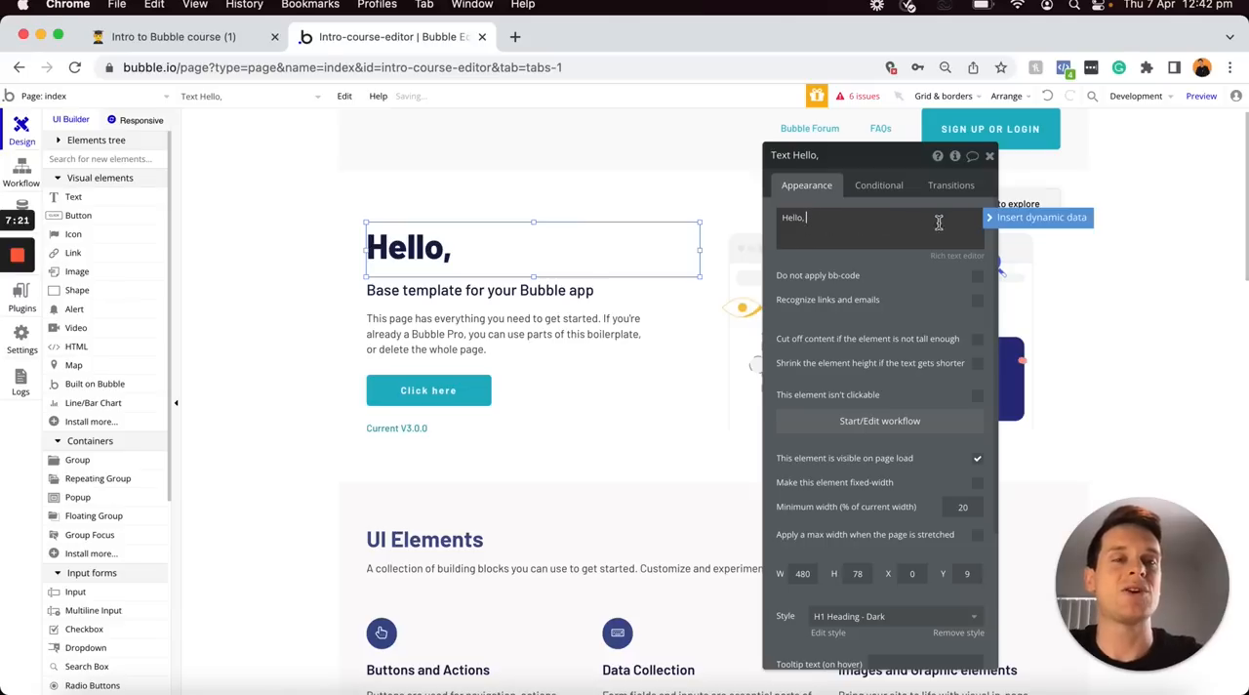
pyautogui.click(992, 220)
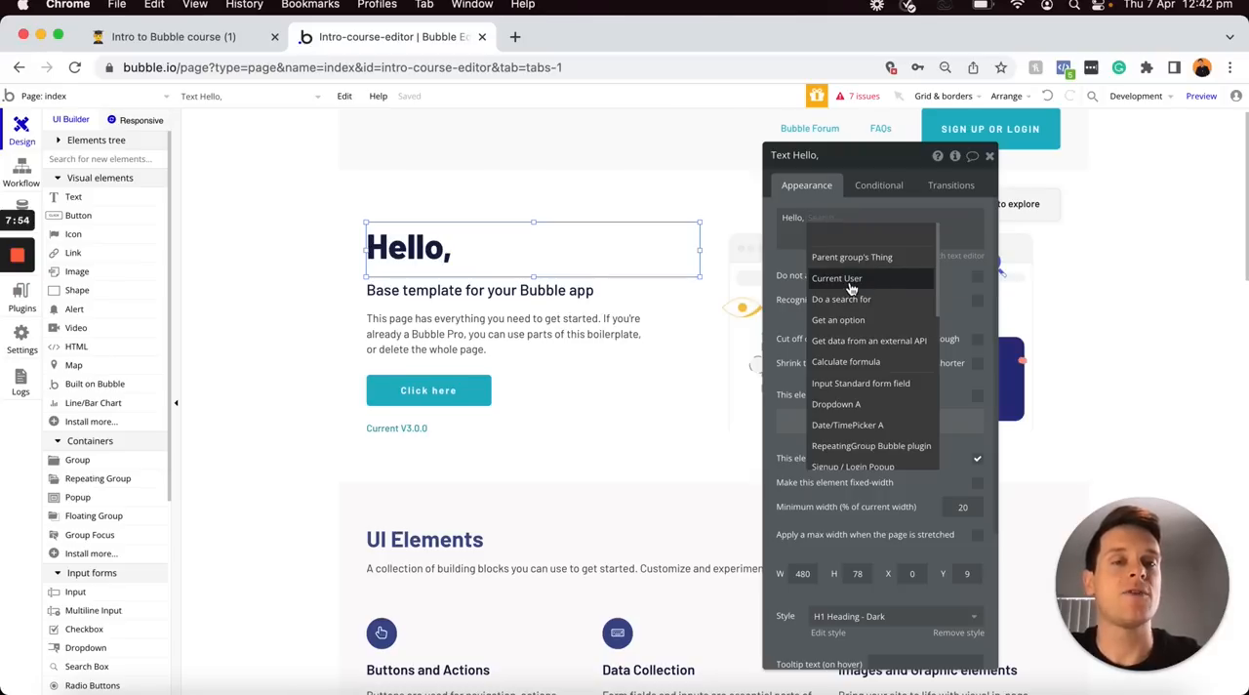
pyautogui.click(849, 282)
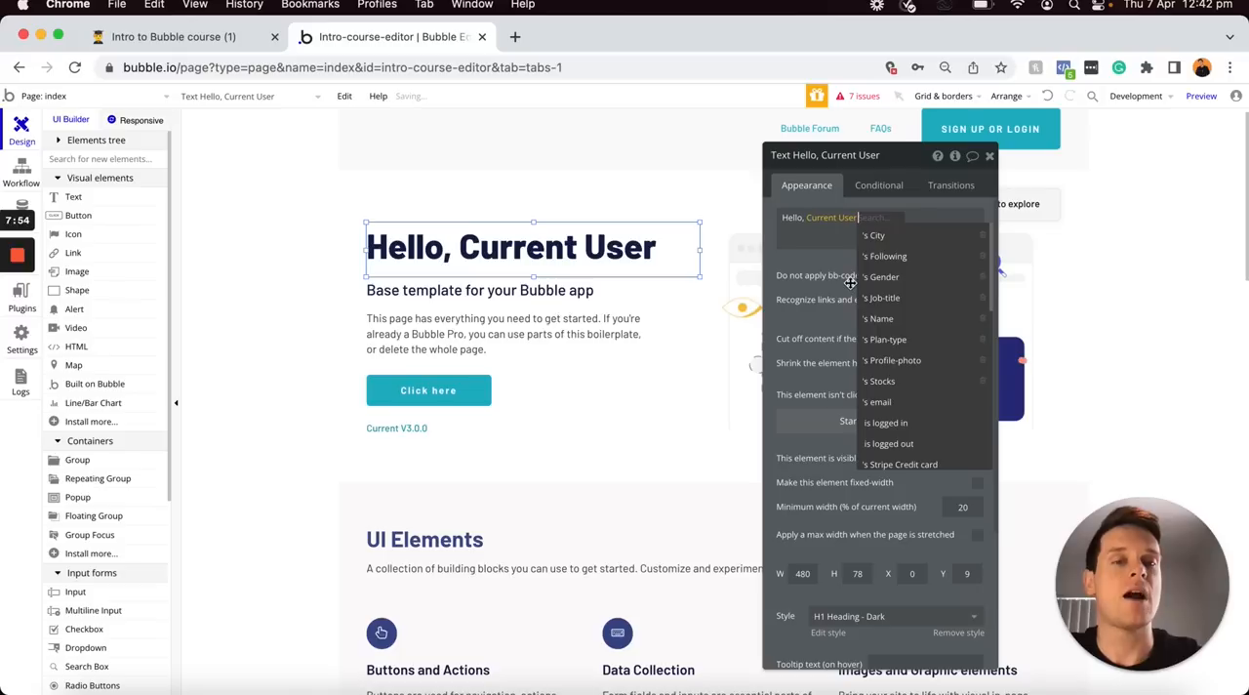
pyautogui.click(906, 322)
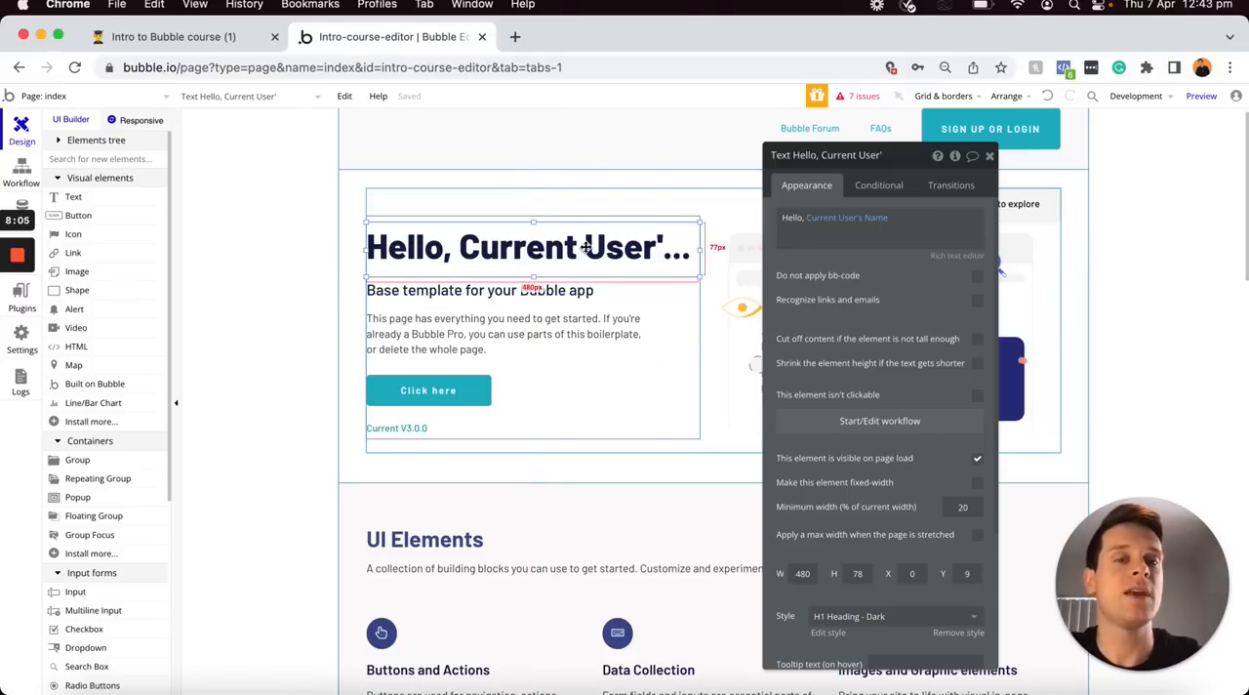
# Switch the heading's dynamic source to Do a search for, look through the data types and close the search without choosing one
pyautogui.moveTo(837, 223)
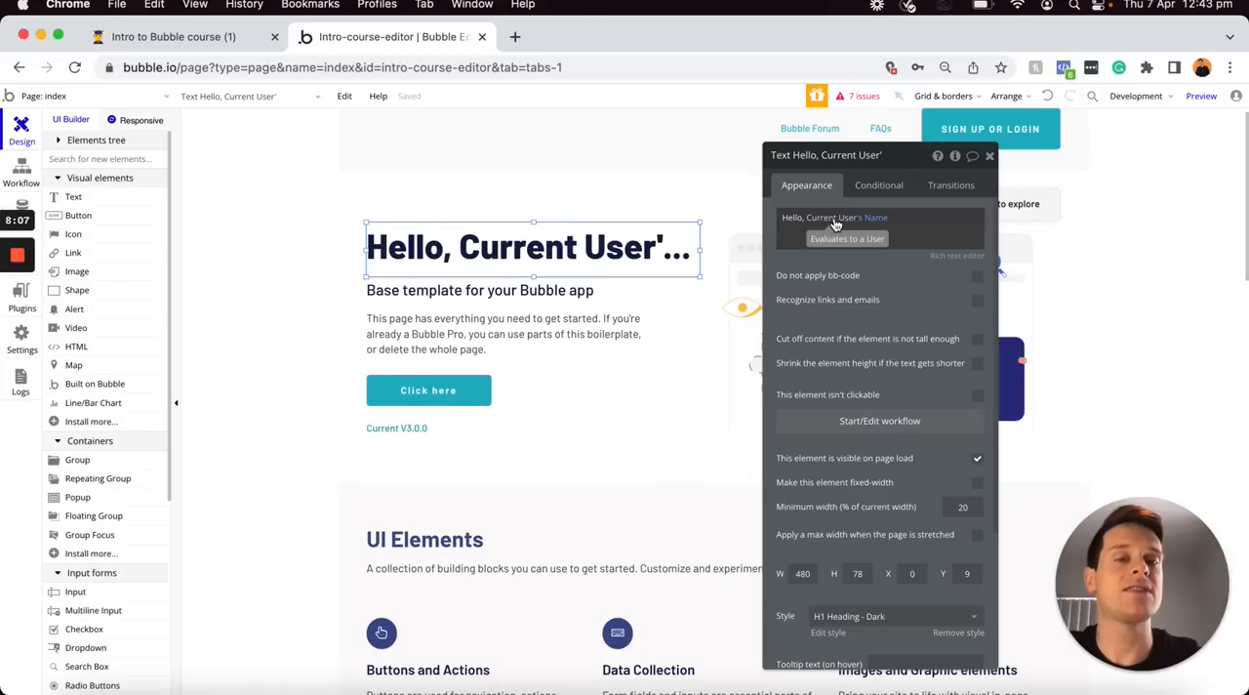
pyautogui.click(831, 218)
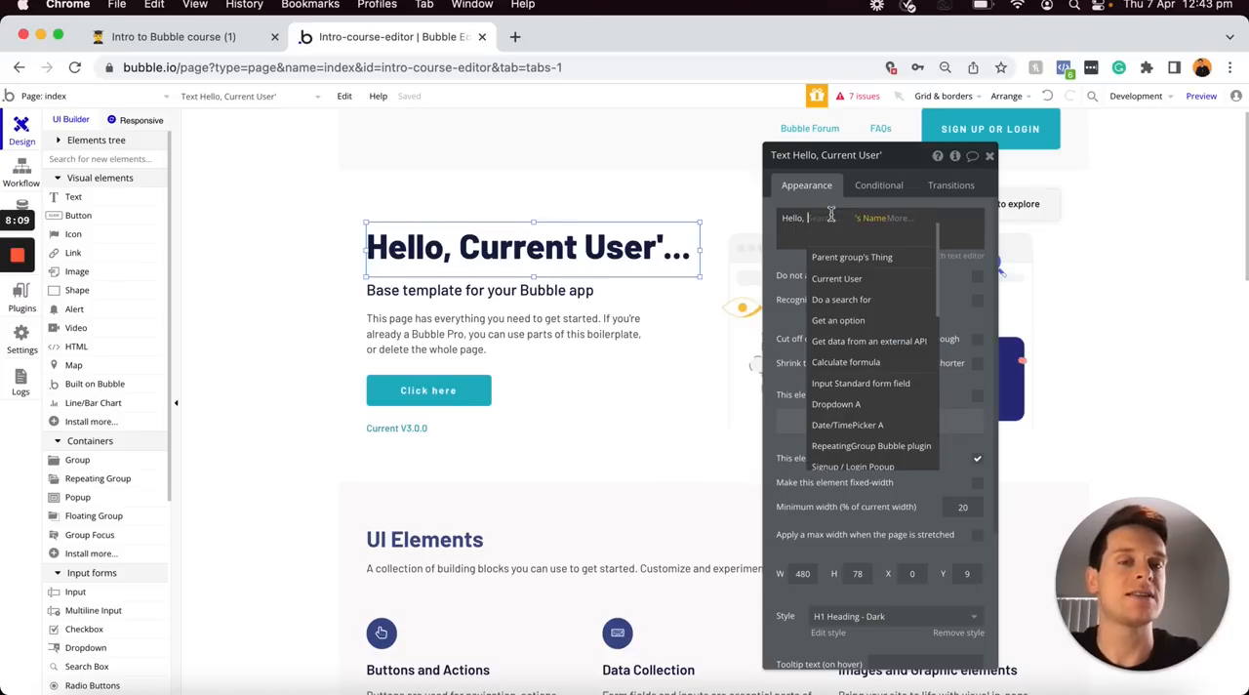
pyautogui.click(849, 300)
pyautogui.click(702, 191)
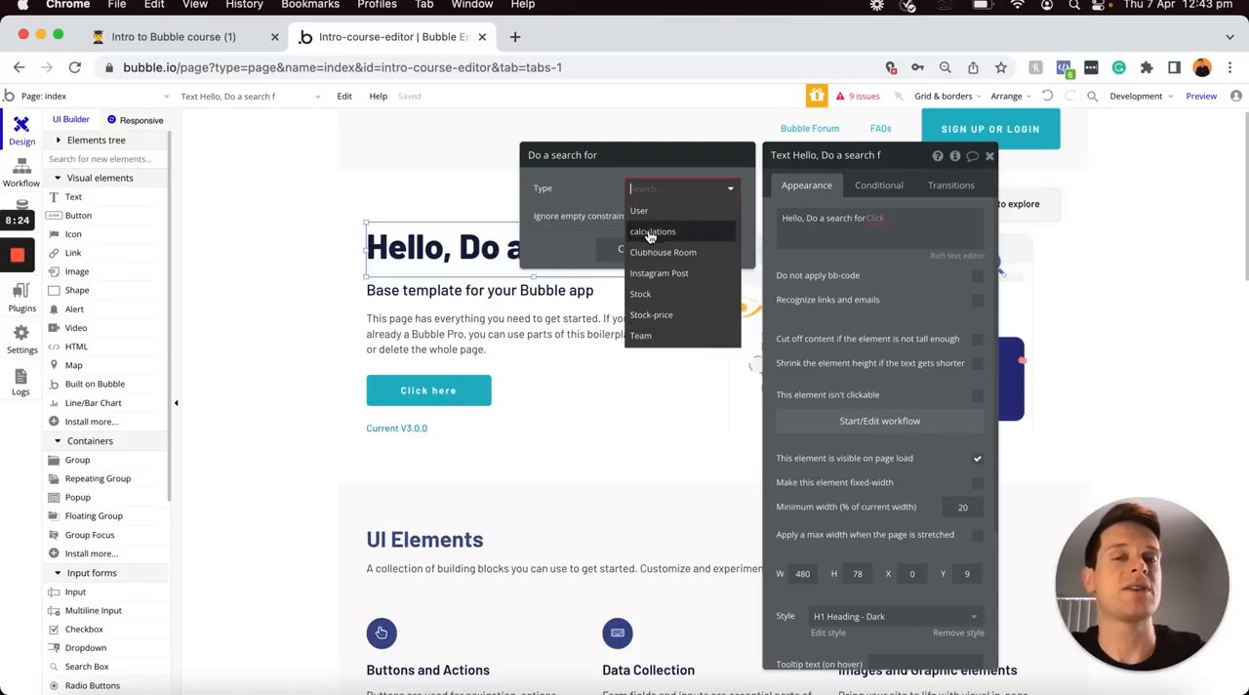
pyautogui.click(607, 192)
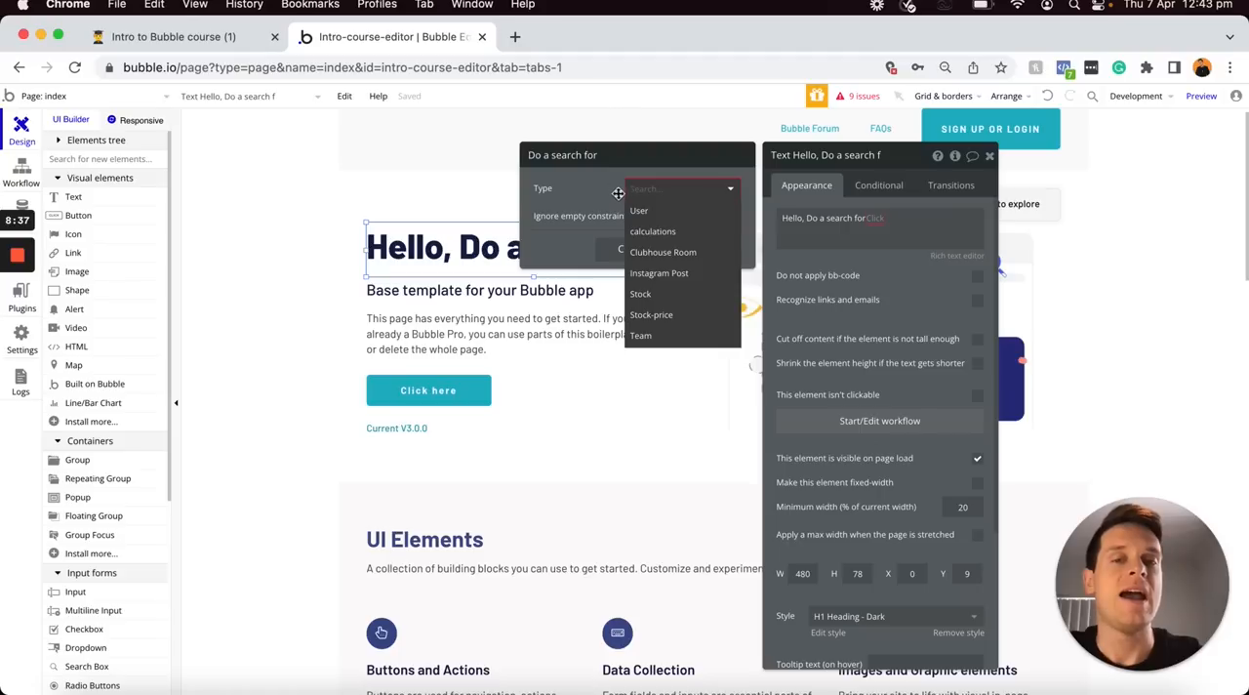
pyautogui.click(615, 194)
pyautogui.click(629, 252)
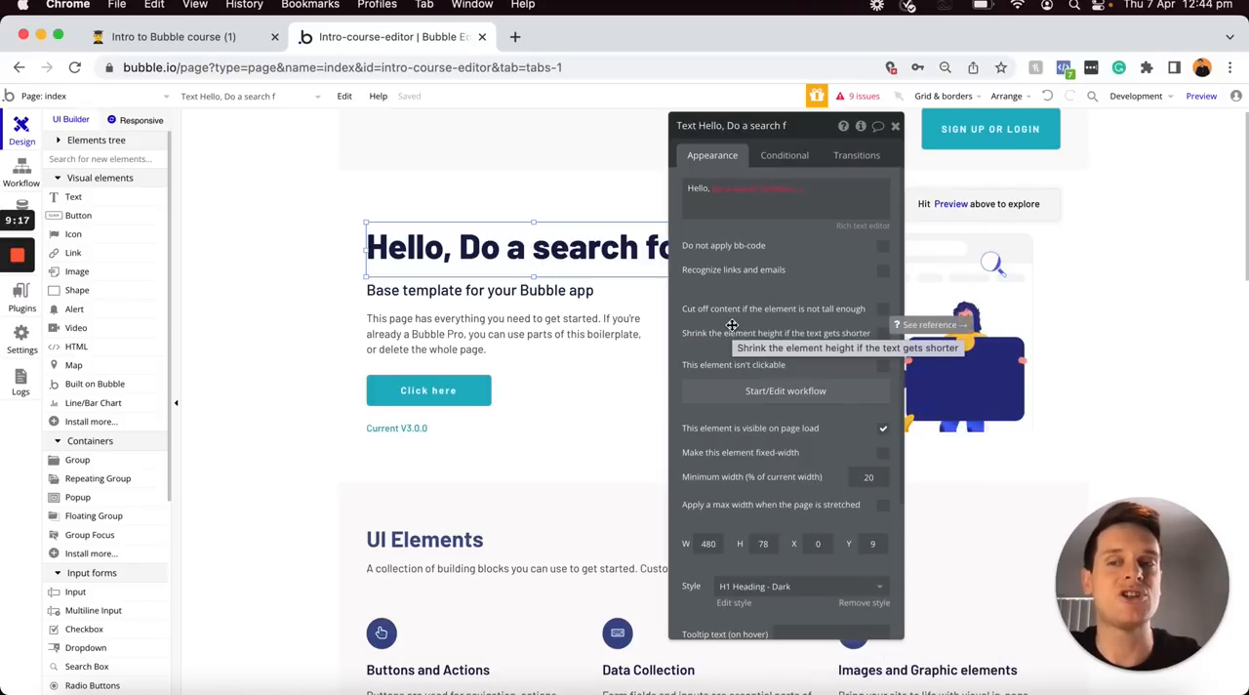
# Place a 320 by 240 image element over the heading area and set its dynamic image to Current User's Profile-photo
pyautogui.click(105, 277)
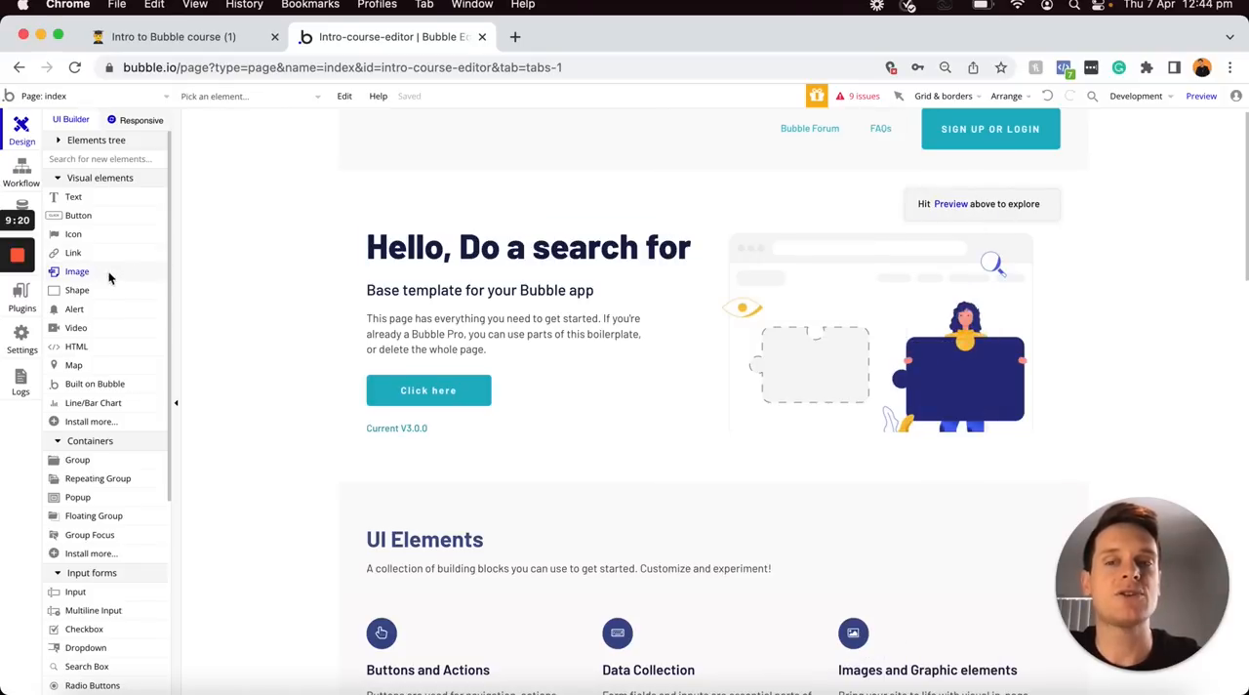
pyautogui.click(413, 201)
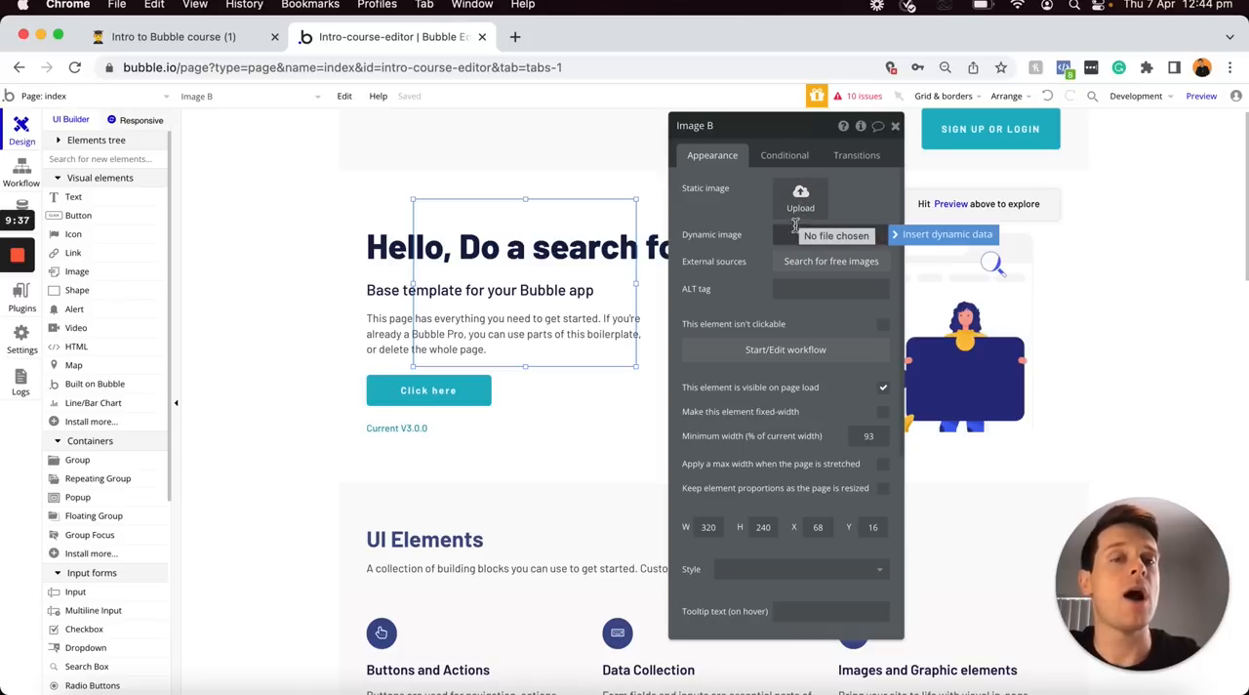
pyautogui.click(901, 234)
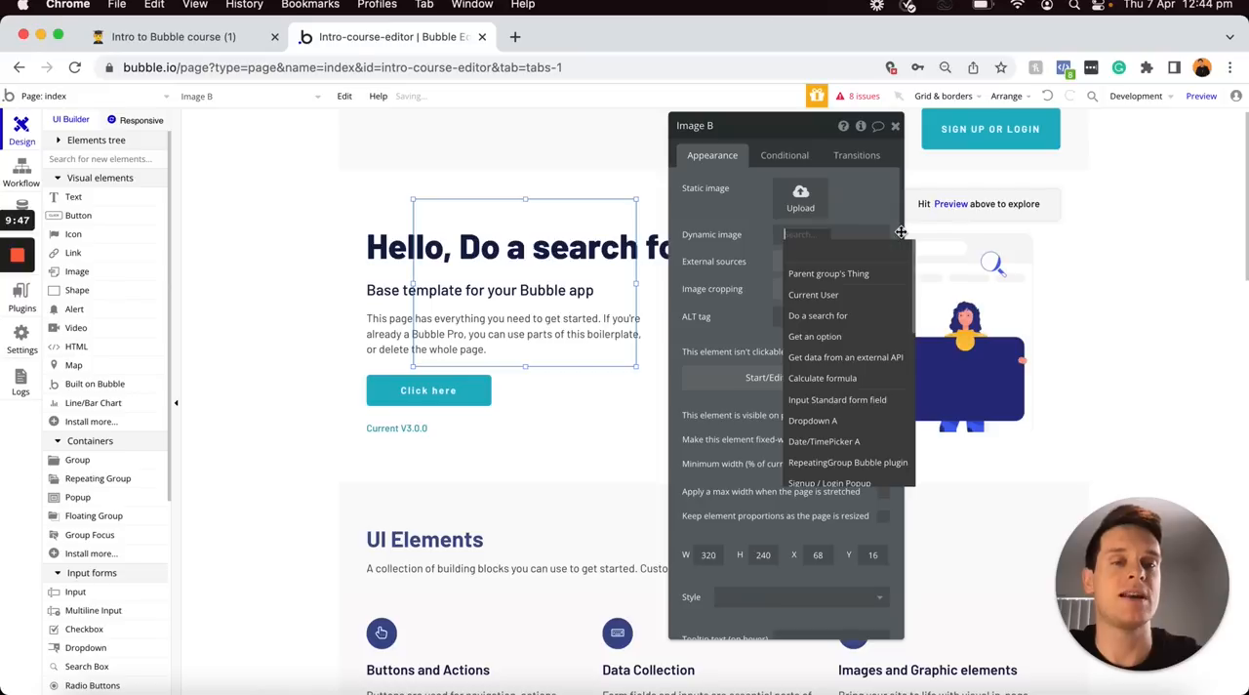
pyautogui.click(845, 297)
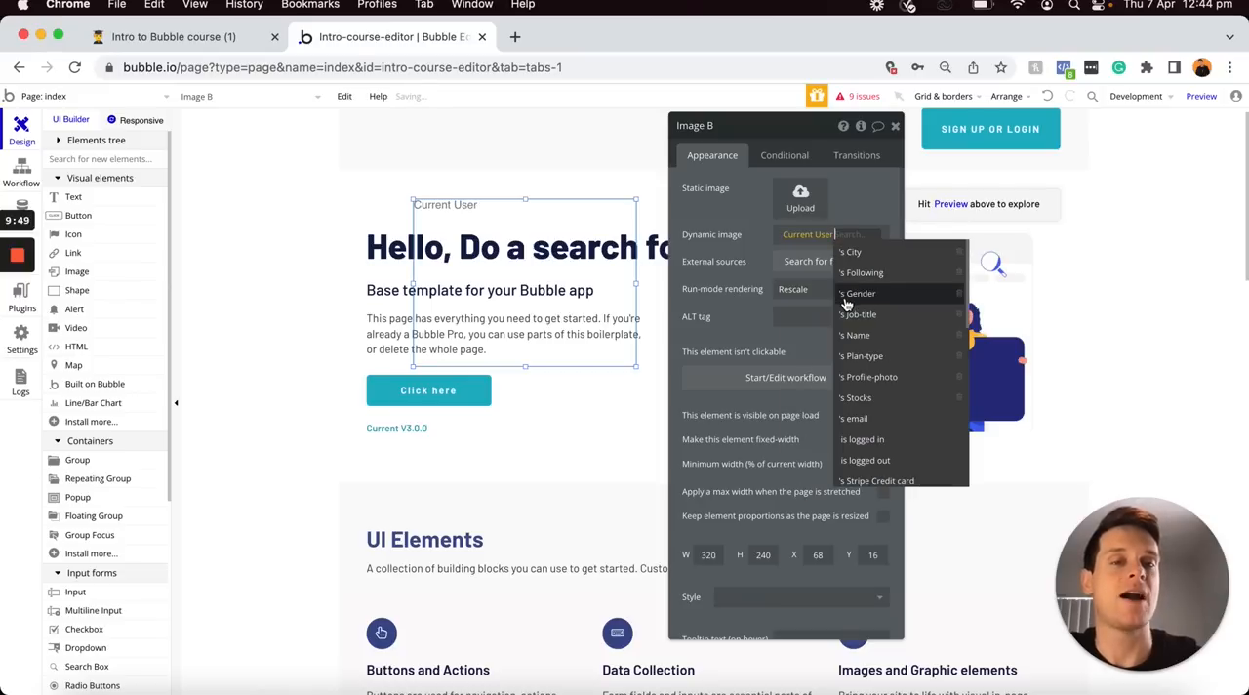
pyautogui.click(869, 377)
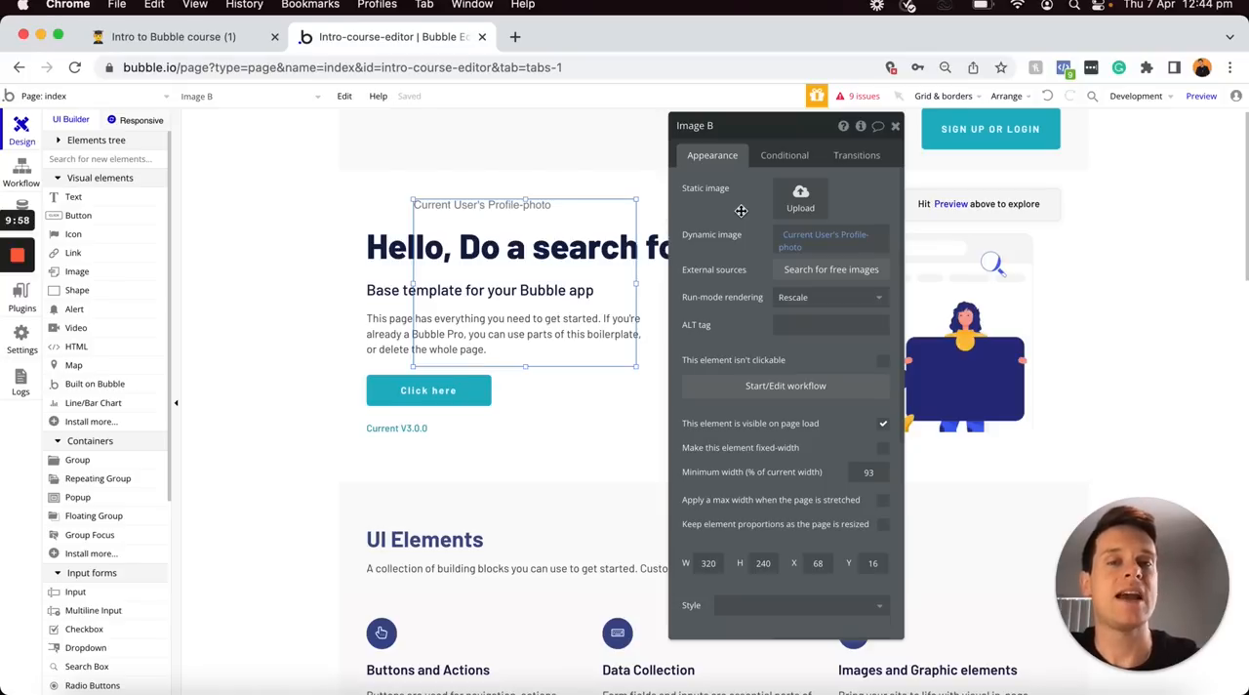
# Switch the image's dynamic source to Do a search for, look through its data types and close the search without choosing one
pyautogui.click(801, 240)
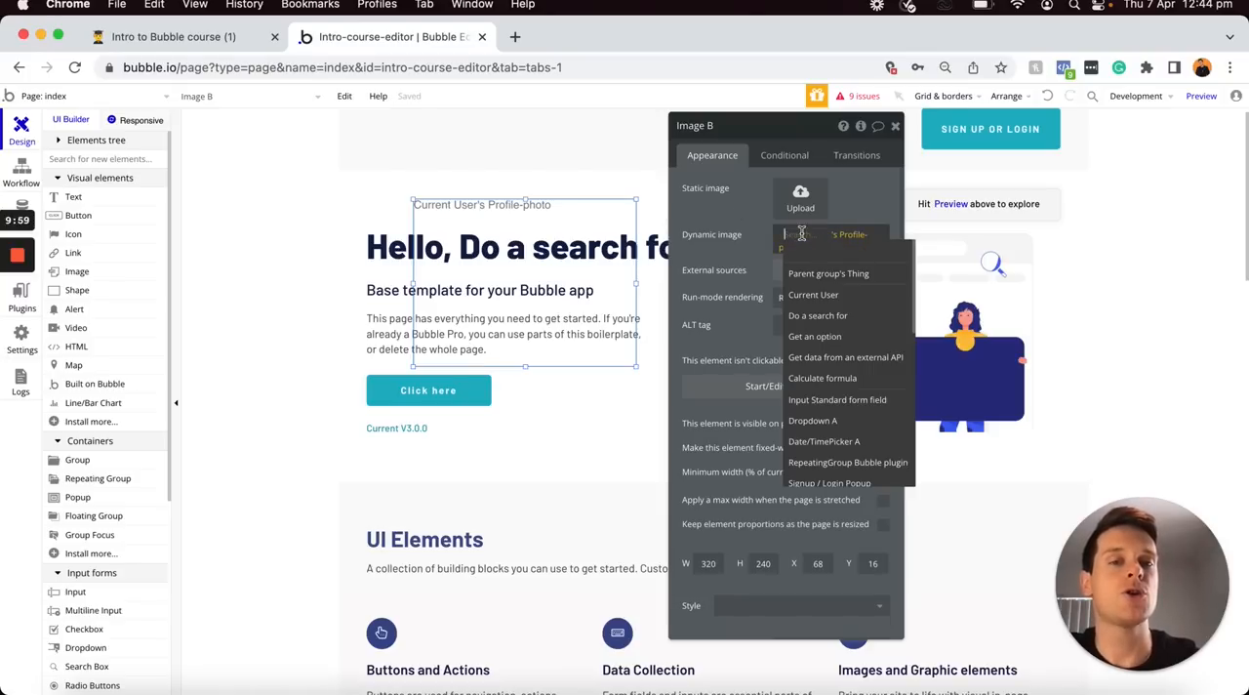
pyautogui.click(818, 315)
pyautogui.click(627, 168)
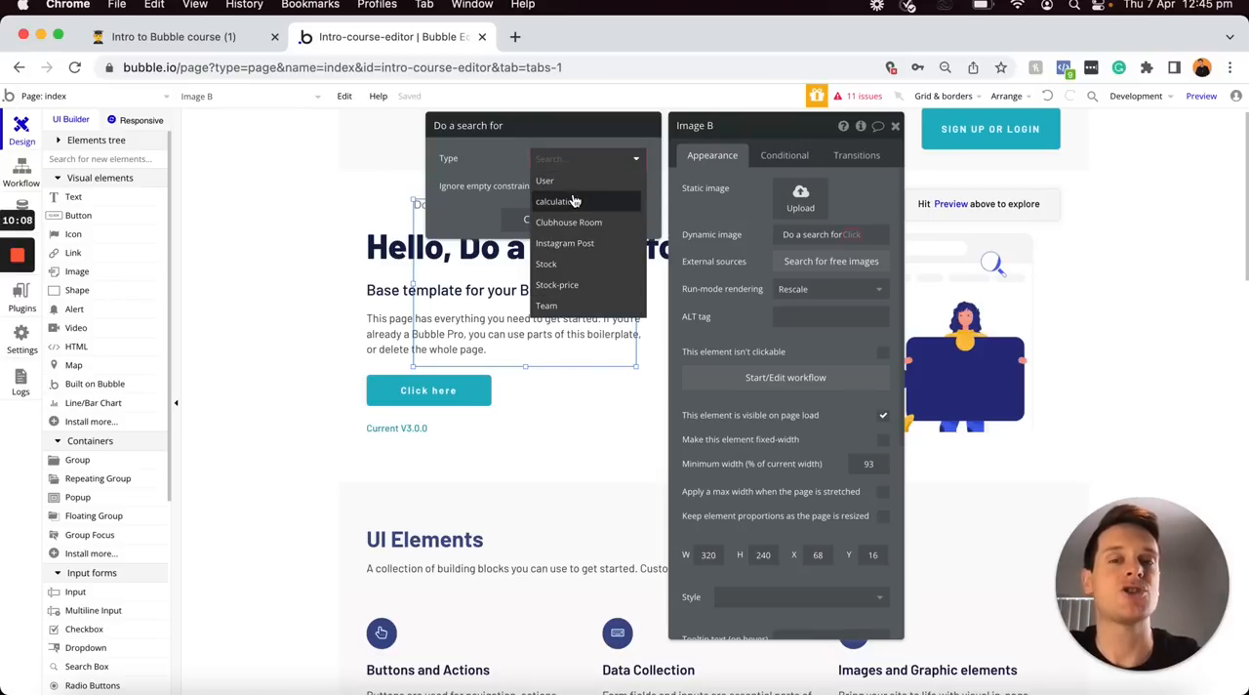
pyautogui.click(506, 160)
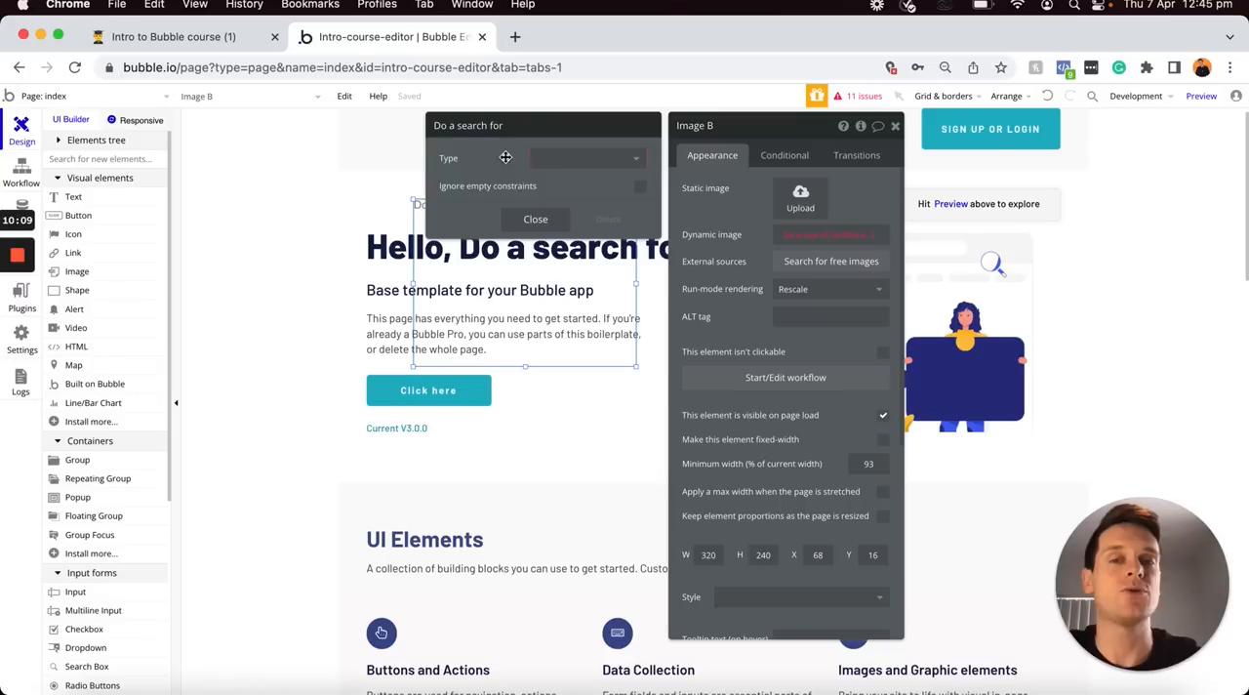
pyautogui.click(526, 223)
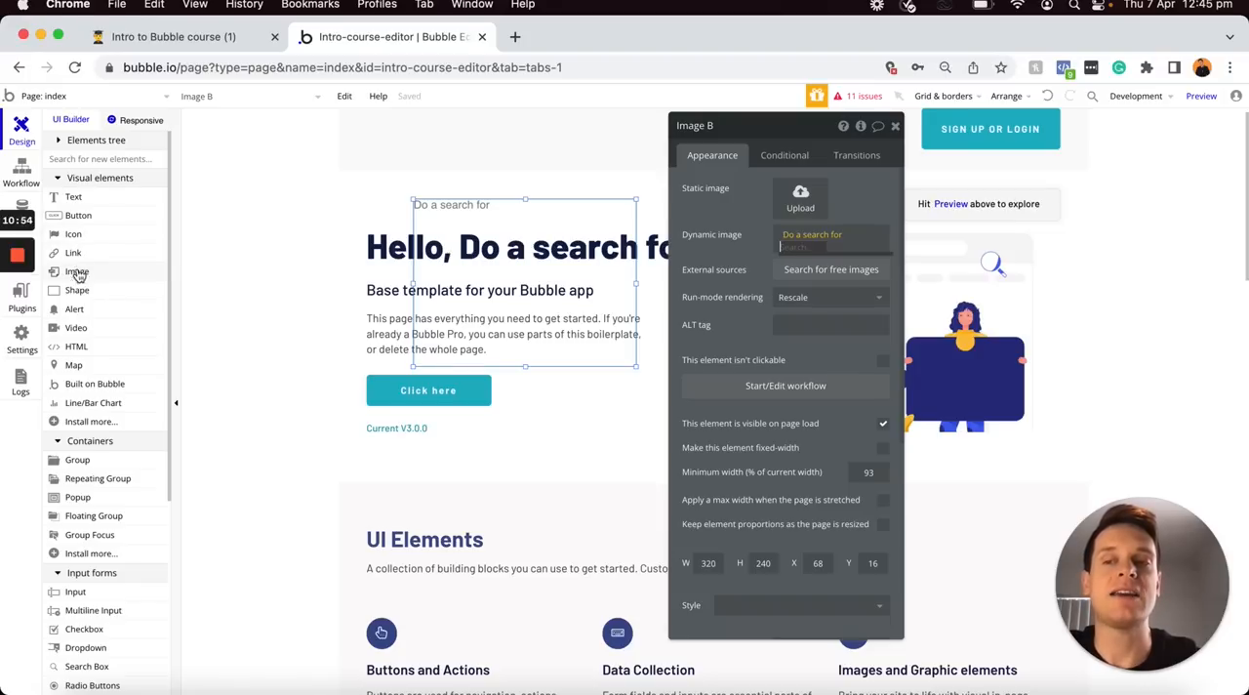
# Go to the app's installed plugins and view the details of the Chart Element plugin
pyautogui.click(38, 304)
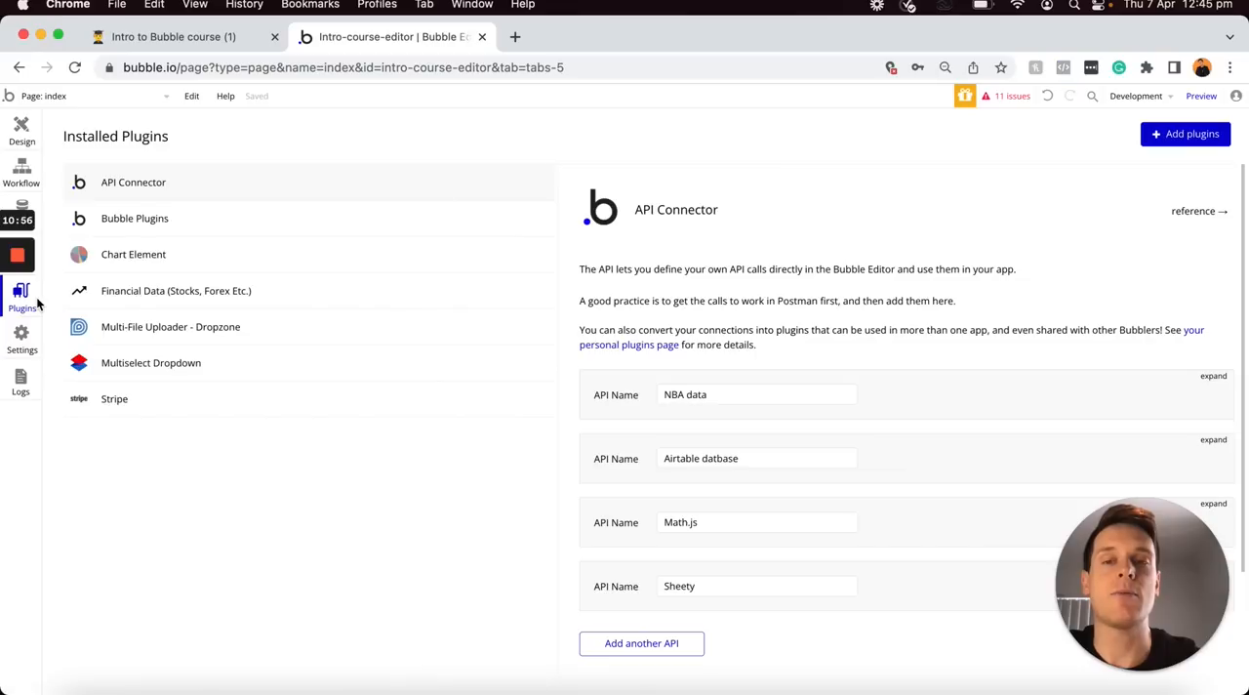
pyautogui.click(153, 257)
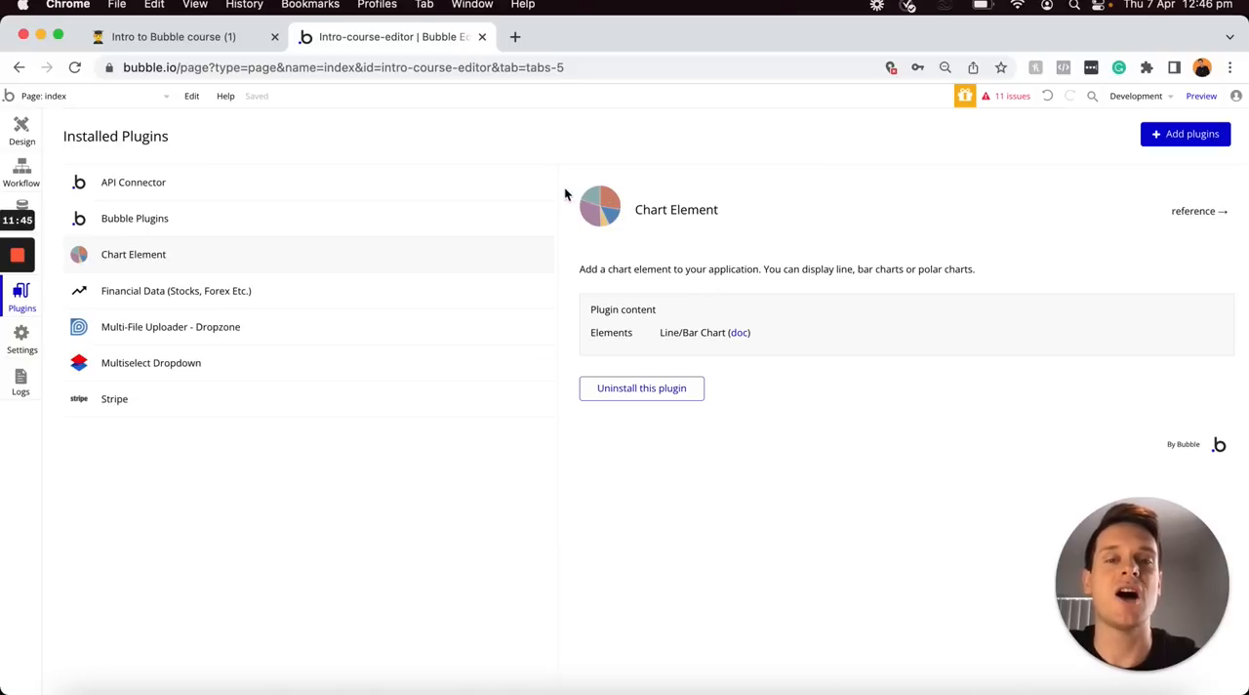
# Return to the index page design and delete the image element overlapping the heading
pyautogui.click(22, 135)
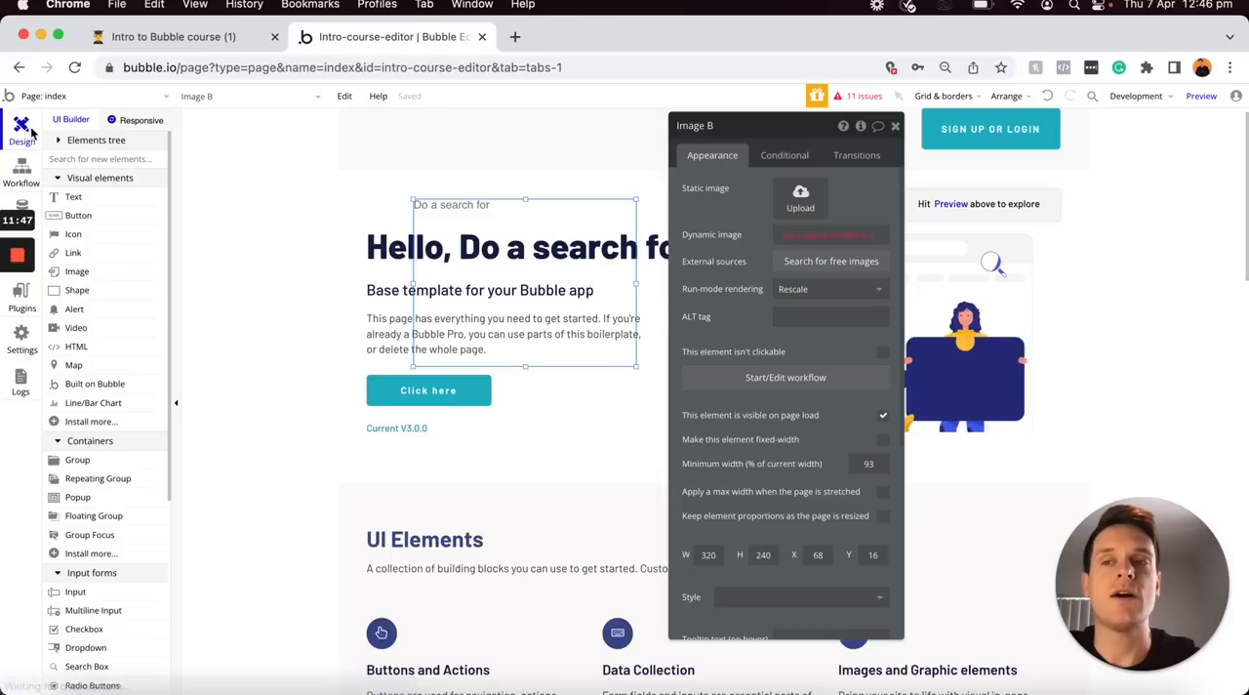
pyautogui.click(455, 212)
pyautogui.press('Delete')
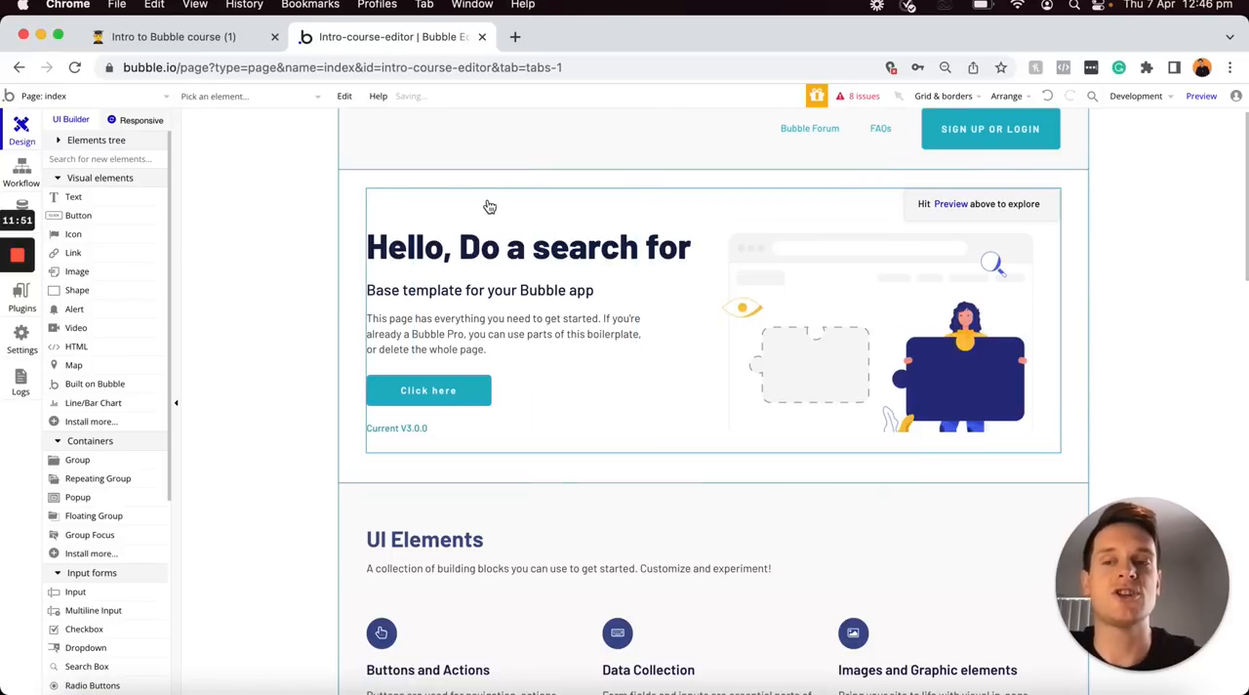
# Place a Line/Bar Chart over the hero heading area and move it slightly to the left
pyautogui.moveTo(90, 409)
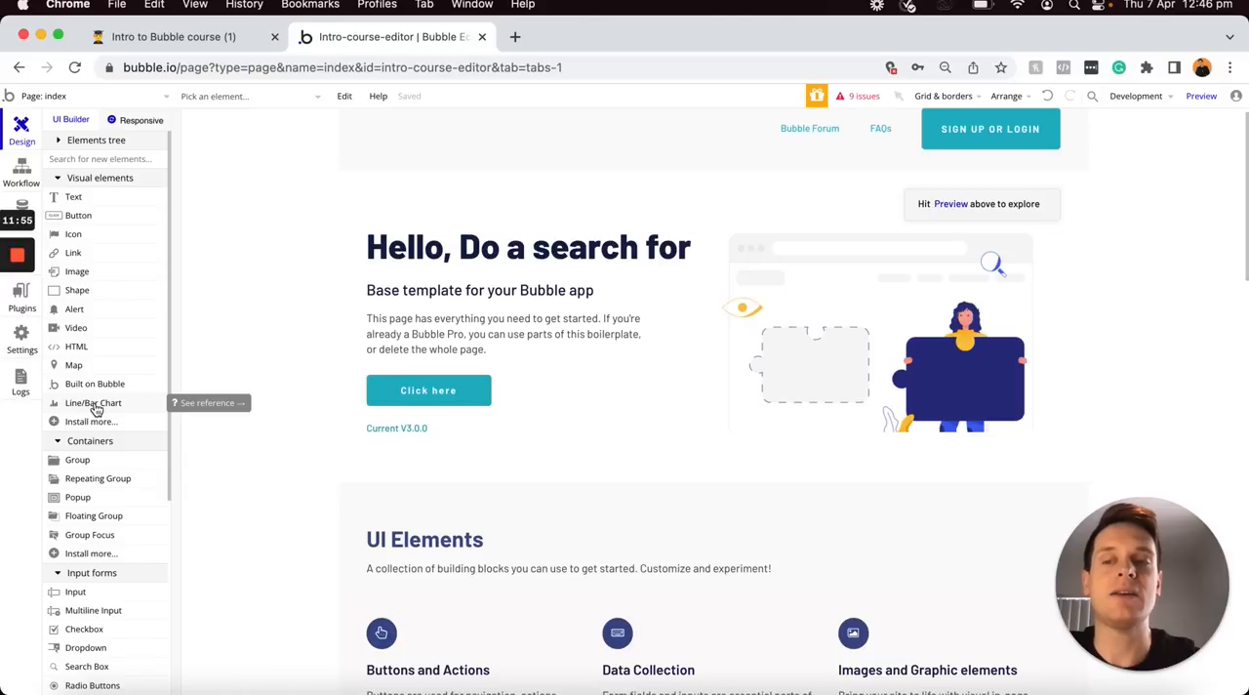
pyautogui.click(93, 404)
pyautogui.click(466, 200)
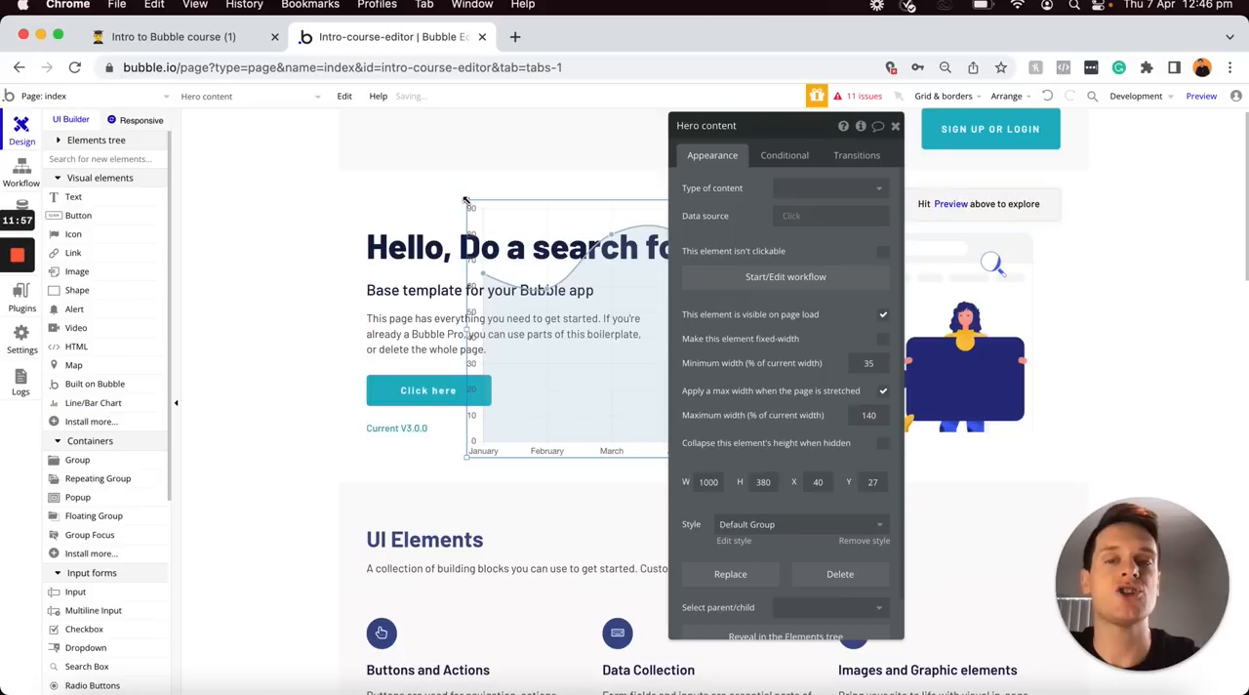
pyautogui.moveTo(572, 209); pyautogui.dragTo(564, 277)
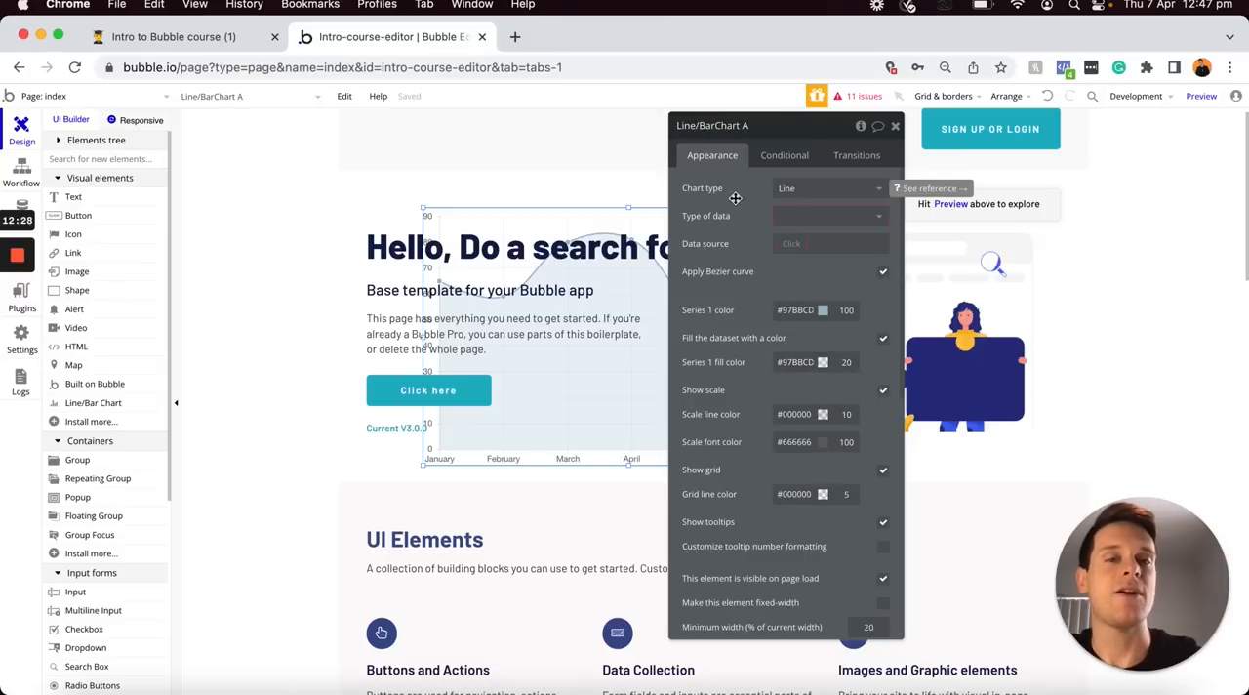
# Look through the line chart's available data types and set its type of data to User
pyautogui.click(778, 215)
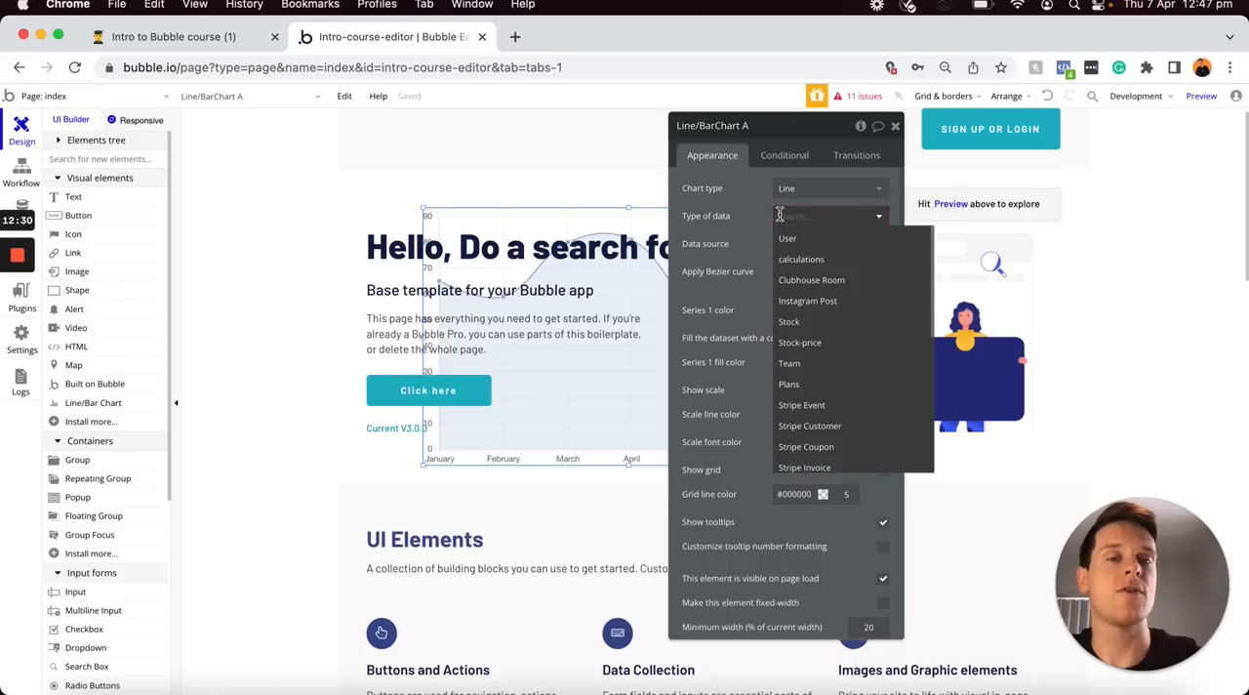
pyautogui.click(754, 216)
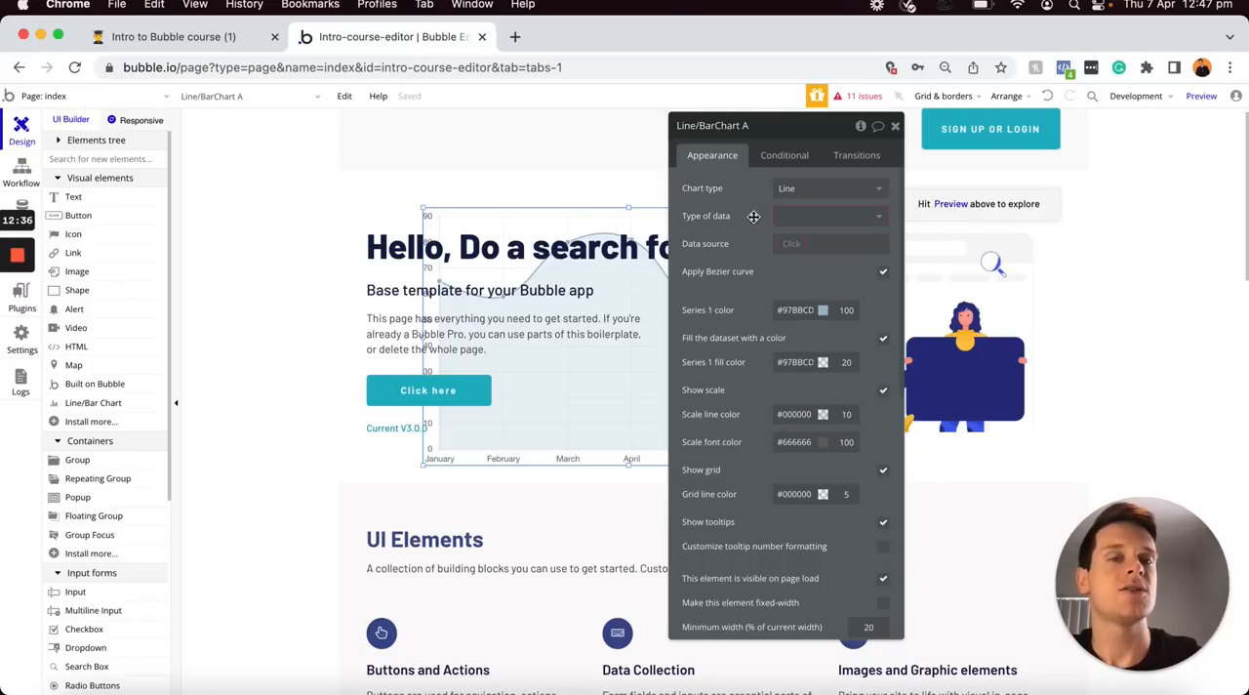
pyautogui.click(807, 217)
pyautogui.click(795, 239)
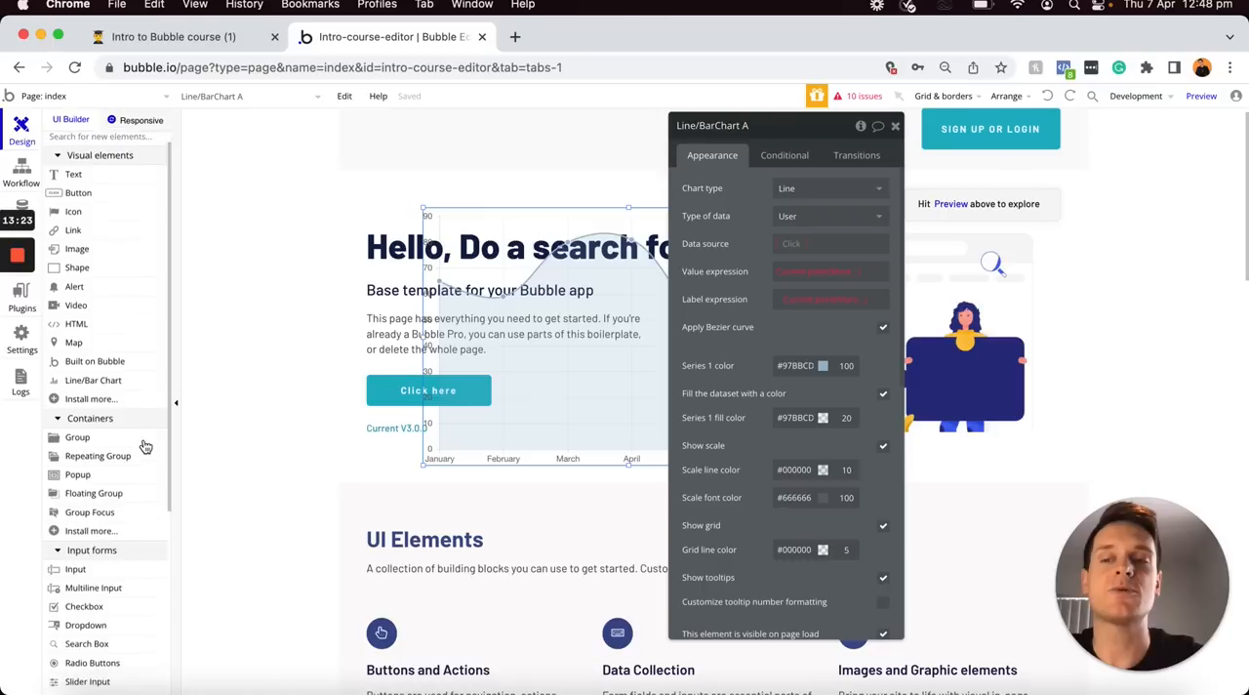
# Place a 400 by 250 px group container on the blank test page
pyautogui.scroll(-2, 144, 446)
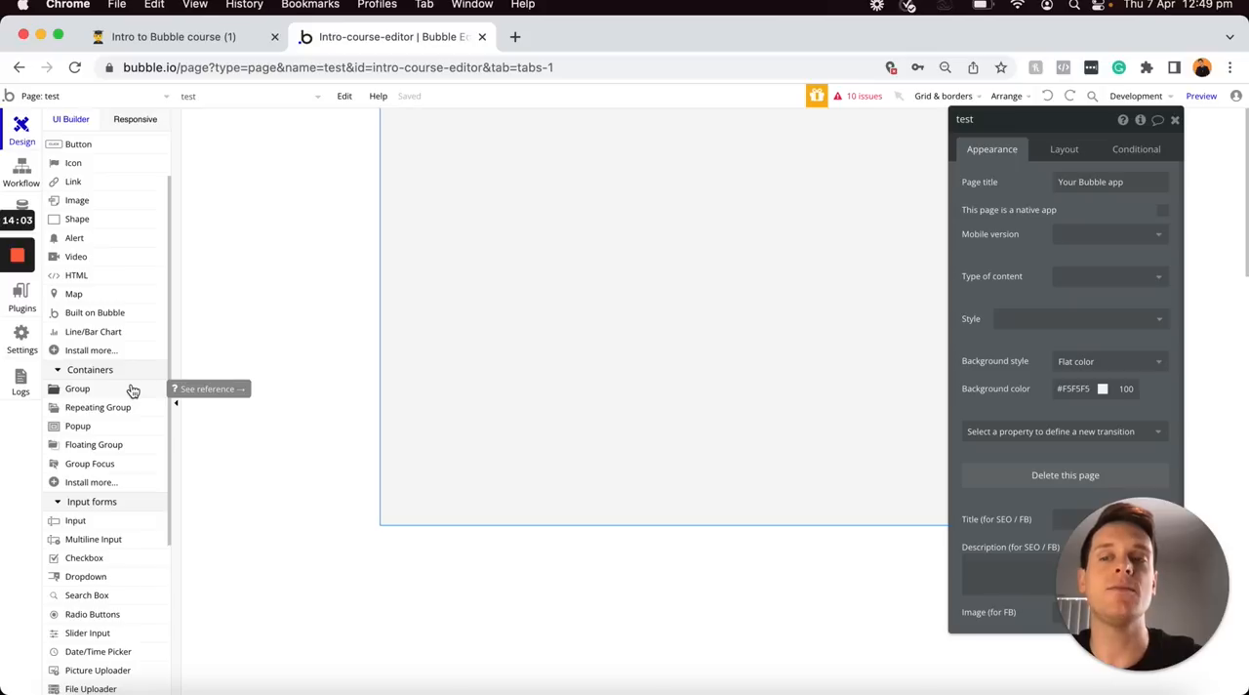
pyautogui.scroll(2, 133, 391)
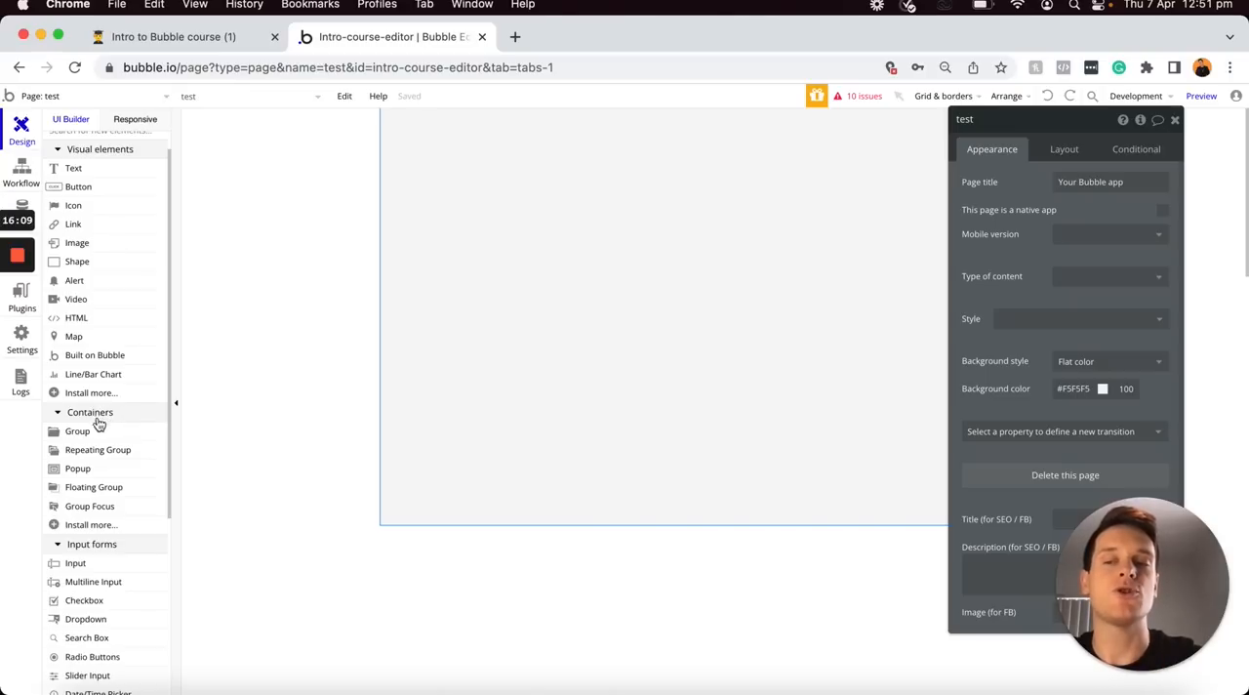
pyautogui.click(84, 431)
pyautogui.click(427, 226)
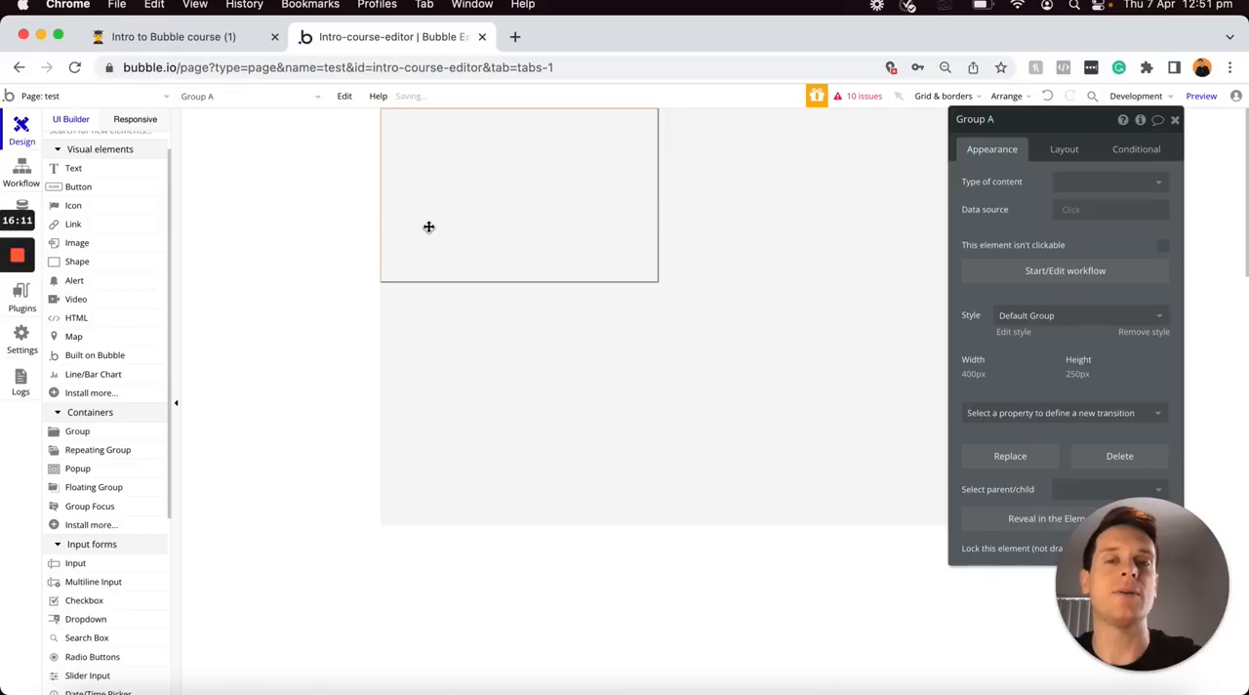
# Remove the group's default style and give it a flat color background of #FFD1D1
pyautogui.click(1143, 332)
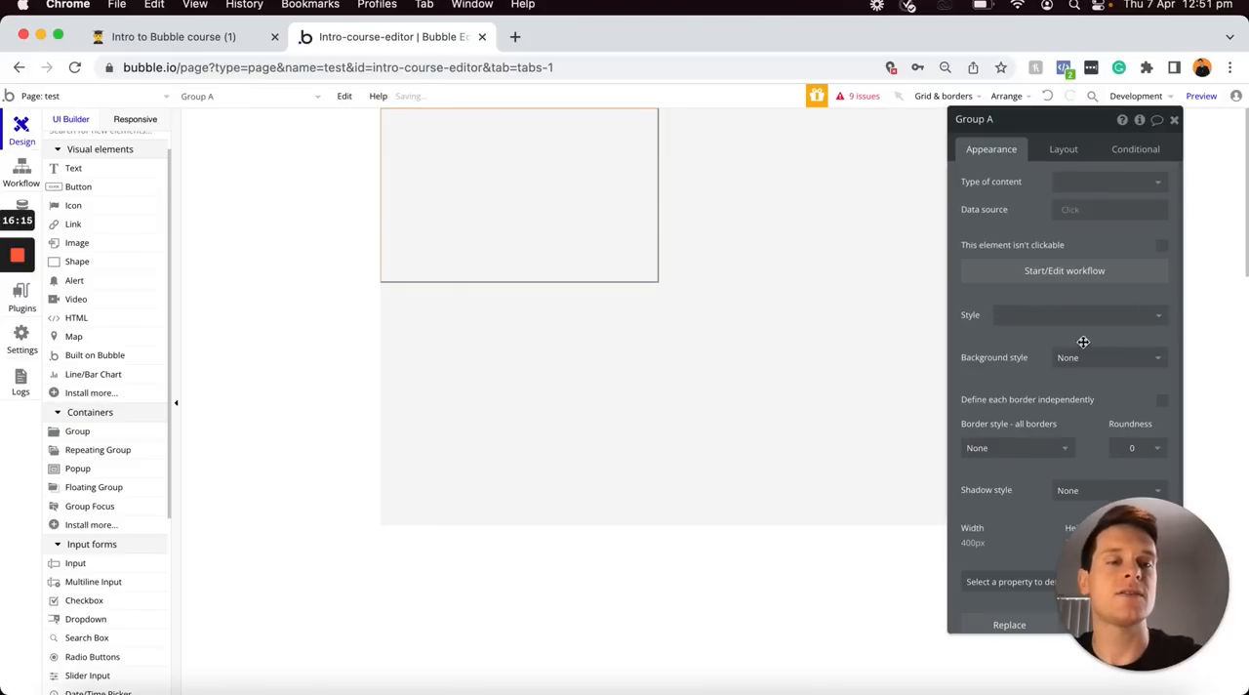
pyautogui.click(1066, 358)
pyautogui.click(1073, 401)
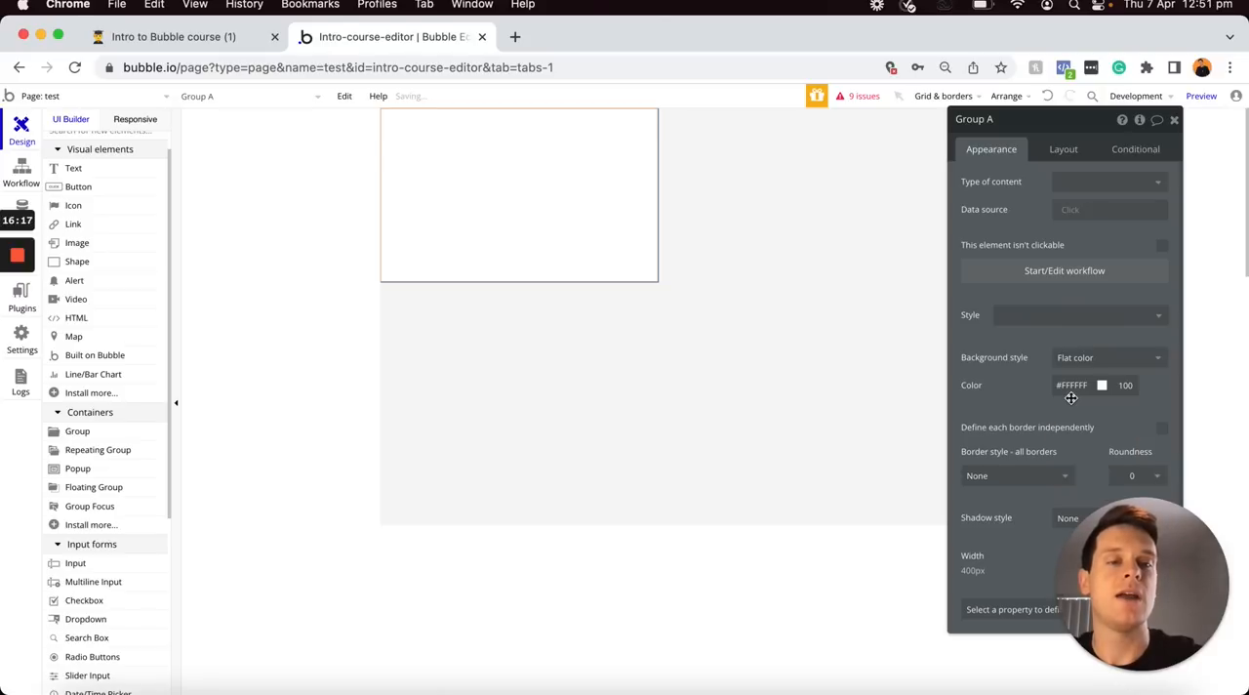
pyautogui.click(1070, 391)
pyautogui.click(1070, 396)
pyautogui.click(1072, 396)
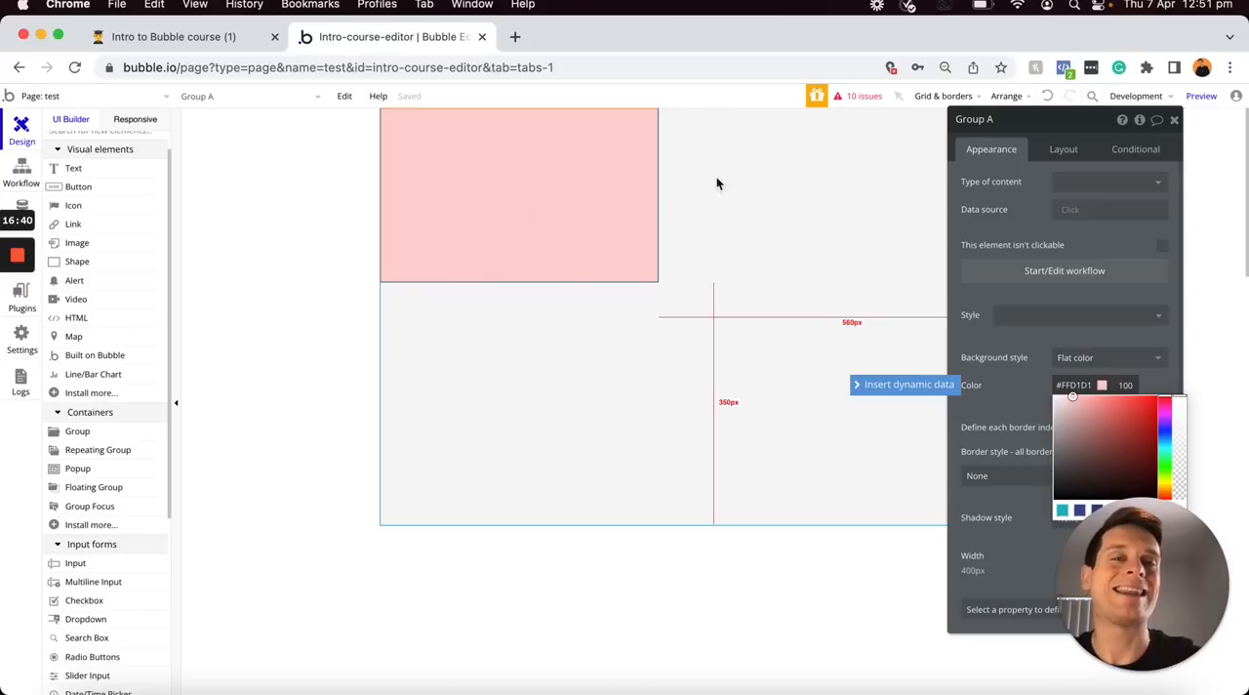
# Place a button over the pink group and paste a slightly offset copy of it
pyautogui.click(98, 189)
pyautogui.click(421, 161)
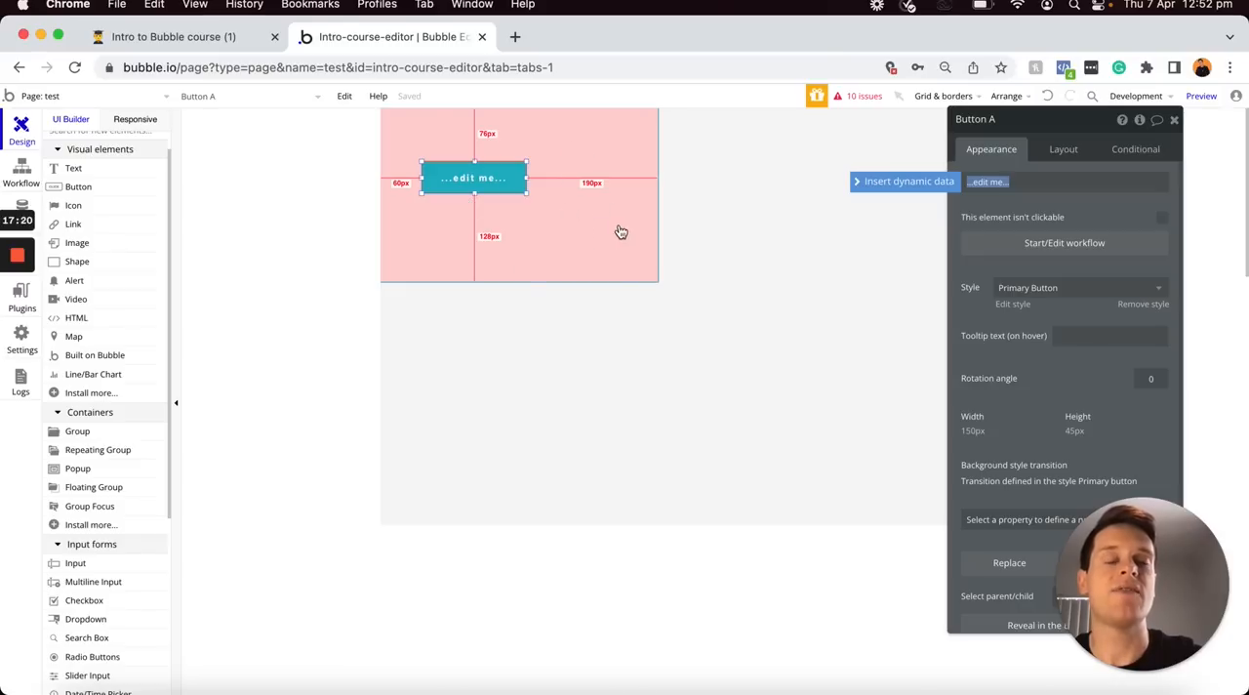
pyautogui.click(458, 180)
pyautogui.press('super+v')
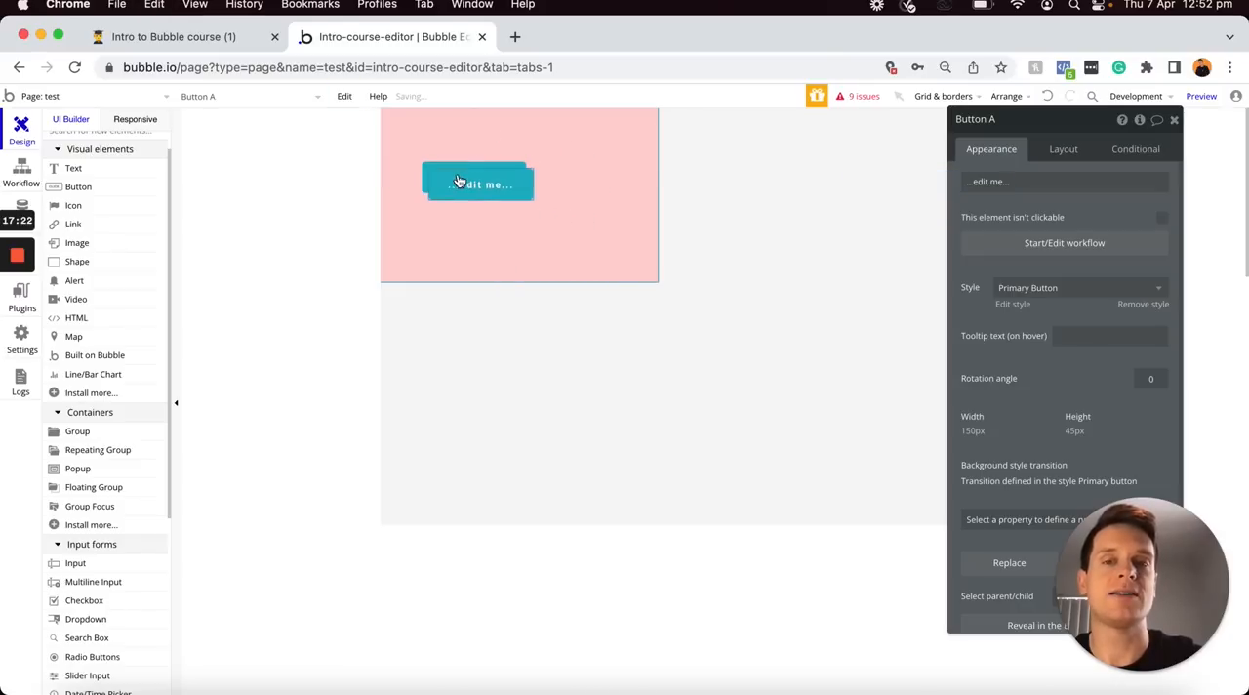
# Set the pink group's container layout to Column and center the group horizontally on the page
pyautogui.click(591, 195)
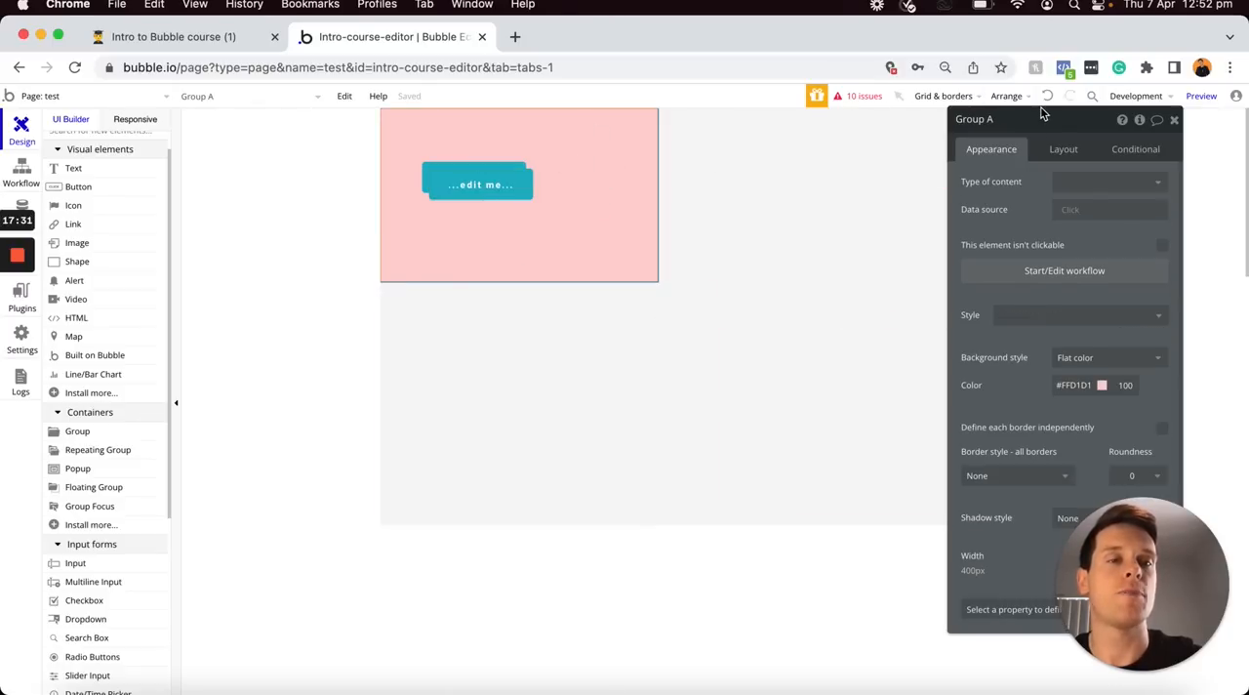
pyautogui.click(1064, 150)
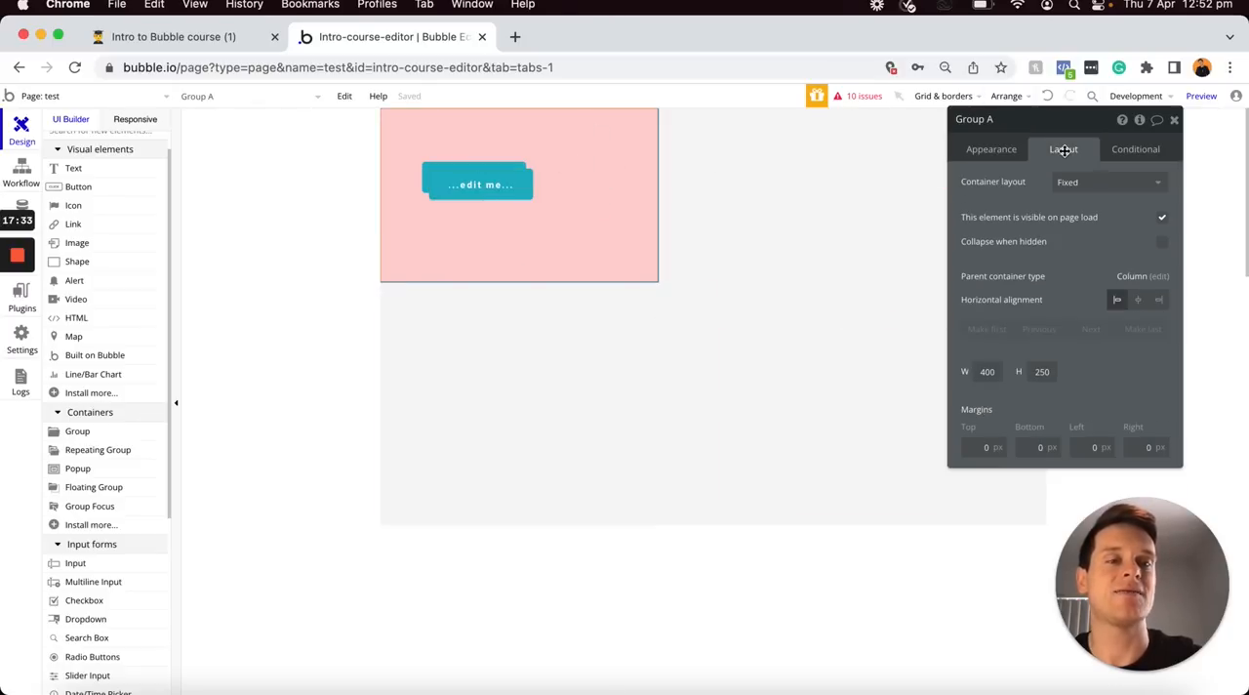
pyautogui.click(1088, 182)
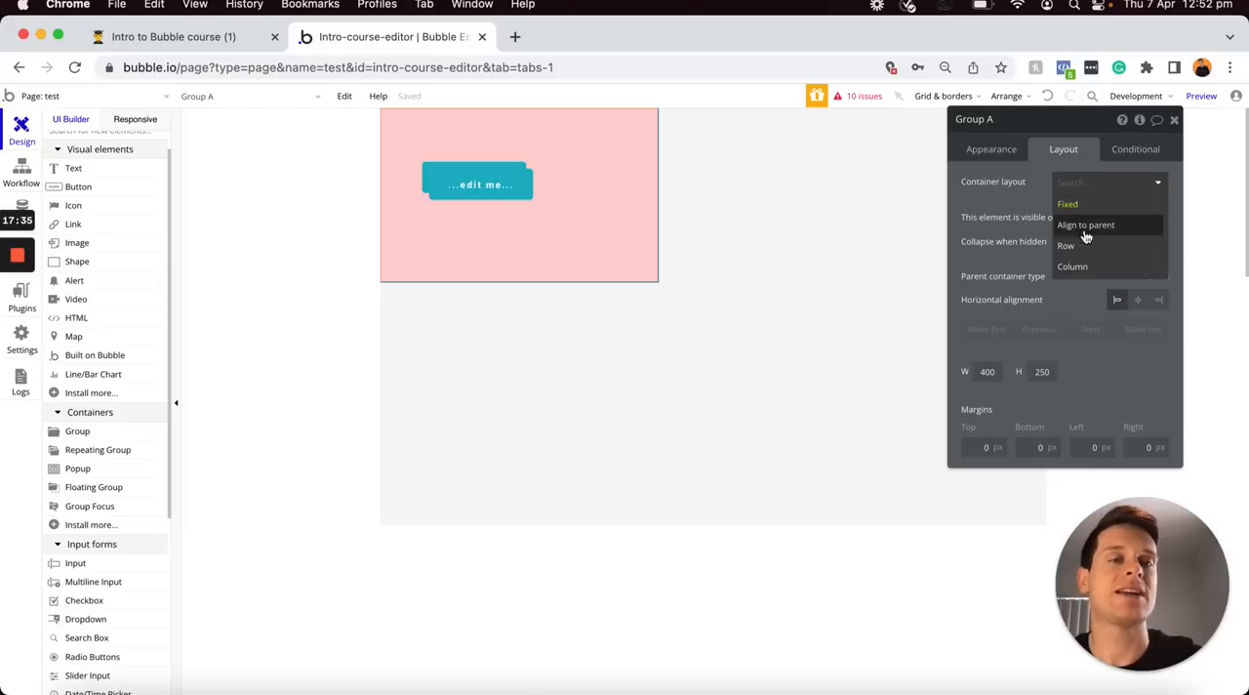
pyautogui.click(1079, 267)
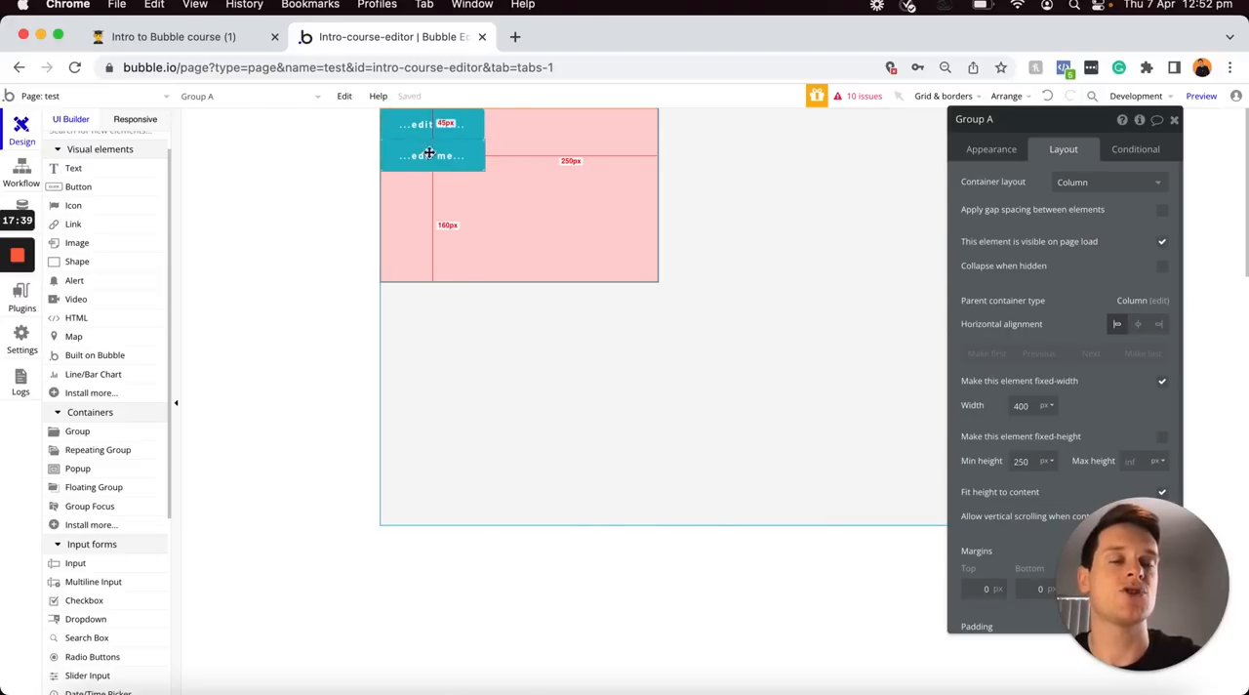
pyautogui.click(1138, 325)
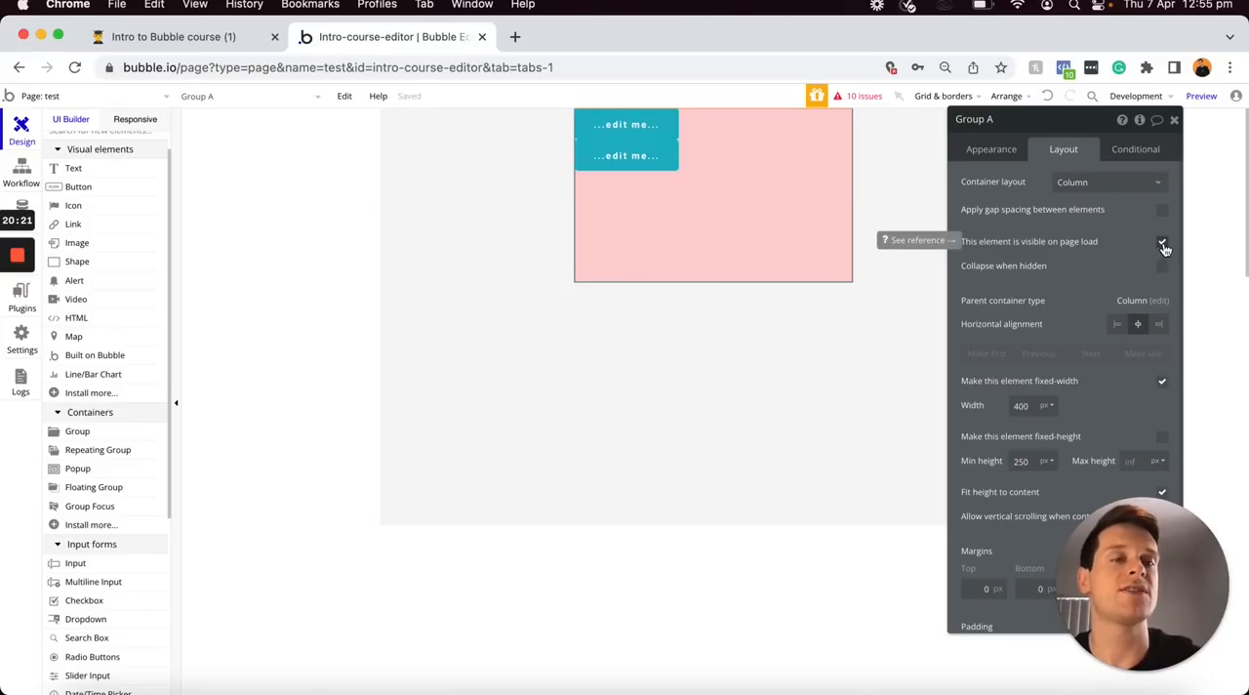
# Make the group not visible on page load, preview the test page and return to the editor
pyautogui.click(1163, 243)
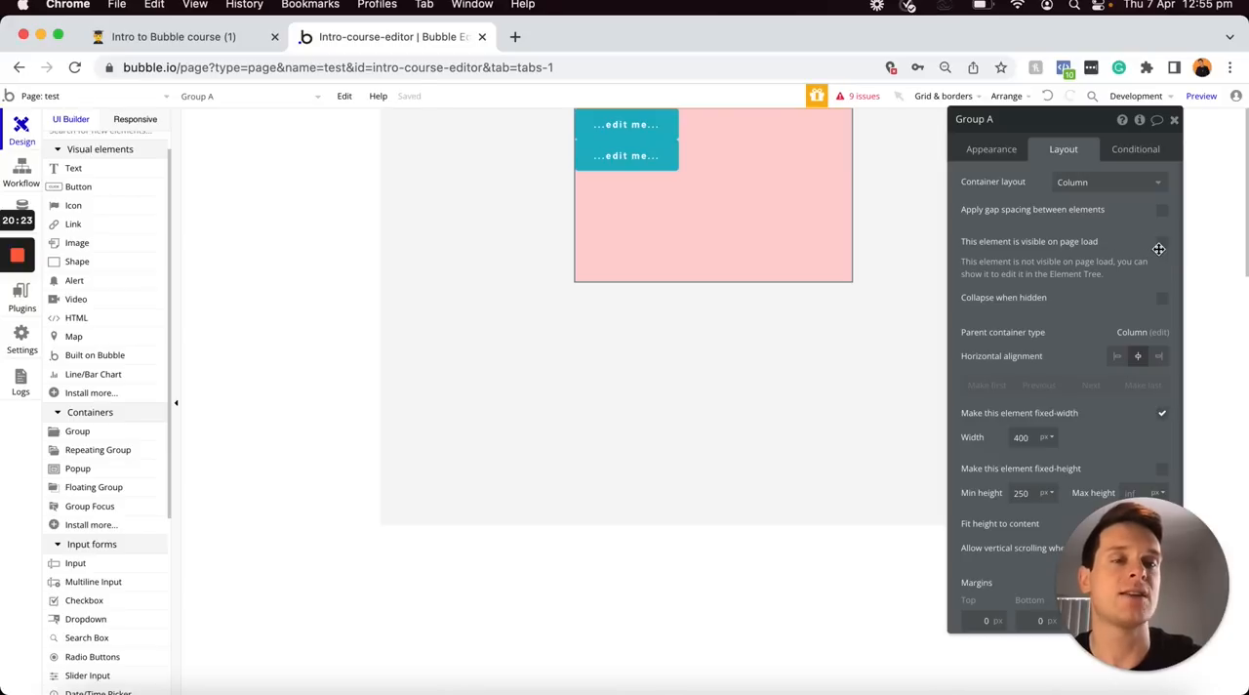
pyautogui.click(1203, 98)
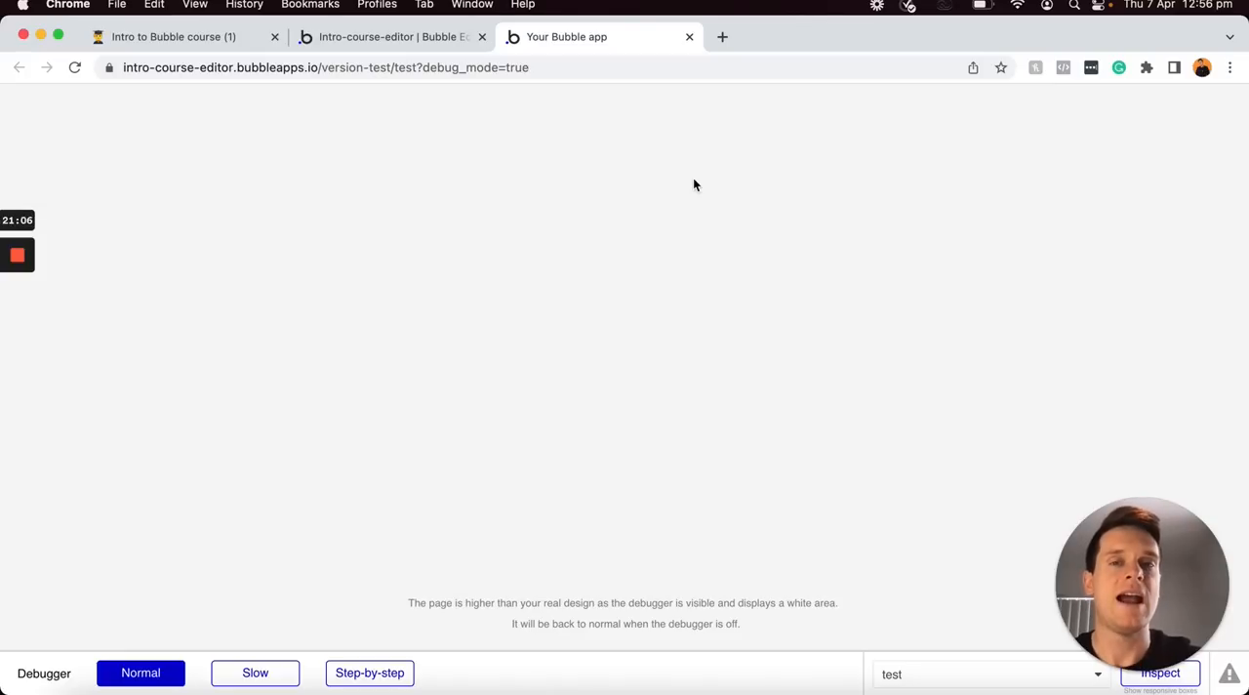
pyautogui.click(426, 37)
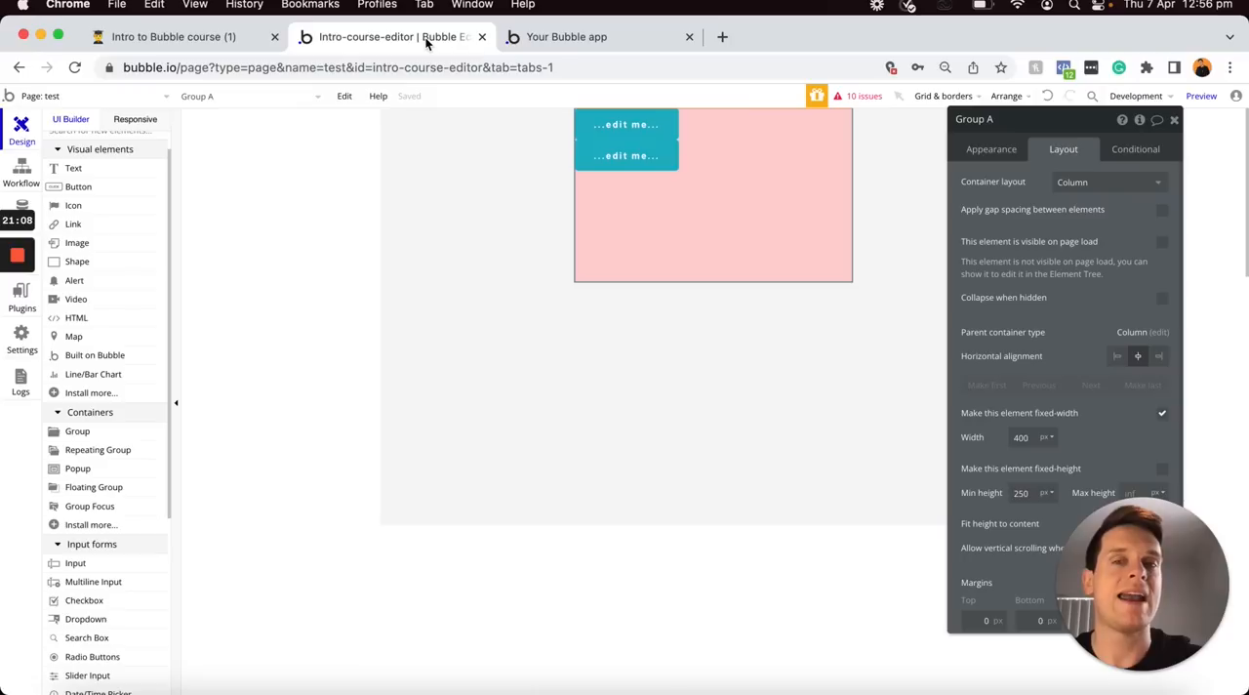
# Make the group visible on page load again and refresh the page preview
pyautogui.click(1162, 244)
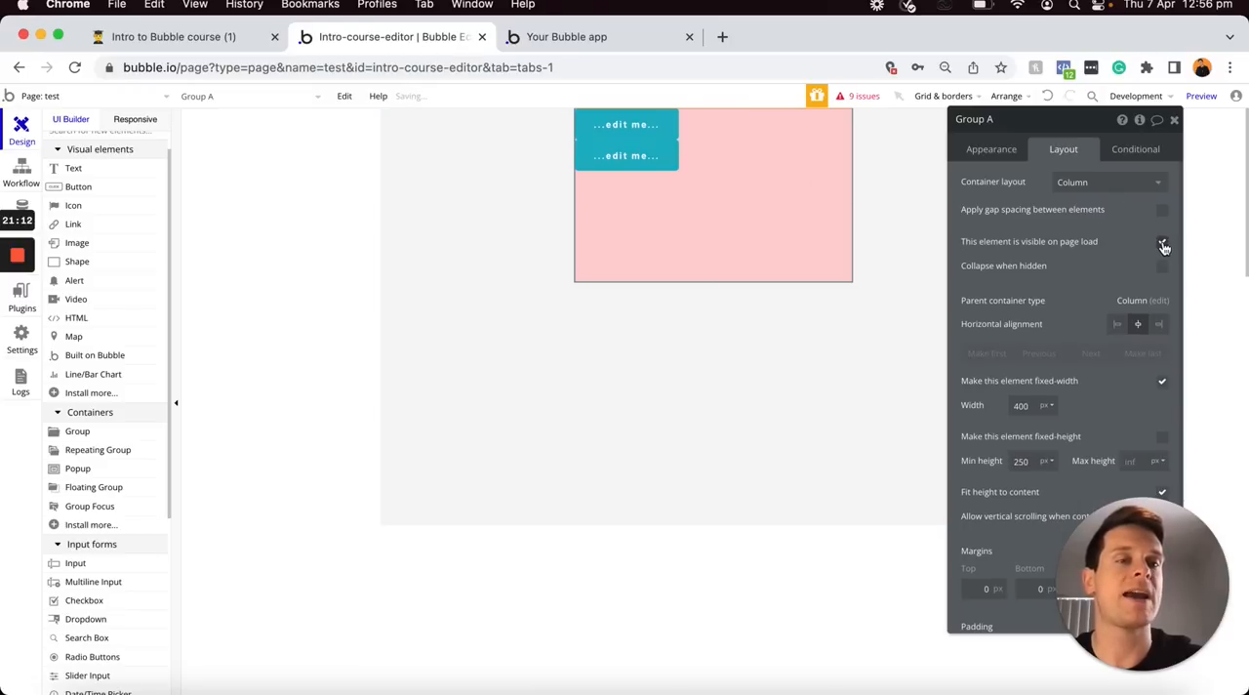
pyautogui.click(649, 42)
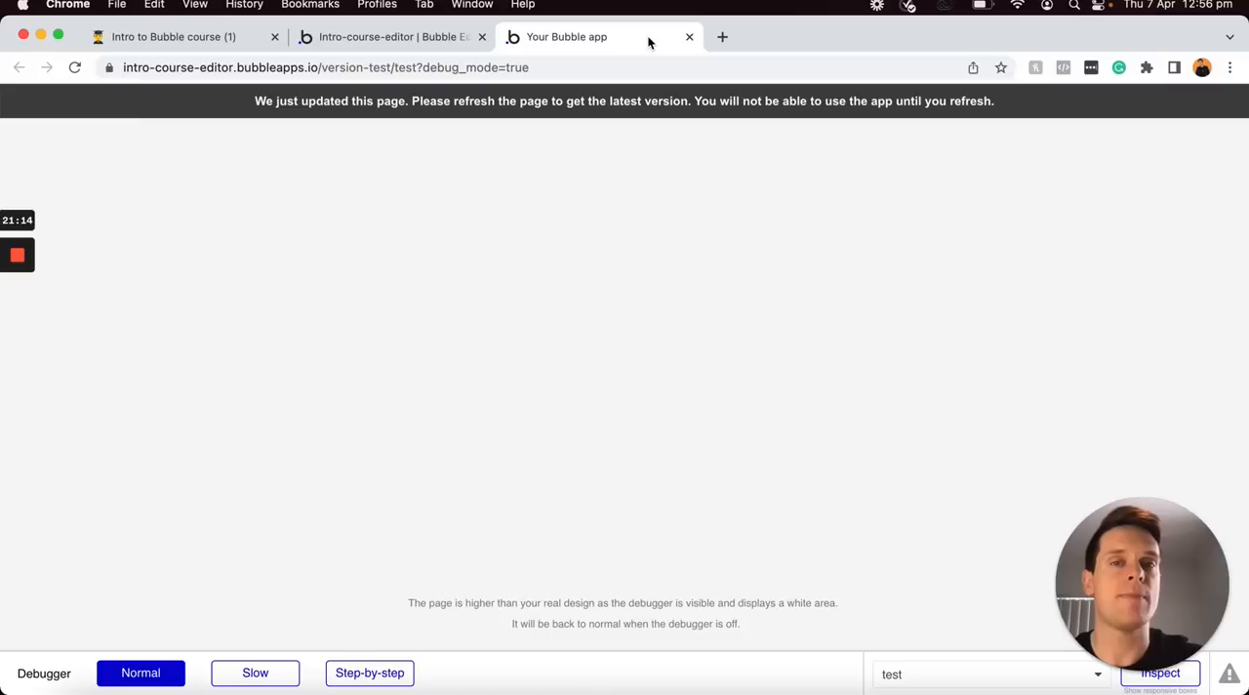
pyautogui.press('super+r')
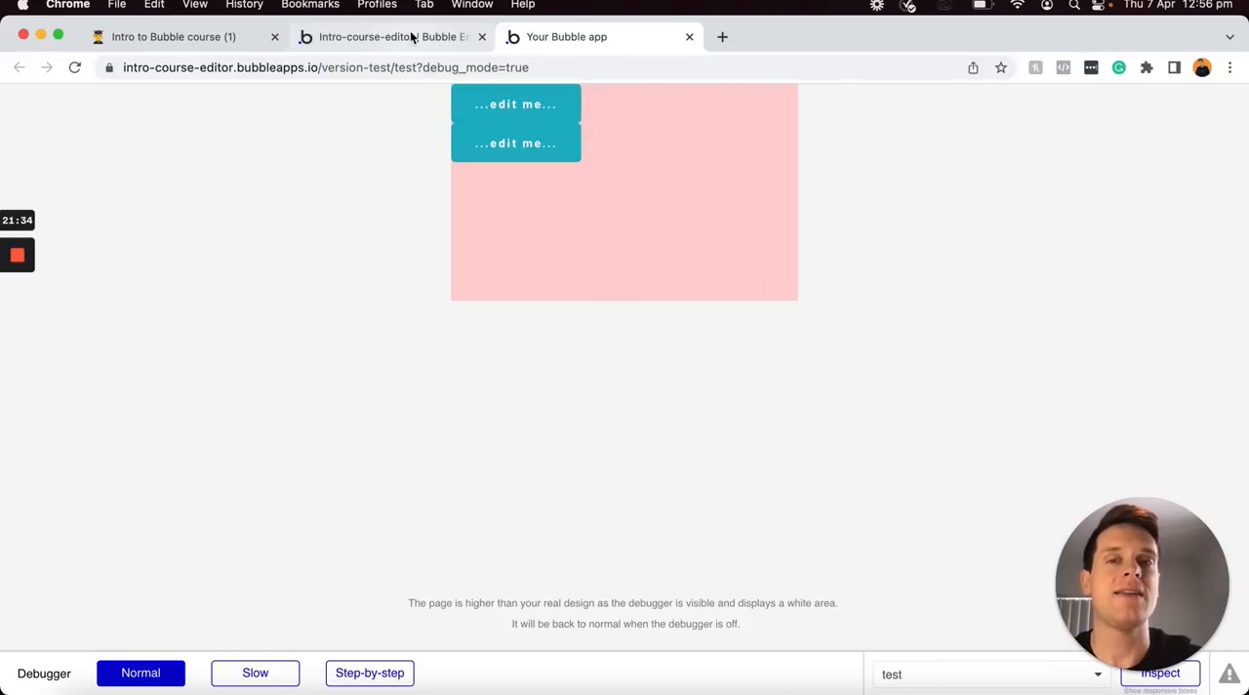
# Return to the editor and place a repeating group 300 px wide on the test page
pyautogui.click(400, 38)
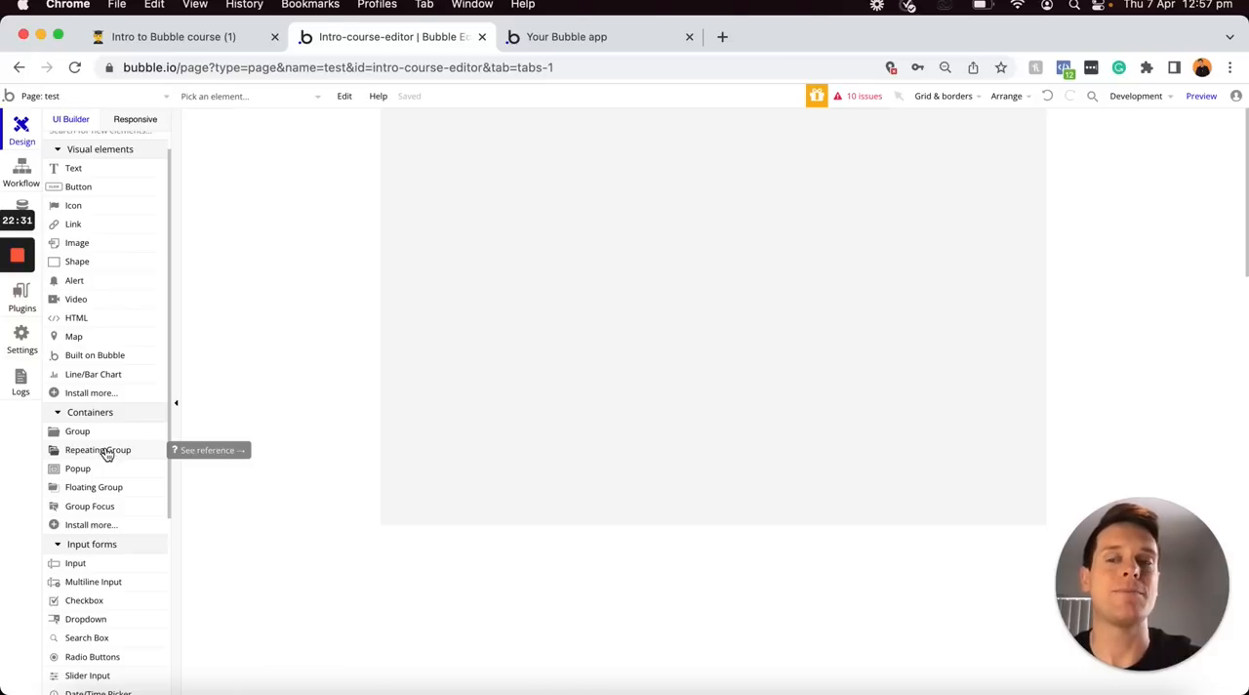
pyautogui.click(105, 454)
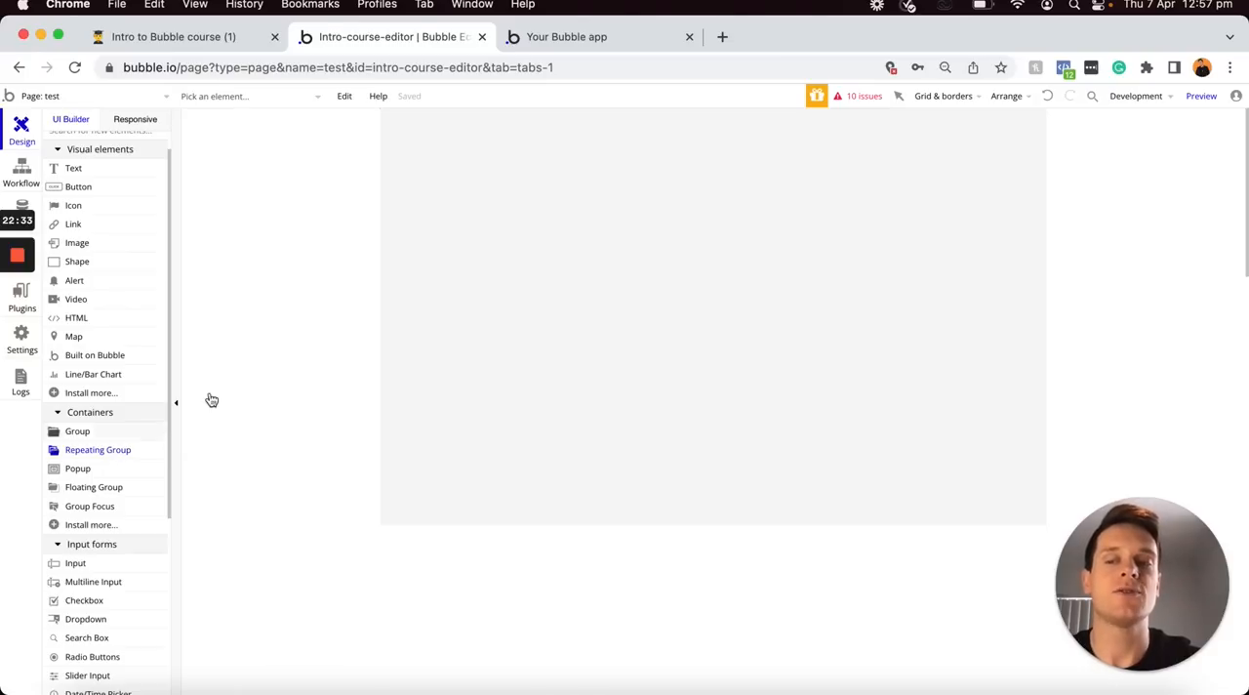
pyautogui.click(527, 220)
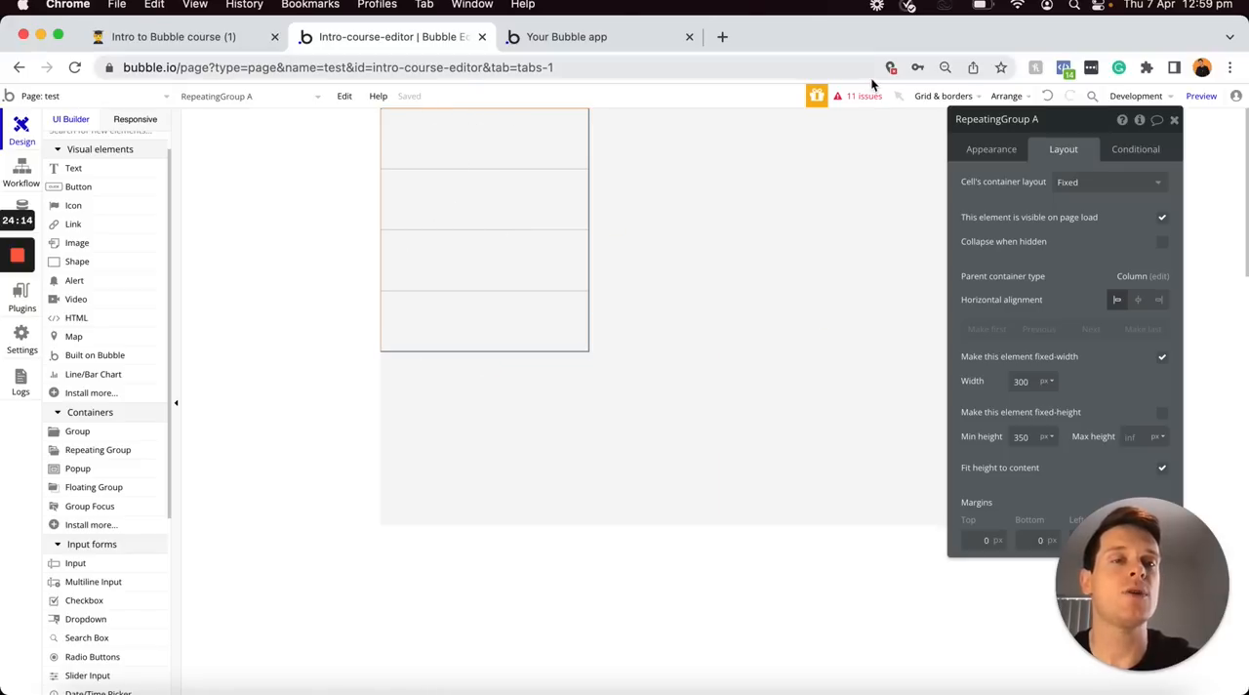
# Turn off the repeating group's fixed number of rows, then delete the repeating group
pyautogui.click(978, 153)
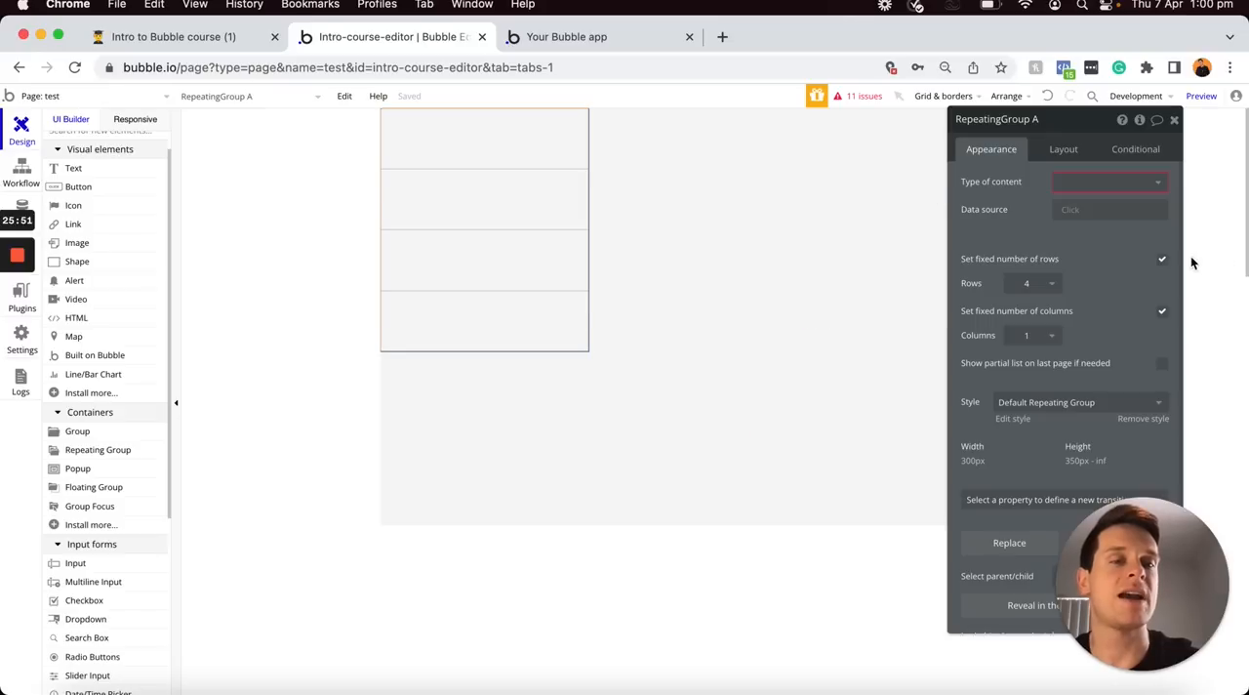
pyautogui.click(1163, 259)
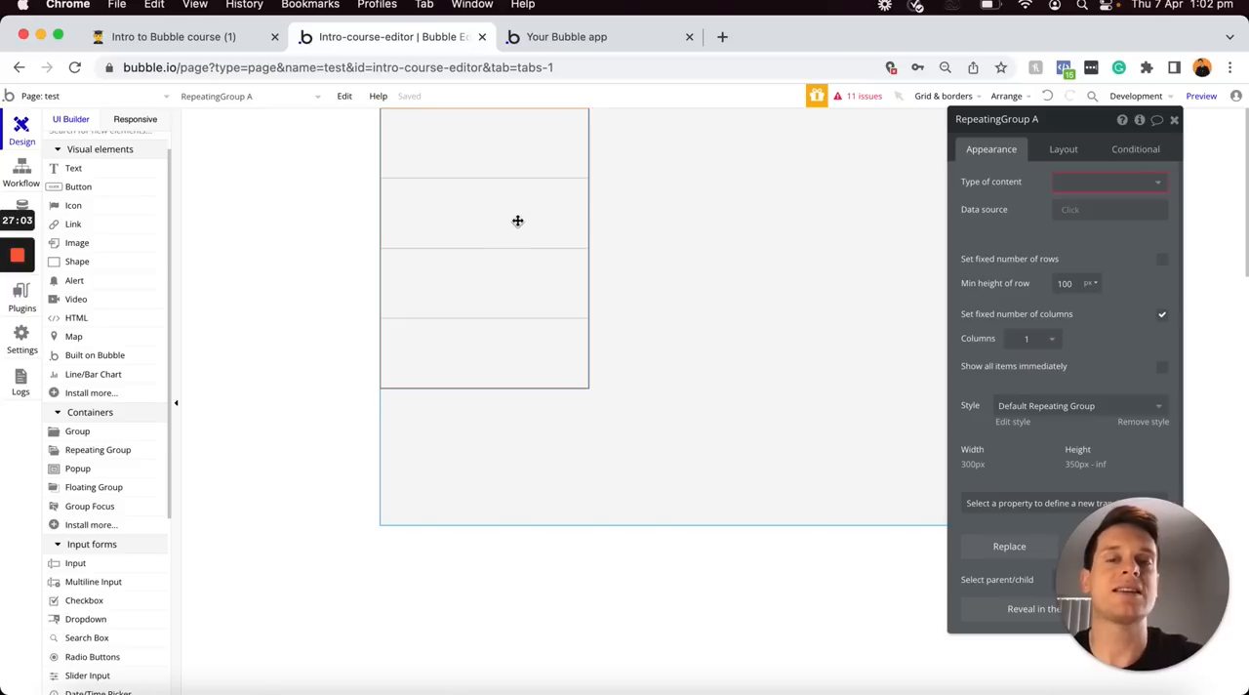
pyautogui.press('Delete')
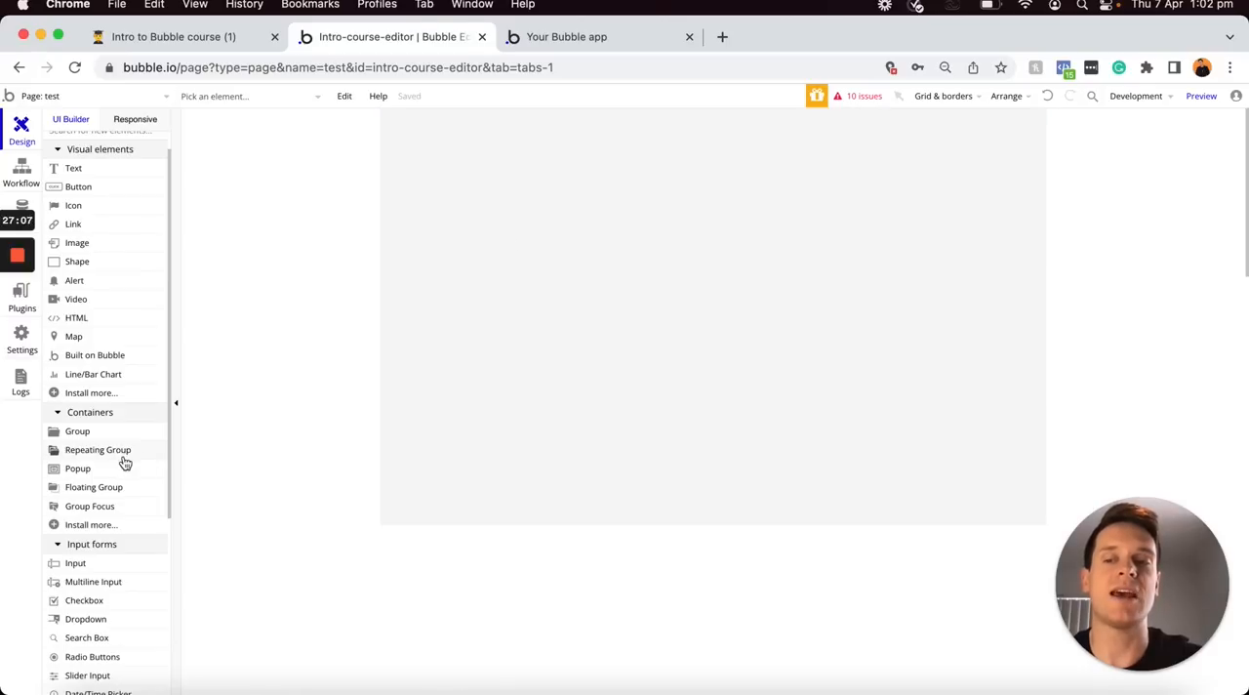
# Place an Input element from the input forms on the empty test page
pyautogui.scroll(-4, 120, 445)
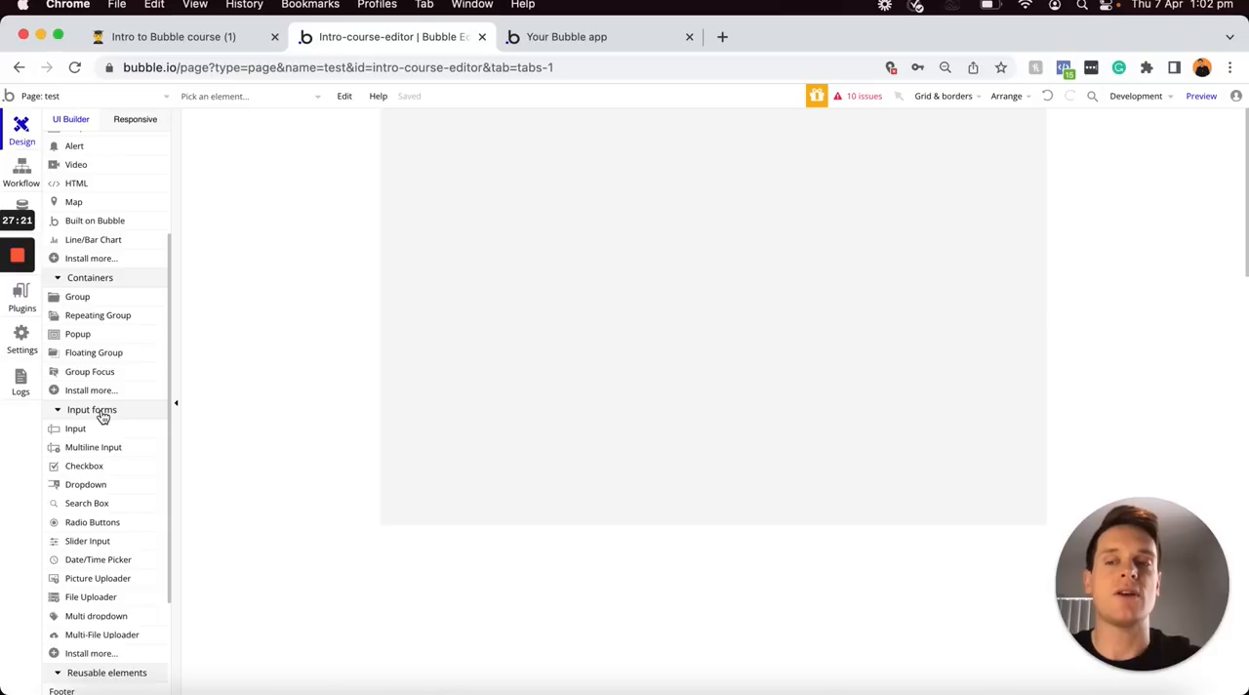
pyautogui.click(87, 432)
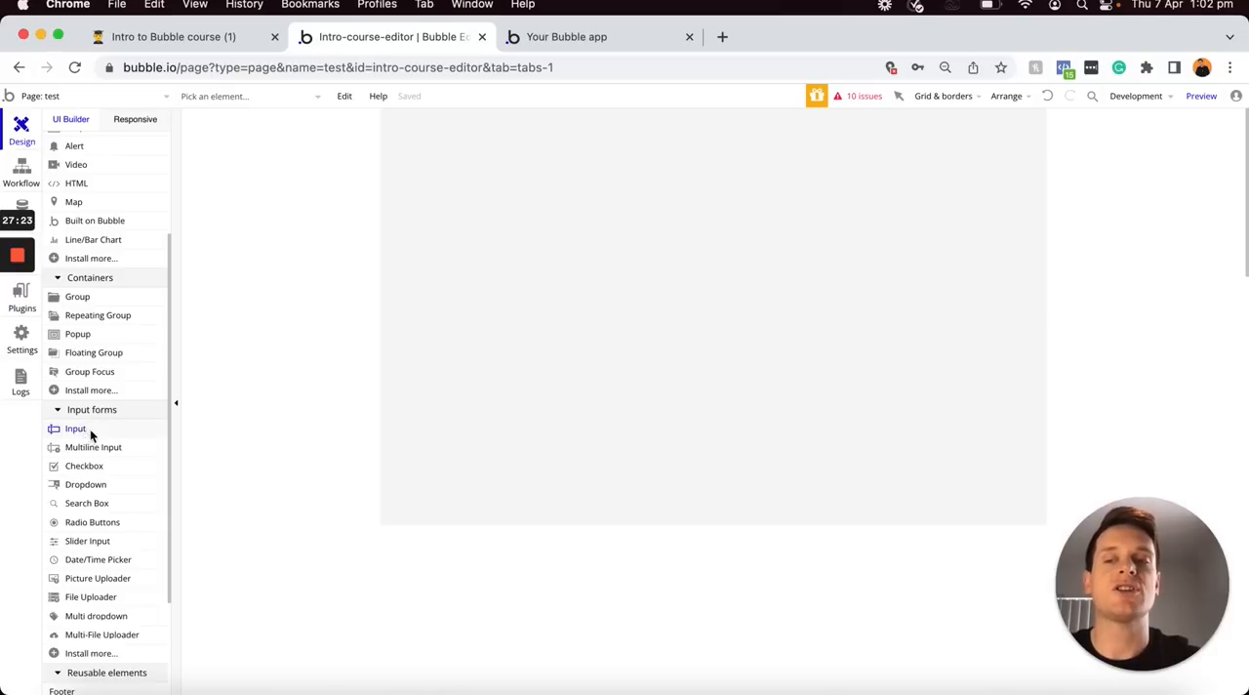
pyautogui.click(447, 193)
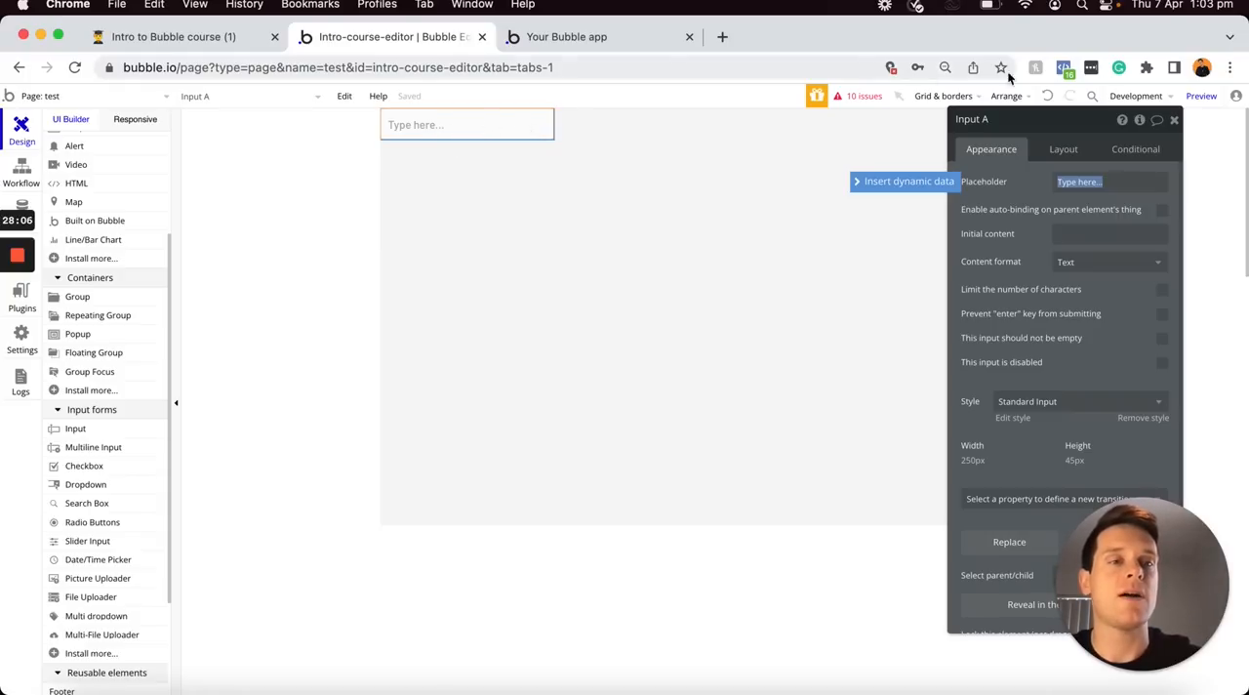
# Preview the test page and enter the sample text "hehdjdkfmfjf" in the input field
pyautogui.click(1200, 98)
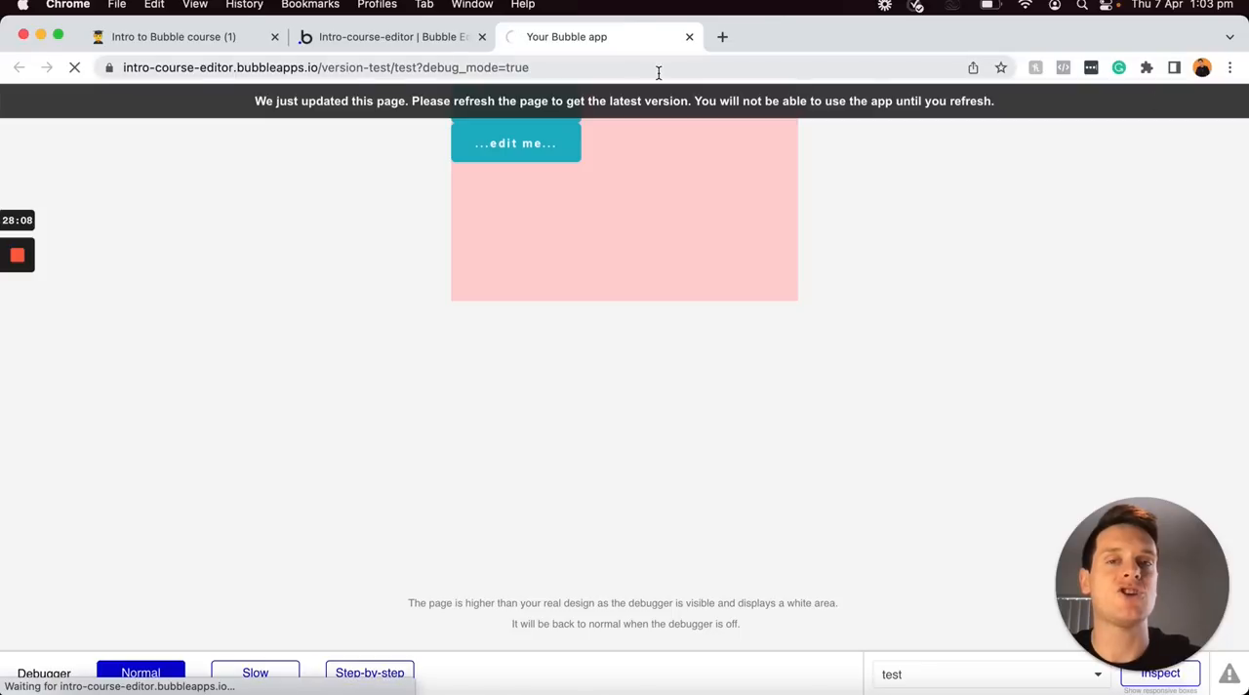
pyautogui.click(123, 99)
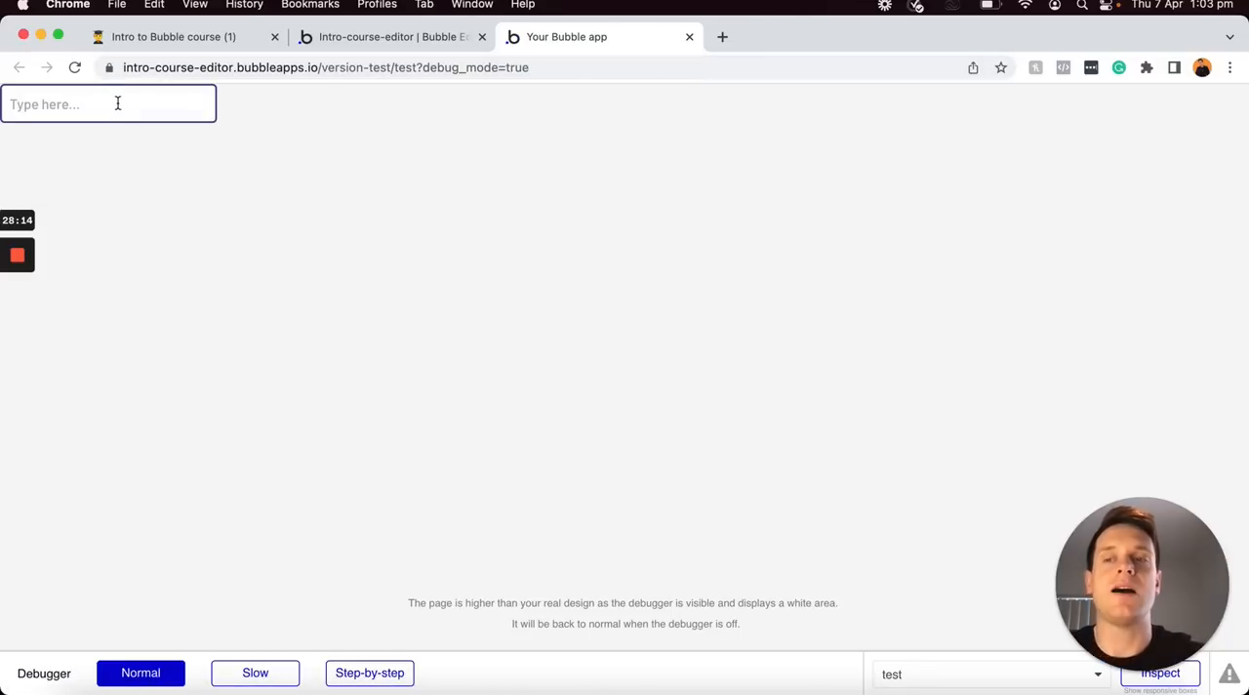
pyautogui.write('hehdjdkfmfjf')
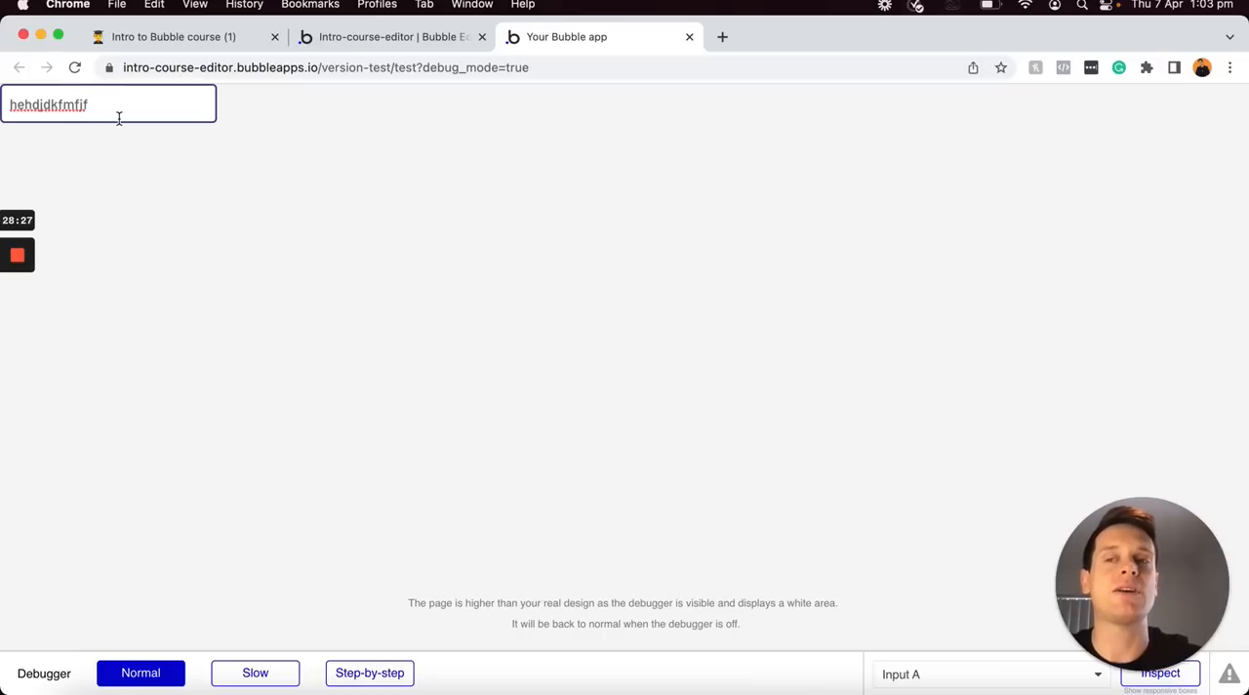
# Return to the Bubble editor and set the input's placeholder to "Email..."
pyautogui.click(354, 41)
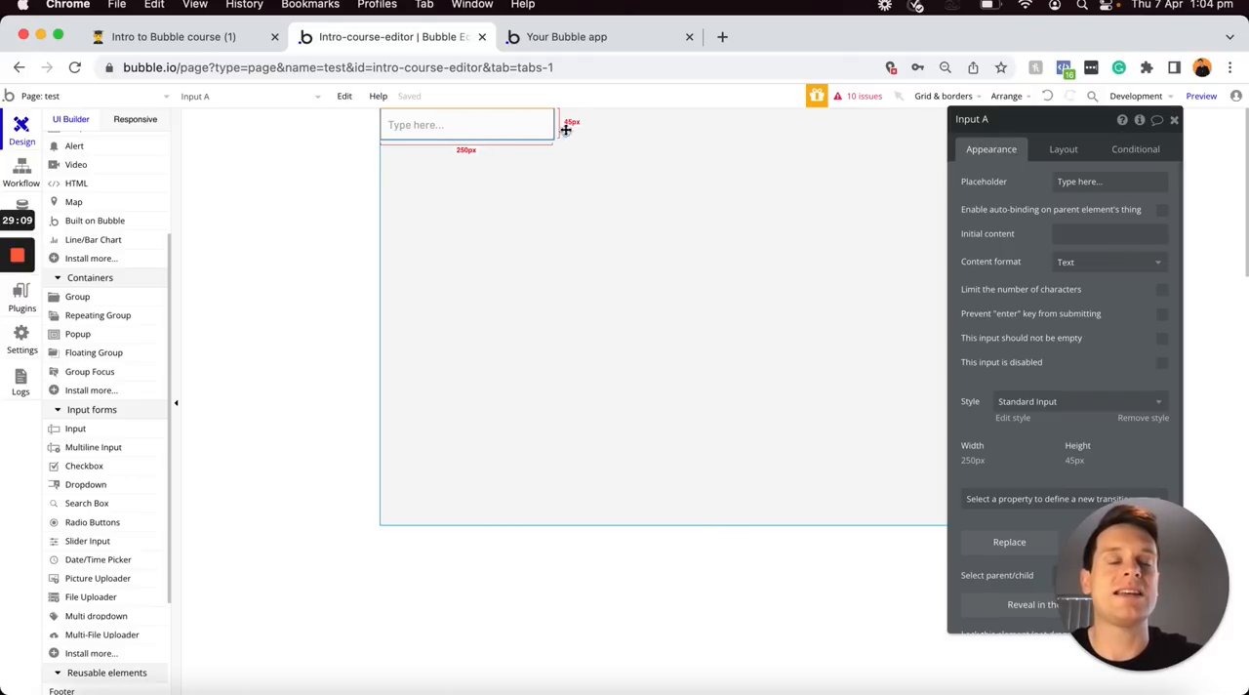
pyautogui.tripleClick(1097, 184)
pyautogui.write('Email...')
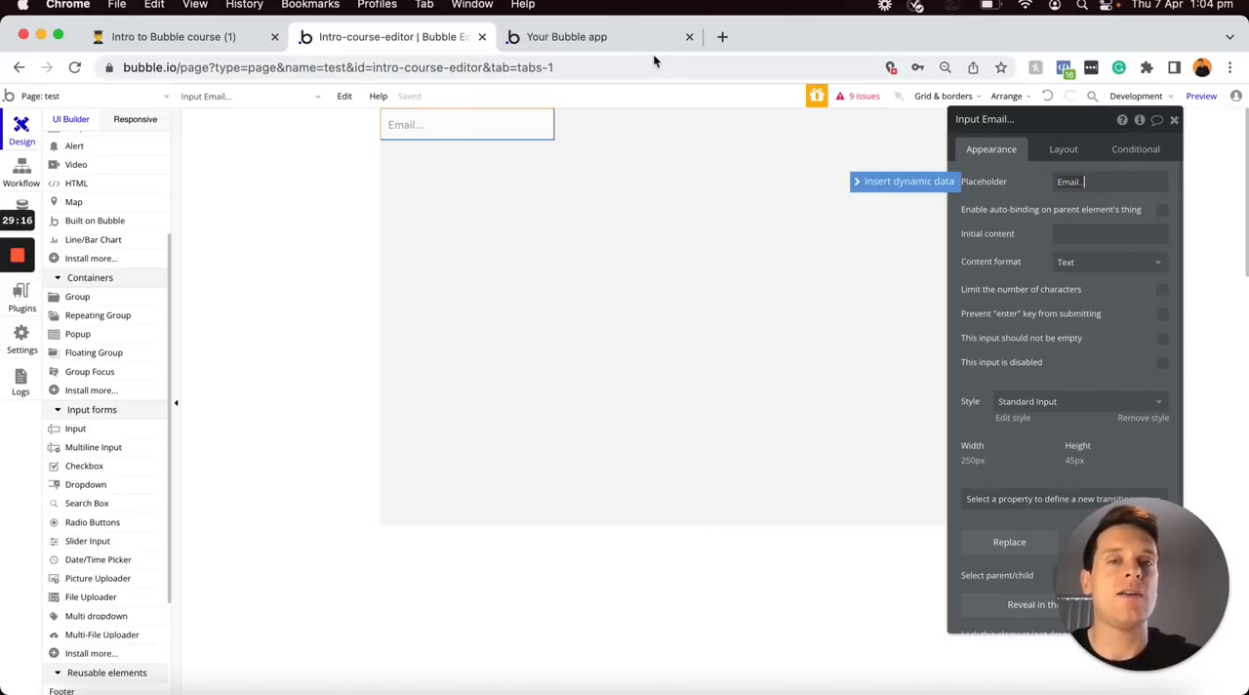
# Preview the test page again and try the email input with the sample text "hfhfjfkfk"
pyautogui.click(1201, 96)
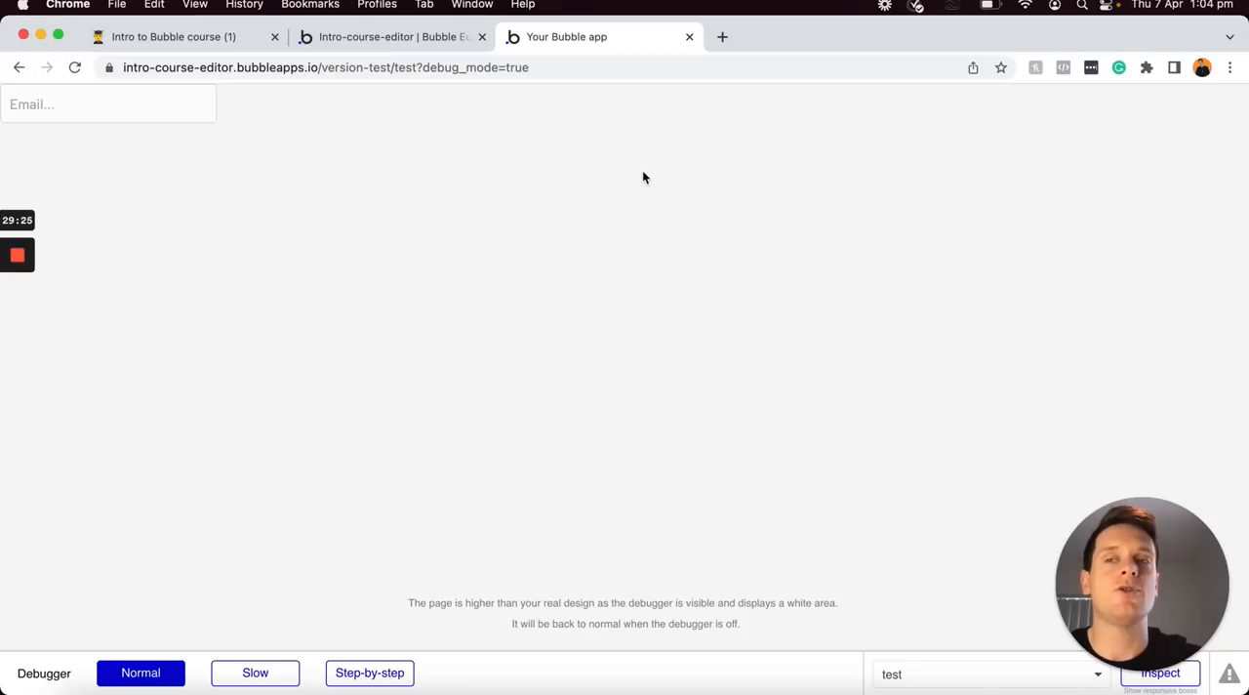
pyautogui.click(48, 107)
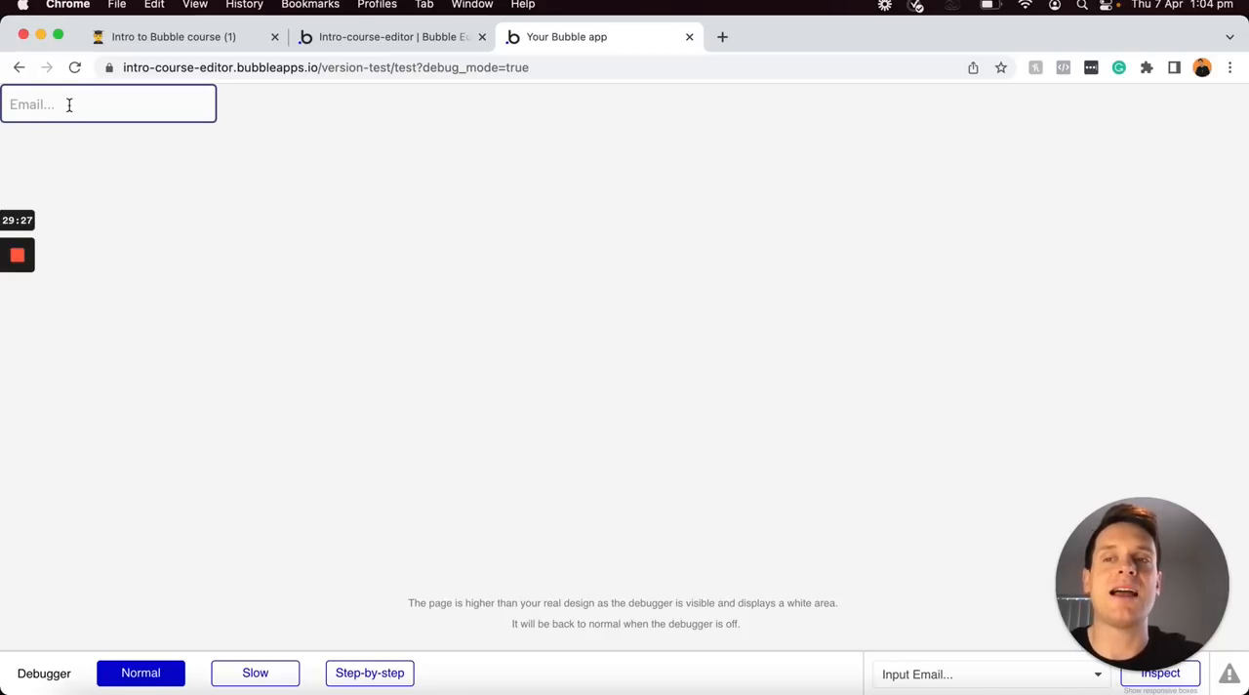
pyautogui.write('hfhfjfkfk')
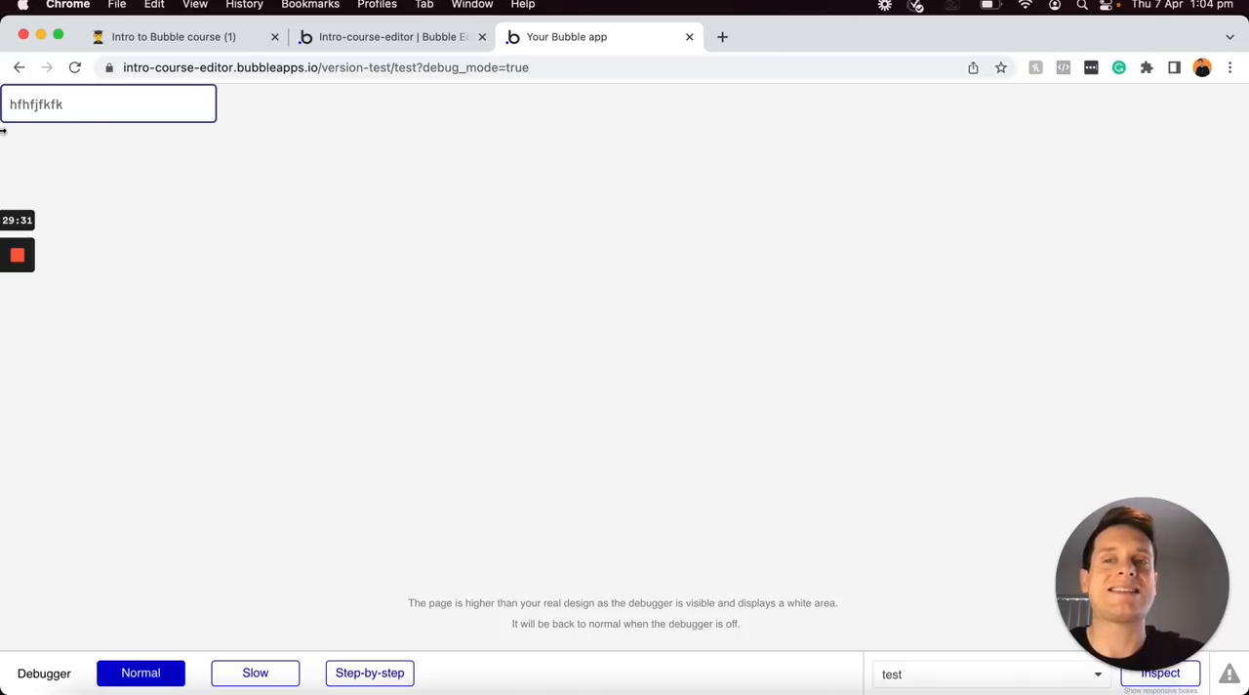
pyautogui.click(106, 124)
pyautogui.click(371, 36)
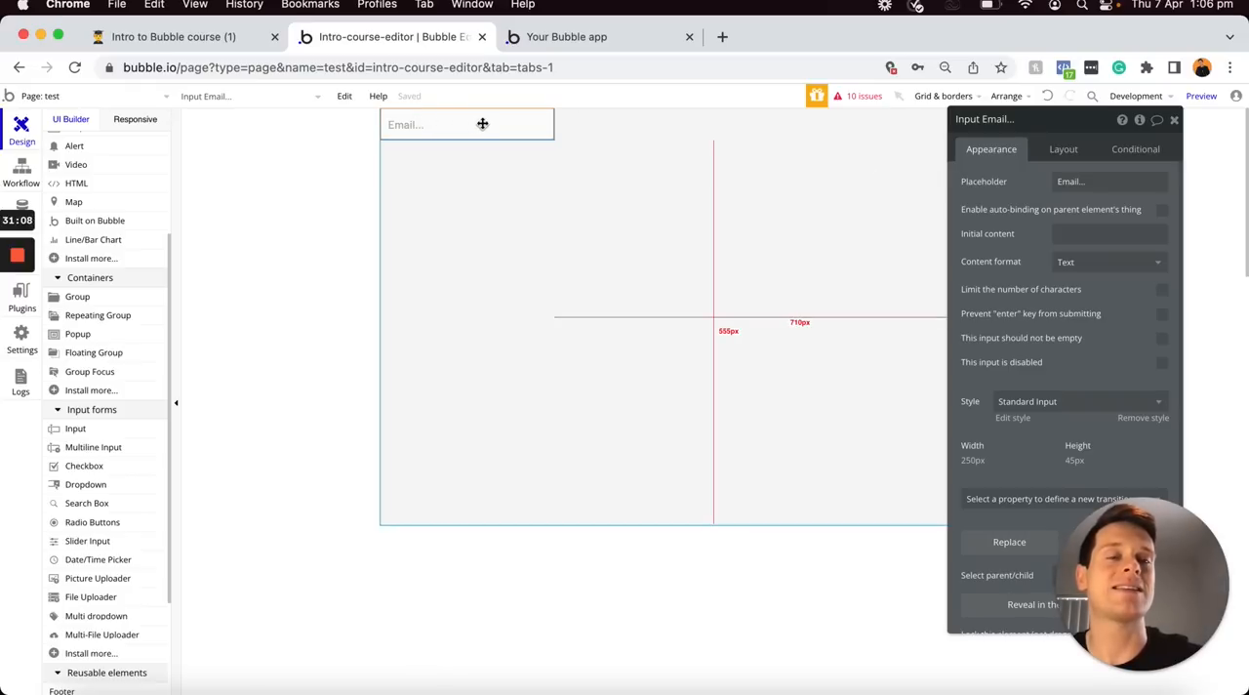
pyautogui.click(1071, 235)
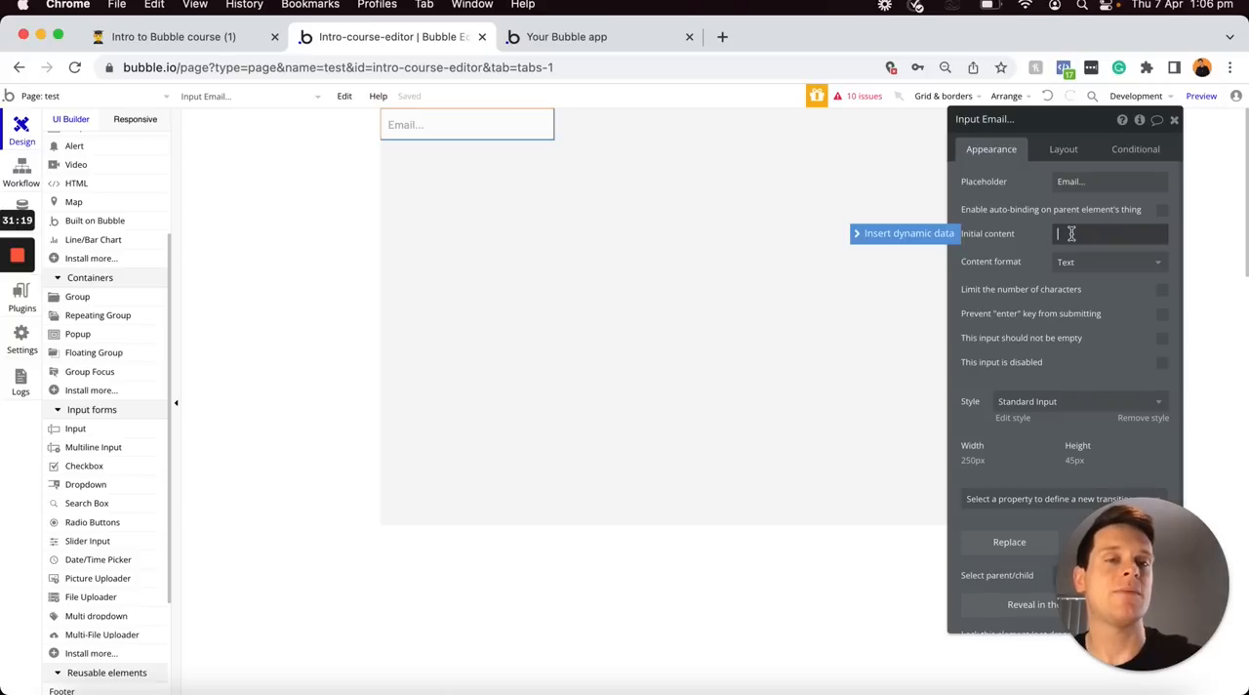
pyautogui.click(932, 236)
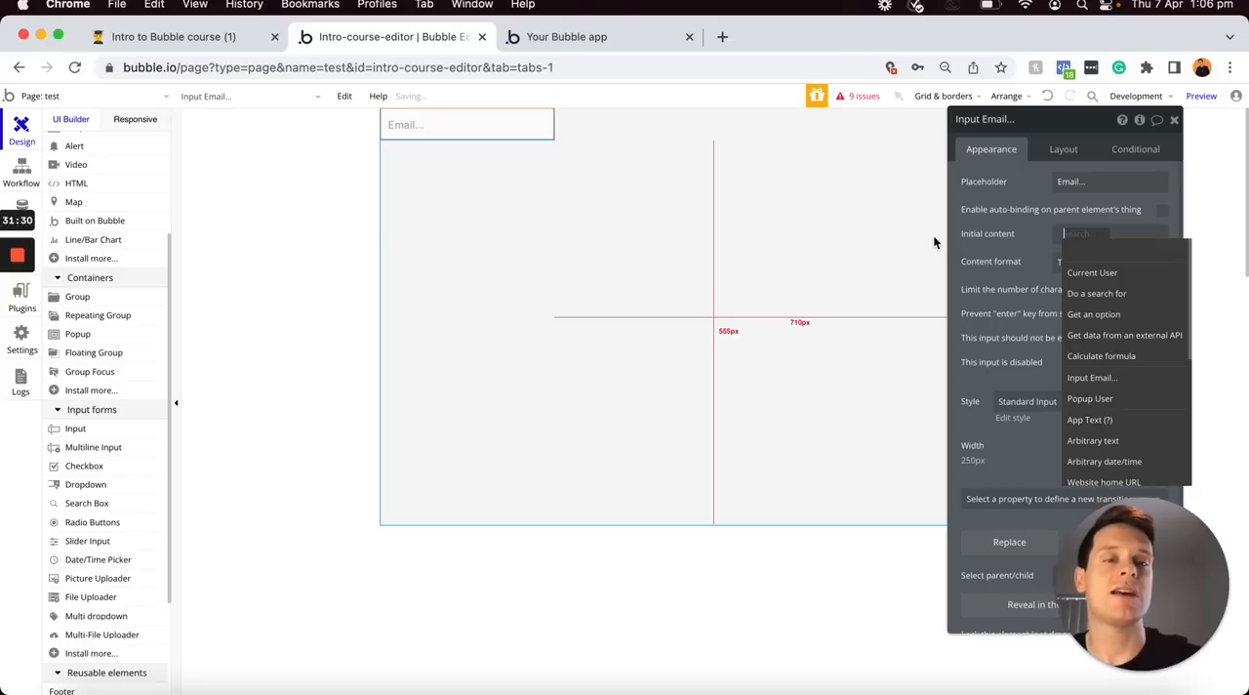
pyautogui.click(1104, 277)
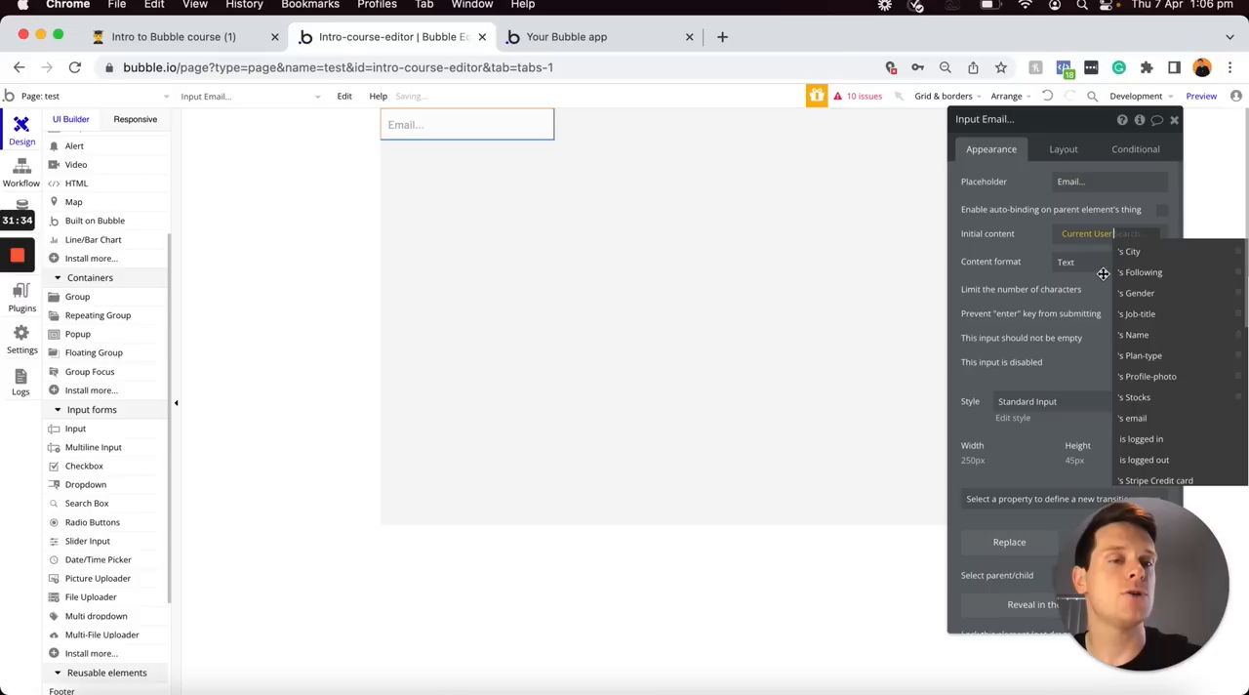
pyautogui.click(1147, 421)
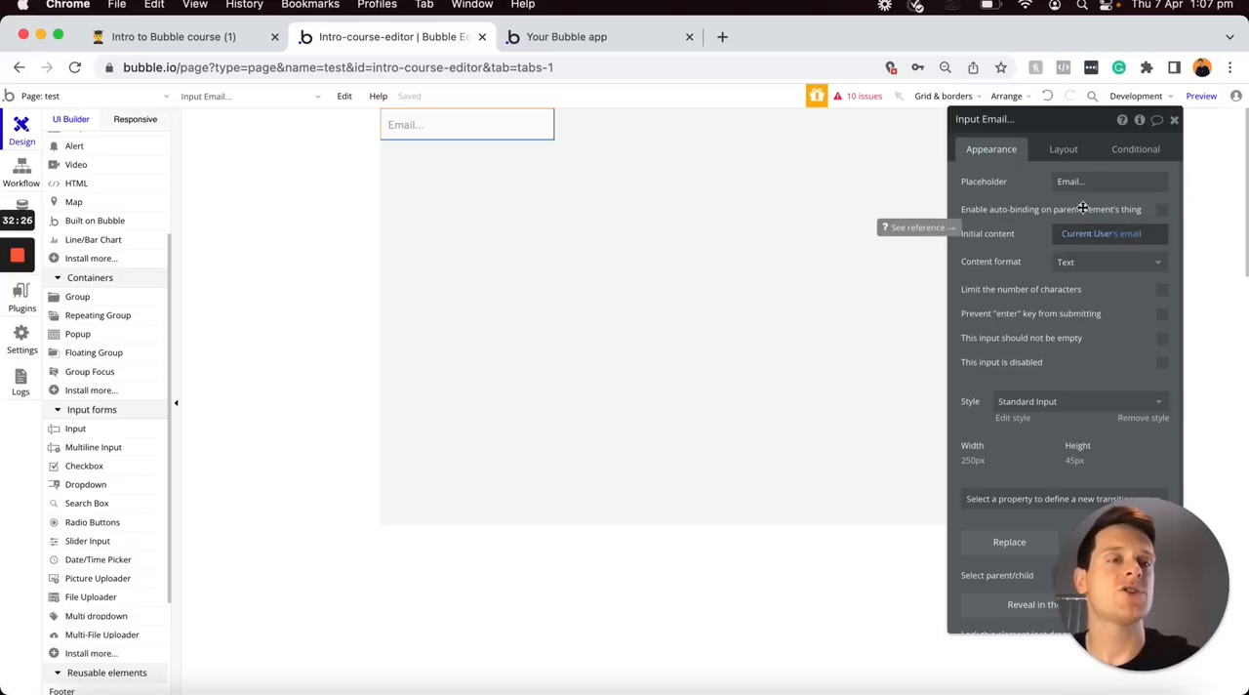
# Preview the page and edit the prefilled email address, replacing the digit before the @ sign with 2
pyautogui.moveTo(1198, 104)
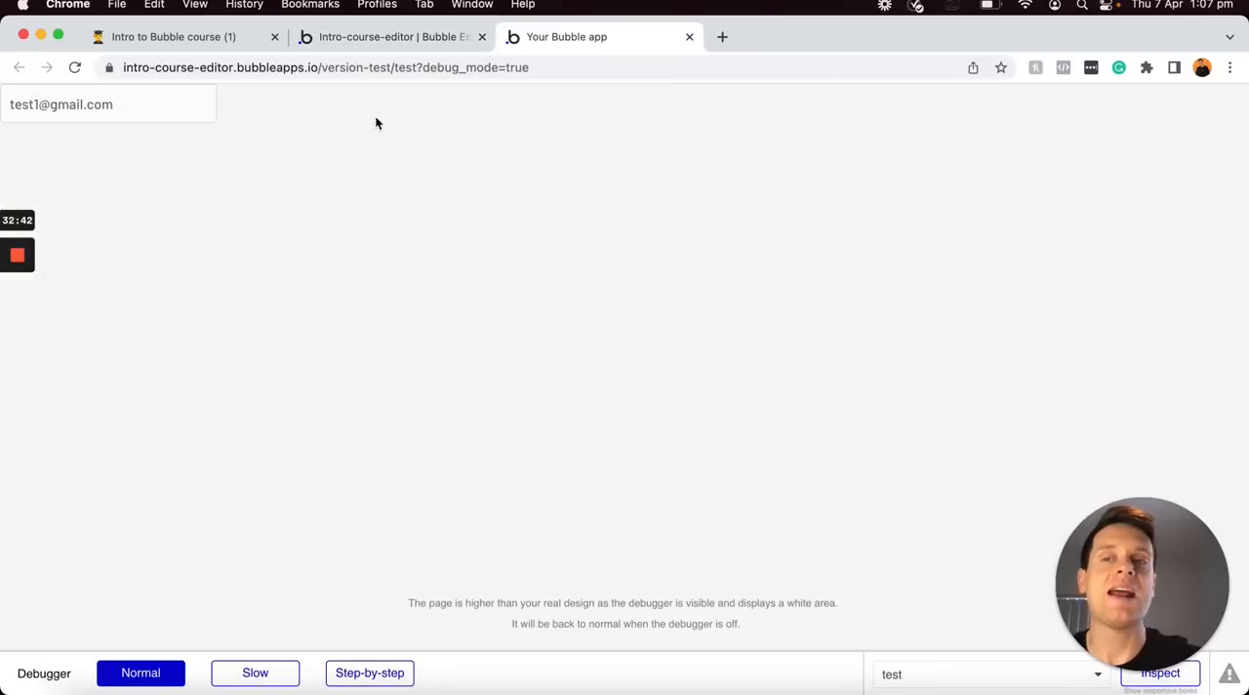
pyautogui.click(27, 121)
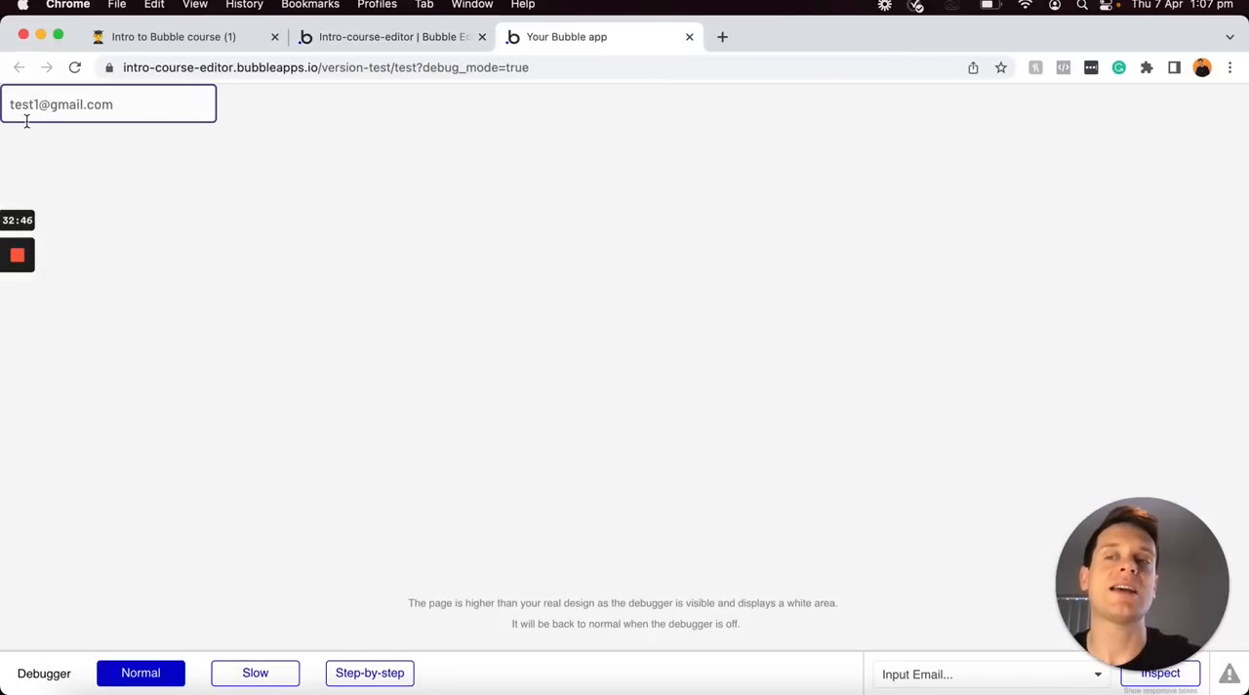
pyautogui.click(114, 156)
pyautogui.click(107, 106)
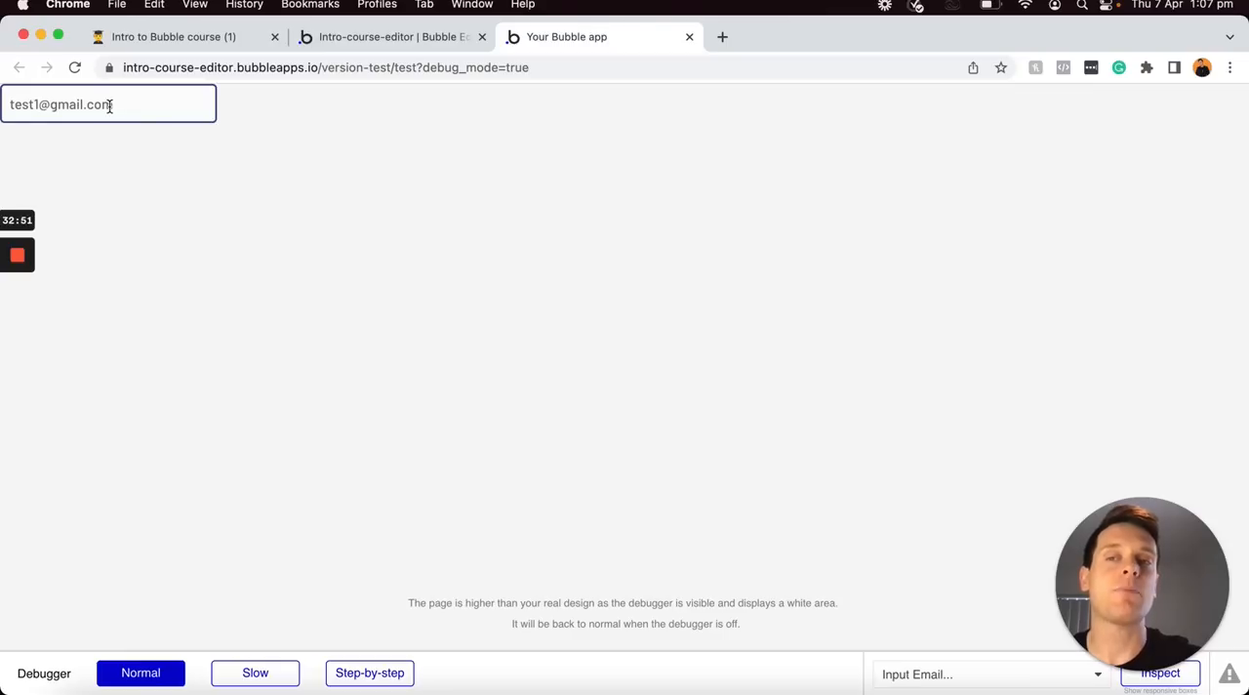
pyautogui.click(72, 102)
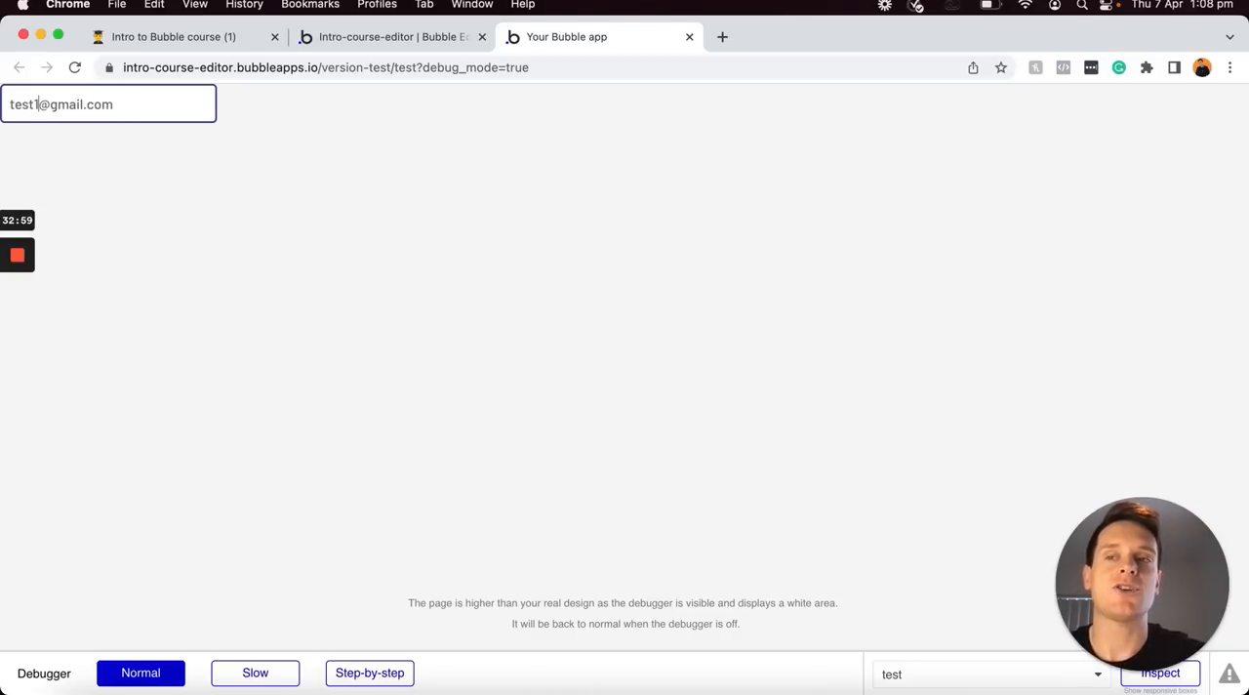
pyautogui.press('BackSpace')
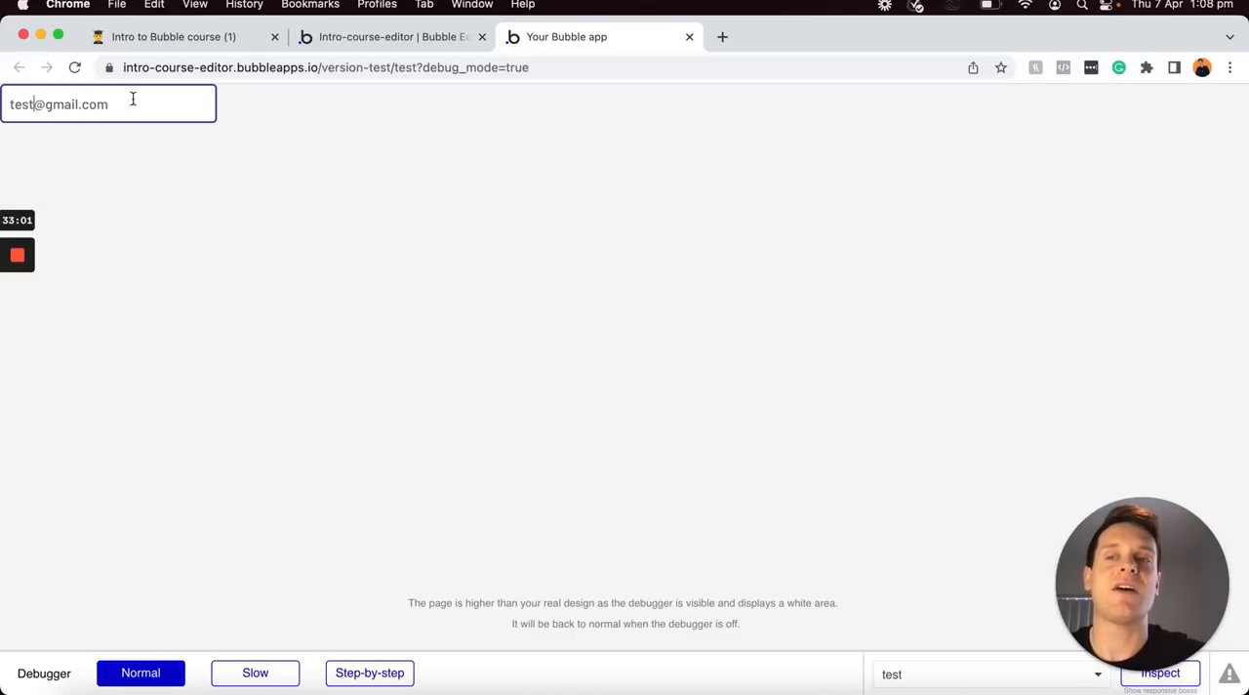
pyautogui.write('2')
pyautogui.click(167, 166)
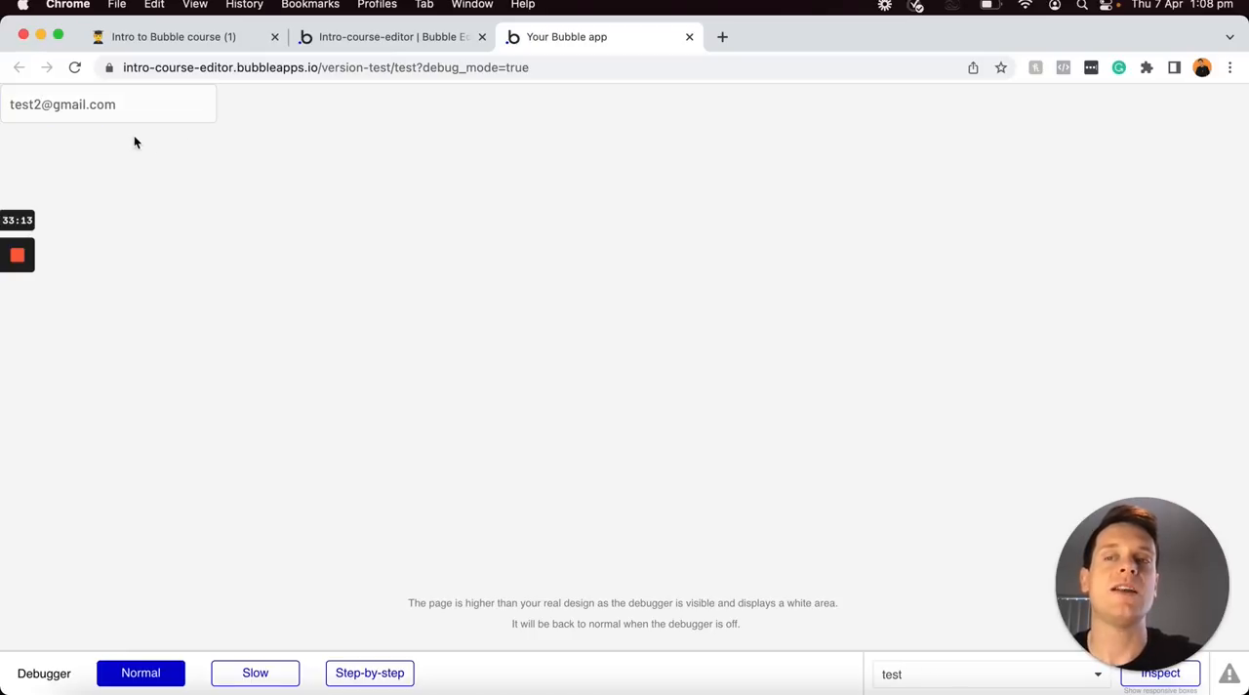
pyautogui.click(98, 104)
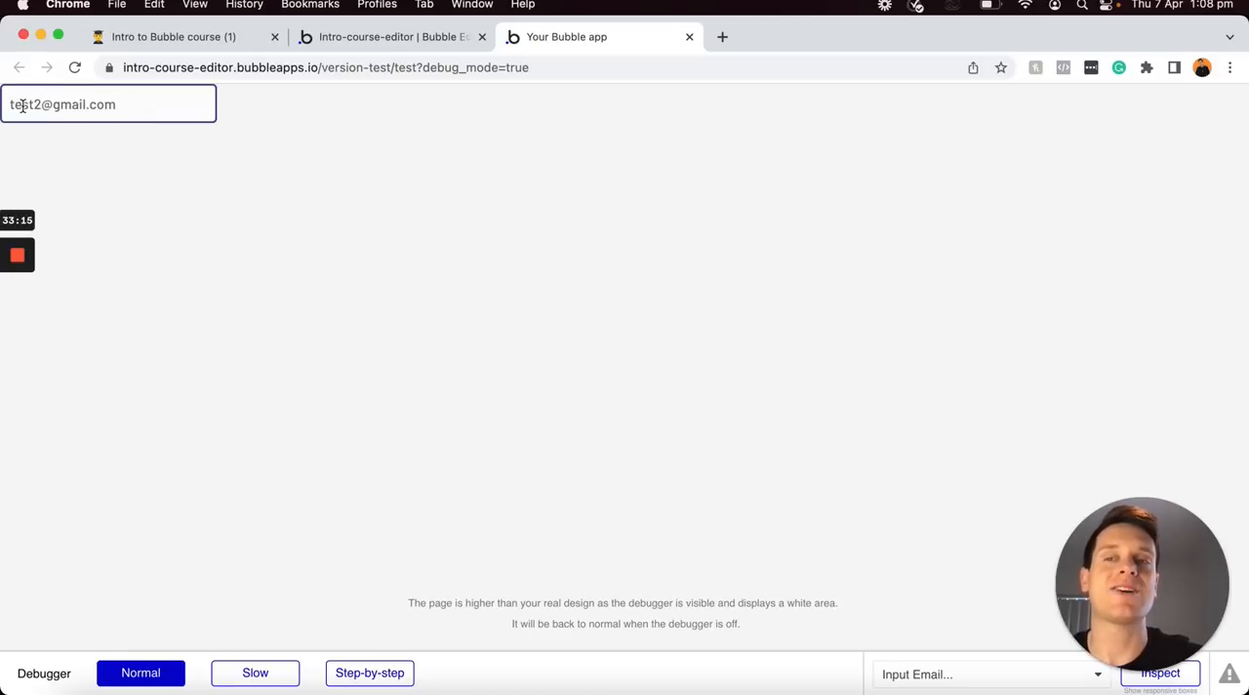
pyautogui.click(232, 127)
pyautogui.click(159, 104)
pyautogui.click(231, 156)
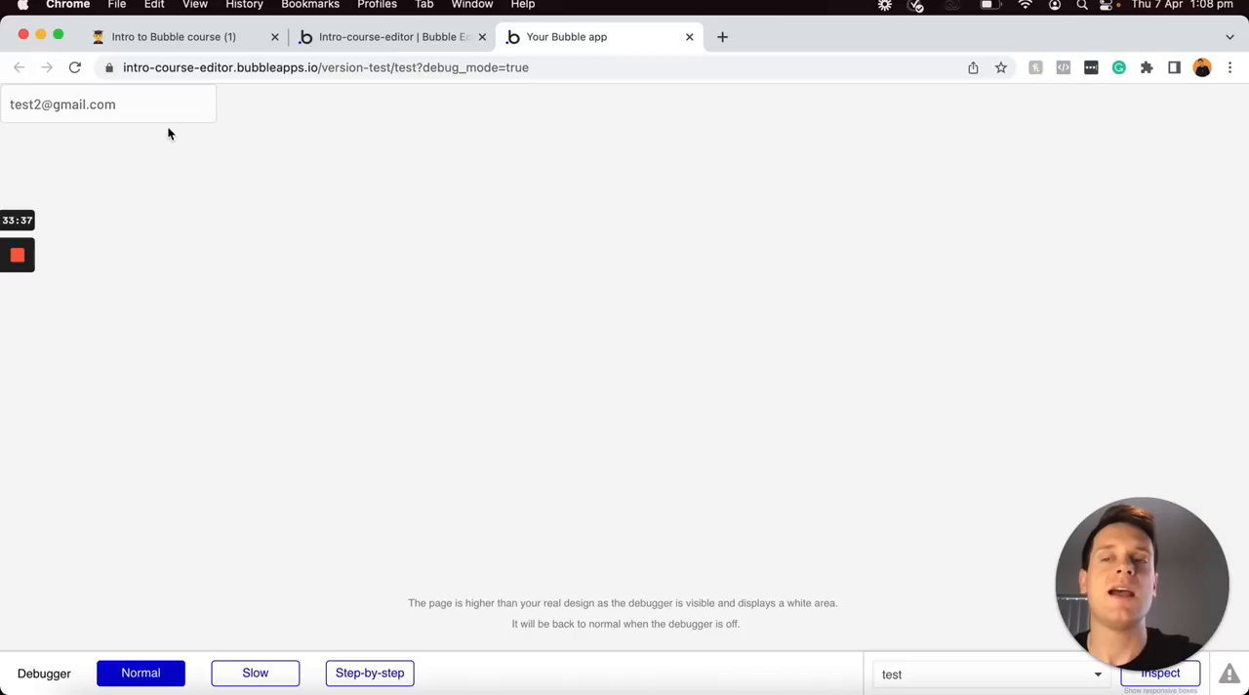
# Return to the editor, set the email input's content format to Email and review the other available formats
pyautogui.click(400, 39)
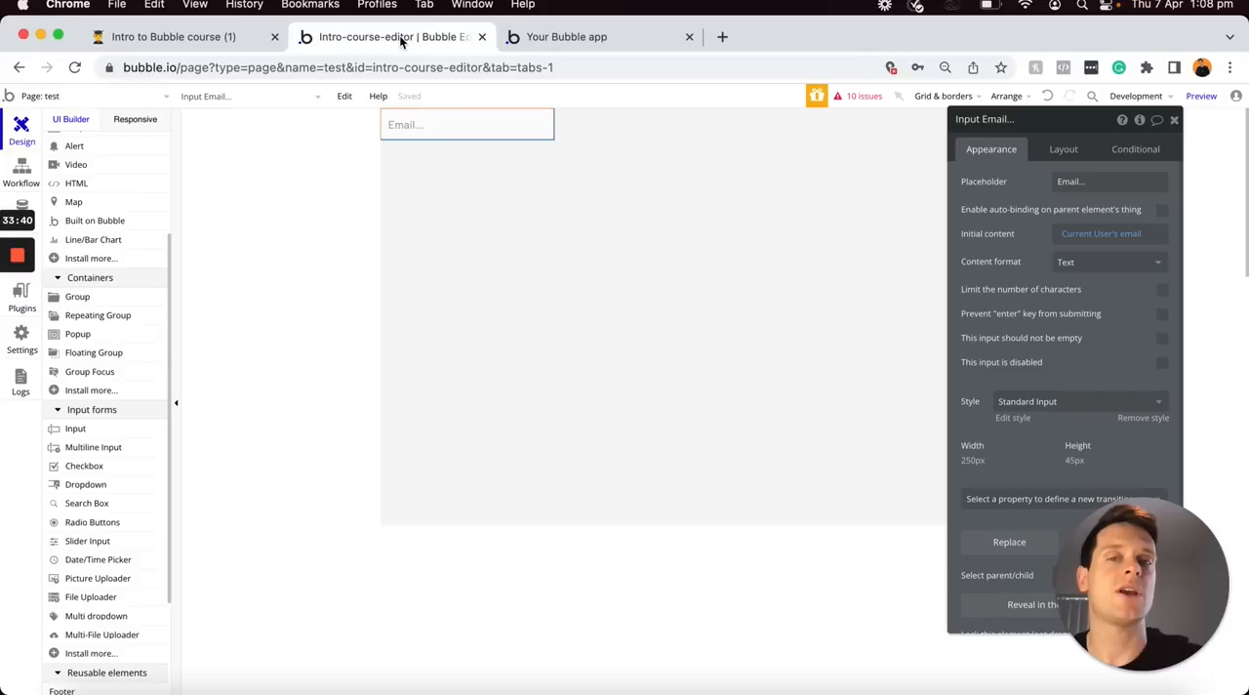
pyautogui.click(1073, 269)
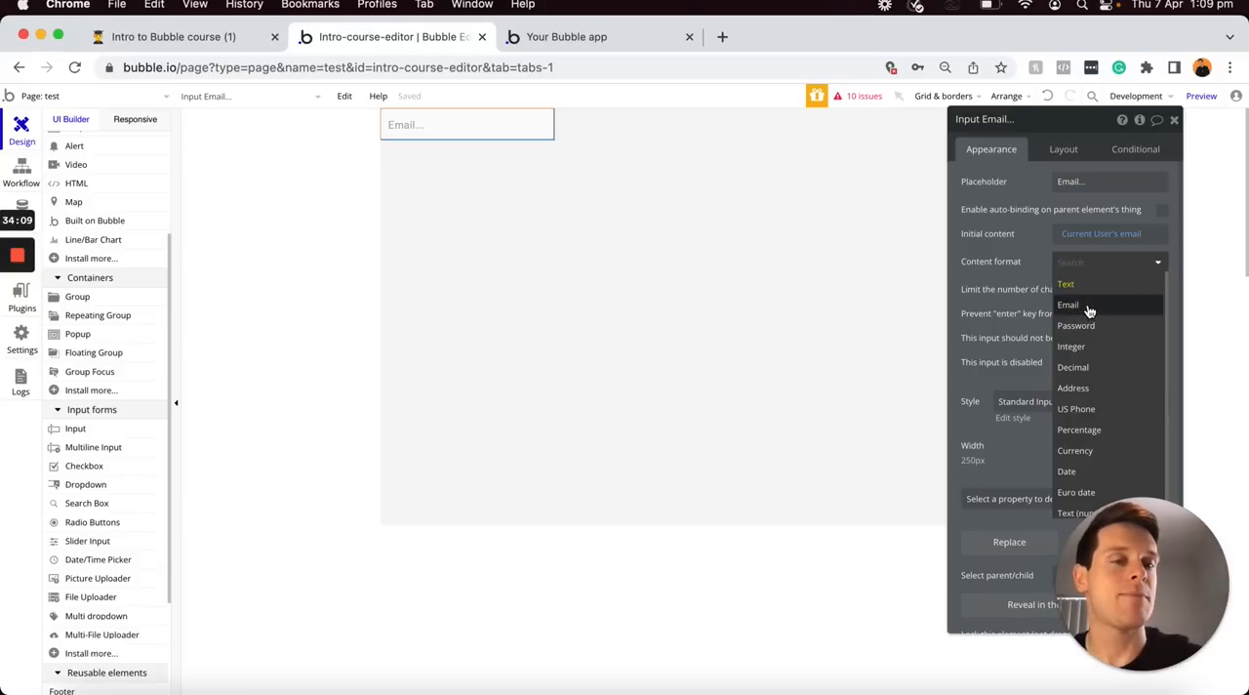
pyautogui.click(1085, 308)
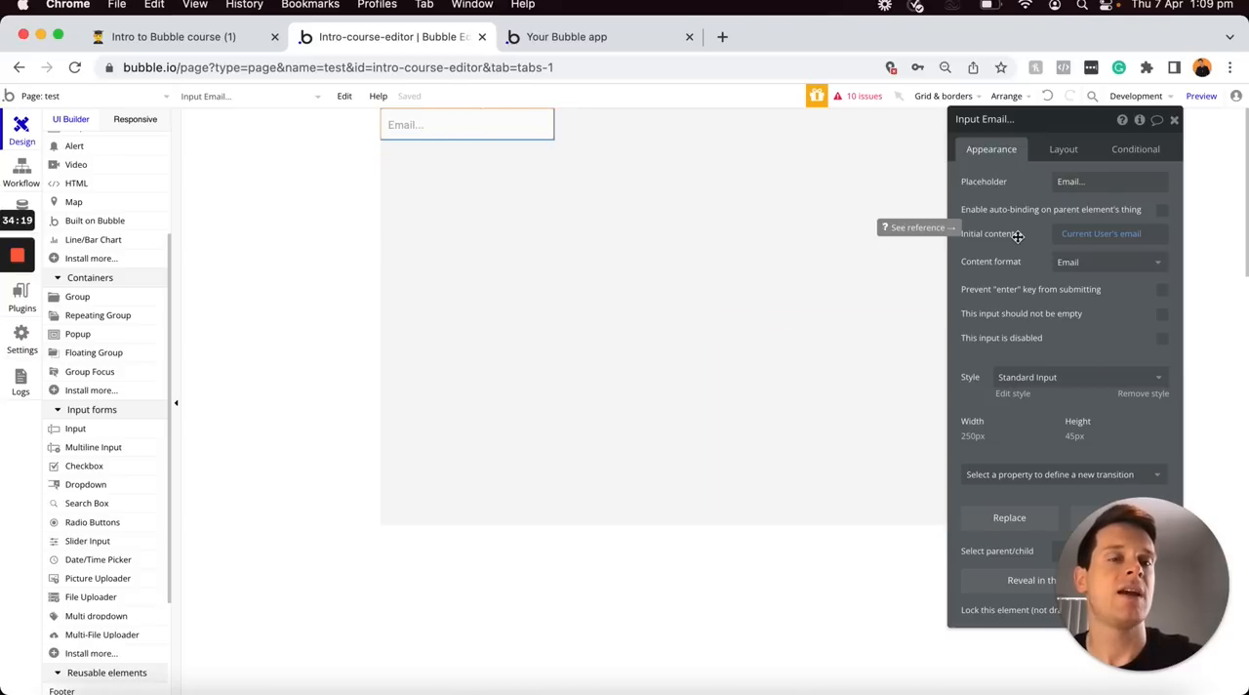
pyautogui.click(1064, 262)
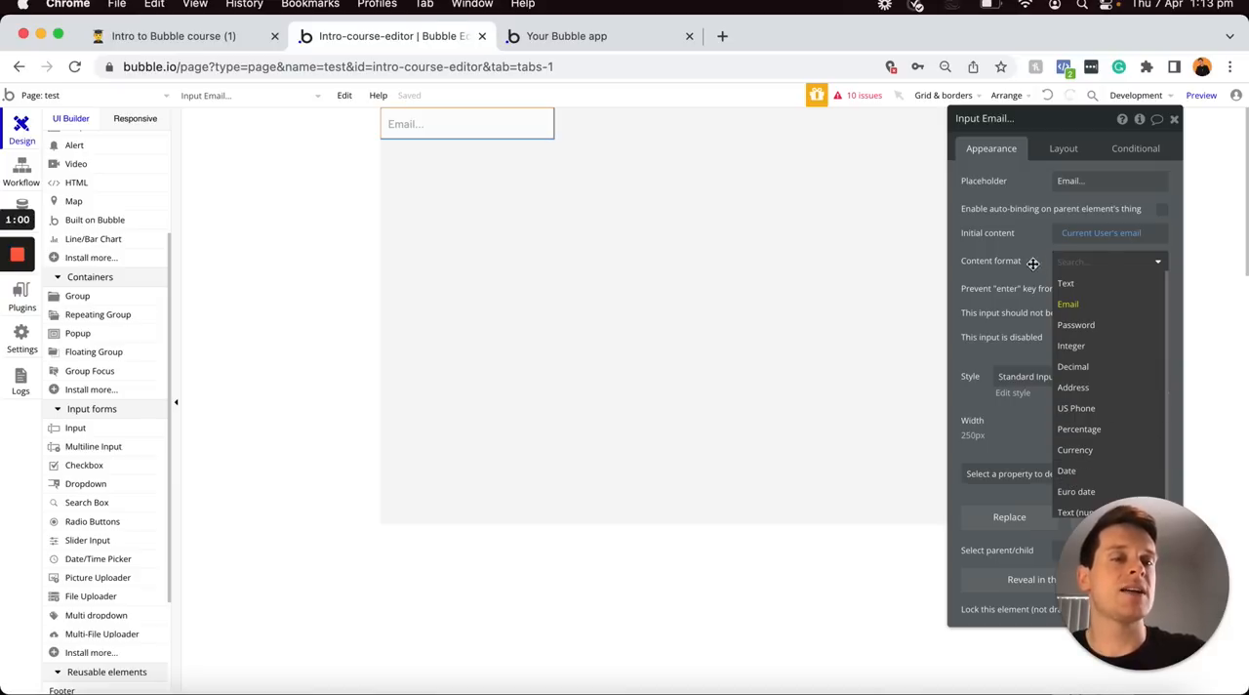
pyautogui.click(1029, 251)
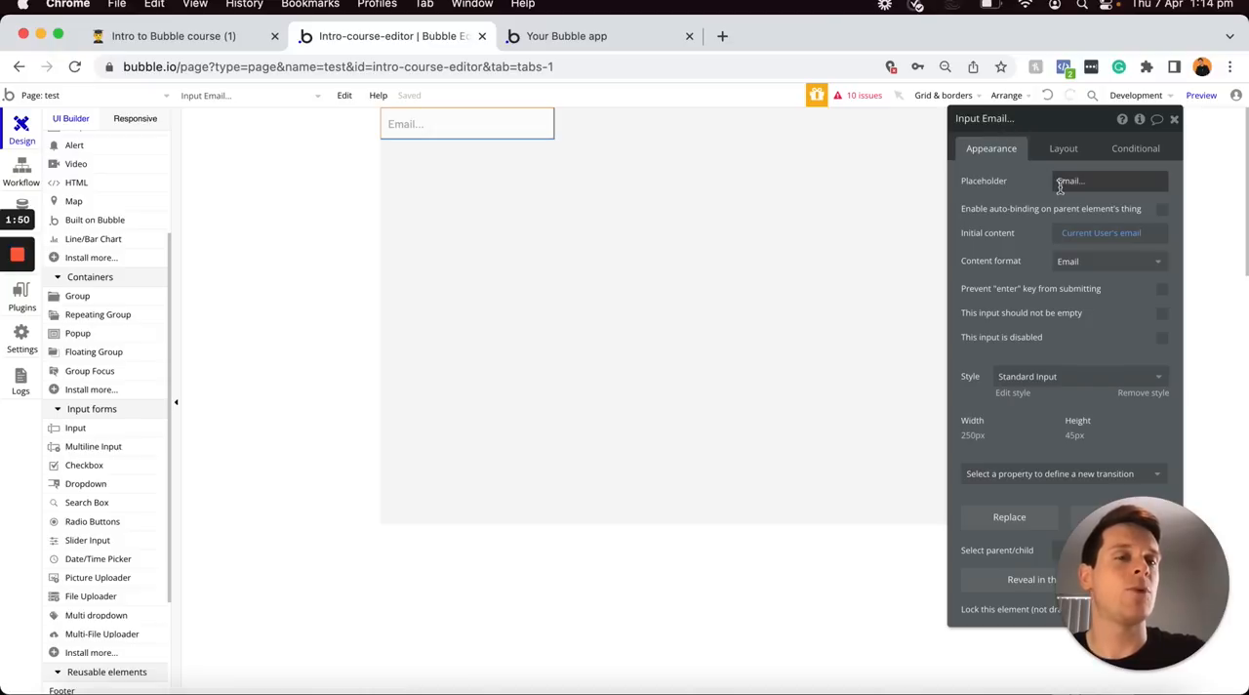
# Rename the email input element as "Input - Email"
pyautogui.click(988, 125)
pyautogui.click(1044, 110)
pyautogui.press('BackSpace')
pyautogui.press('BackSpace')
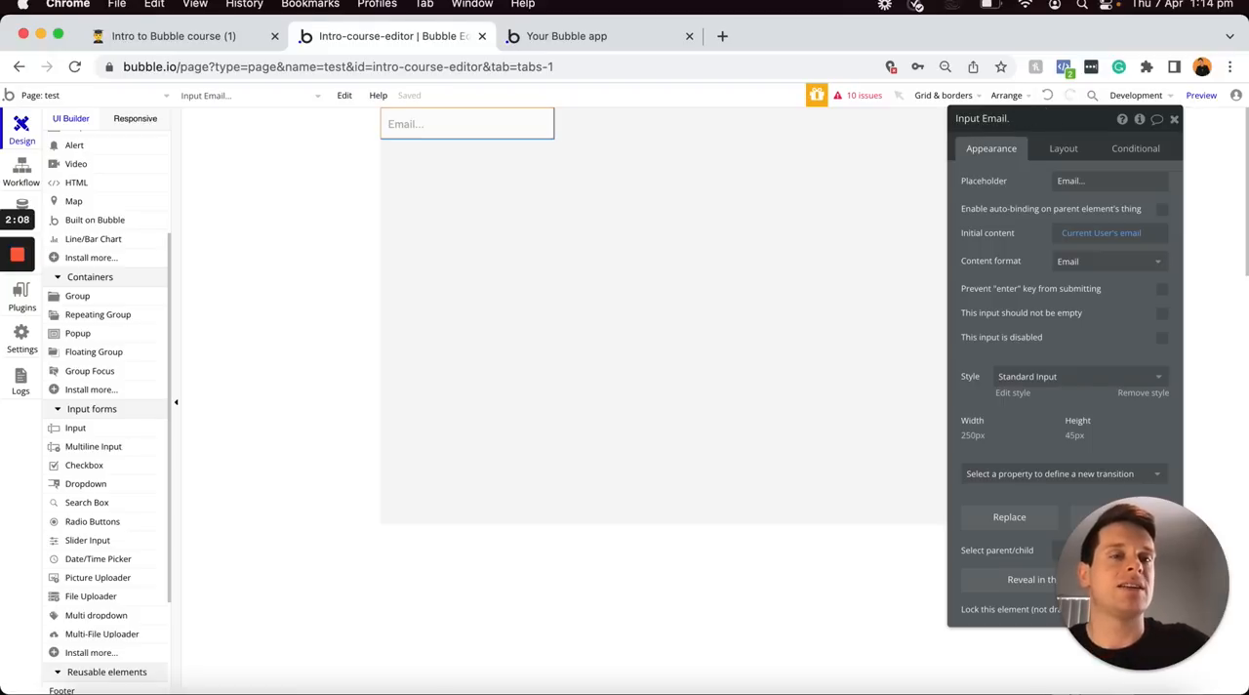
pyautogui.press('BackSpace')
pyautogui.press('BackSpace')
pyautogui.press('BackSpace')
pyautogui.write('-')
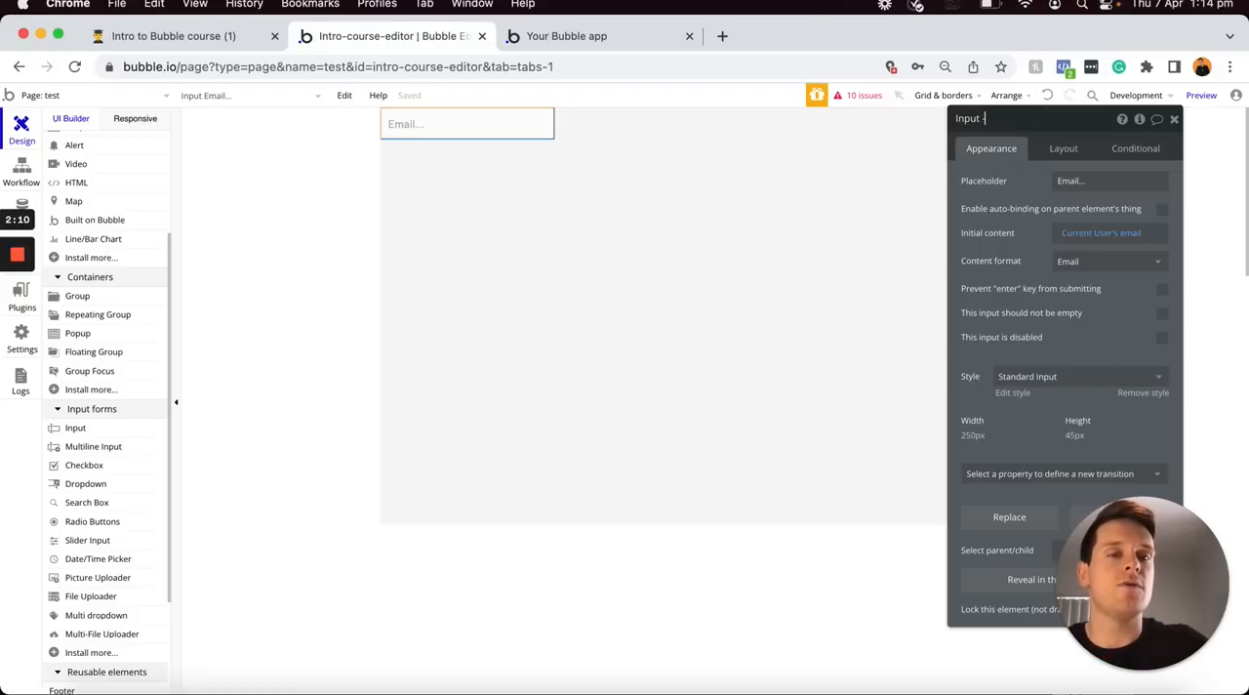
pyautogui.write(' Email')
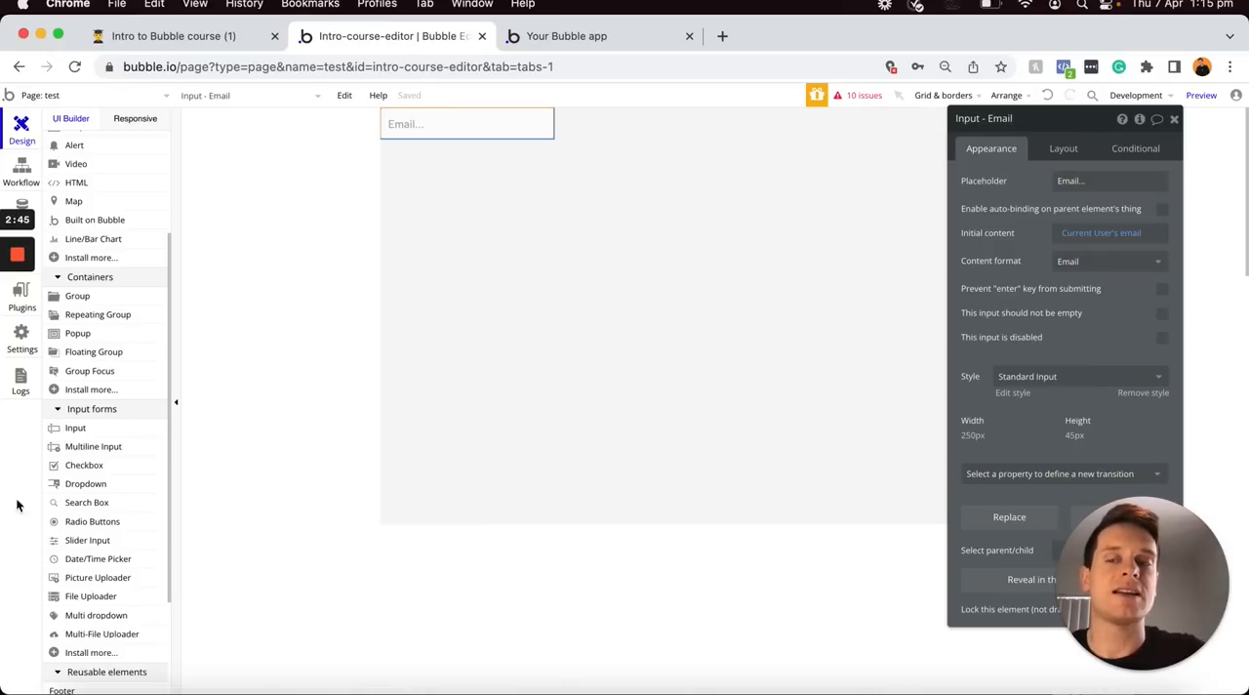
# Place a Picture Uploader element on the test page below the email input
pyautogui.scroll(-2, 92, 439)
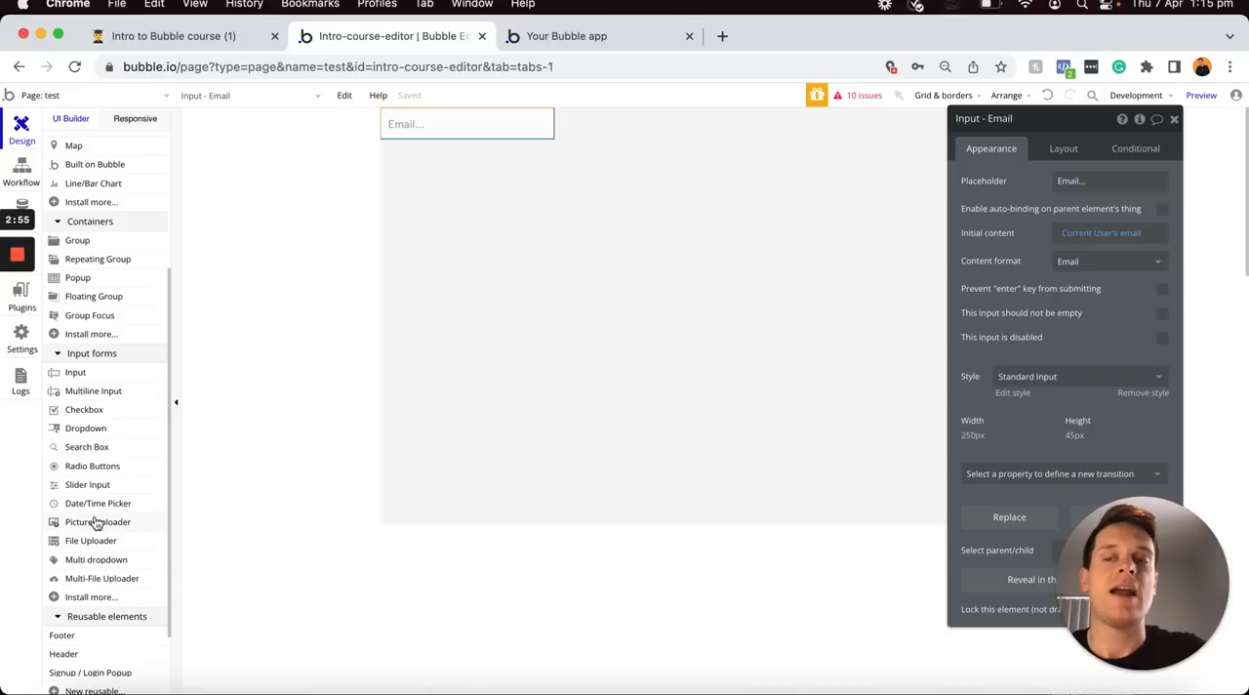
pyautogui.moveTo(106, 398)
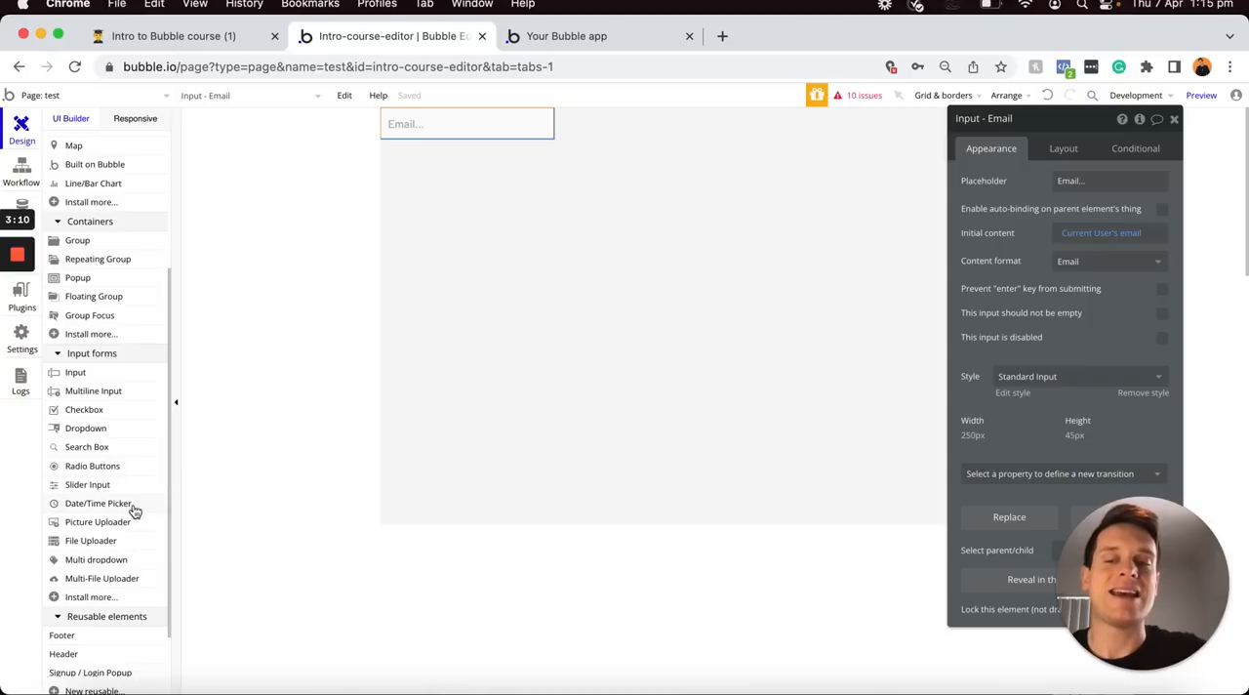
pyautogui.moveTo(116, 527); pyautogui.dragTo(478, 285)
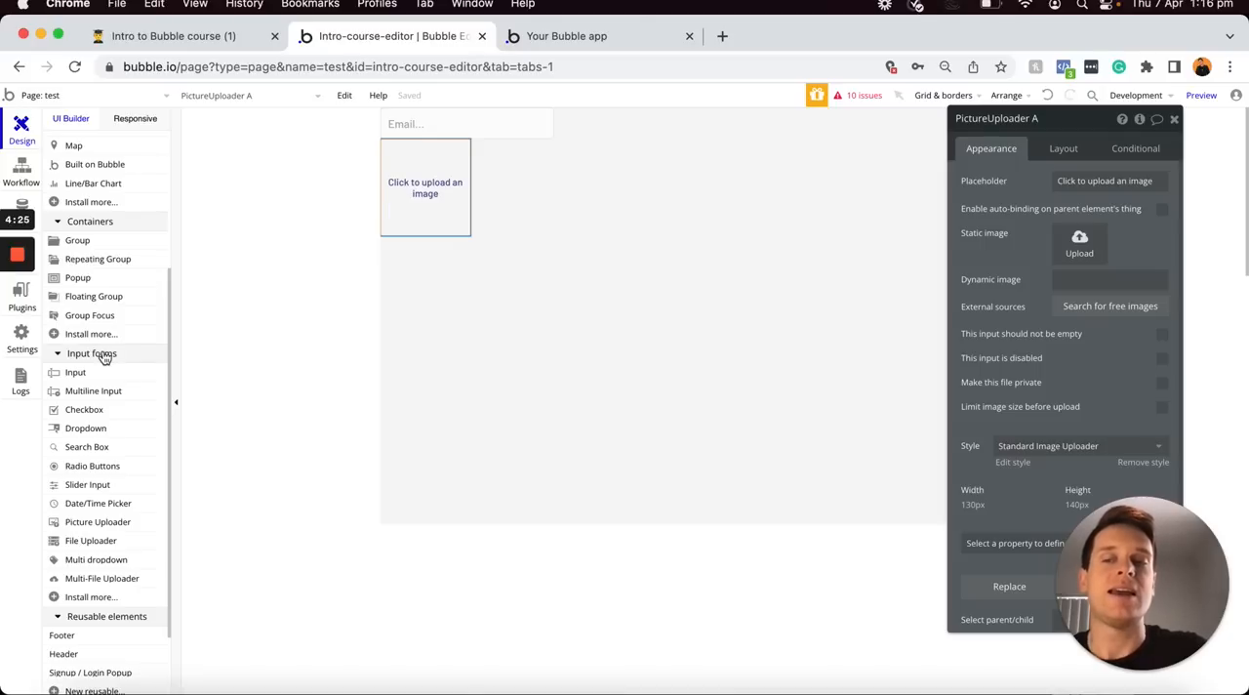
# Delete the email input and the picture uploader from the test page
pyautogui.scroll(-2, 104, 353)
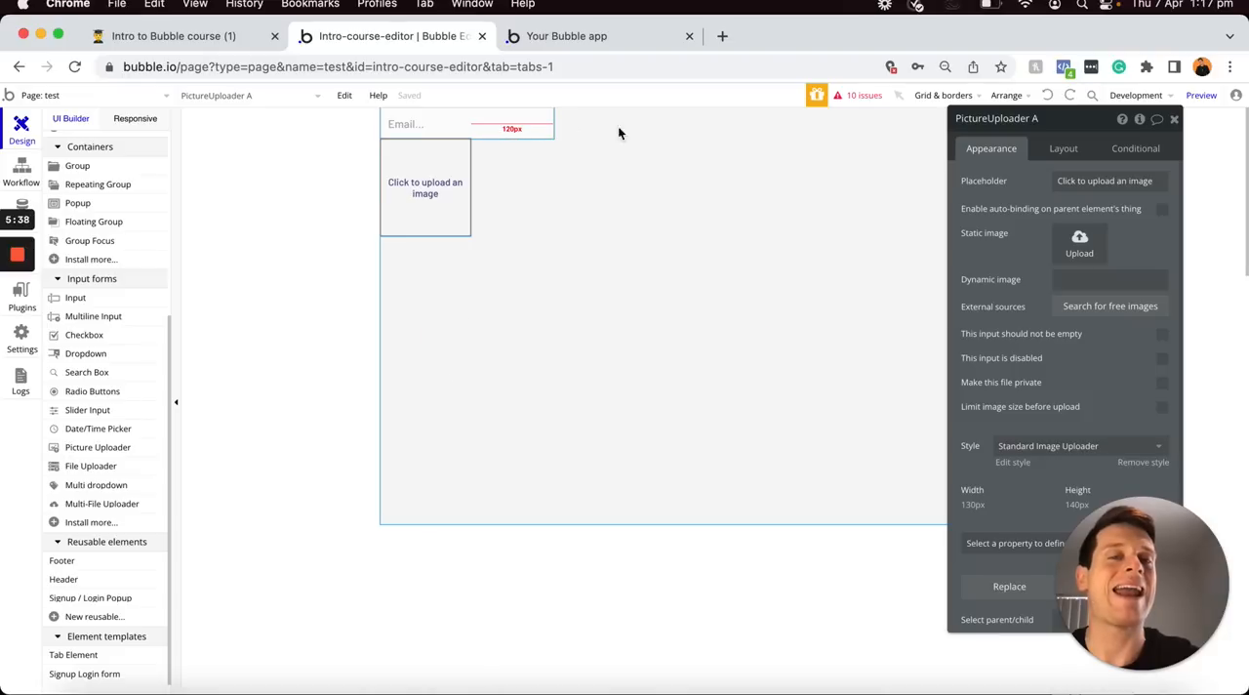
pyautogui.click(507, 128)
pyautogui.press('Delete')
pyautogui.click(444, 146)
pyautogui.press('Delete')
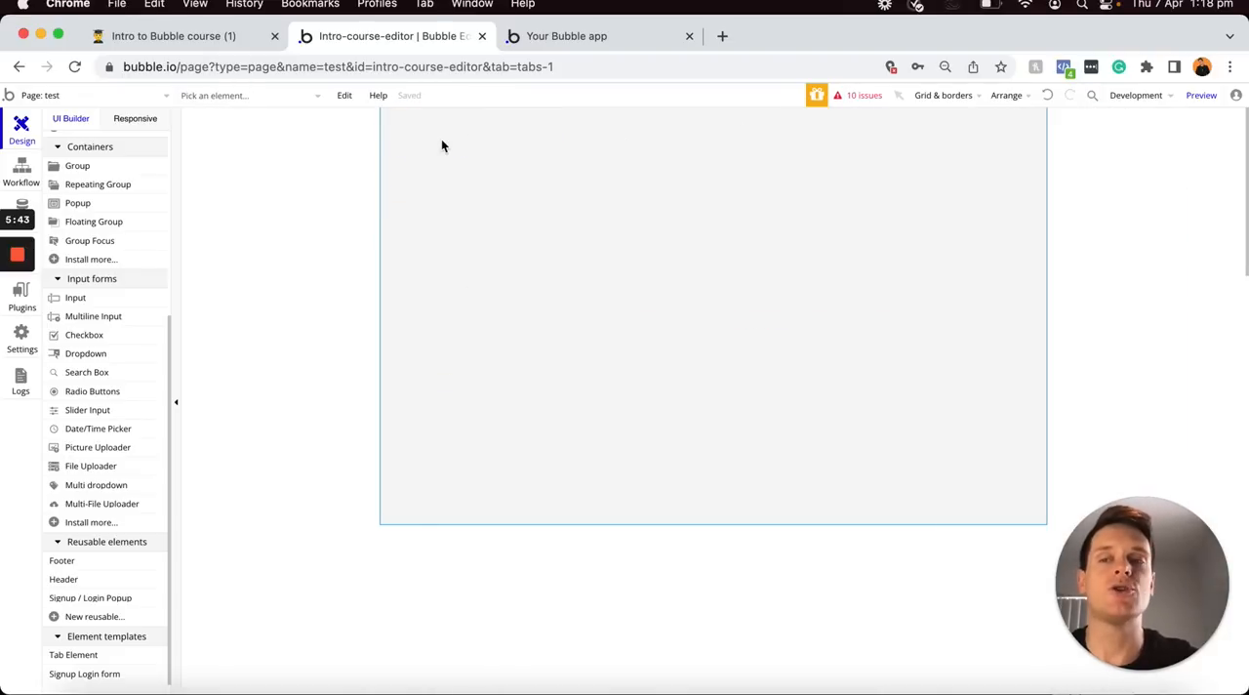
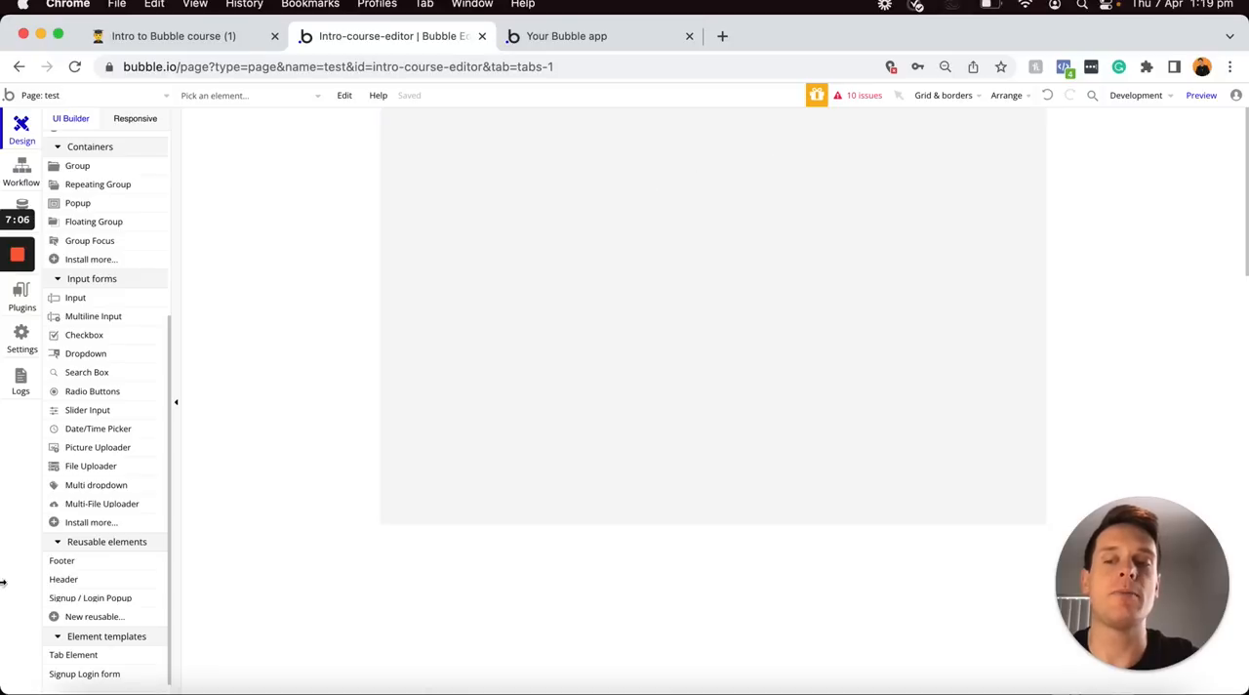
# Place the reusable Header element at the top of the test page
pyautogui.moveTo(84, 581)
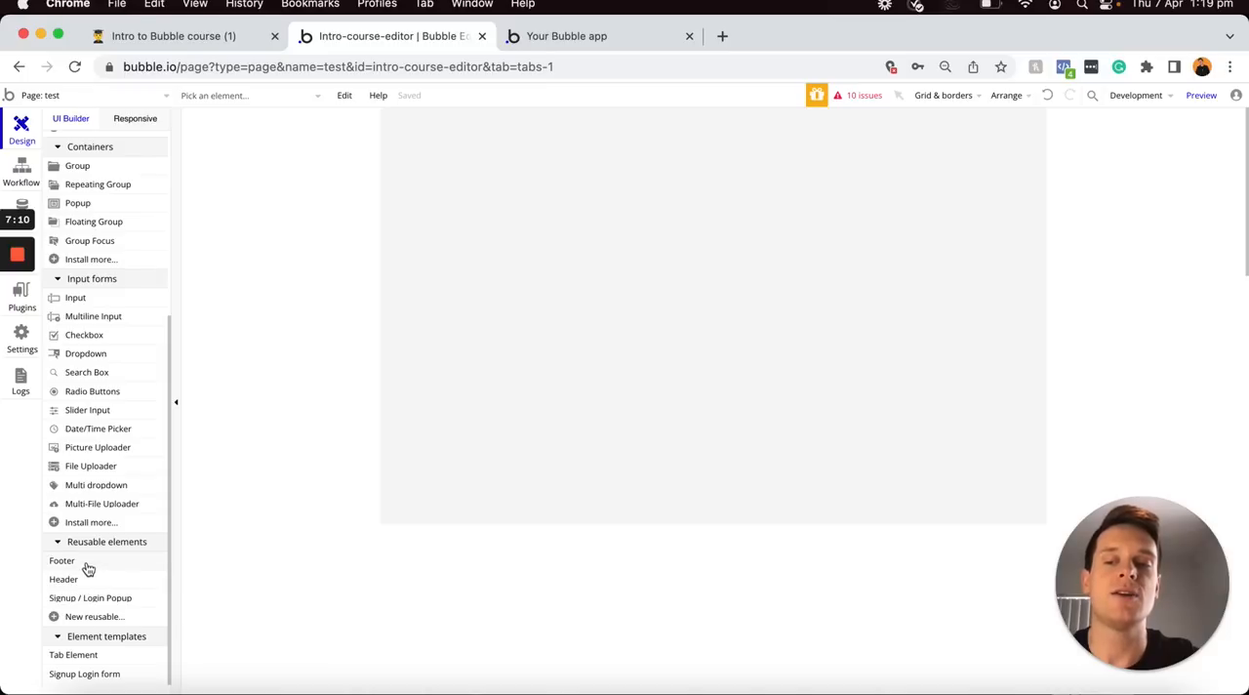
pyautogui.click(64, 580)
pyautogui.click(582, 174)
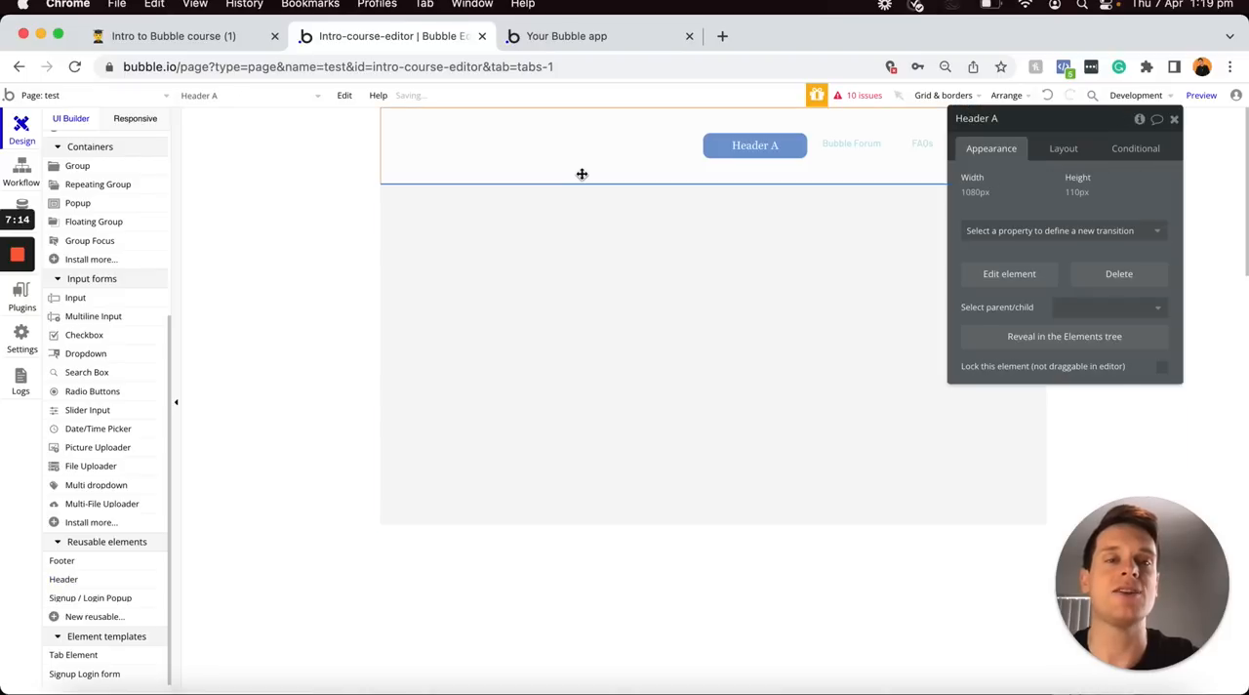
pyautogui.moveTo(1186, 122); pyautogui.dragTo(960, 252)
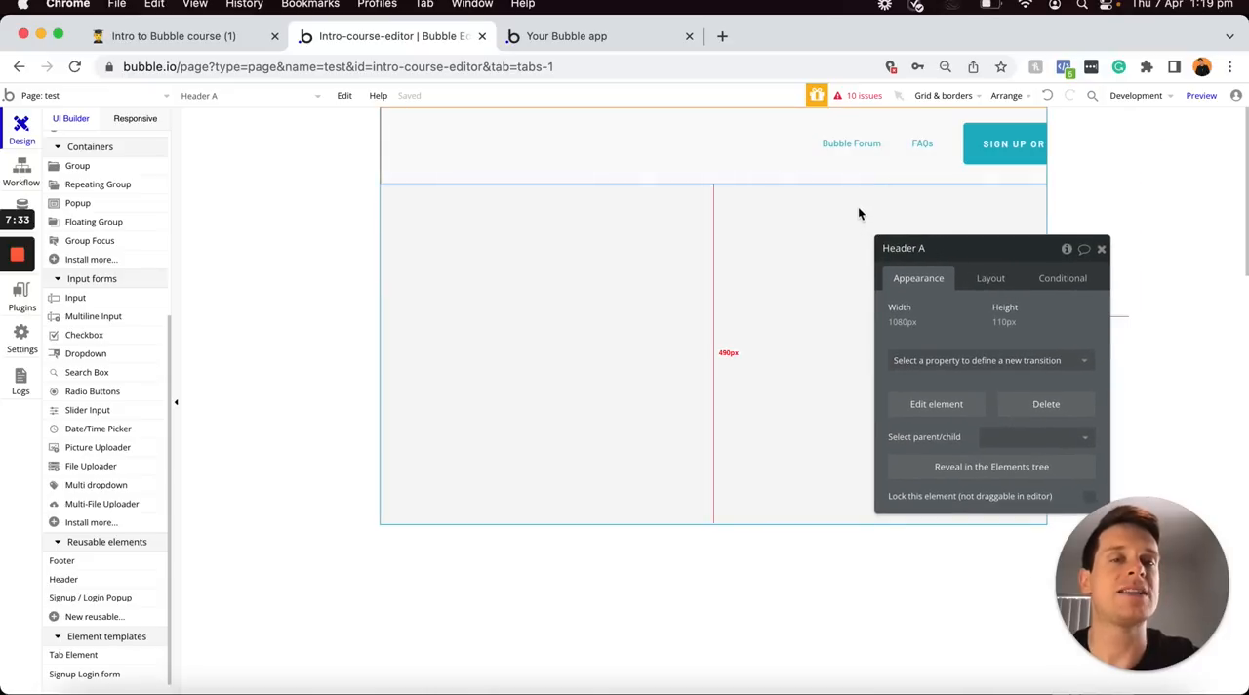
pyautogui.moveTo(767, 155)
pyautogui.mouseDown()
pyautogui.moveTo(869, 153)
pyautogui.moveTo(839, 134)
pyautogui.moveTo(739, 151)
pyautogui.moveTo(831, 146)
pyautogui.moveTo(710, 154)
pyautogui.moveTo(801, 158)
pyautogui.moveTo(757, 160)
pyautogui.moveTo(780, 153)
pyautogui.mouseUp()
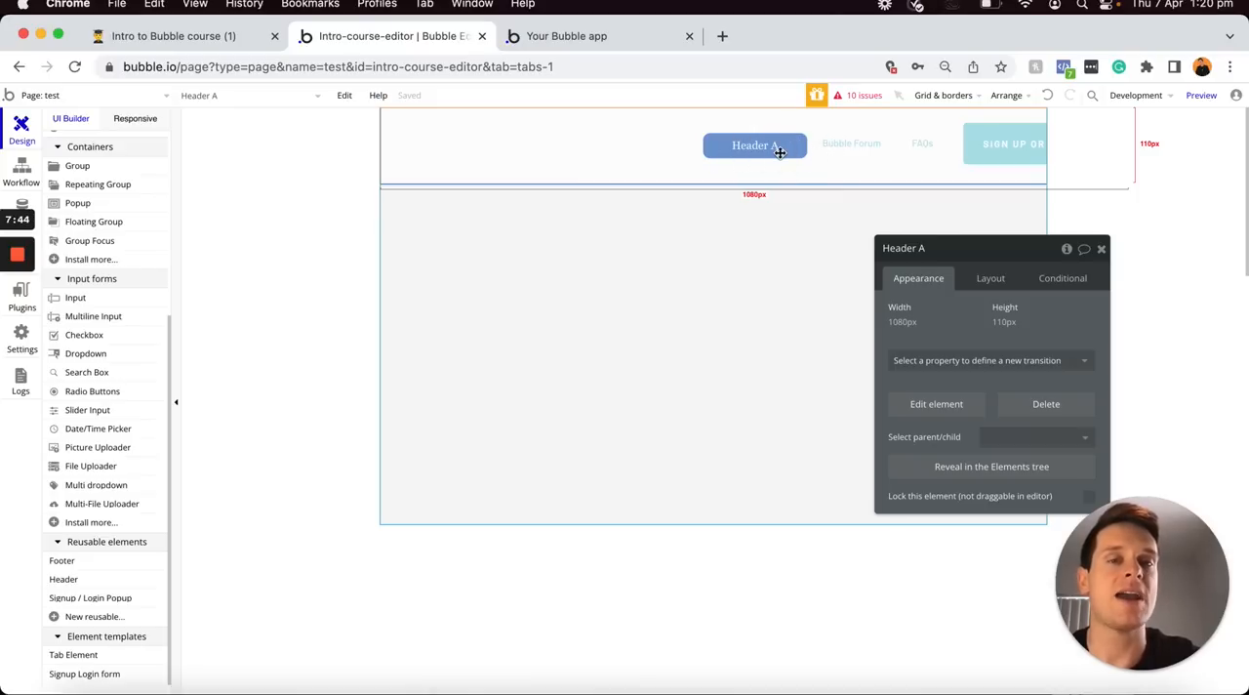
# Open the reusable Header element for editing
pyautogui.moveTo(780, 152); pyautogui.dragTo(277, 101)
pyautogui.click(165, 99)
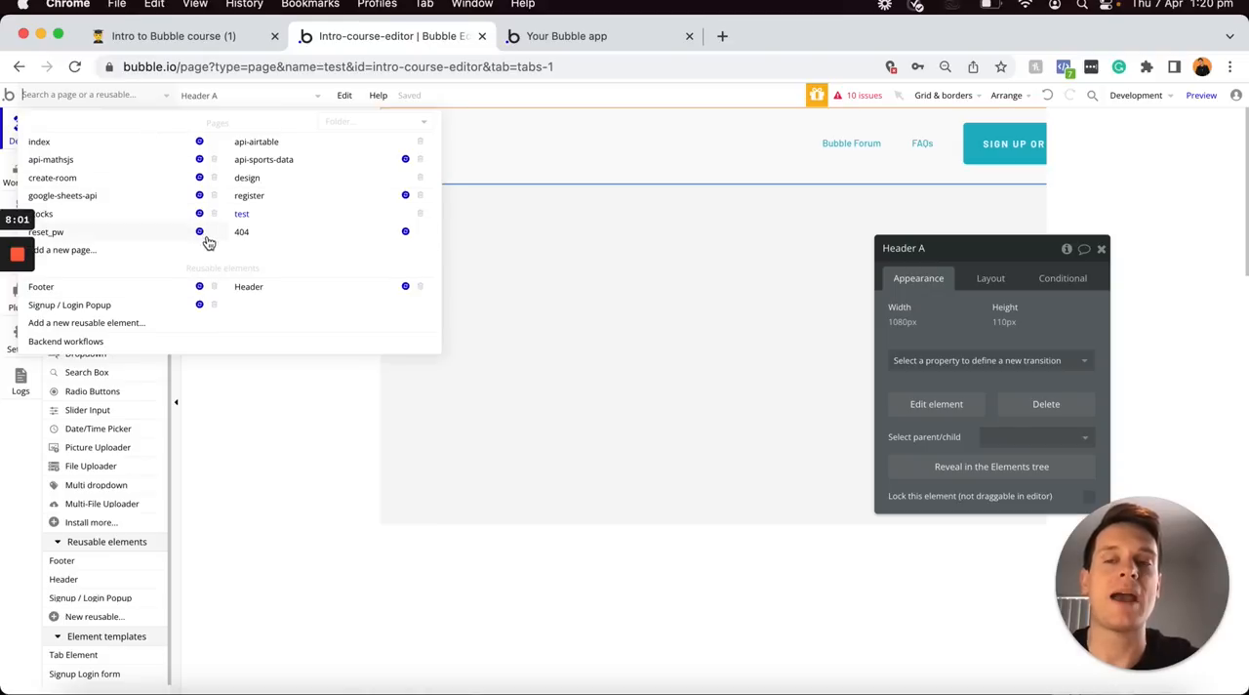
pyautogui.moveTo(159, 286)
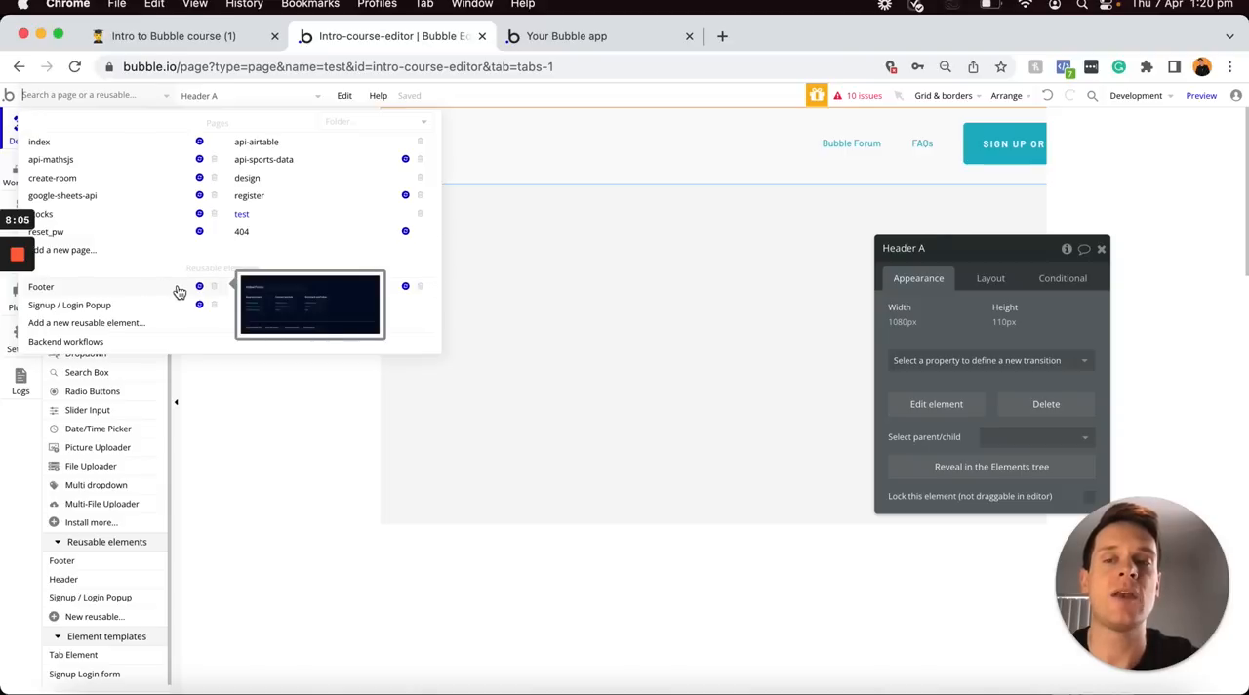
pyautogui.moveTo(280, 289)
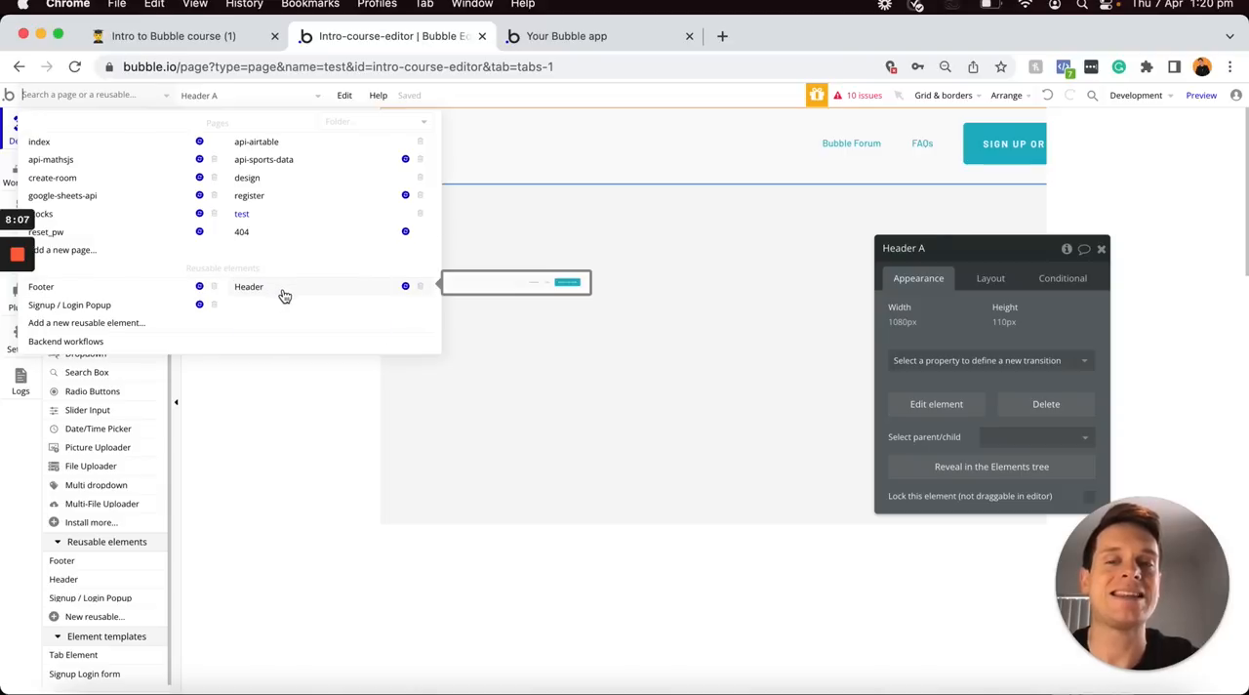
pyautogui.click(280, 292)
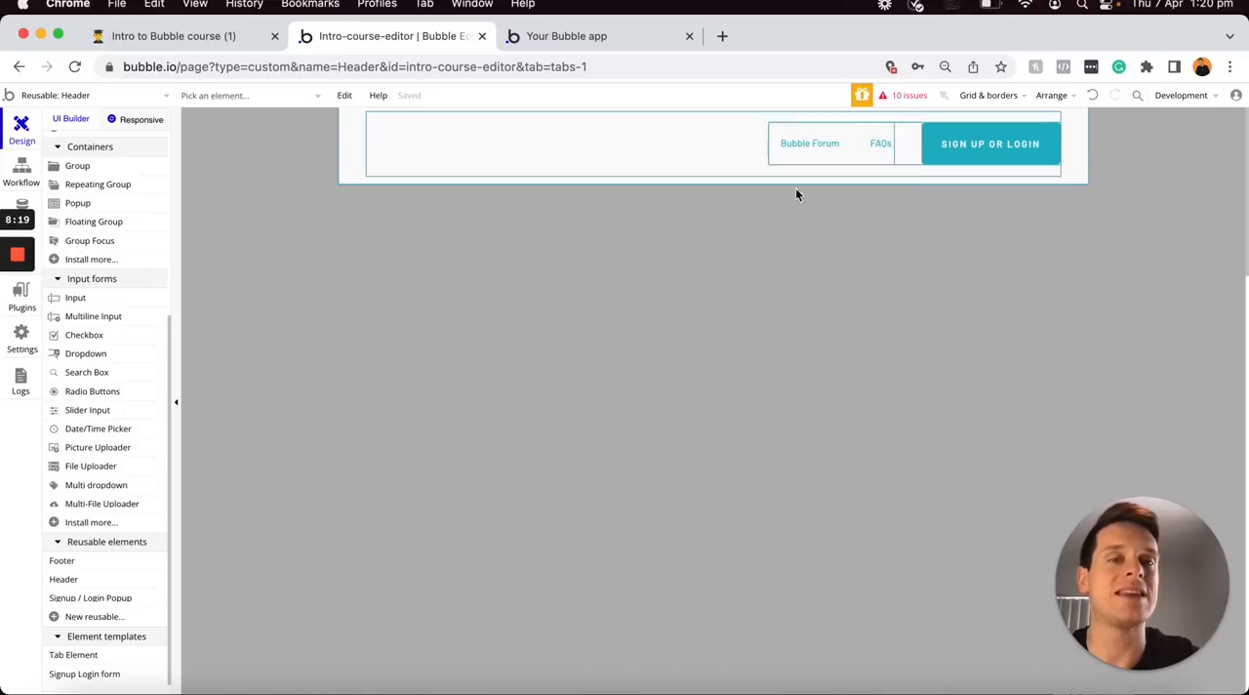
# Change the style of the header's SIGN UP OR LOGIN button to Outline Button
pyautogui.doubleClick(952, 149)
pyautogui.moveTo(1000, 248); pyautogui.dragTo(585, 107)
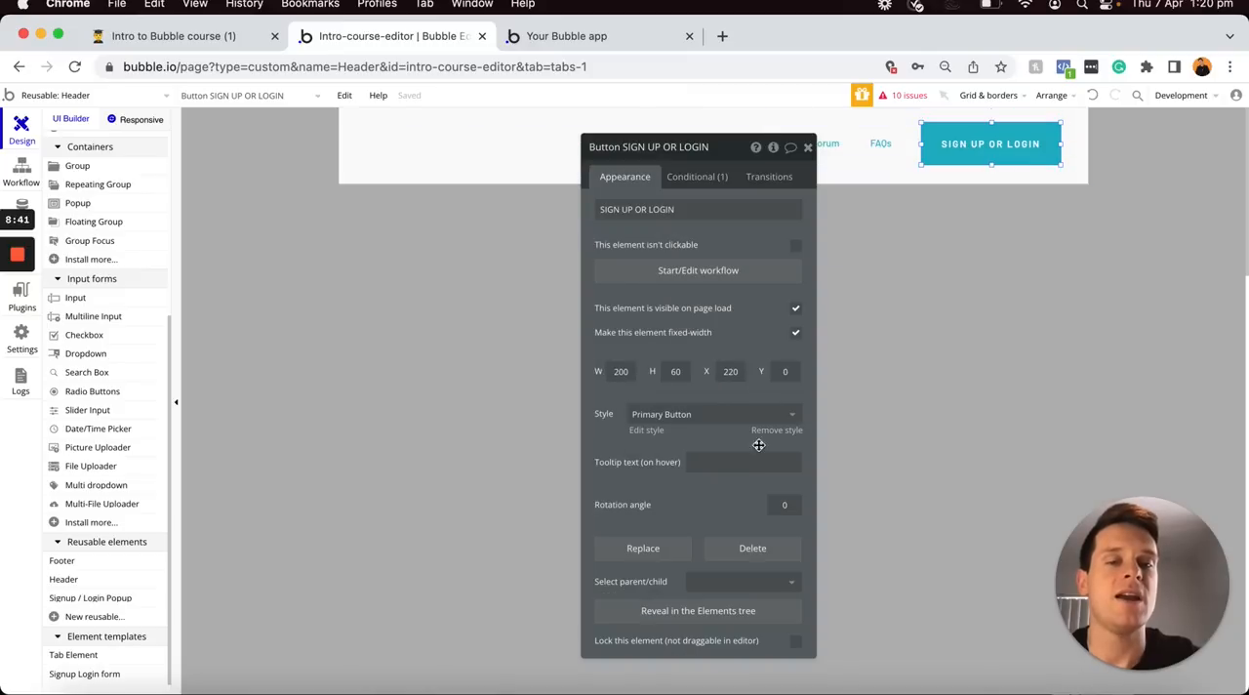
pyautogui.click(771, 417)
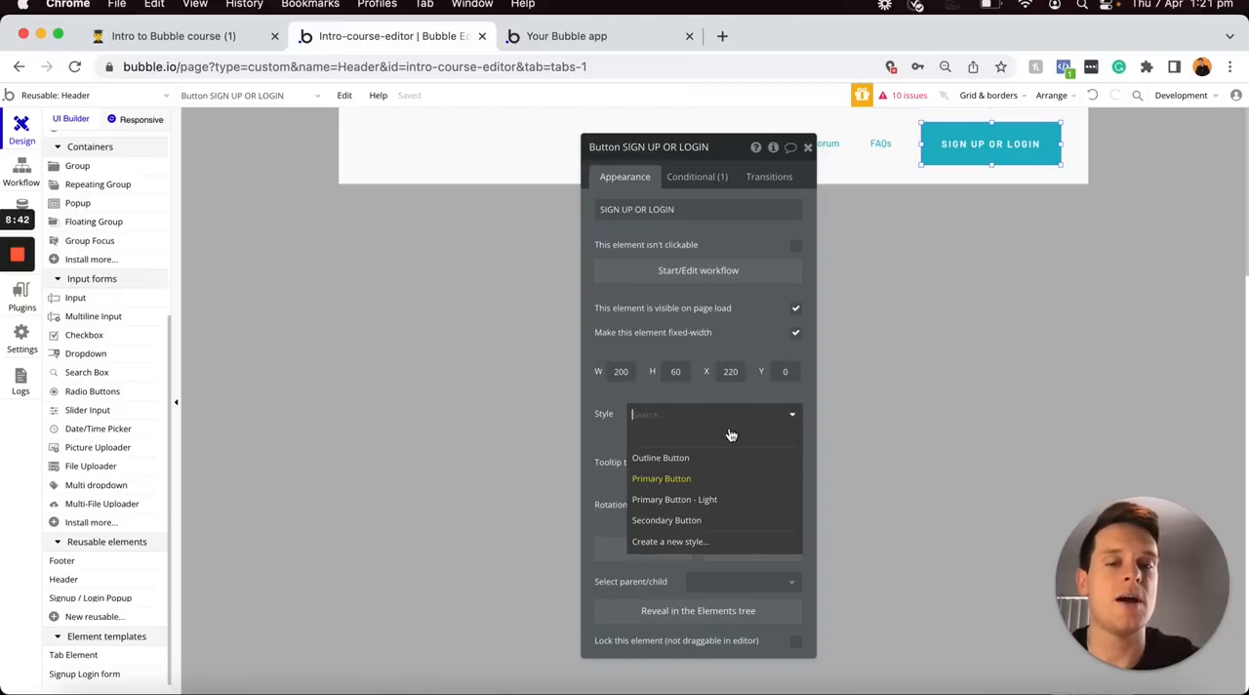
pyautogui.click(673, 459)
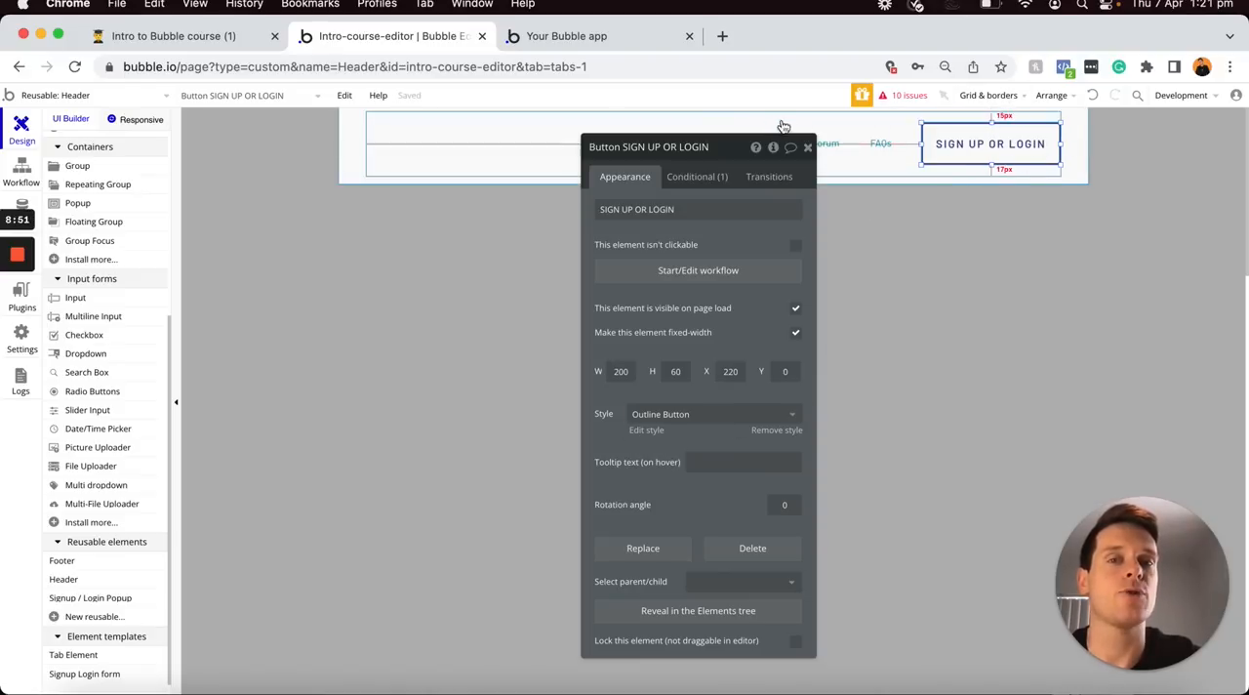
# Return to the test page to check the header's updated button, and look over the available element categories
pyautogui.click(153, 94)
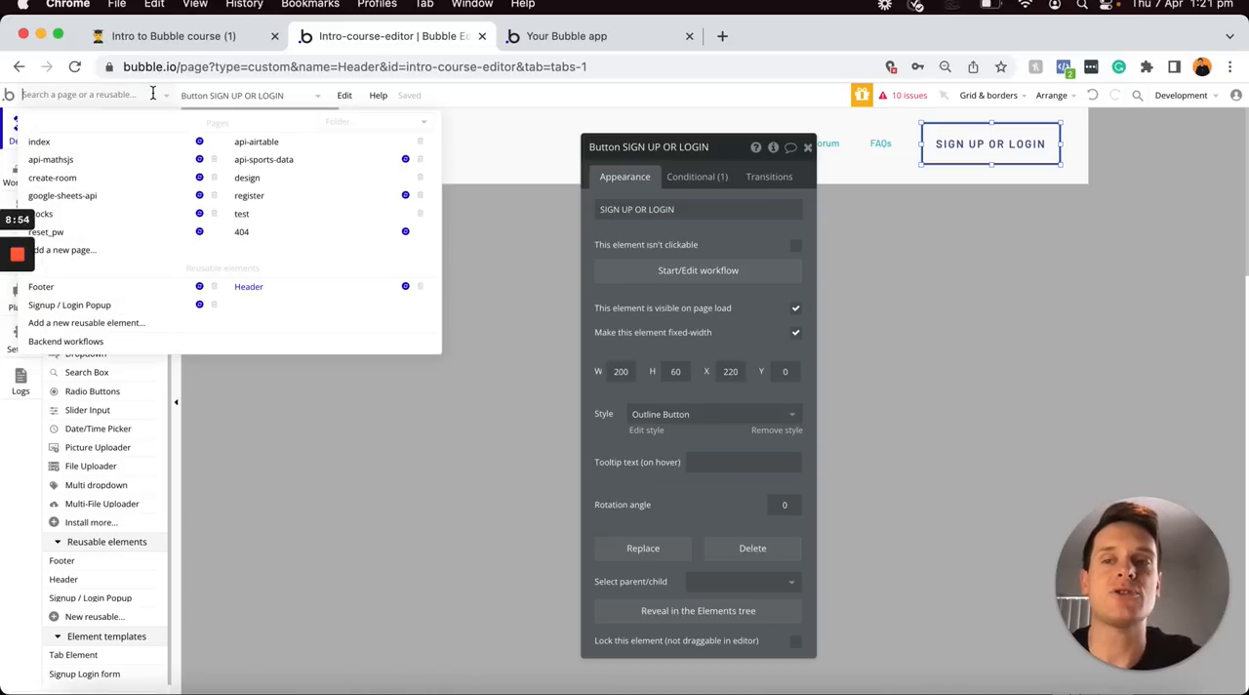
pyautogui.click(258, 213)
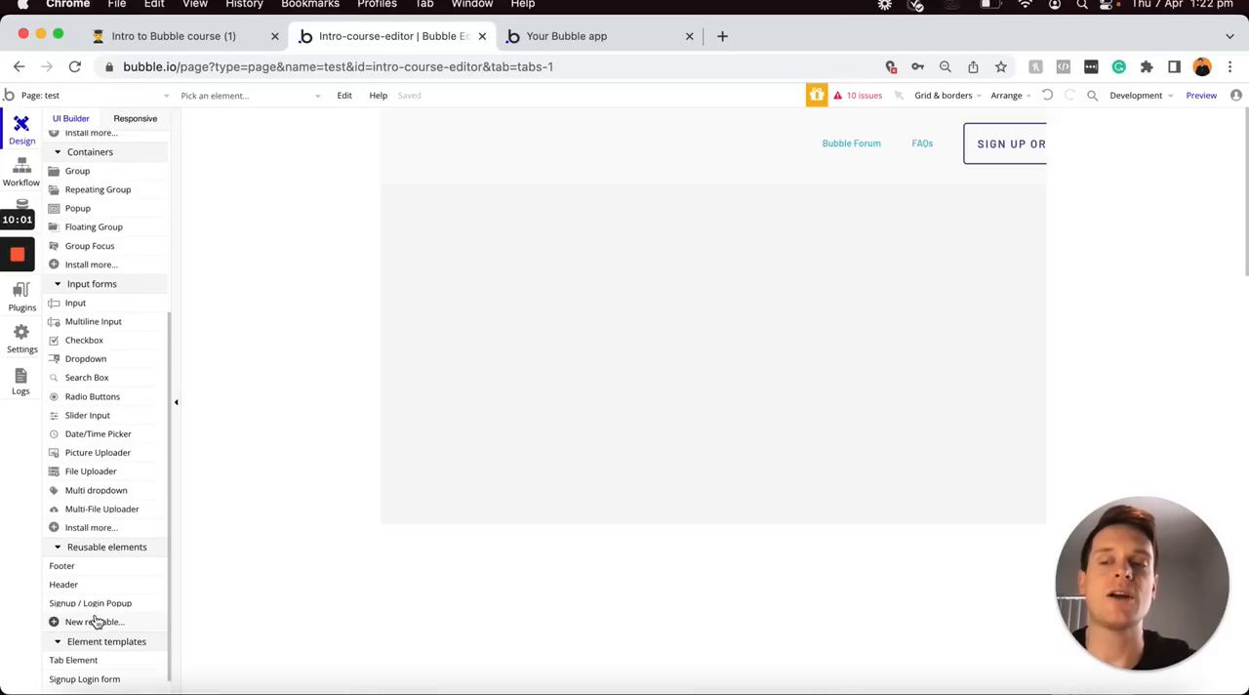
pyautogui.scroll(5, 96, 620)
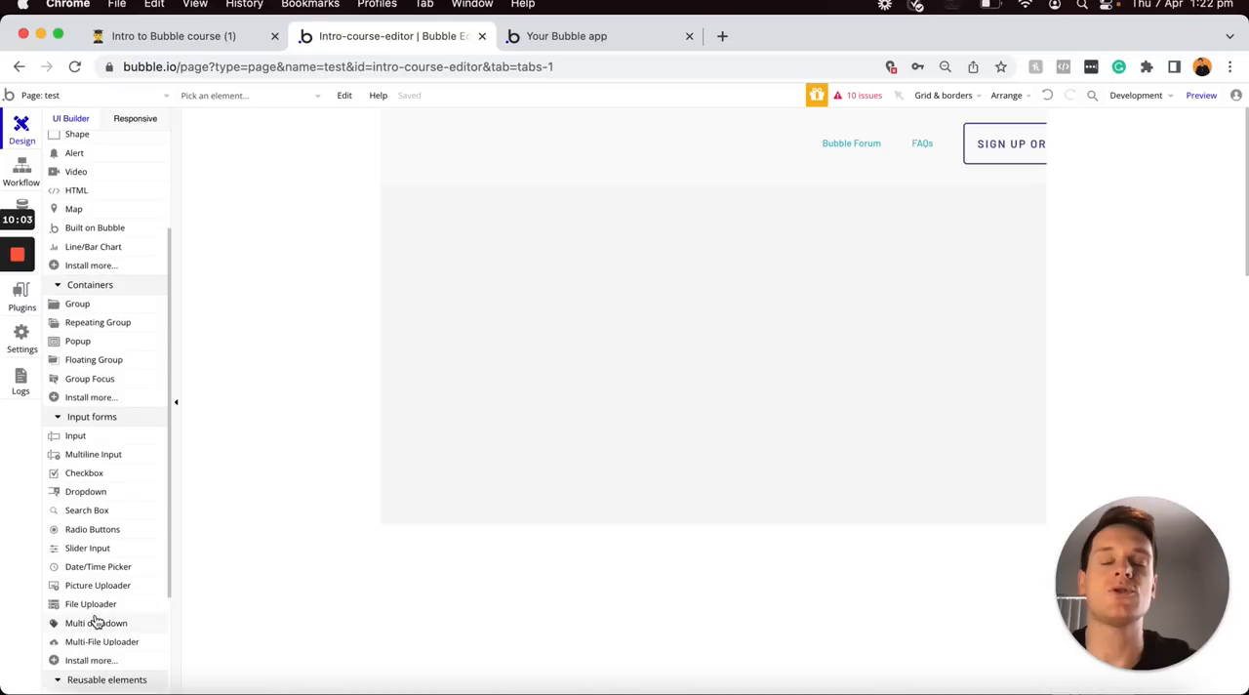
pyautogui.scroll(2, 95, 621)
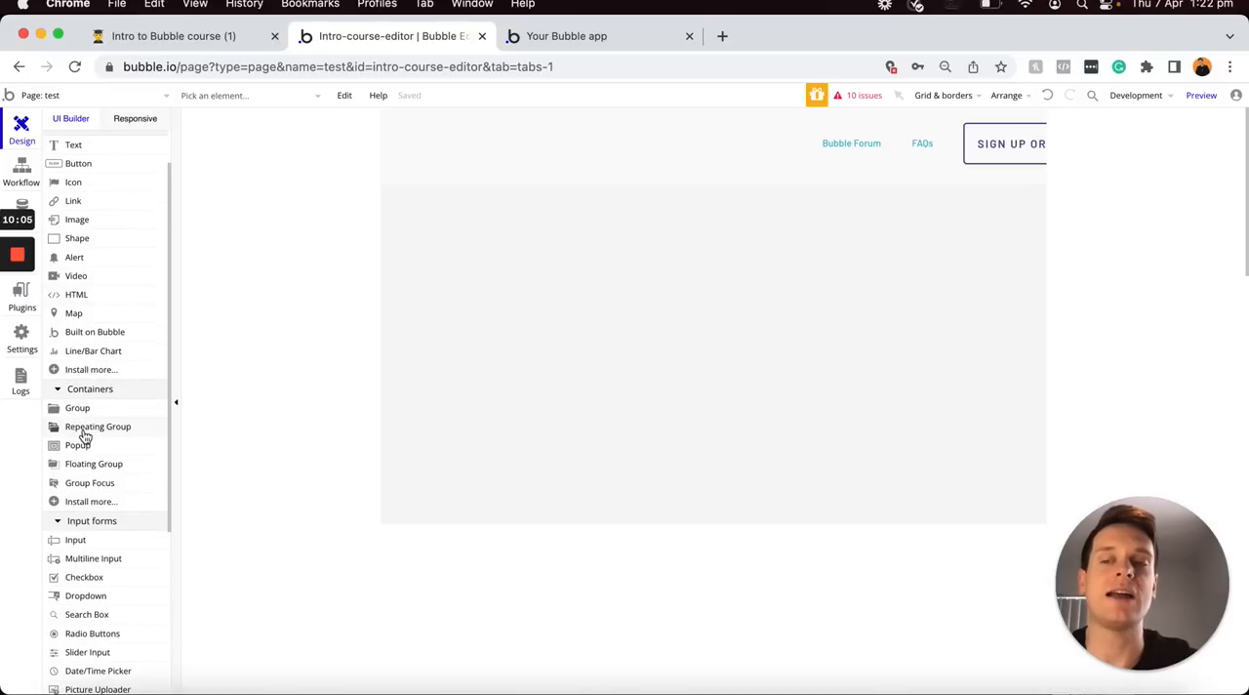
pyautogui.scroll(3, 84, 434)
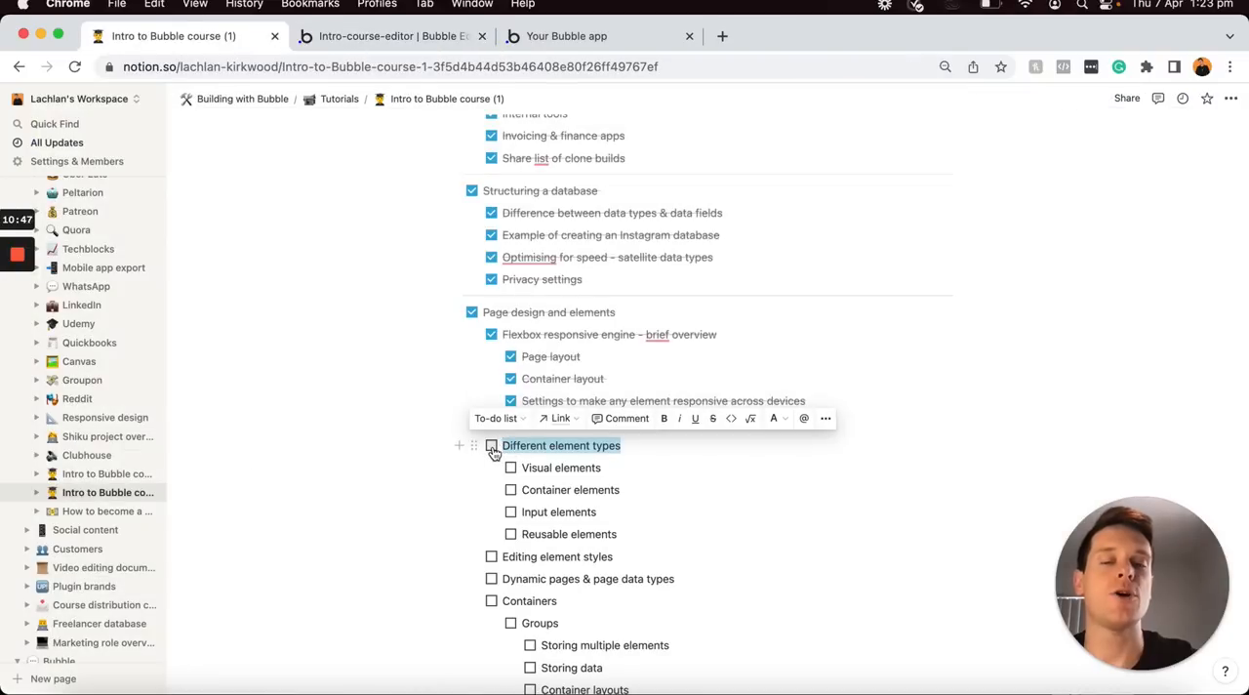
# In the Notion course outline, tick off Different element types and its Visual, Container, Input and Reusable elements sub-items
pyautogui.click(493, 448)
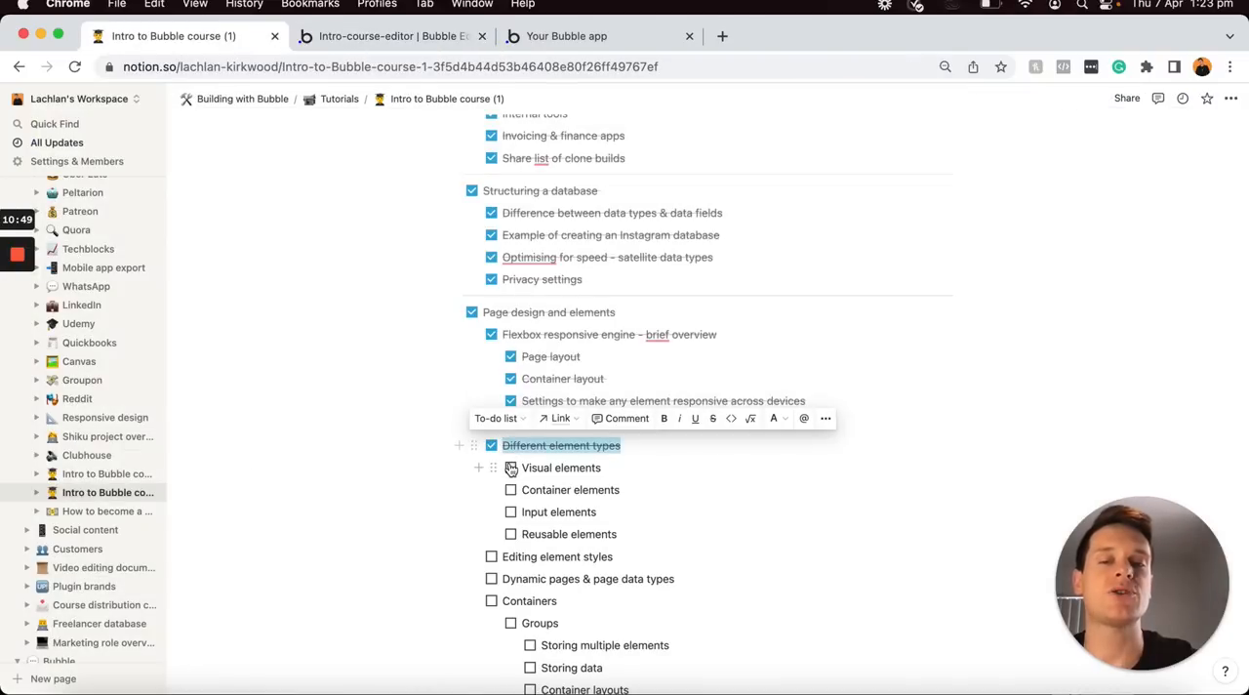
pyautogui.click(511, 469)
pyautogui.click(511, 490)
pyautogui.click(511, 512)
pyautogui.click(510, 535)
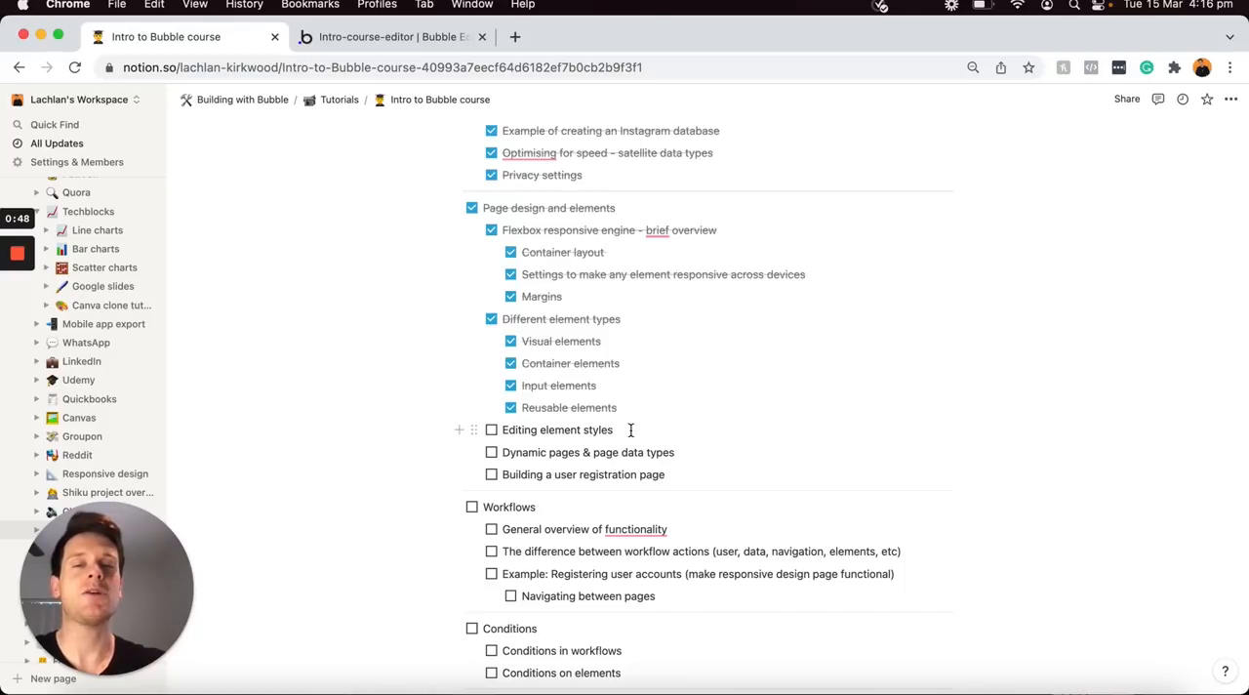
# Switch to the Bubble editor, place a text element at the top of the register page and set its text to "Hello World"
pyautogui.hotkey('ctrl', 'Tab')
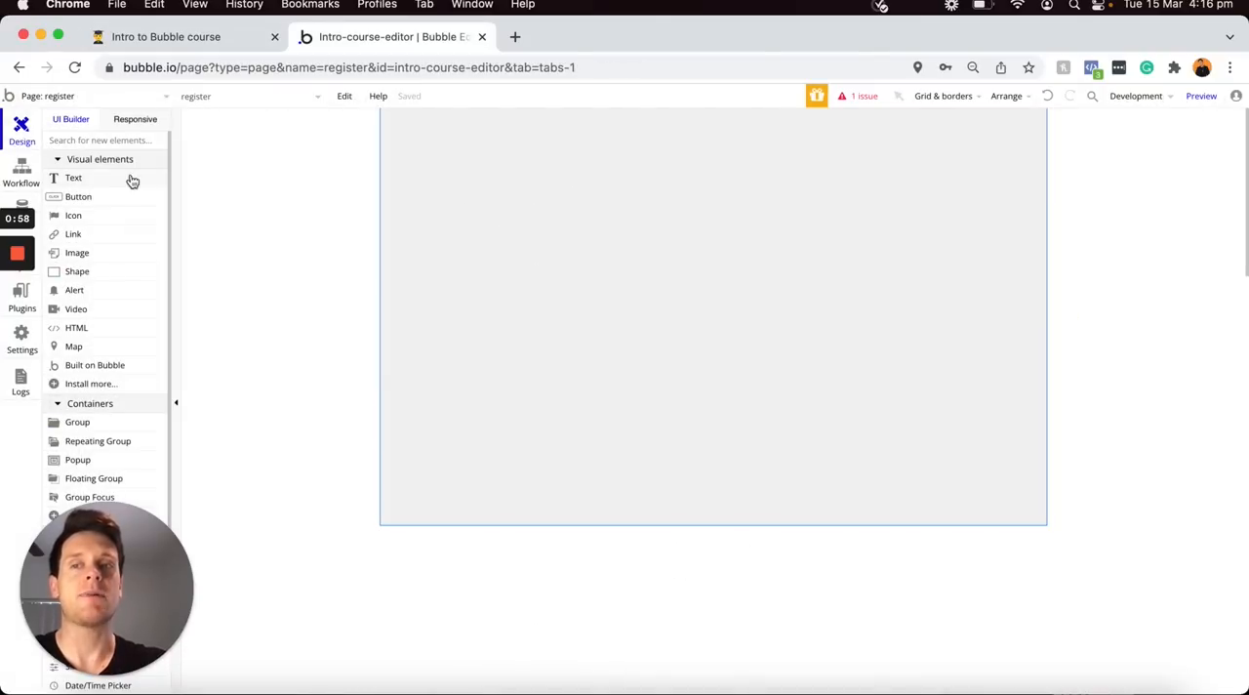
pyautogui.click(82, 178)
pyautogui.click(452, 143)
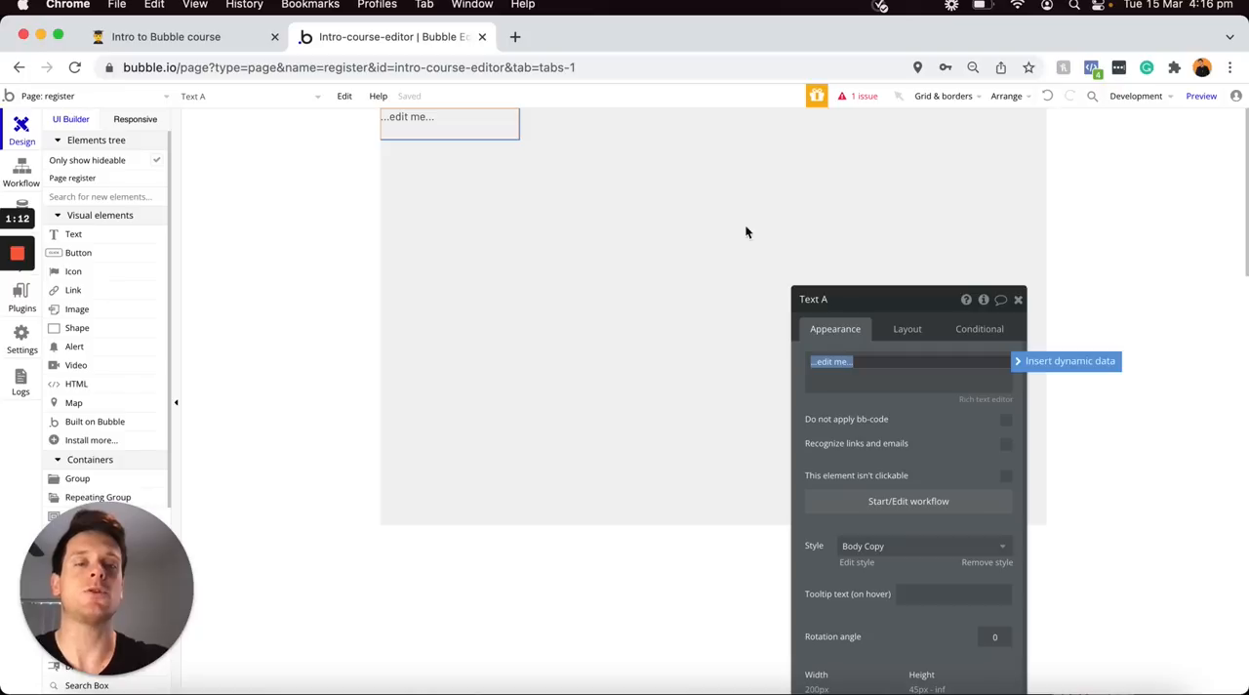
pyautogui.write('H')
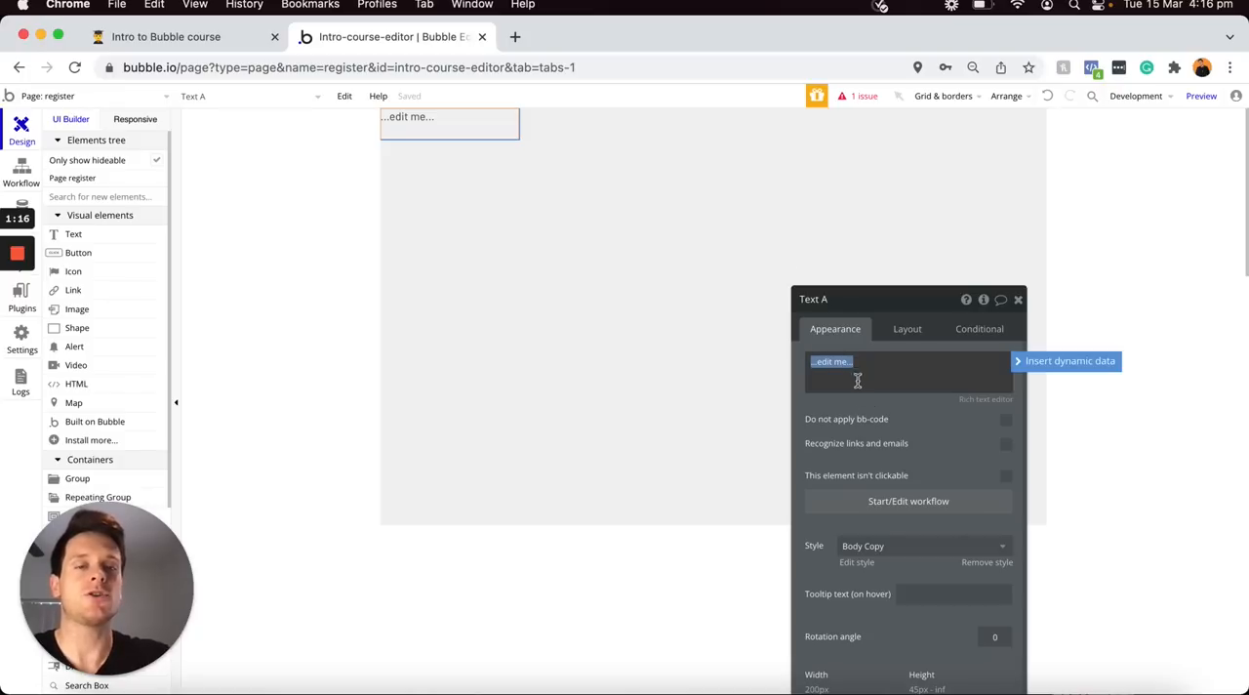
pyautogui.write('ello Woel')
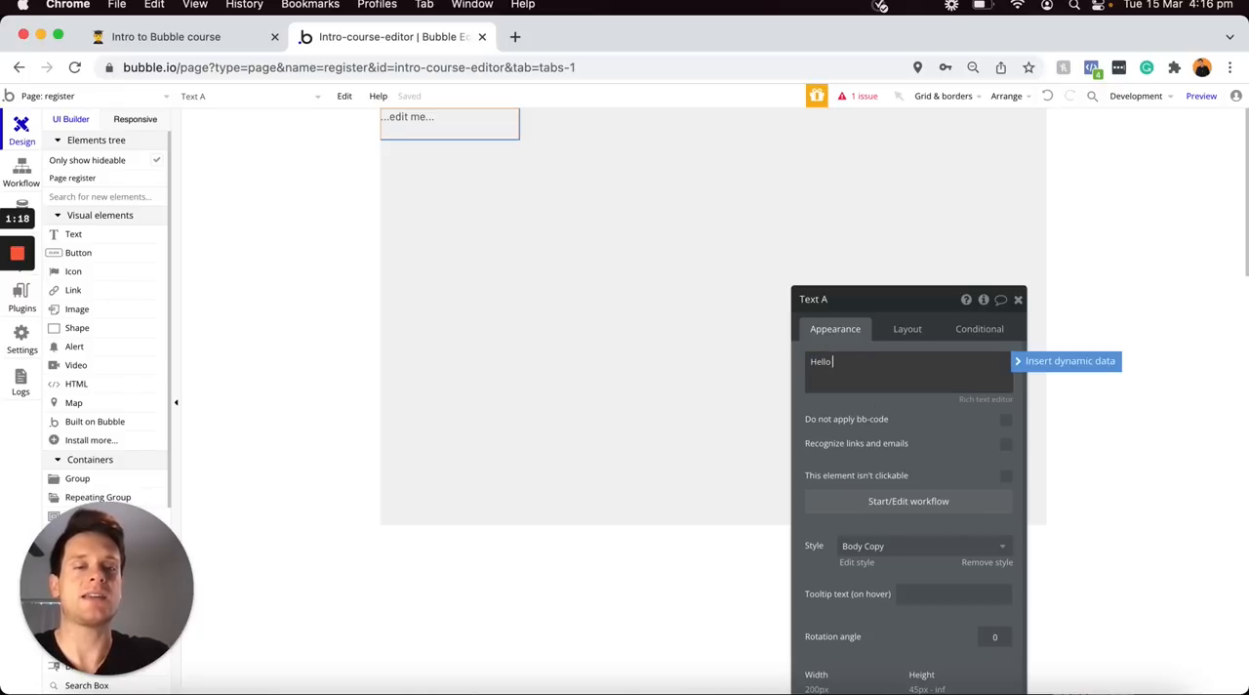
pyautogui.press('BackSpace')
pyautogui.write('rld')
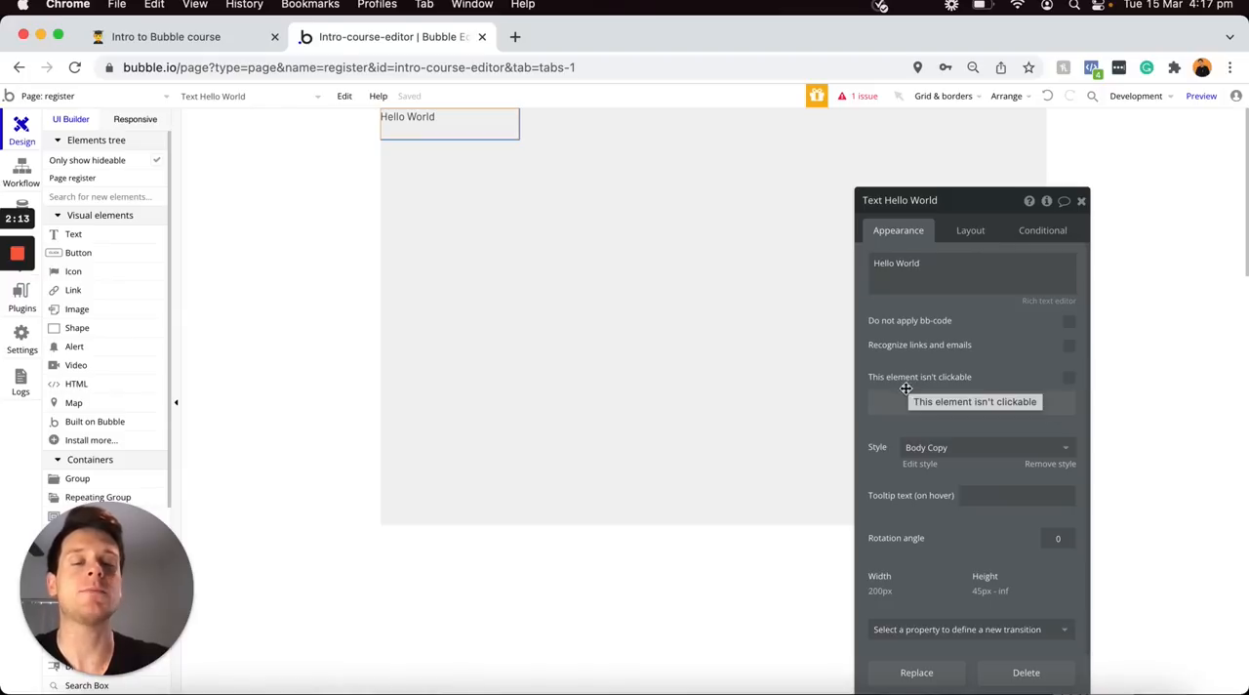
# Apply the H2 Heading - Dark style to the Hello World text
pyautogui.click(939, 447)
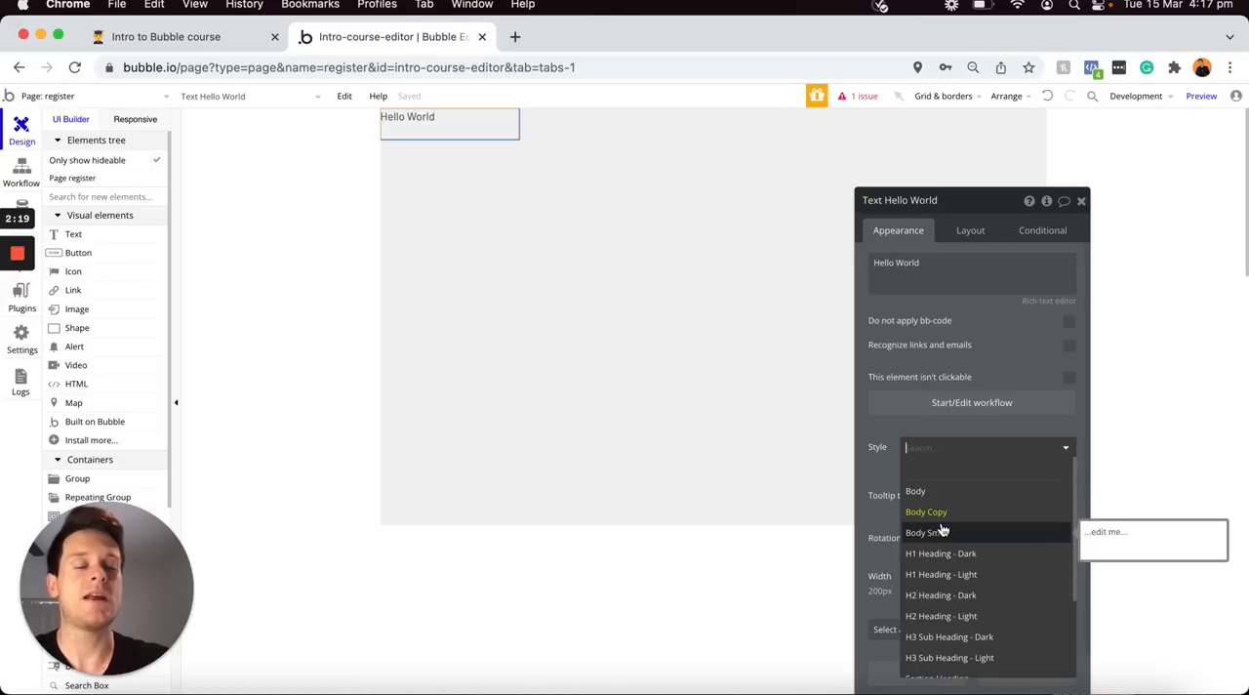
pyautogui.scroll(-2, 943, 530)
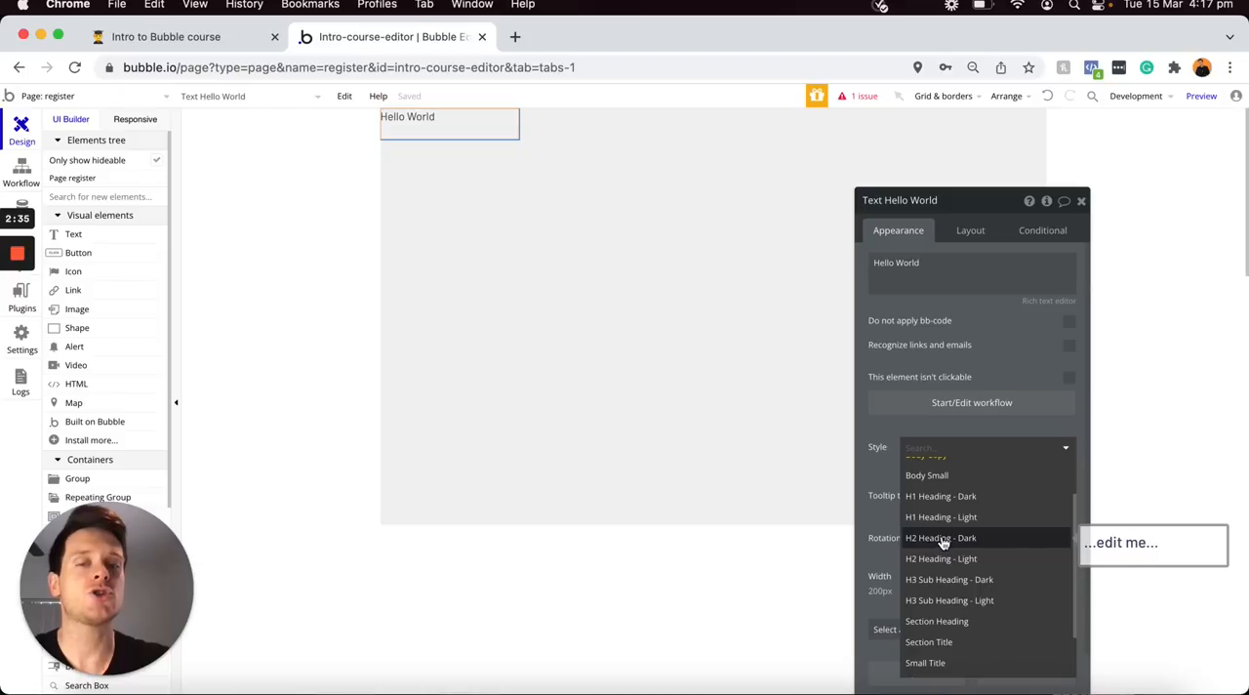
pyautogui.click(947, 538)
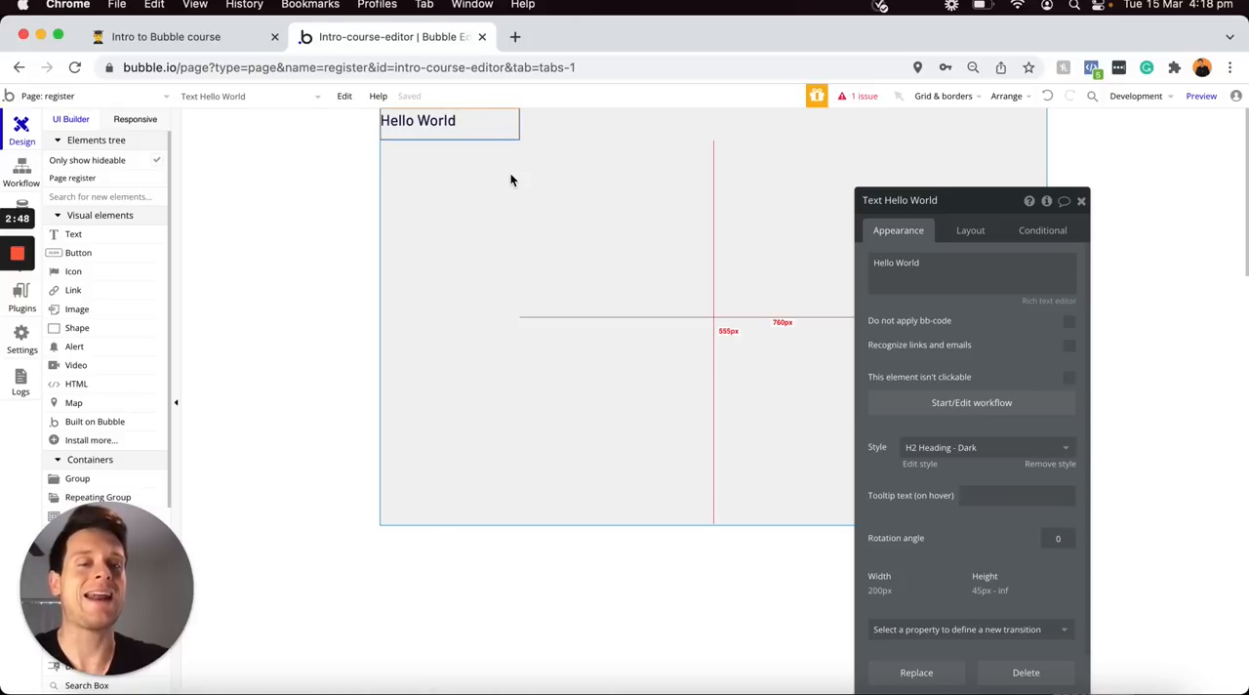
# Review the other text styles available for the Hello World text, keeping the current one
pyautogui.click(955, 452)
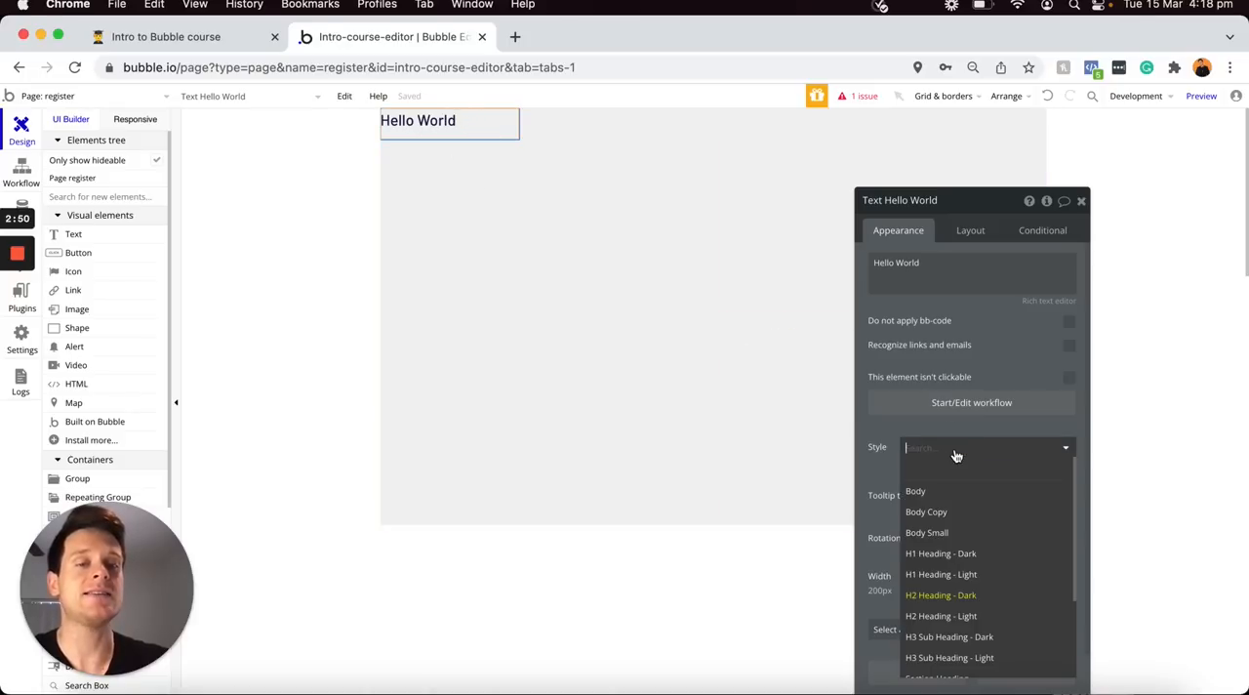
pyautogui.scroll(-2, 944, 506)
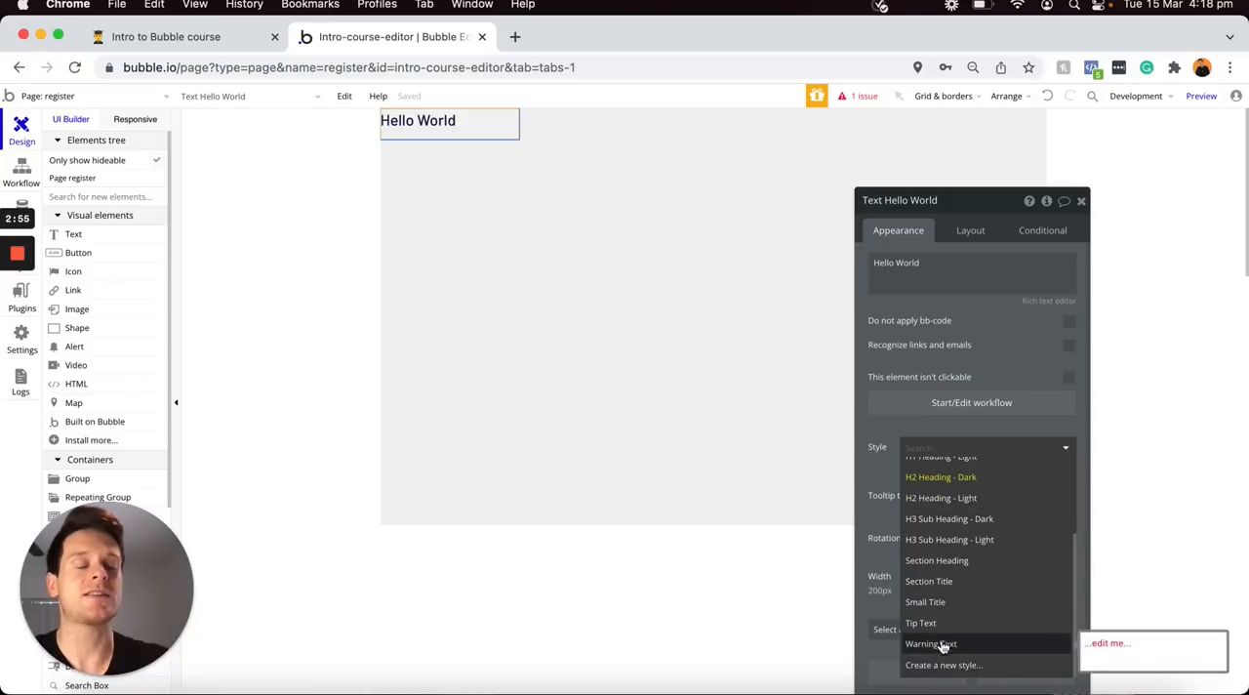
pyautogui.scroll(3, 935, 527)
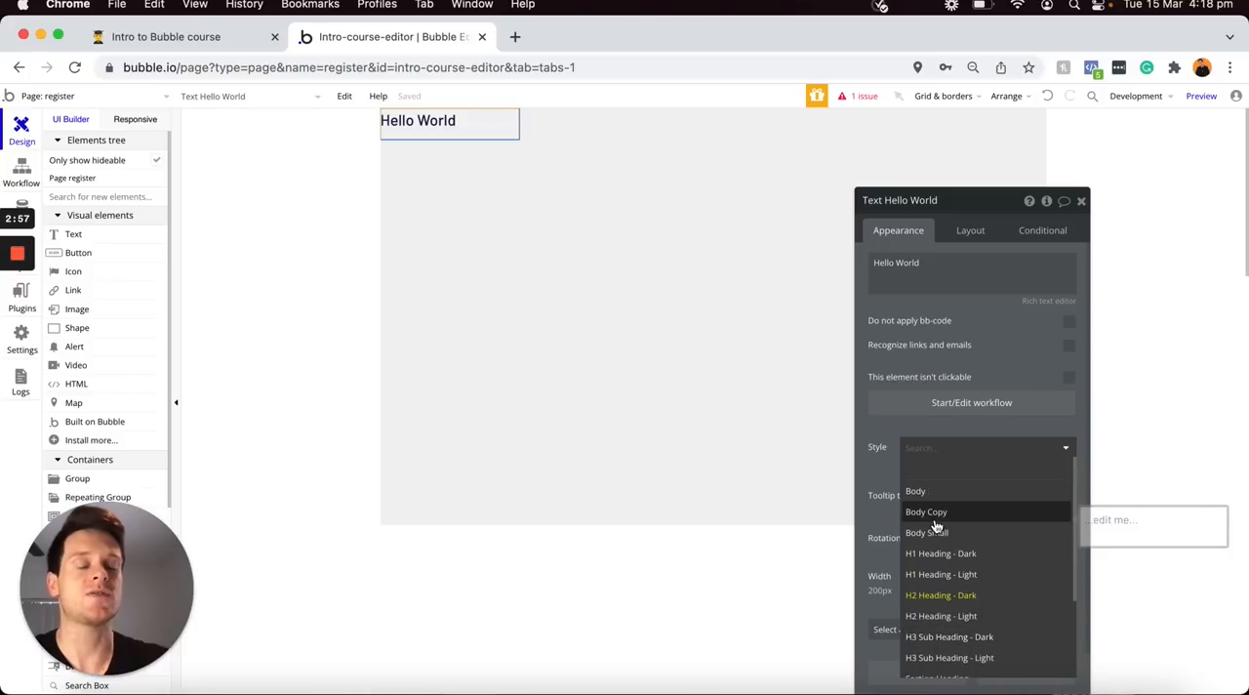
pyautogui.click(887, 473)
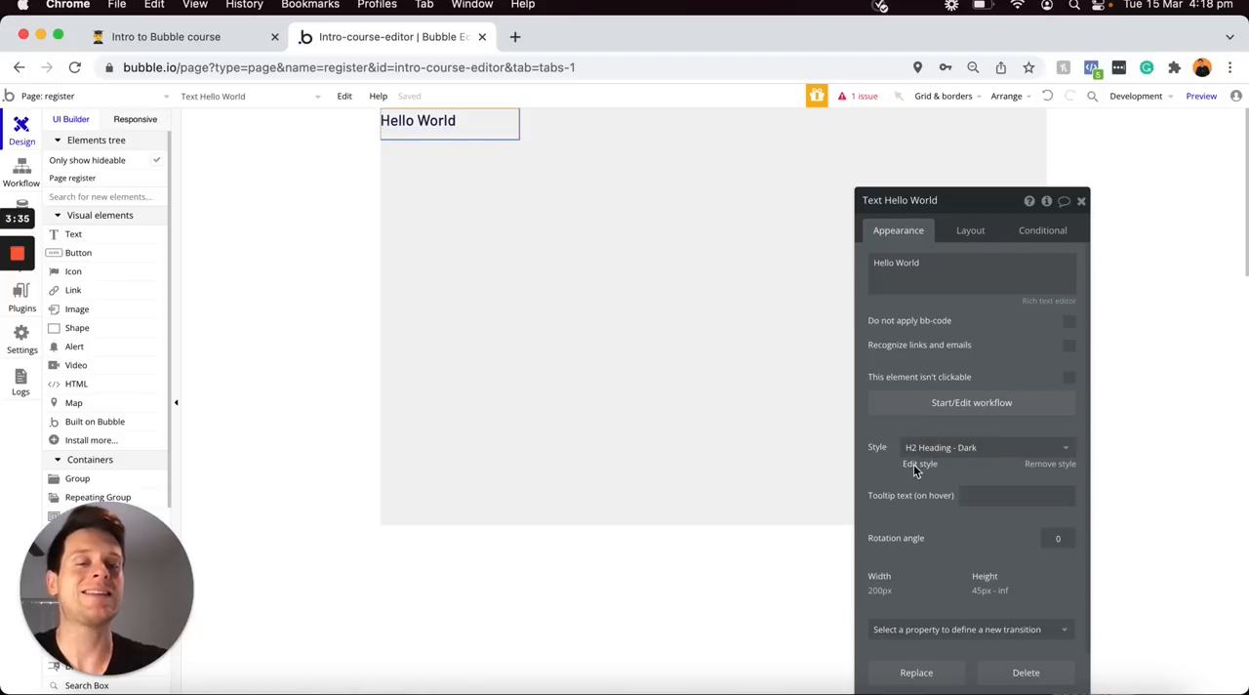
# Open the definition of the Hello World text's H2 Heading - Dark style and examine its appearance settings
pyautogui.click(918, 464)
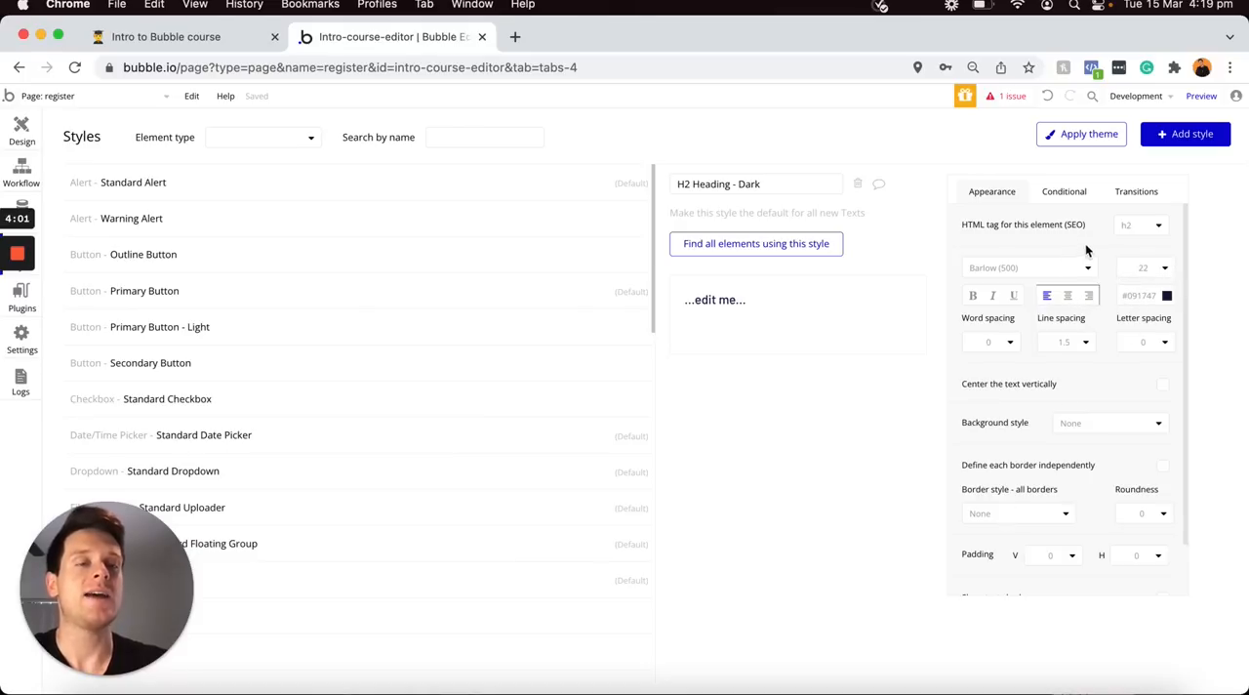
pyautogui.scroll(-1, 991, 471)
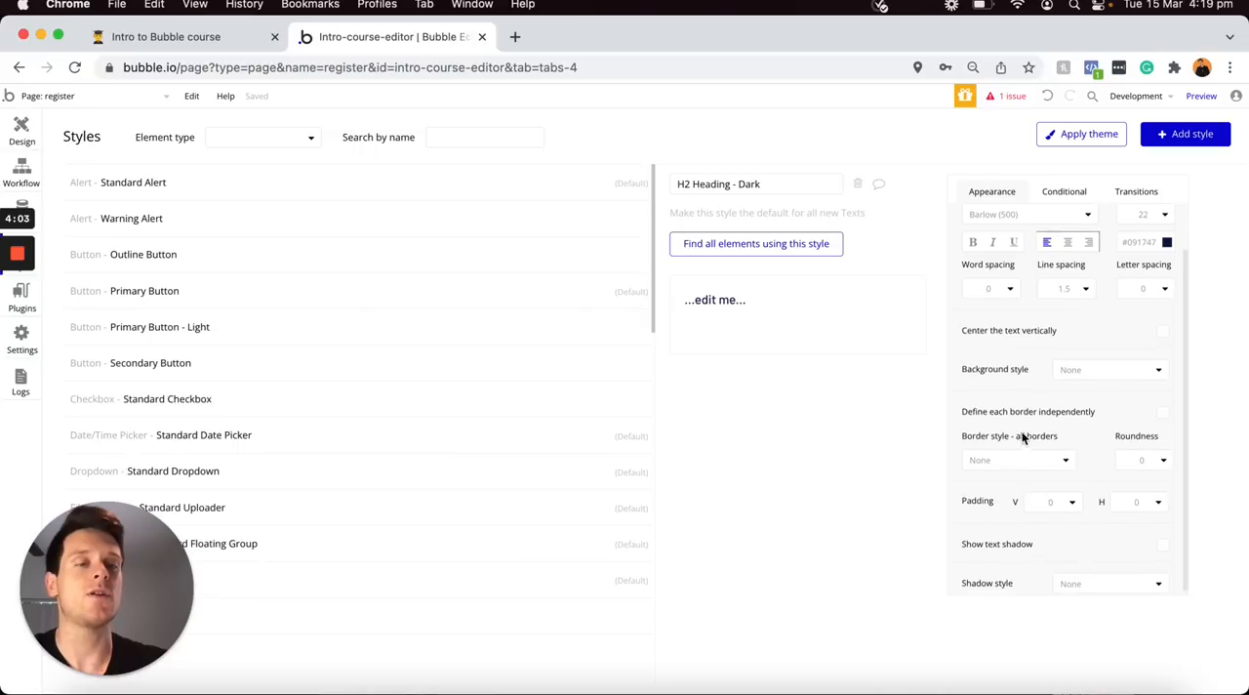
pyautogui.scroll(1, 1027, 435)
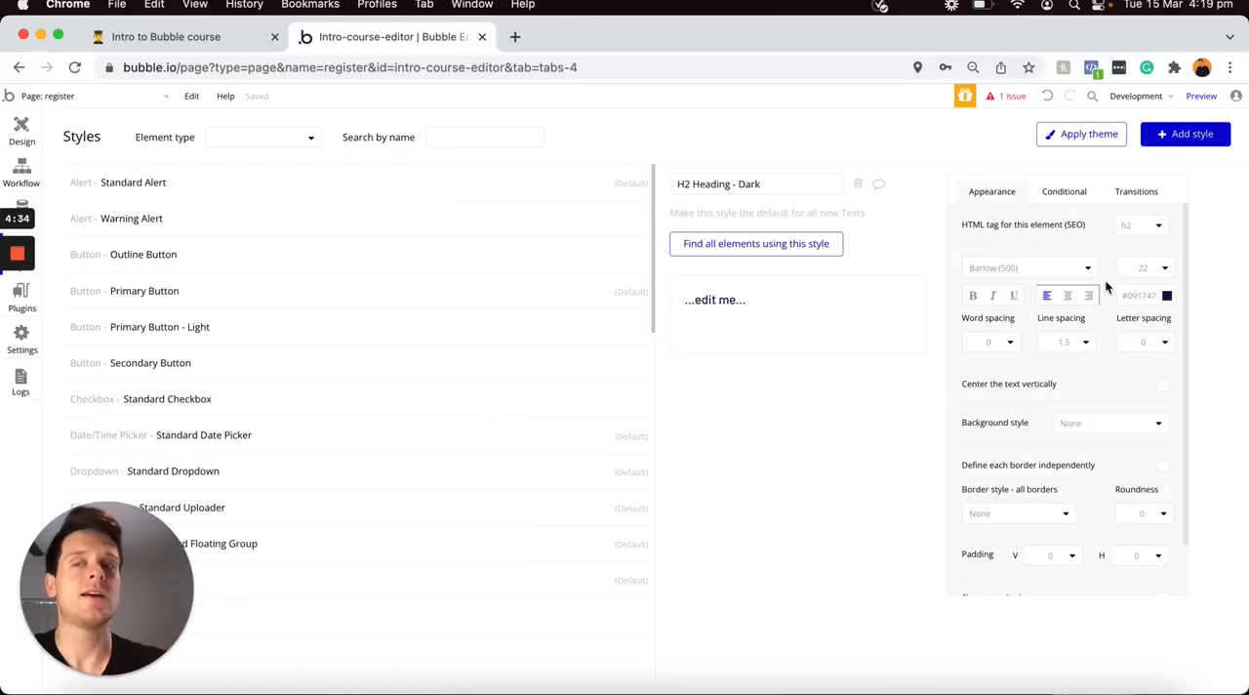
# Return to the register page design and reopen the style definition from the Hello World text
pyautogui.click(22, 127)
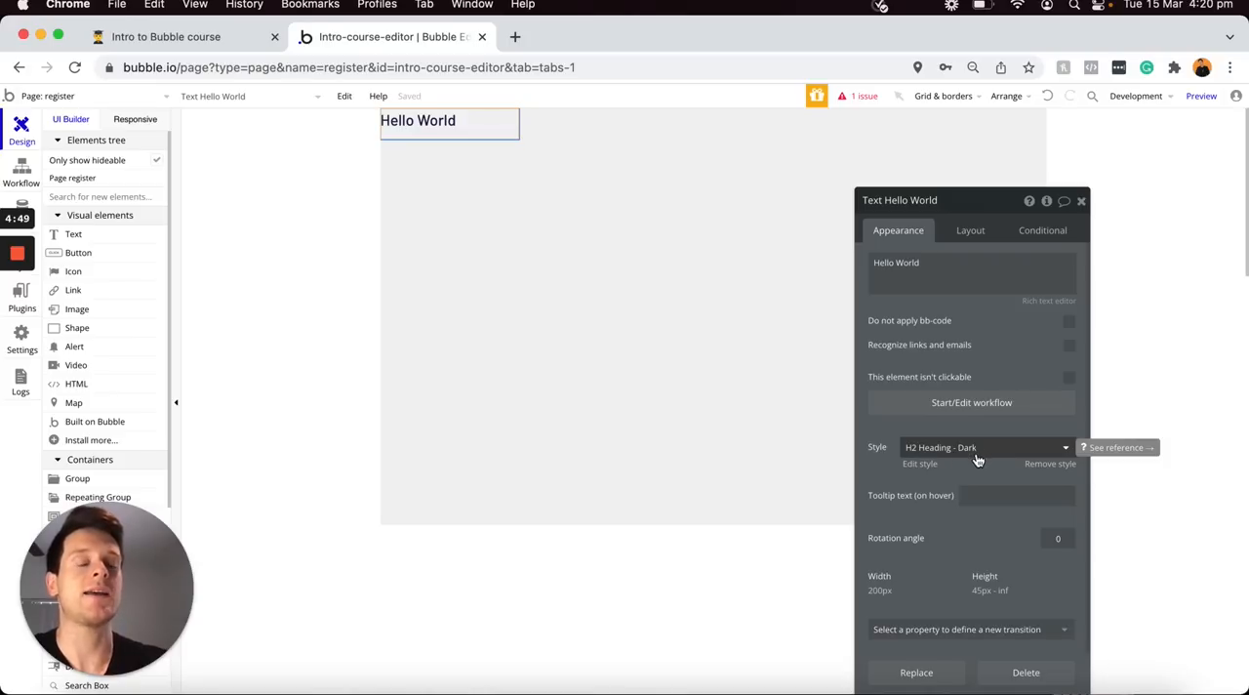
pyautogui.click(920, 464)
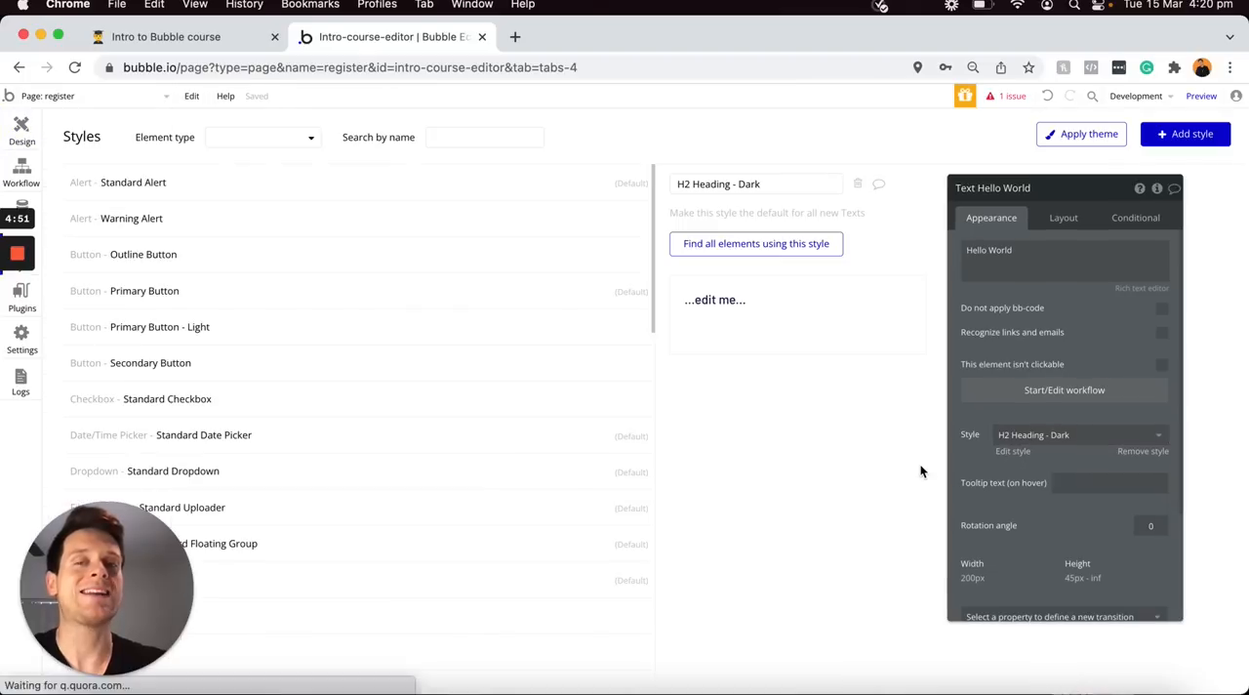
pyautogui.moveTo(1015, 274)
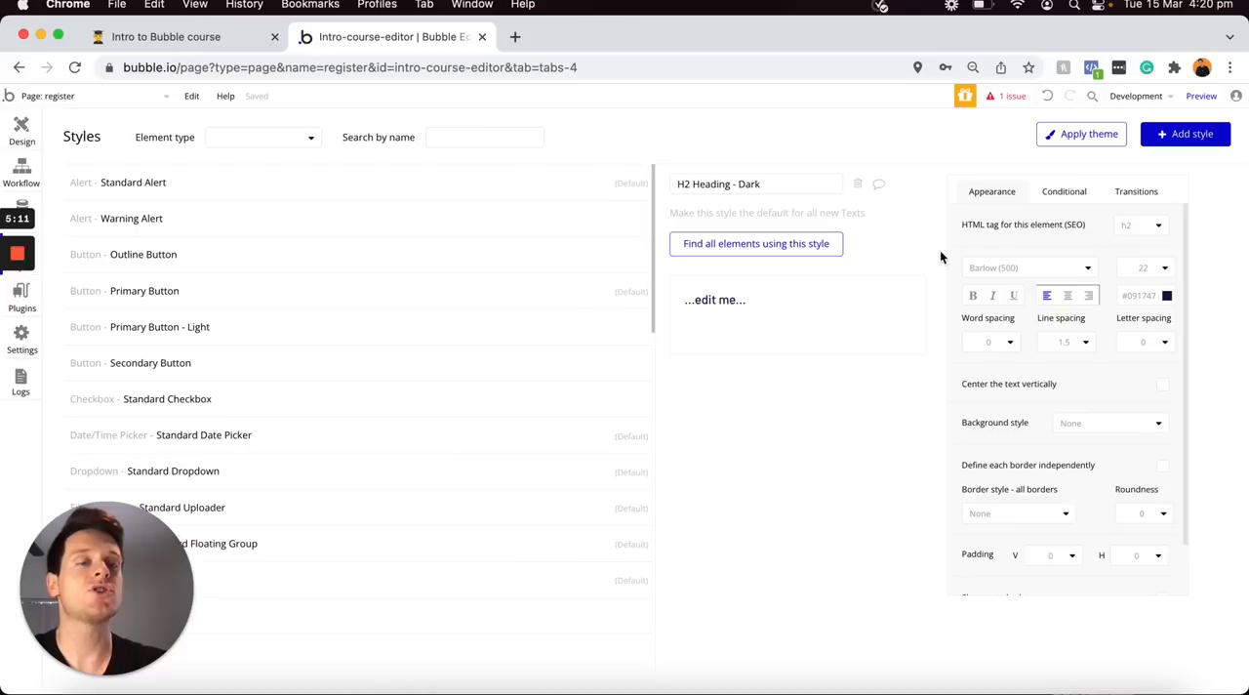
# Return to the register page design and create a new text style named Main-heading based on the Hello World text
pyautogui.moveTo(966, 266)
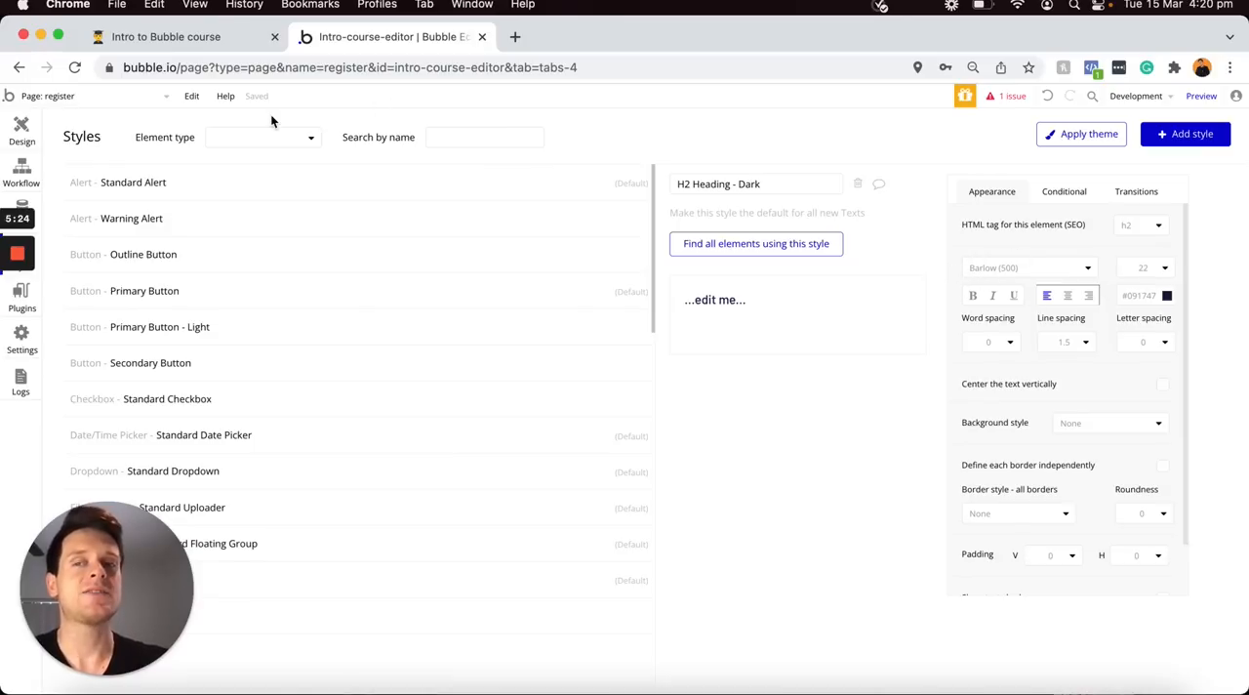
pyautogui.click(22, 131)
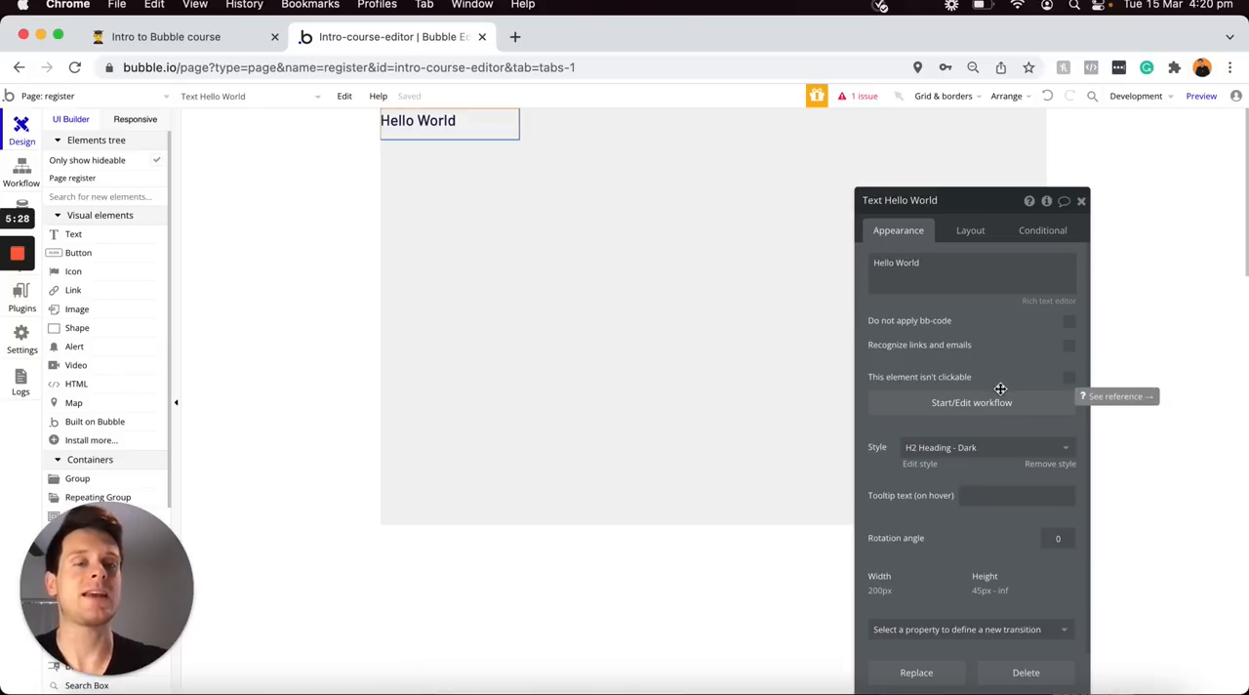
pyautogui.click(967, 454)
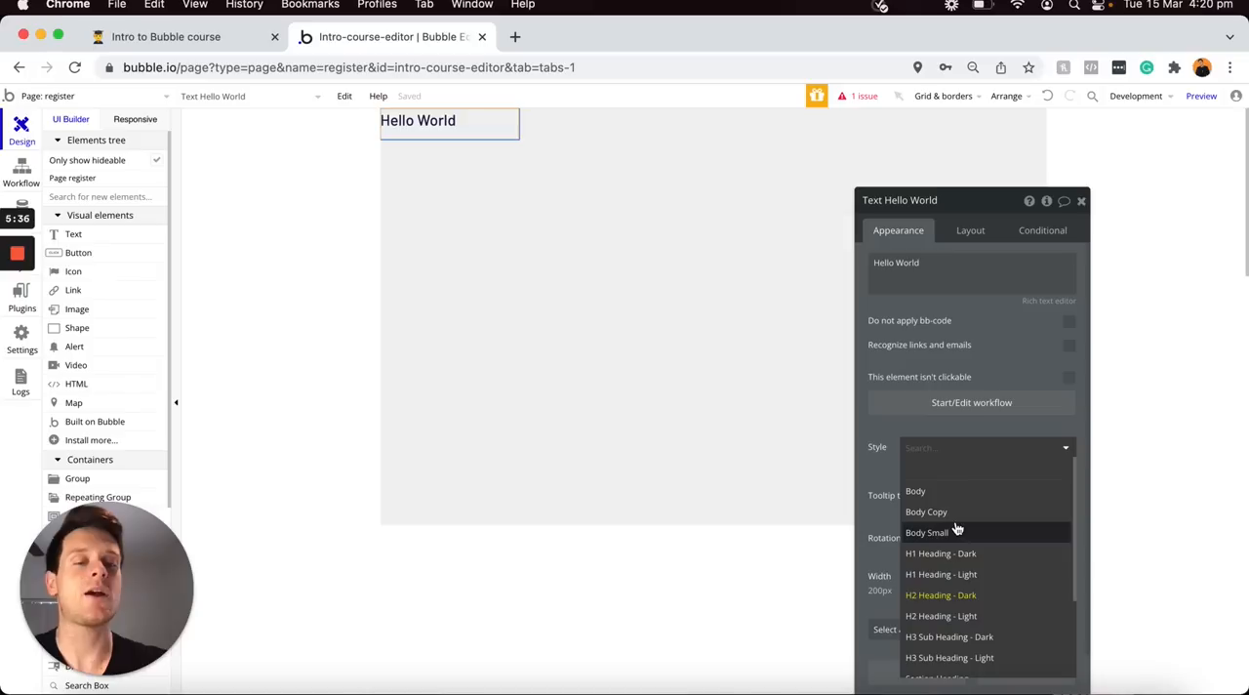
pyautogui.scroll(-2, 957, 528)
pyautogui.scroll(-1, 958, 528)
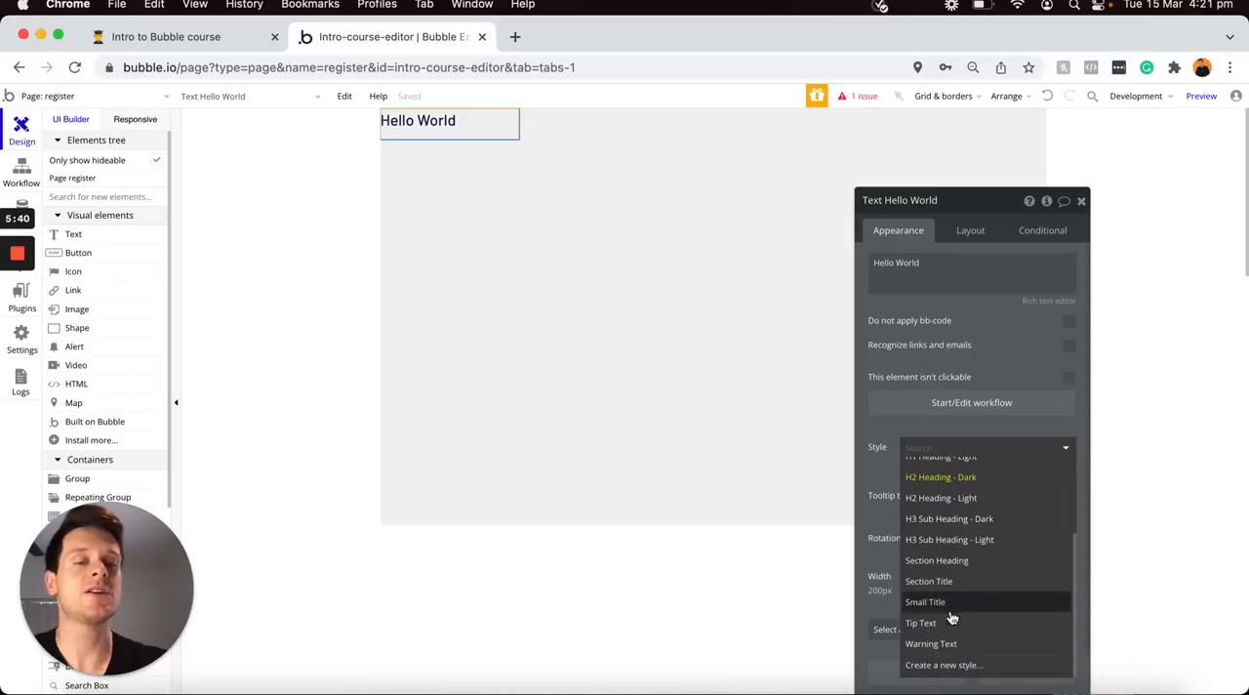
pyautogui.click(943, 666)
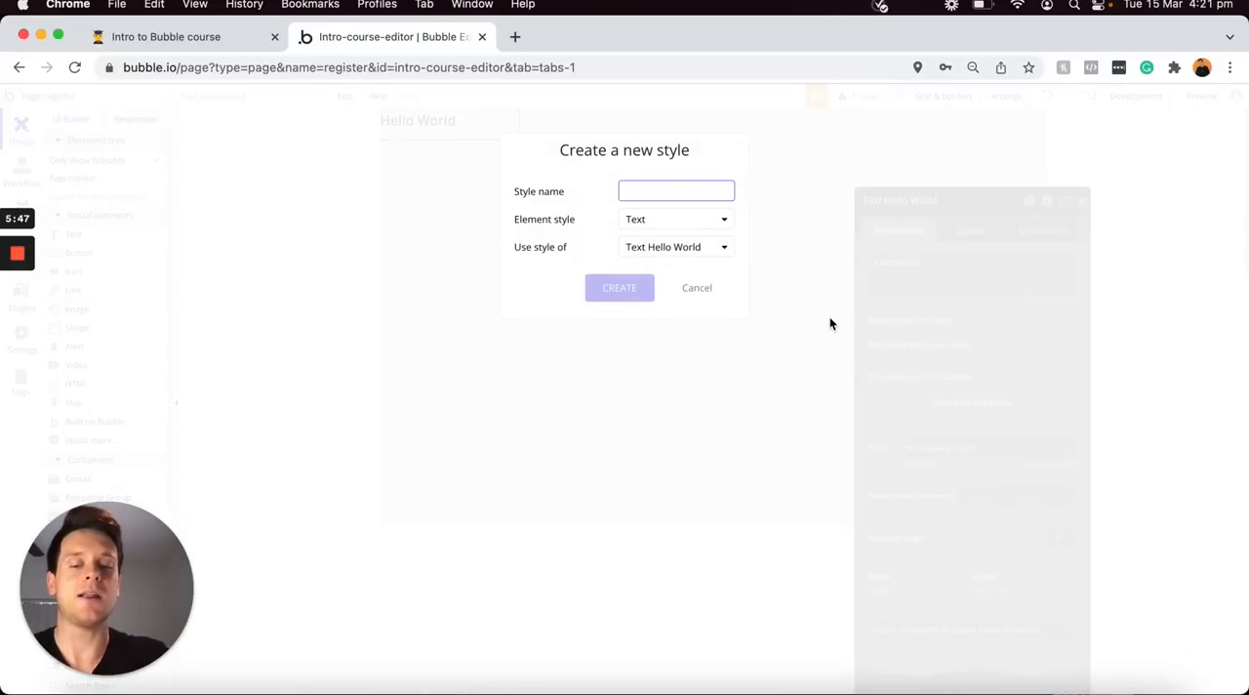
pyautogui.write('Main-headin')
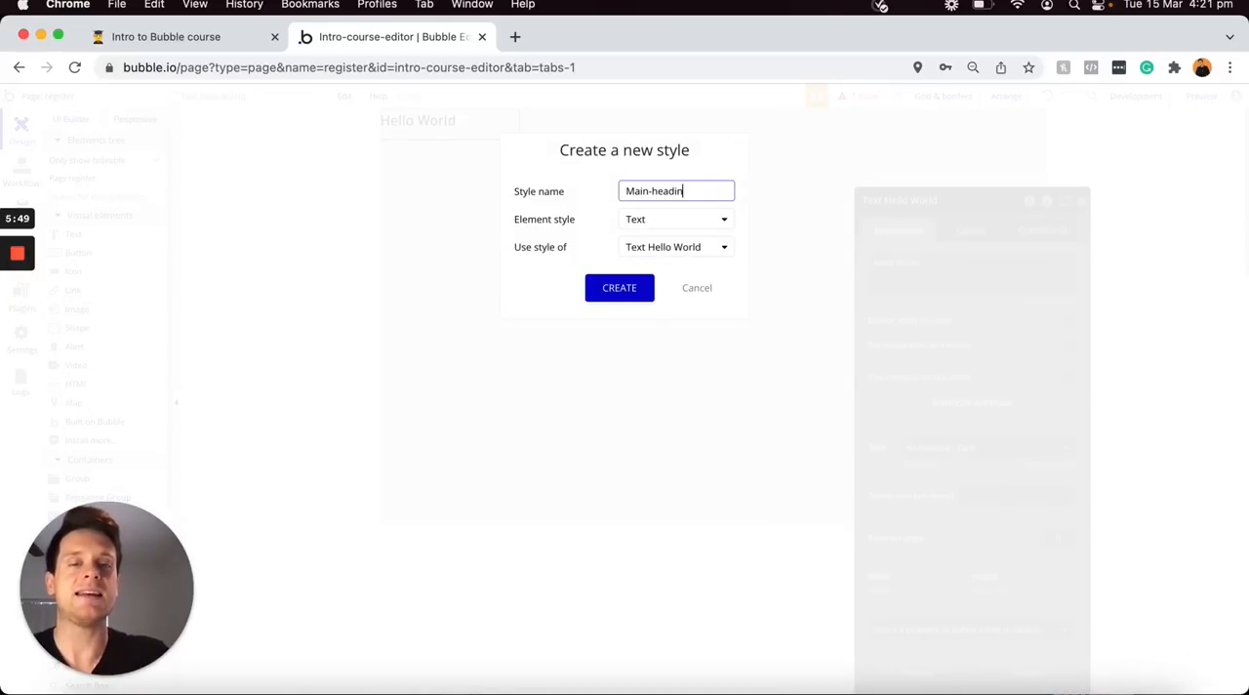
pyautogui.write('g')
pyautogui.click(620, 293)
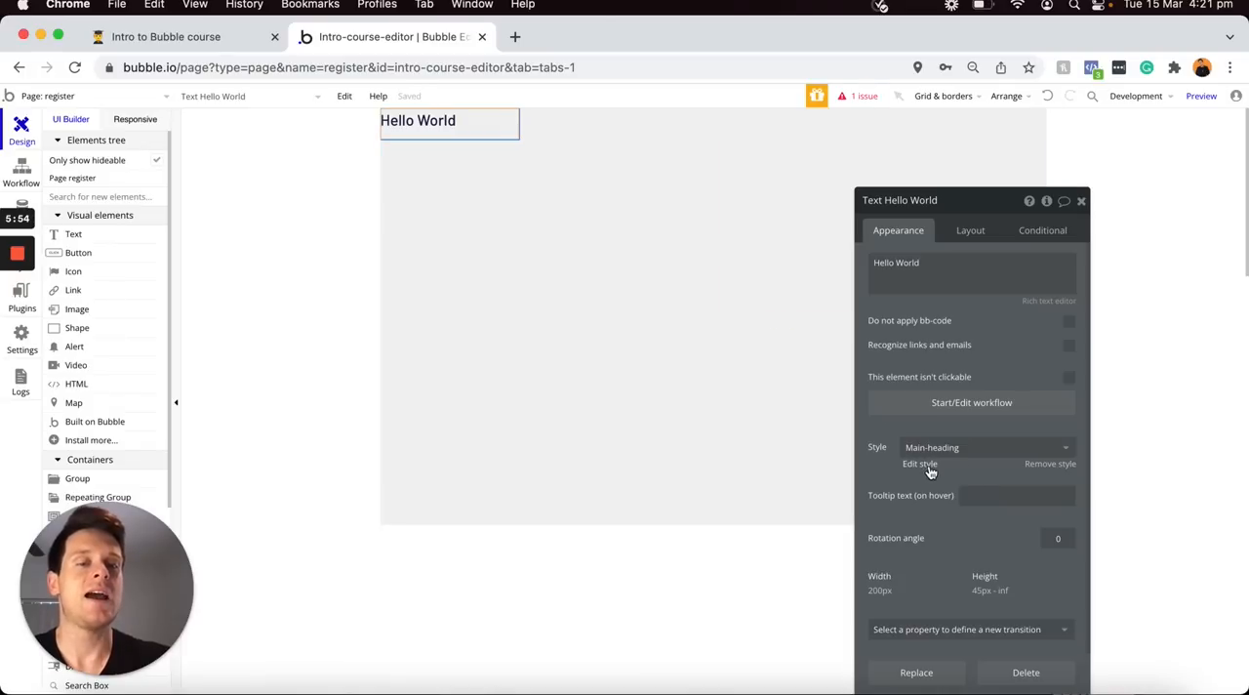
# Set the Main-heading style's font size to 36 and return to the register page design
pyautogui.click(927, 464)
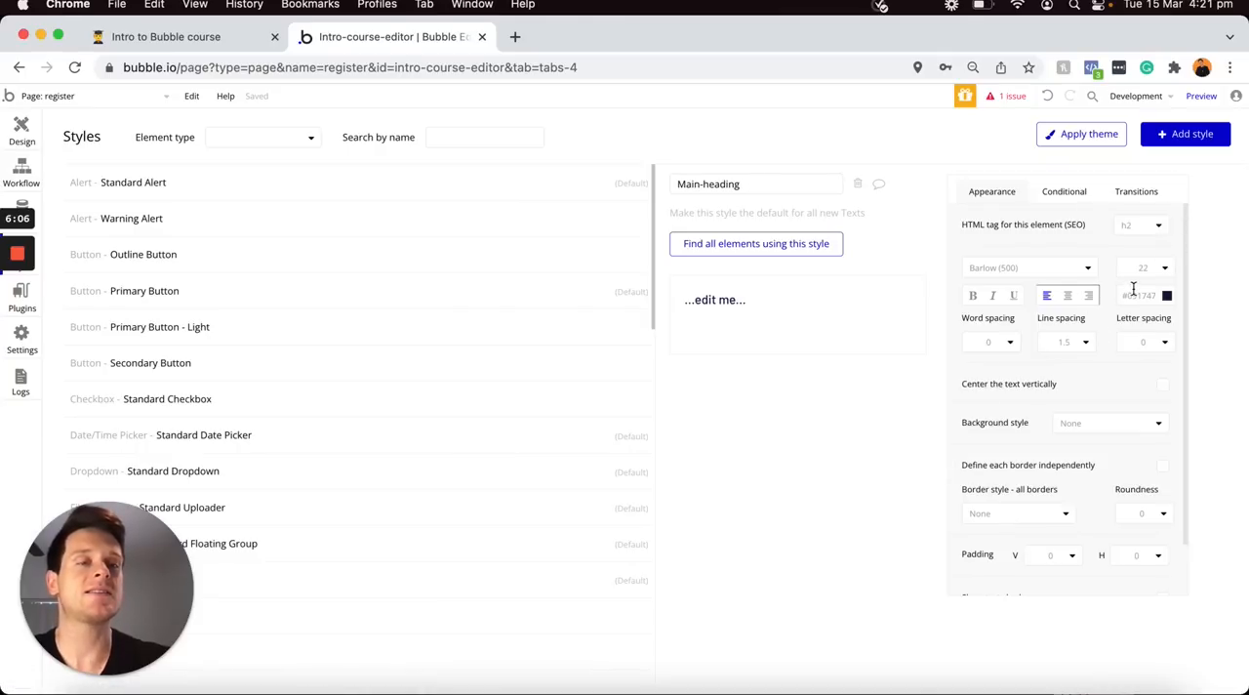
pyautogui.click(1138, 269)
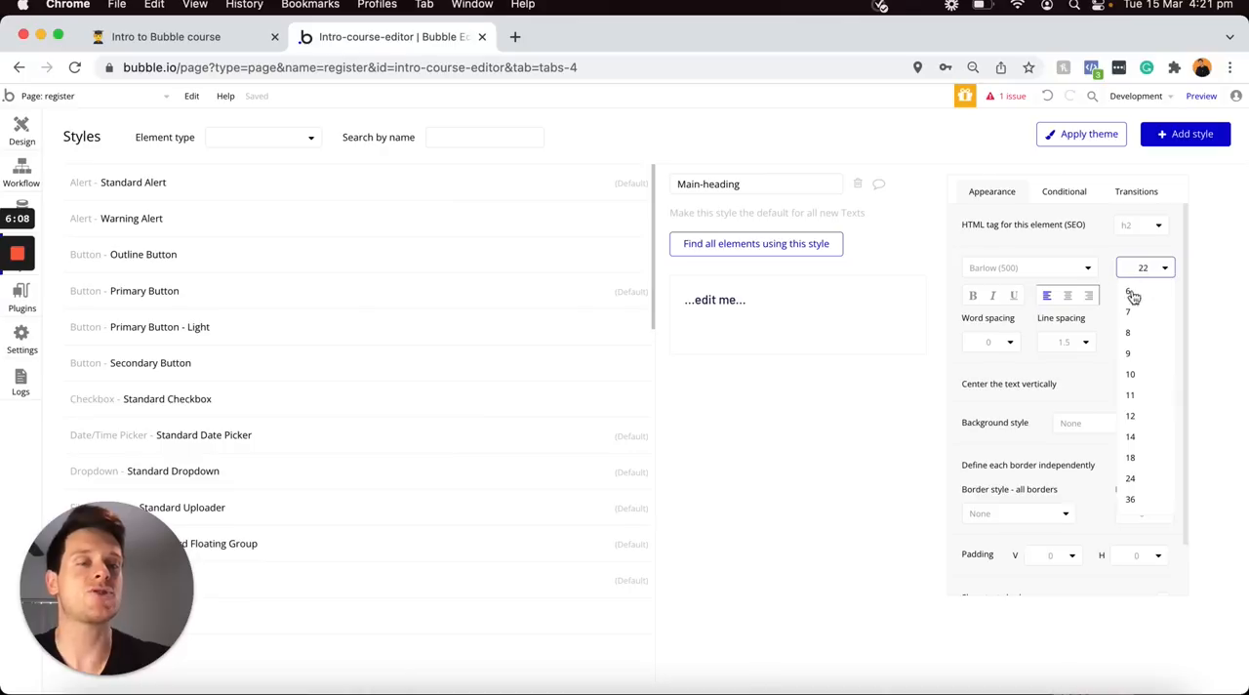
pyautogui.click(1131, 499)
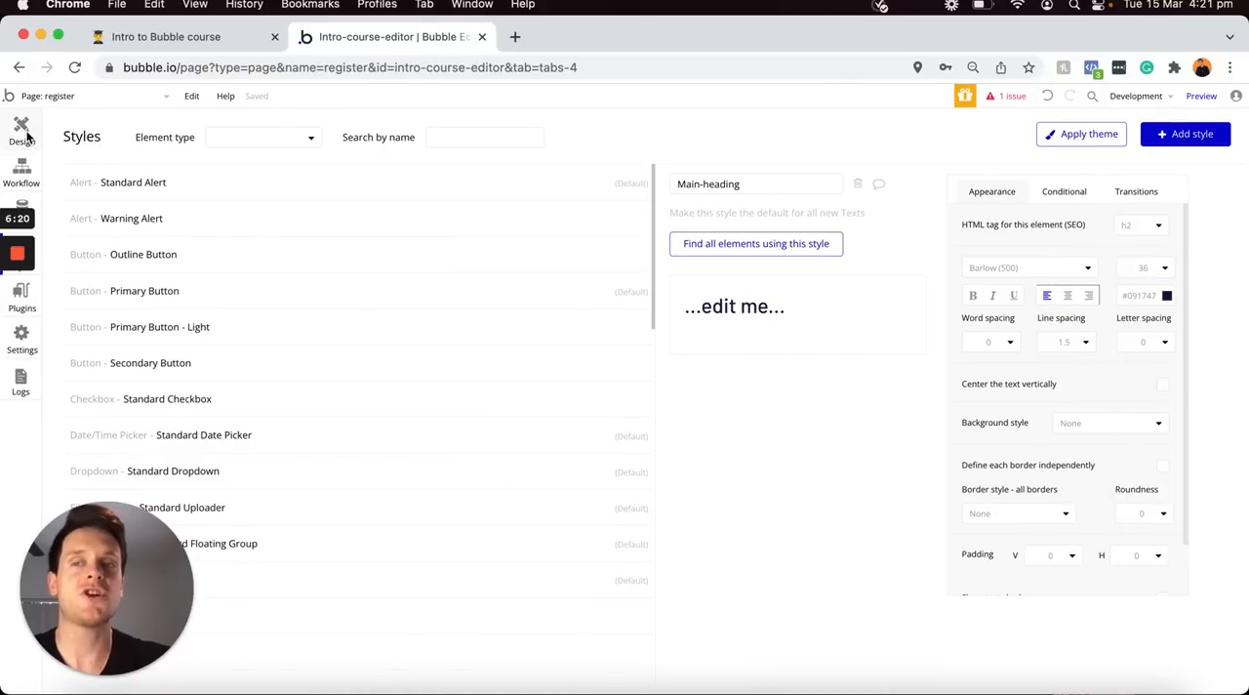
pyautogui.click(22, 132)
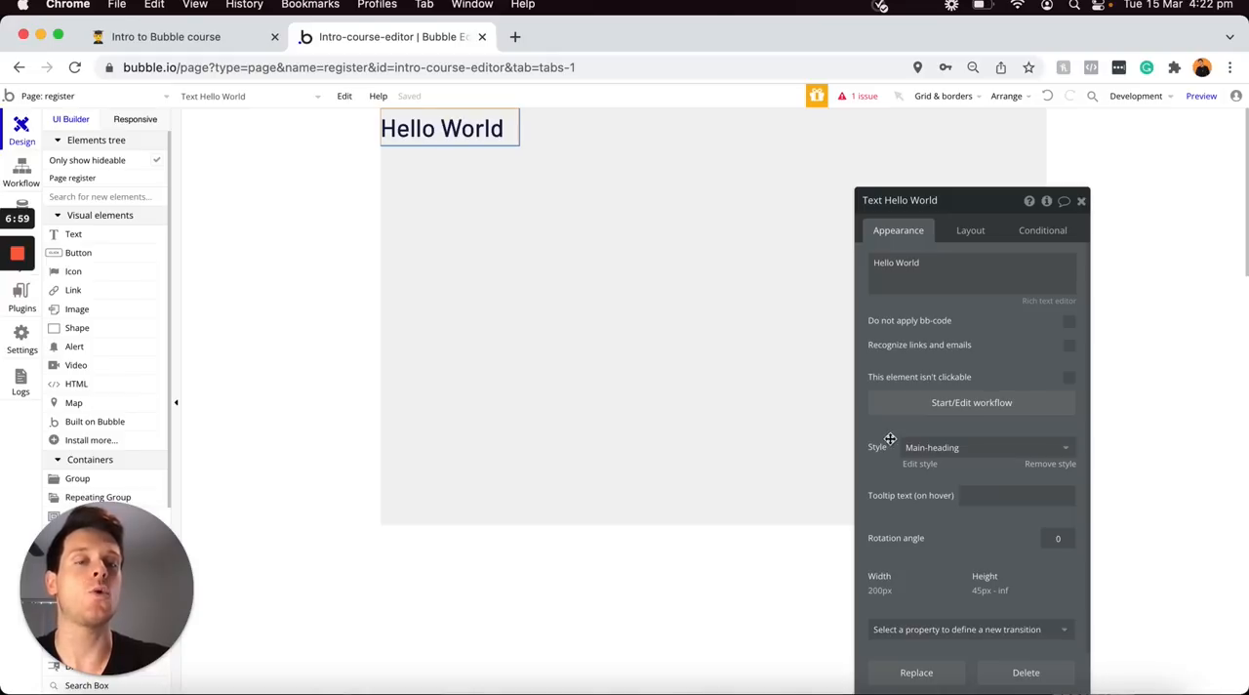
# Remove the style from the Hello World text and set its own font size to 24
pyautogui.click(1037, 467)
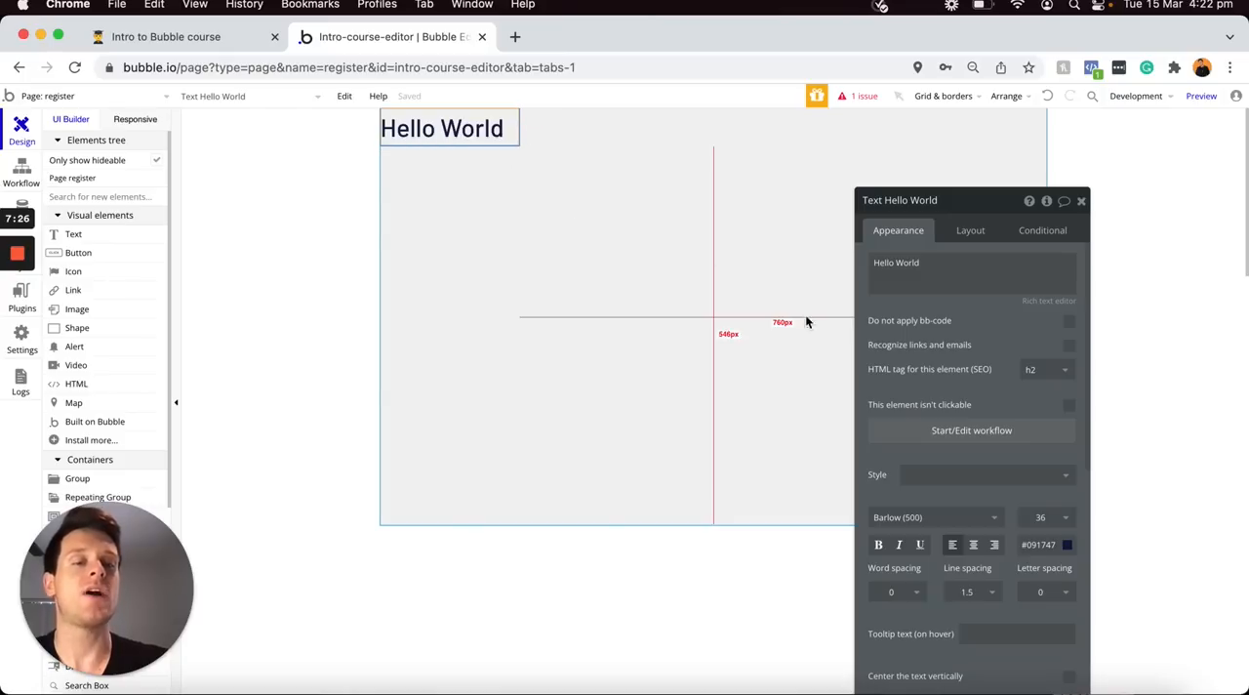
pyautogui.click(1043, 522)
pyautogui.scroll(-2, 1042, 586)
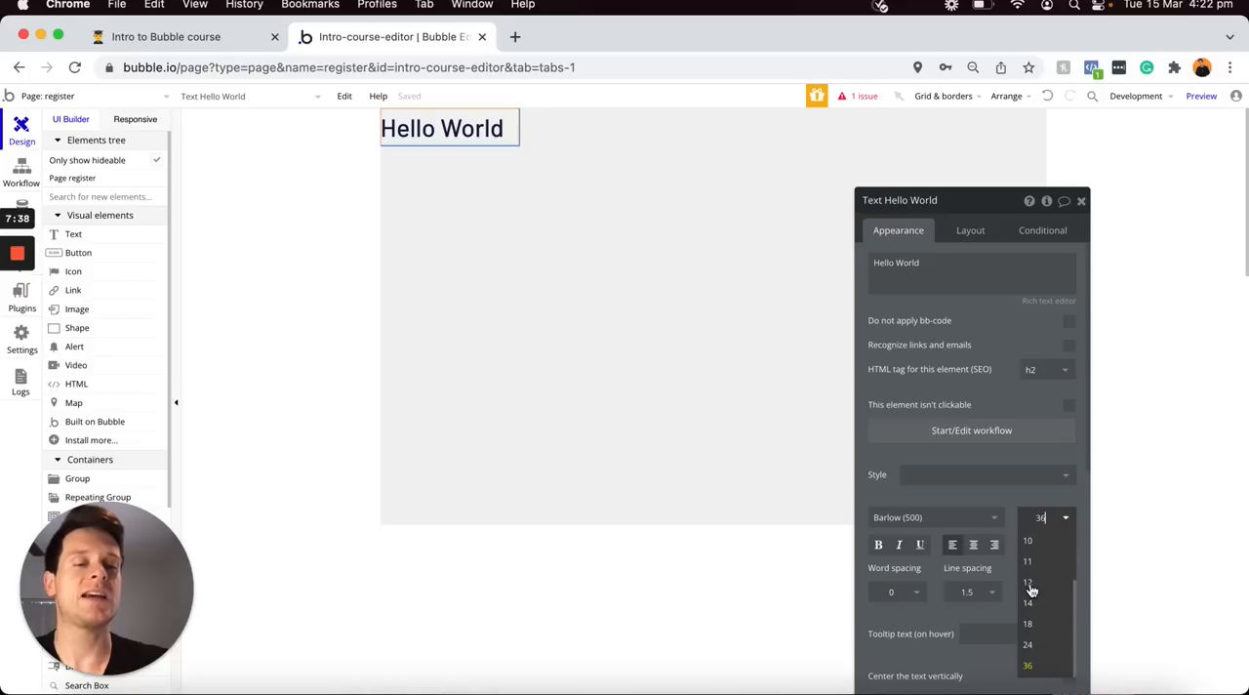
pyautogui.click(1037, 651)
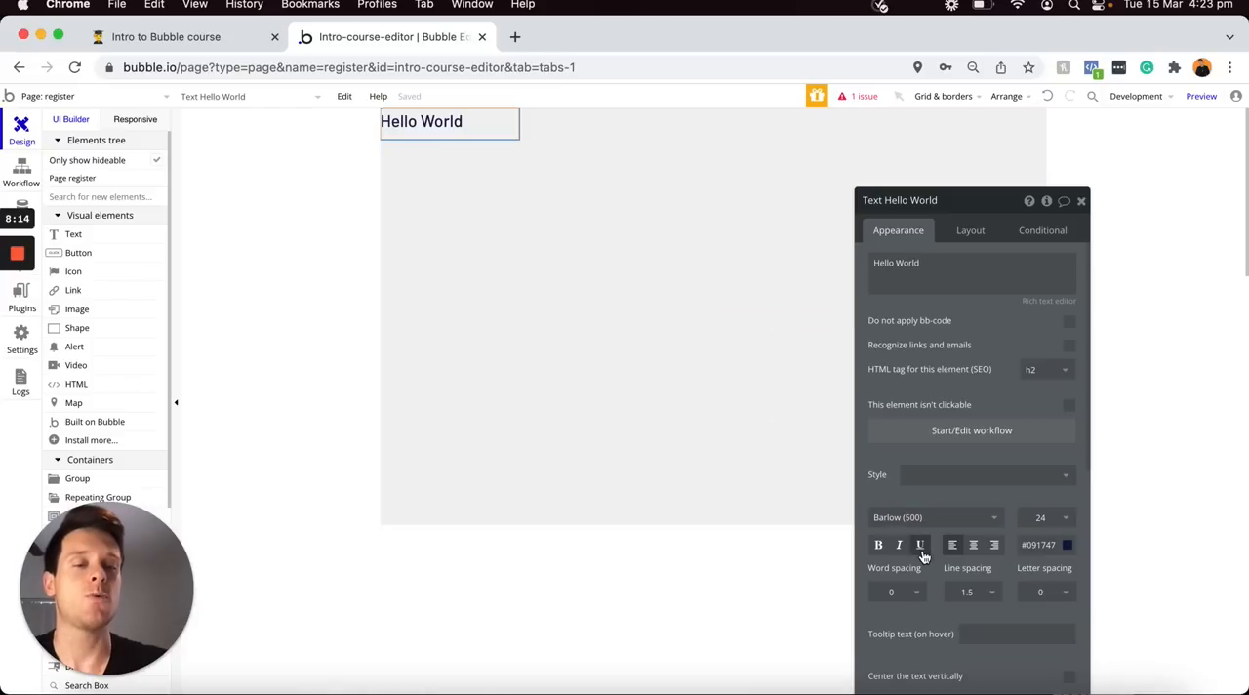
# Centre-align the Hello World text's wording and make it underlined and italic
pyautogui.click(973, 547)
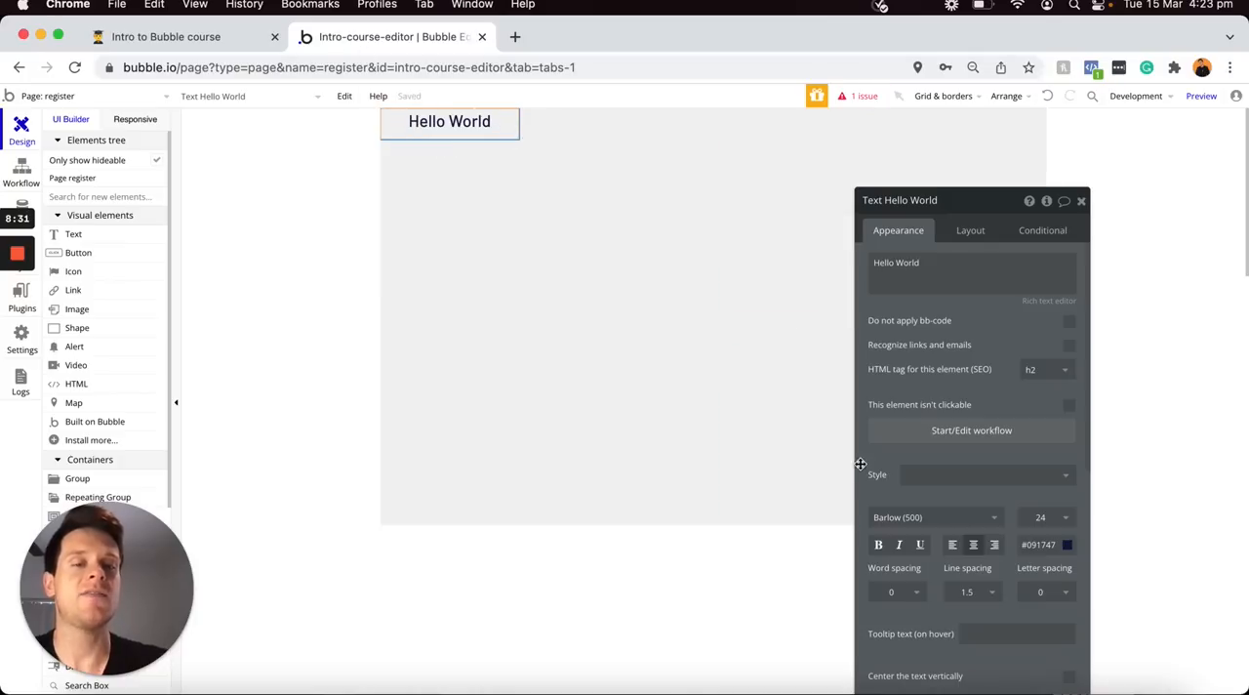
pyautogui.click(920, 548)
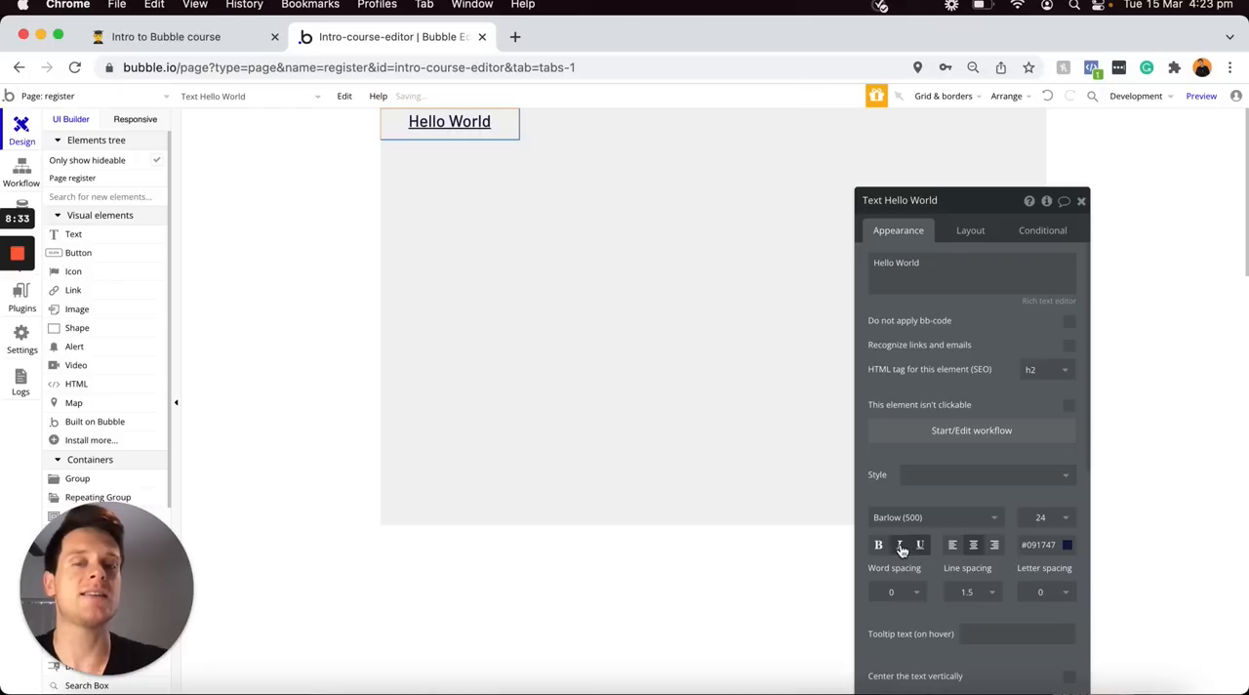
pyautogui.click(898, 547)
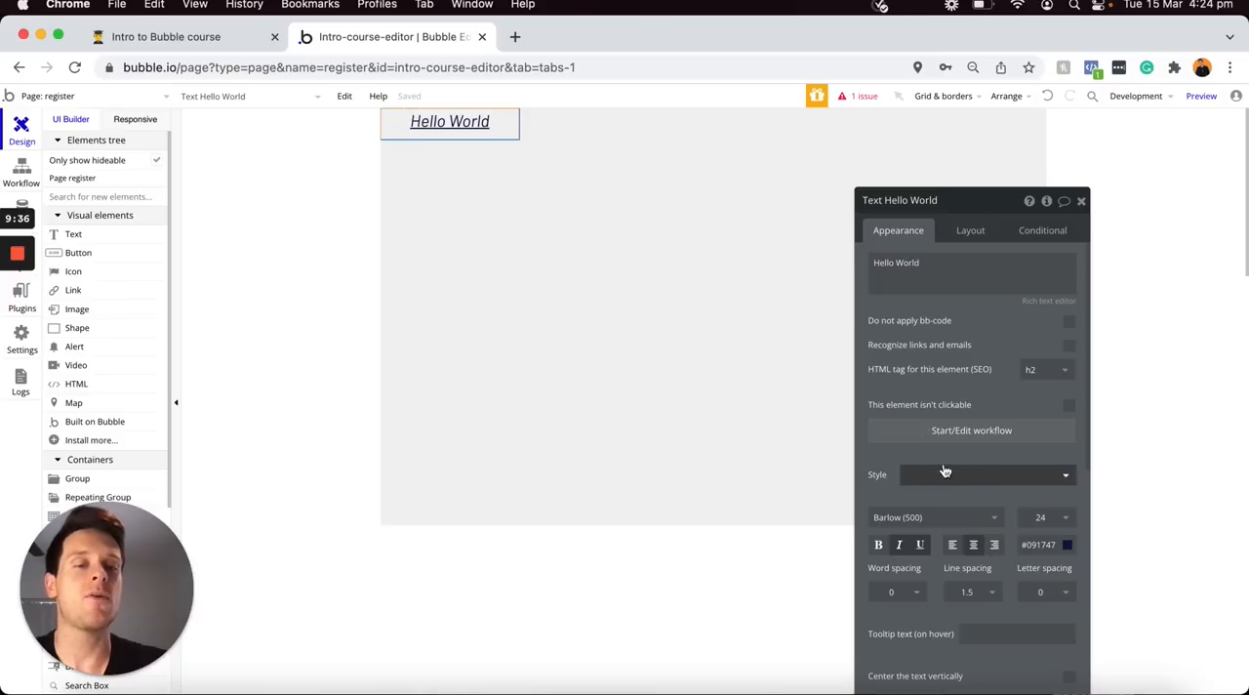
# Centre the Hello World element horizontally in its parent and check the register page's layout settings
pyautogui.click(972, 232)
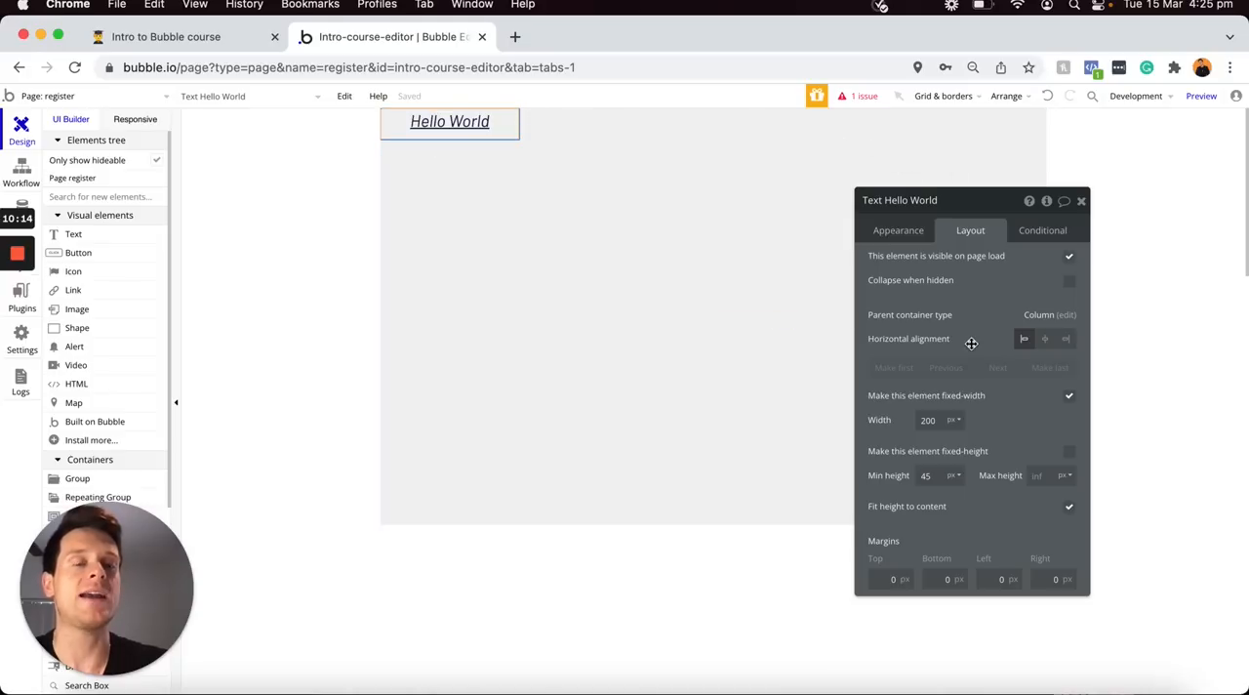
pyautogui.click(1046, 344)
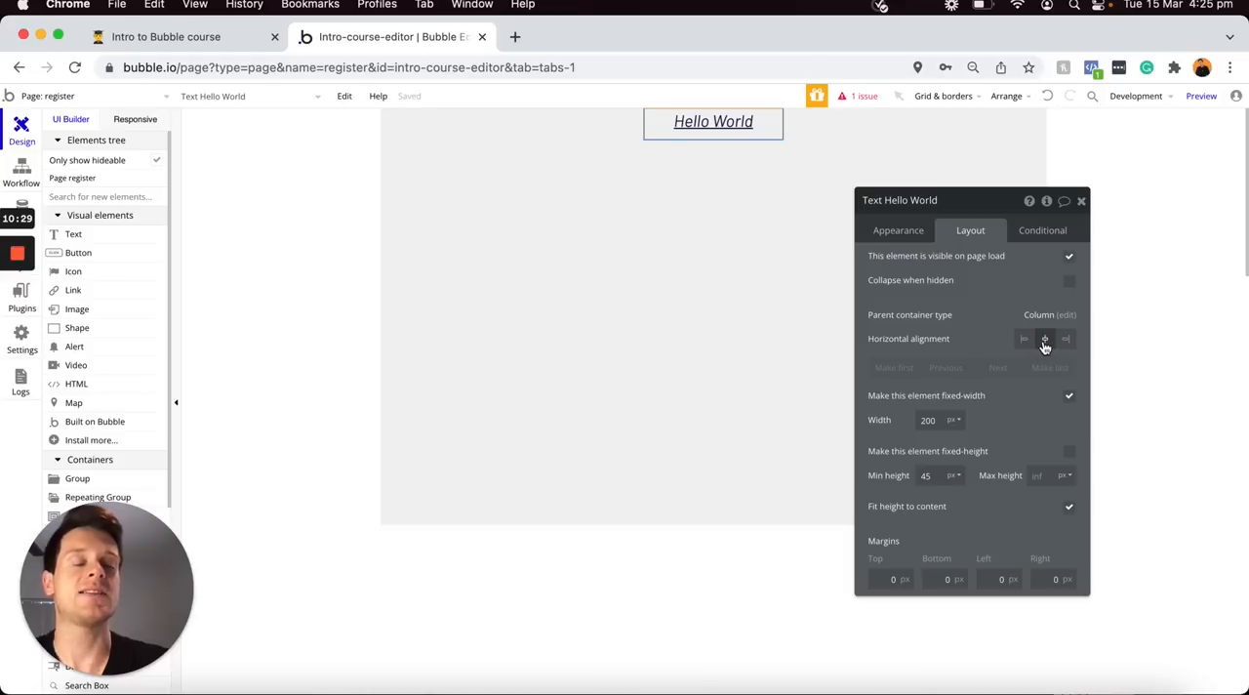
pyautogui.click(560, 239)
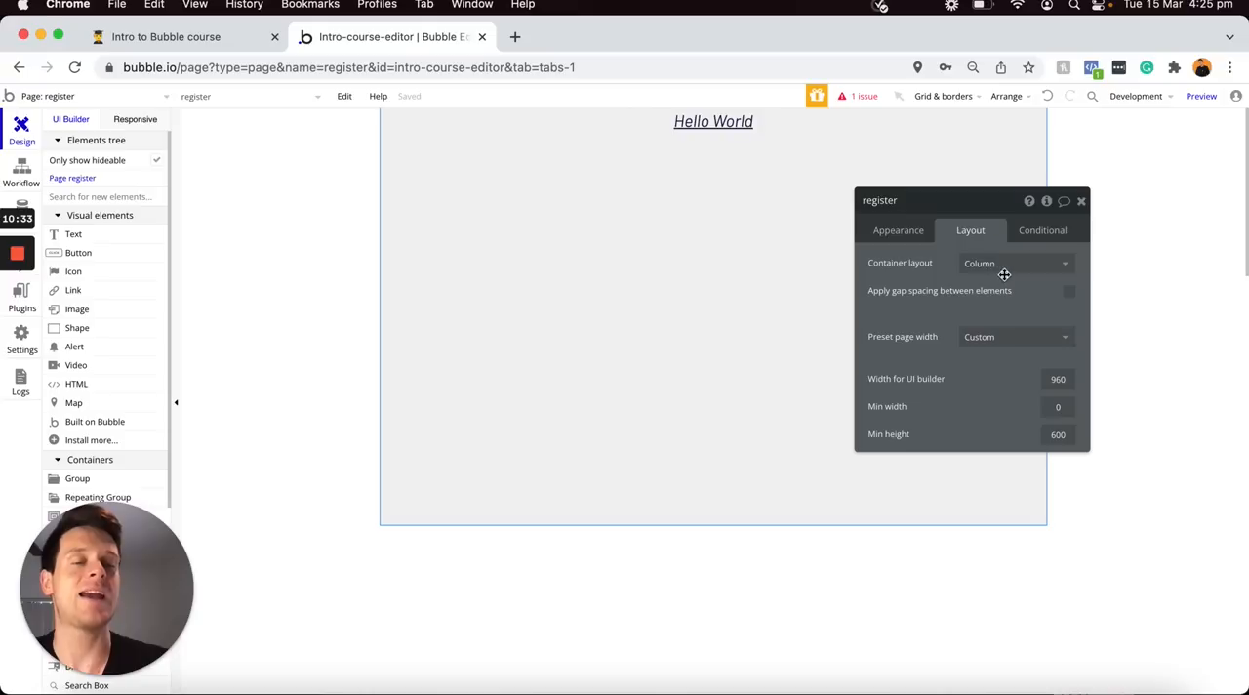
pyautogui.click(715, 127)
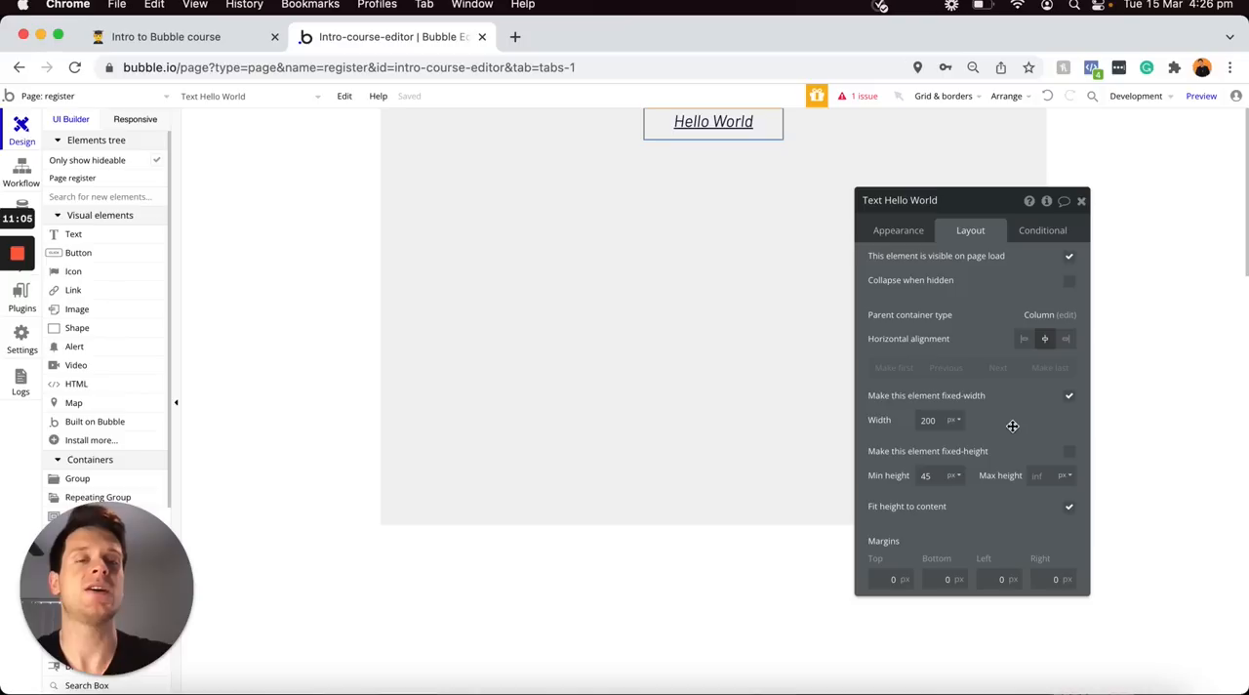
# Turn off the Hello World text's fixed width, set its minimum width to 0 px and check it at a wider responsive page width
pyautogui.click(1069, 399)
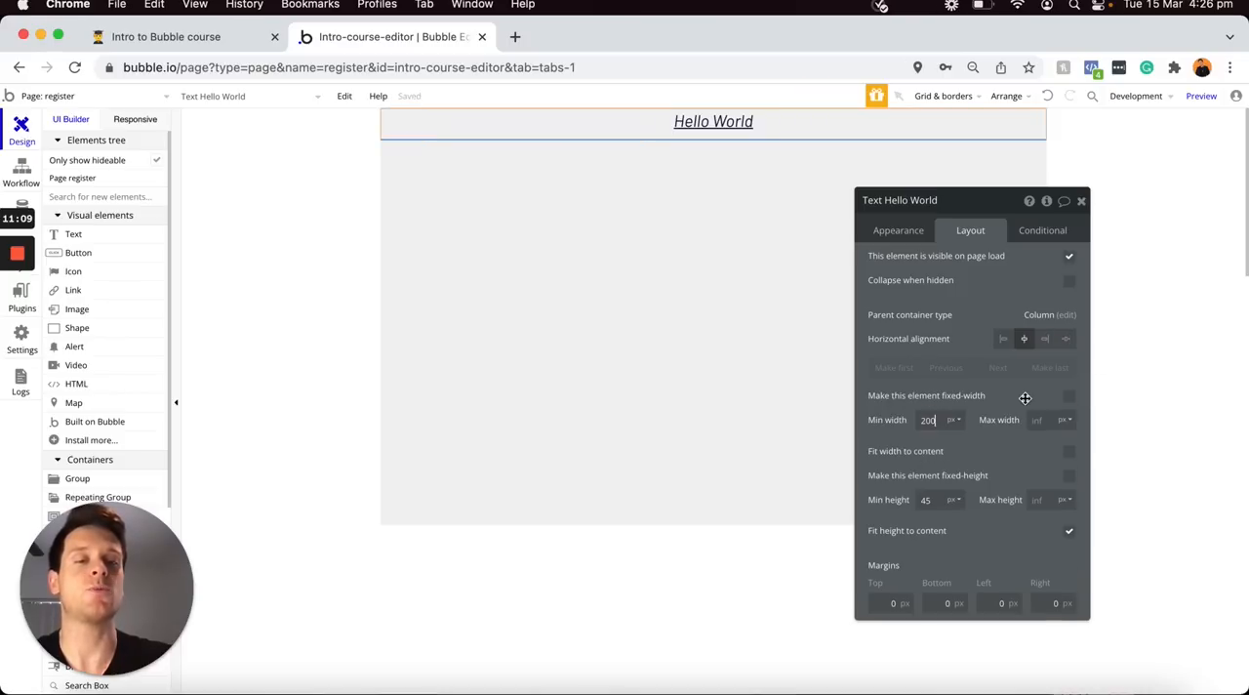
pyautogui.press('super+a')
pyautogui.write('0')
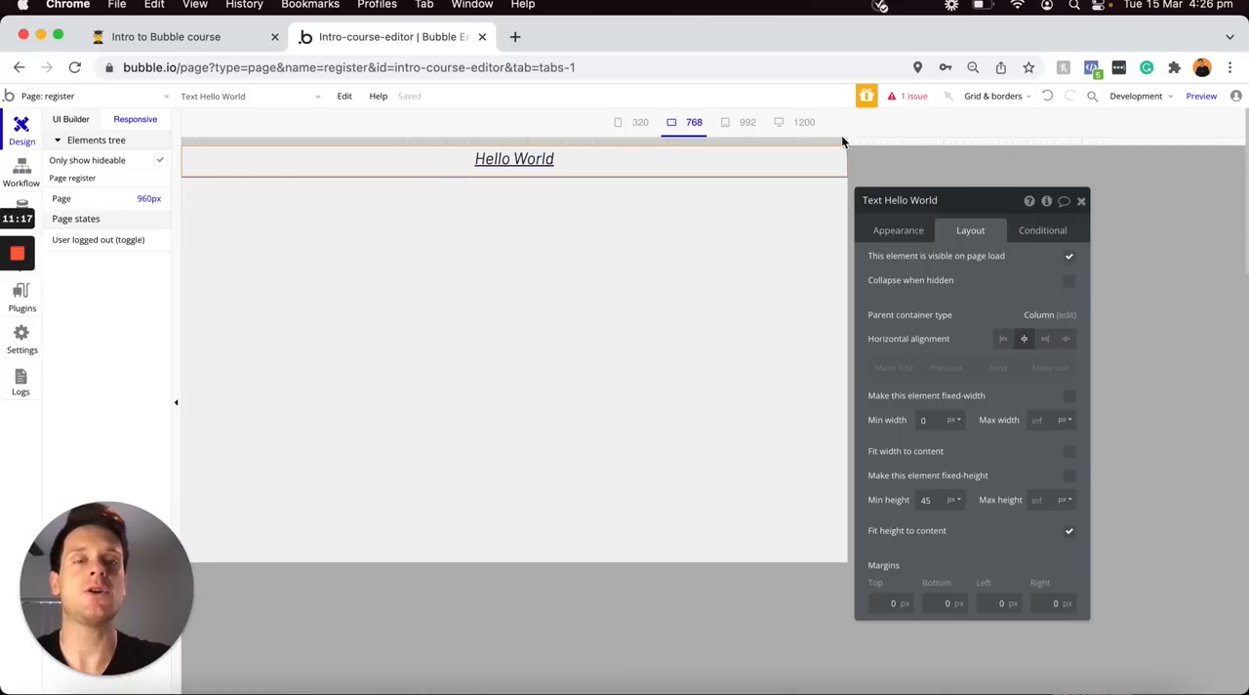
pyautogui.moveTo(843, 142); pyautogui.dragTo(1006, 119)
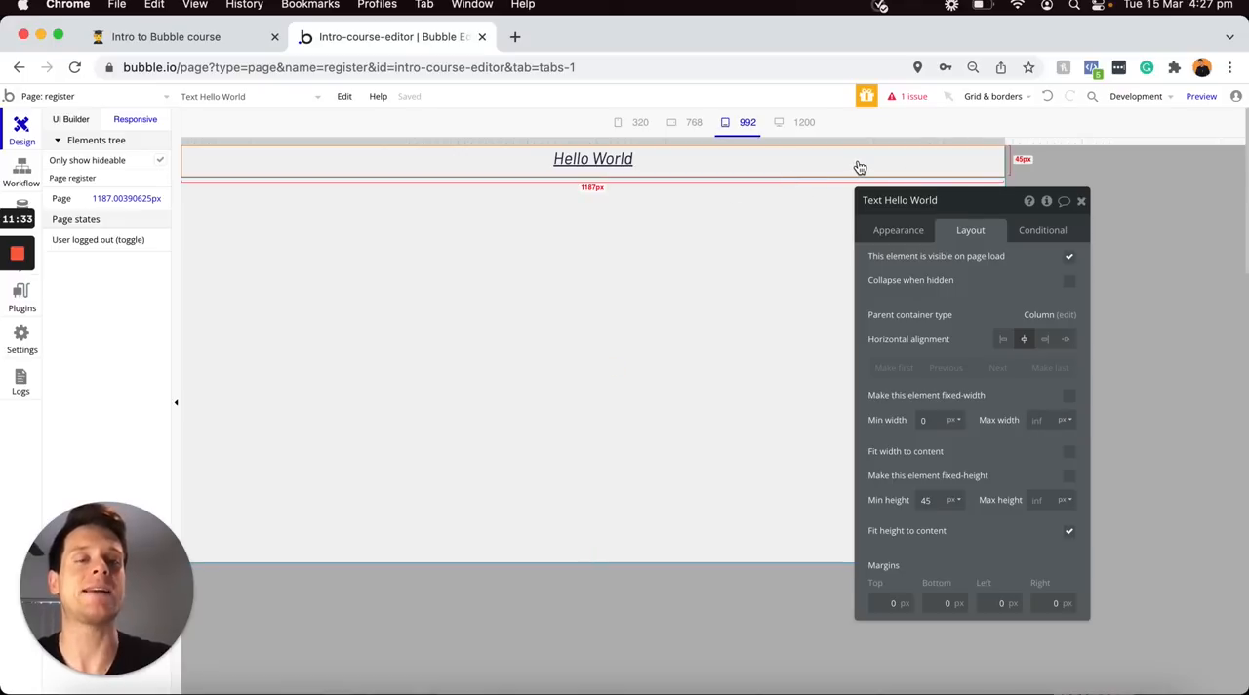
pyautogui.click(76, 119)
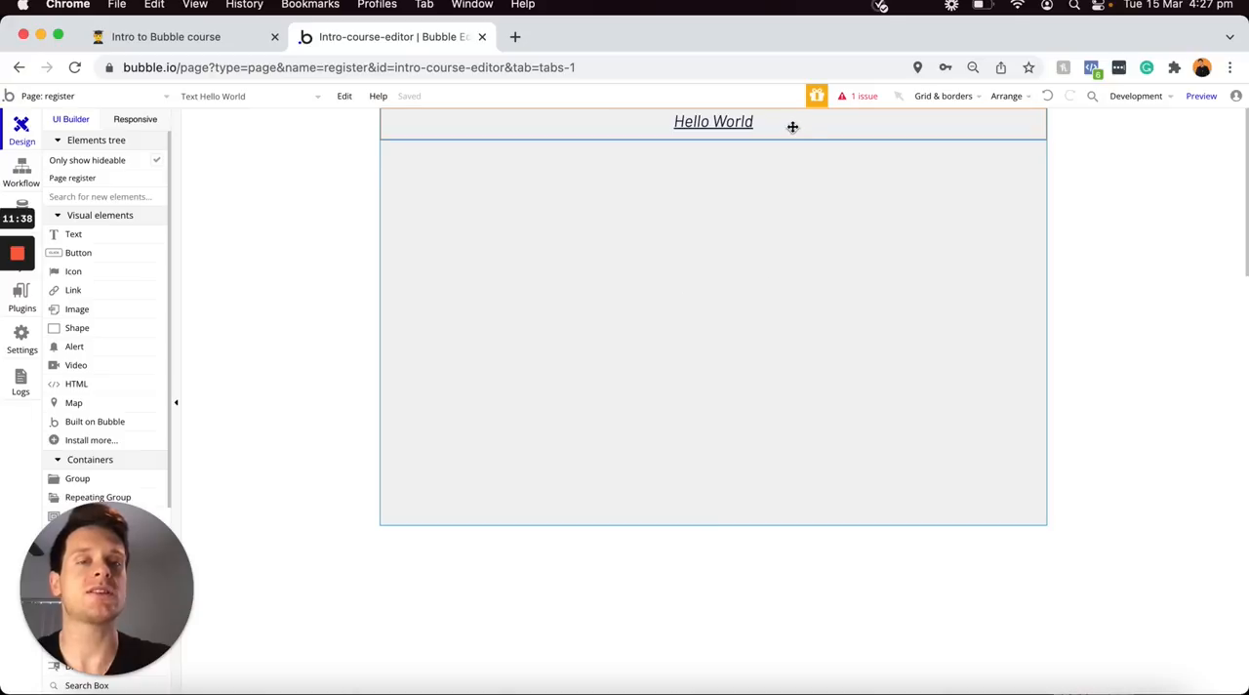
# Set the Hello World text's minimum height to 0 px and go back to its appearance settings
pyautogui.doubleClick(793, 126)
pyautogui.click(962, 231)
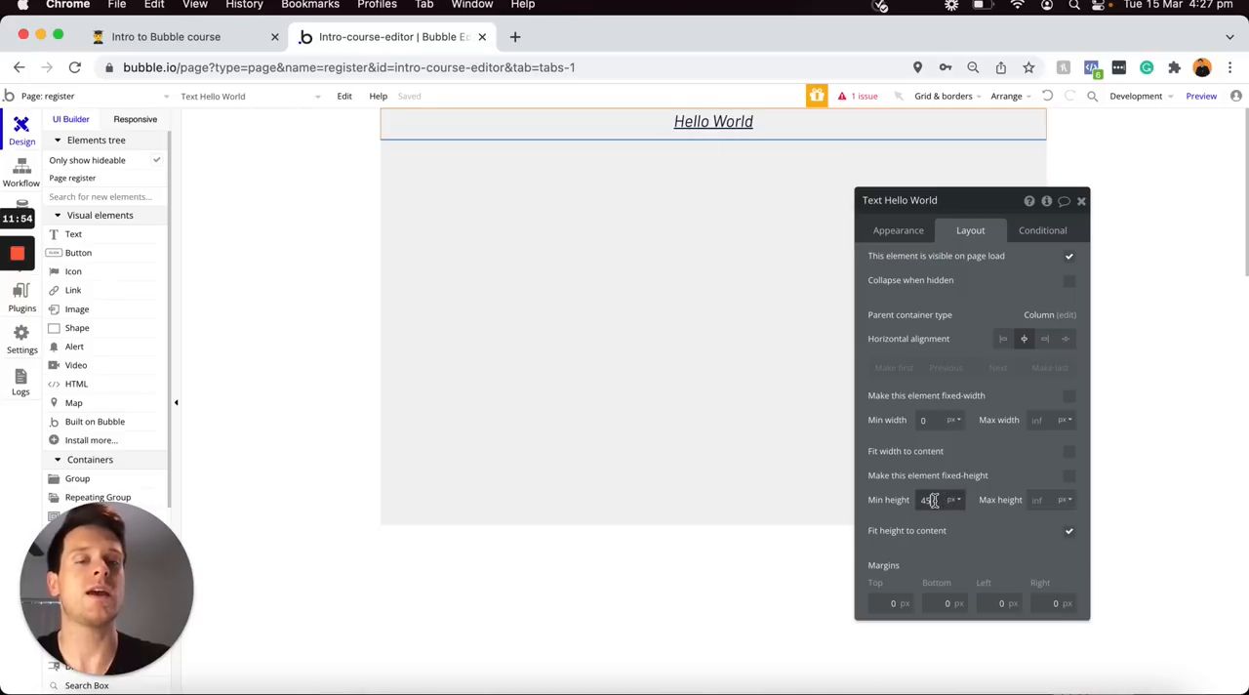
pyautogui.write('0')
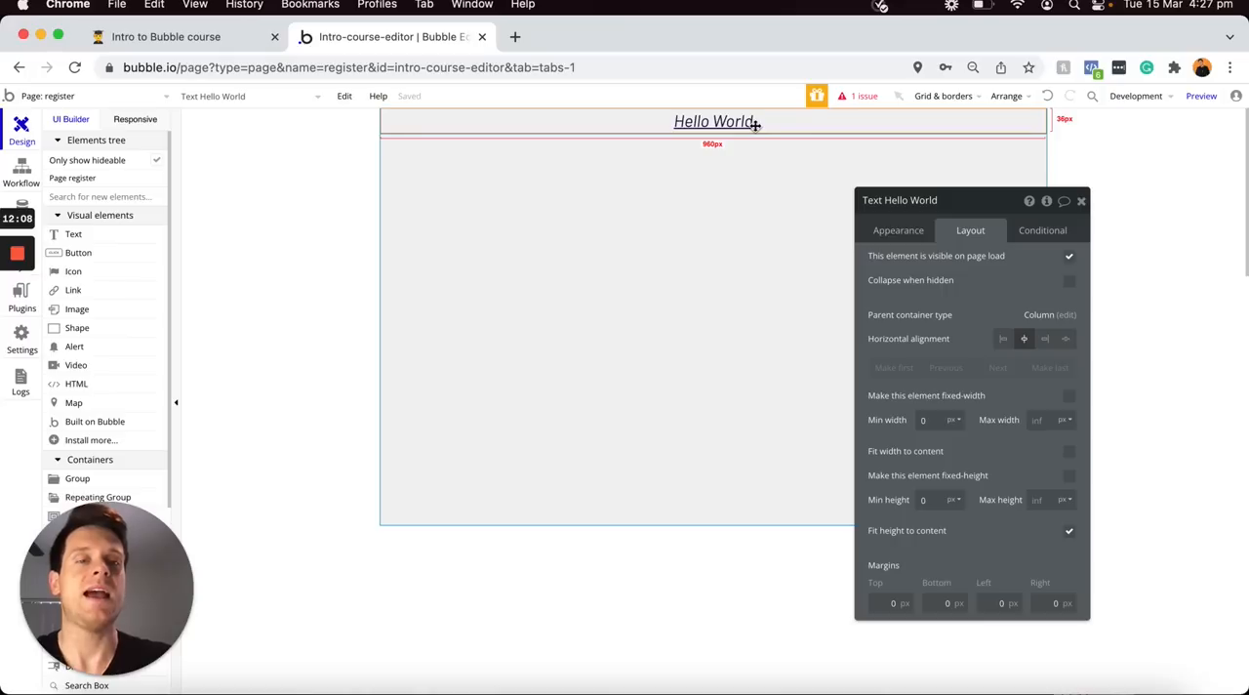
pyautogui.click(887, 232)
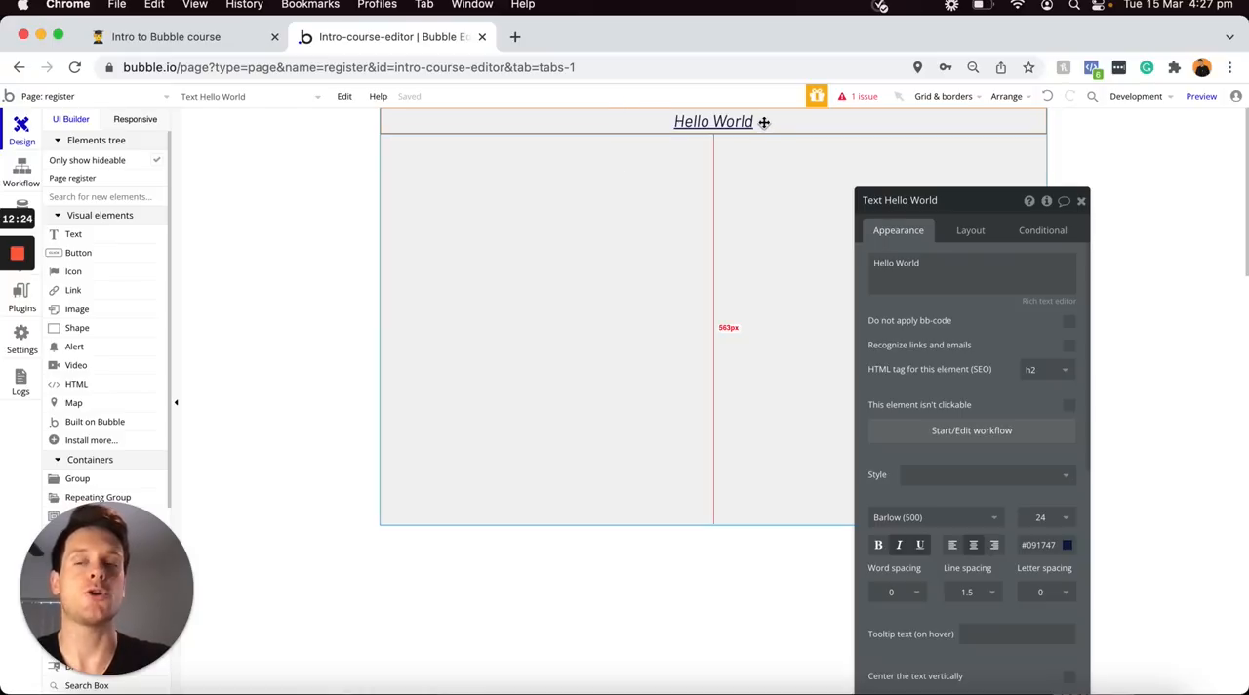
# Add a button below the Hello World text and try the Outline Button style before applying Primary Button - Light
pyautogui.click(118, 256)
pyautogui.click(430, 178)
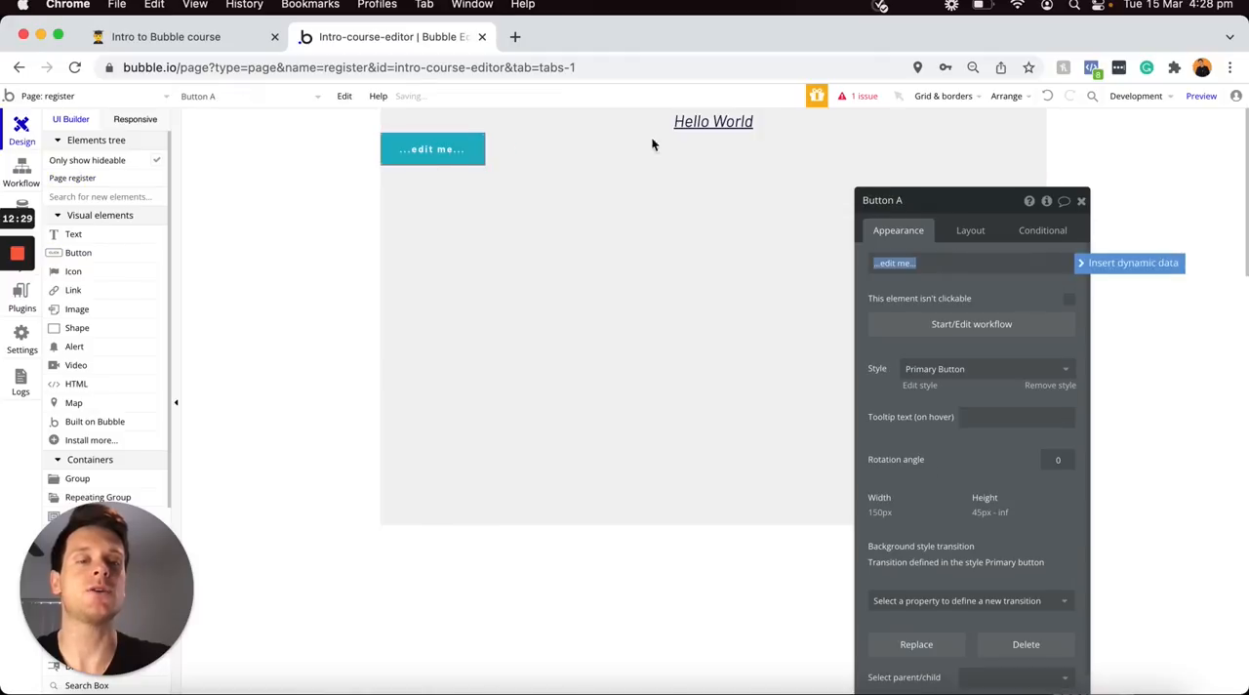
pyautogui.click(944, 366)
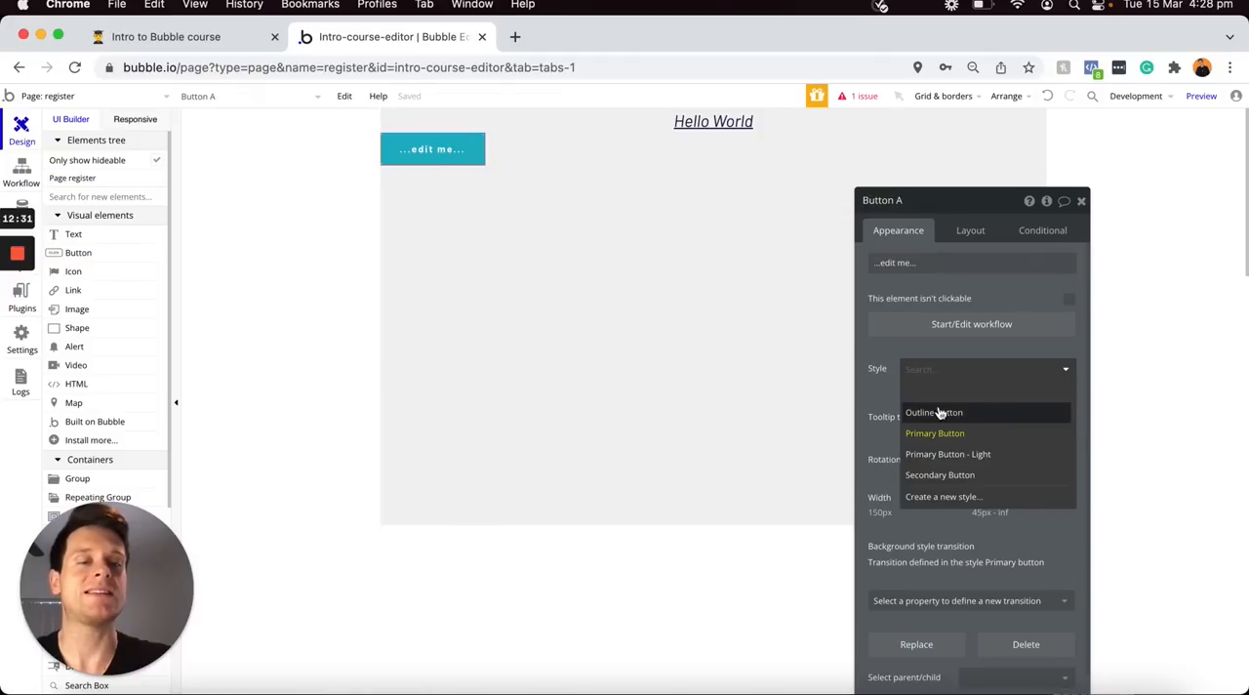
pyautogui.click(957, 414)
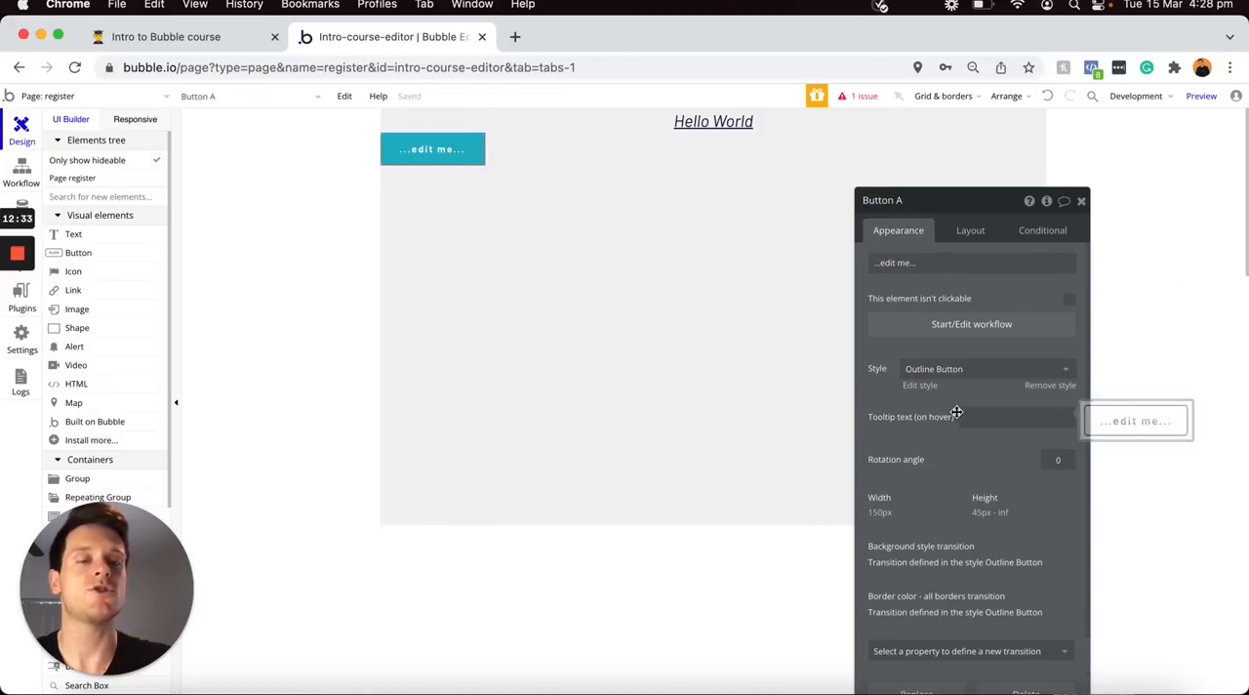
pyautogui.click(934, 368)
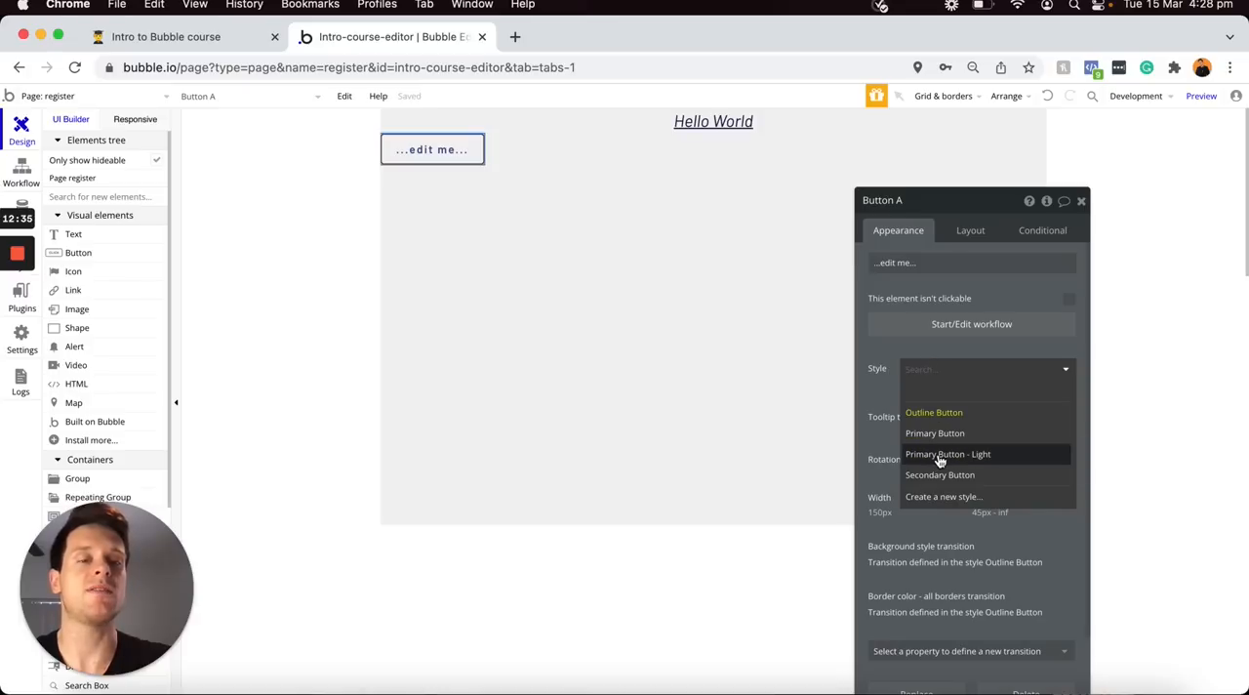
pyautogui.click(942, 453)
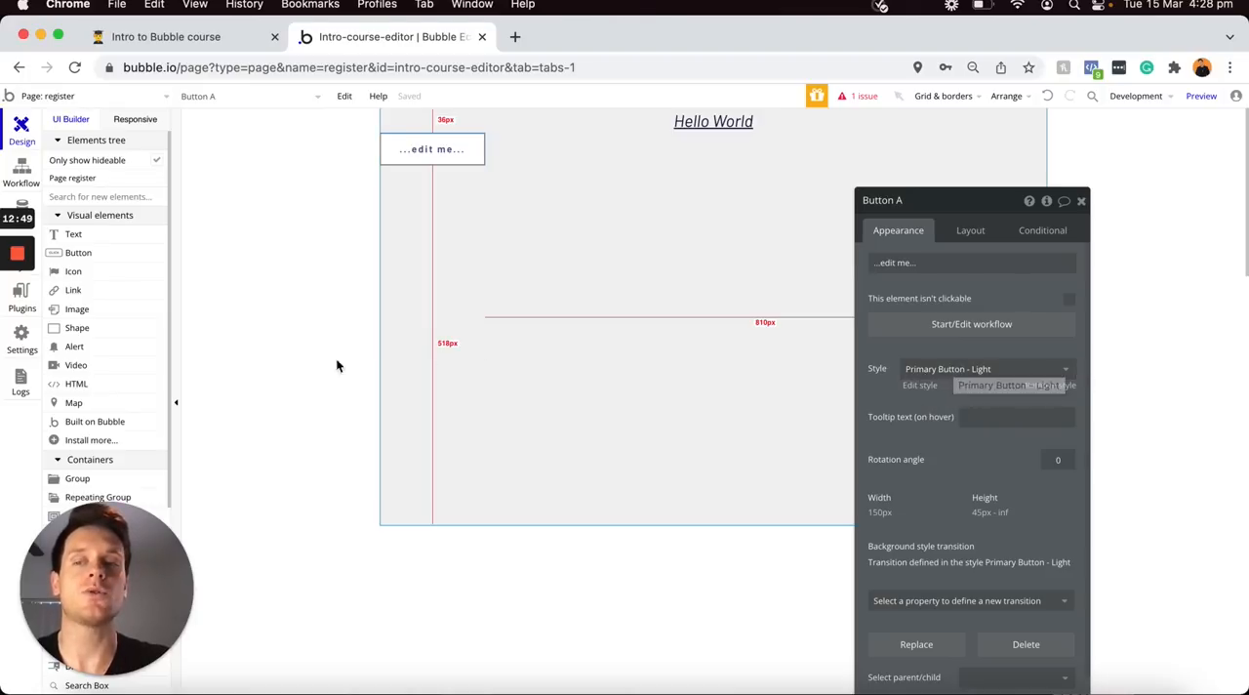
# Add a group container below the button and apply the Group - Border style to it
pyautogui.scroll(-2, 124, 358)
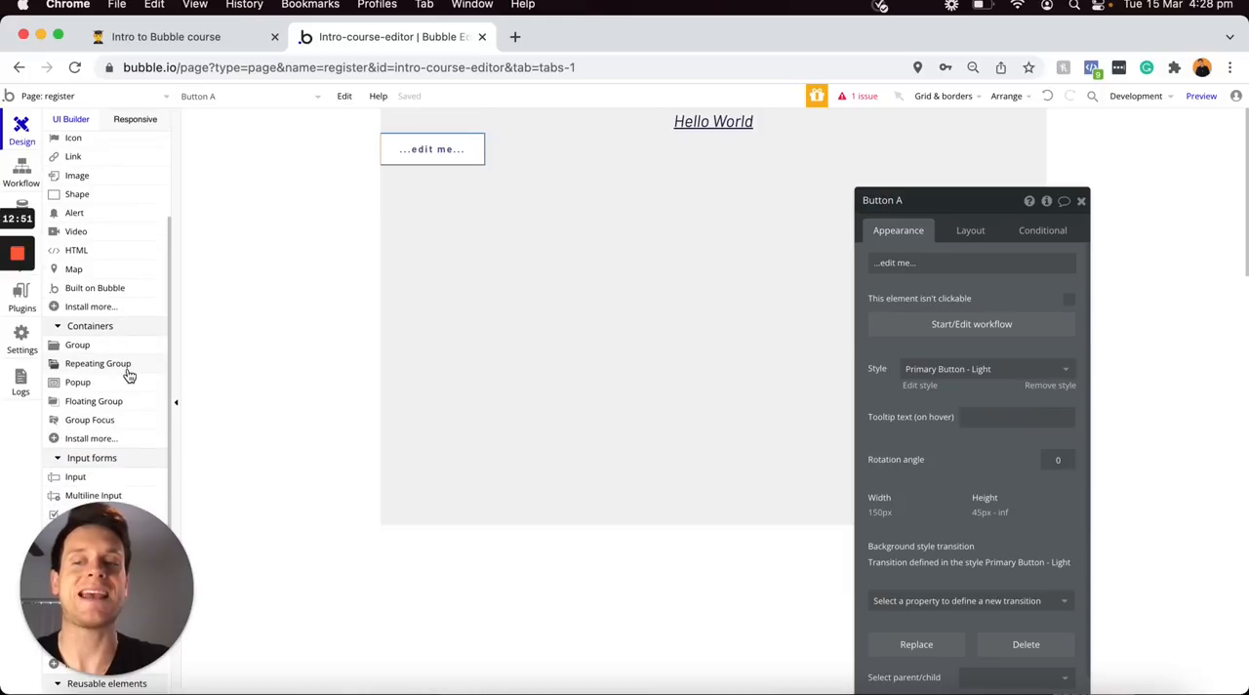
pyautogui.scroll(-3, 127, 375)
pyautogui.click(88, 230)
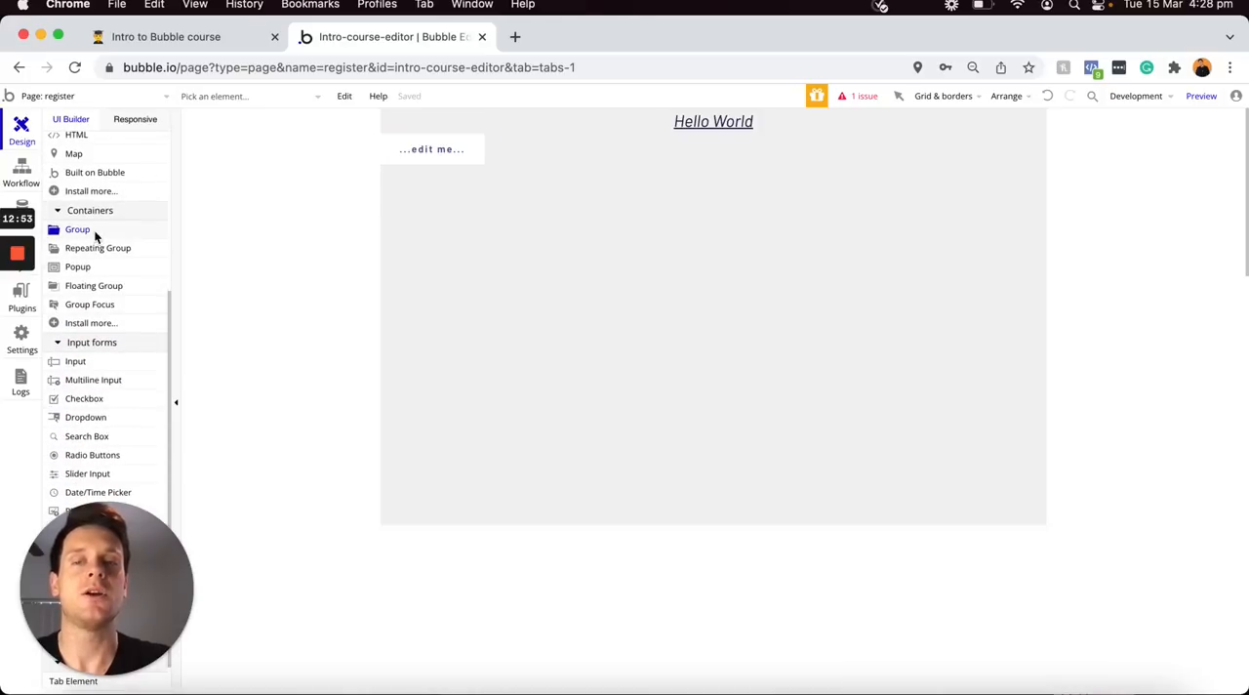
pyautogui.click(410, 215)
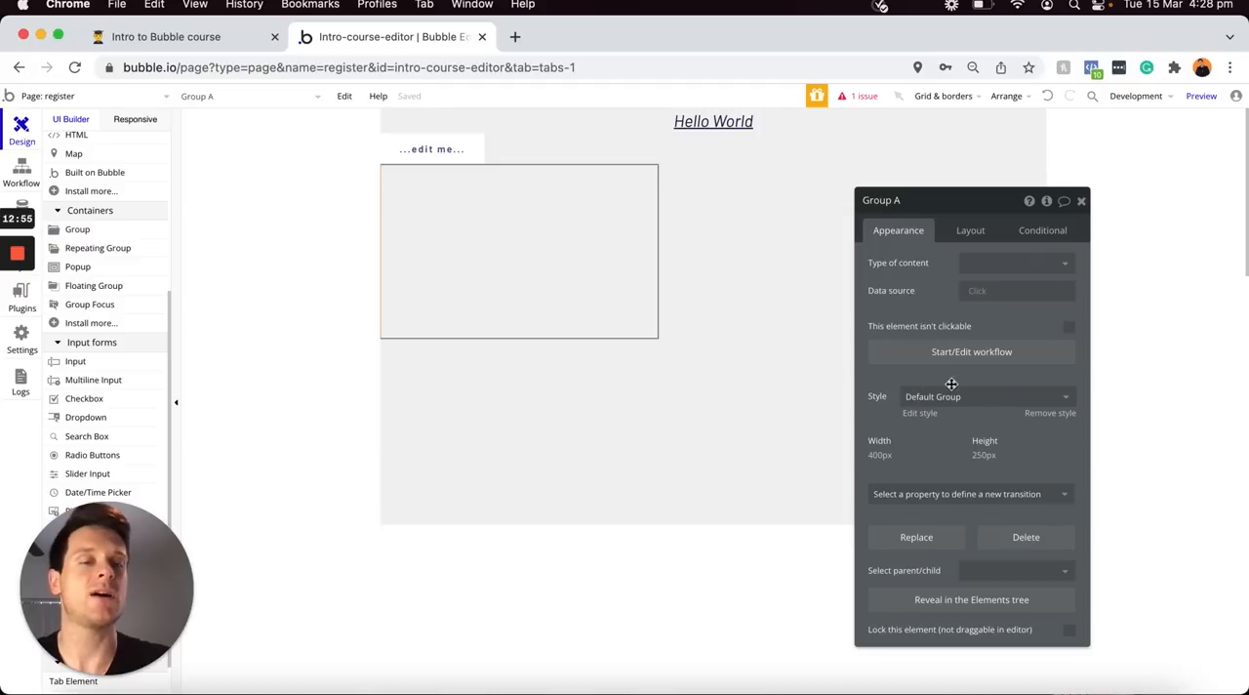
pyautogui.click(952, 393)
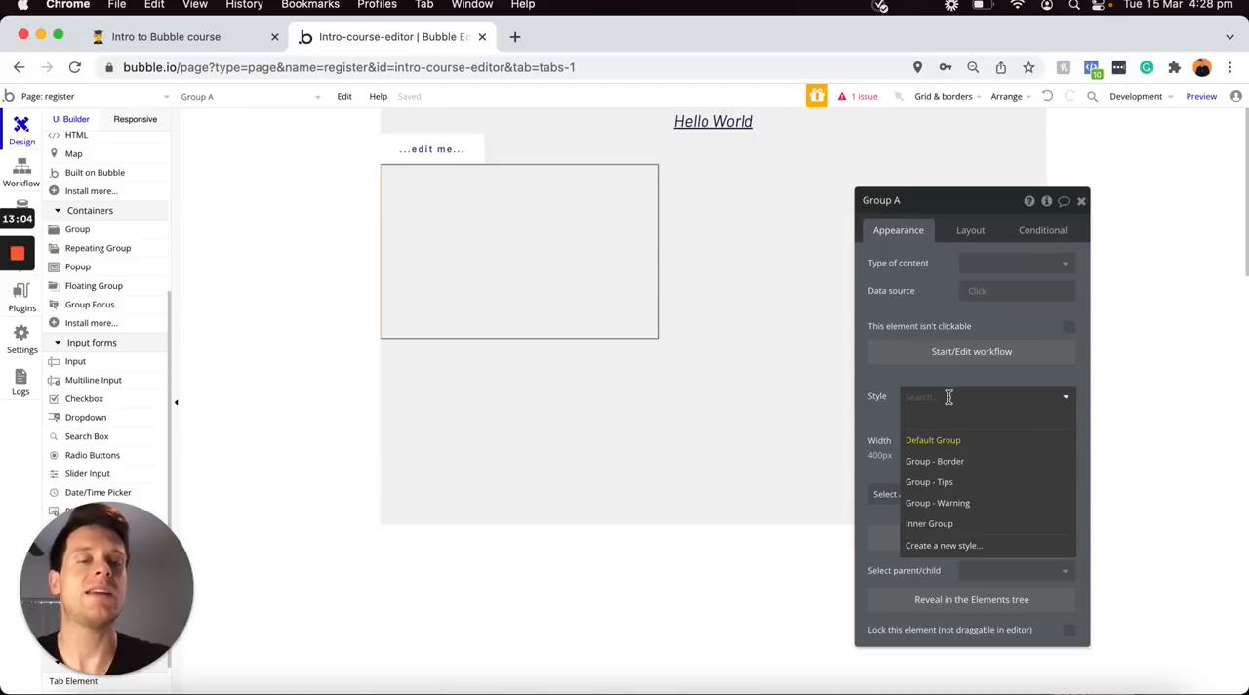
pyautogui.click(938, 463)
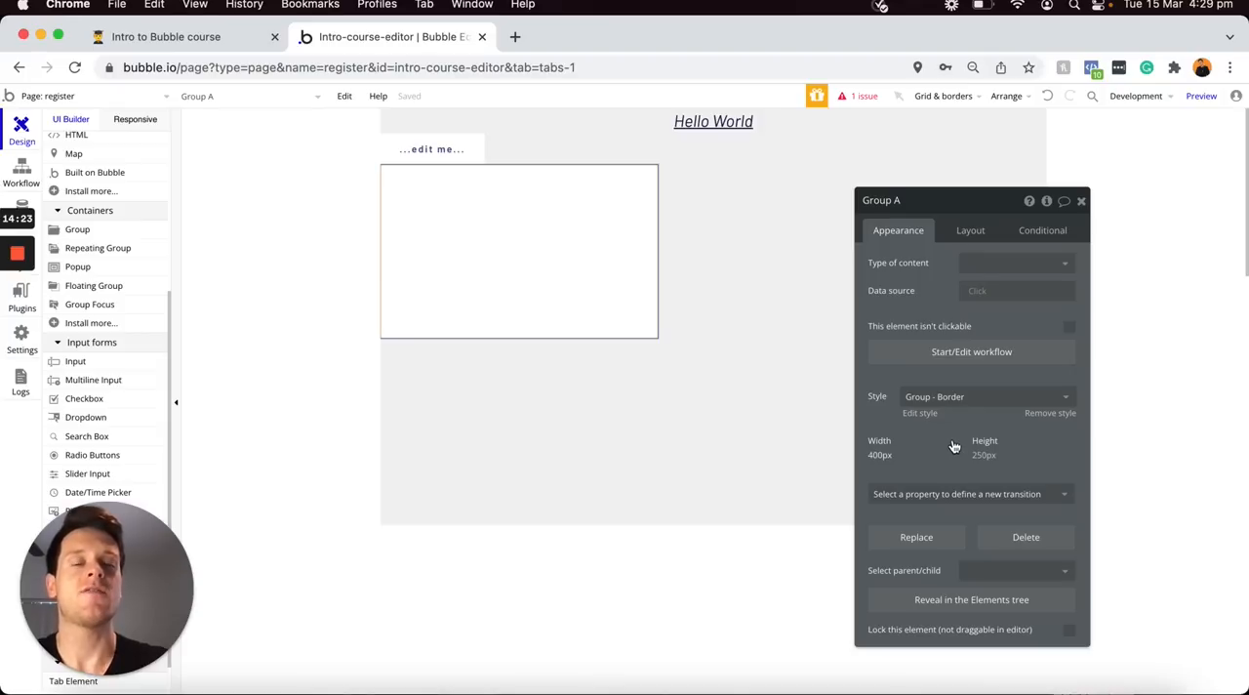
# Switch to the Intro to Bubble course checklist in Notion and tick off Reusable elements and Editing element styles
pyautogui.click(181, 37)
pyautogui.click(511, 407)
pyautogui.click(492, 431)
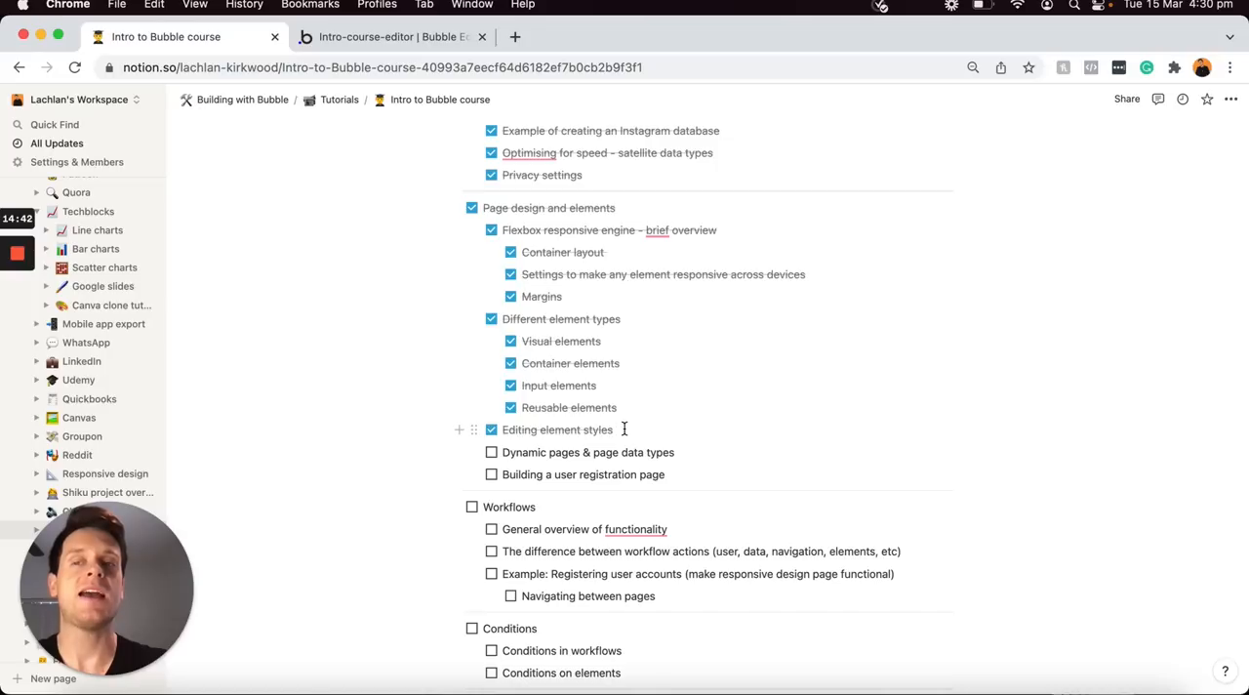
pyautogui.click(624, 430)
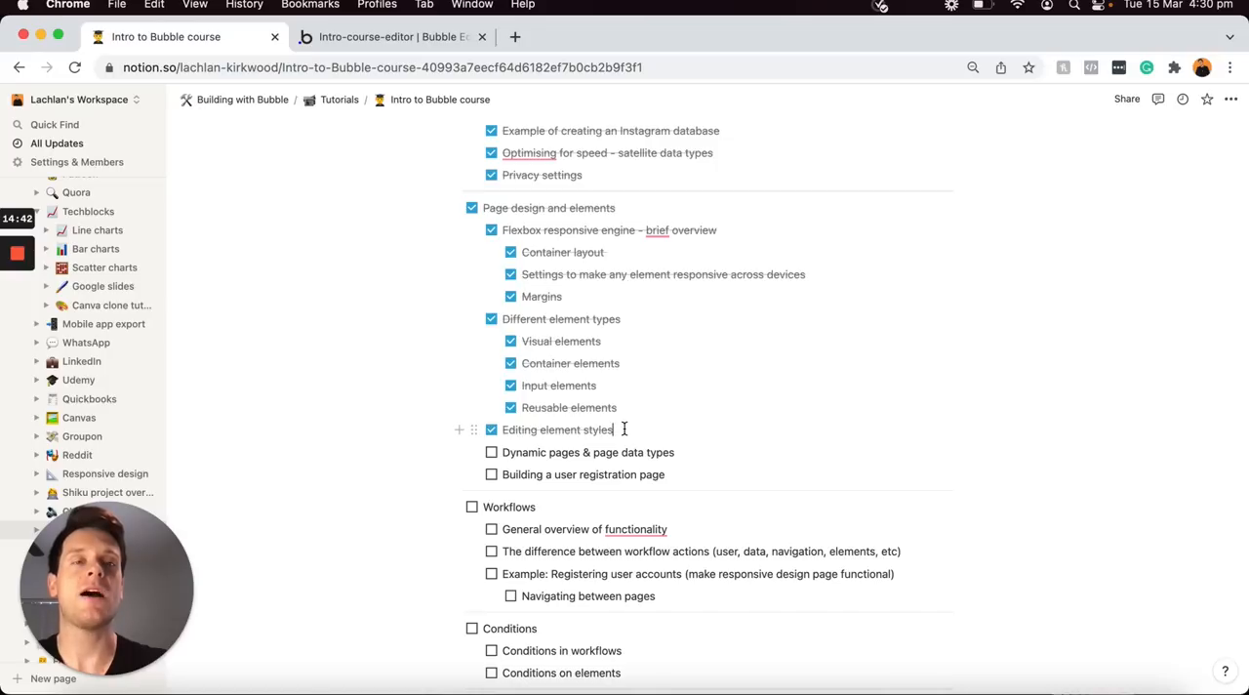